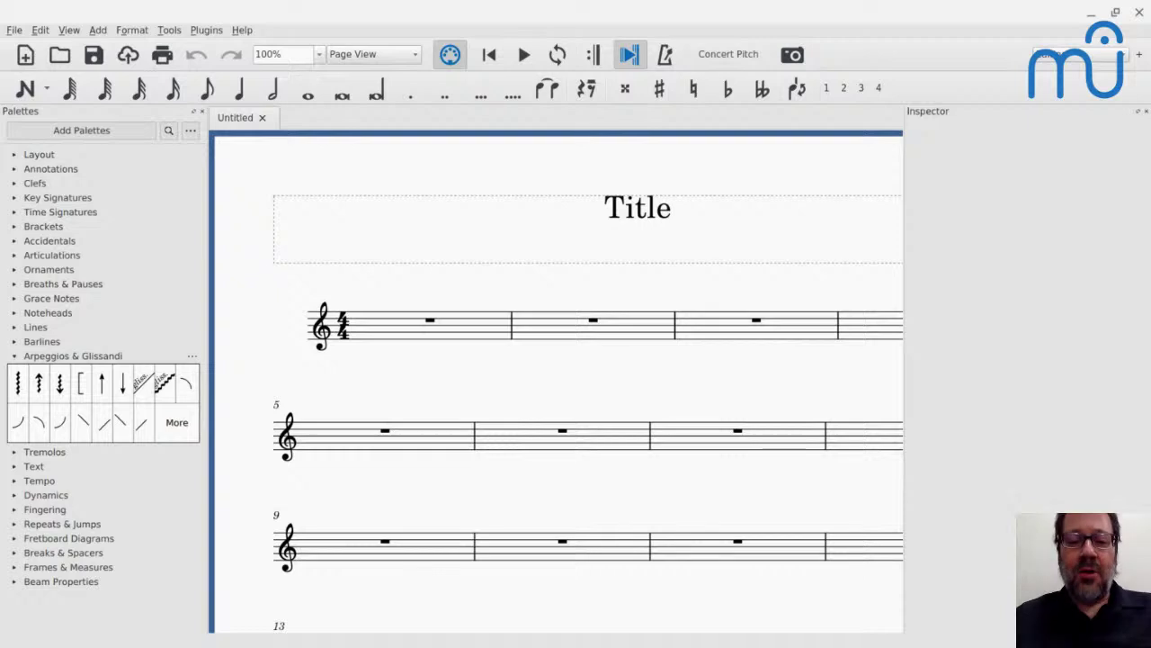
Step: Switch to the web browser and open a new window
key(alt+Tab)
key(alt+Tab)
key(alt+Tab)
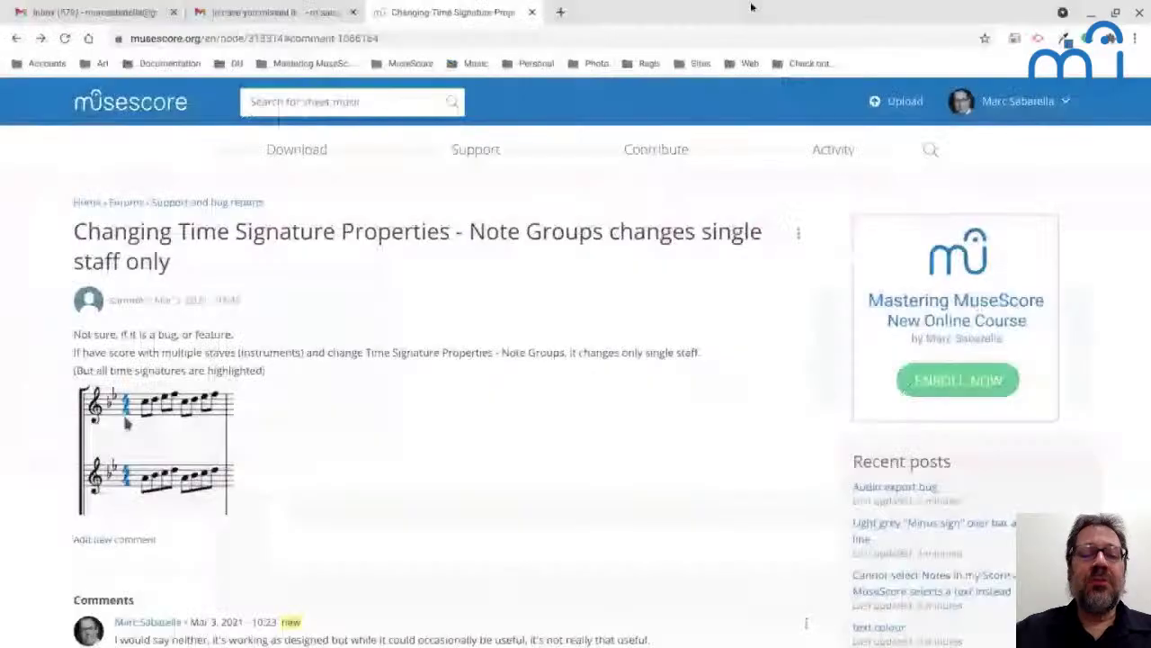
key(ctrl+n)
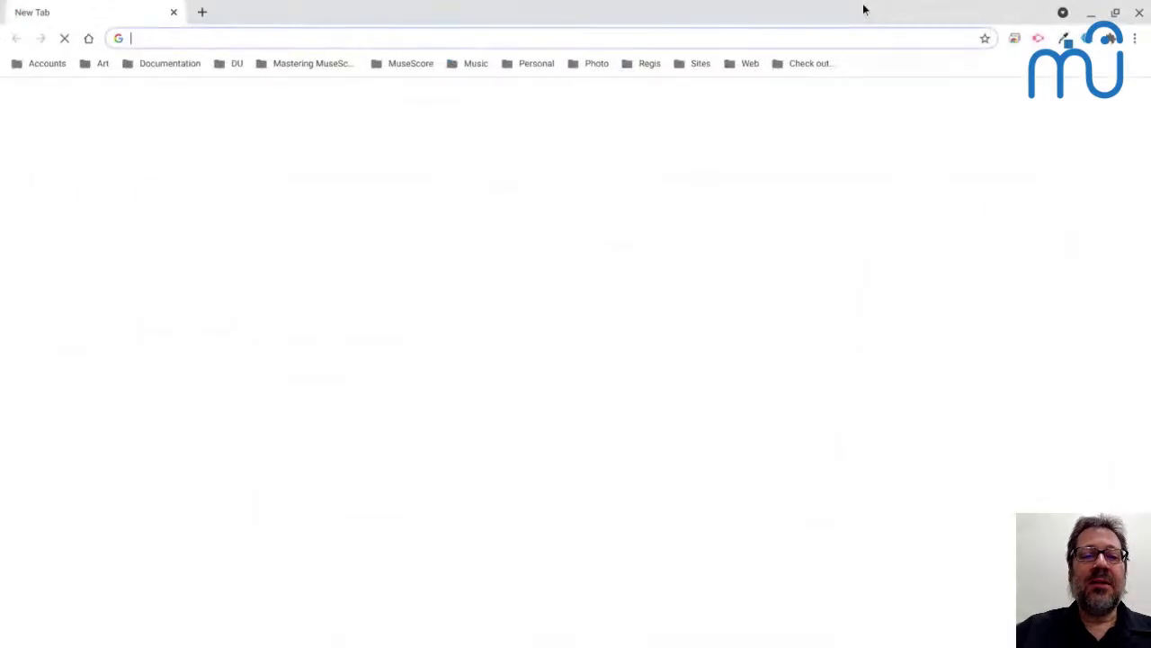
click(624, 34)
text(ht)
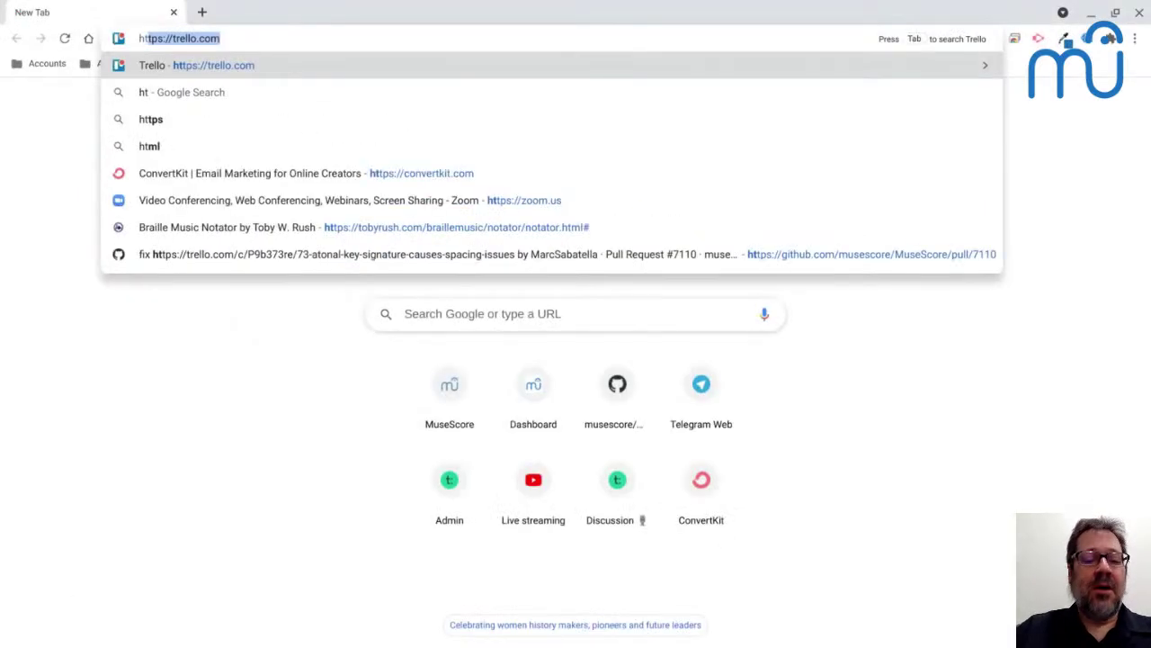
key(Right)
key(ctrl+shift+Left)
key(ctrl+shift+Left)
key(ctrl+shift+Left)
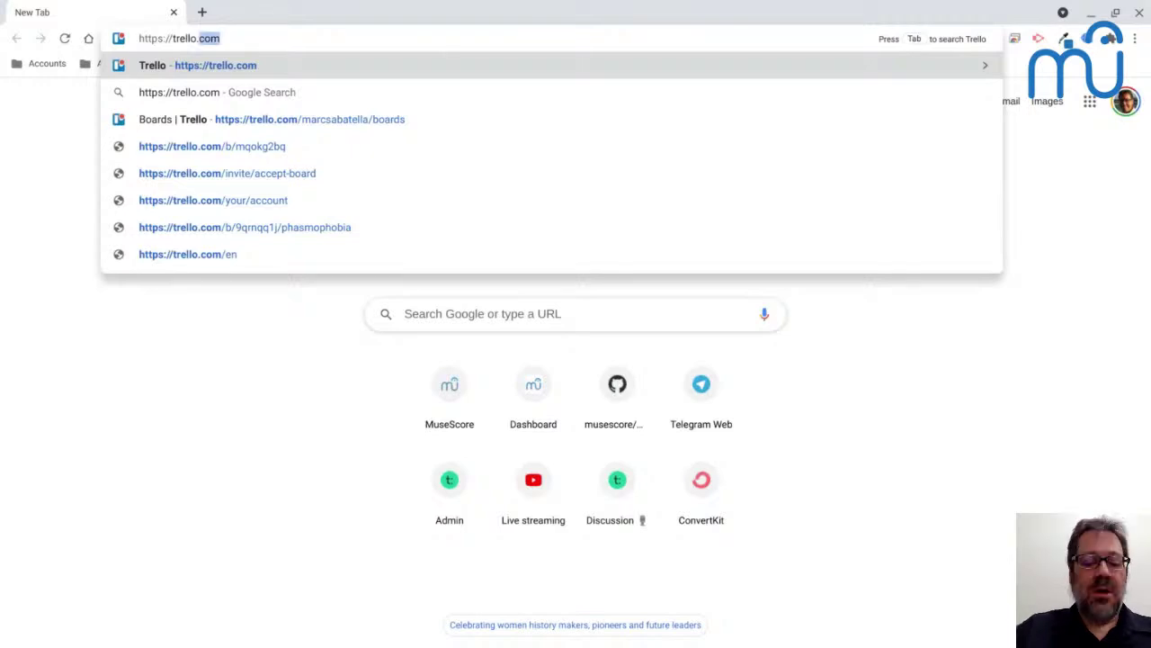
text(sch)
key(Return)
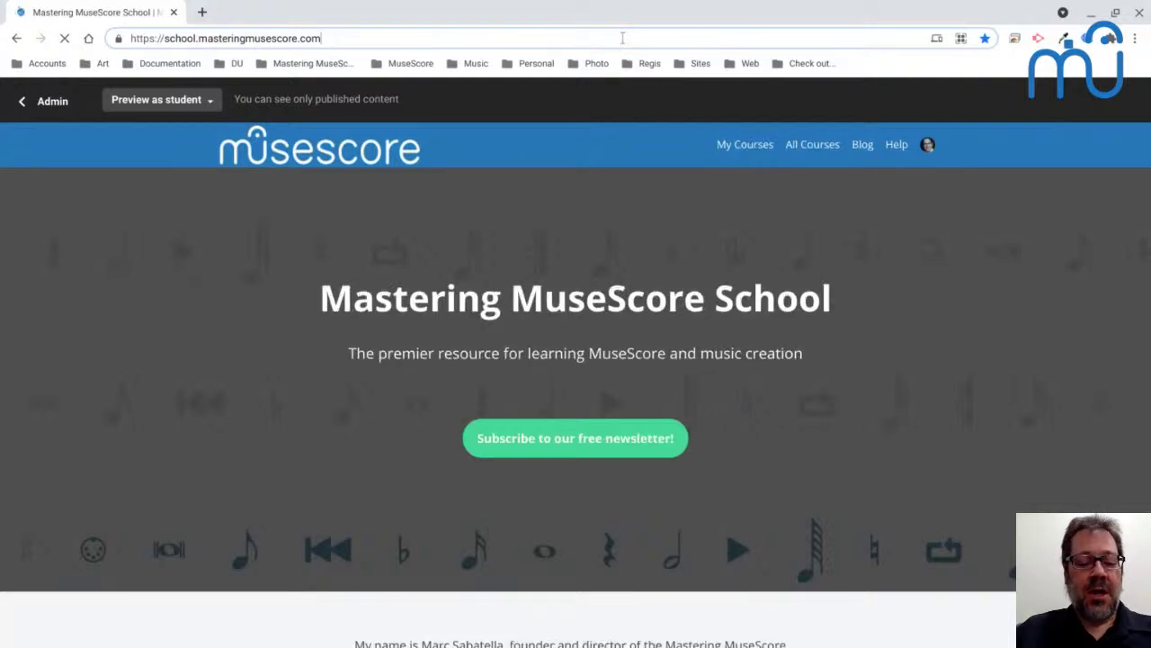
Step: Copy the school site's address and paste it into the message field of the YouTube Live chat window
click(622, 38)
key(ctrl+c)
key(alt+Tab)
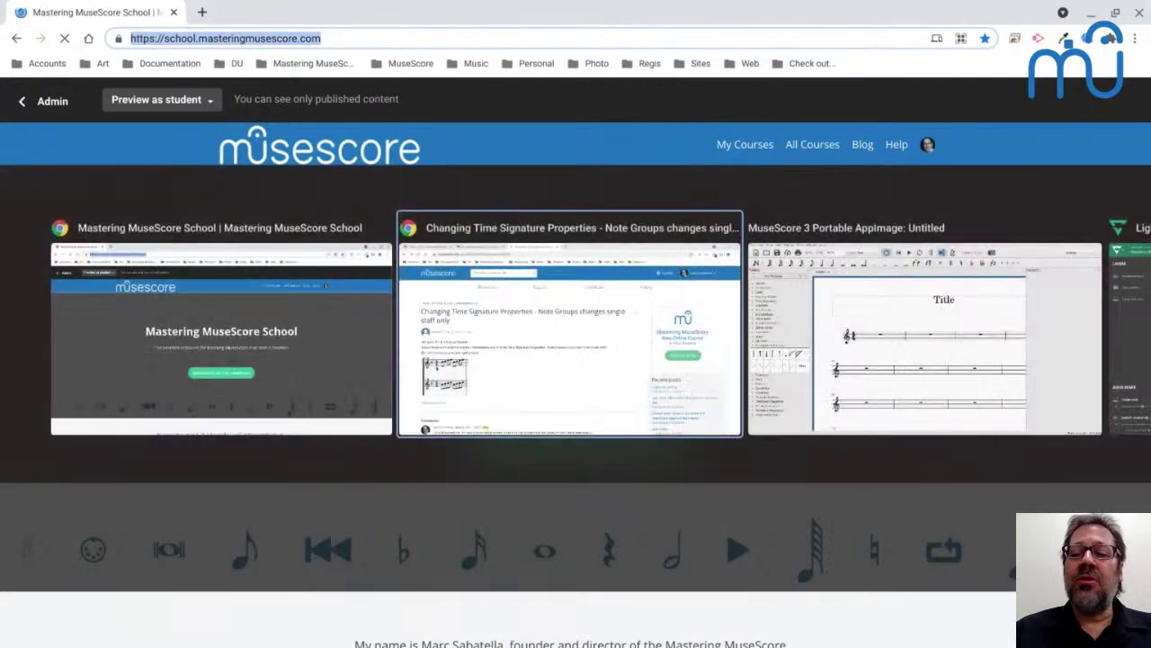
key(alt+Tab)
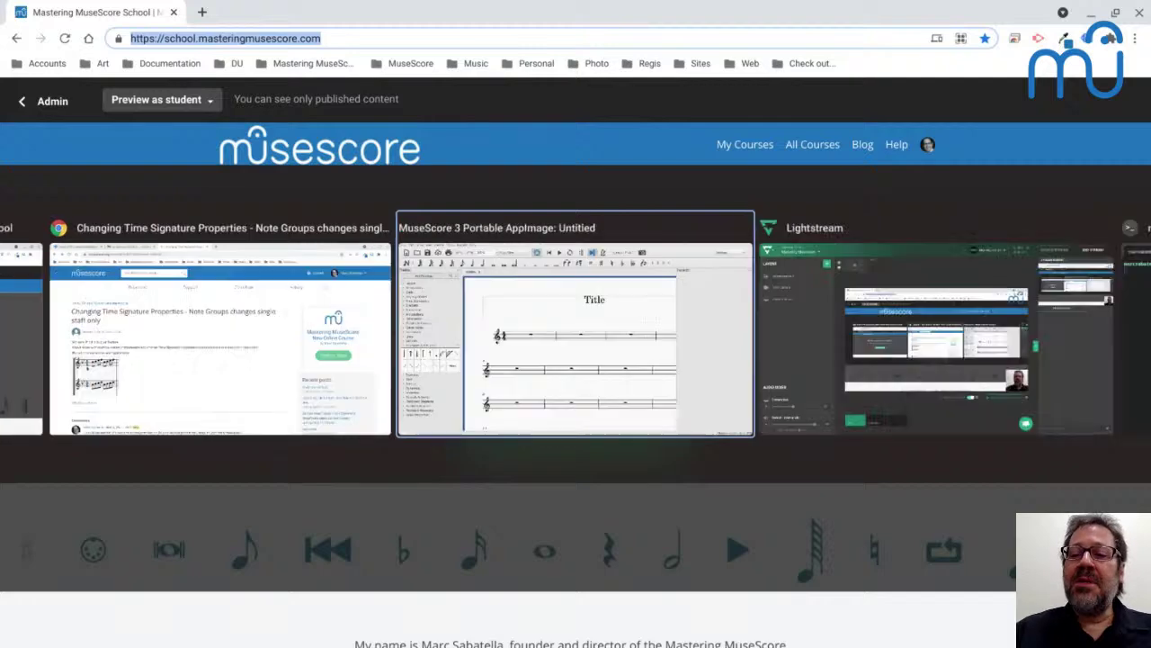
key(alt+Tab)
key(alt+Tab)
key(alt+Tab)
key(alt+Tab)
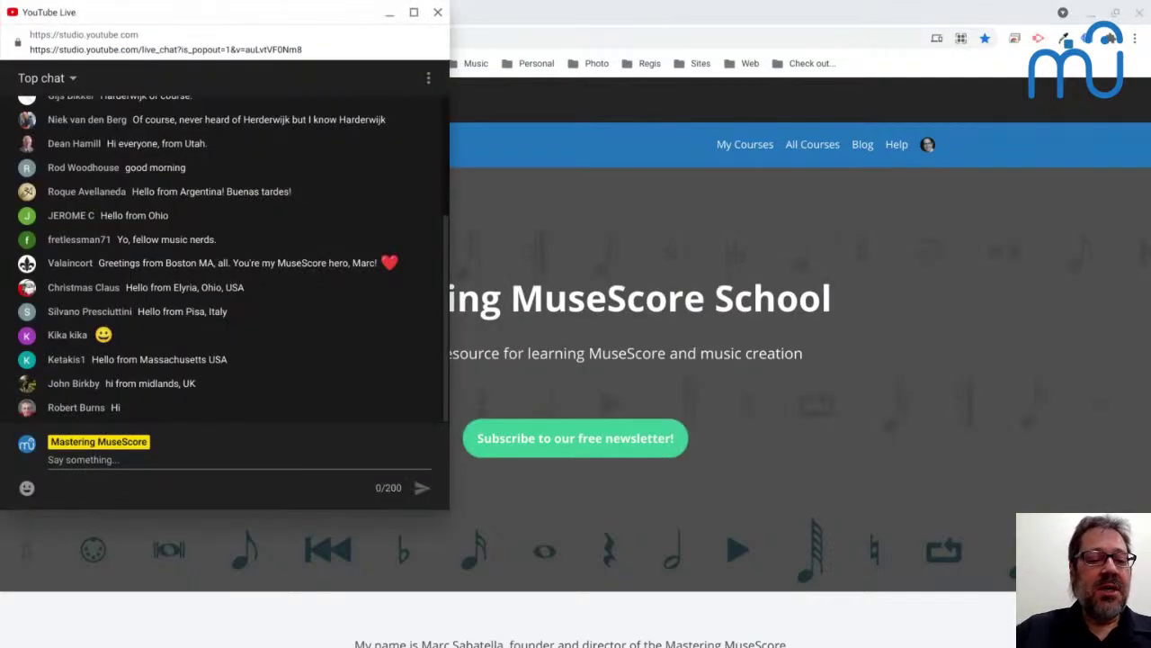
click(156, 461)
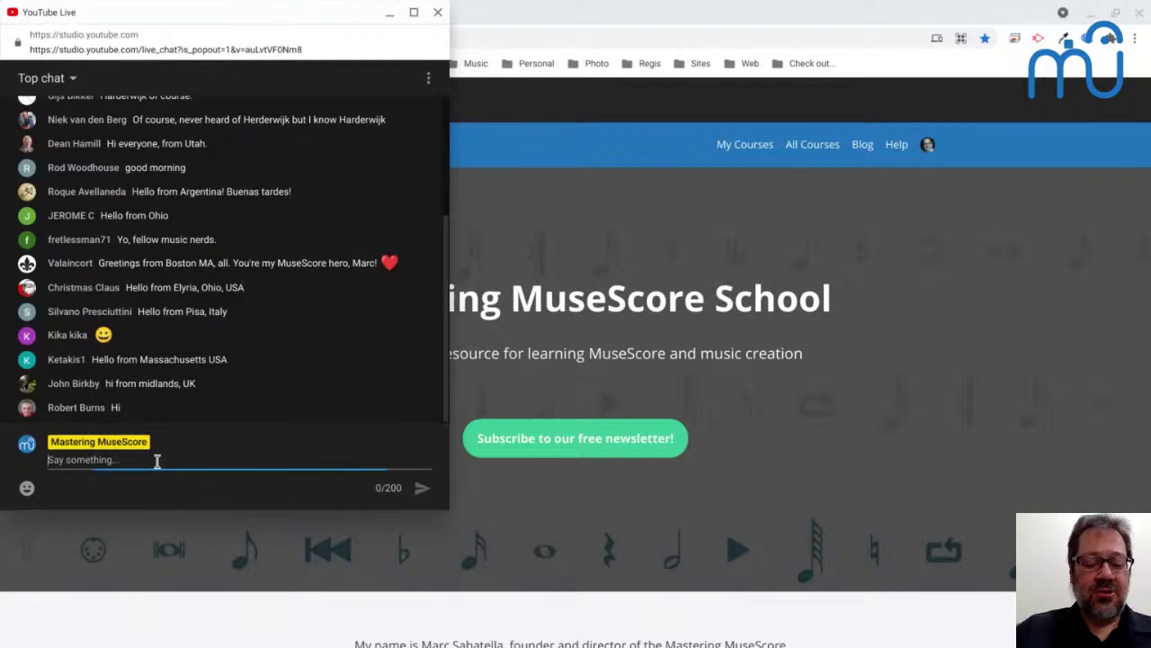
key(ctrl+v)
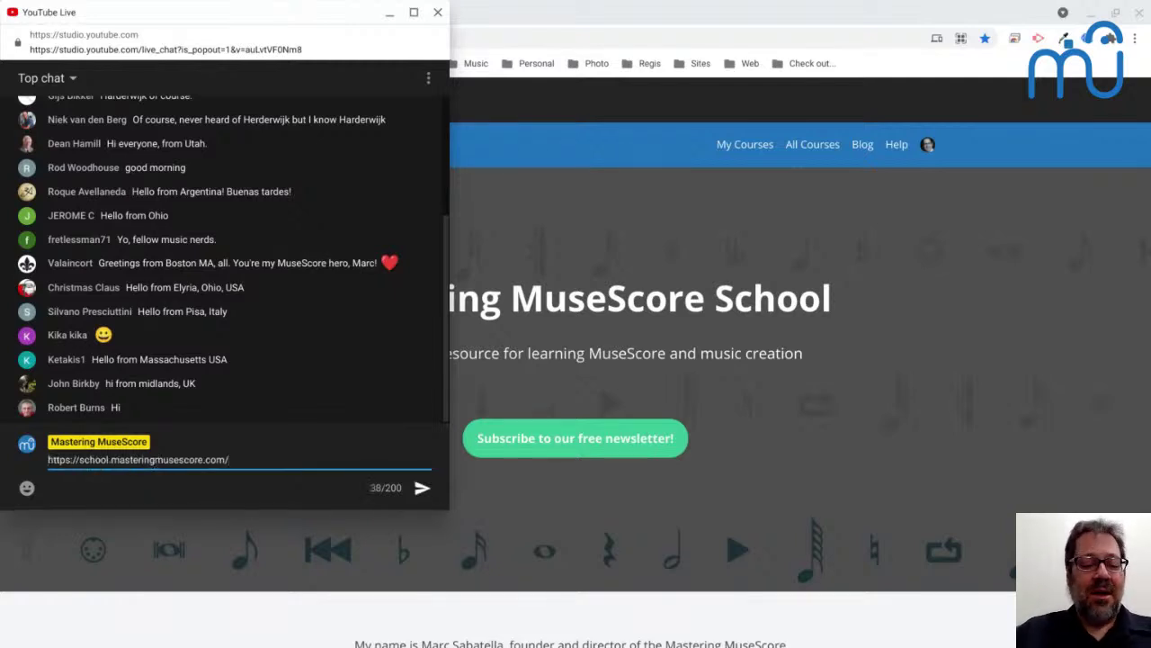
Step: Add "Mastering MuseScore School:" in front of the pasted address and send the chat message
key(Home)
text(Mastering Muse)
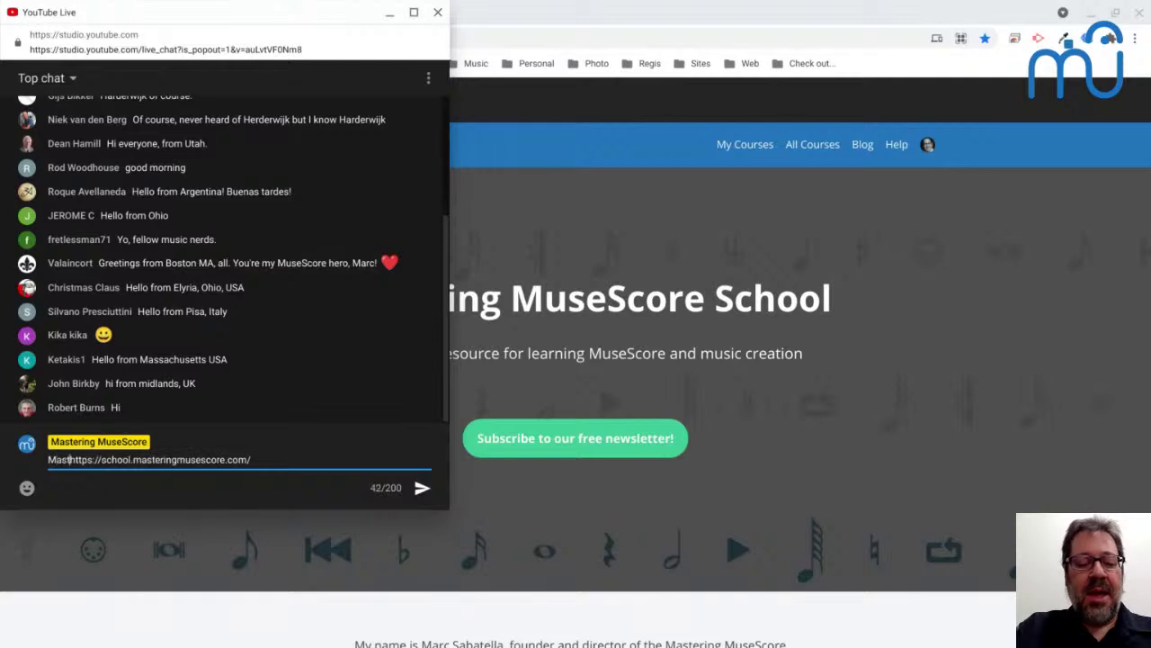
text(Score)
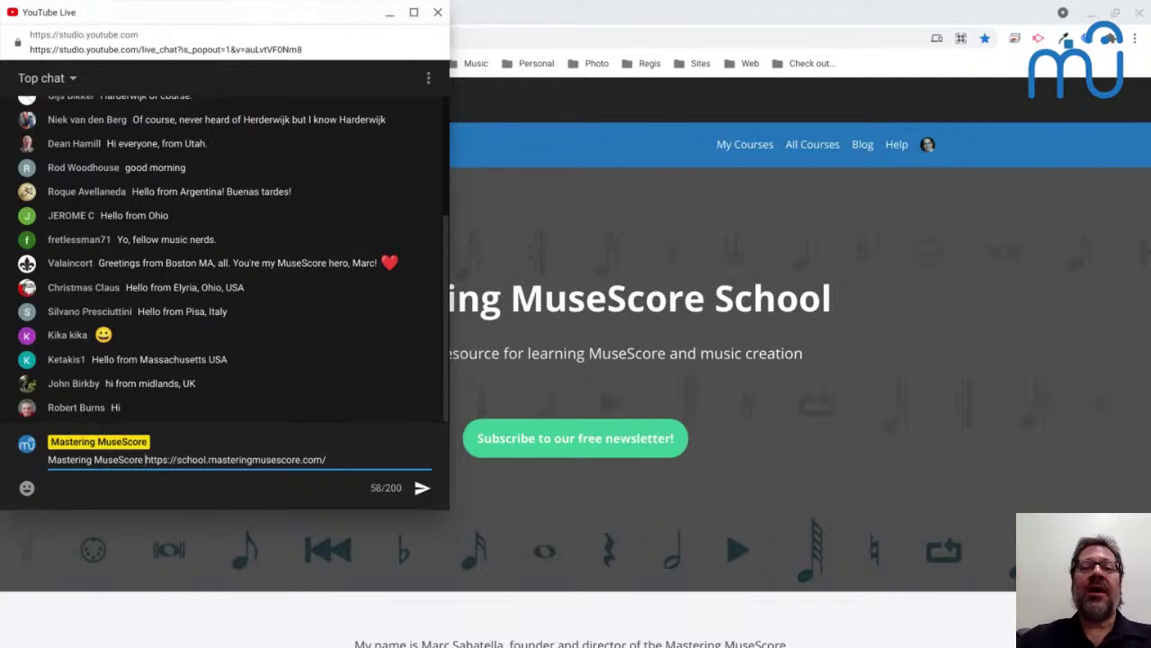
text(Scho)
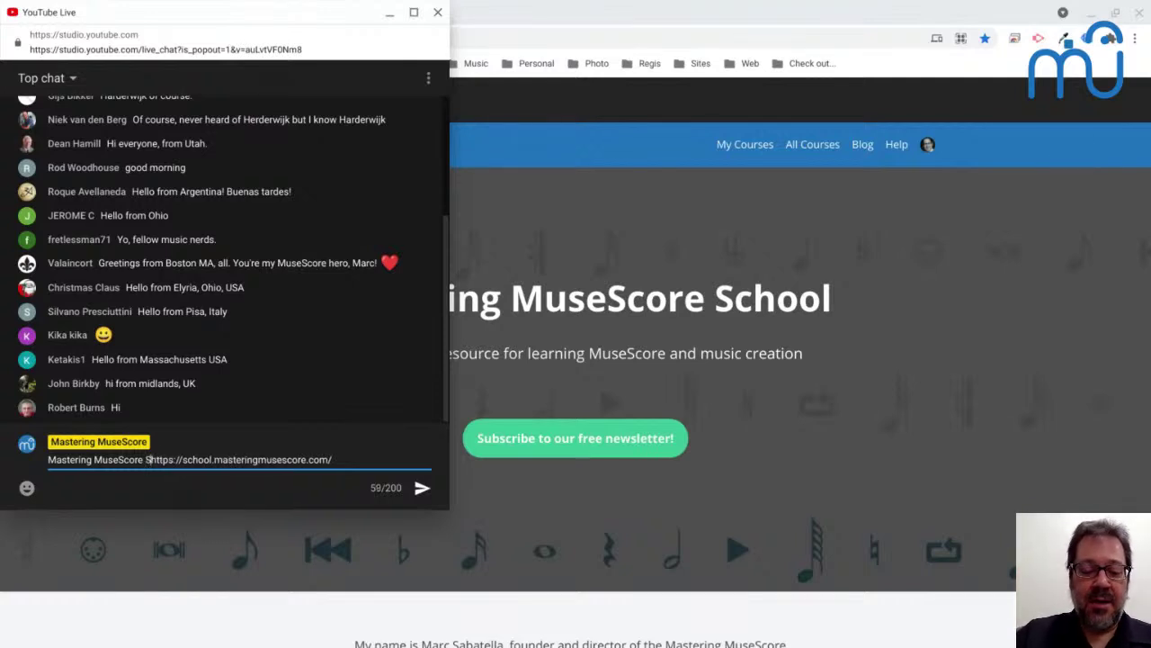
text(ol:)
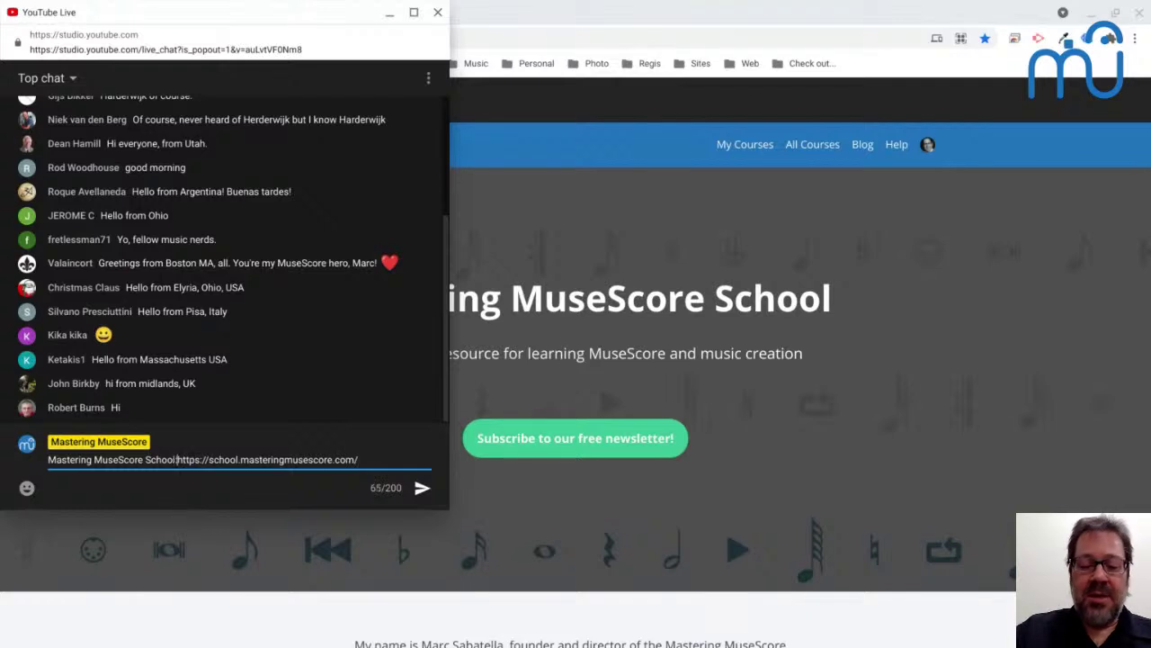
key(Return)
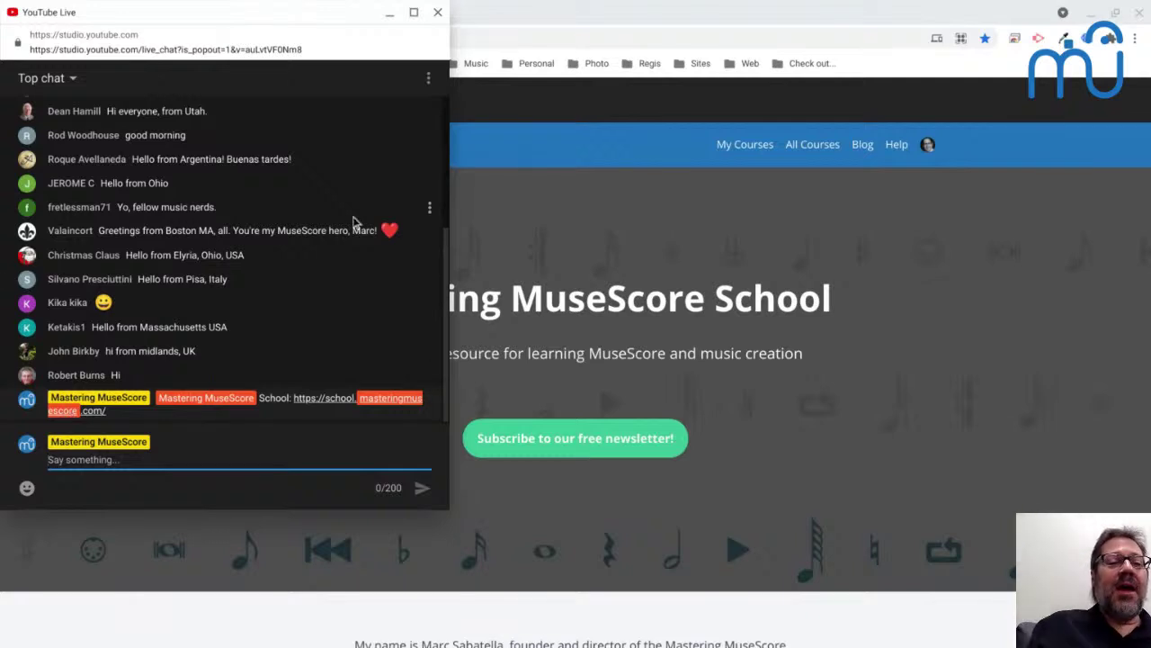
Step: Look back through the earlier messages in the live chat
scroll(313, 204, up, 2)
scroll(313, 204, up, 5)
scroll(313, 204, down, 6)
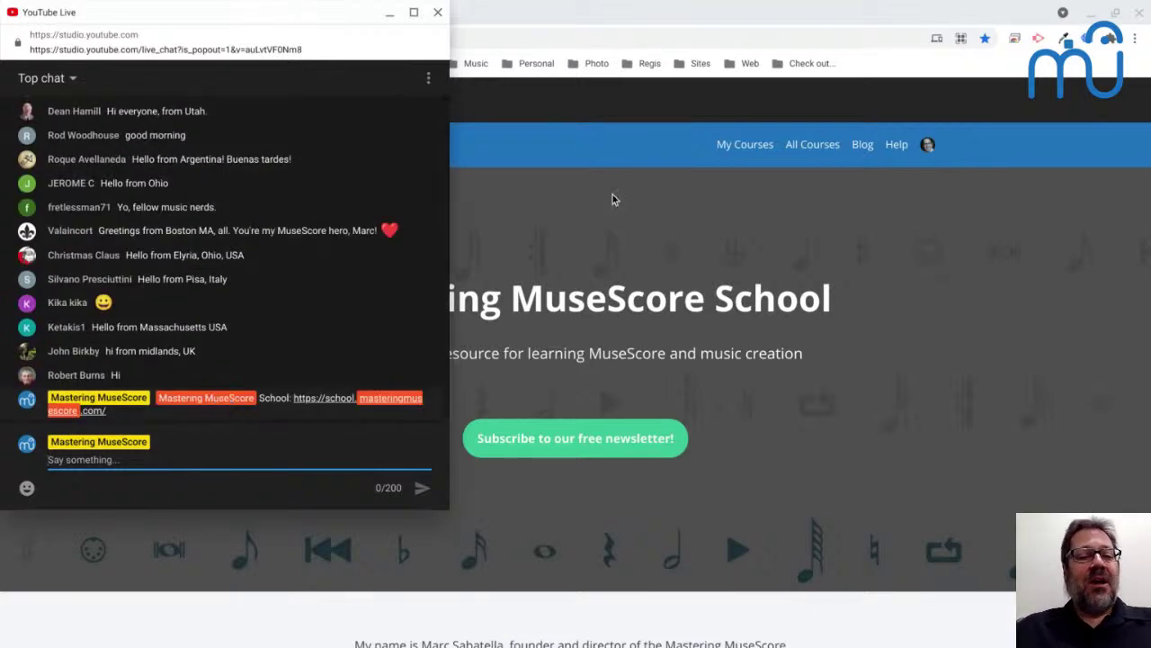
Step: Switch to MuseScore and collapse the Arpeggios & Glissandi palette
key(alt+Tab)
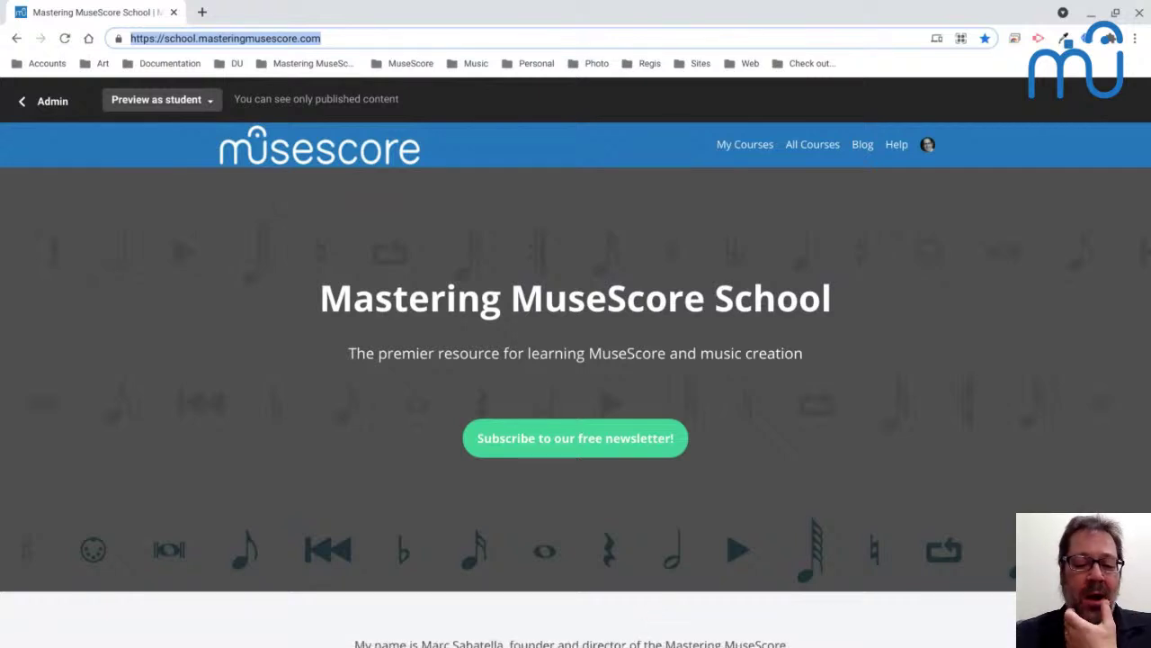
click(620, 639)
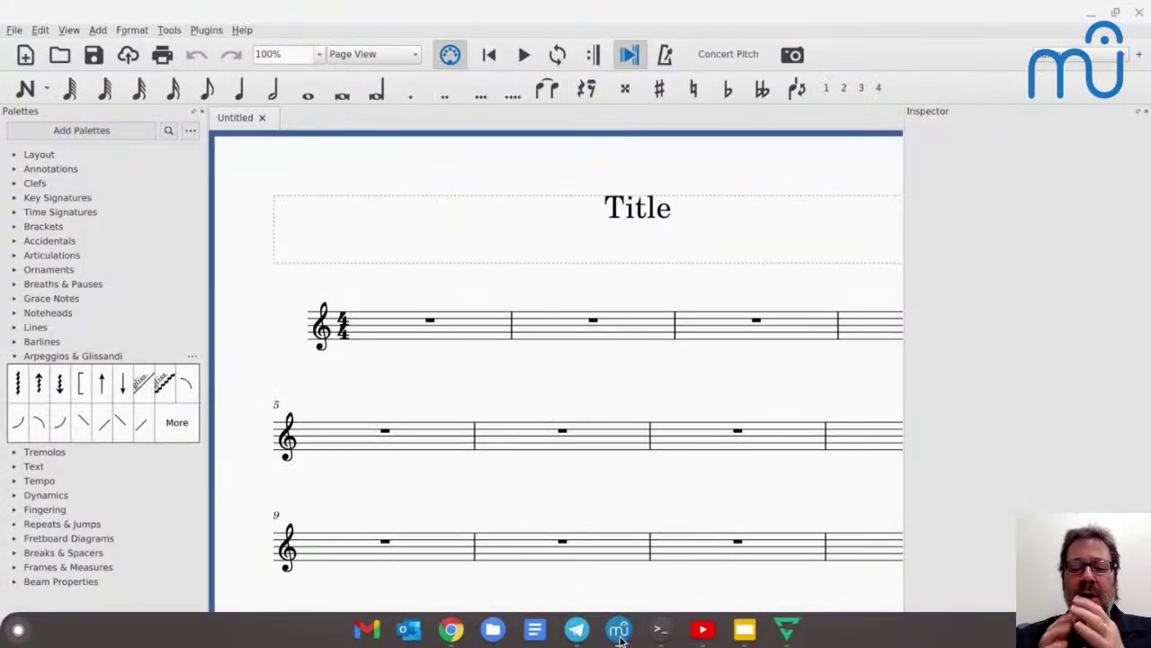
click(14, 358)
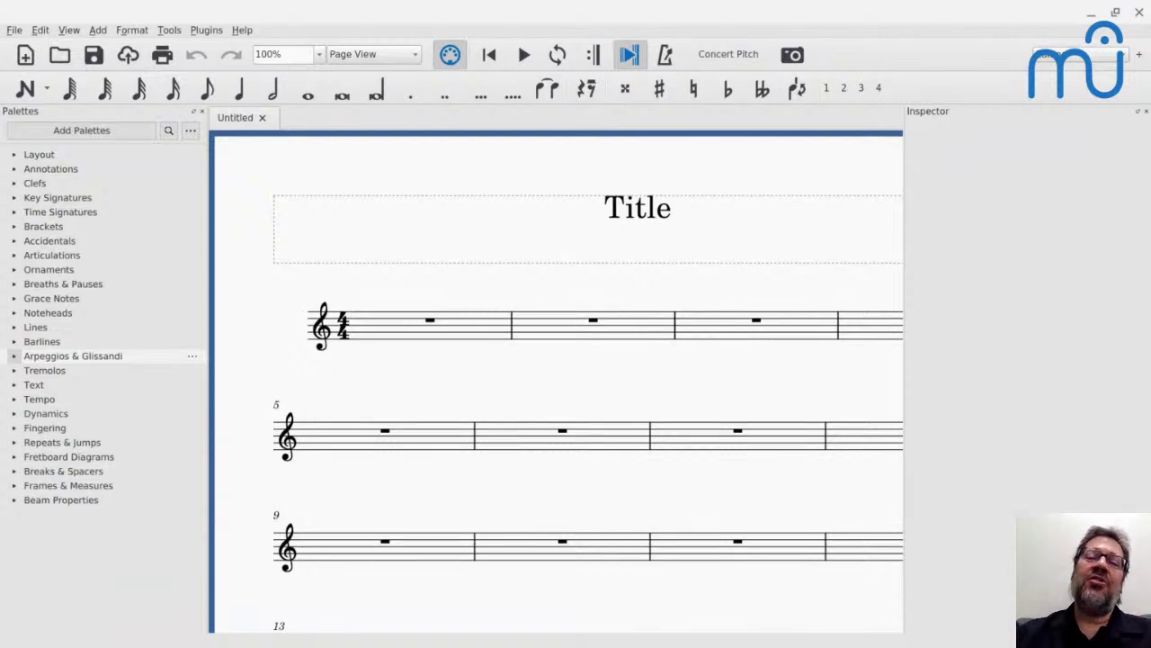
Step: Check the YouTube Live chat for new messages and return to the untitled score in MuseScore
key(alt+Tab)
key(alt+Tab)
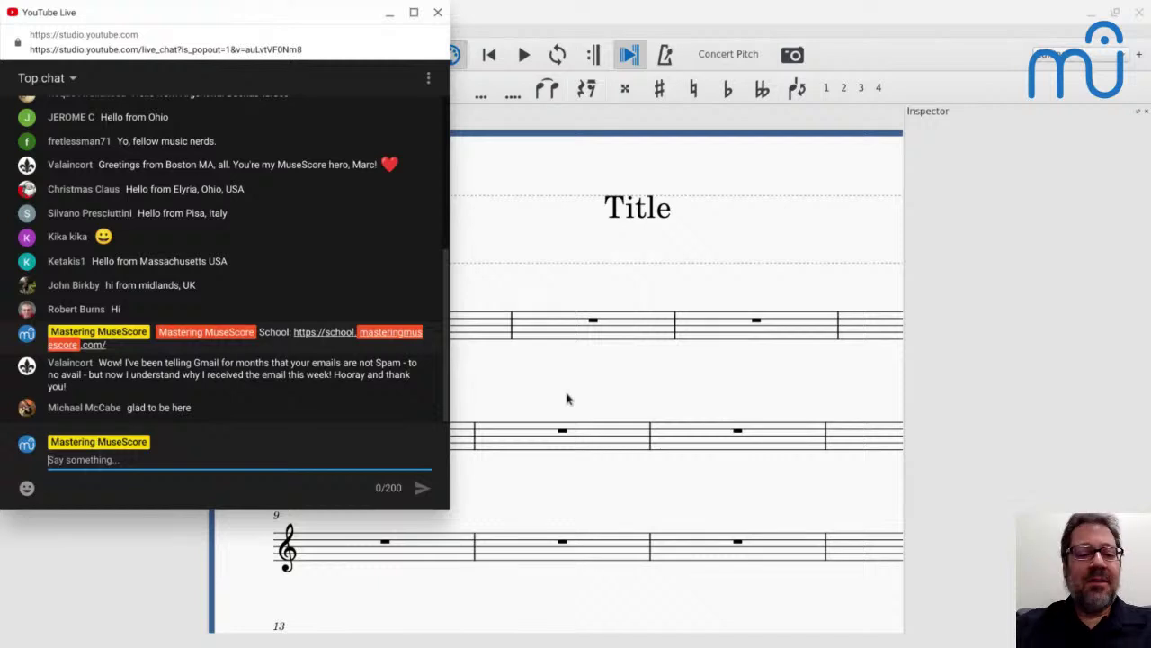
key(alt+Tab)
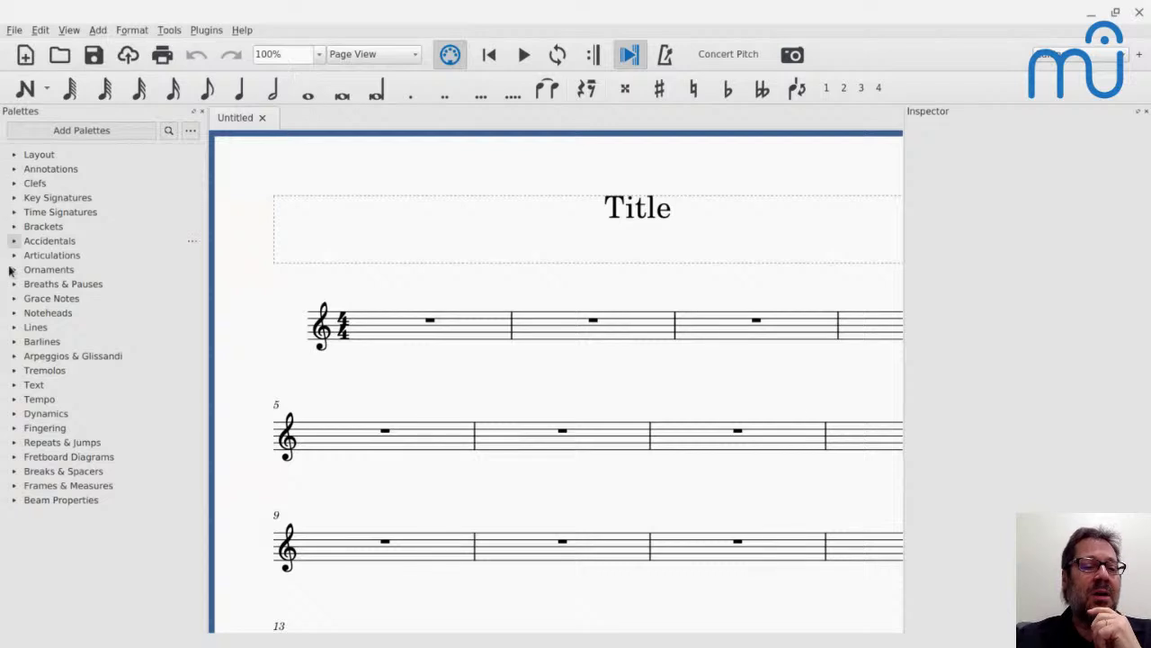
Step: Switch to the Basic workspace and expand its Lines and Articulations palettes
click(15, 357)
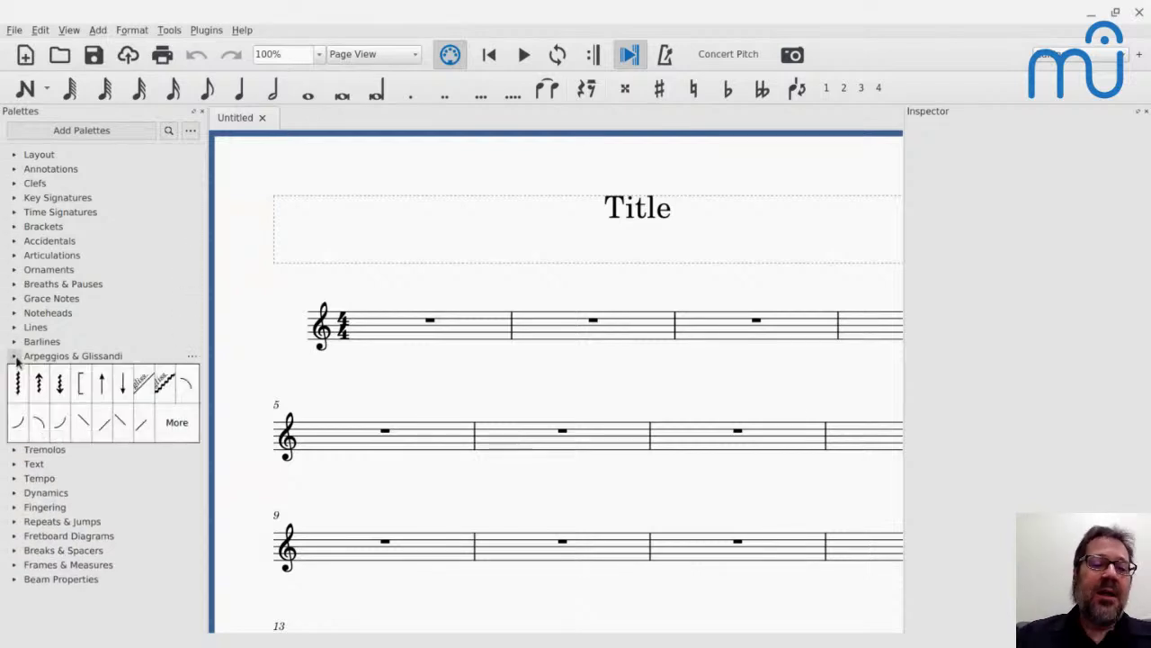
click(15, 357)
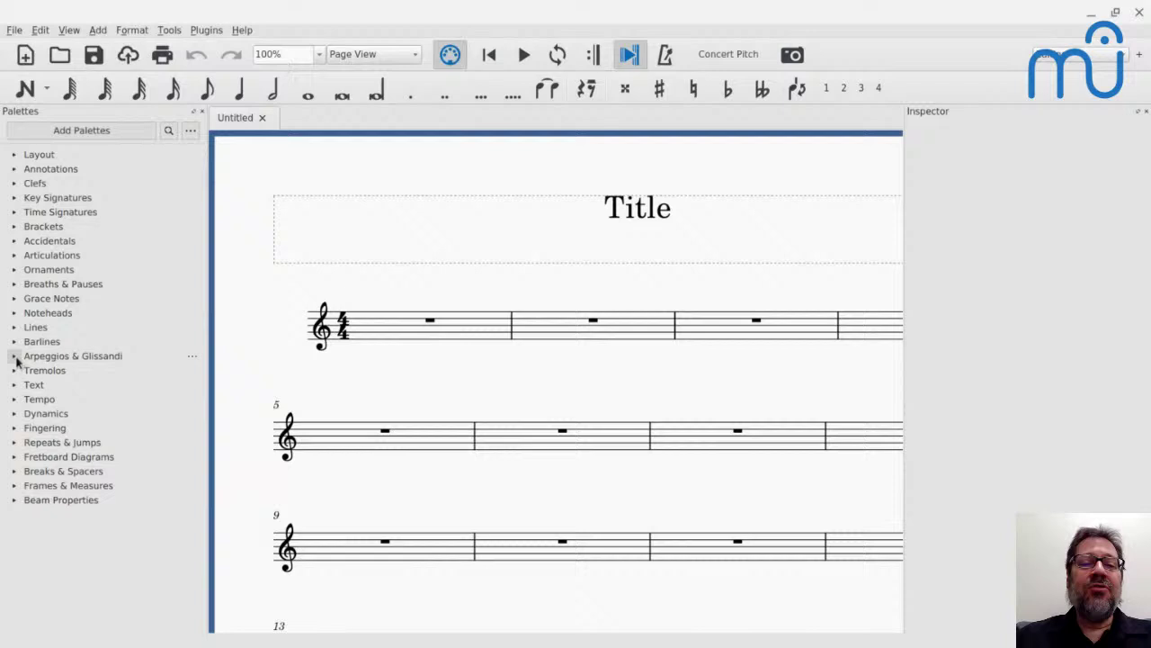
click(1040, 58)
click(1044, 24)
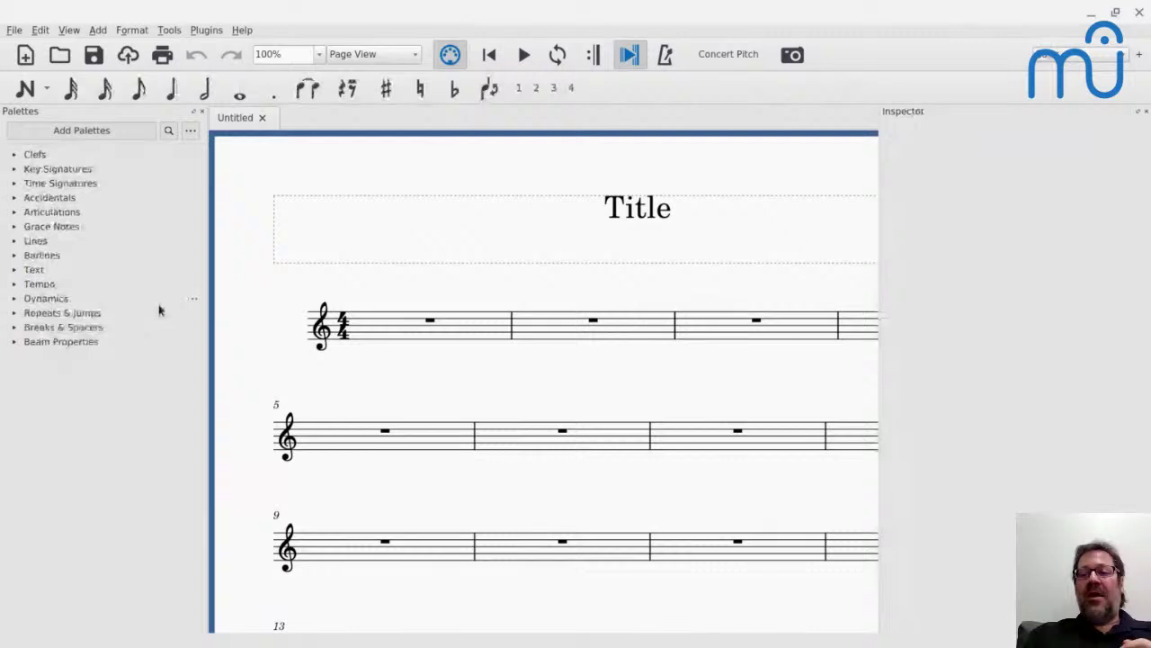
click(19, 241)
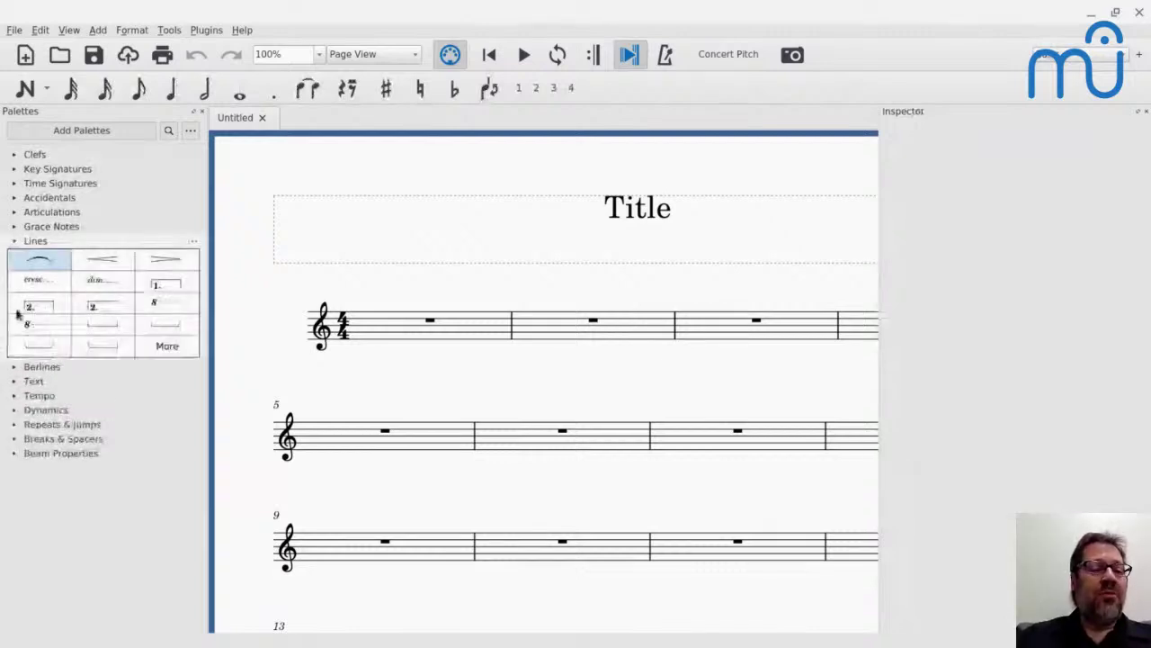
click(14, 214)
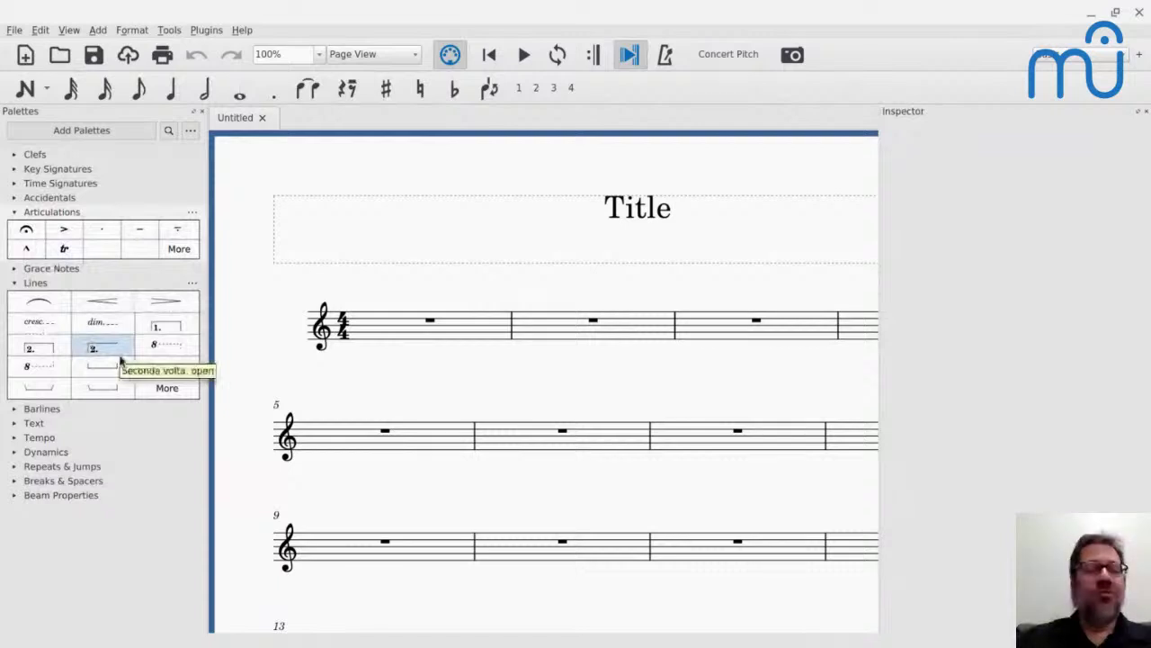
Step: Switch to the Advanced workspace and expand its Articulations and Lines palettes
click(1077, 55)
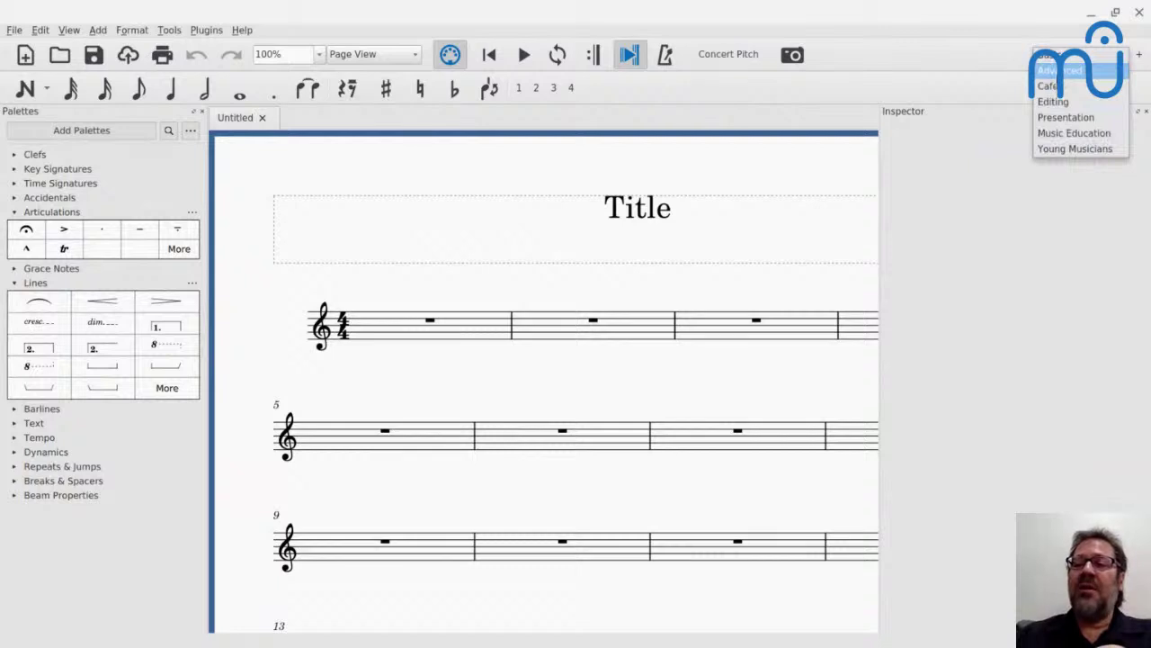
click(1062, 70)
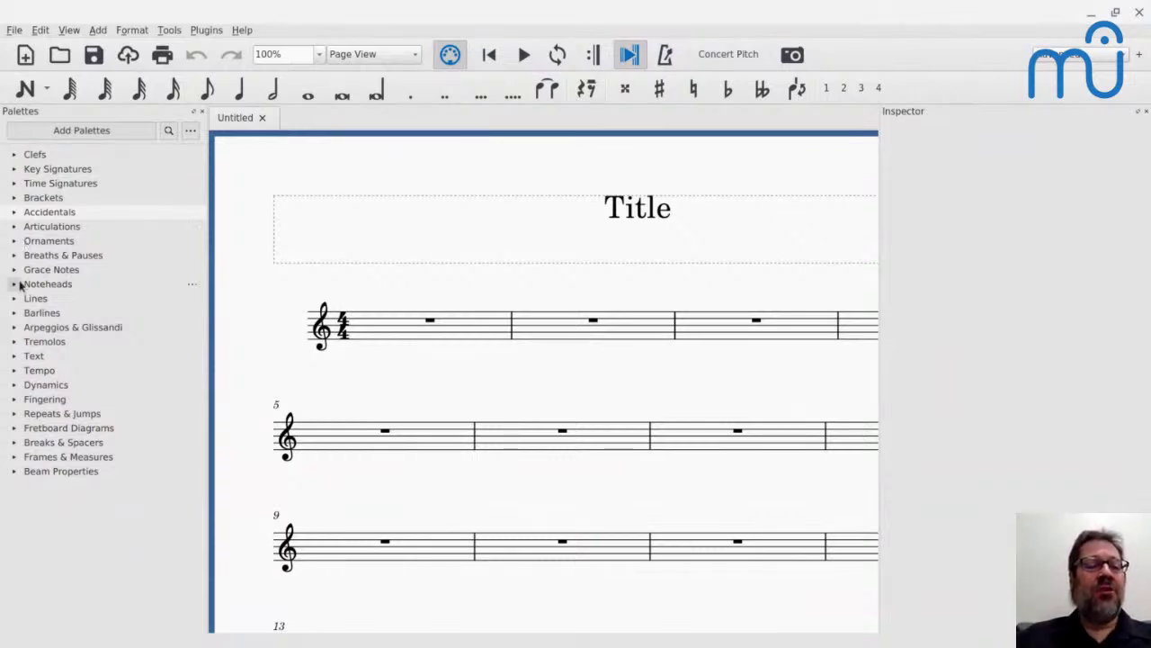
click(13, 228)
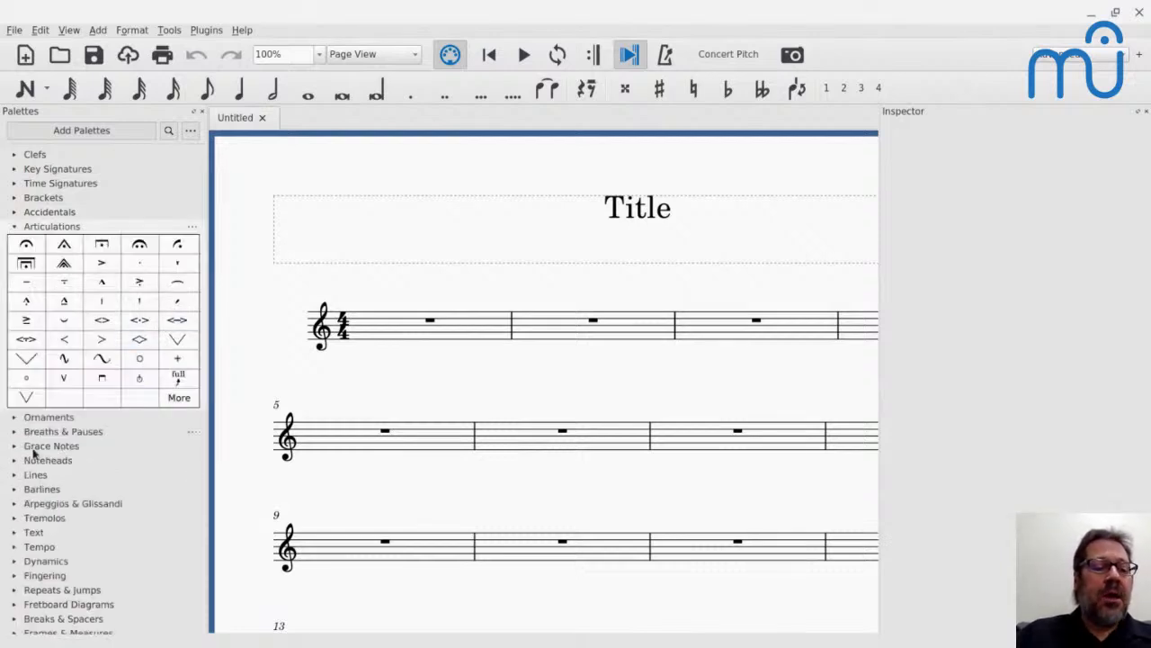
click(13, 474)
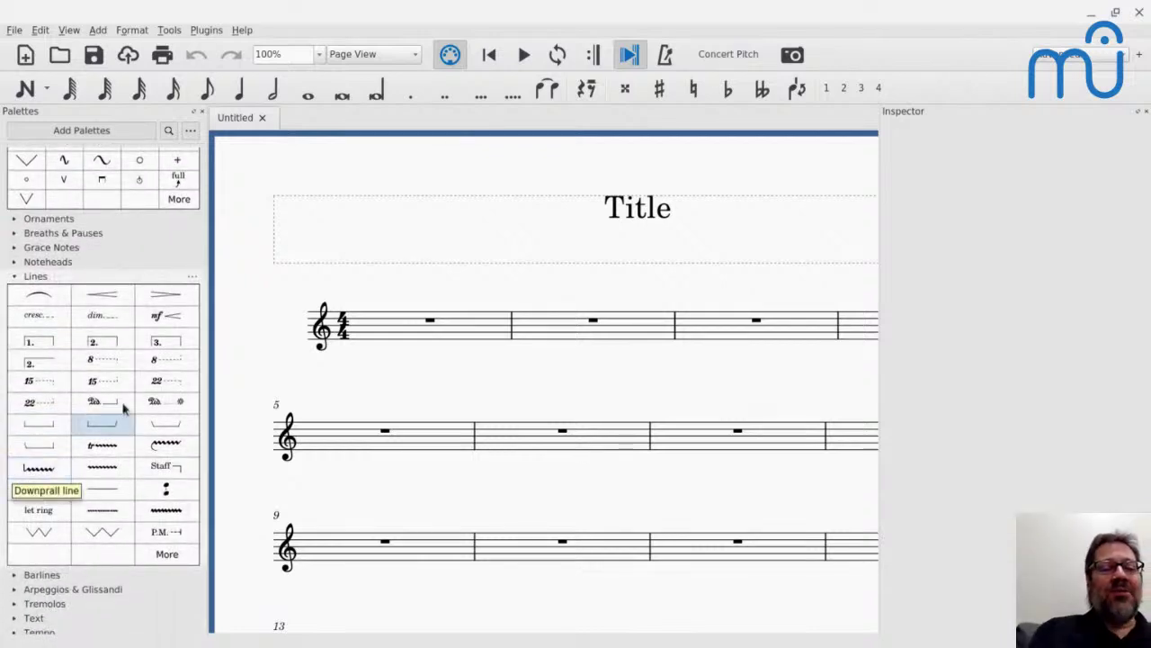
Step: Check the Articulations palette for additional elements and look over the full contents of the Lines palette
click(183, 201)
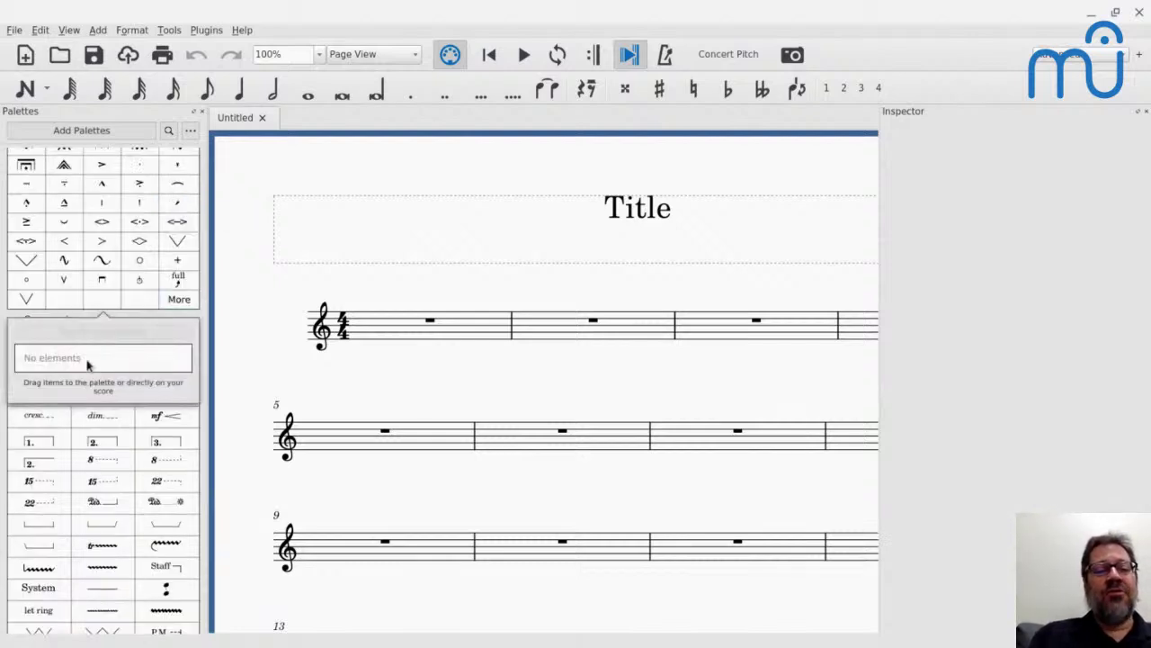
click(239, 339)
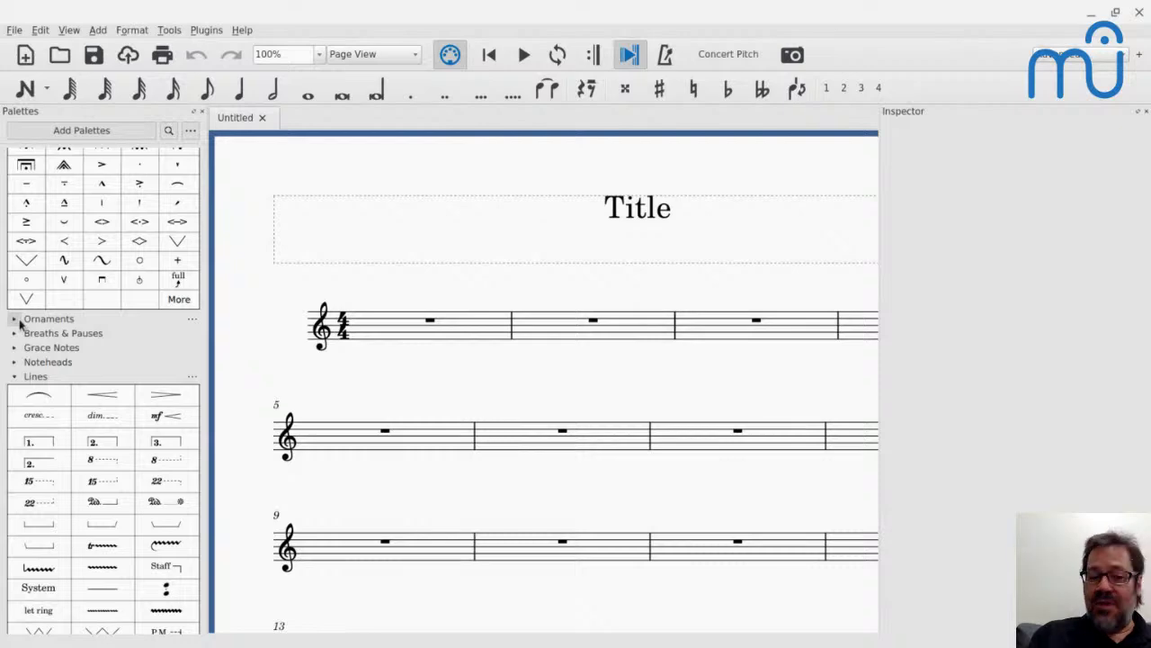
scroll(20, 323, down, 5)
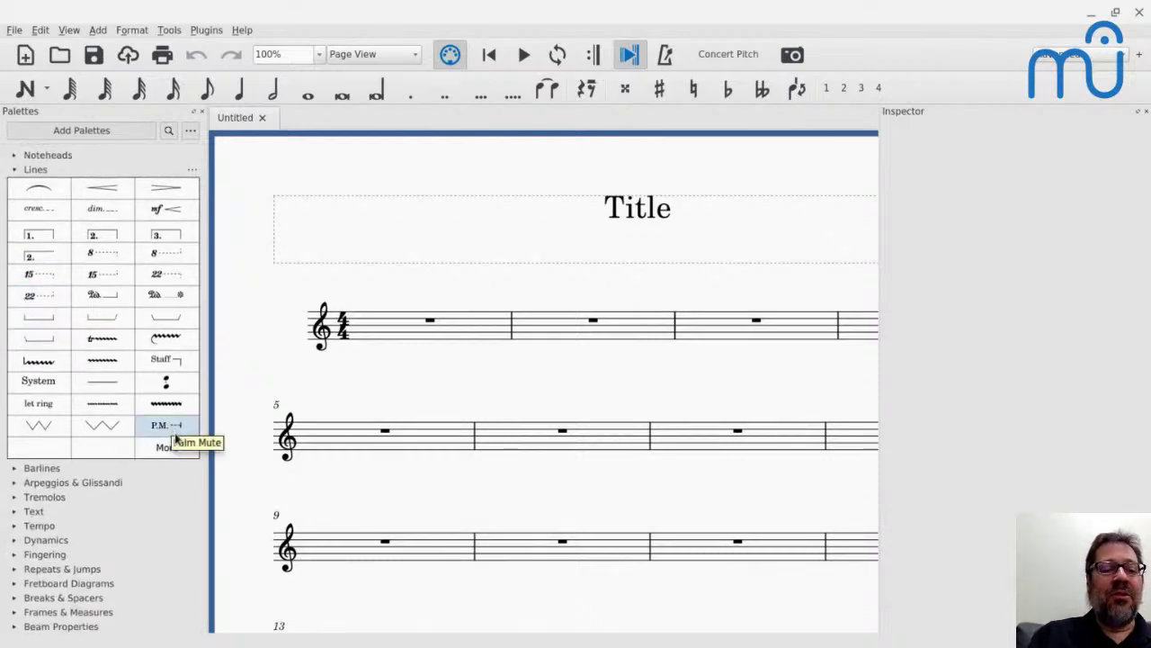
Step: Expand the Text palette and show its additional elements
click(13, 512)
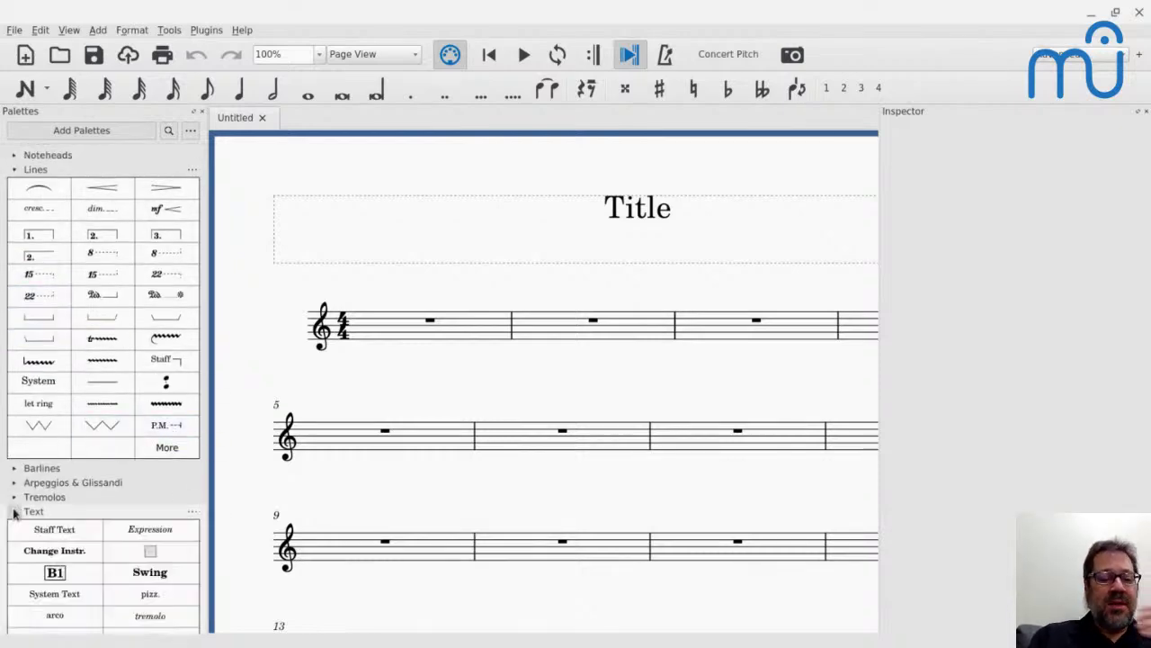
scroll(13, 512, down, 5)
scroll(148, 499, down, 1)
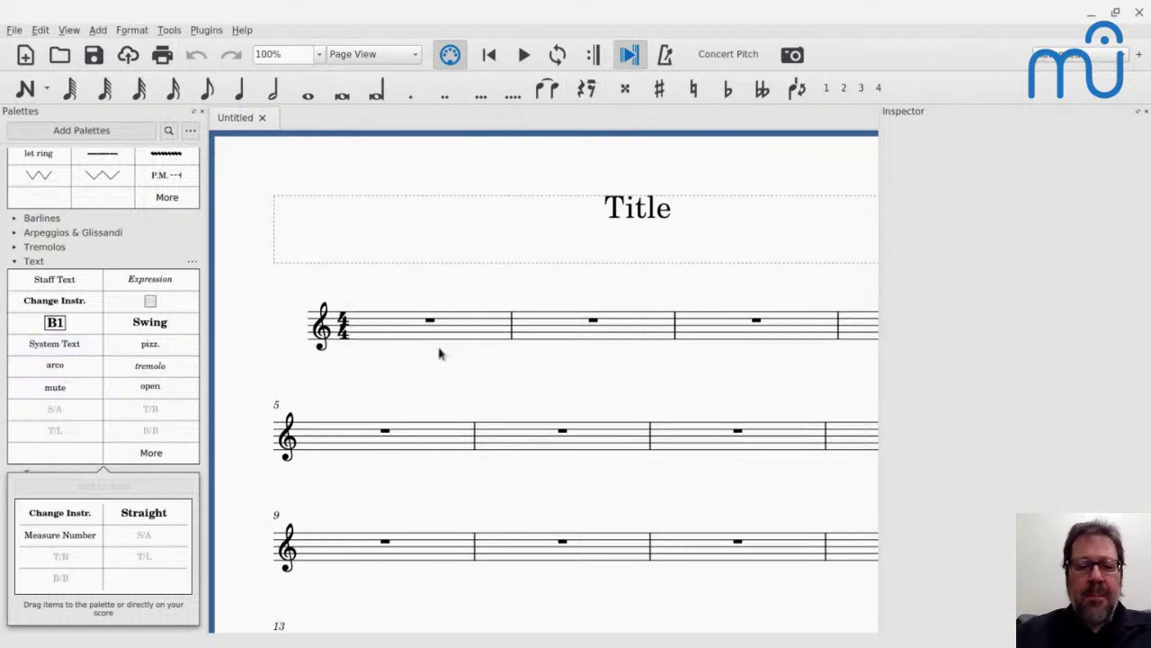
Step: Close the Text palette's additional elements and enter the quarter notes C, D, E and F in the first measure
click(421, 410)
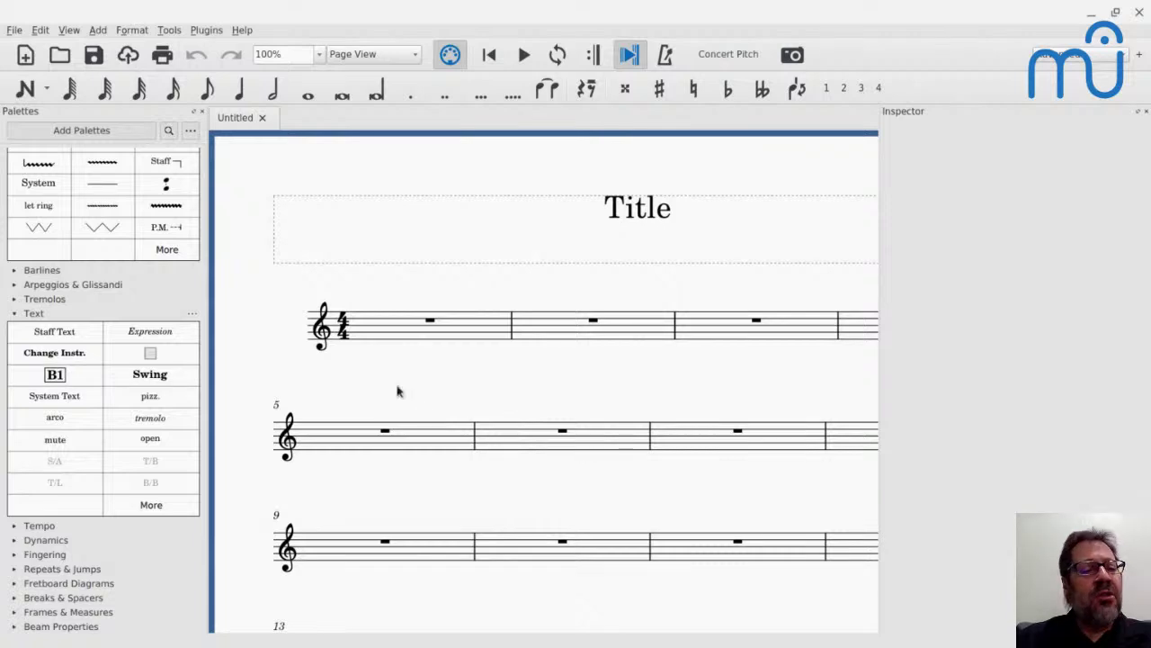
scroll(42, 193, up, 4)
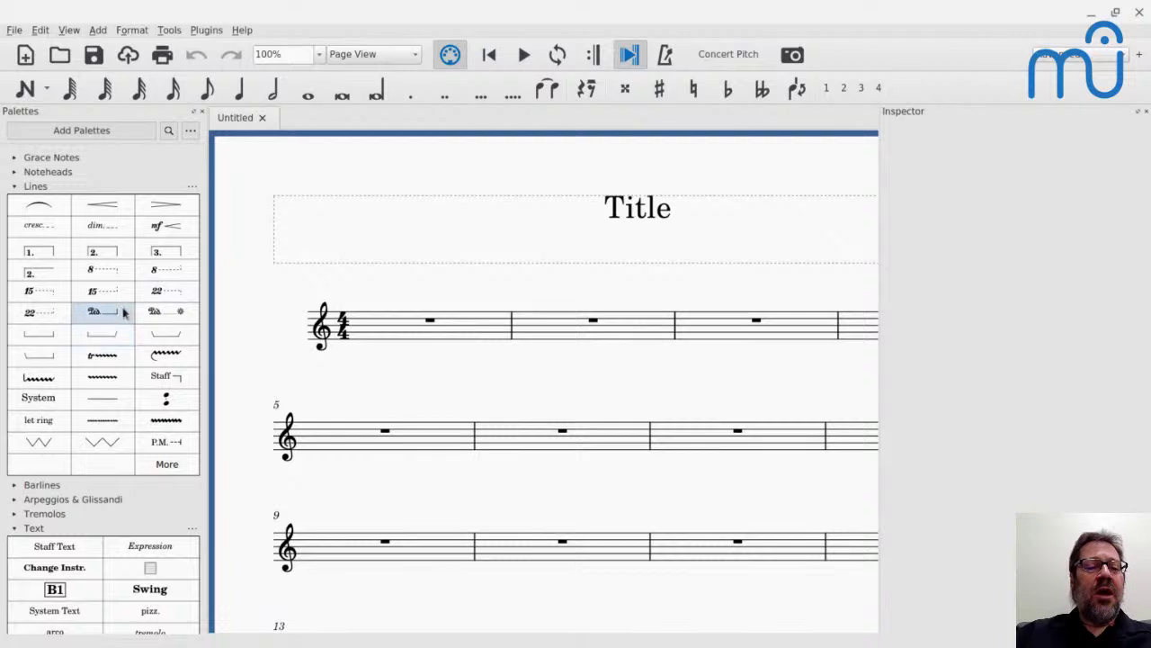
click(430, 320)
key(n)
key(c)
key(d)
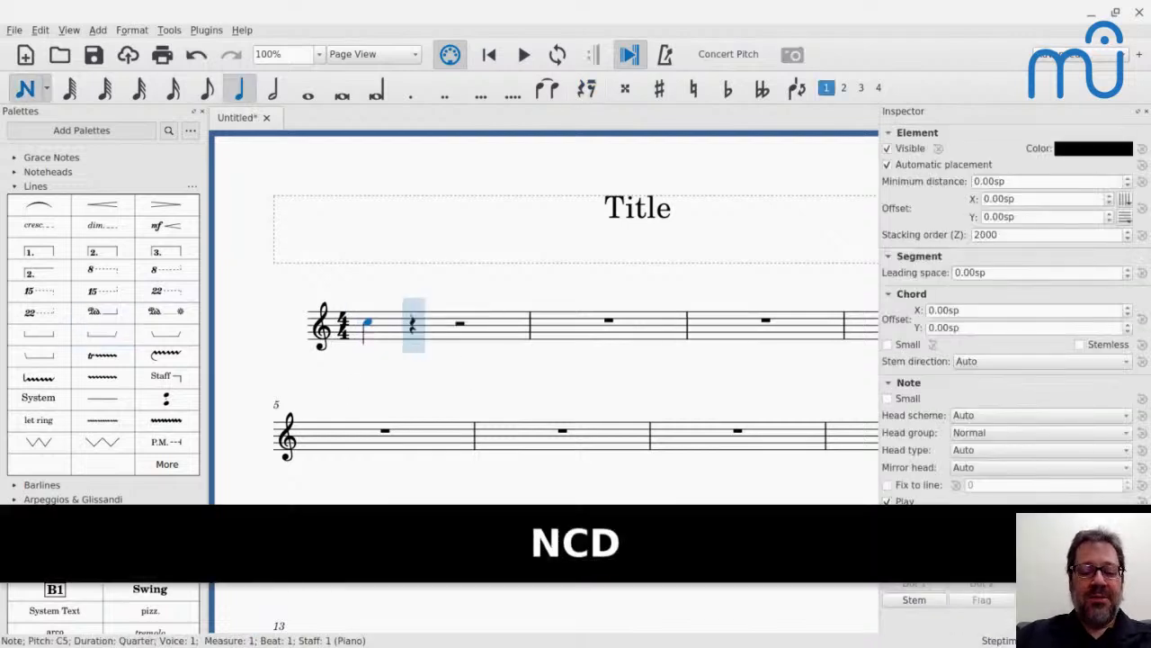
key(e)
key(f)
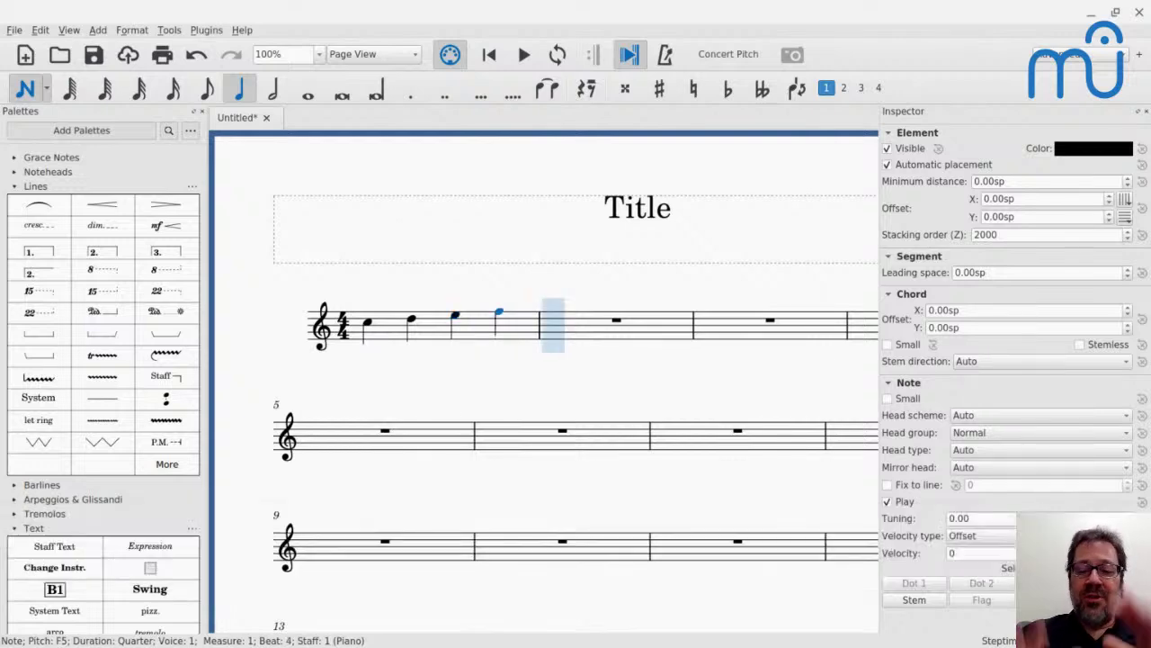
key(Escape)
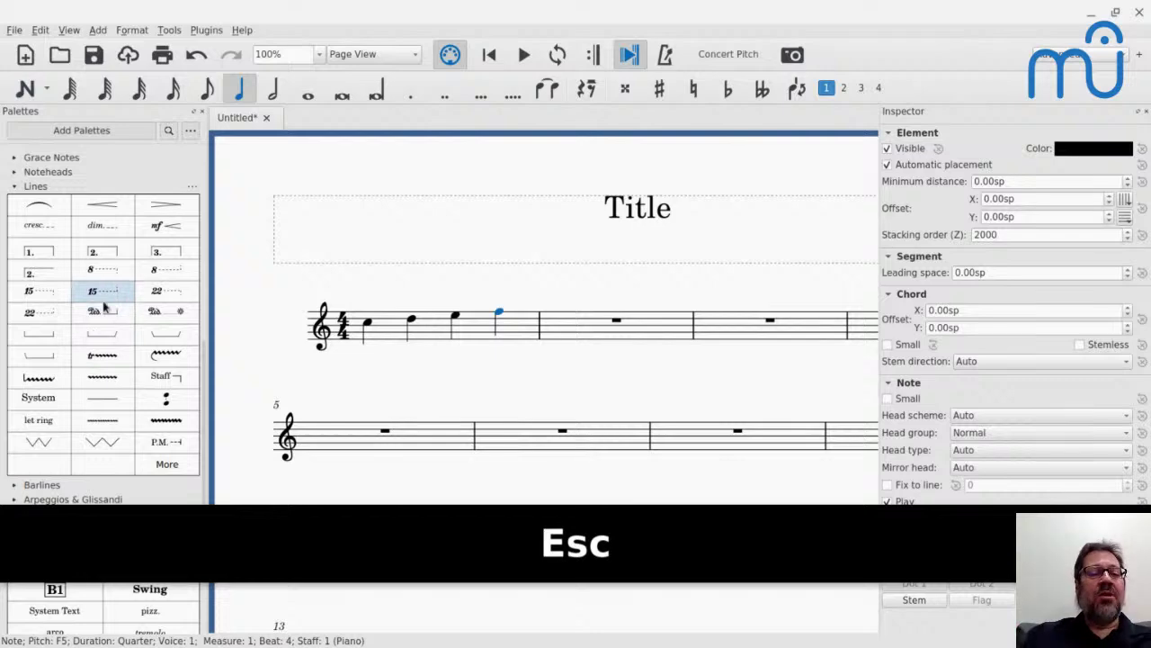
Step: Add a tenuto from the Articulations palette to the first note, C, of measure 1
scroll(103, 307, down, 1)
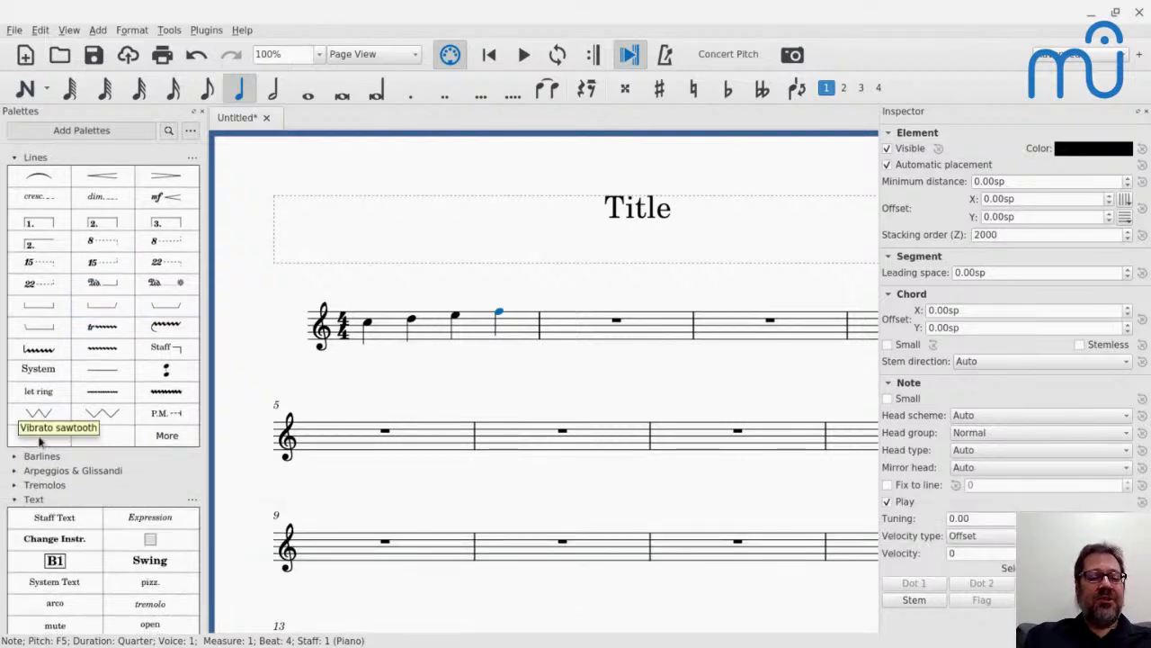
scroll(38, 439, down, 3)
scroll(37, 439, down, 1)
scroll(38, 439, up, 10)
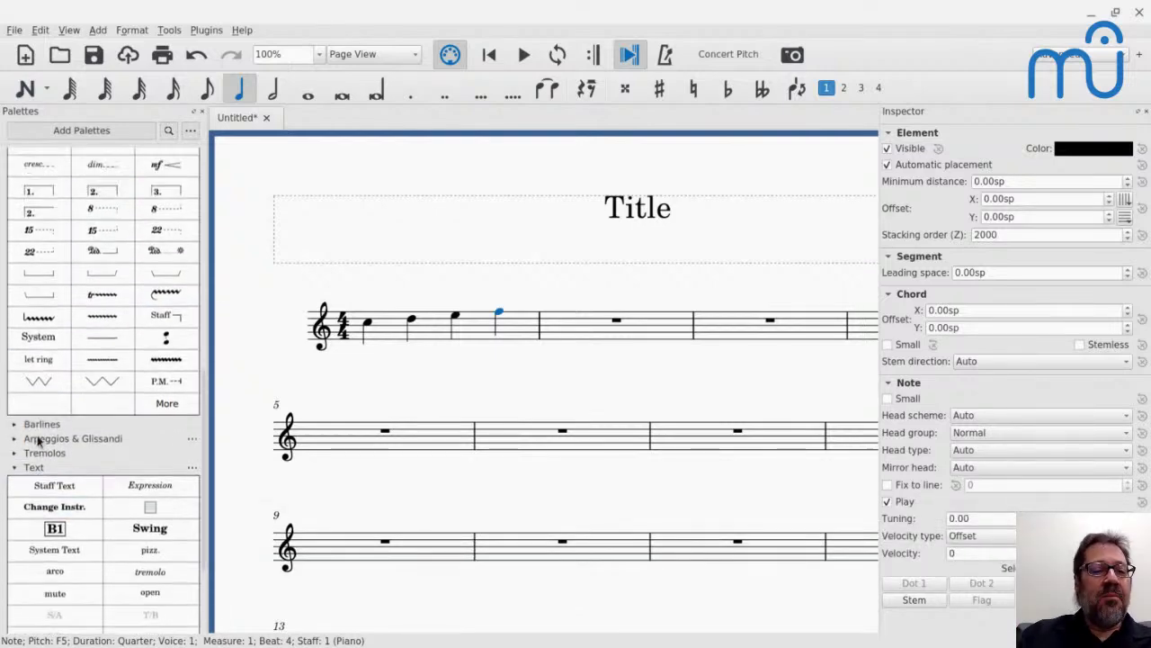
scroll(38, 443, up, 2)
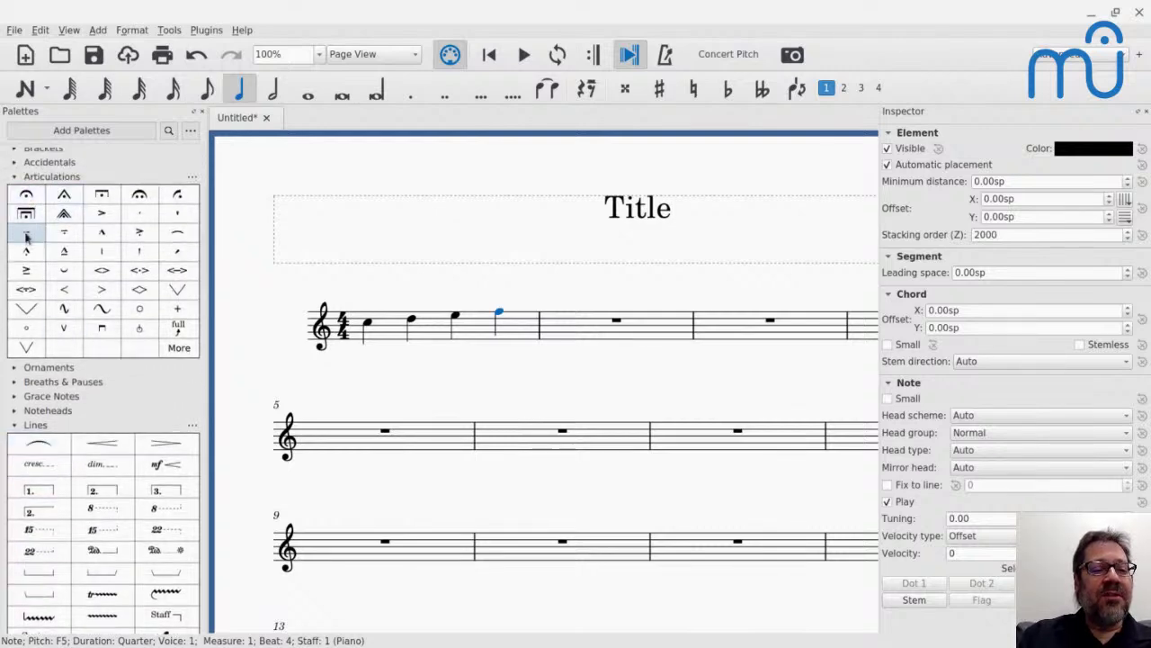
drag(27, 232, 371, 329)
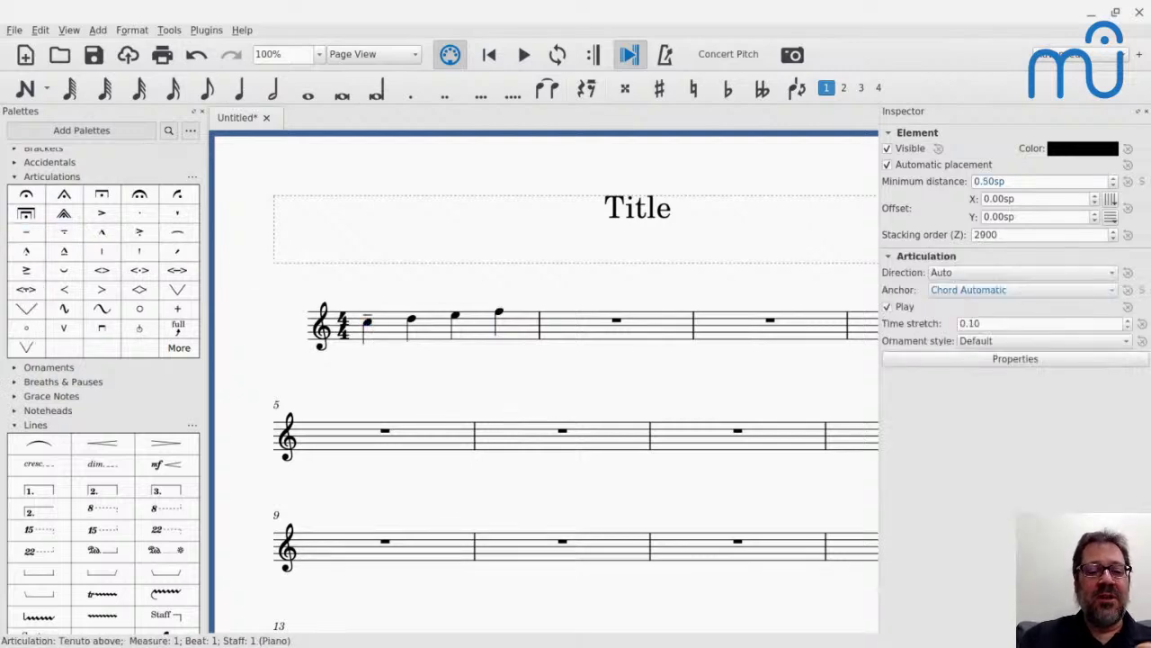
Step: Apply a tenuto to the D, E and F in measure 1 all at once
click(412, 321)
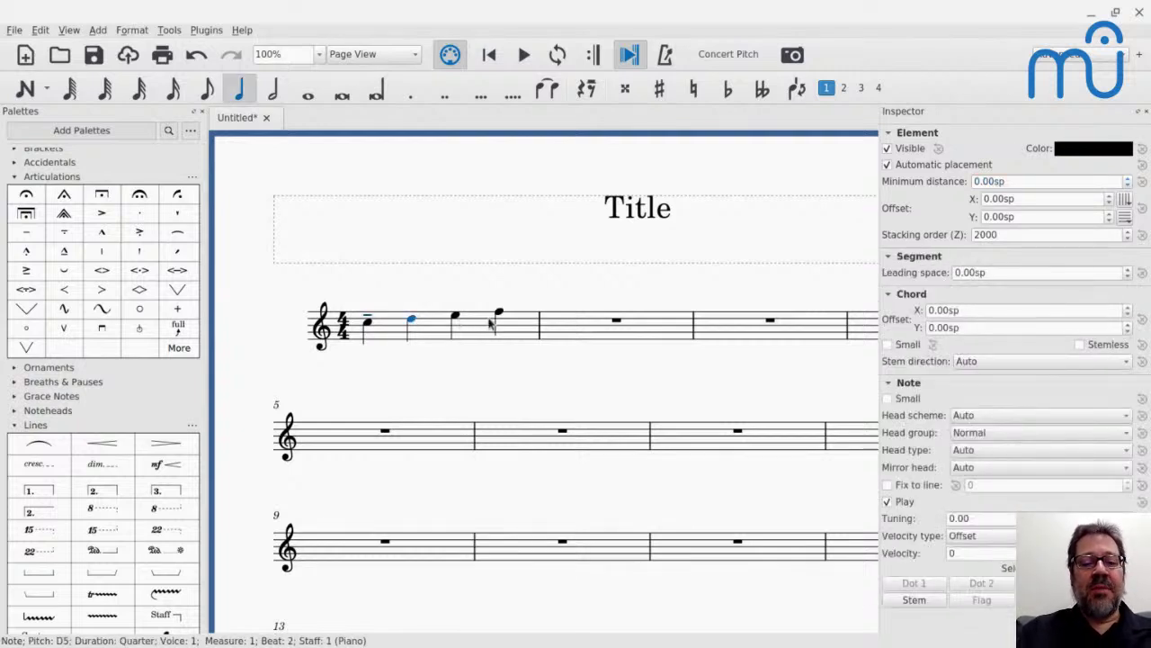
shift+click(505, 316)
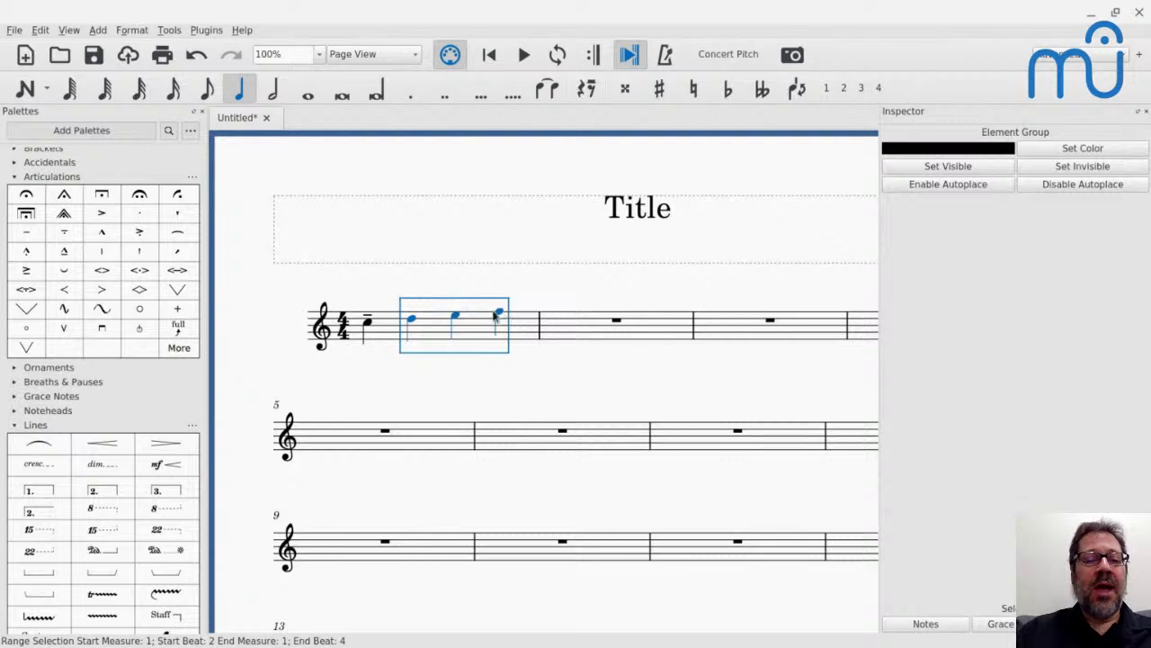
click(28, 236)
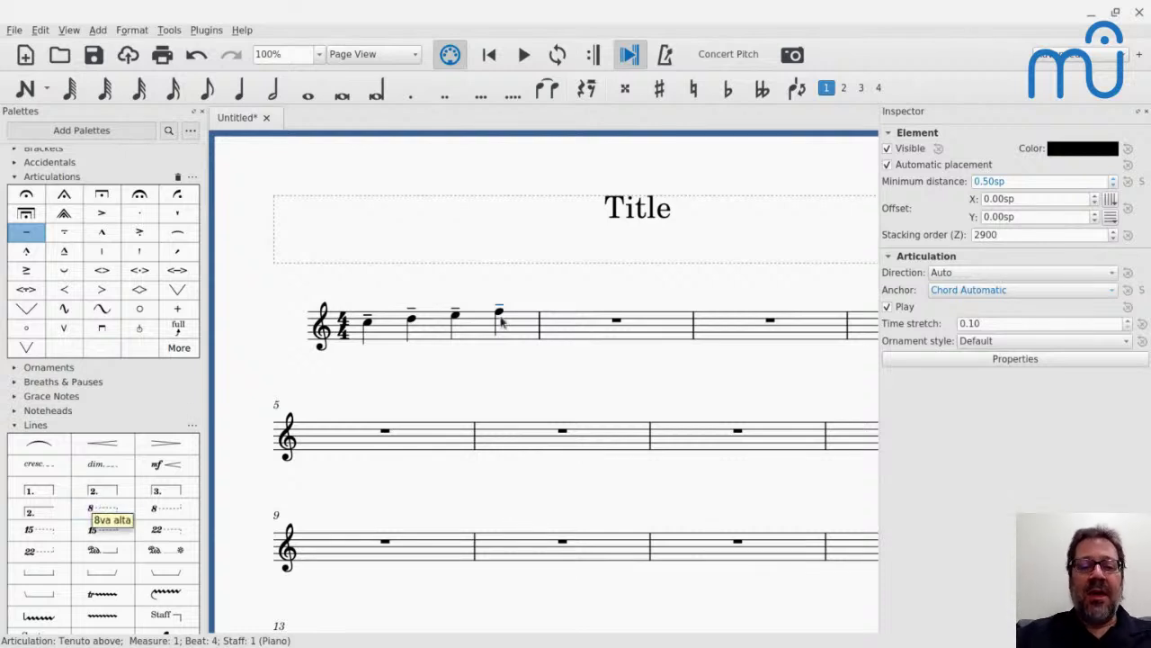
Step: Add a first-ending volta line spanning measures 2 through 6
click(557, 338)
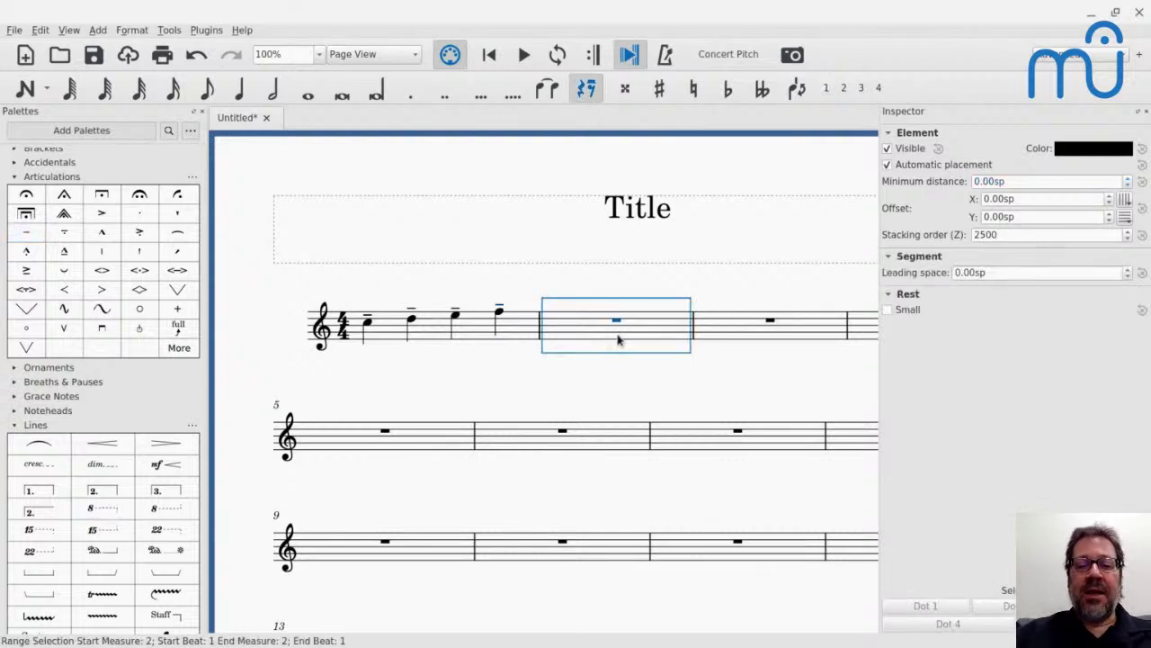
shift+click(540, 442)
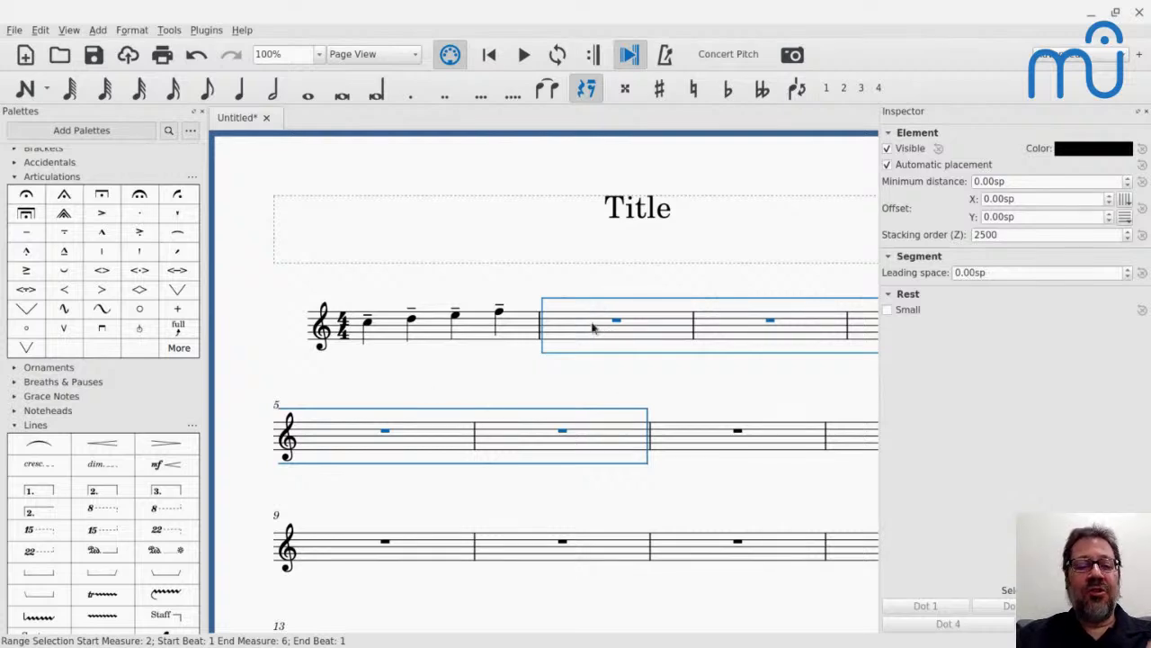
click(54, 490)
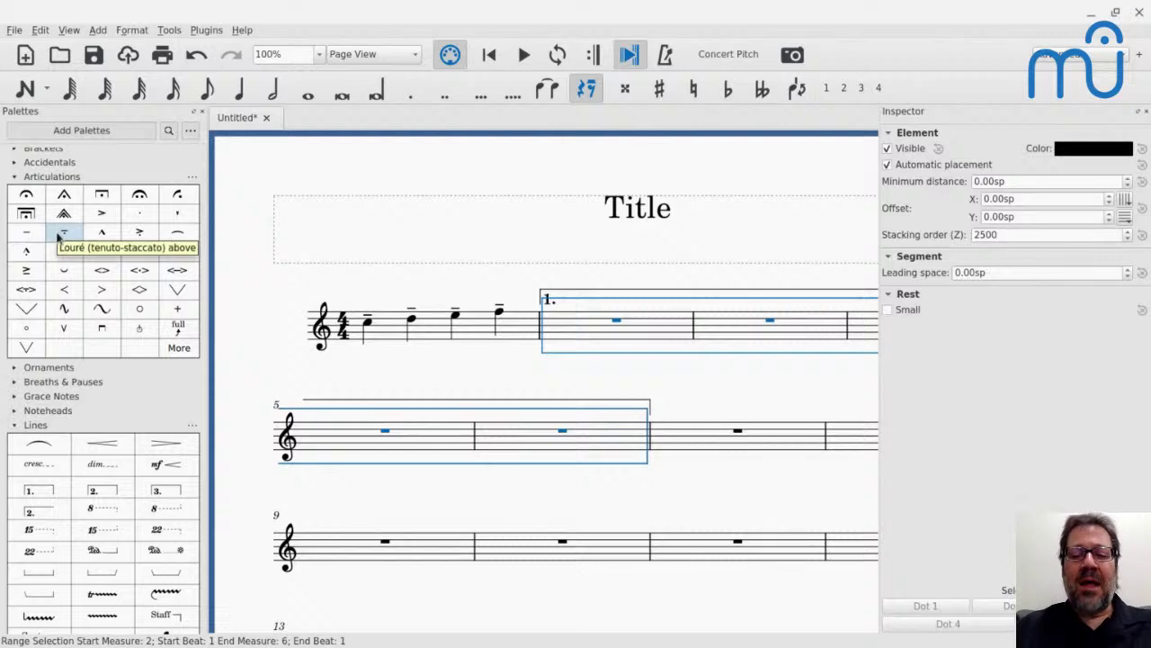
Step: Switch to the YouTube Live chat to read the viewers' messages, and return to the score in MuseScore
key(alt+Tab)
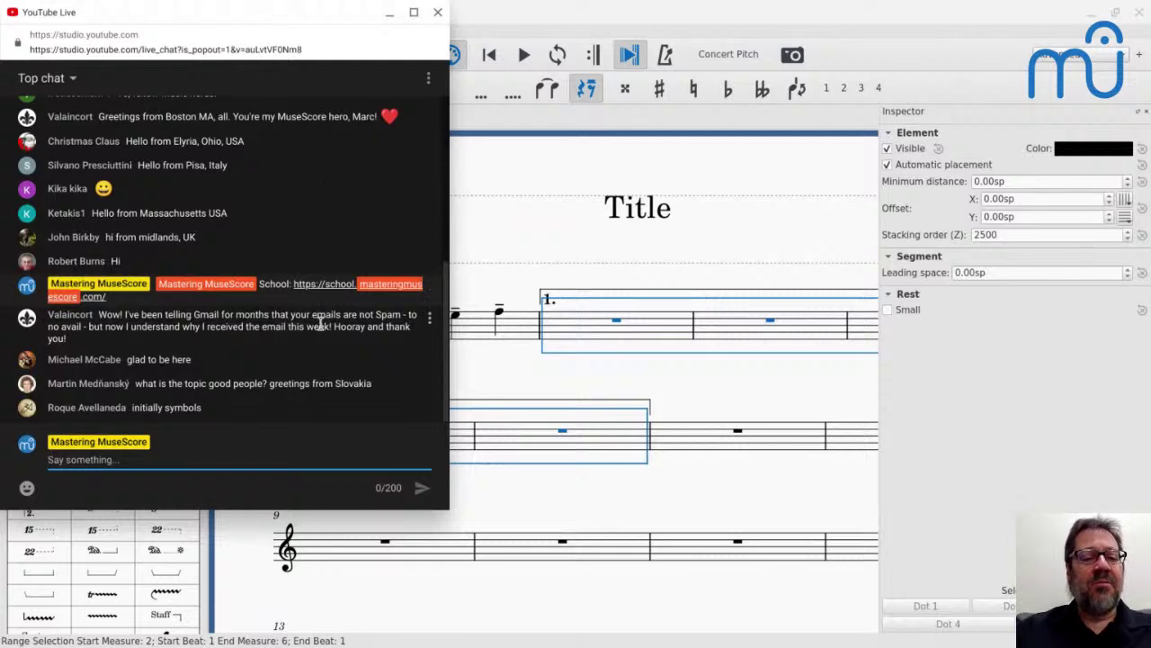
key(alt+Tab)
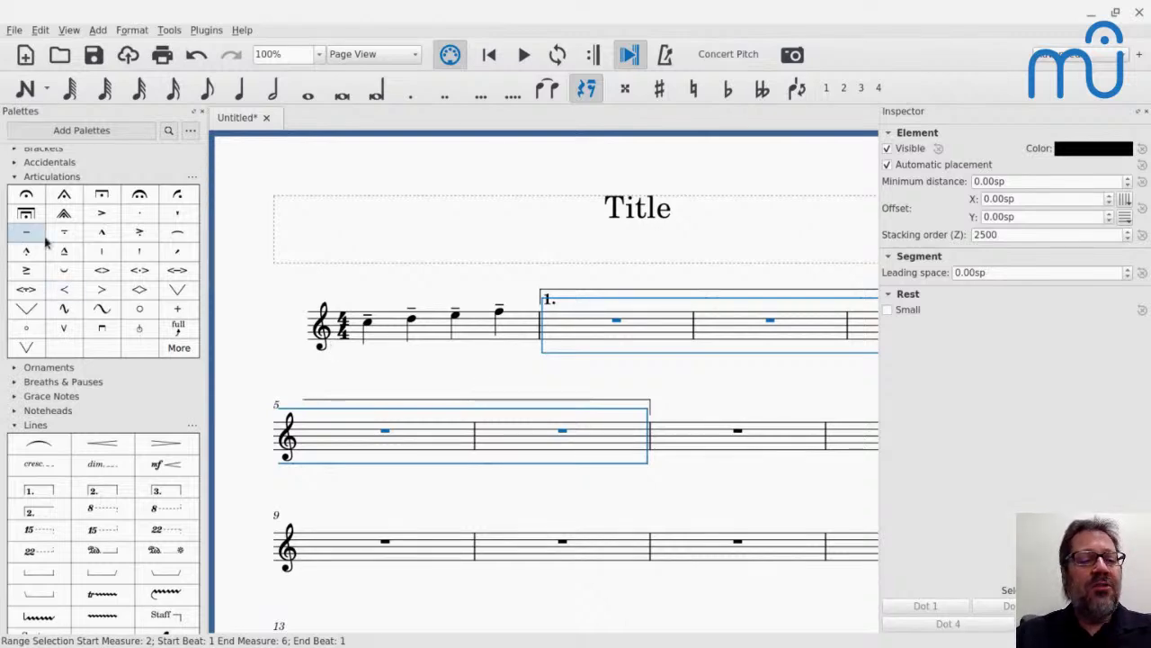
Step: Collapse the Lines, Text and Articulations palettes
scroll(90, 454, down, 3)
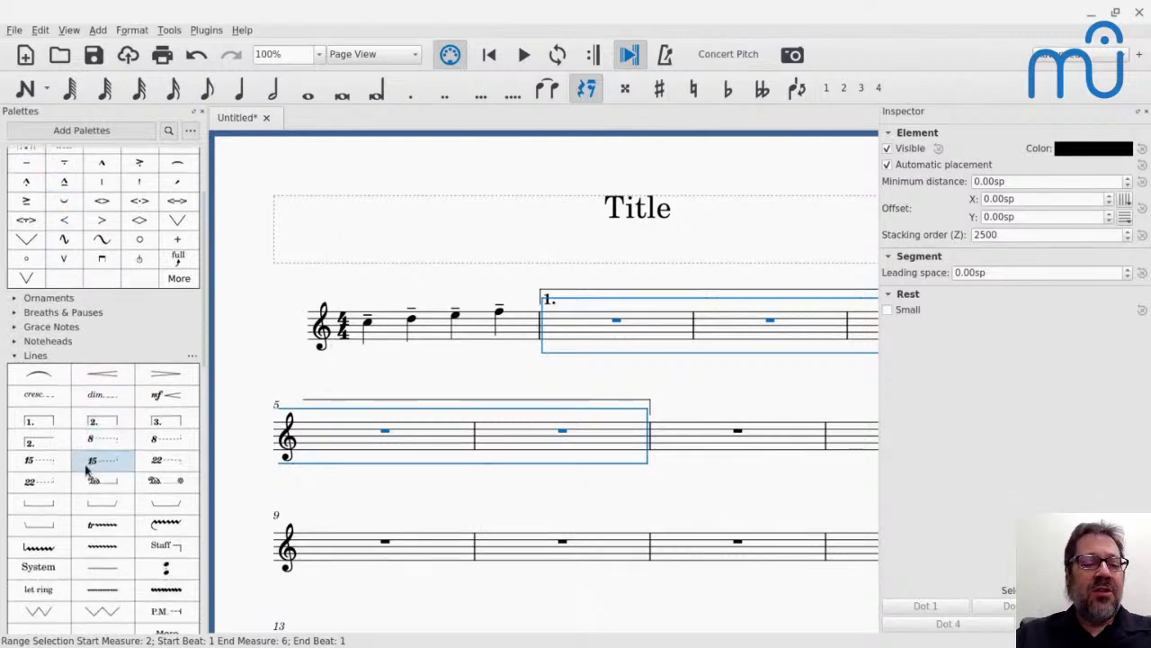
click(14, 355)
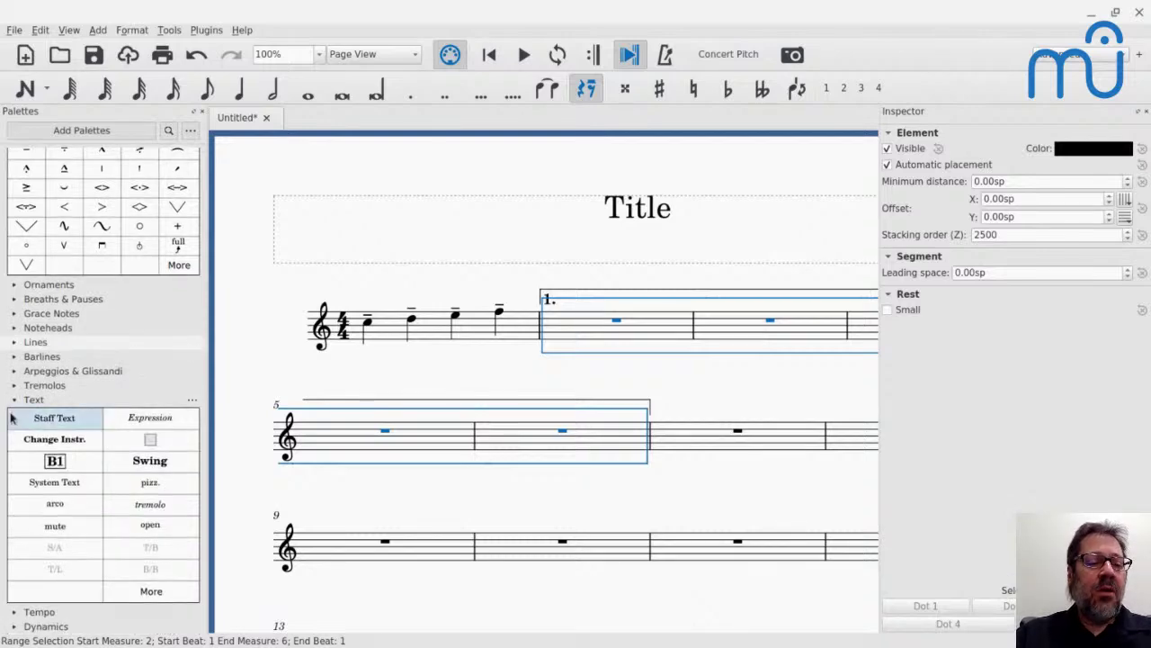
click(15, 401)
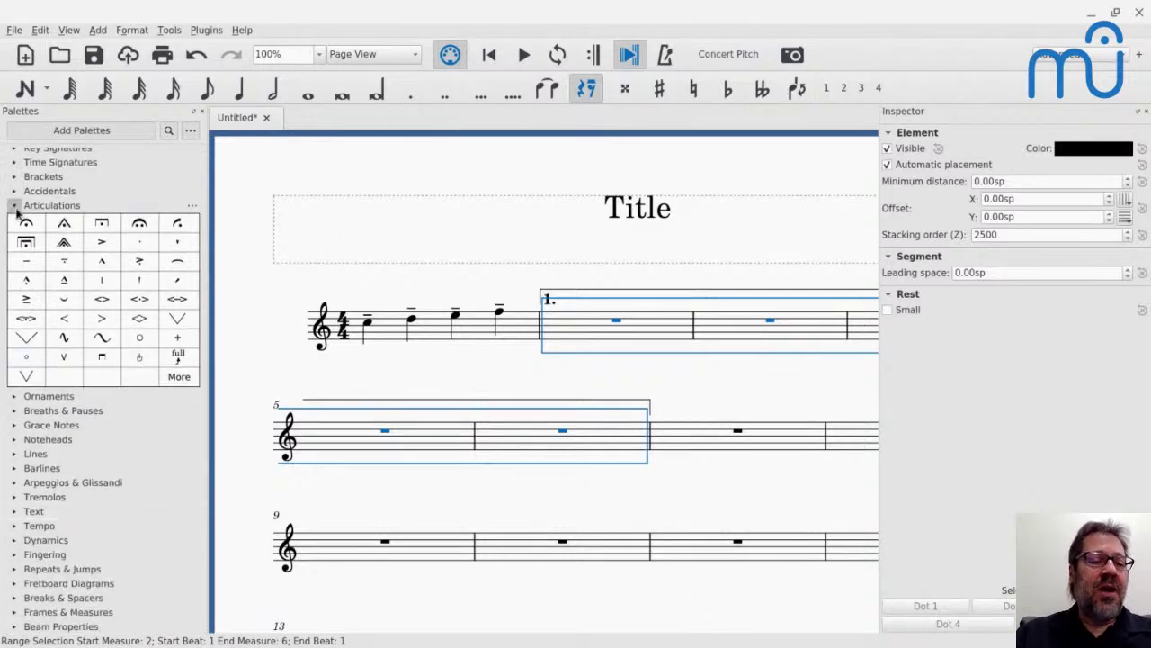
click(16, 211)
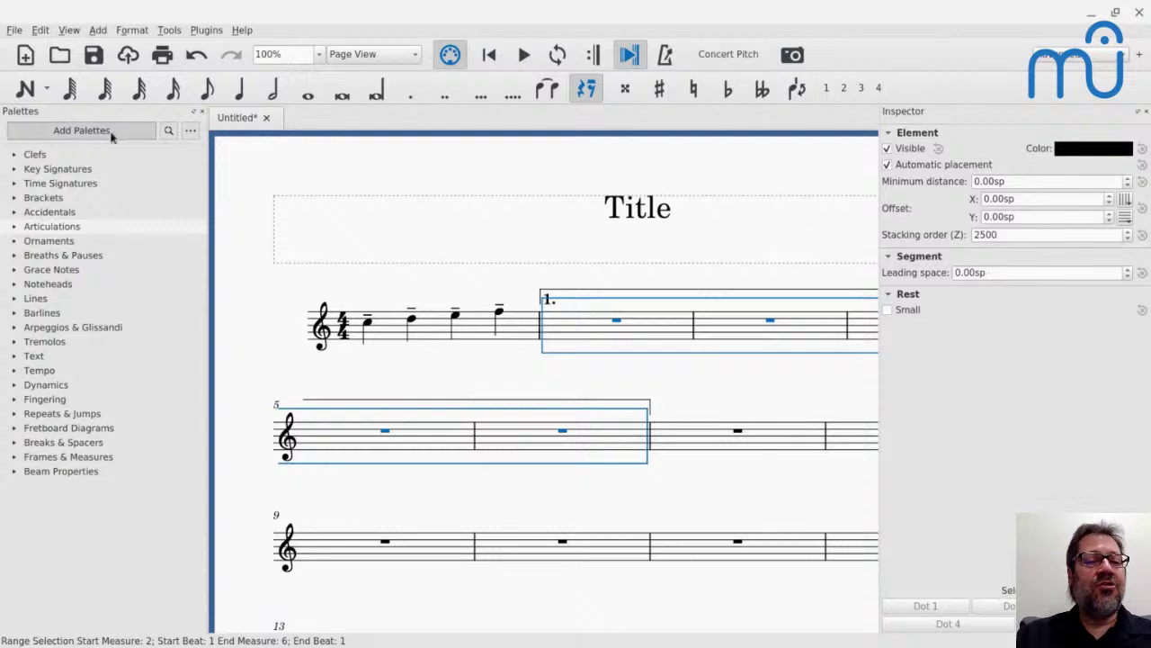
Step: Search the palettes for "ferma", look over the matching symbols, and close the search
click(165, 135)
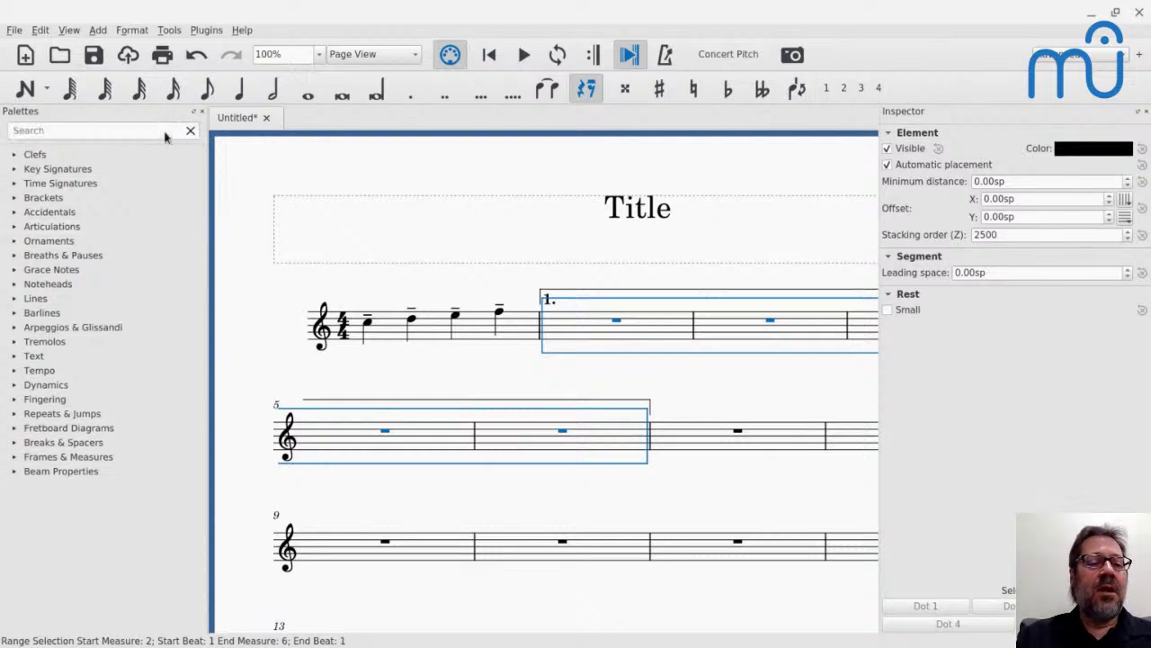
click(230, 225)
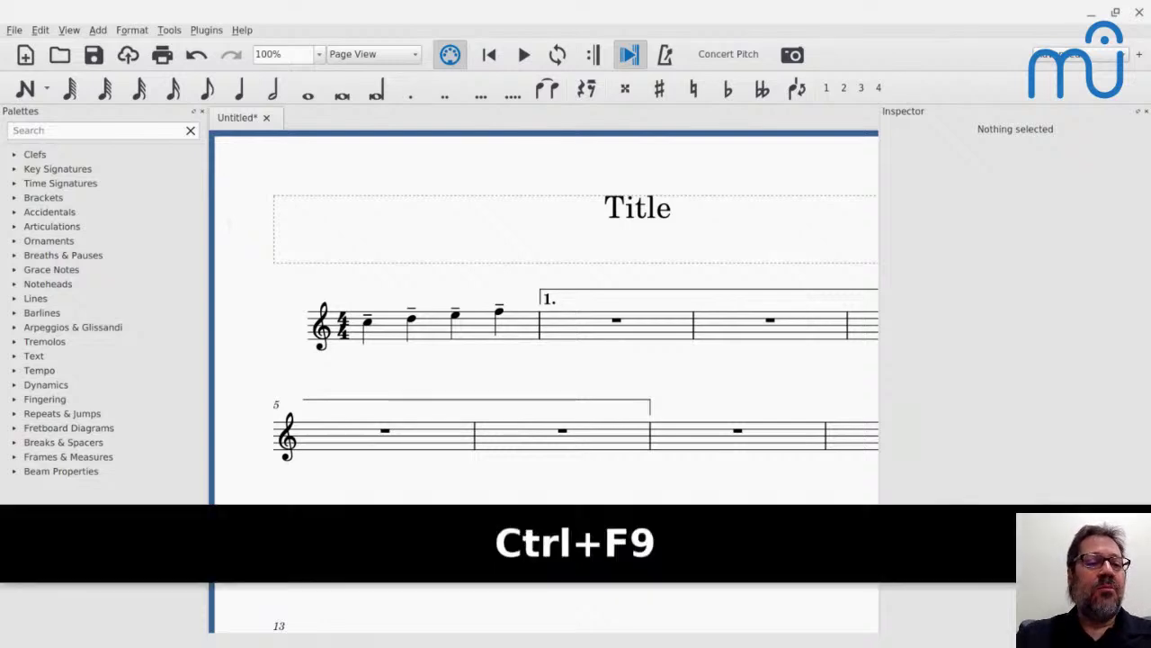
text(s)
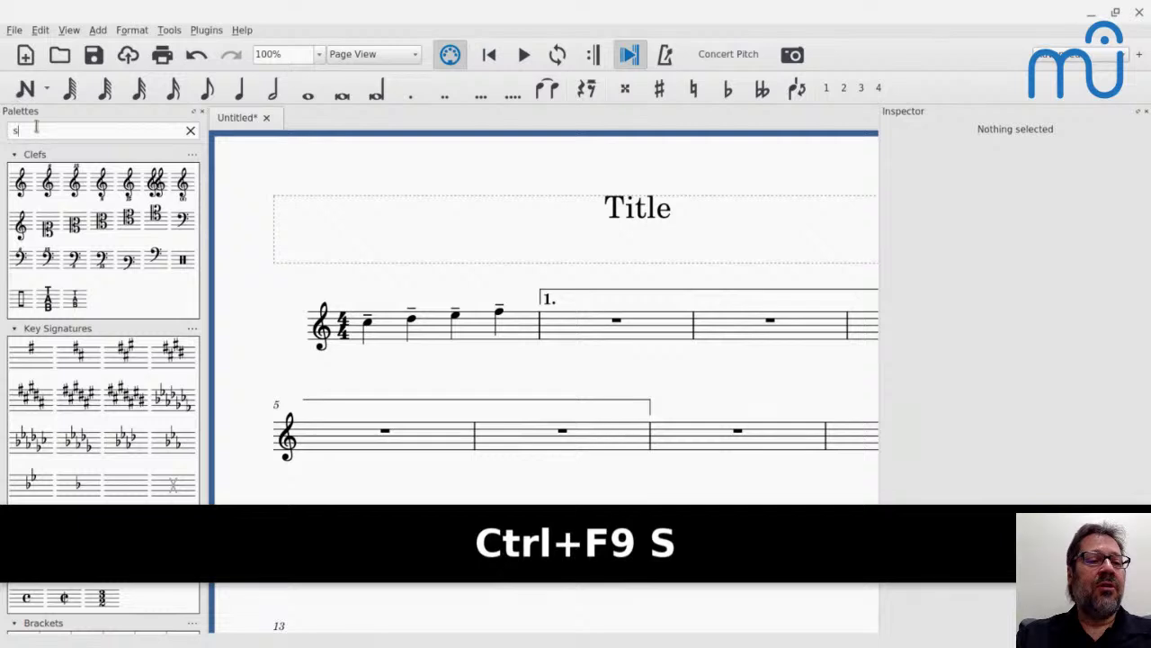
key(BackSpace)
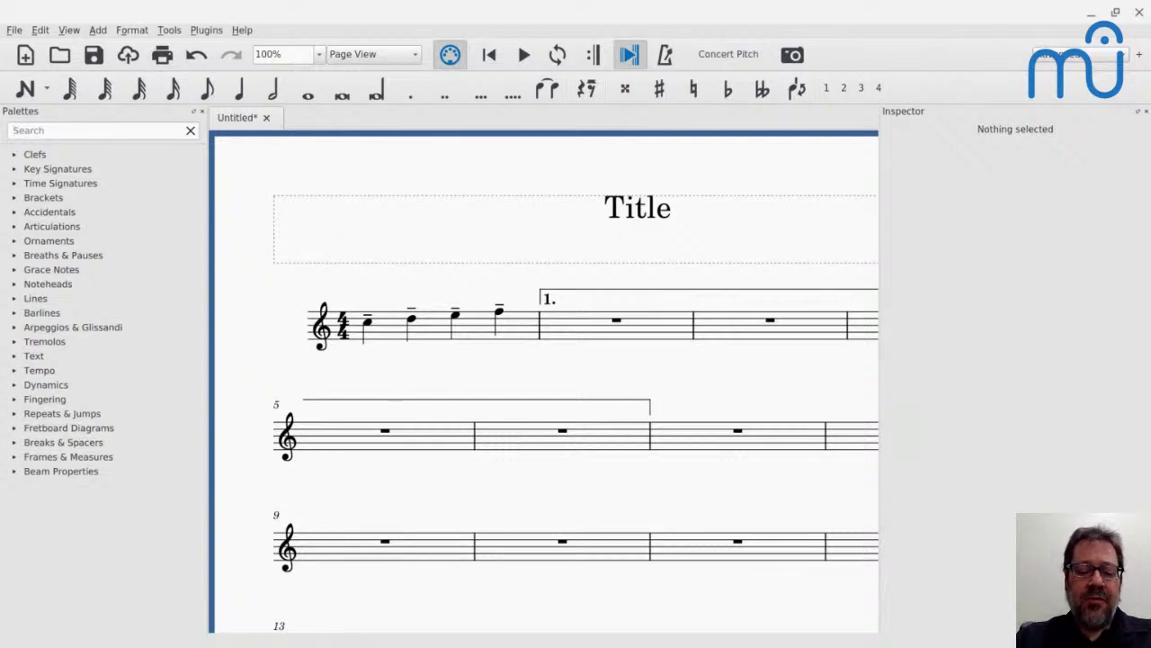
text(ferma)
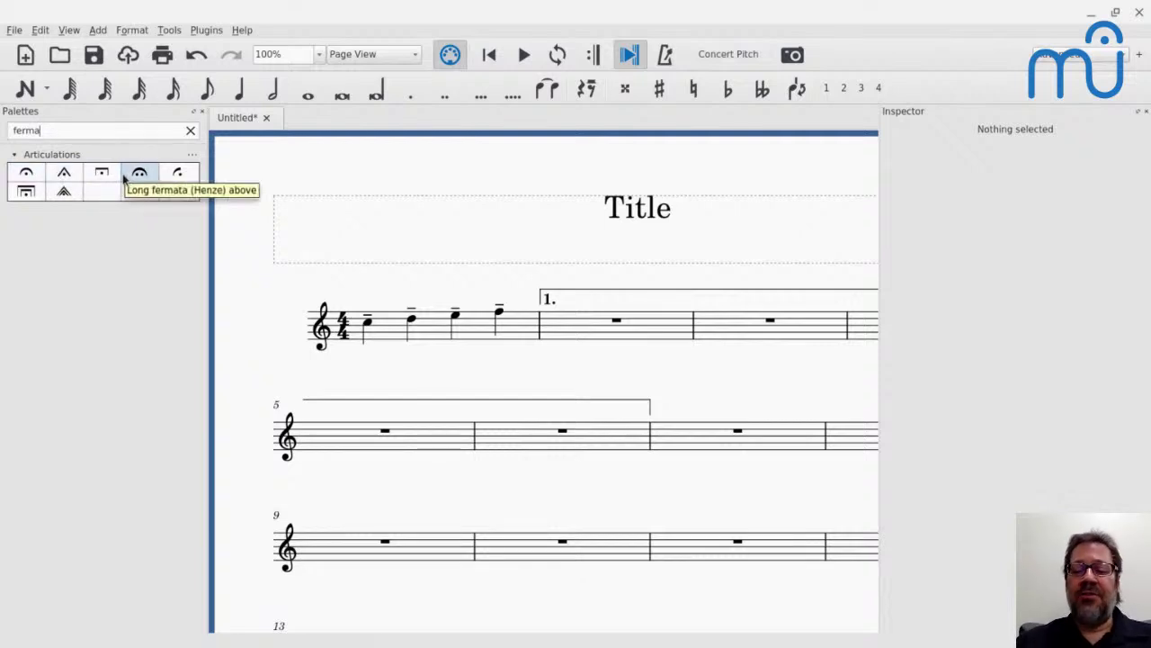
click(191, 131)
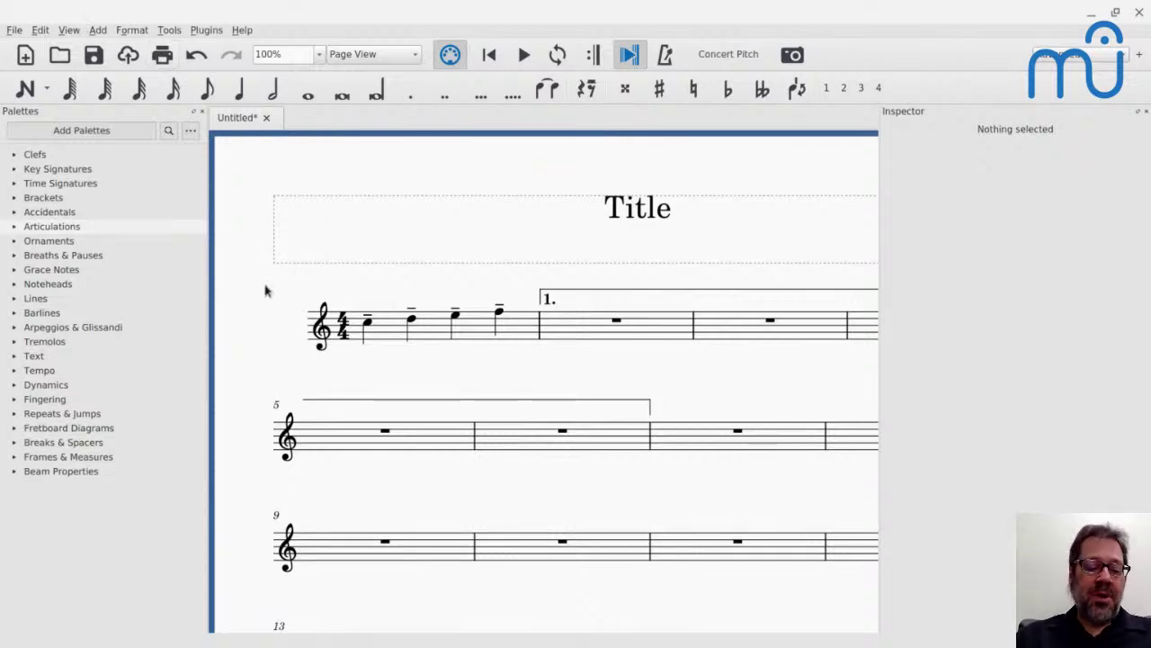
Step: Open the Master Palette and browse partway through its Symbols category
key(z)
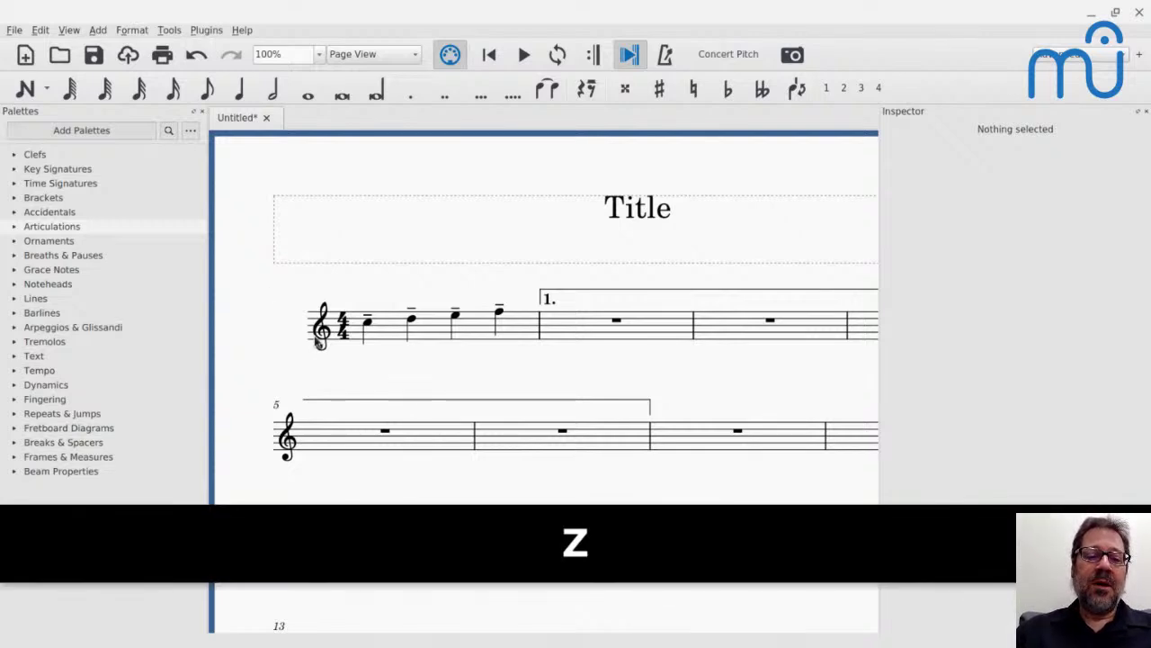
key(Escape)
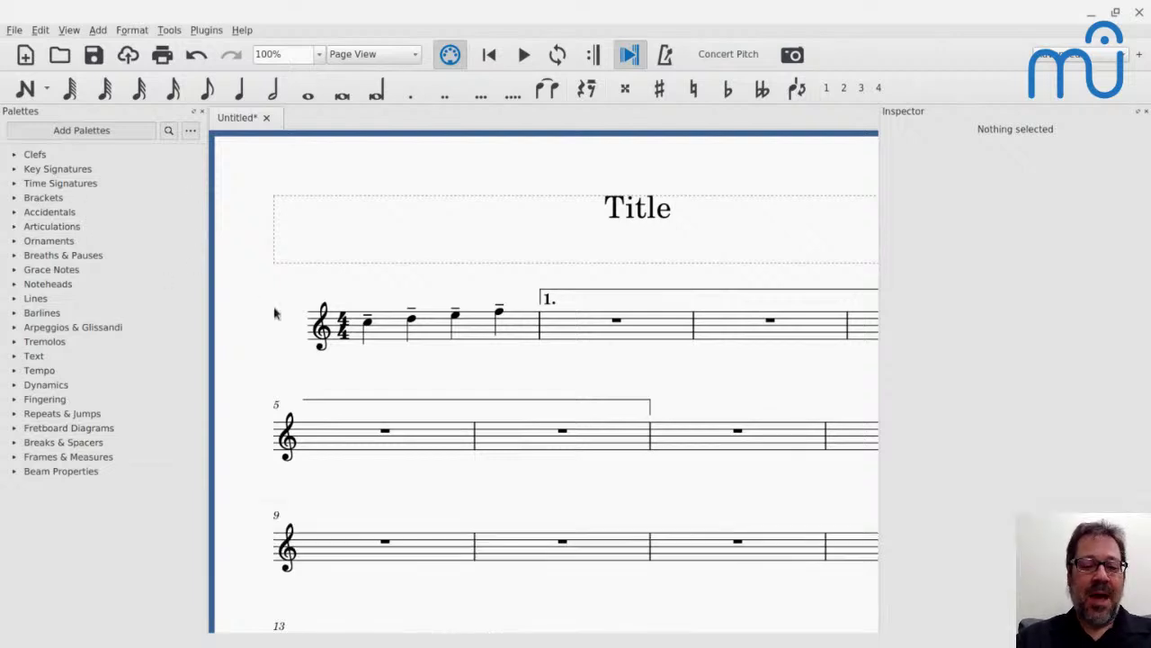
key(Escape)
key(Escape)
key(Escape)
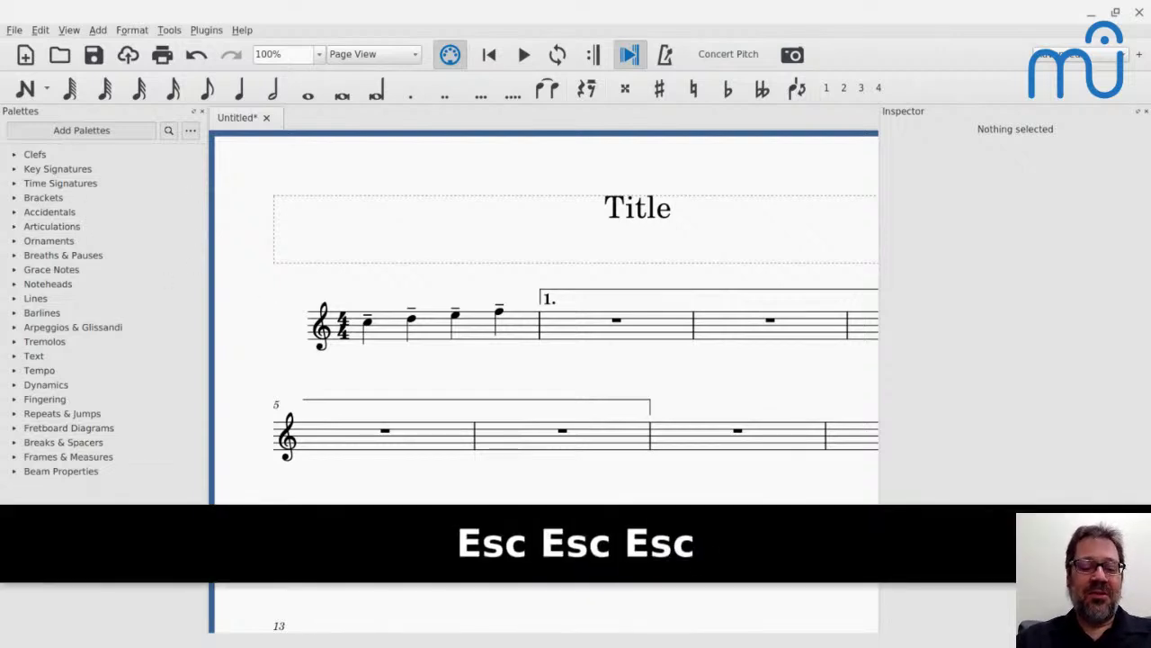
key(z)
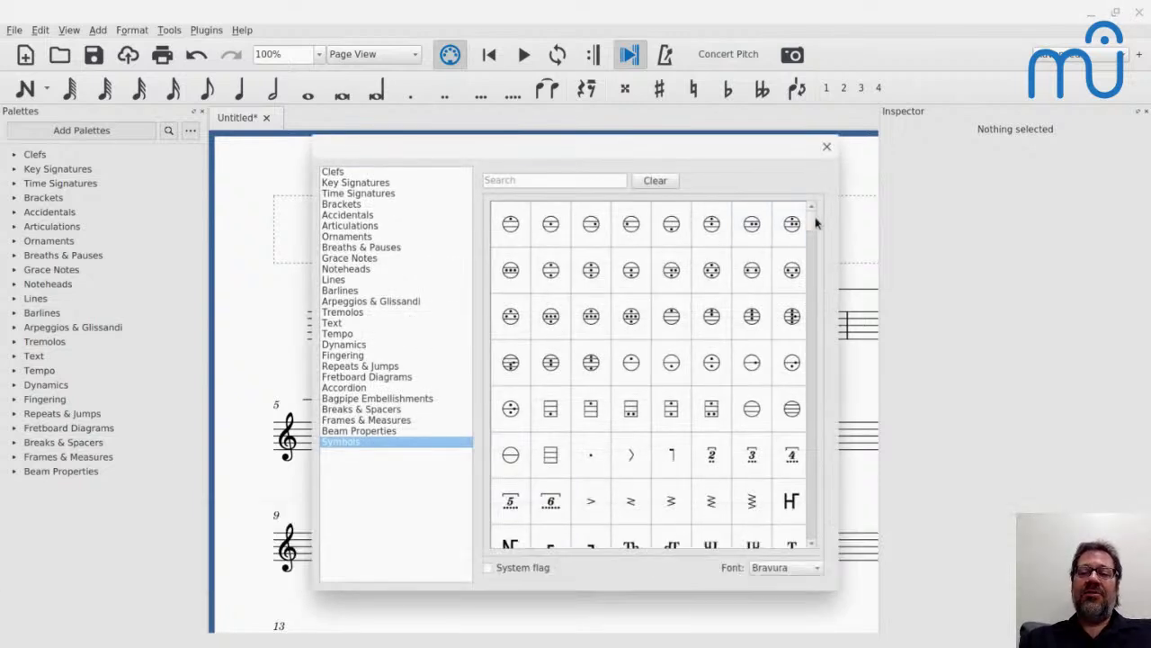
drag(816, 223, 807, 383)
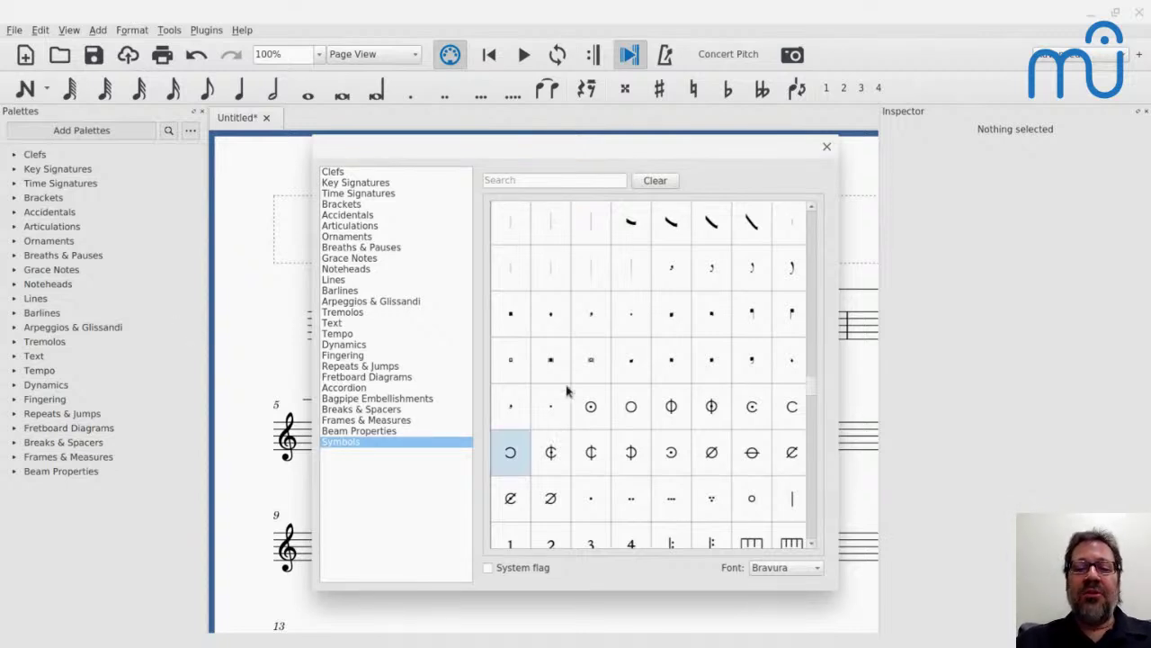
Step: Move the Master Palette off the first measure and add the C symbol with a vertical stroke to the second note, D
drag(604, 151, 658, 152)
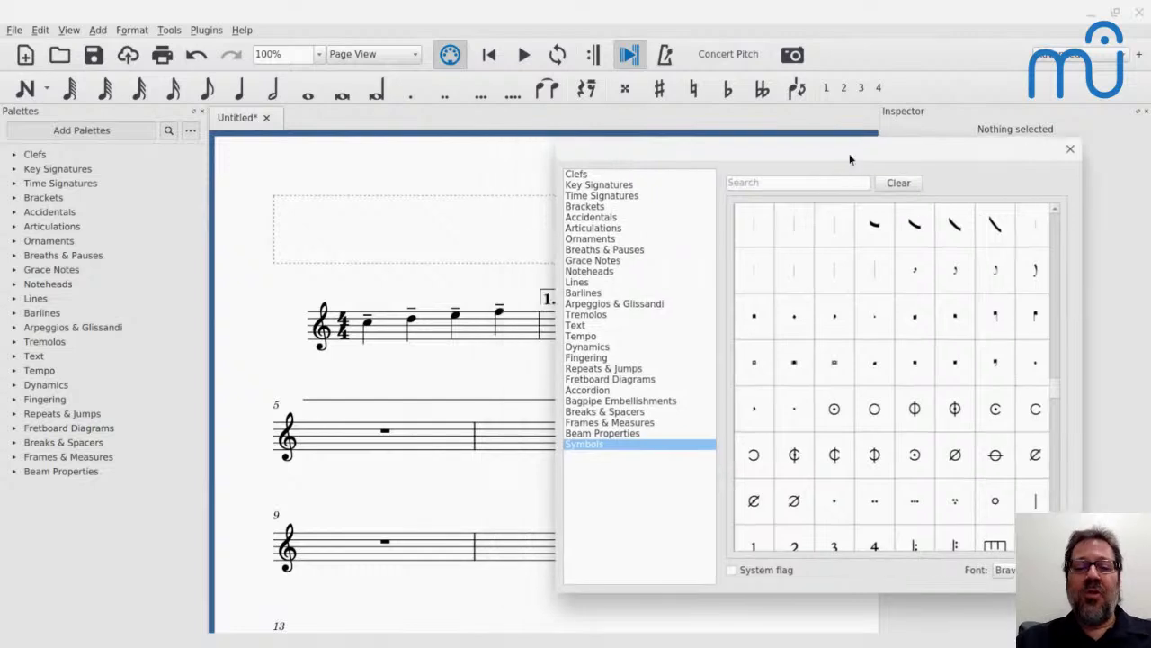
click(413, 320)
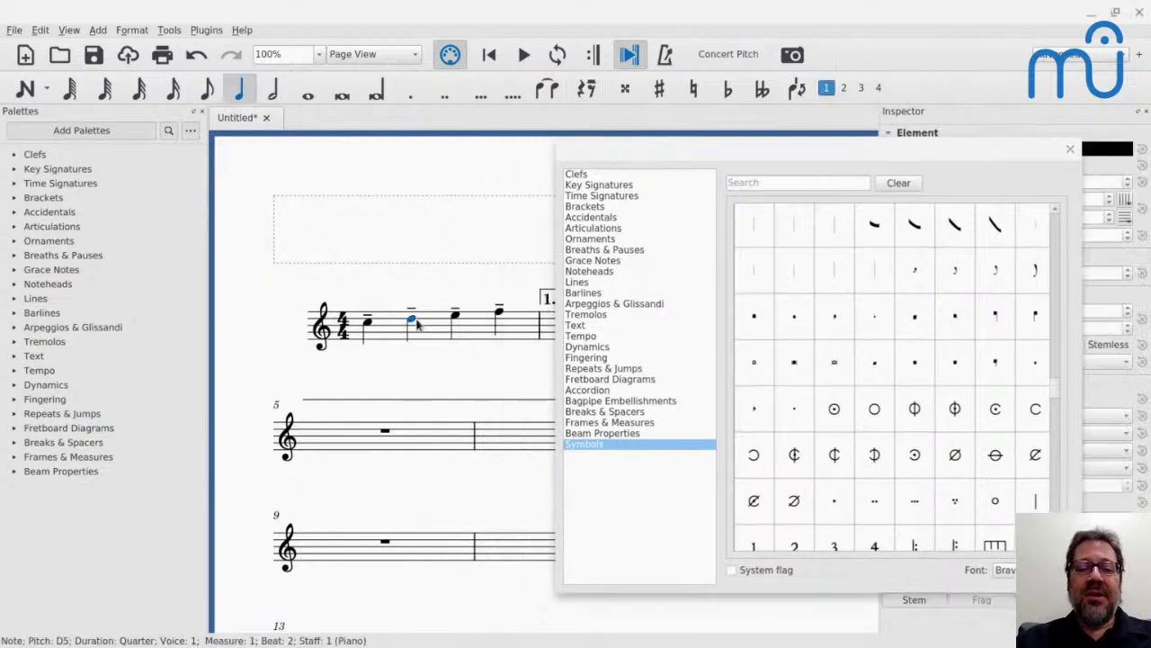
click(794, 456)
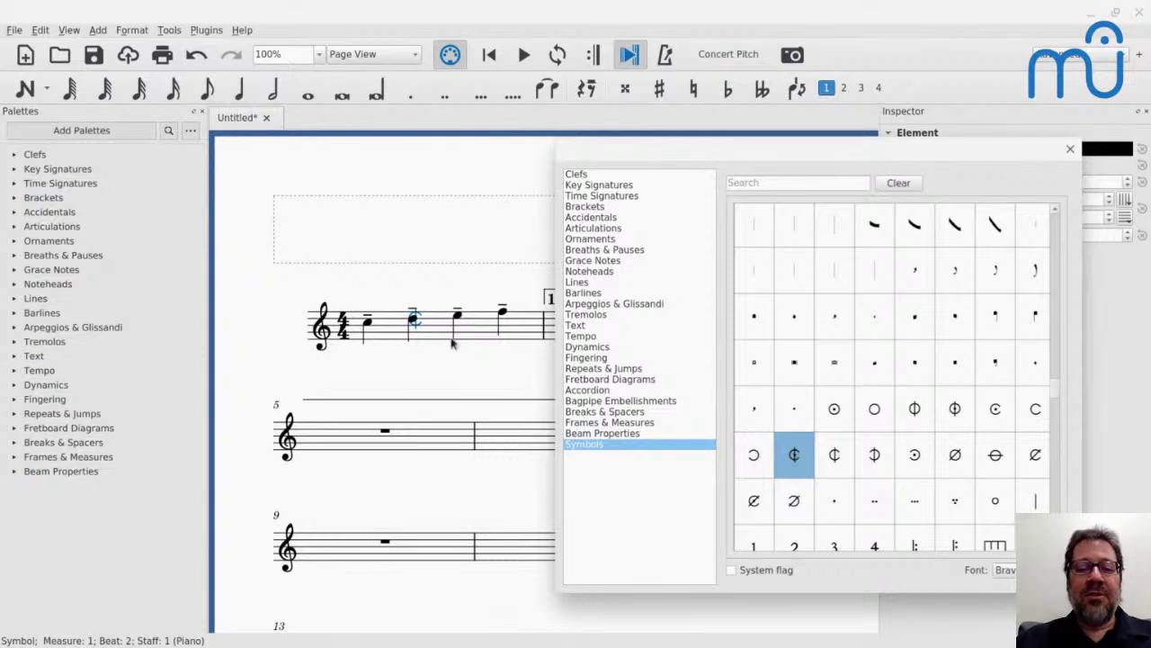
Step: Move the stroked C symbol off the second note to above the staff, between the first and second notes
drag(417, 328, 394, 304)
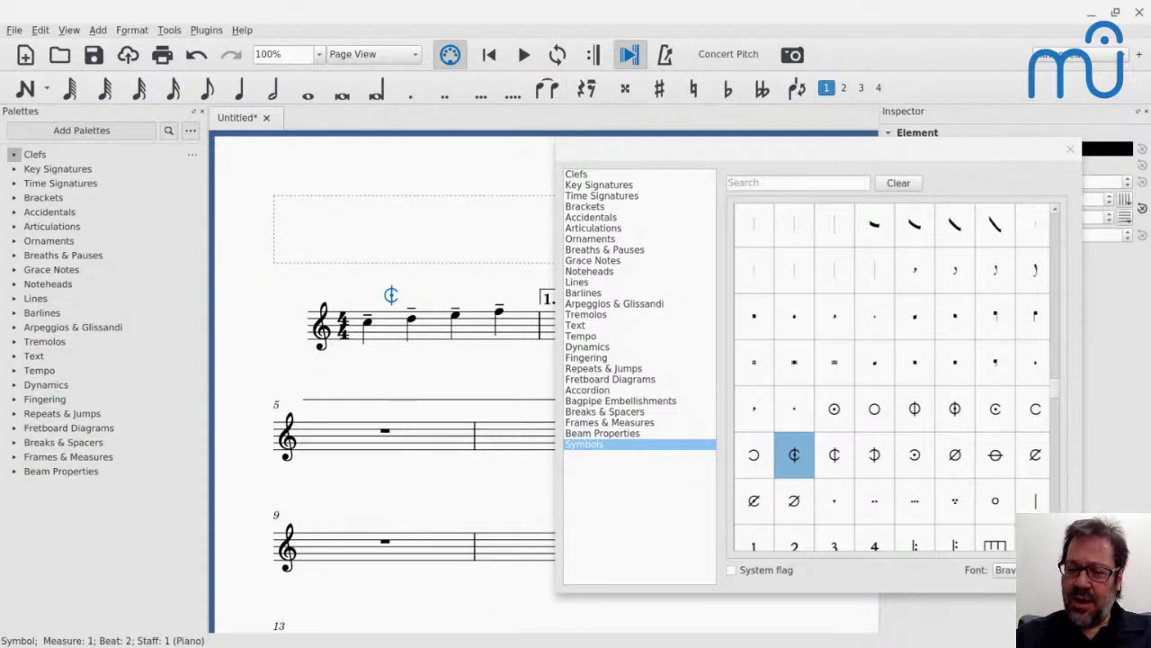
Step: Expand the Time Signatures palette, clear the selection and close the Master Palette
click(14, 154)
click(14, 154)
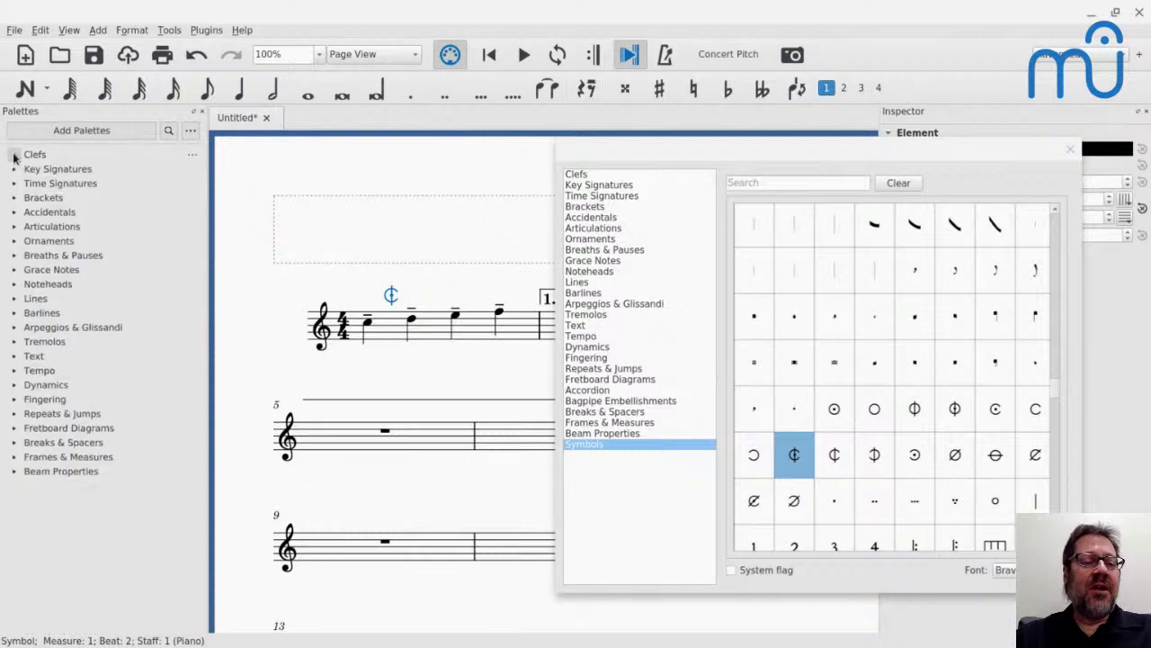
click(13, 183)
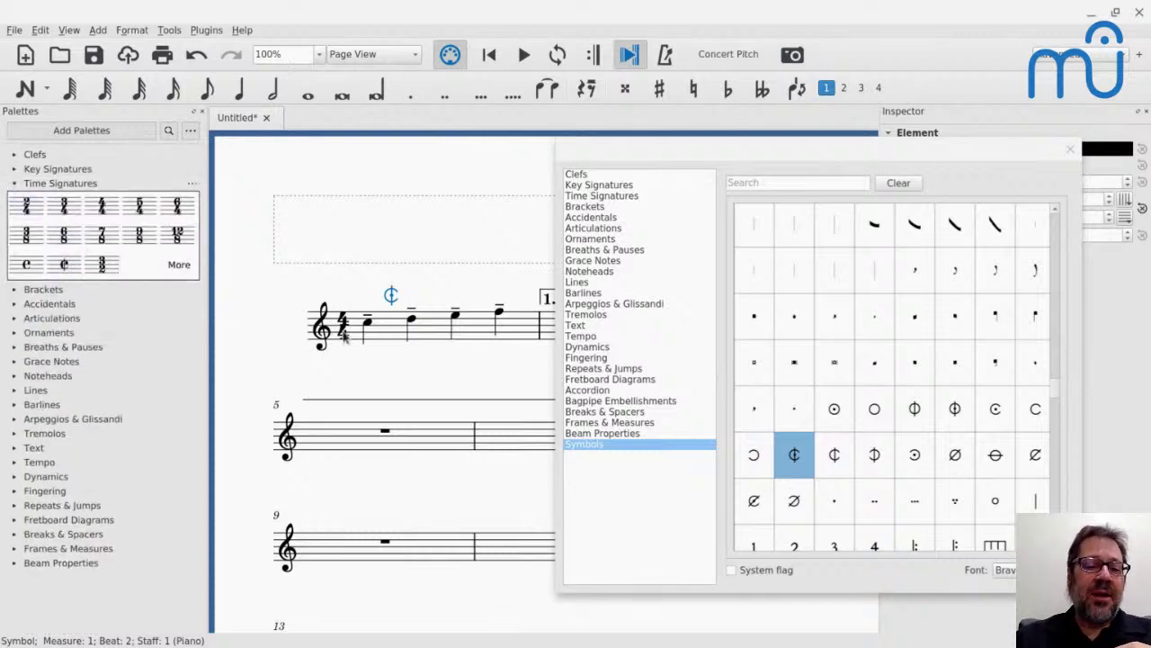
key(Escape)
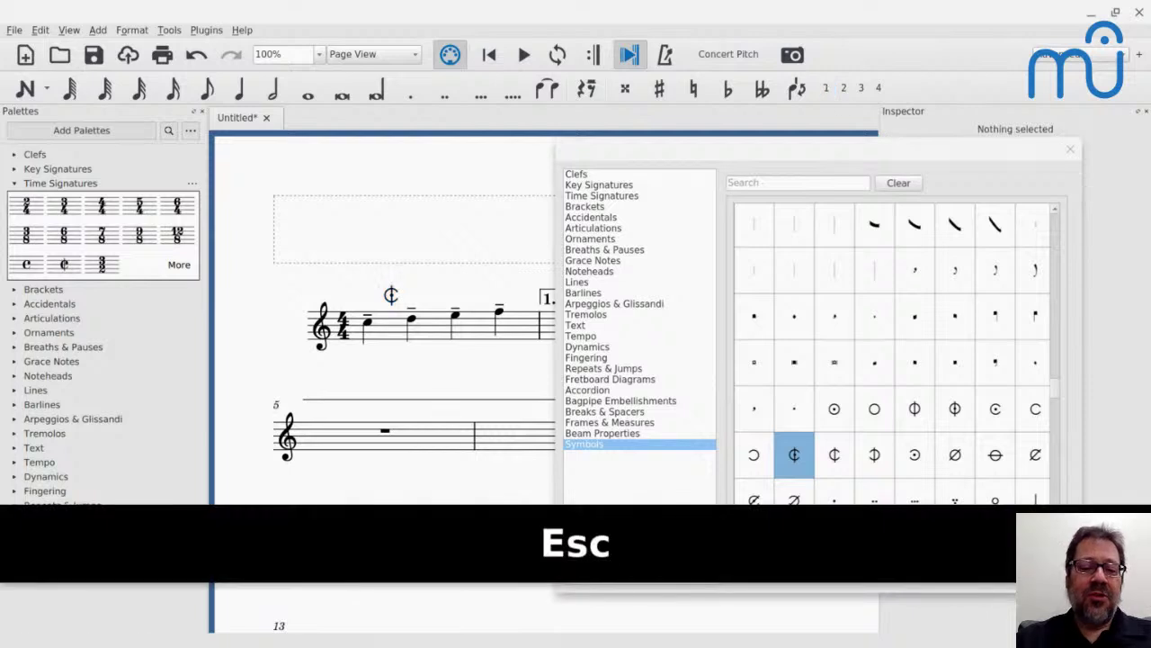
click(1070, 149)
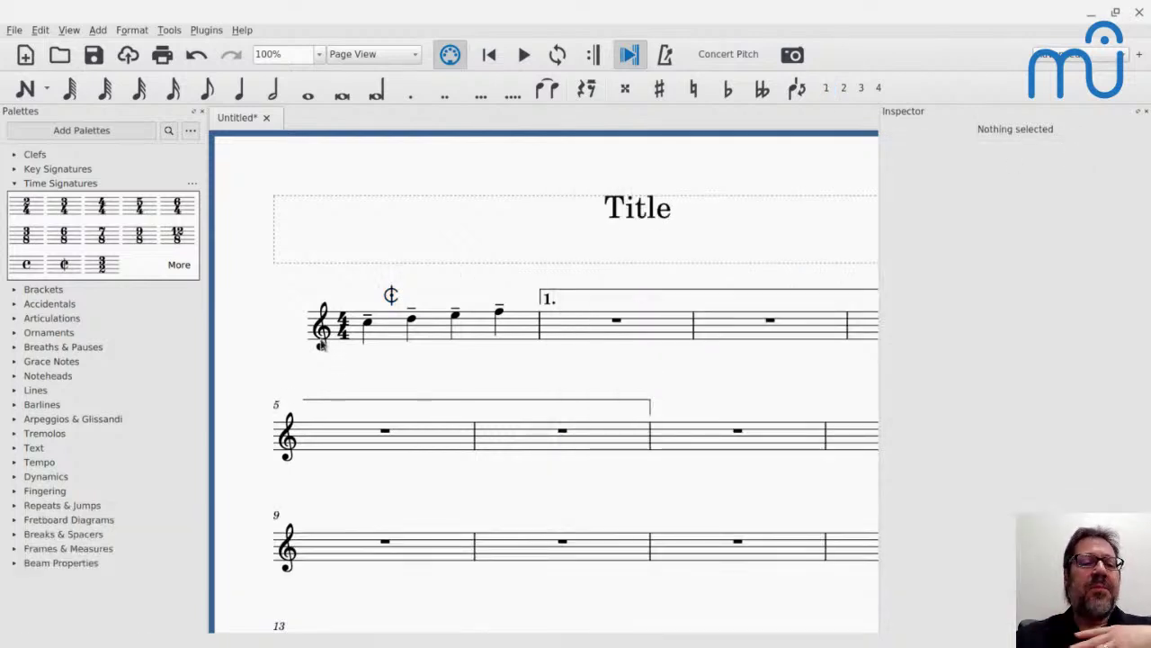
right_click(321, 346)
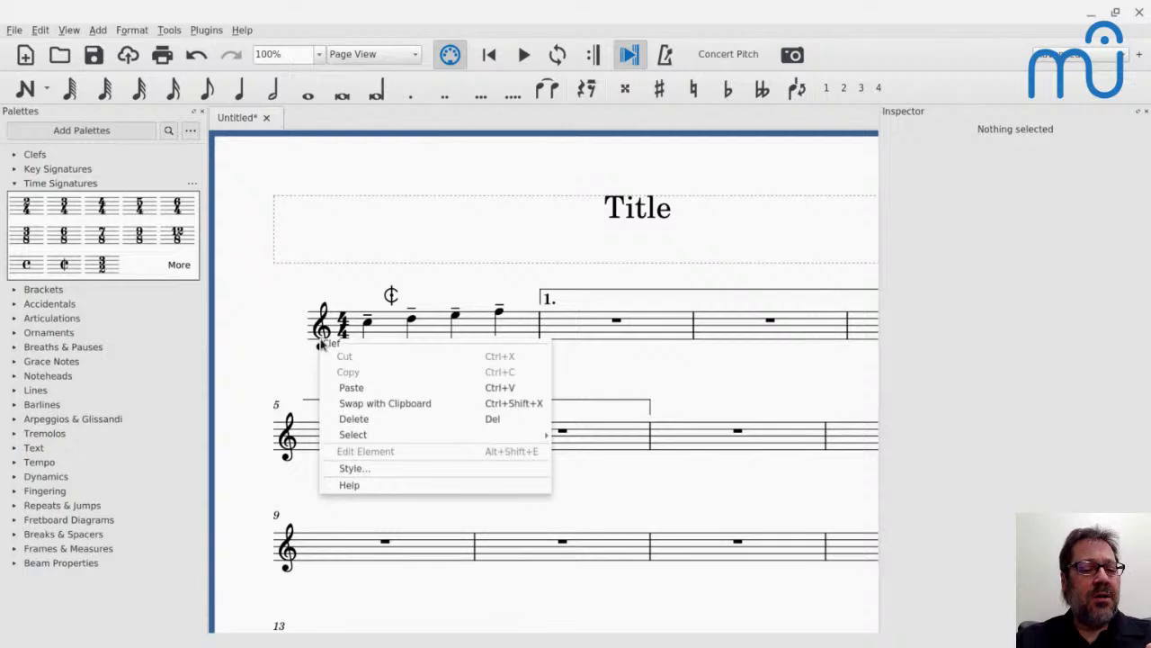
mouse_move(338, 445)
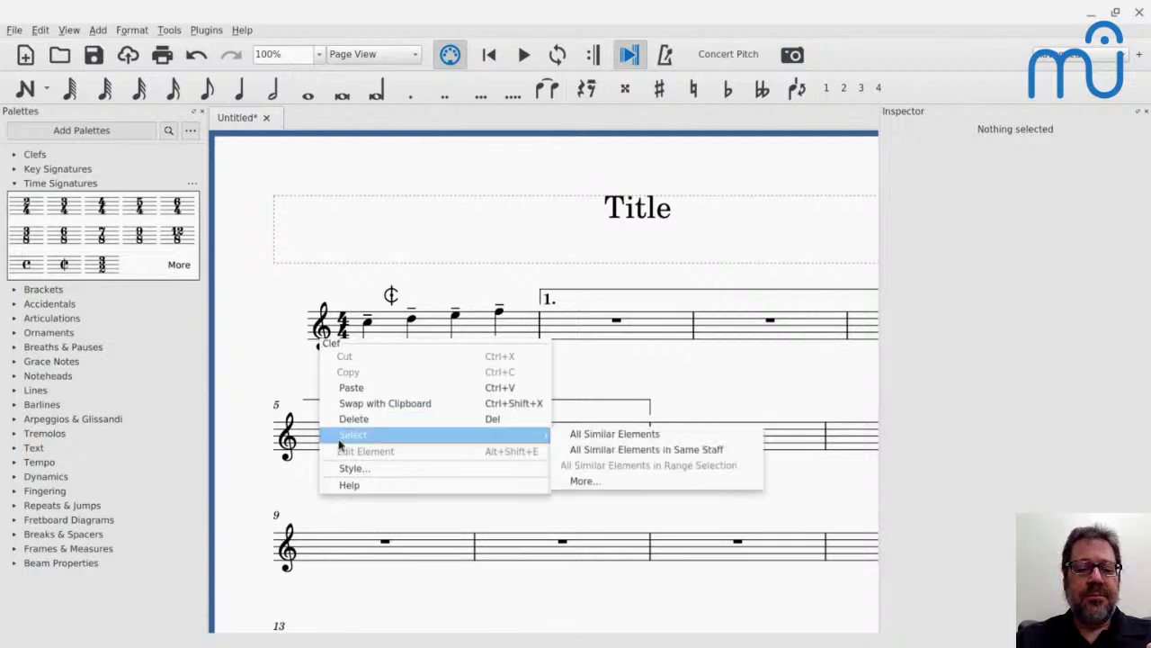
click(288, 331)
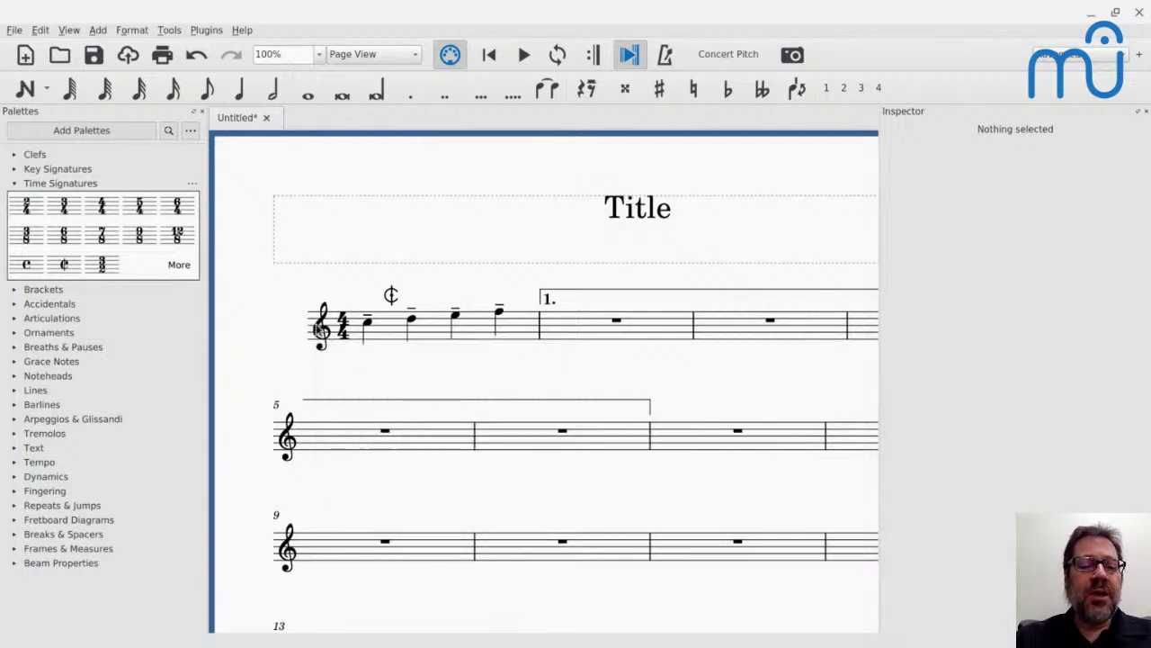
Step: Change the 4/4 time signature's appearance to the Other symbol showing a C with a vertical stroke
right_click(346, 331)
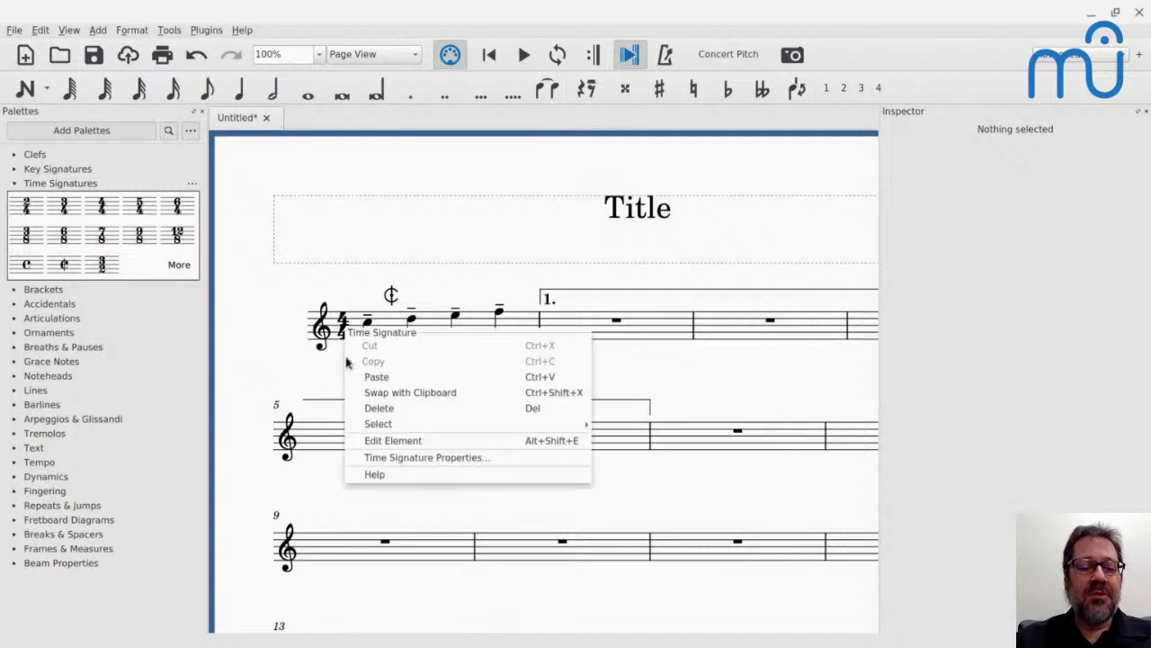
click(369, 458)
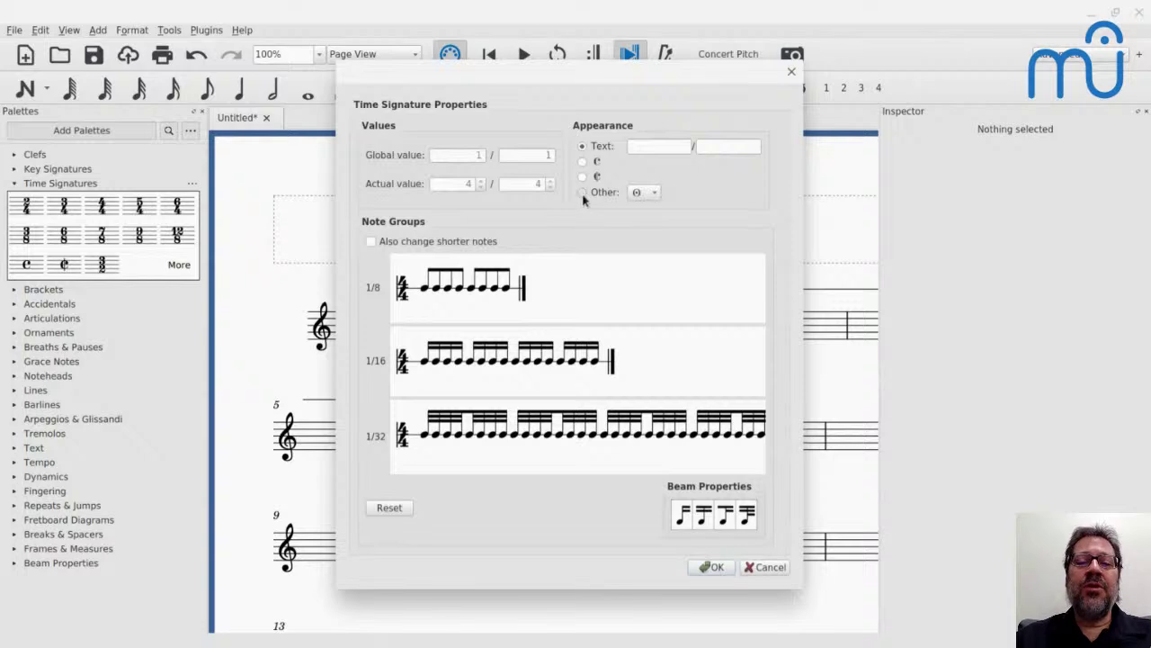
click(582, 191)
click(639, 192)
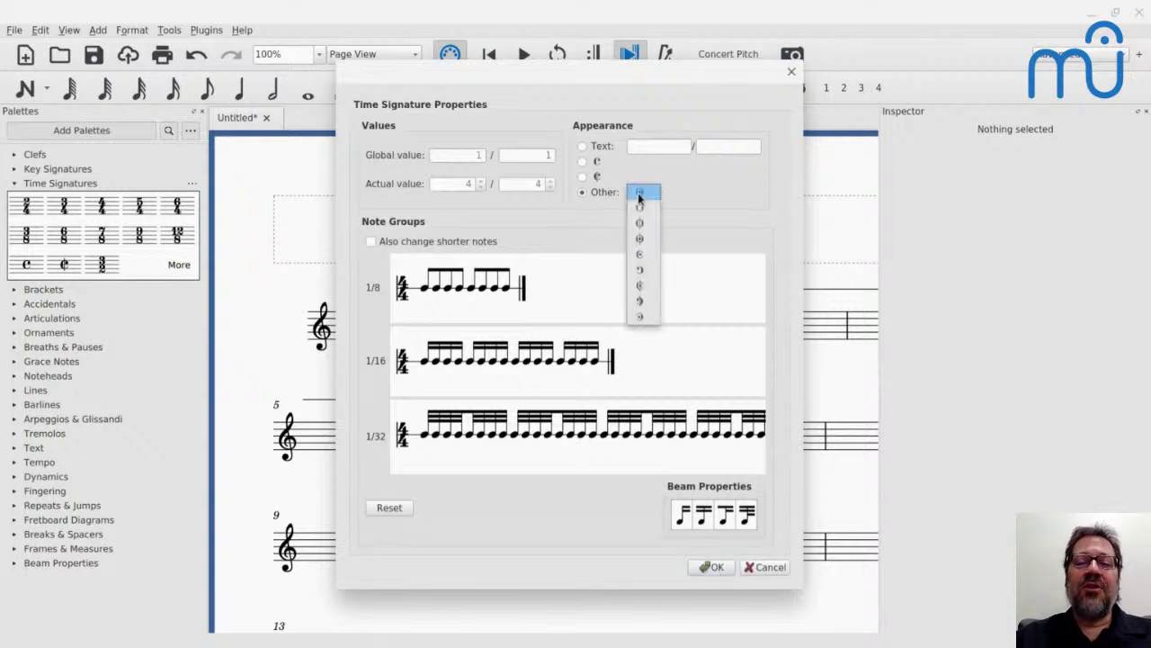
click(641, 286)
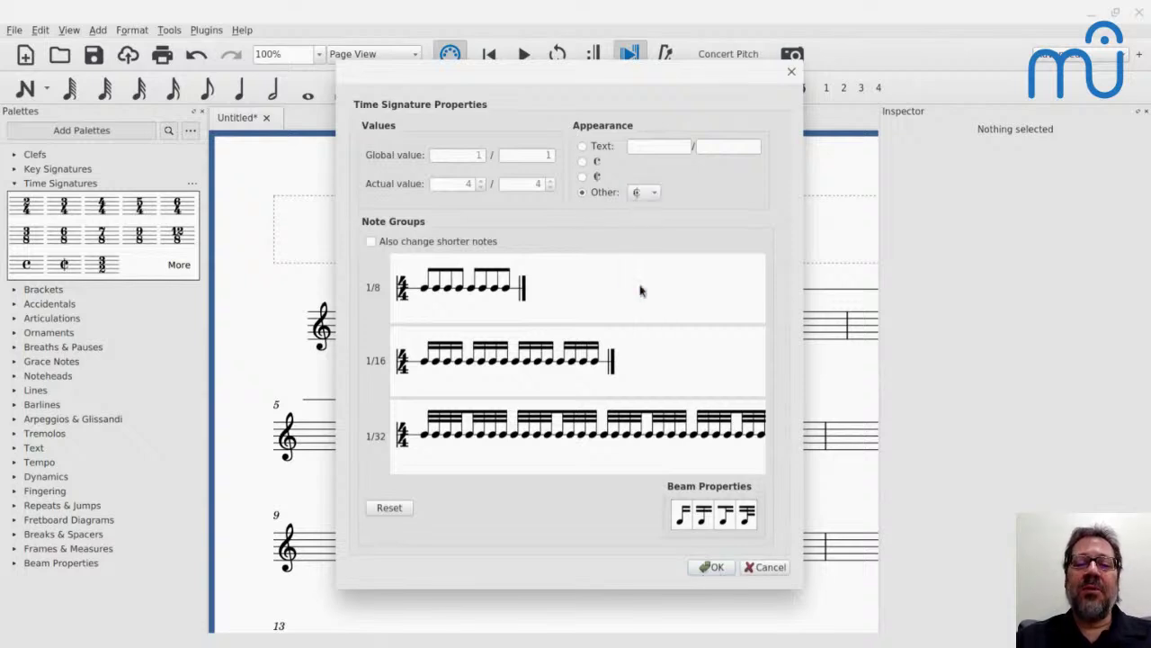
click(711, 568)
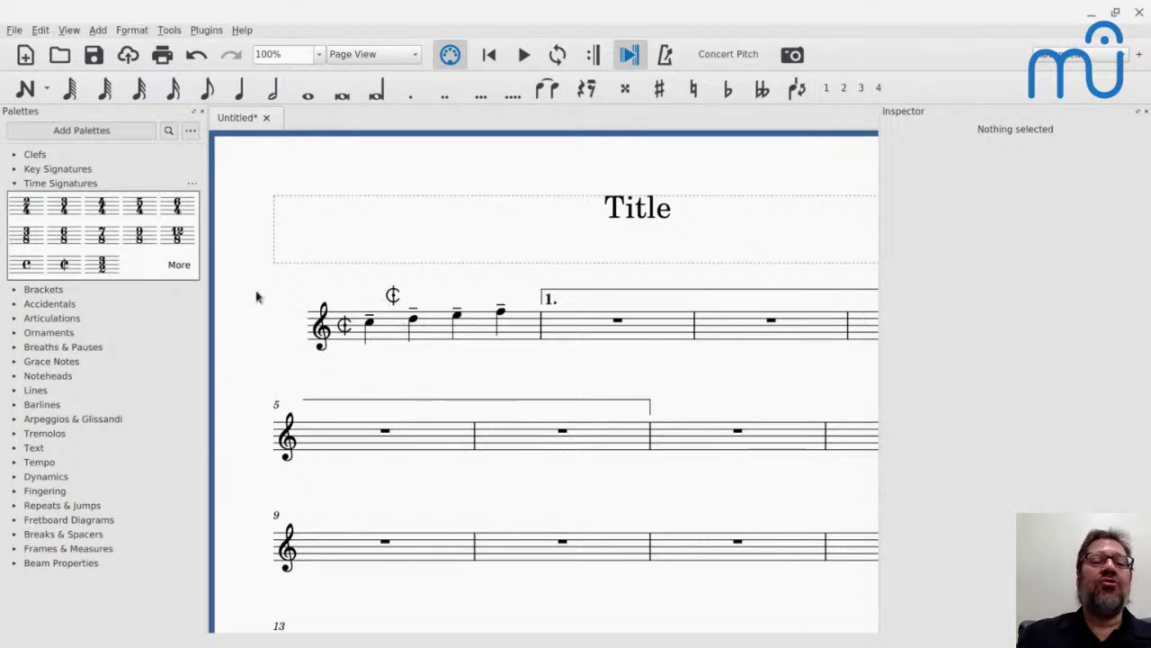
Step: Reopen the Master Palette and look back through the early-notation glyphs in its Symbols category
key(z)
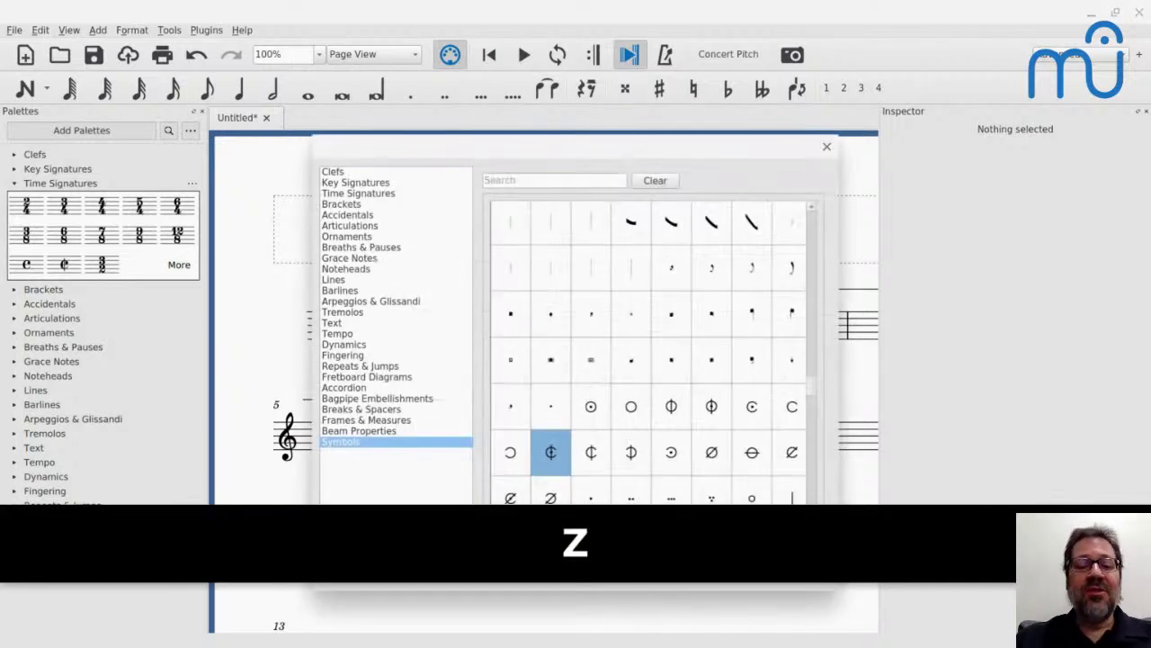
scroll(644, 314, up, 3)
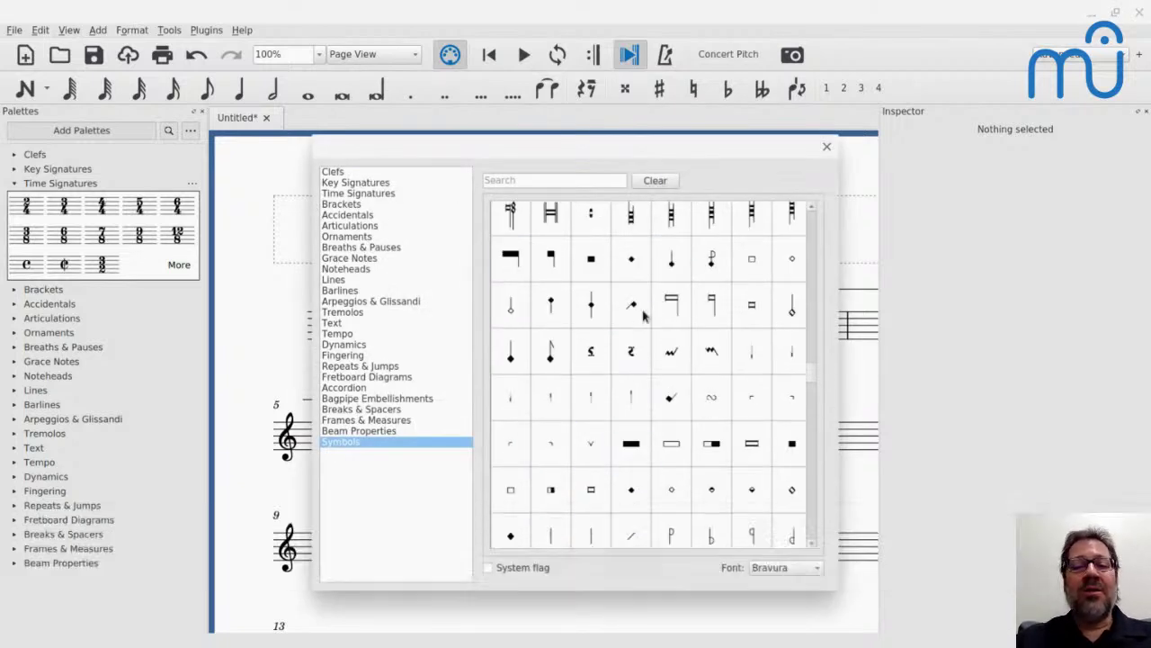
scroll(643, 314, up, 3)
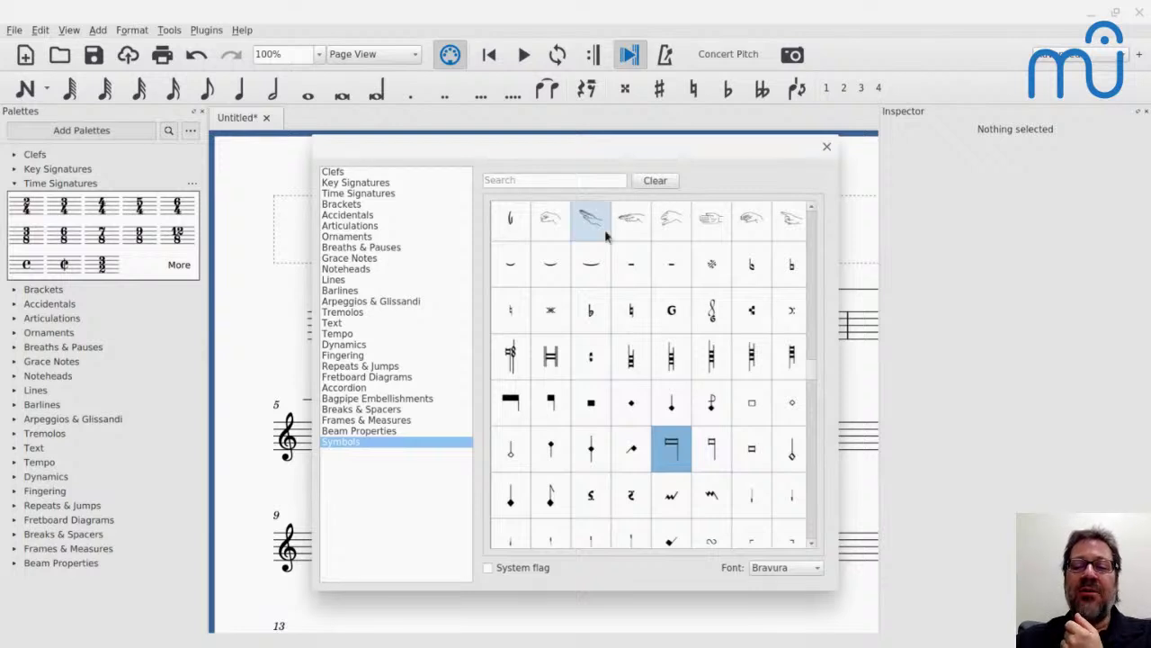
scroll(606, 236, up, 1)
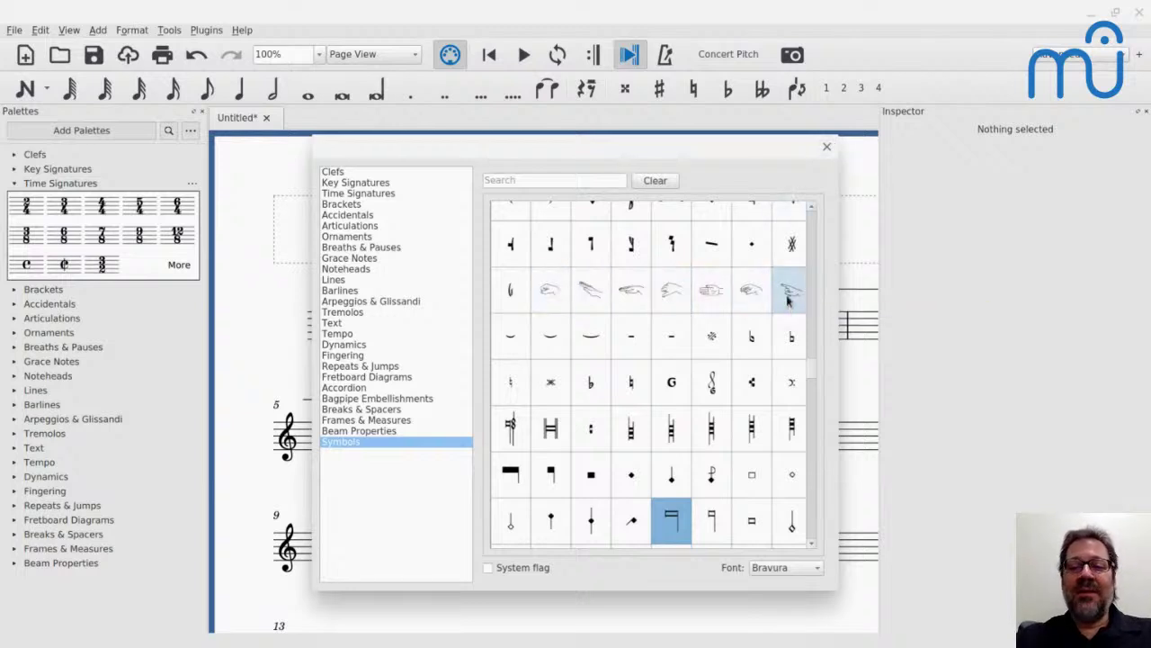
scroll(788, 300, up, 3)
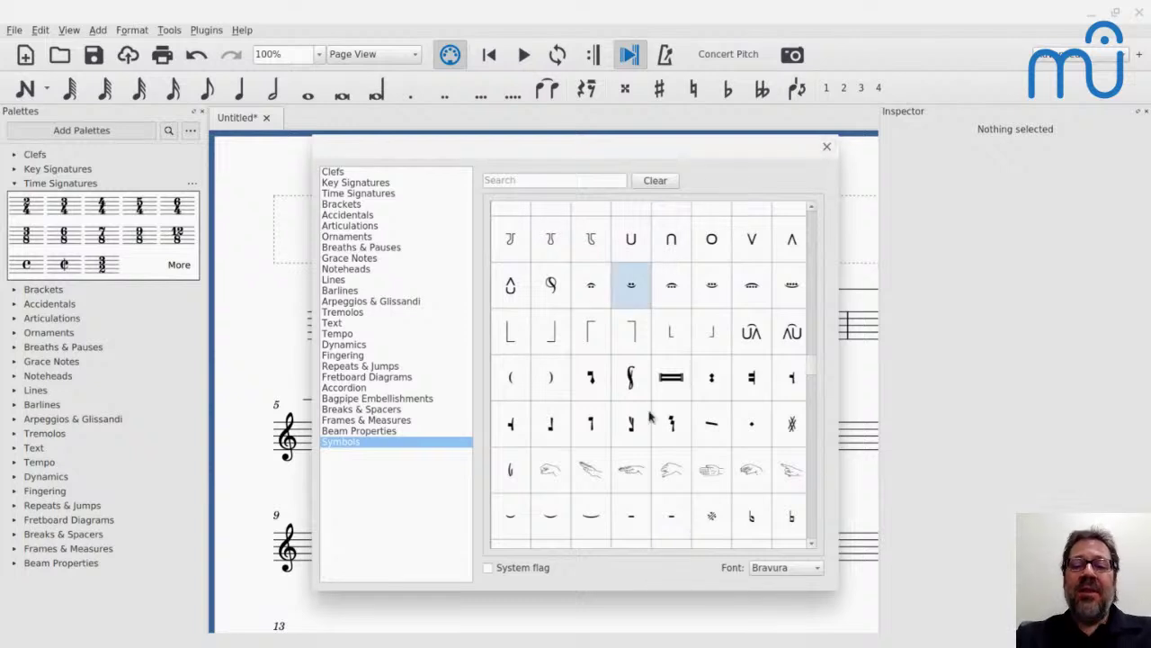
scroll(650, 417, up, 5)
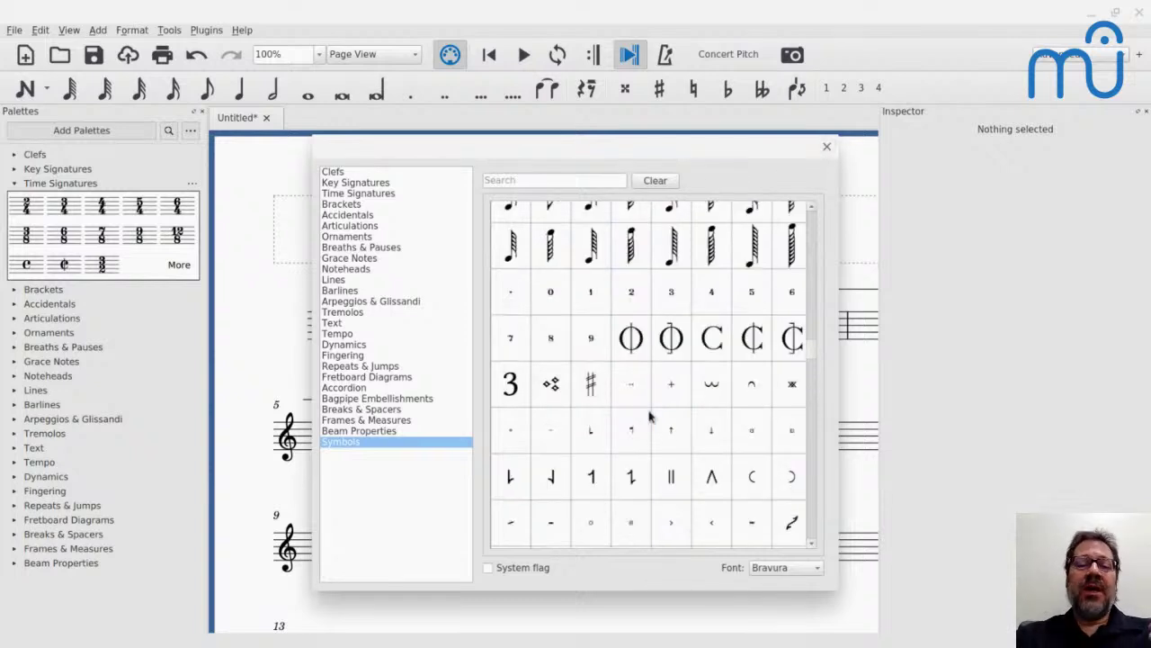
Step: Expand the Symbols category in the Master Palette and look through its list of subcategories
double_click(333, 444)
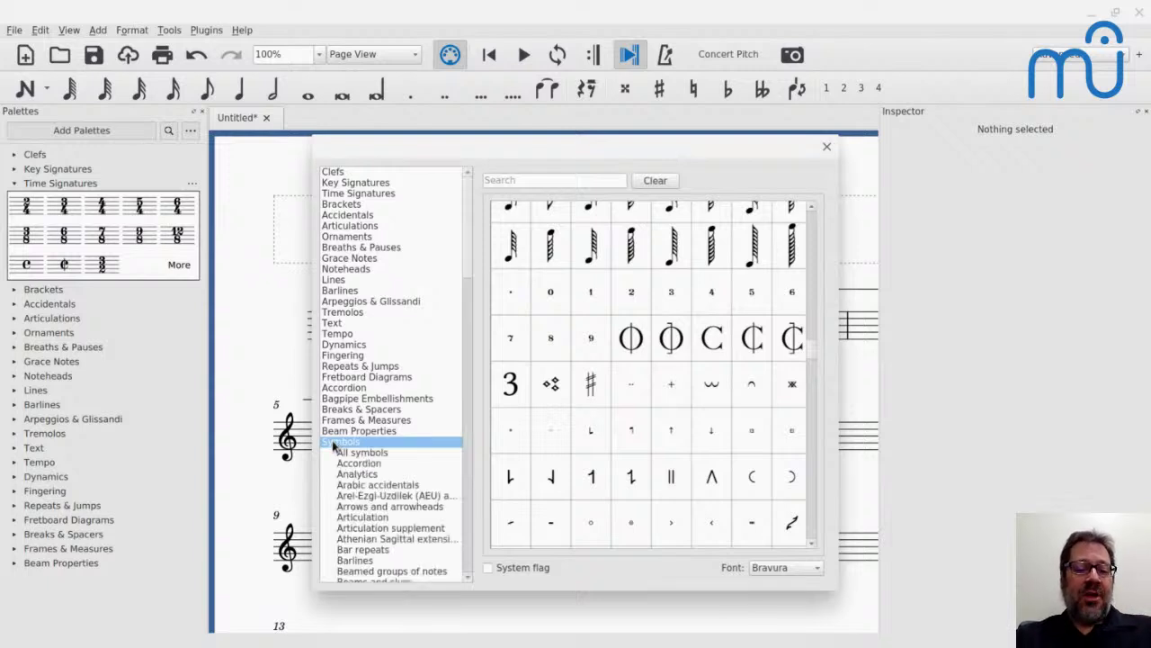
scroll(332, 443, down, 6)
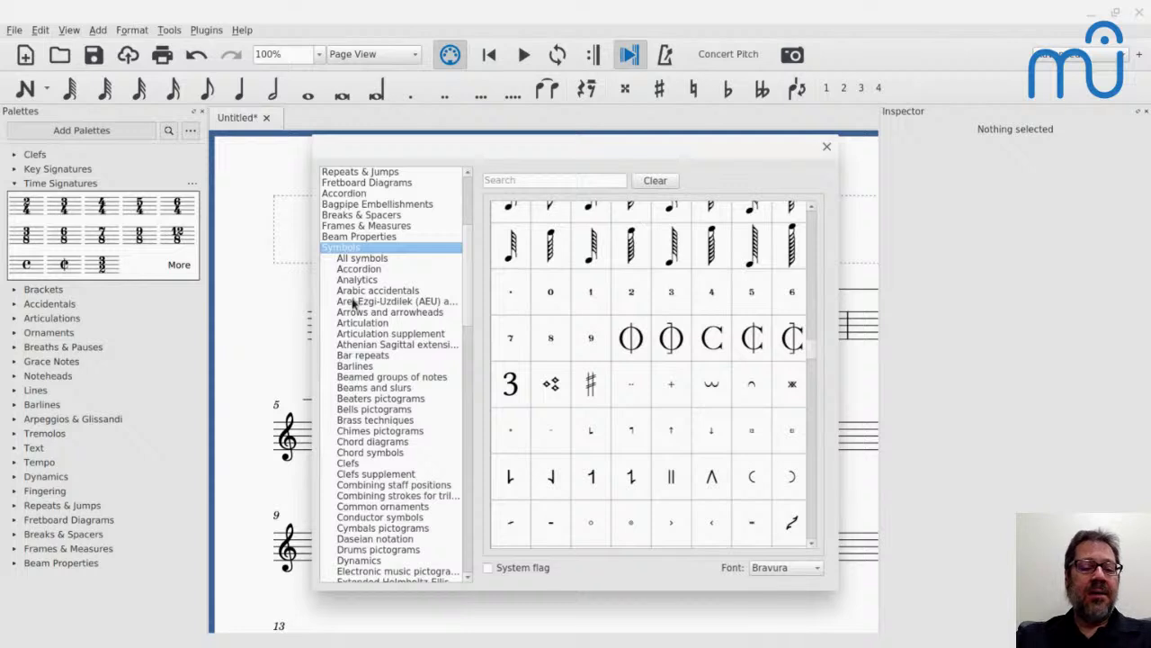
scroll(353, 304, down, 1)
scroll(352, 455, down, 4)
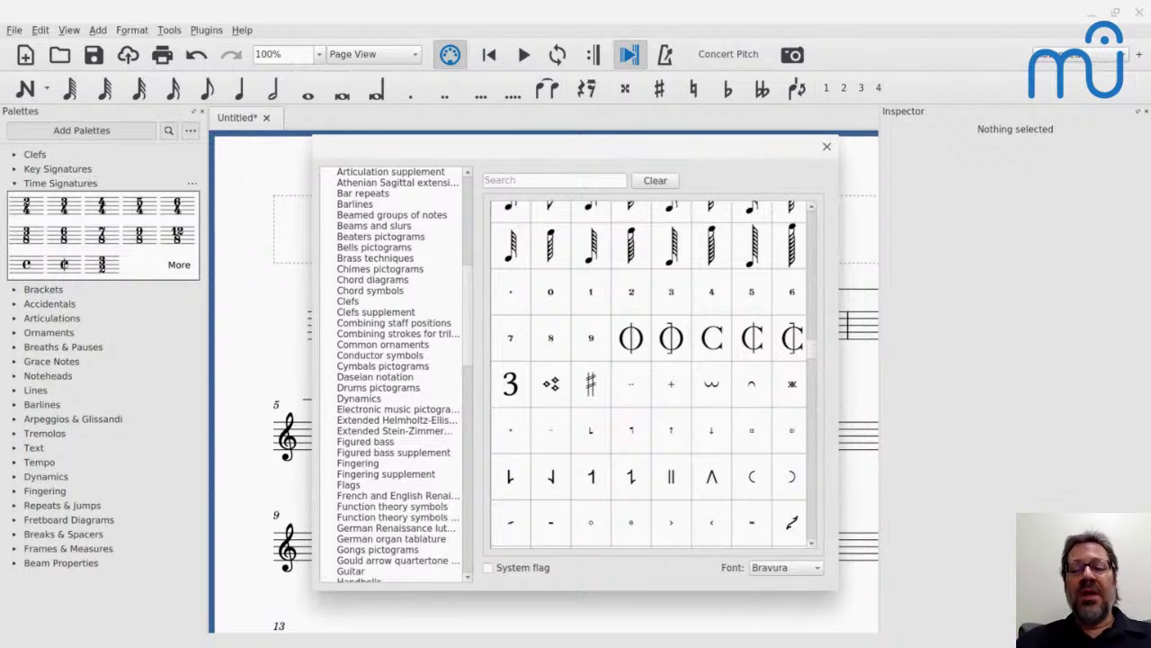
scroll(375, 222, up, 1)
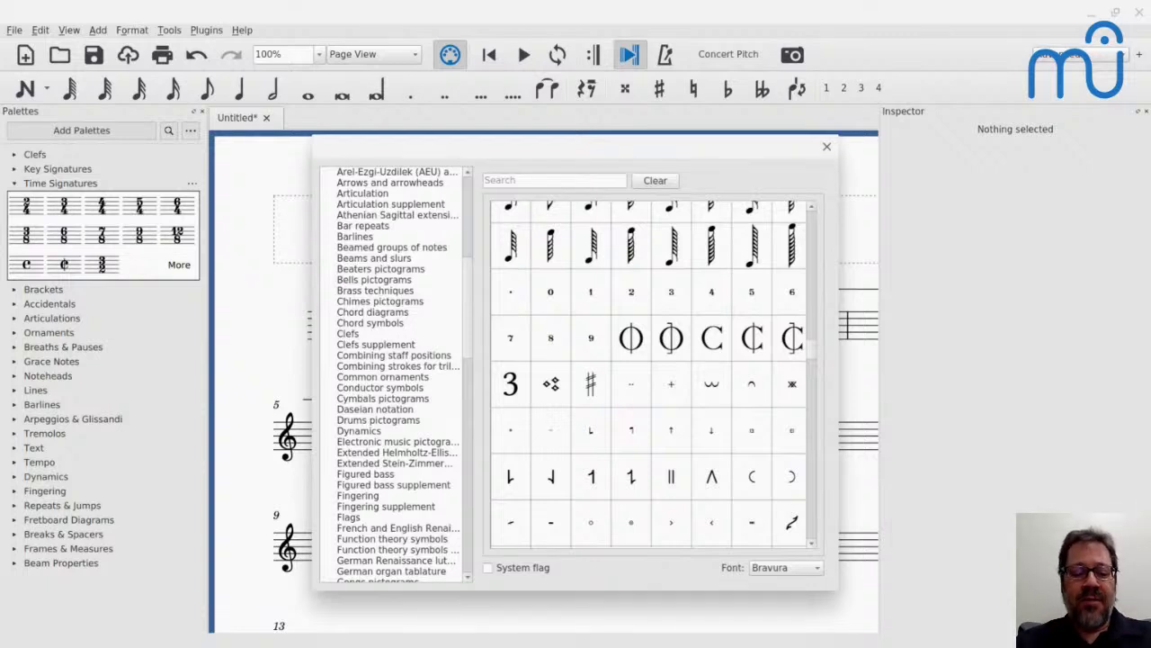
Step: Switch to the YouTube Live chat window and post the message "SMuFL"
key(alt+Tab)
key(shift+s)
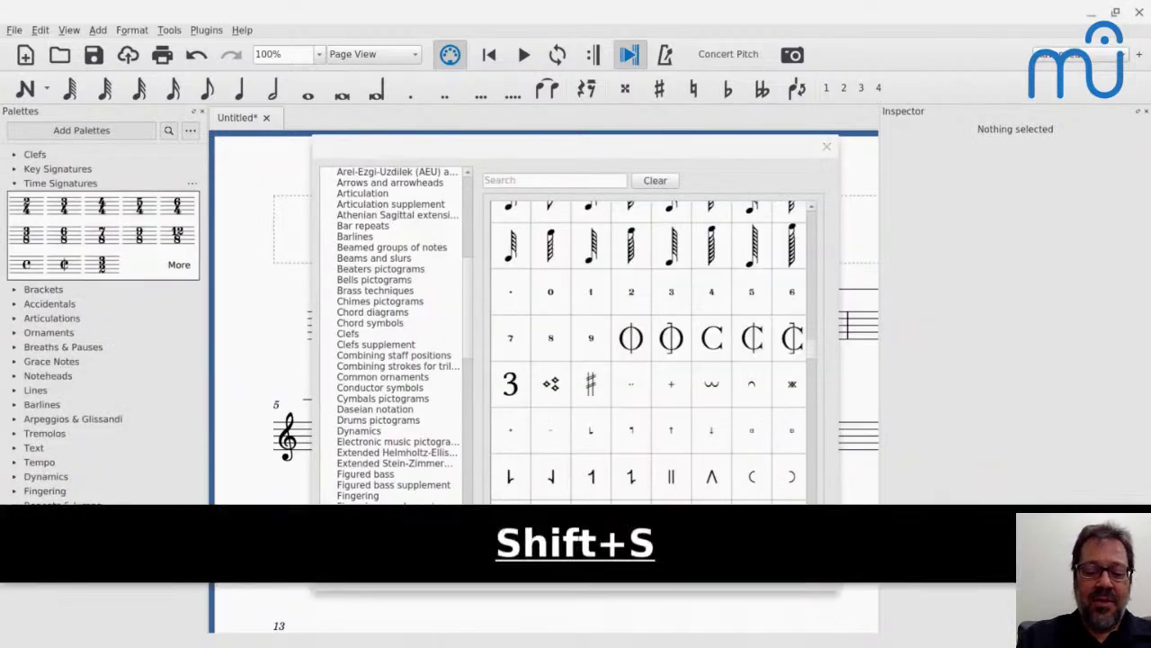
key(shift+m)
key(u)
key(alt+Tab)
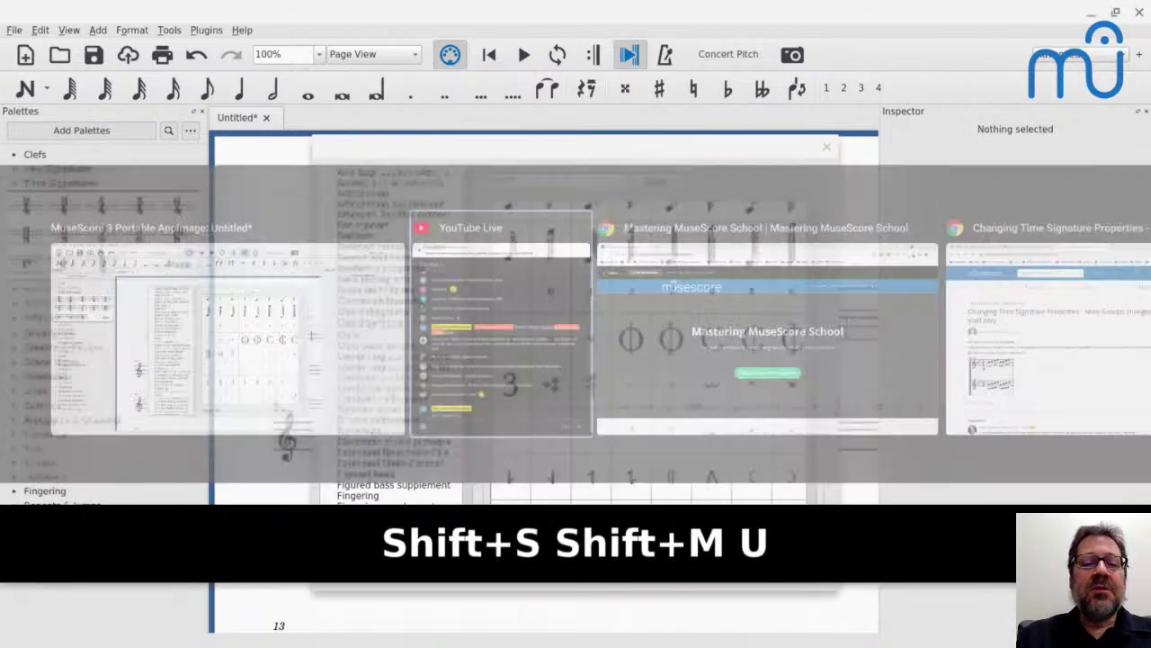
text(SM)
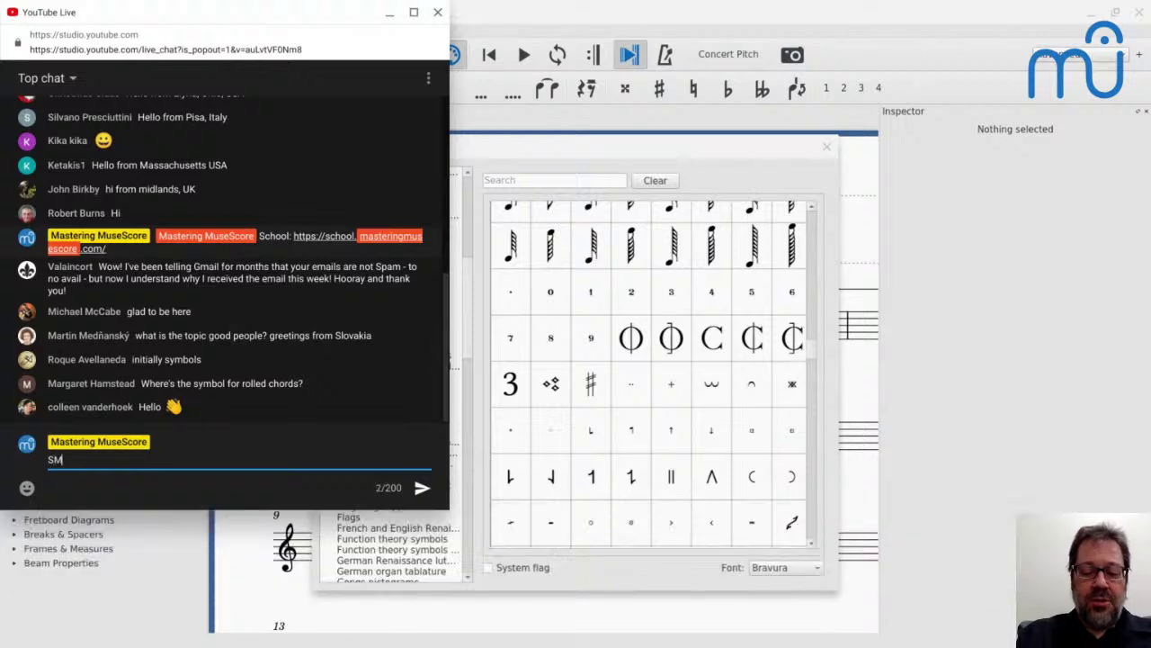
text(uFL)
key(Return)
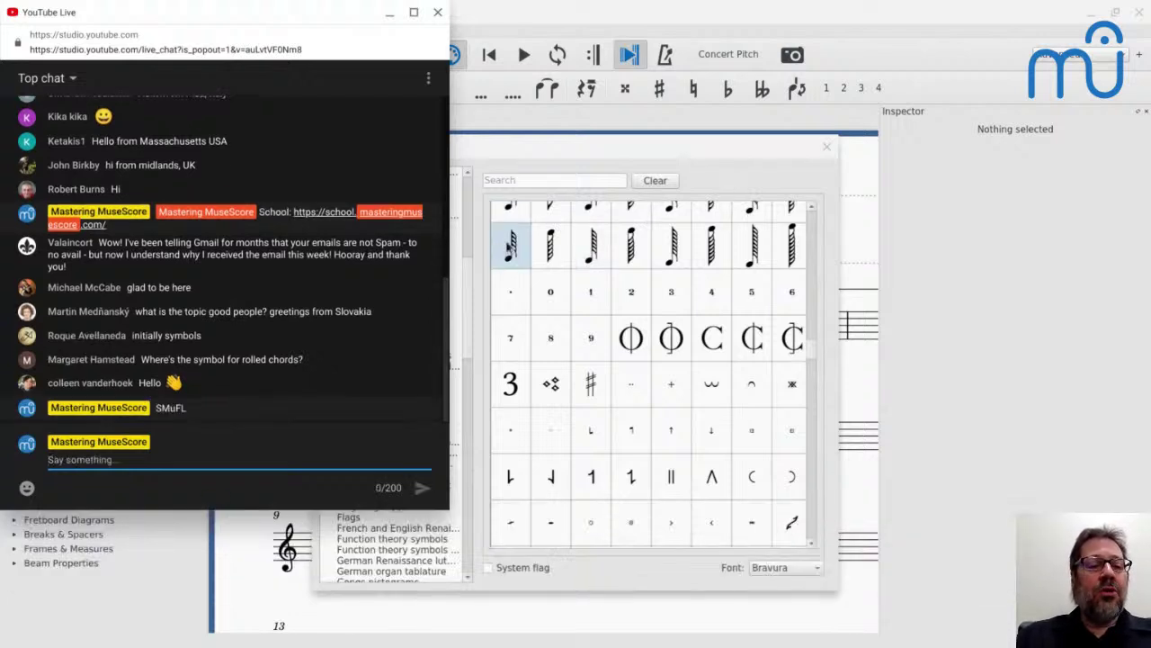
Step: Back in MuseScore, close the Master Palette and enter a quarter-note chord of E, G and C at the start of measure 10
click(574, 178)
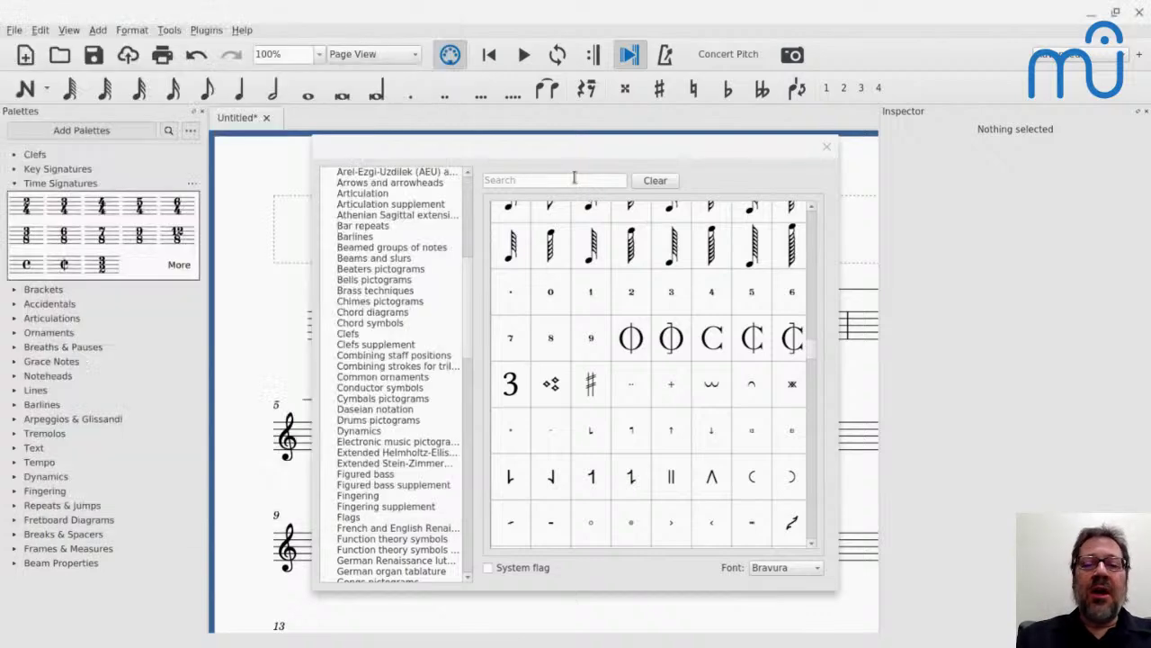
click(827, 146)
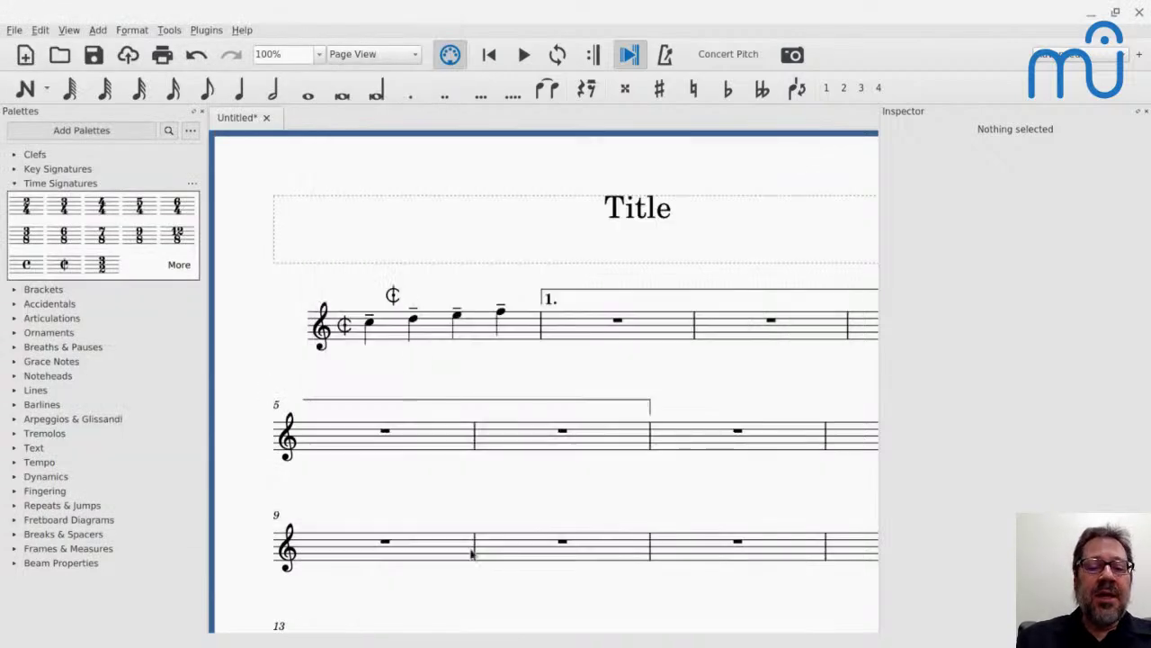
click(504, 547)
key(n)
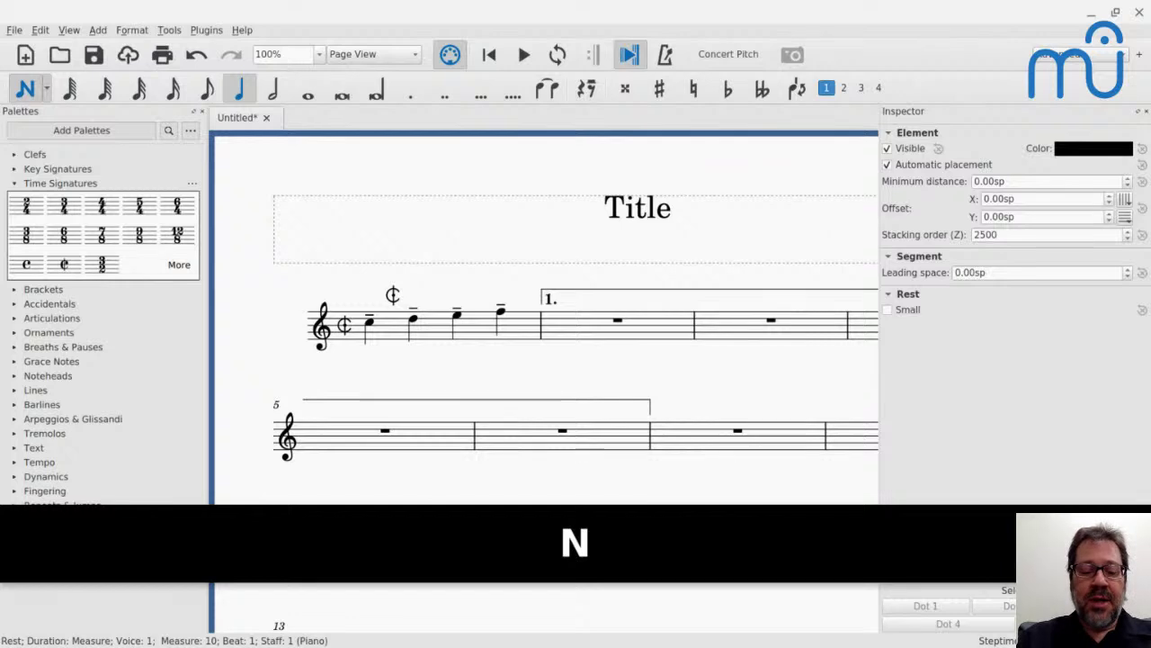
scroll(544, 360, down, 5)
key(shift+e)
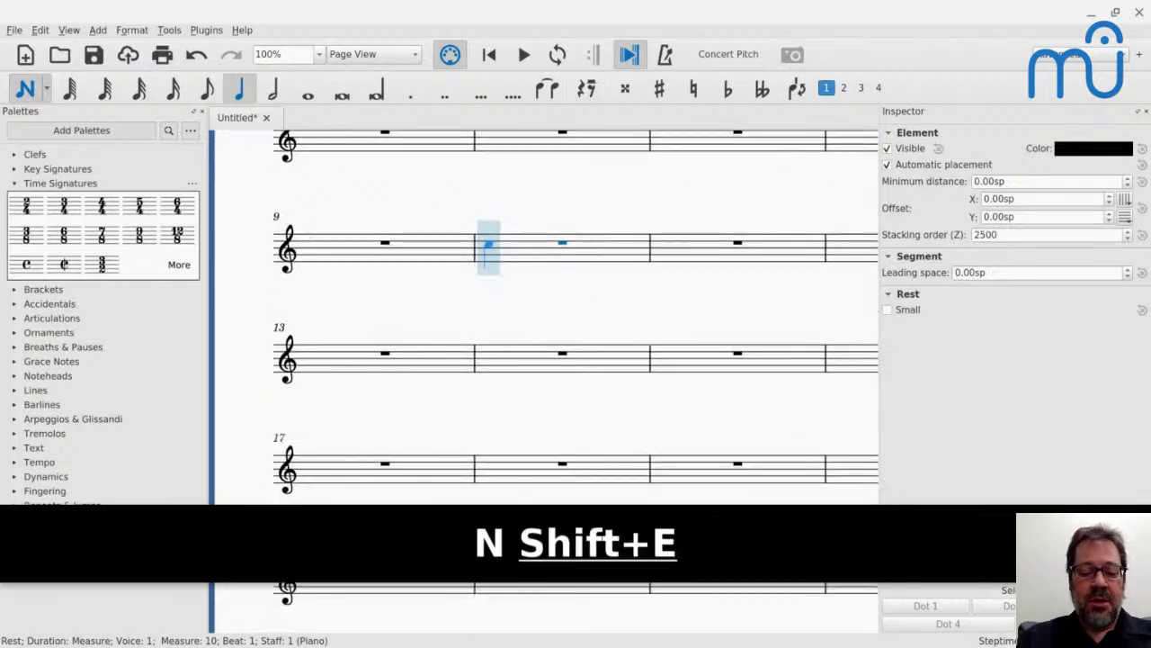
key(shift+g)
key(shift+c)
key(Escape)
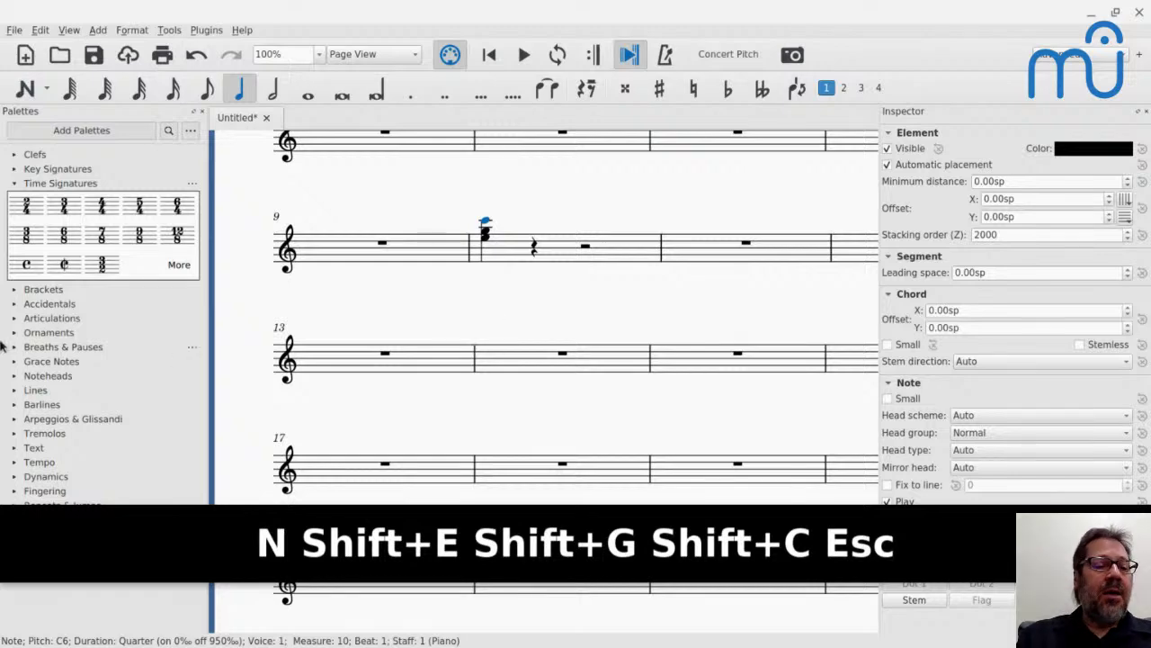
Step: Add the plain arpeggio from Arpeggios & Glissandi to the measure 10 chord and play that measure back
click(14, 421)
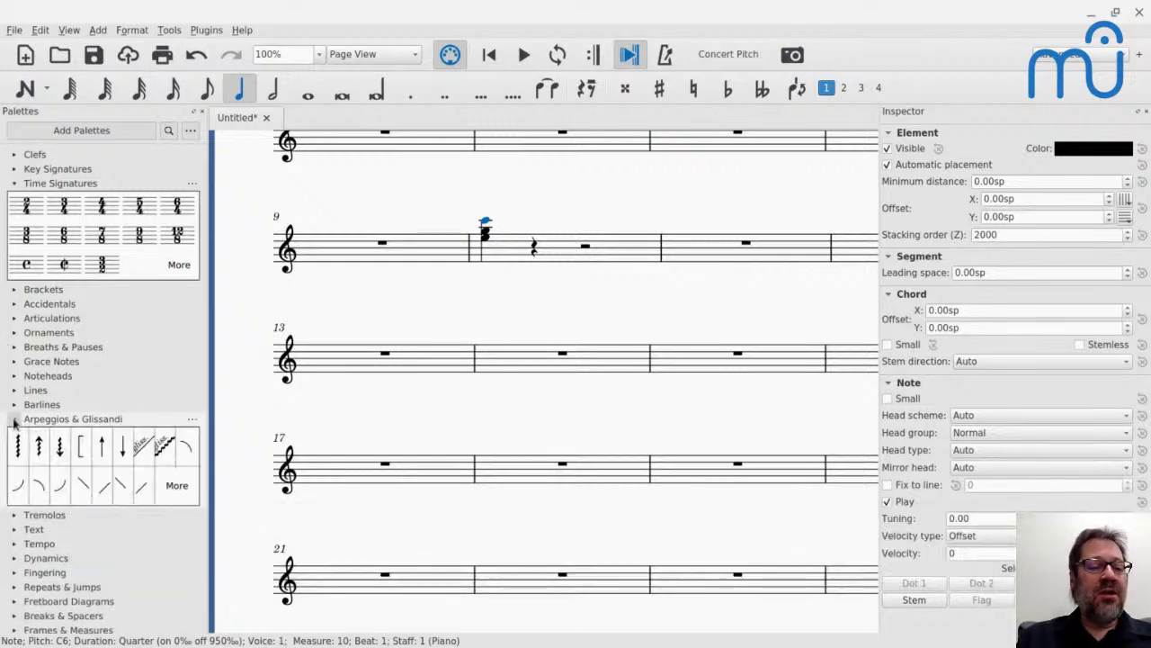
click(18, 445)
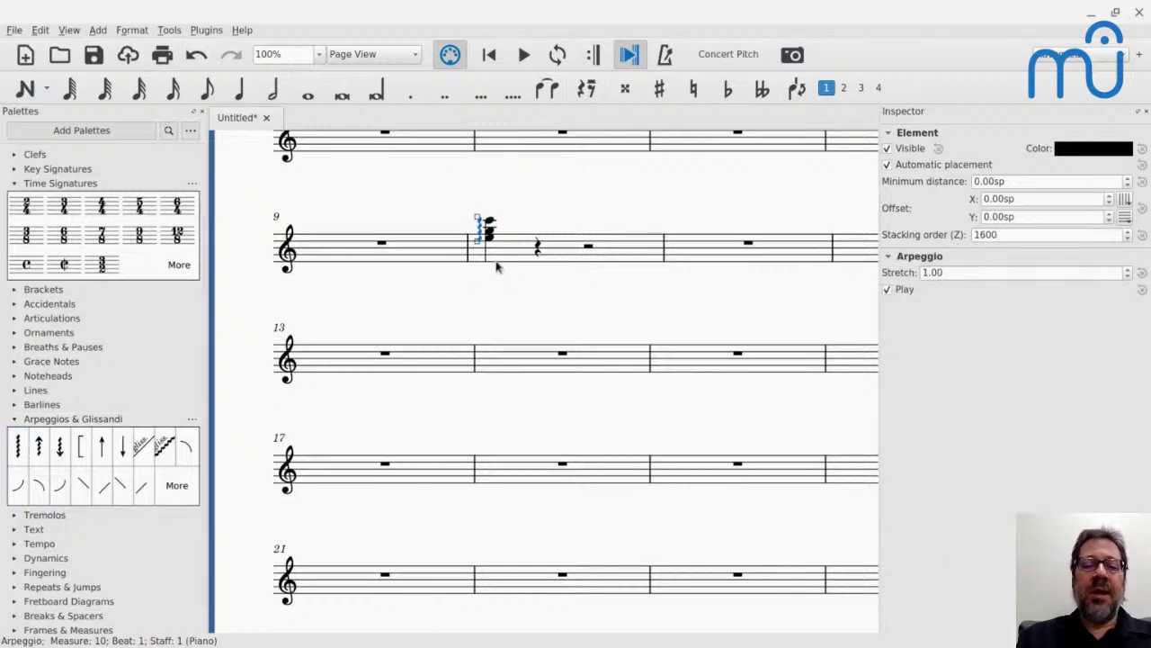
key(ctrl+shift+Right)
key(space)
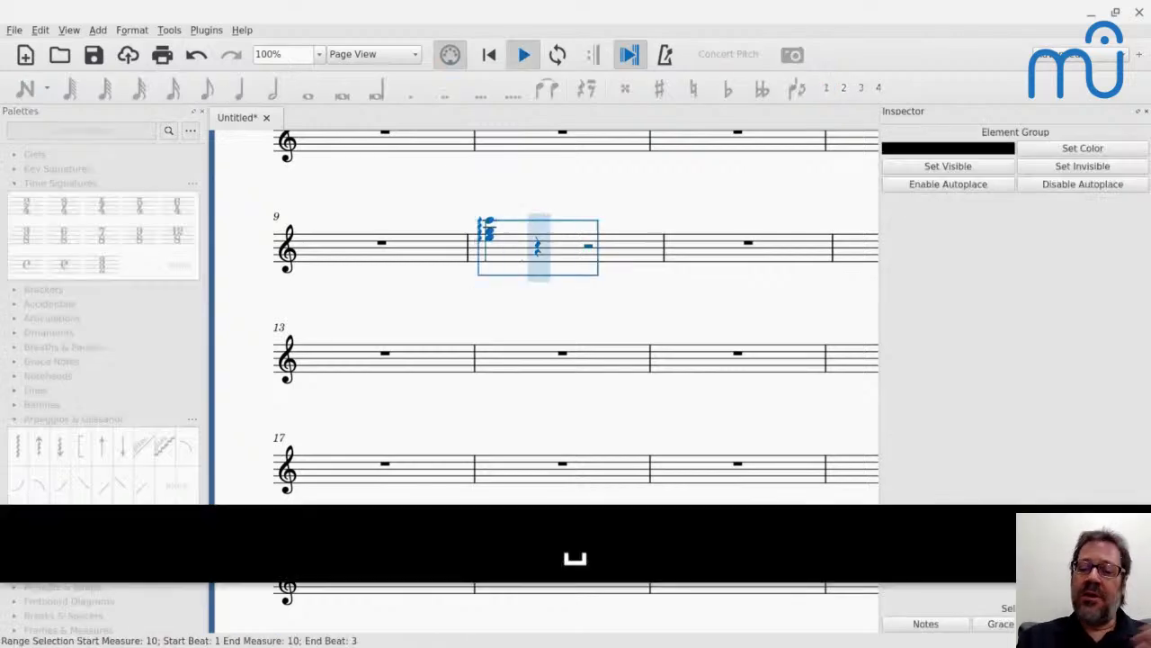
Step: Stop playback, open the Master Palette's Symbols category, move its window clear of the measure 10 chord and browse the symbols
key(space)
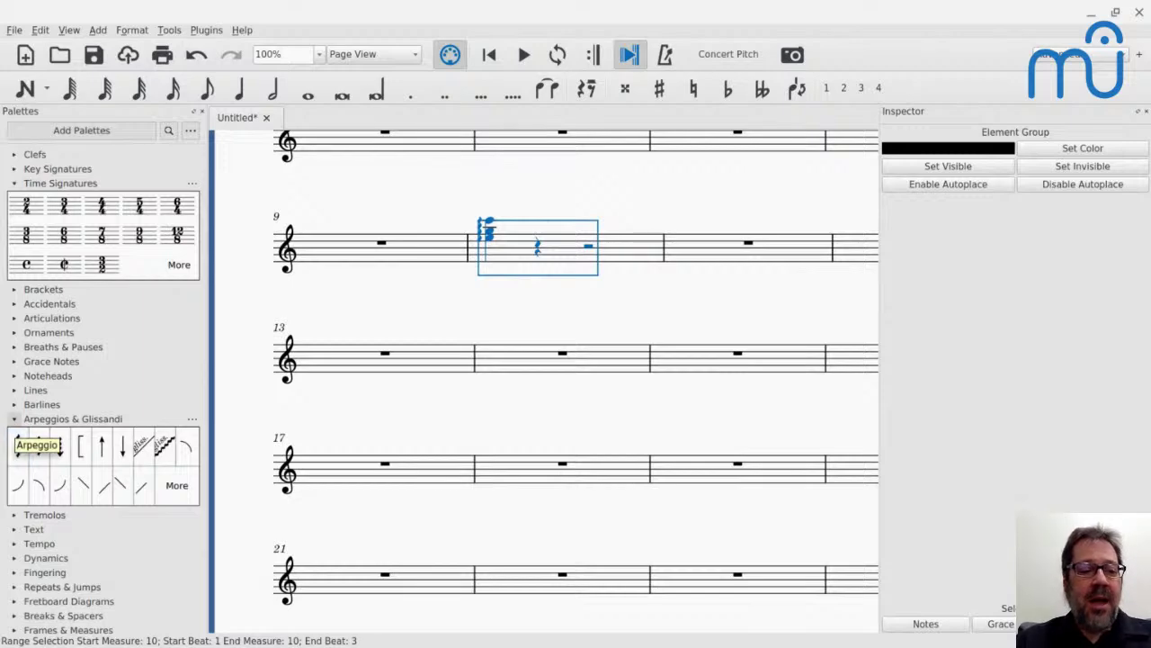
key(z)
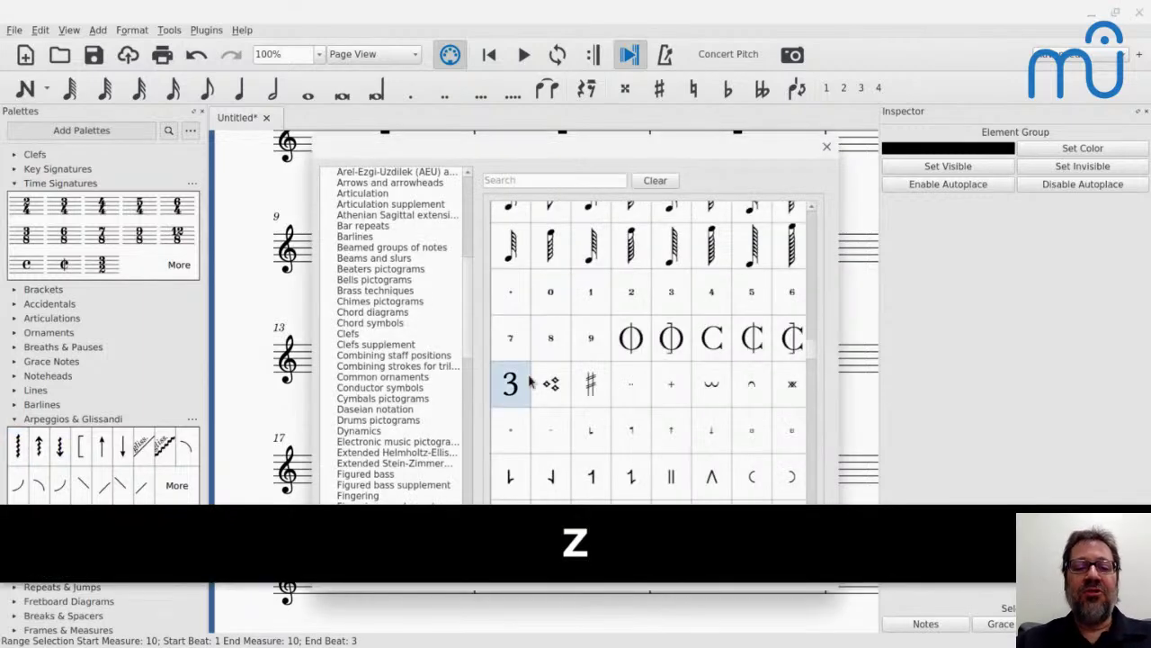
scroll(363, 282, up, 2)
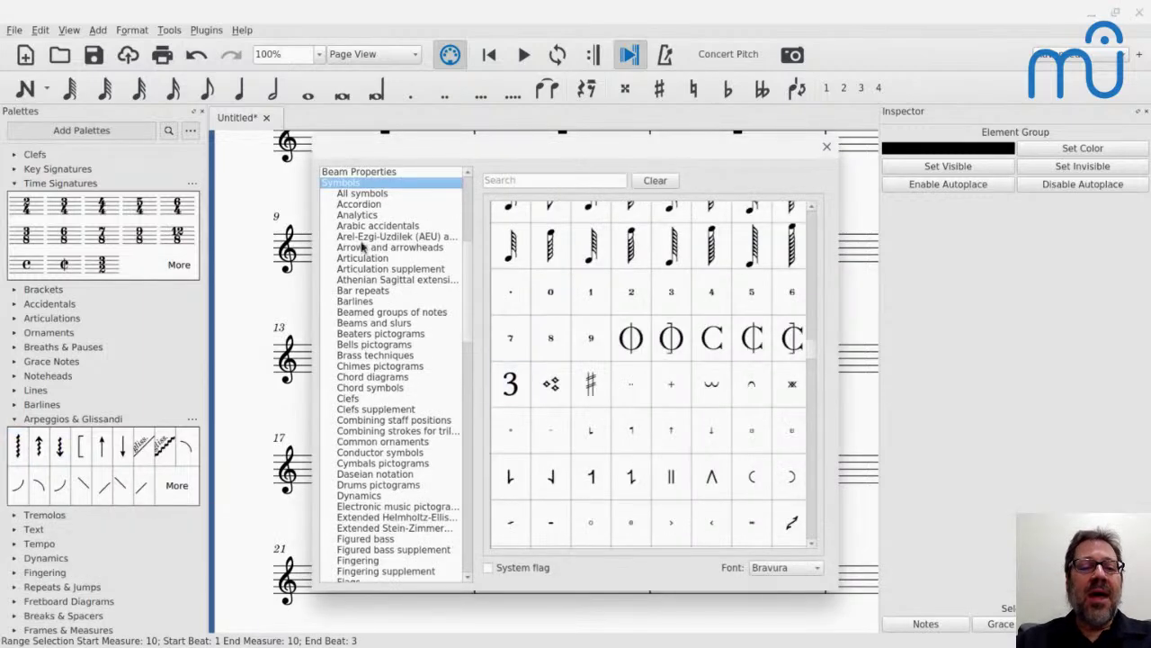
scroll(540, 252, down, 5)
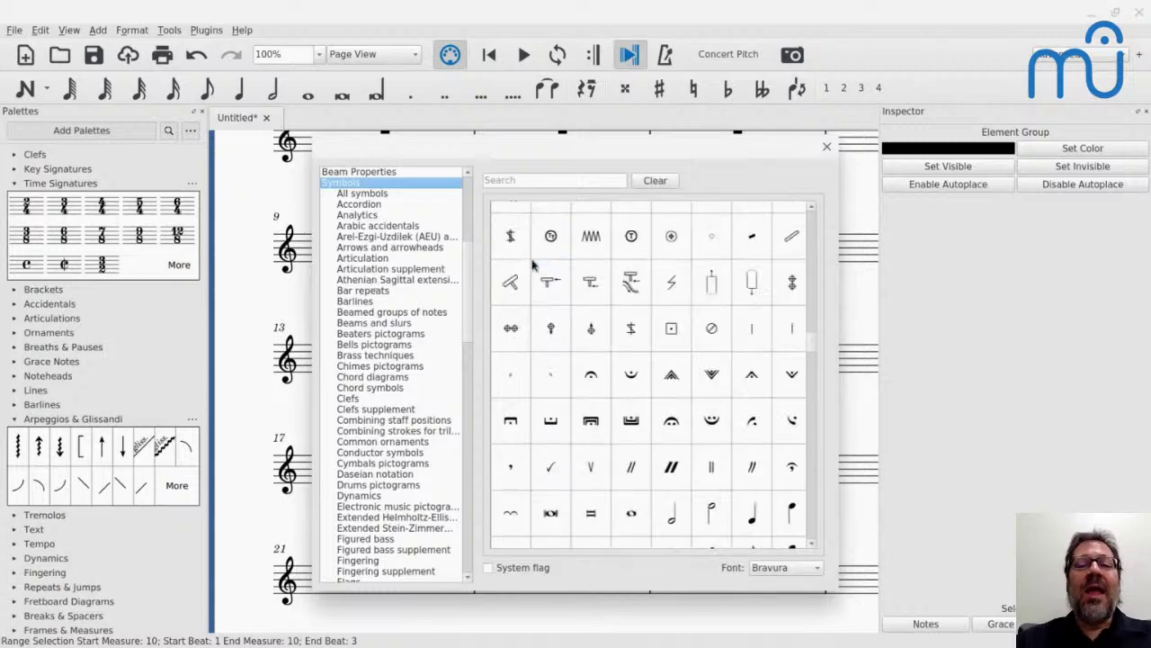
drag(385, 132, 683, 164)
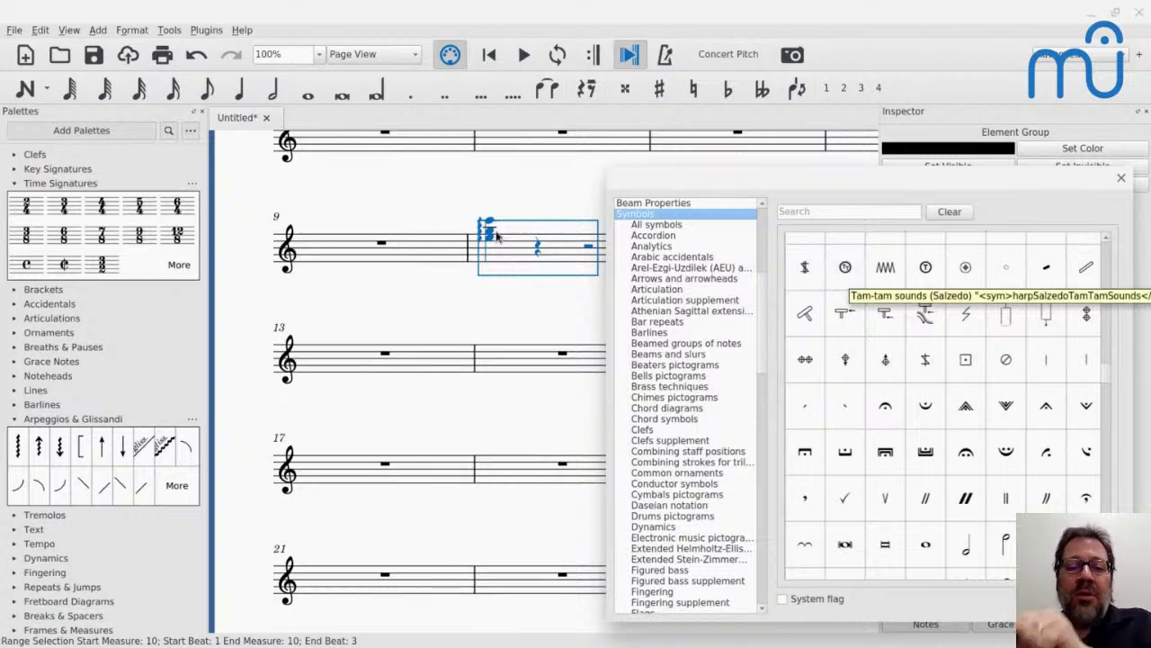
scroll(861, 326, up, 5)
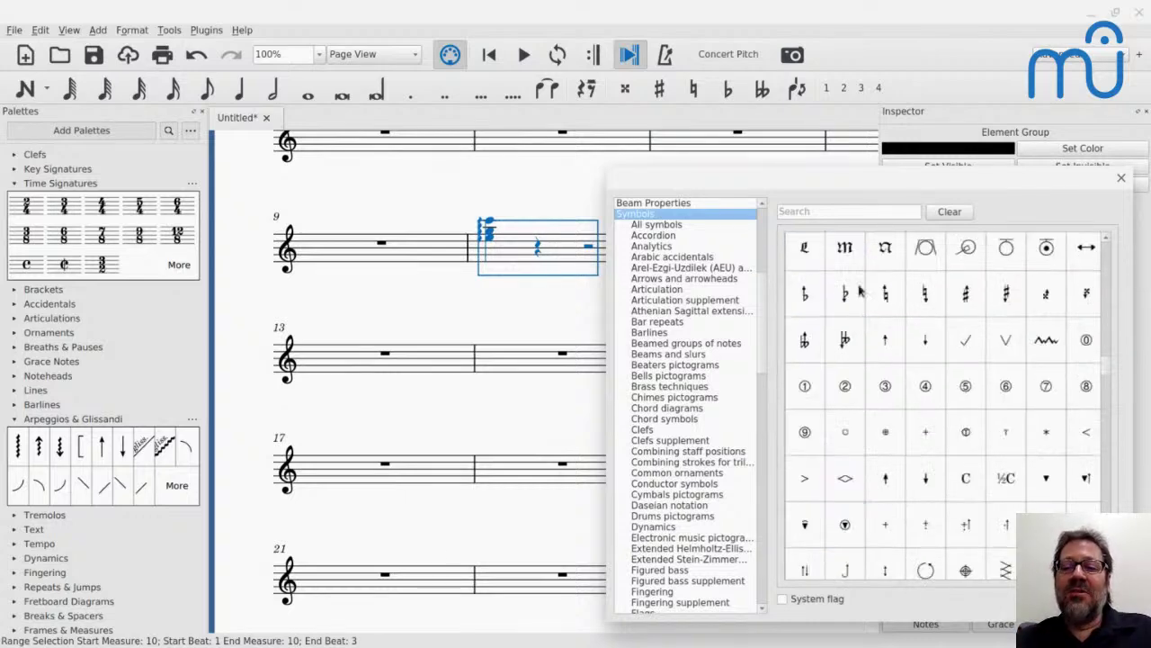
Step: Search the Master Palette symbols for "wav" and "arpe", examine the arpeggio wiggle segments and close the palette
click(834, 212)
text(wav)
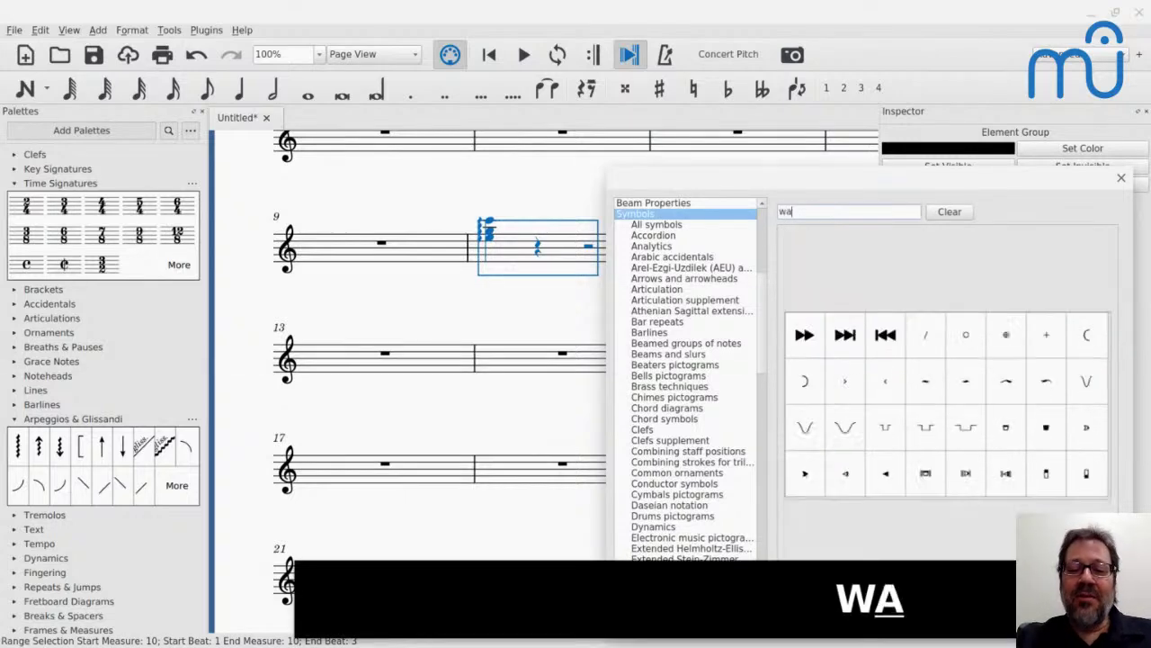
key(BackSpace)
key(BackSpace)
key(BackSpace)
key(BackSpace)
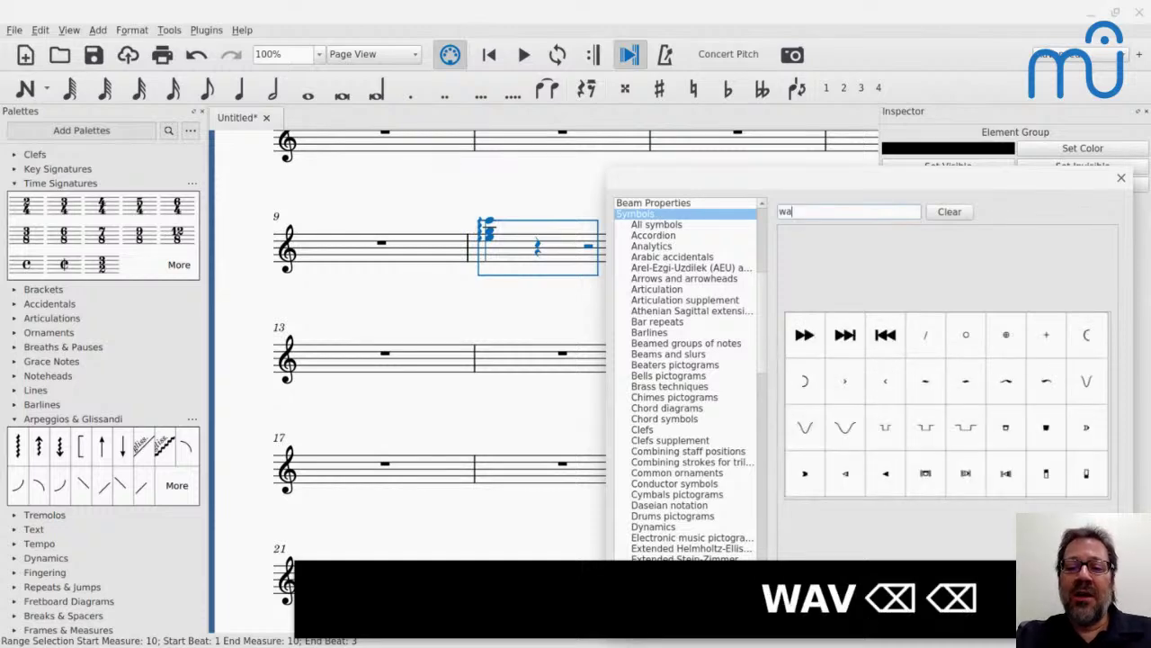
text(arp)
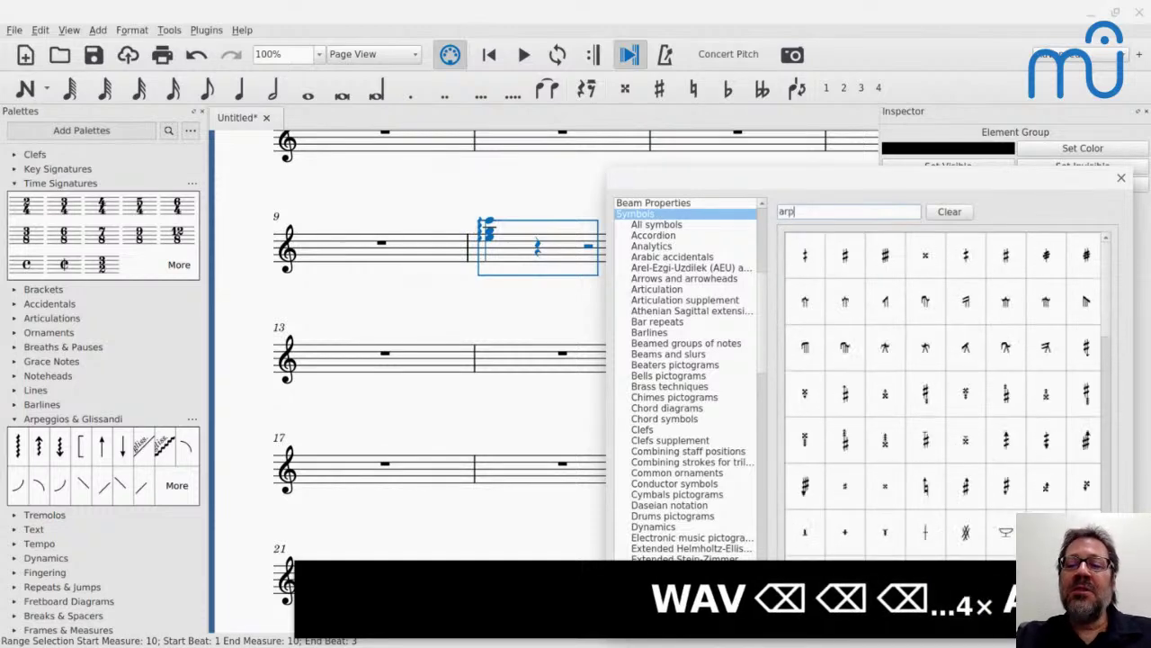
text(e)
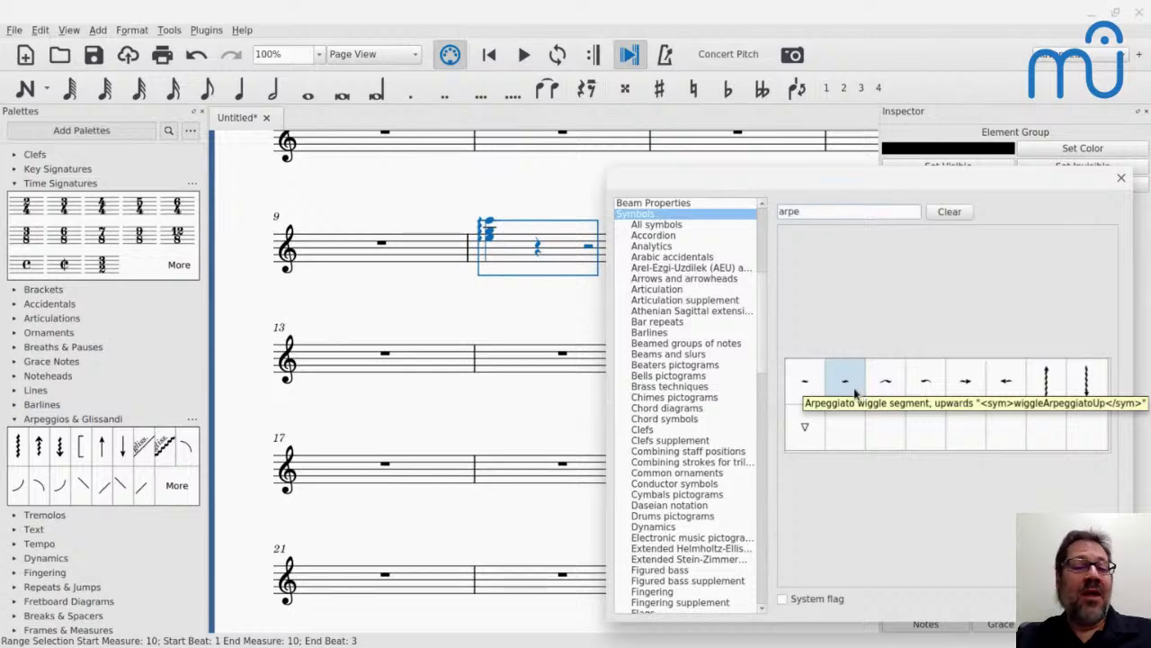
click(1121, 179)
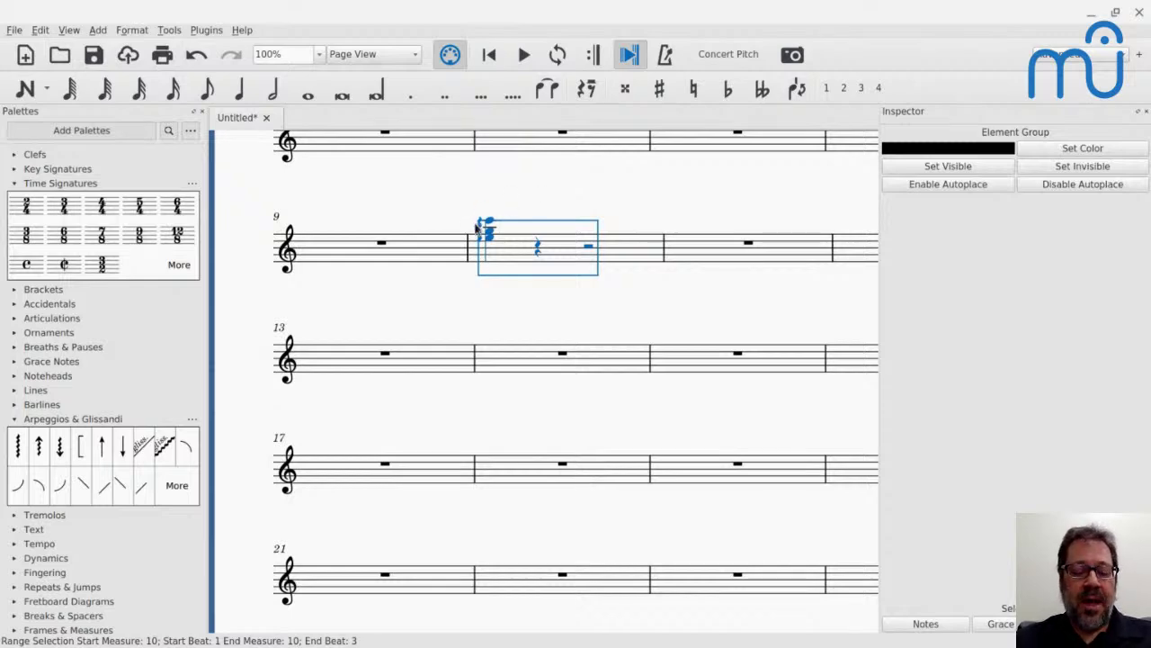
Step: Reopen the Master Palette, look further down the list of symbol subcategories and close the palette
key(z)
key(z)
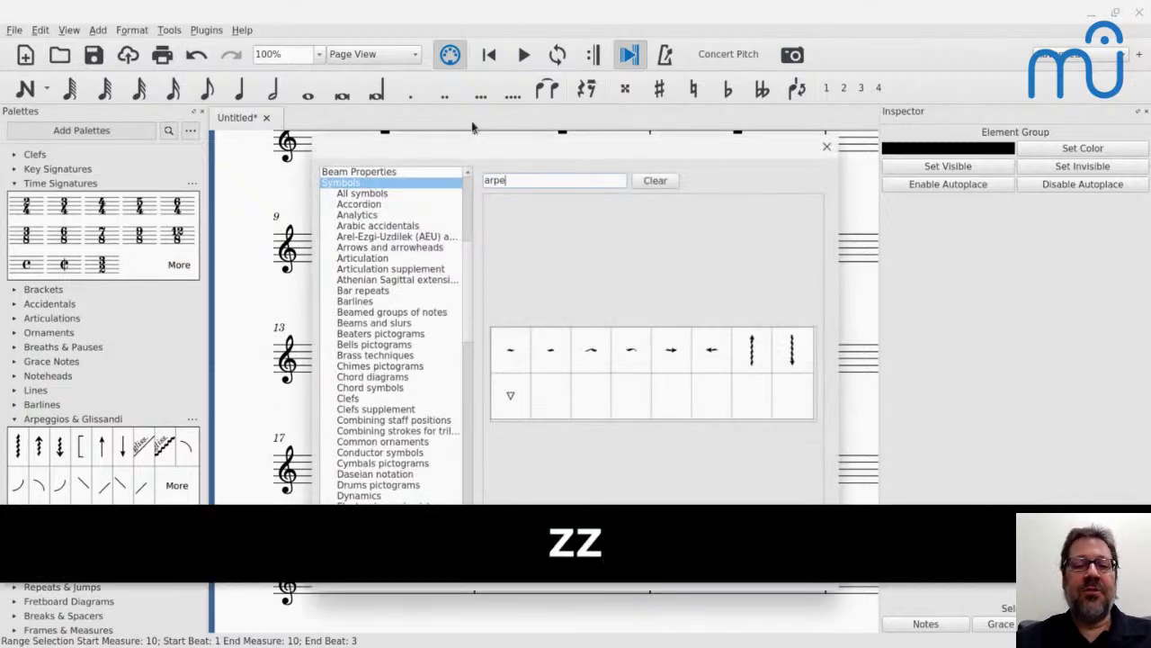
scroll(354, 219, down, 4)
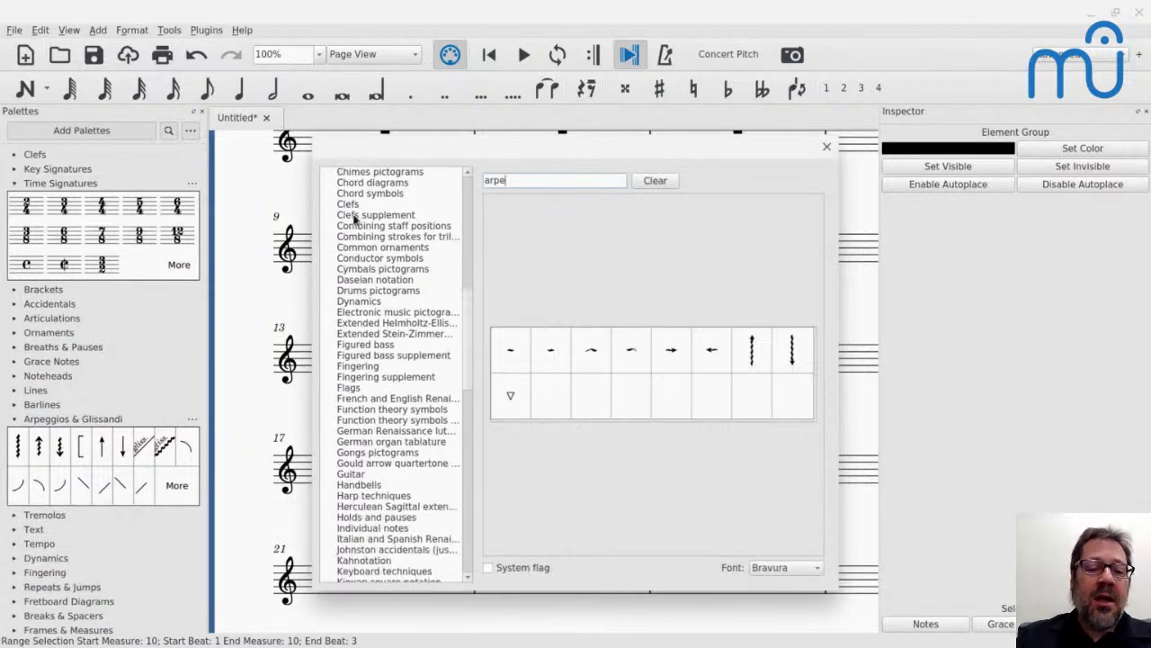
scroll(354, 218, down, 3)
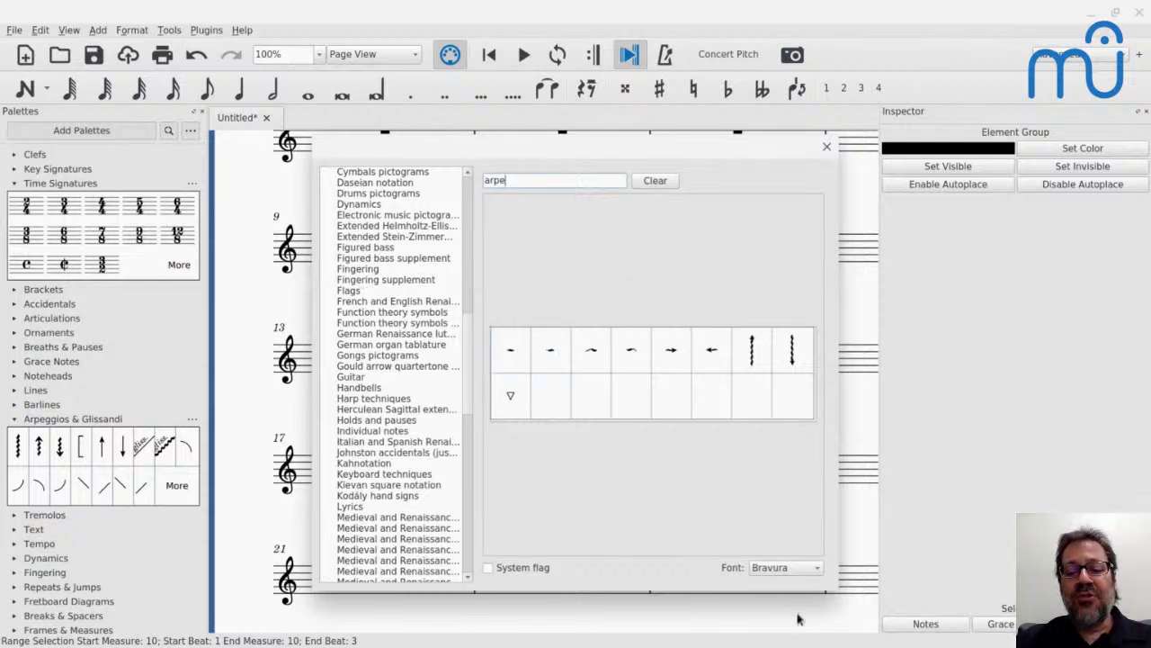
click(827, 149)
Step: In the score style settings, change the musical symbols font to Bravura and apply it
scroll(540, 270, up, 3)
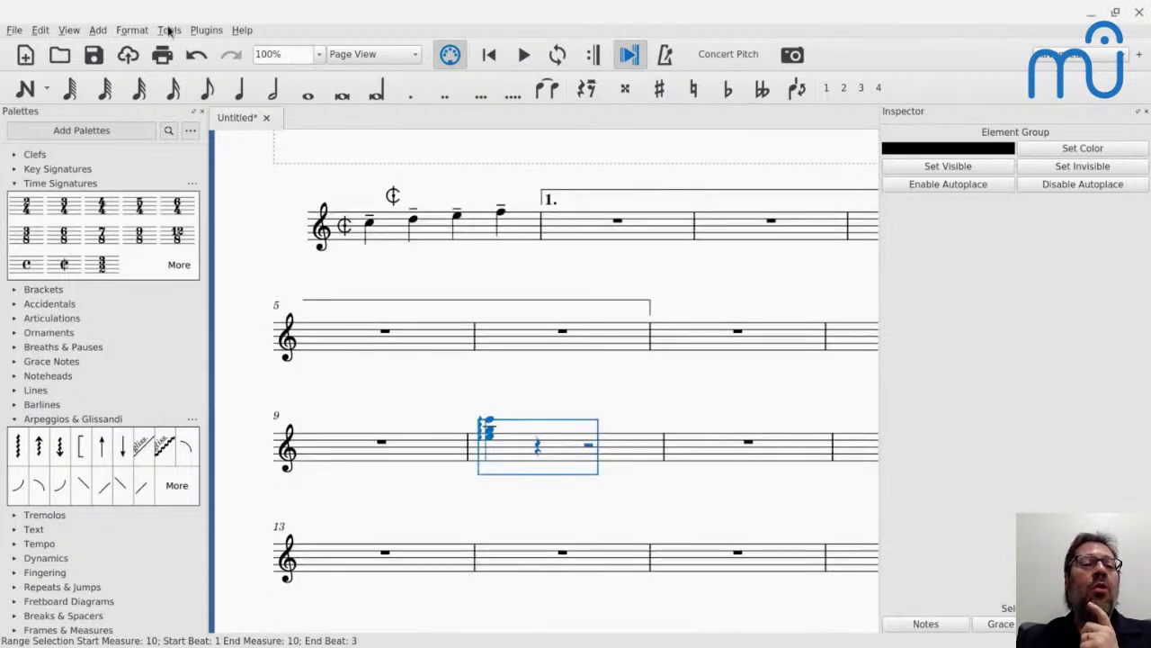
click(139, 35)
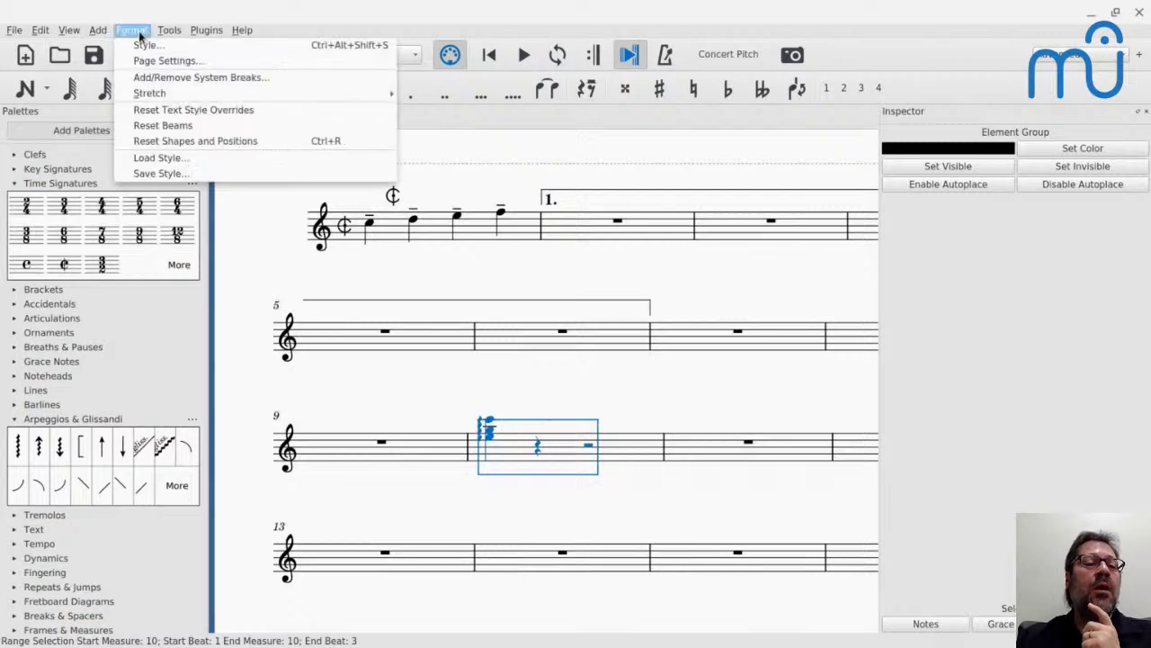
key(Escape)
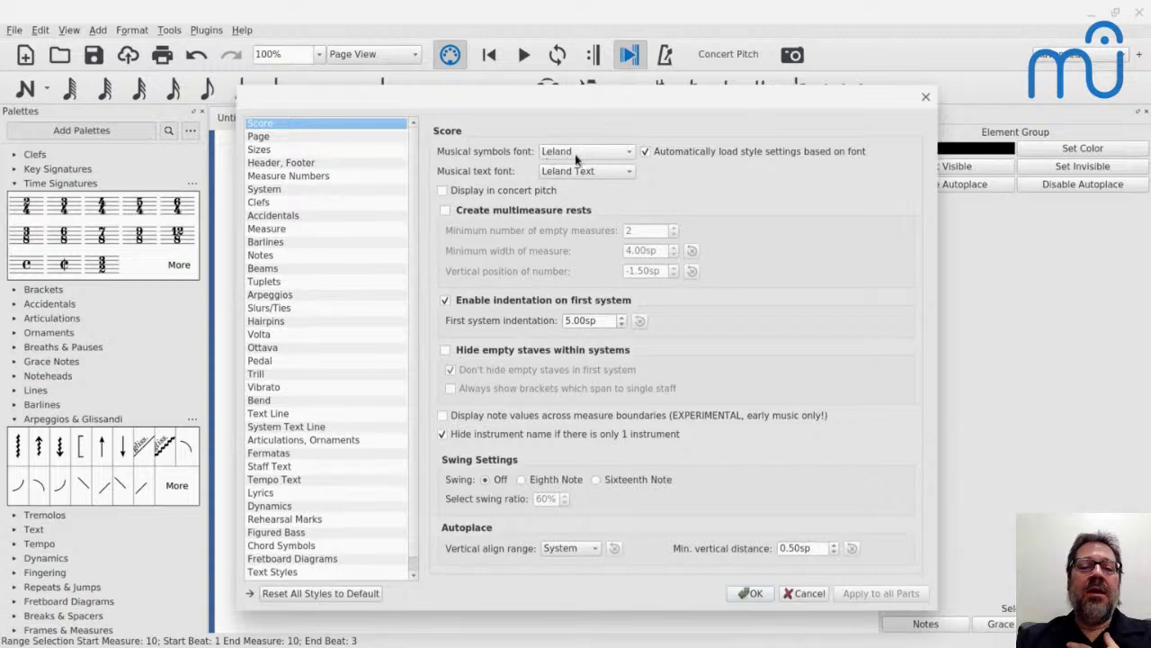
click(580, 153)
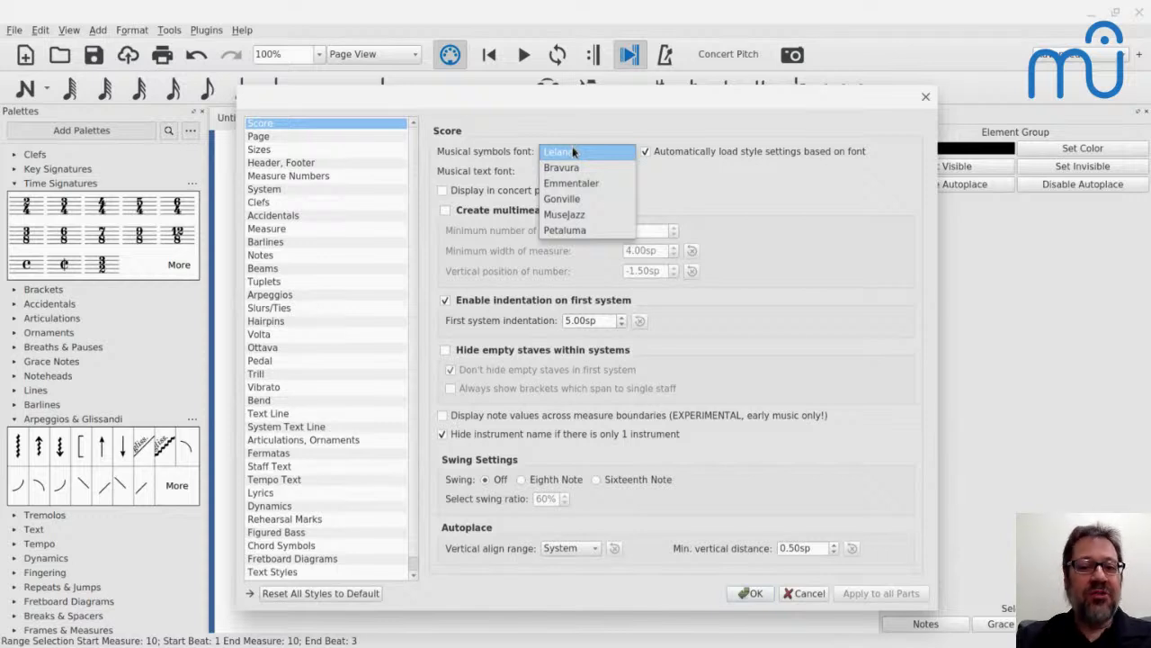
click(570, 169)
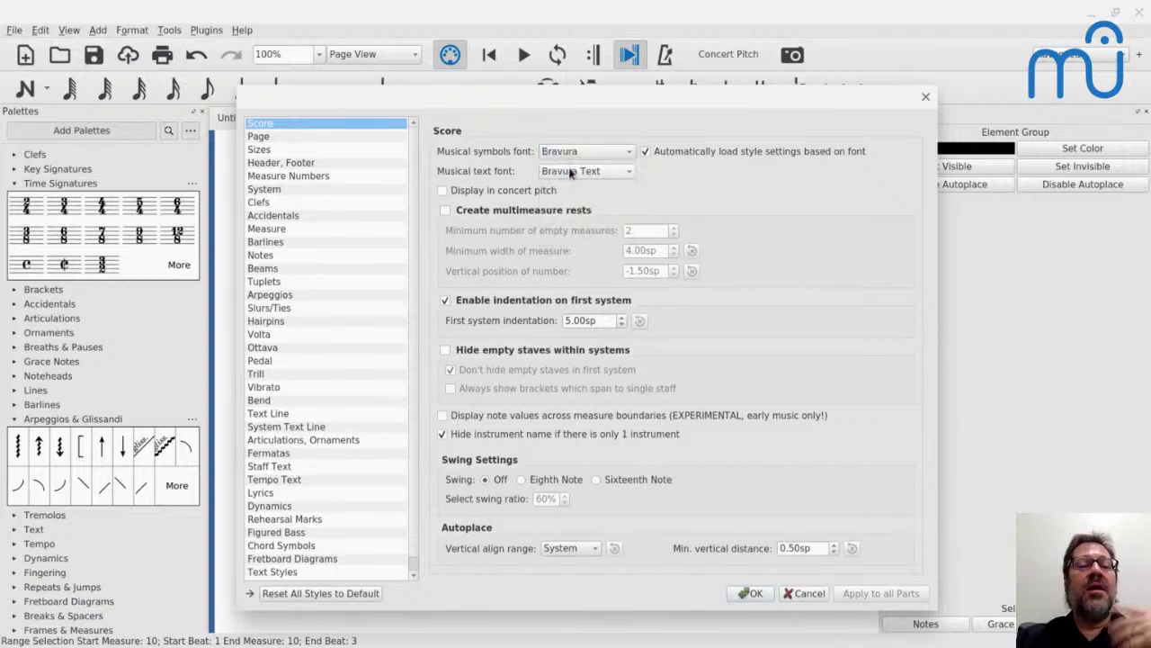
click(752, 594)
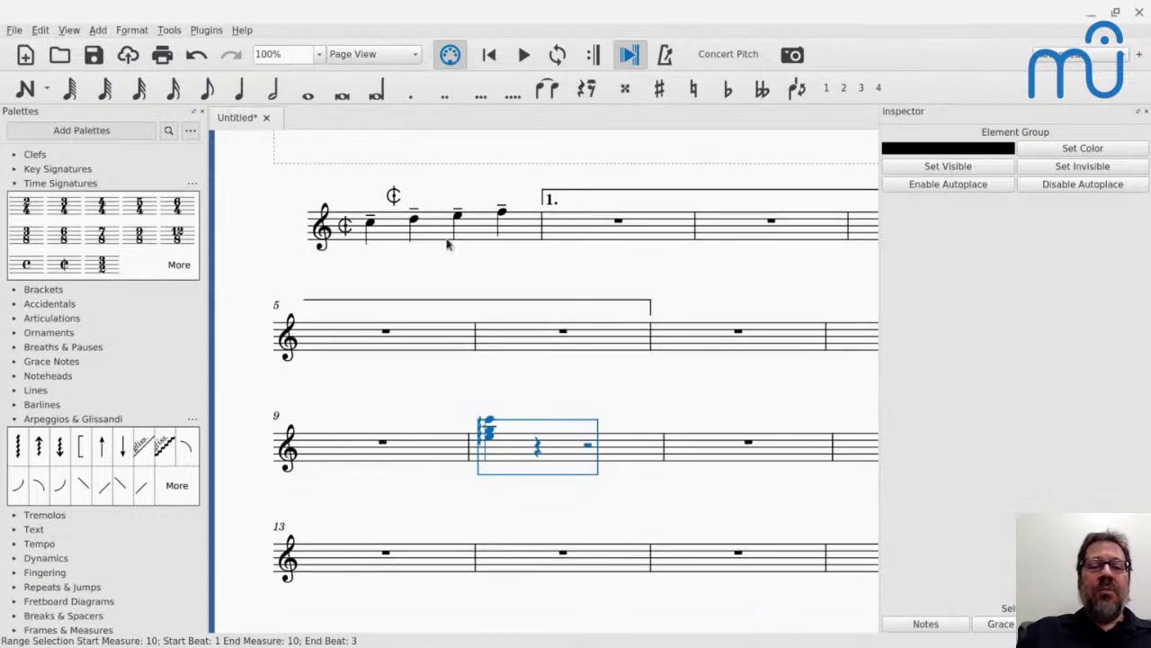
Step: Undo and redo the font change repeatedly to compare the score in Leland and Bravura, ending on Bravura
scroll(318, 279, up, 1)
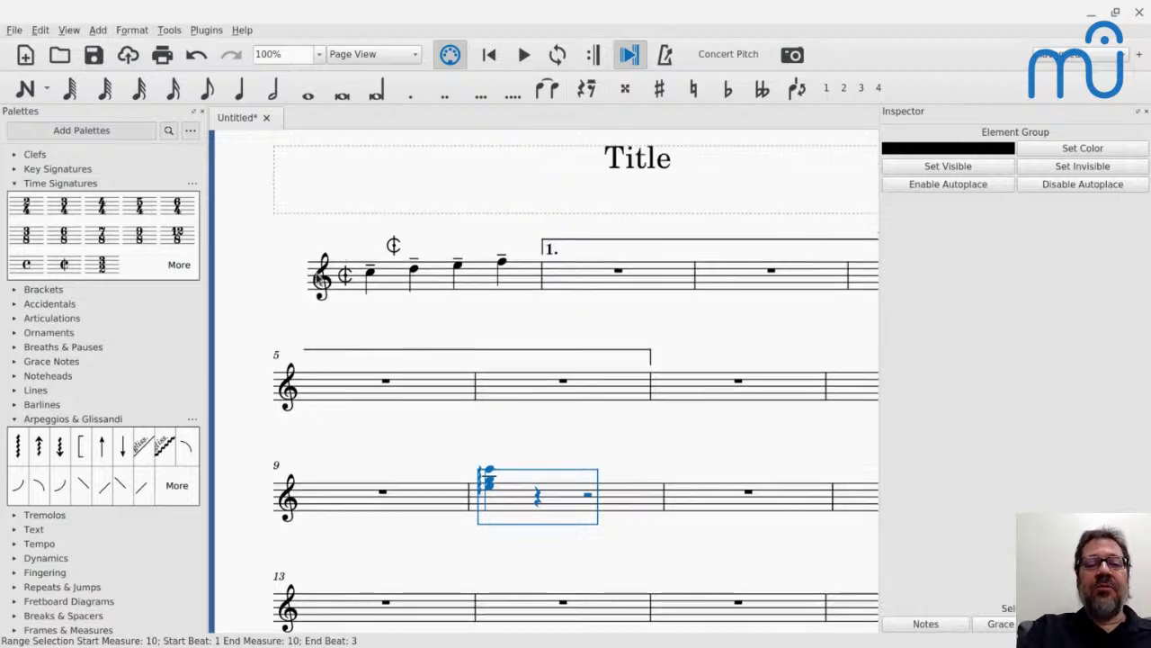
key(ctrl+z)
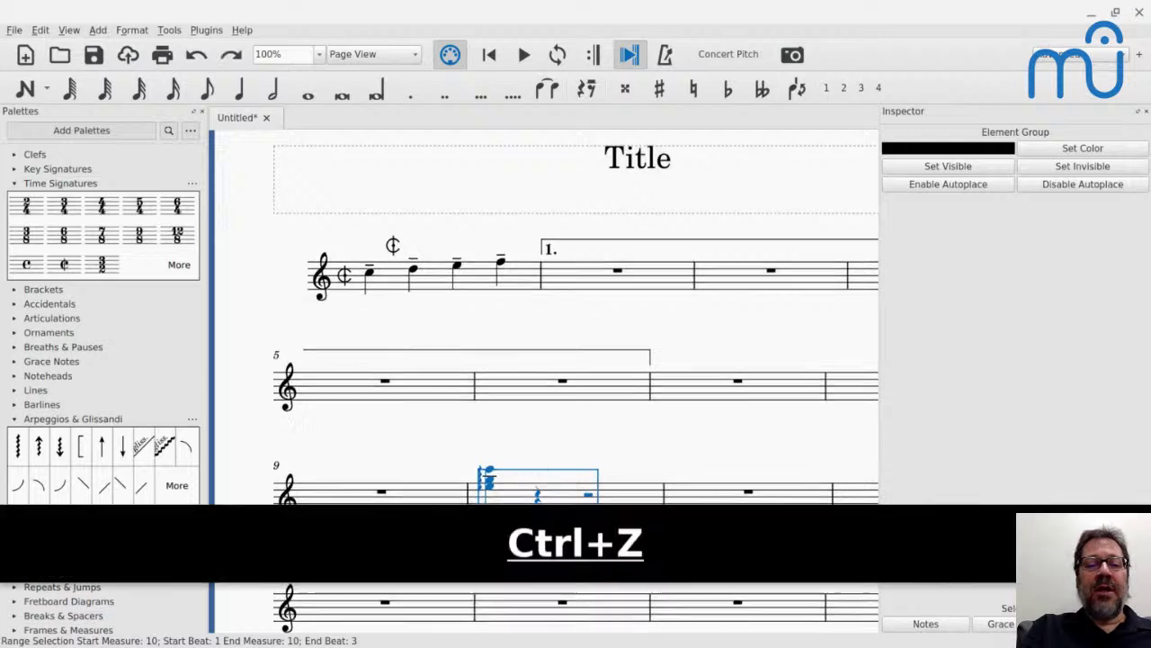
key(ctrl+shift+z)
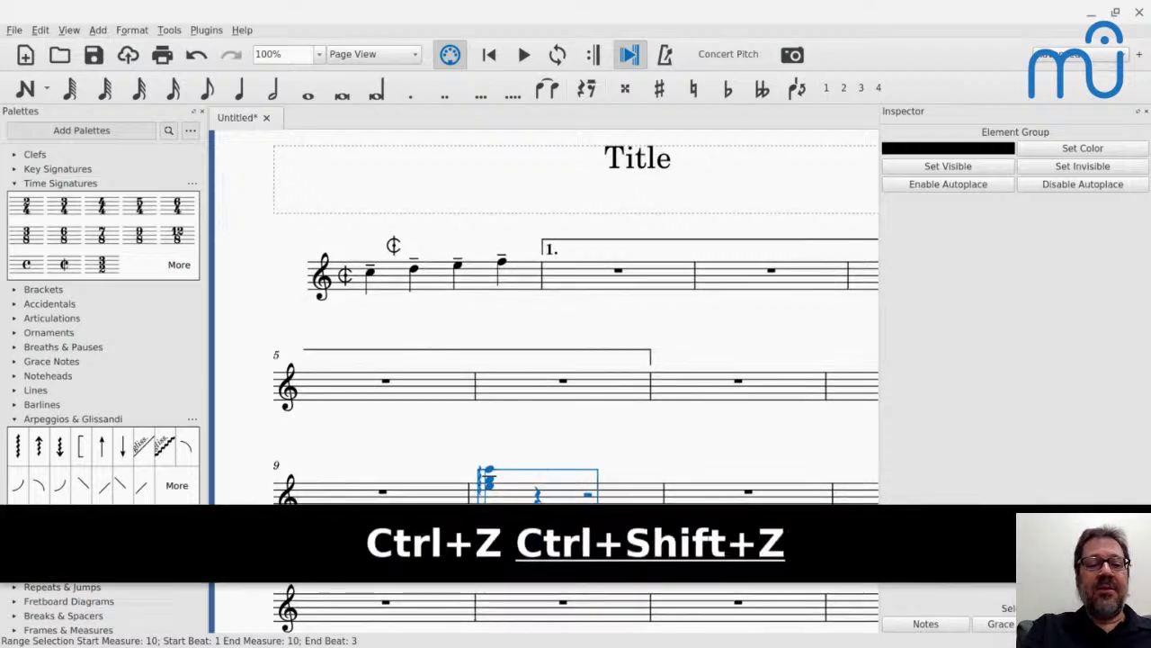
key(ctrl+z)
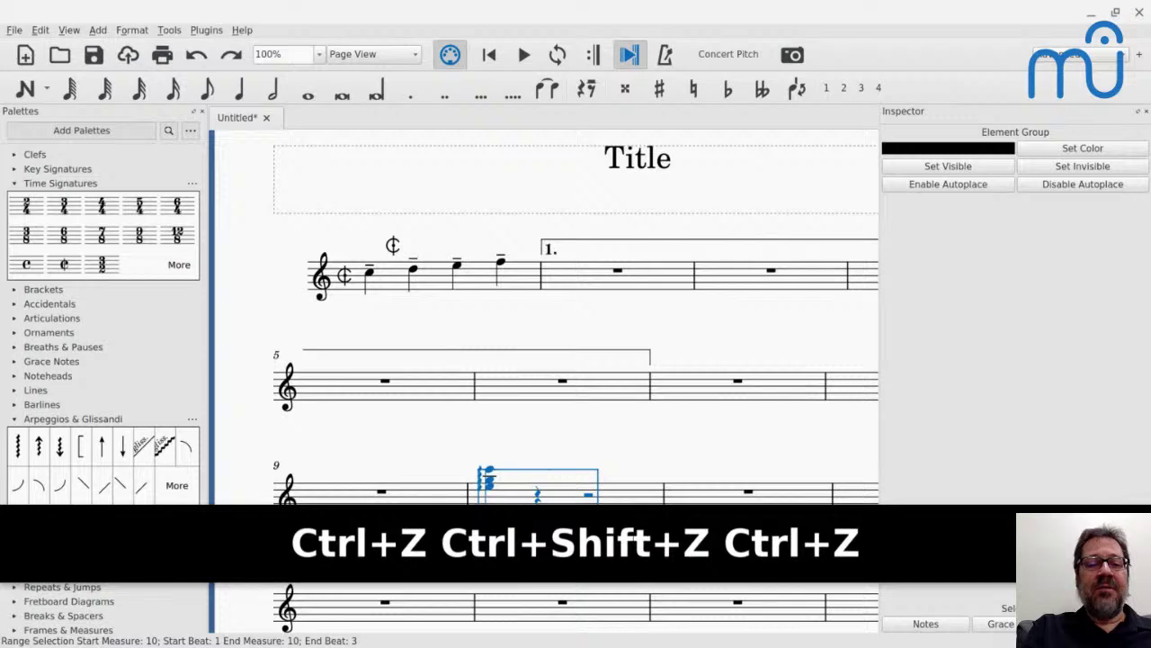
key(ctrl+shift+z)
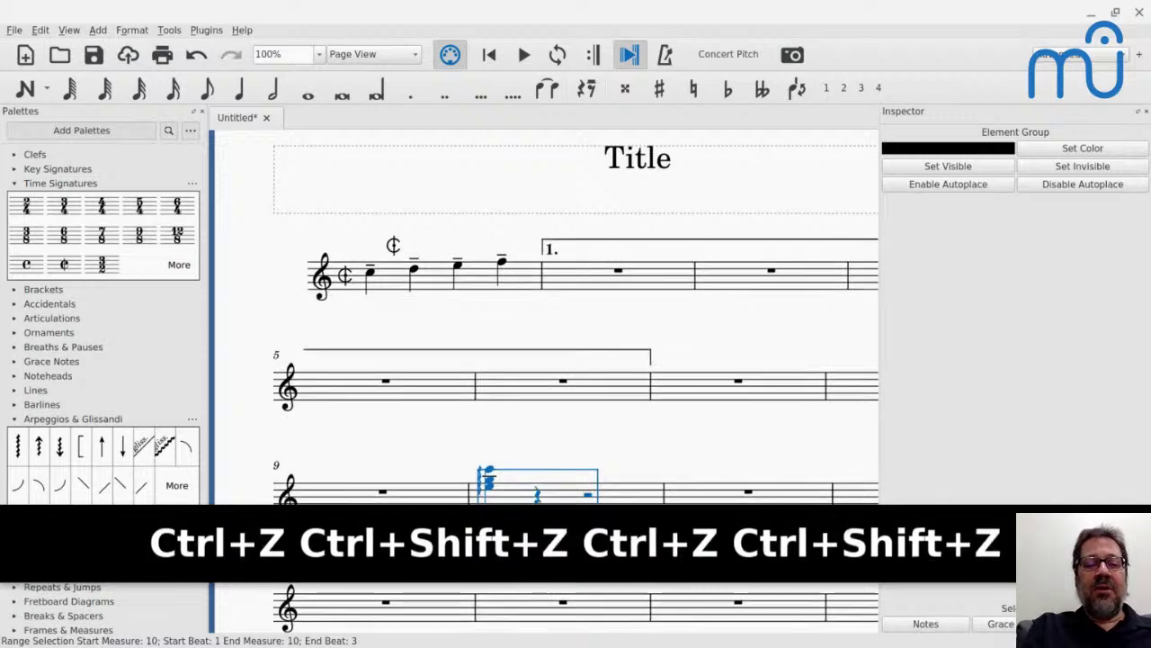
key(ctrl+shift+z)
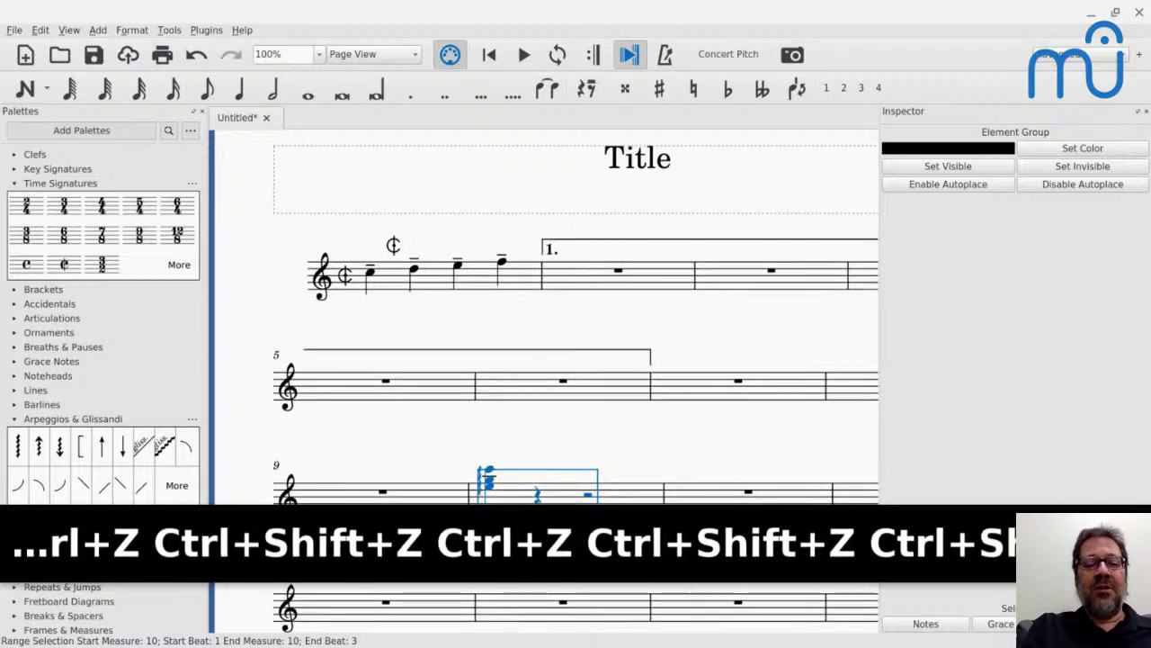
key(ctrl+z)
key(ctrl+shift+z)
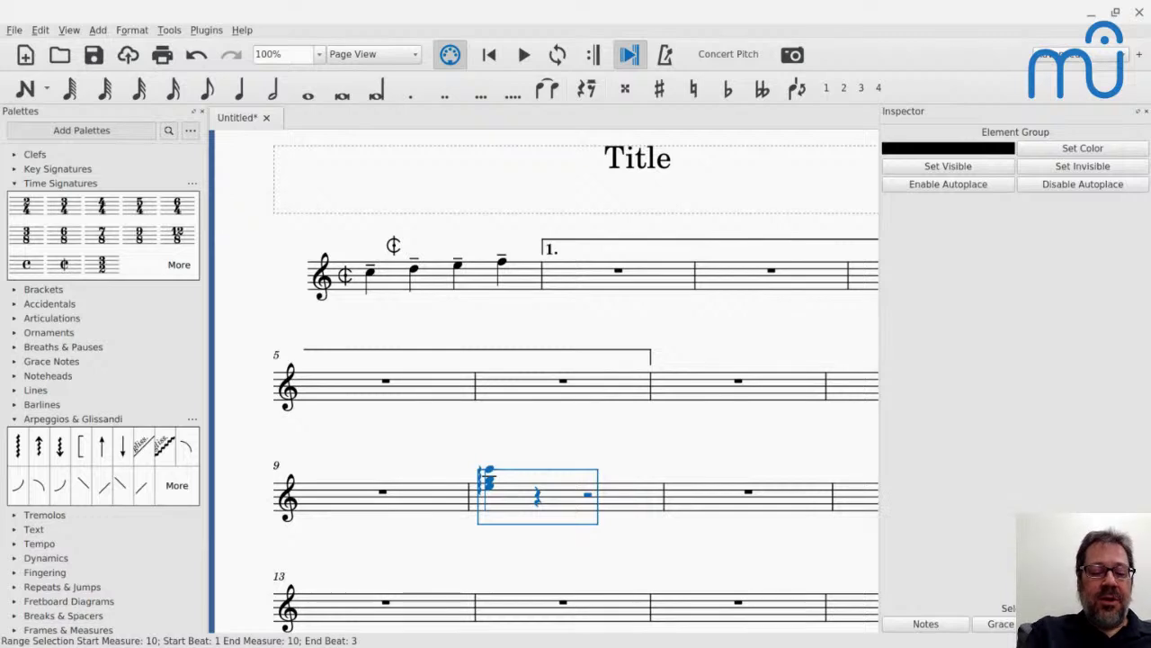
key(ctrl+shift+z)
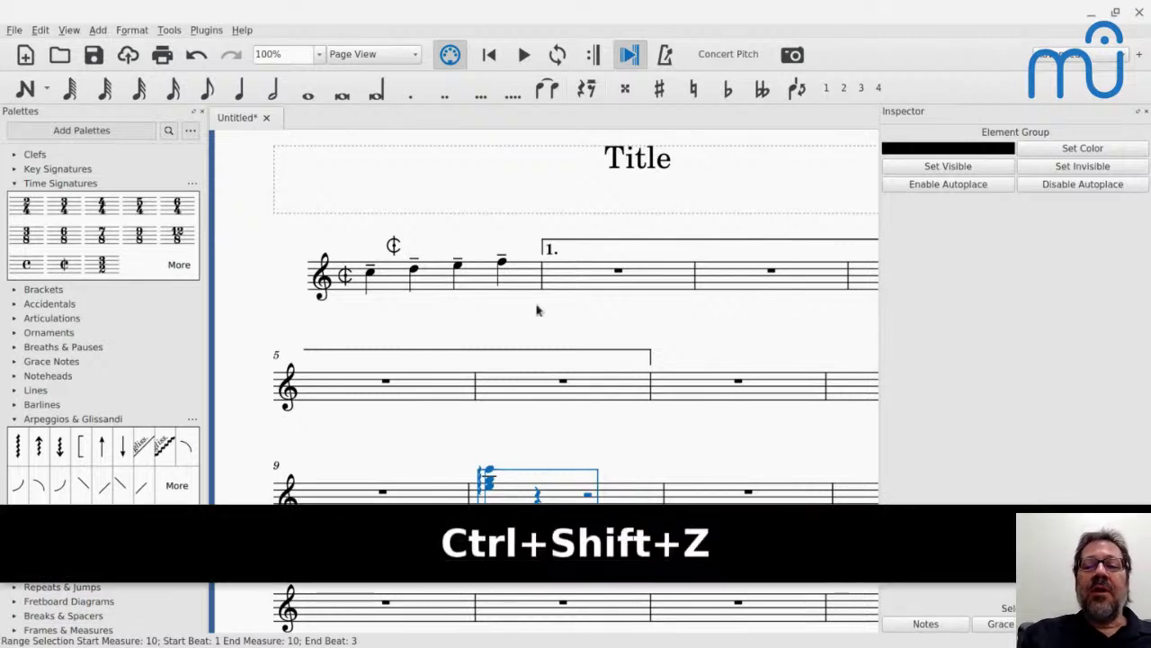
key(ctrl+z)
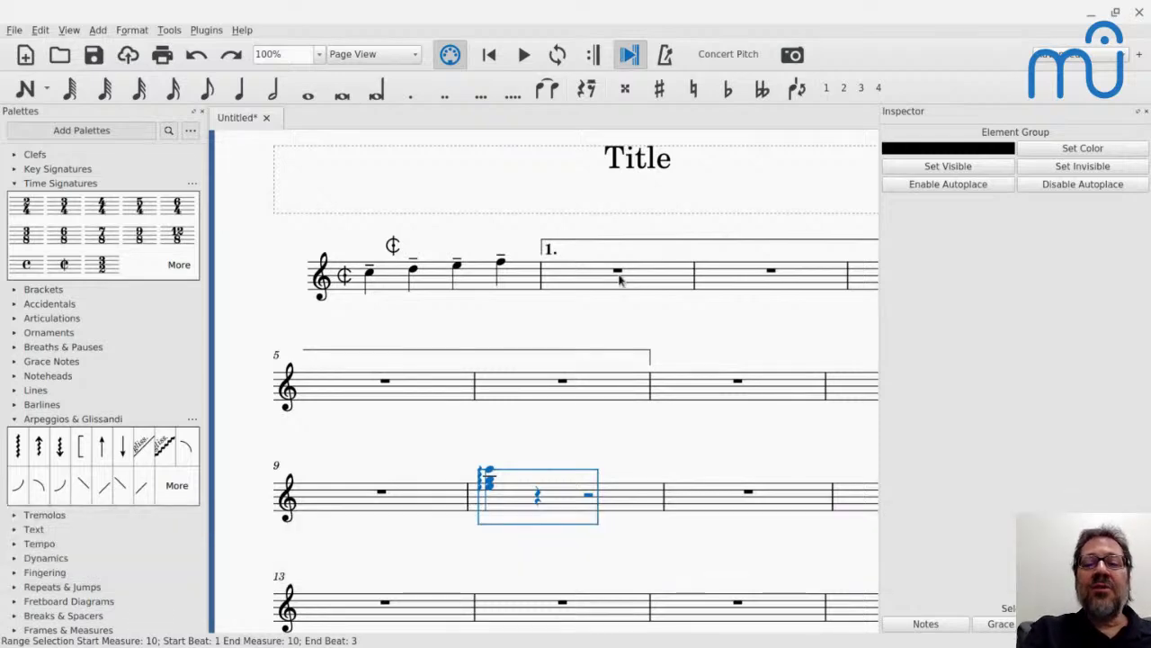
key(ctrl+shift+z)
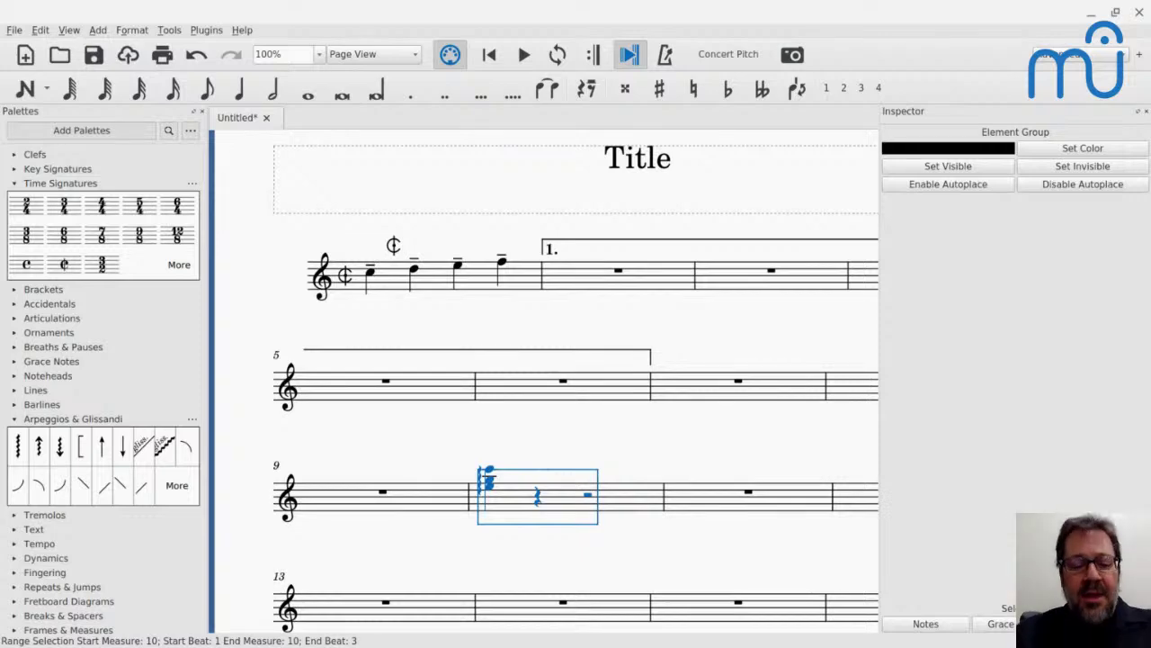
Step: Reopen the Master Palette and view the symbols in the Flags and Guitar subcategories
key(z)
key(z)
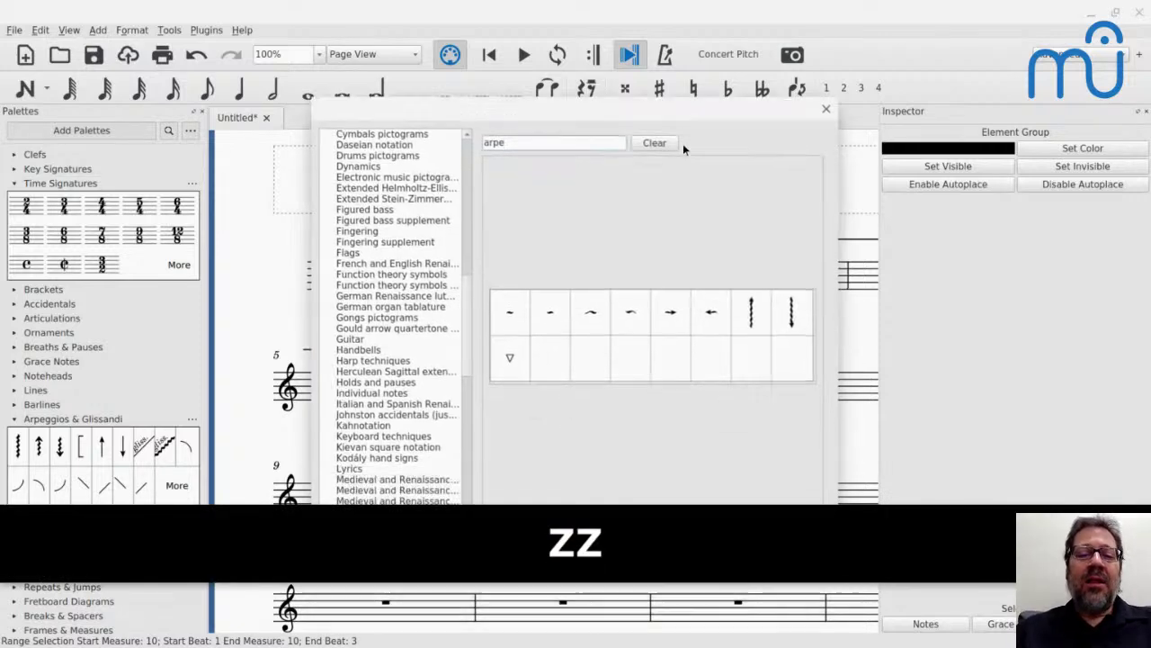
click(349, 240)
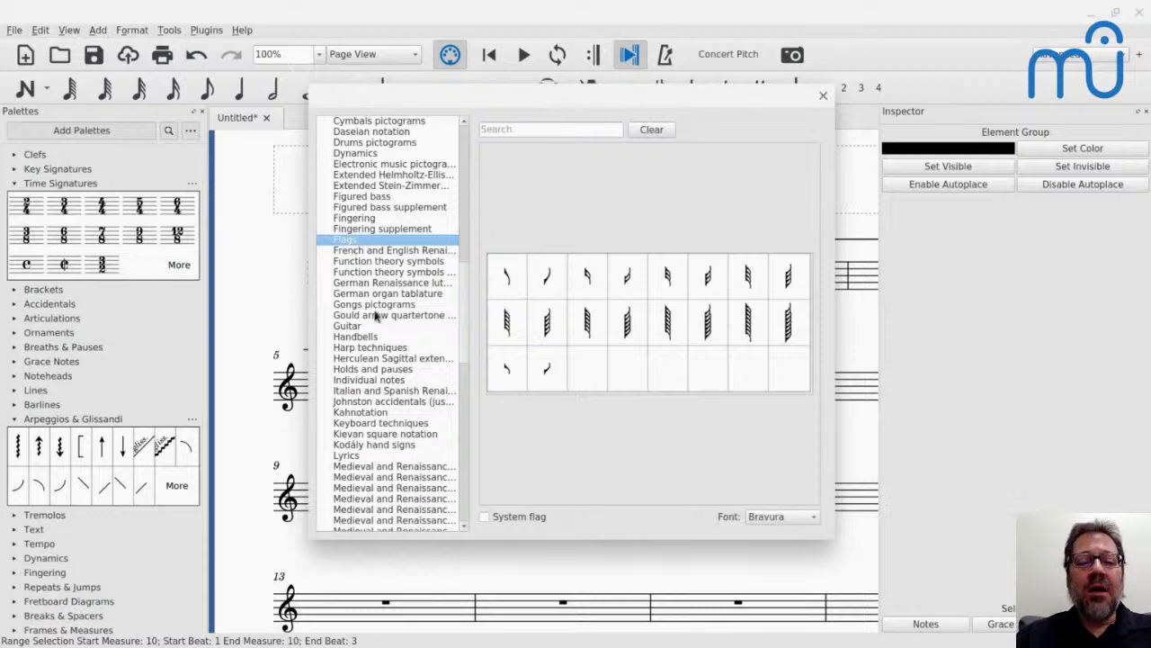
click(376, 327)
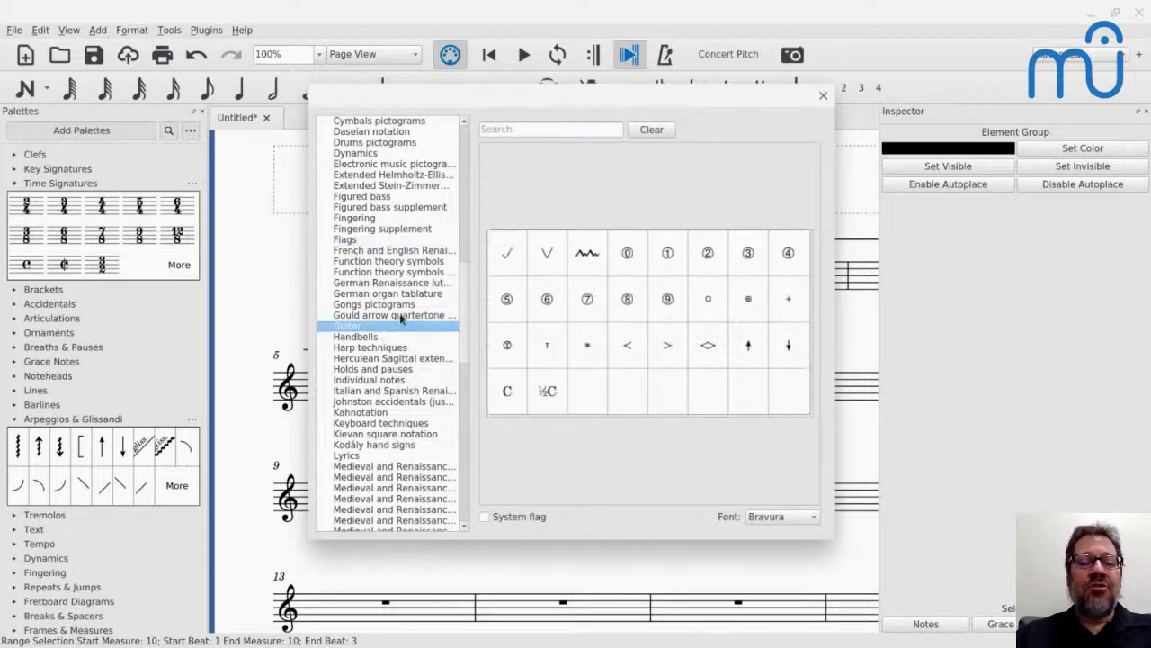
Step: Browse several of the Medieval and Renaissance symbol subcategories in the Master Palette
scroll(365, 371, down, 6)
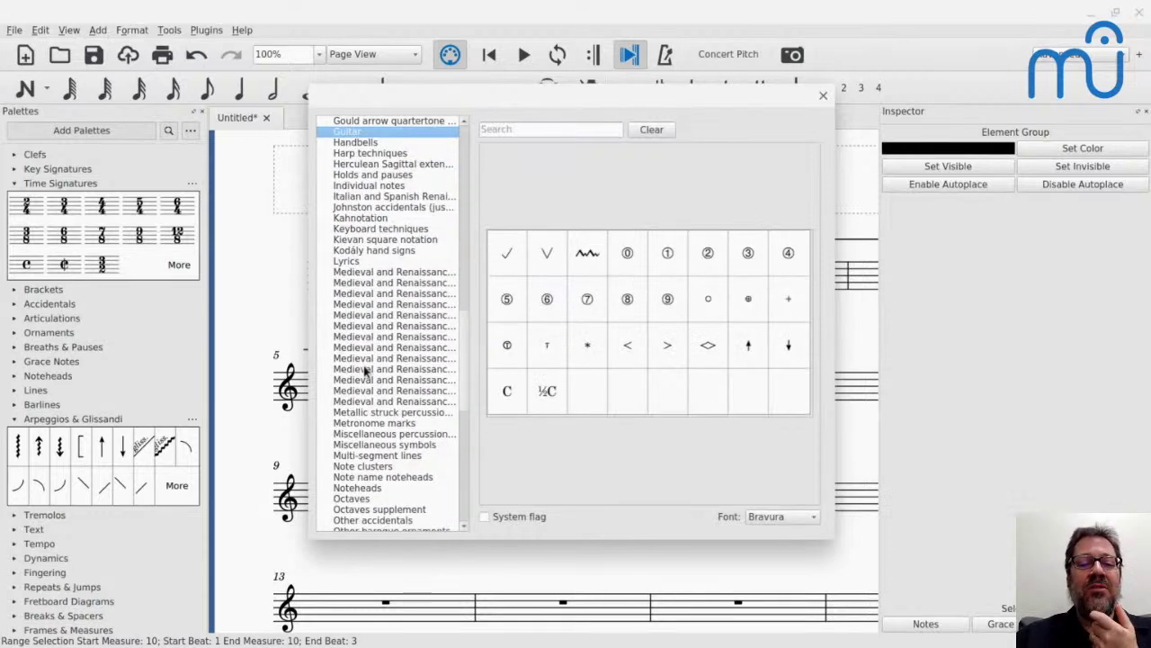
click(364, 367)
click(362, 359)
key(Up)
key(Up)
key(Up)
key(Up)
key(Up)
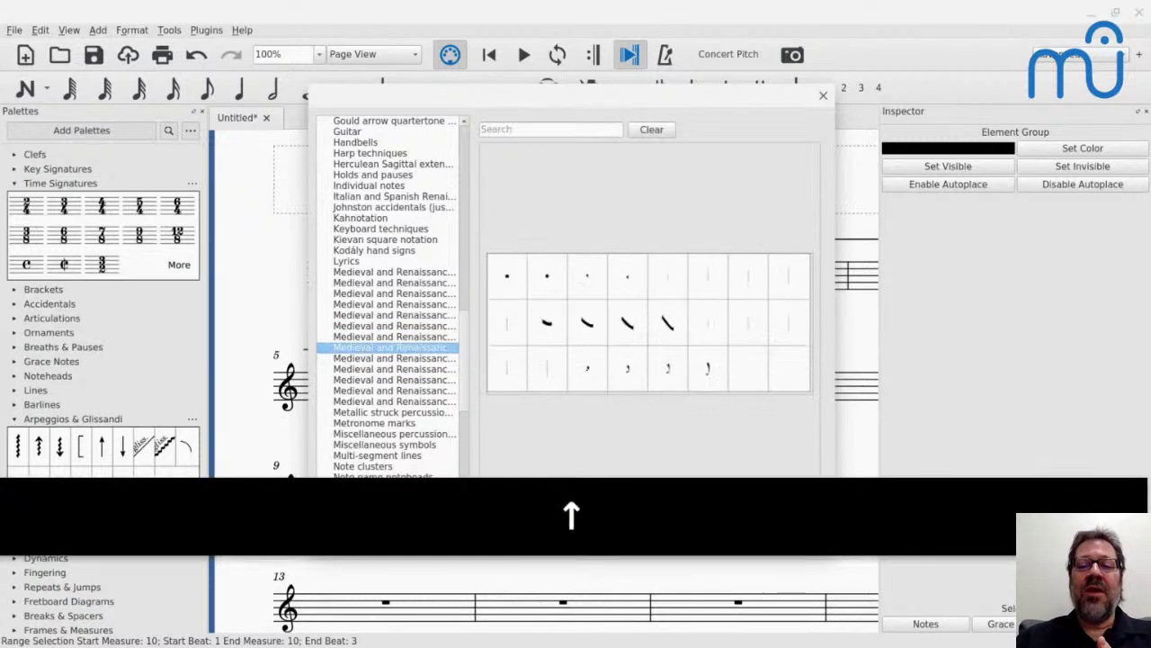
key(Up)
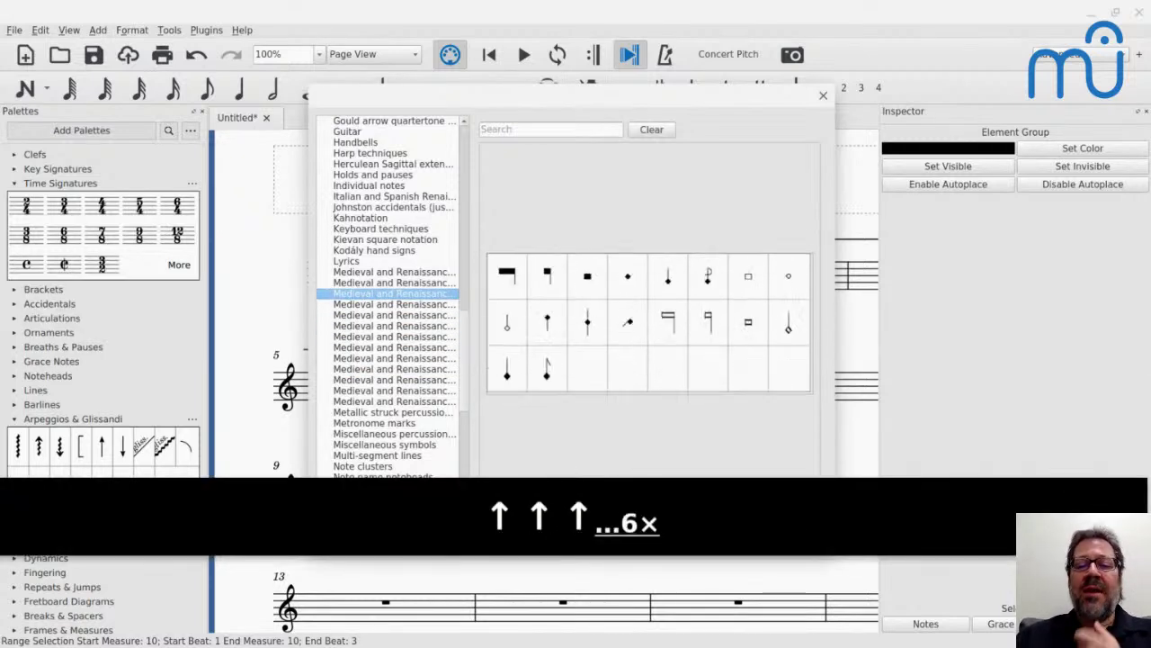
key(Down)
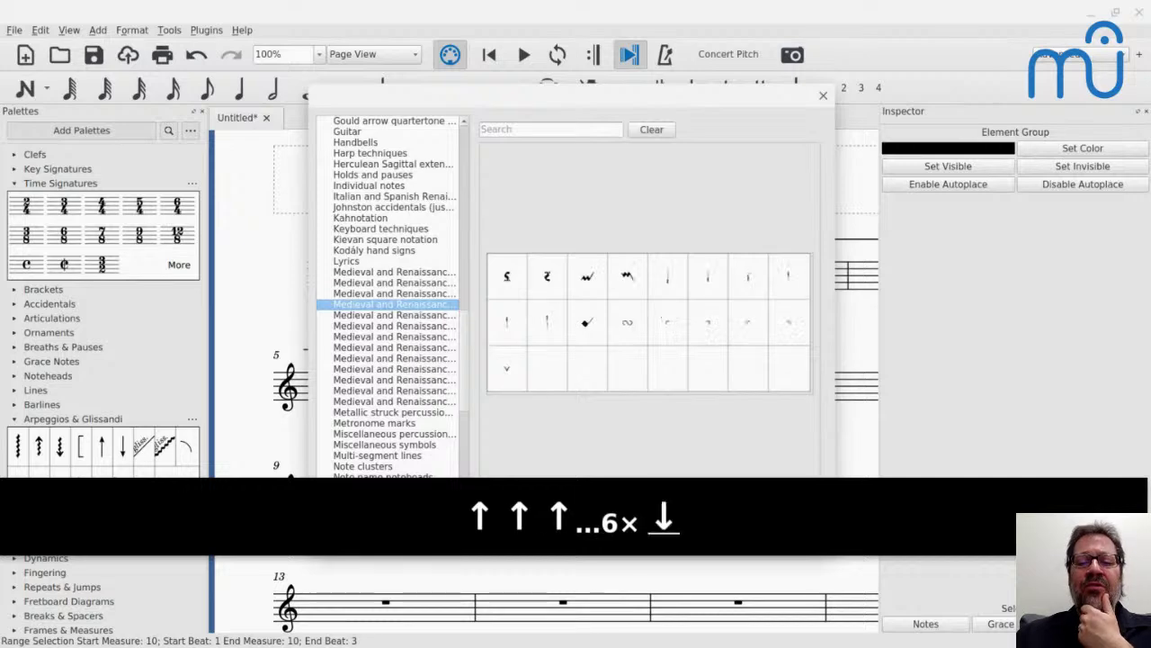
Step: Switch to the MLA 2021 presentation in Google Slides, start presenting it and go to the Early Music Notation slide
key(alt+Tab)
key(alt+Tab)
key(alt+Tab)
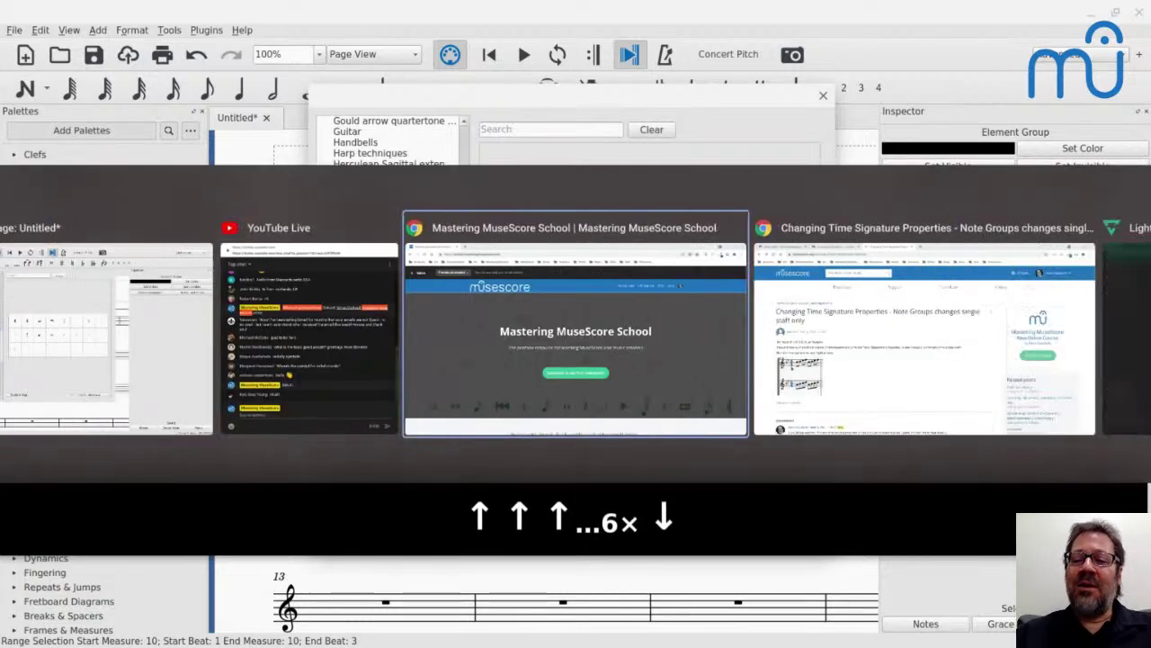
key(alt+Tab)
key(alt+Tab)
key(alt+Tab)
key(alt+Tab)
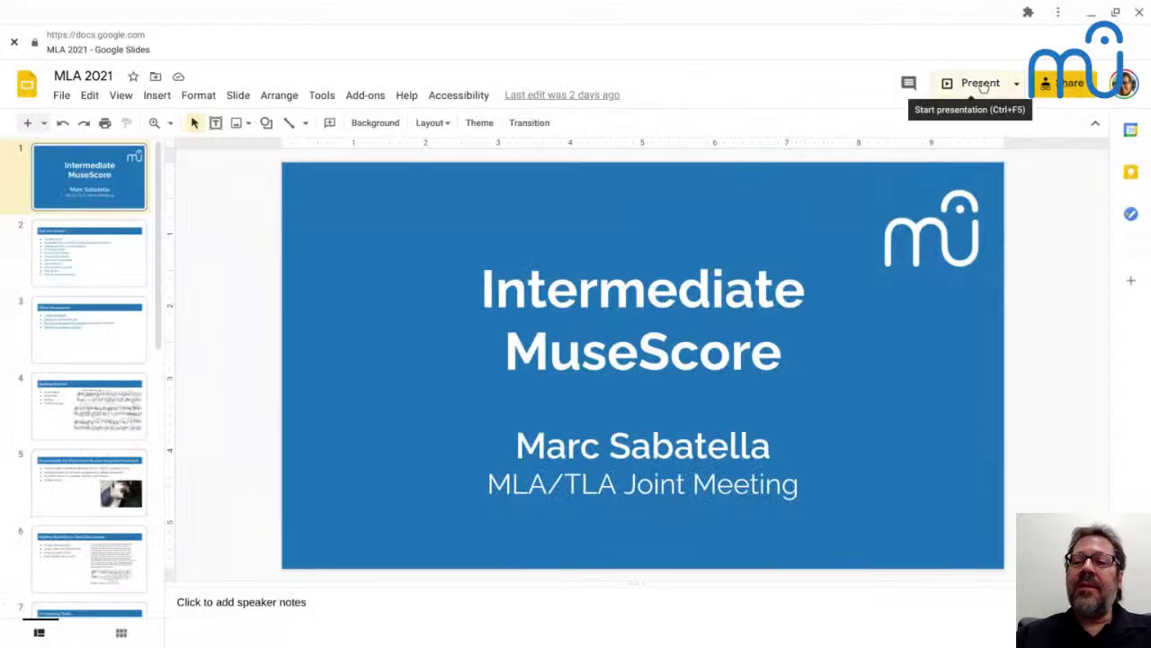
click(981, 84)
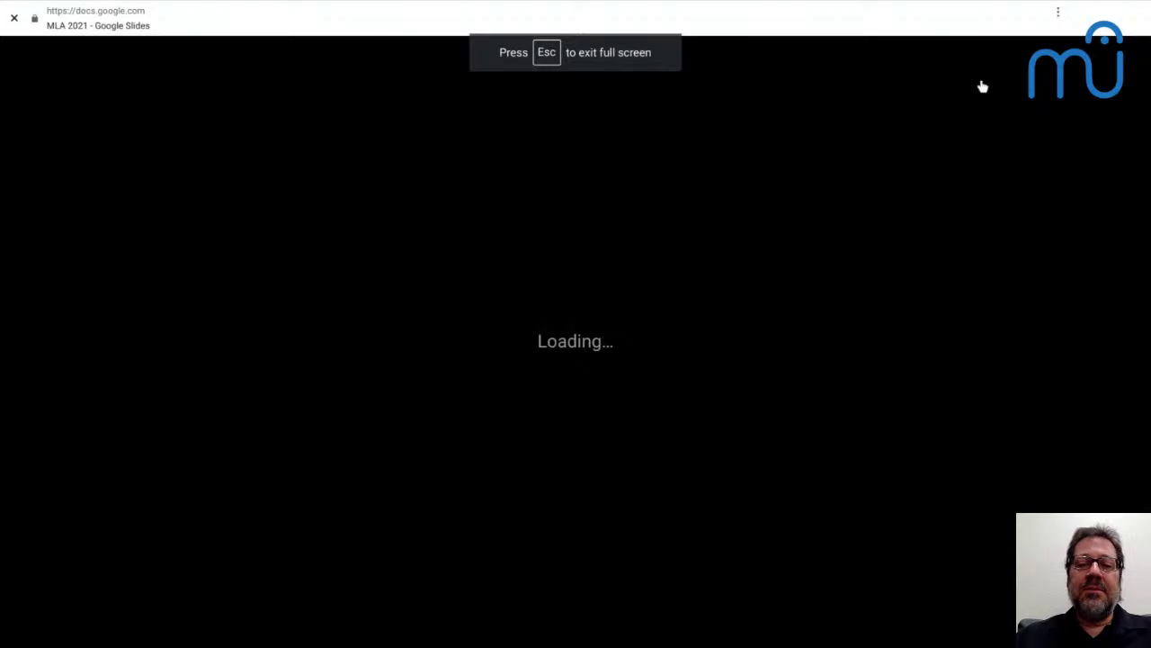
key(Right)
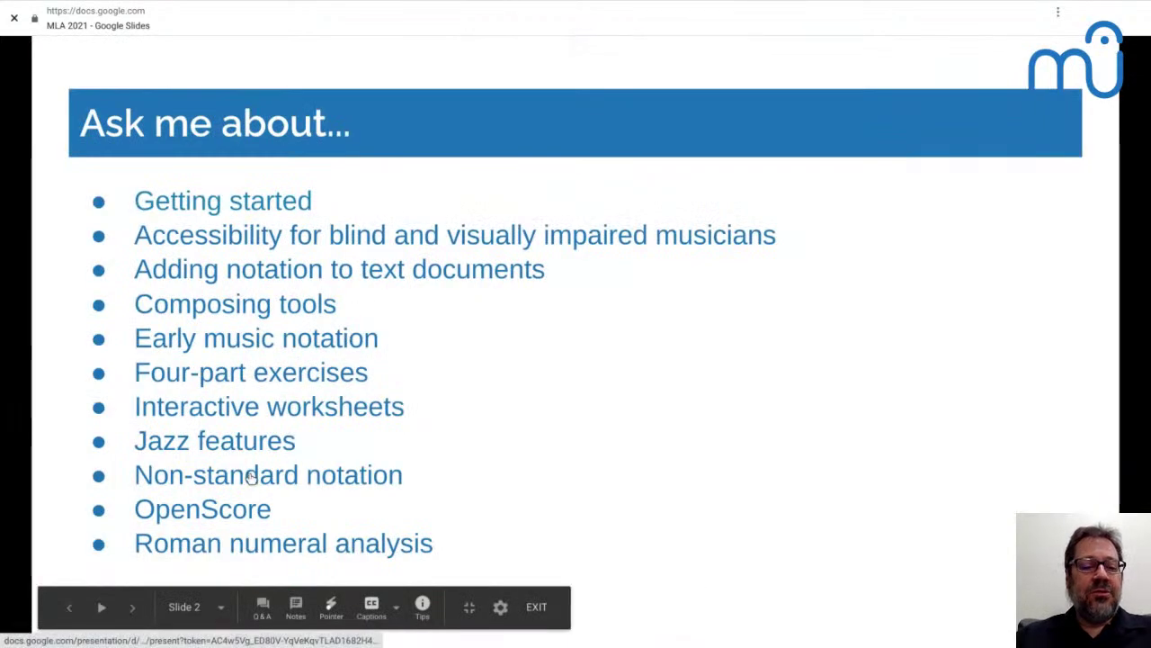
click(191, 350)
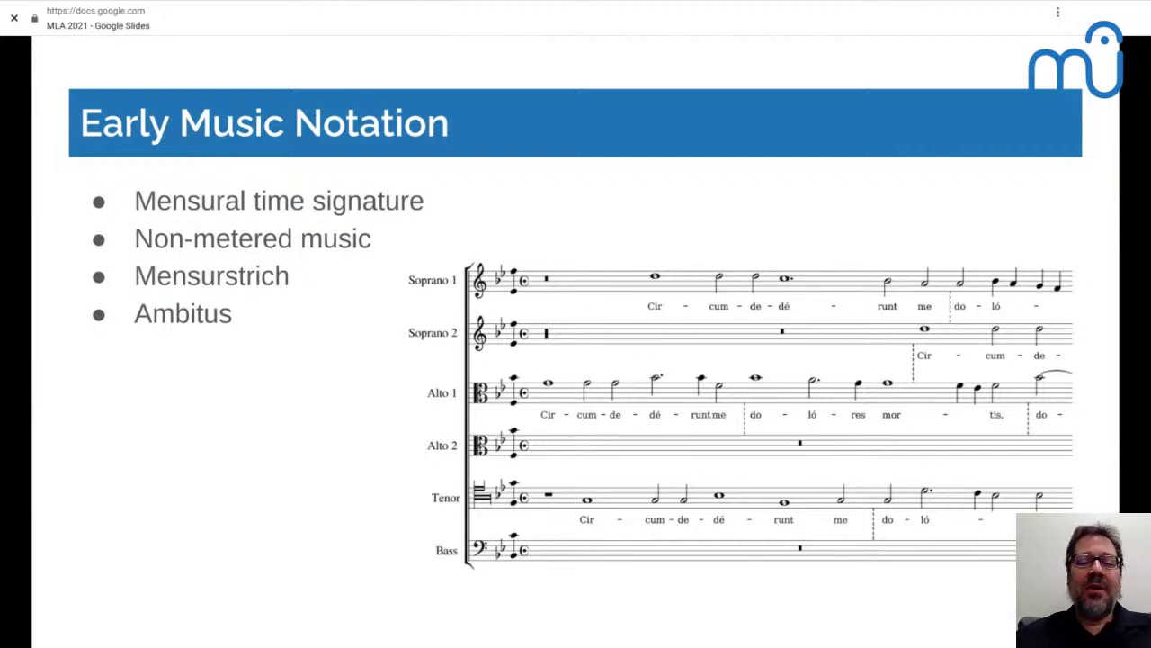
Step: Page forward and back through the slides neighbouring Early Music Notation
key(Right)
key(Left)
key(Left)
key(Left)
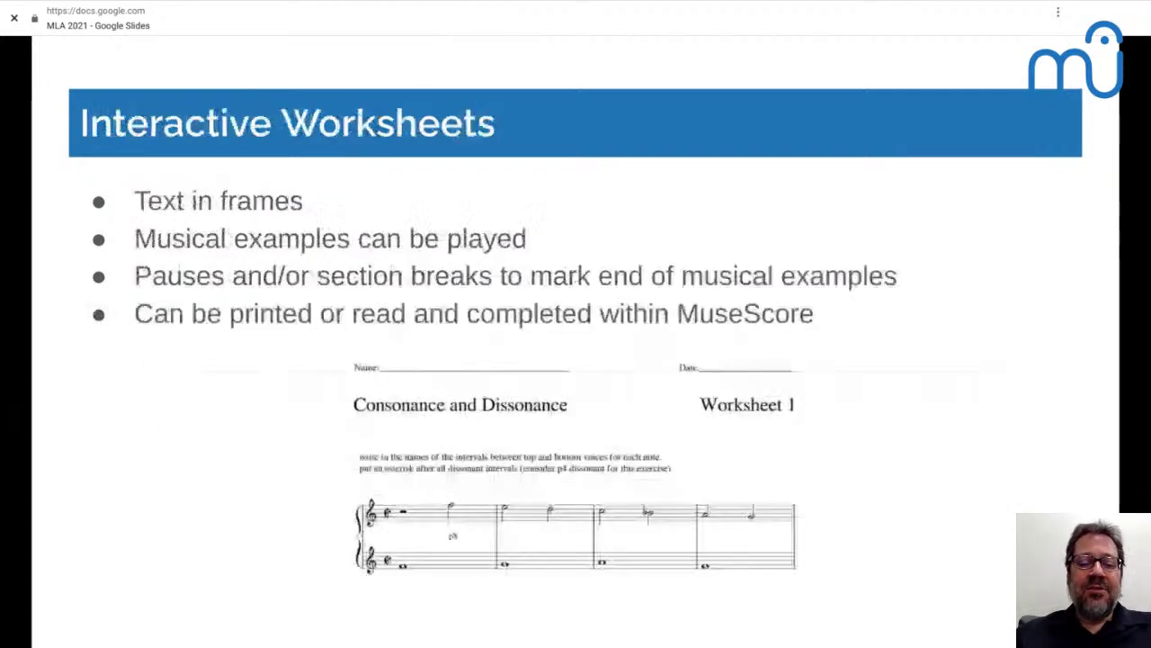
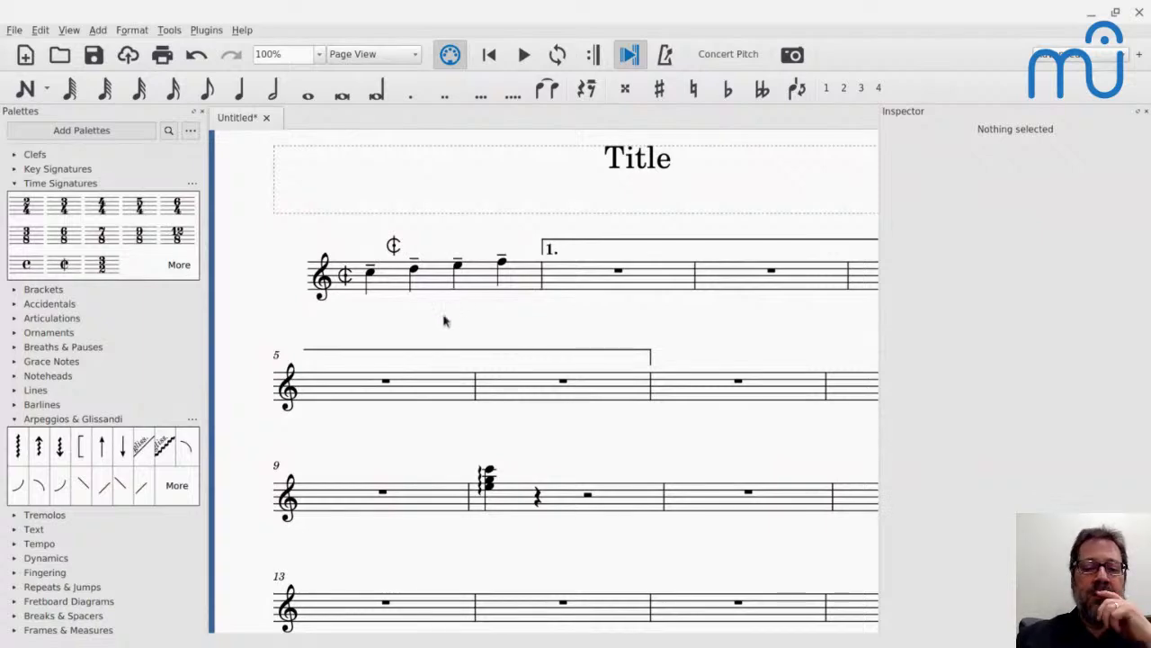
Step: Open early-music.mscz, schenker.mscz and non-standard.mscz from the Scores/Education folder in MuseScore and look over the non-standard score
key(ctrl+o)
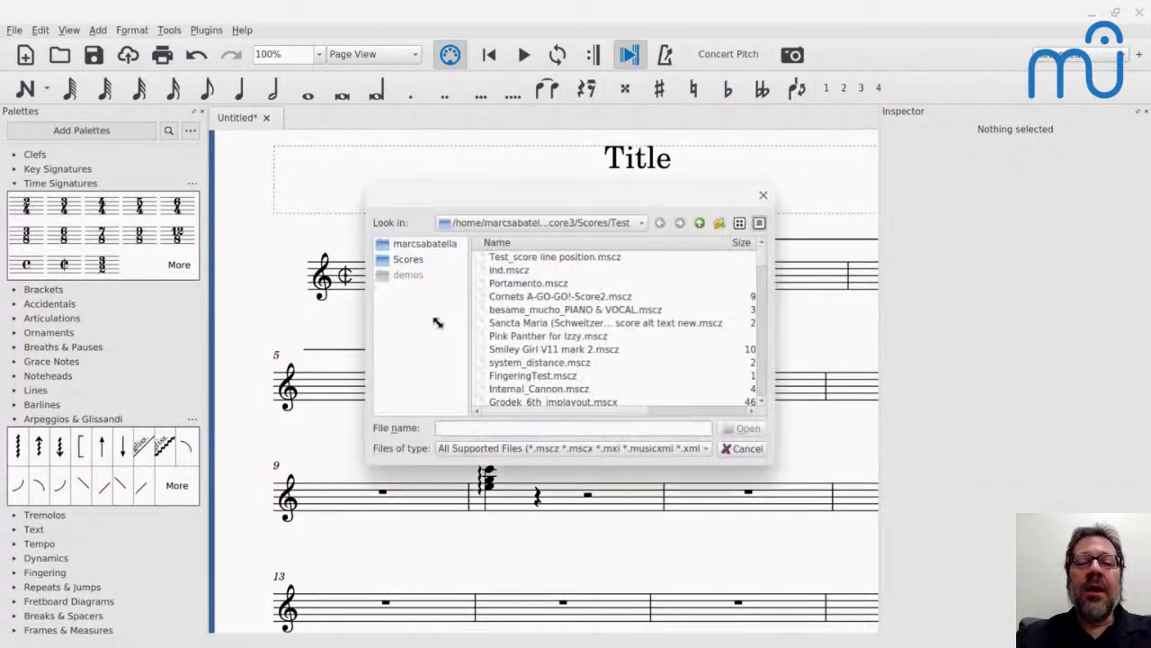
click(397, 262)
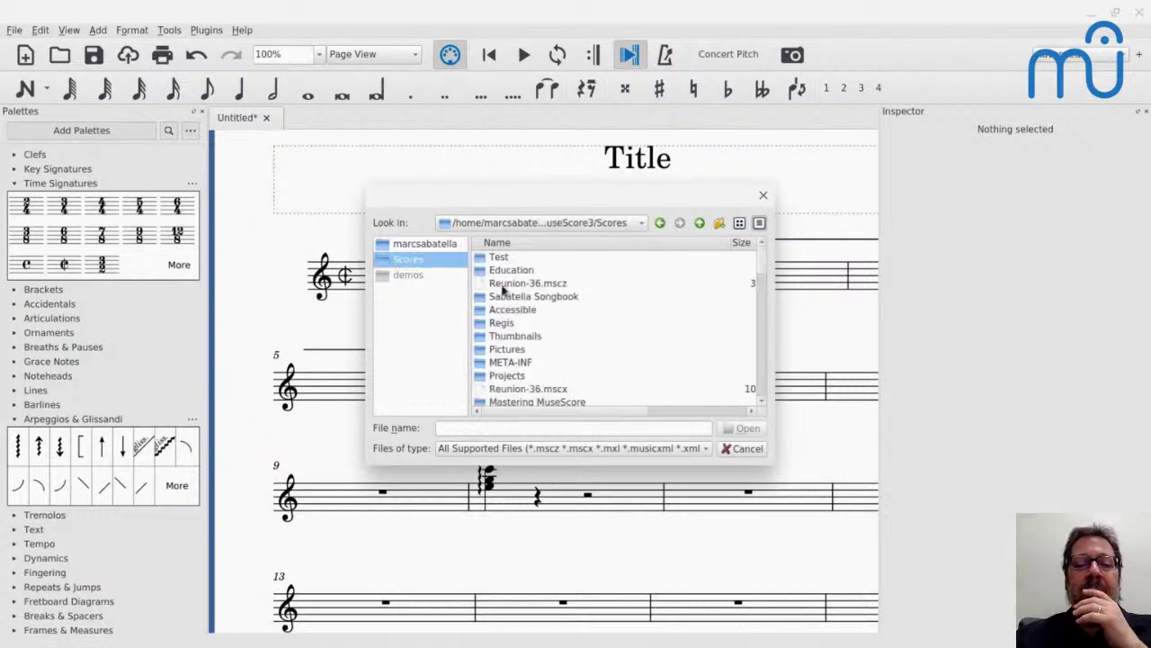
double_click(511, 269)
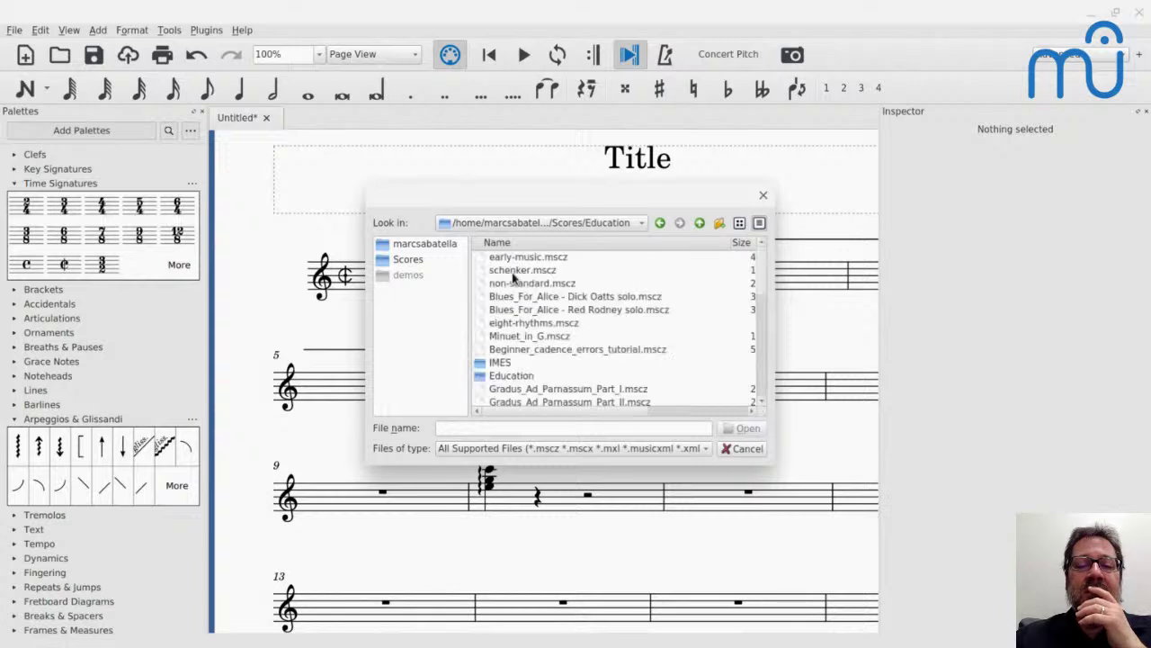
click(506, 262)
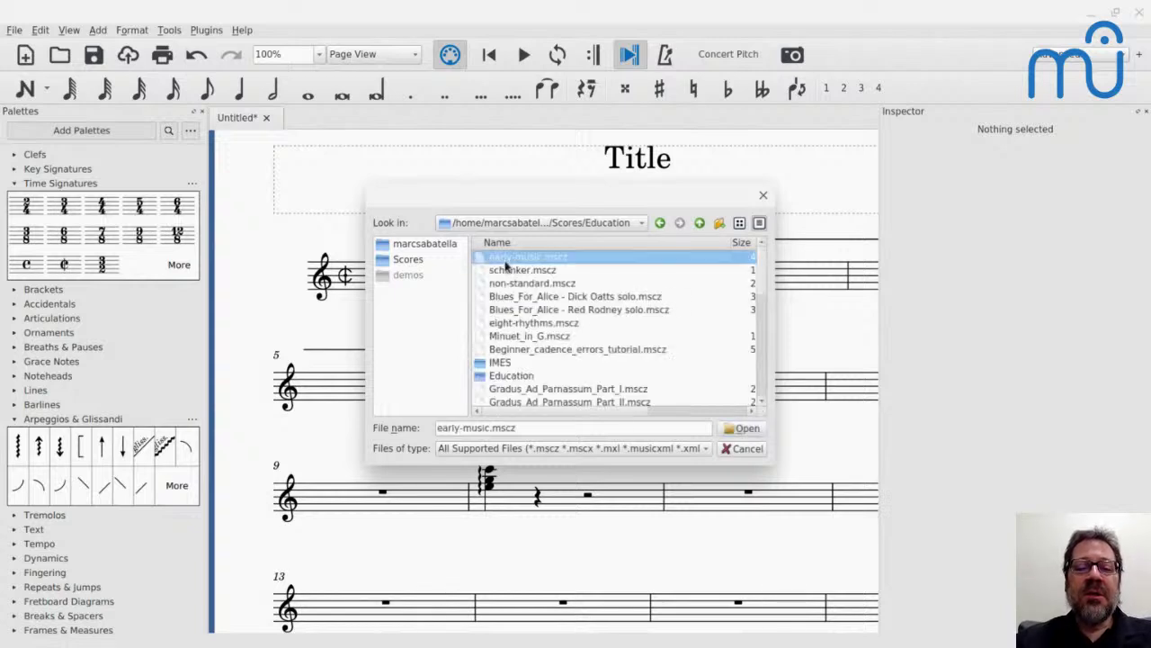
key(shift+Down)
key(shift+Down)
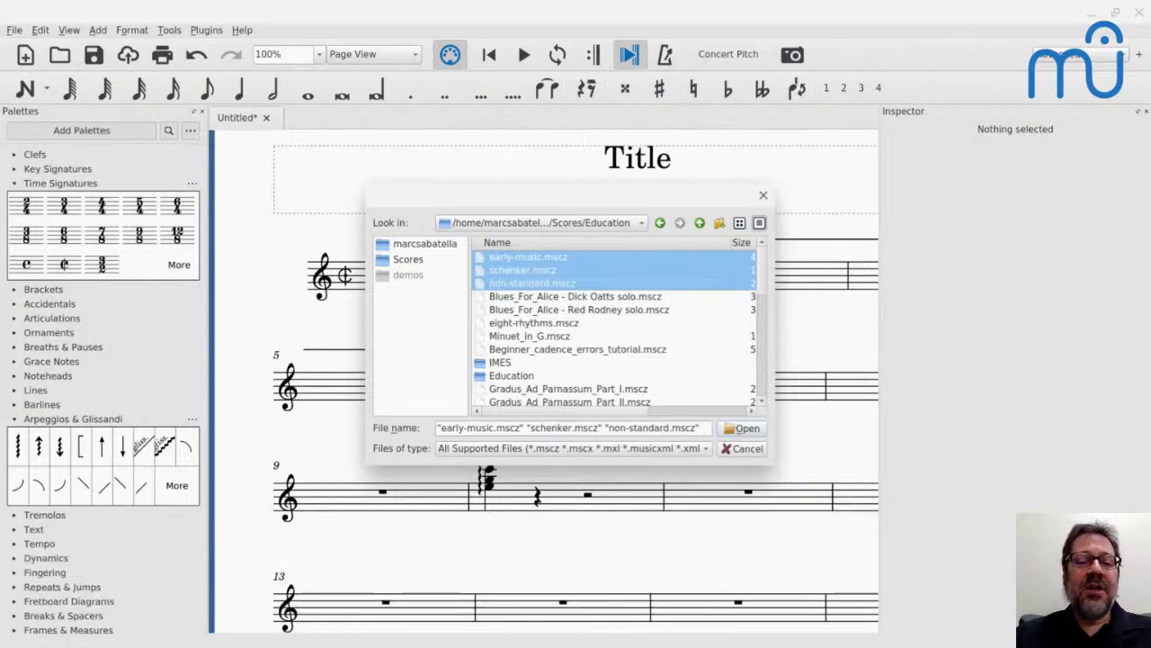
key(Return)
key(Return)
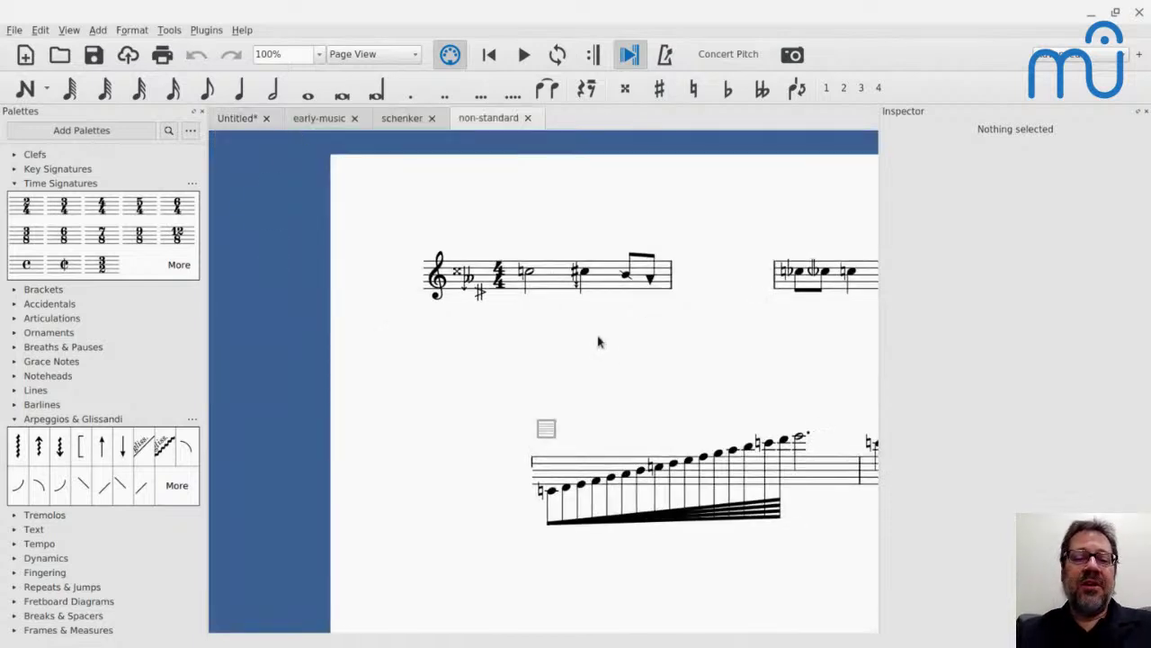
drag(598, 342, 418, 329)
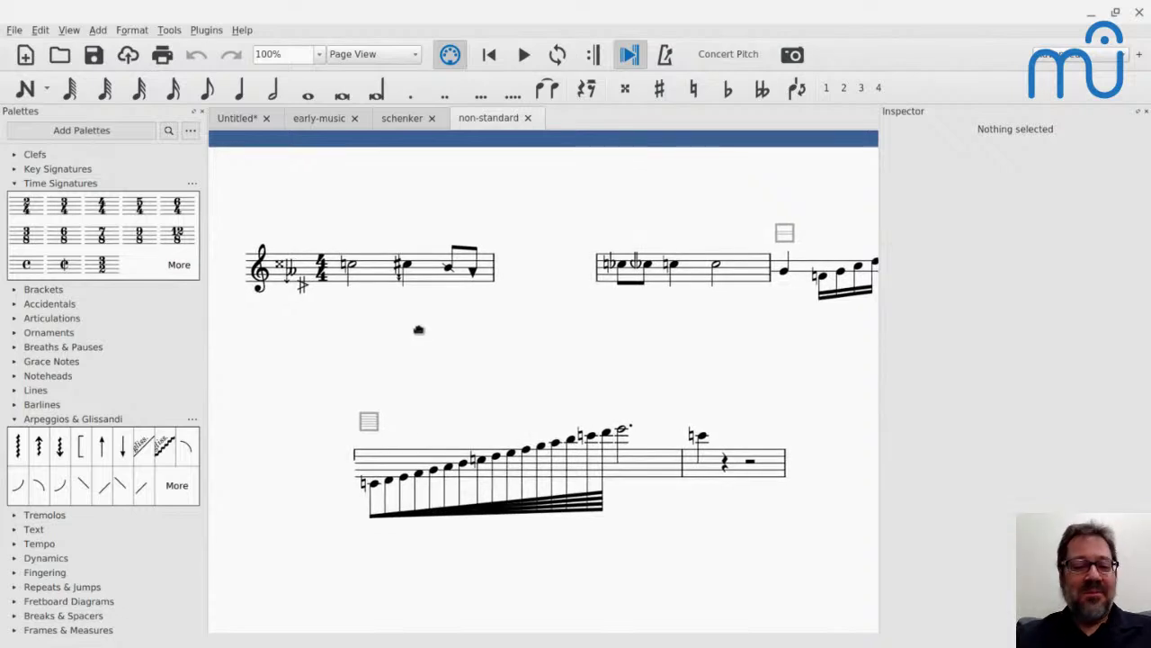
scroll(557, 344, down, 2)
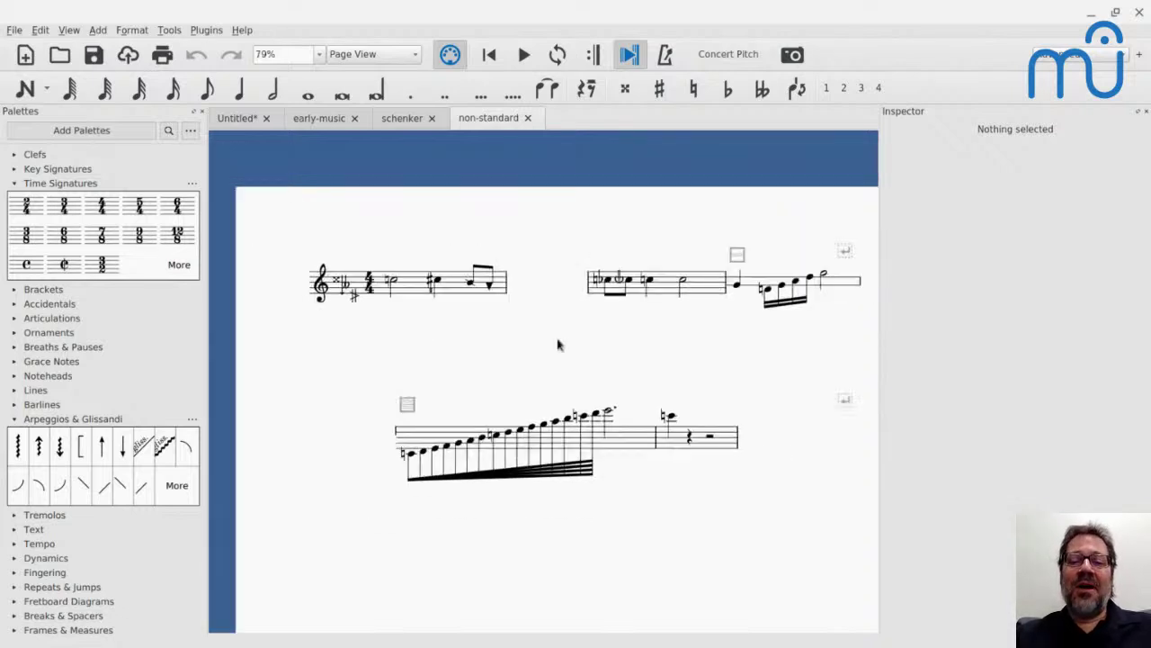
scroll(557, 345, up, 1)
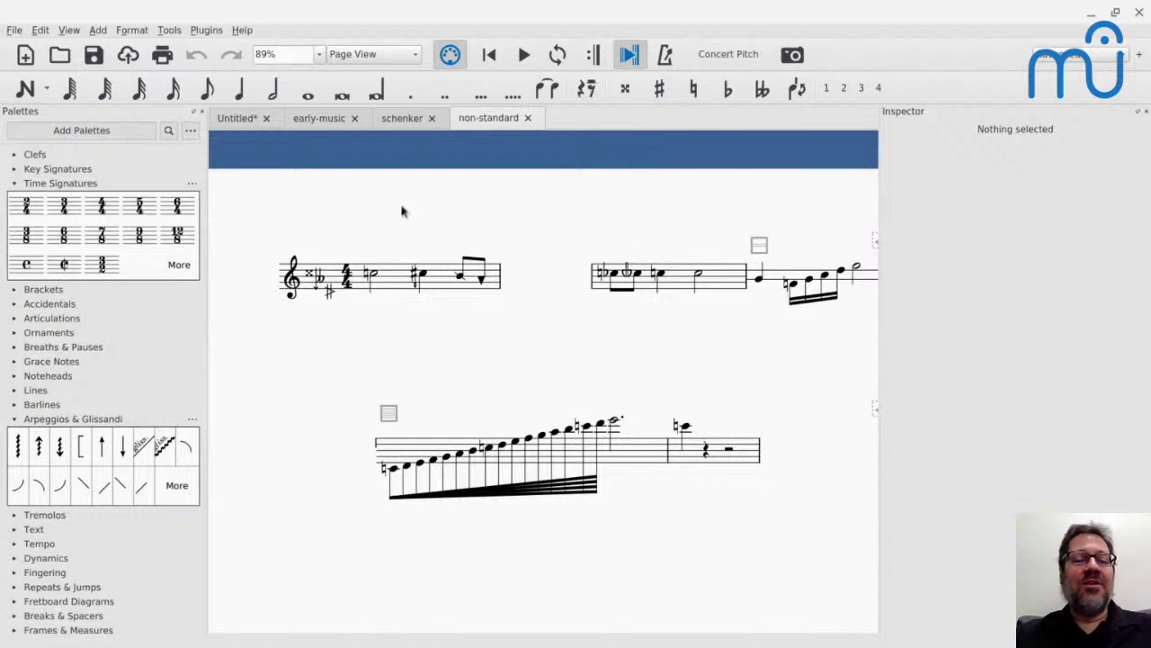
Step: In the early-music score, view the Time Signature Properties of the Soprano 1 mensural time signature and close them without changes
click(316, 119)
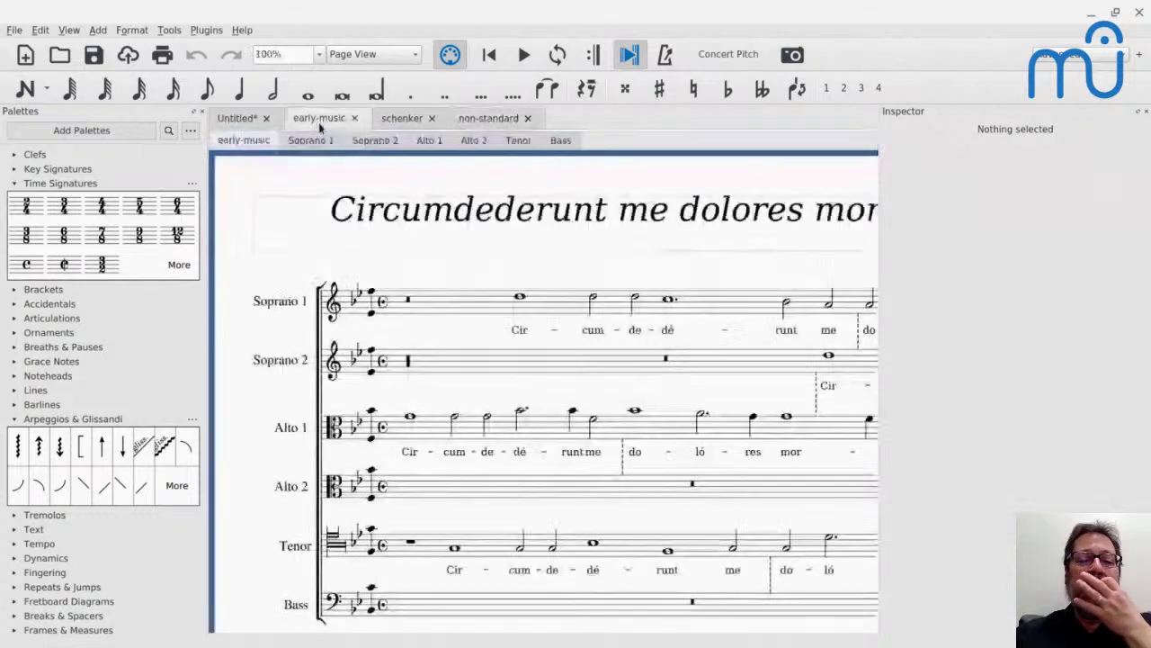
click(382, 306)
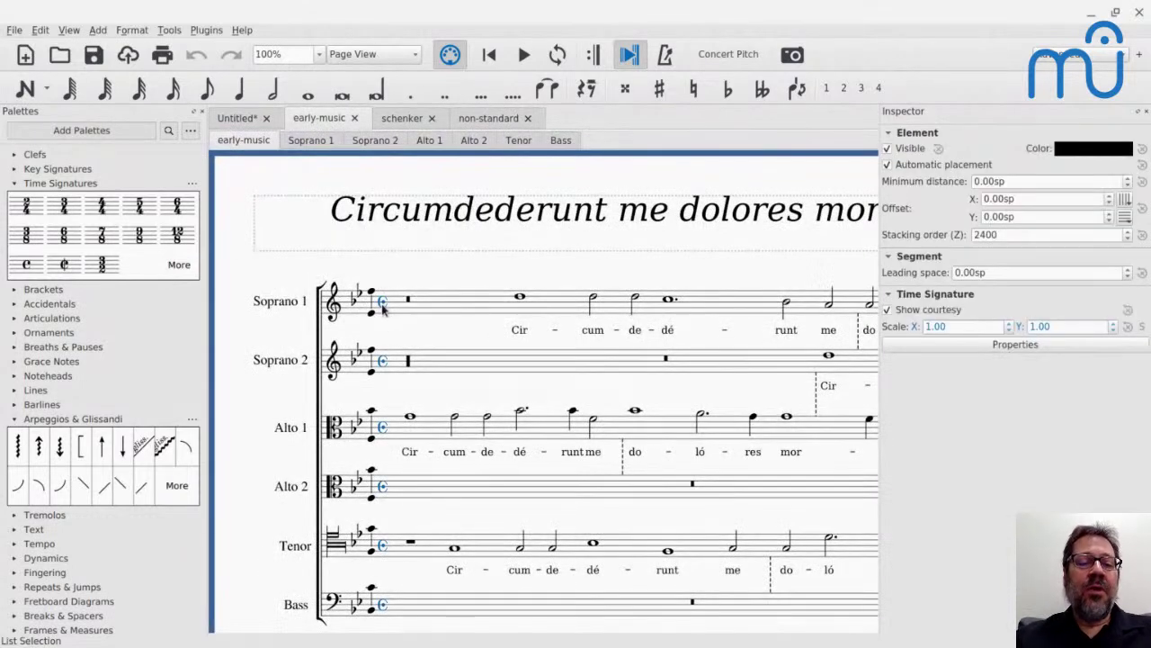
right_click(382, 307)
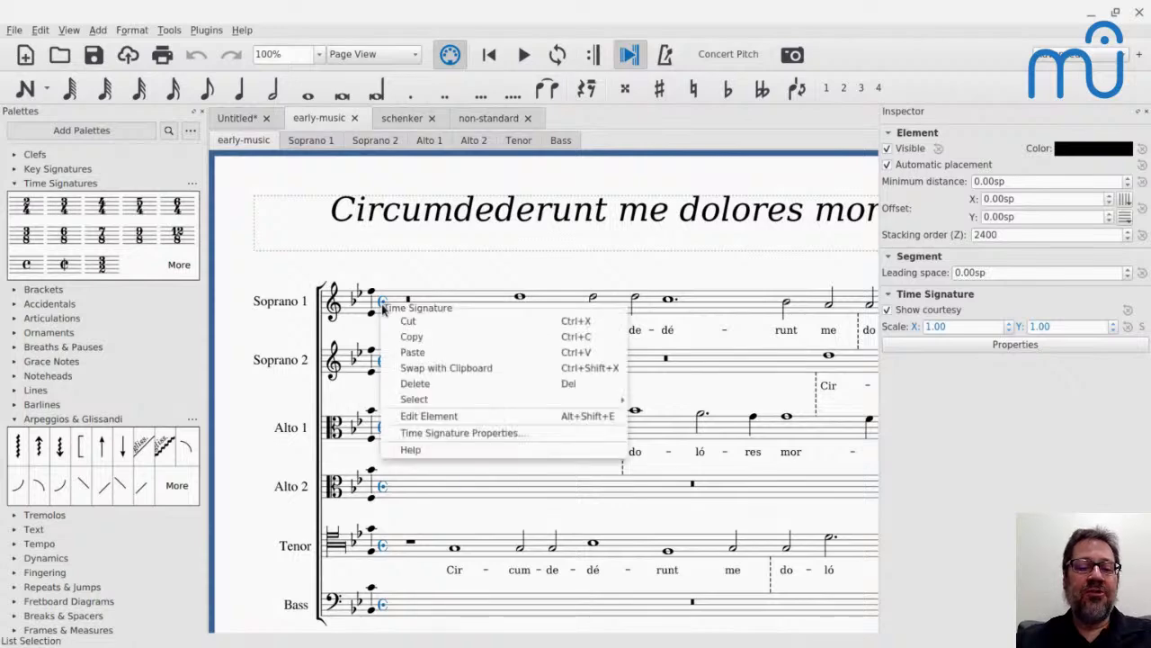
click(459, 433)
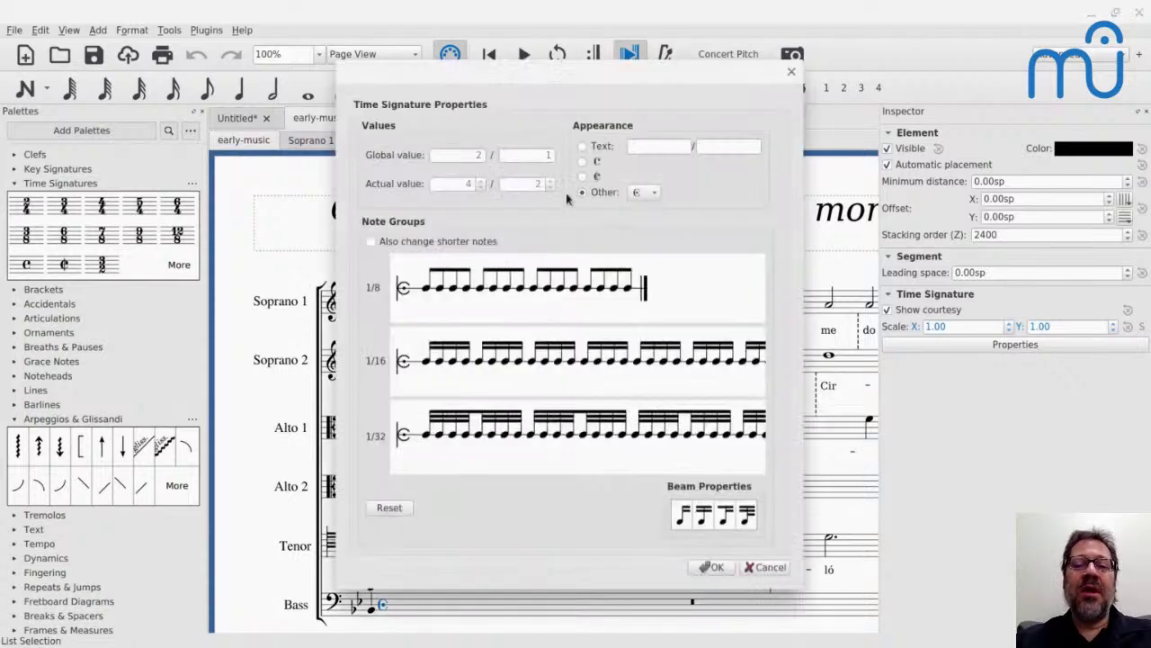
key(Escape)
key(Escape)
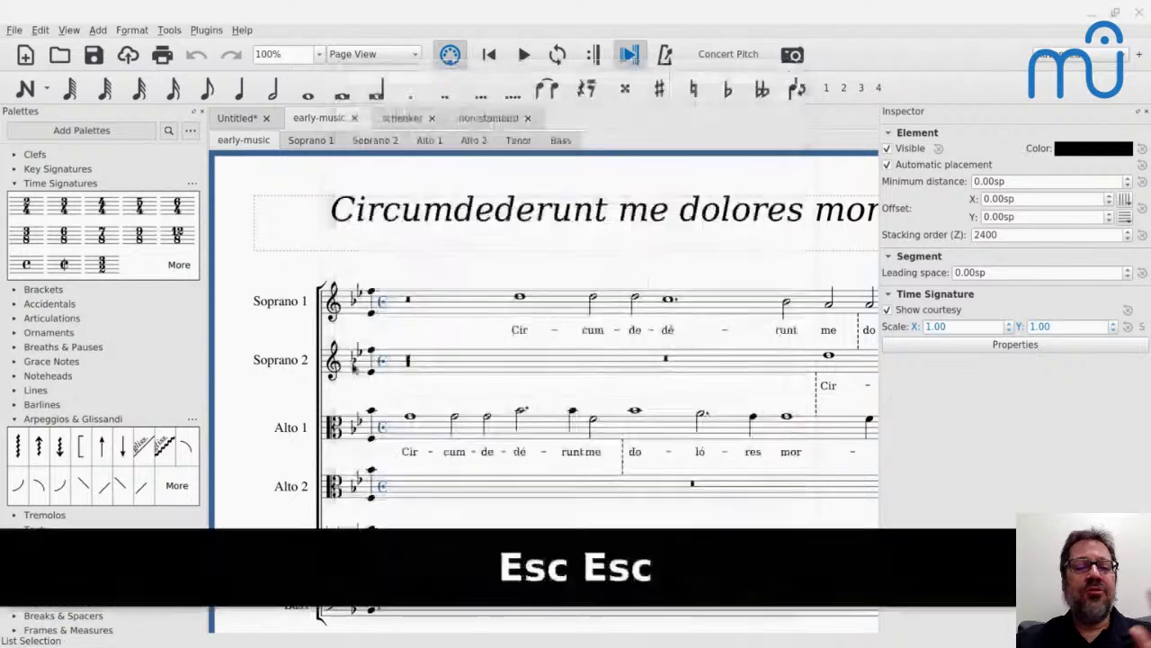
Step: Select the Soprano 1 ambitus, then collapse the Arpeggios & Glissandi and Time Signatures palettes and expand the Lines palette
click(373, 315)
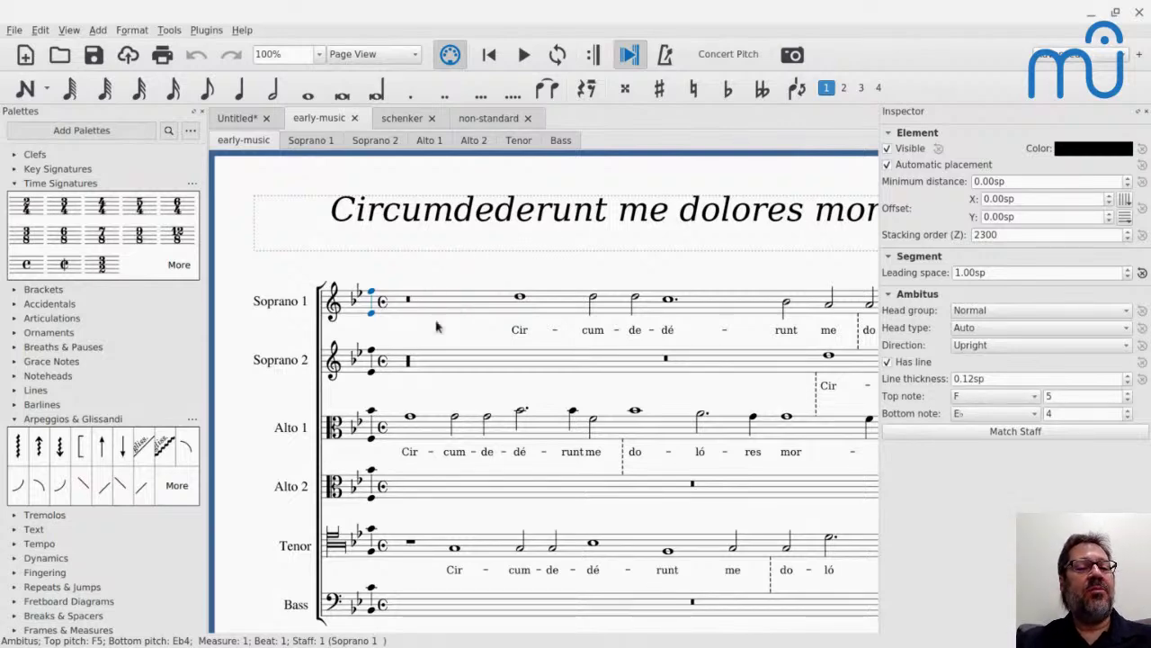
click(13, 420)
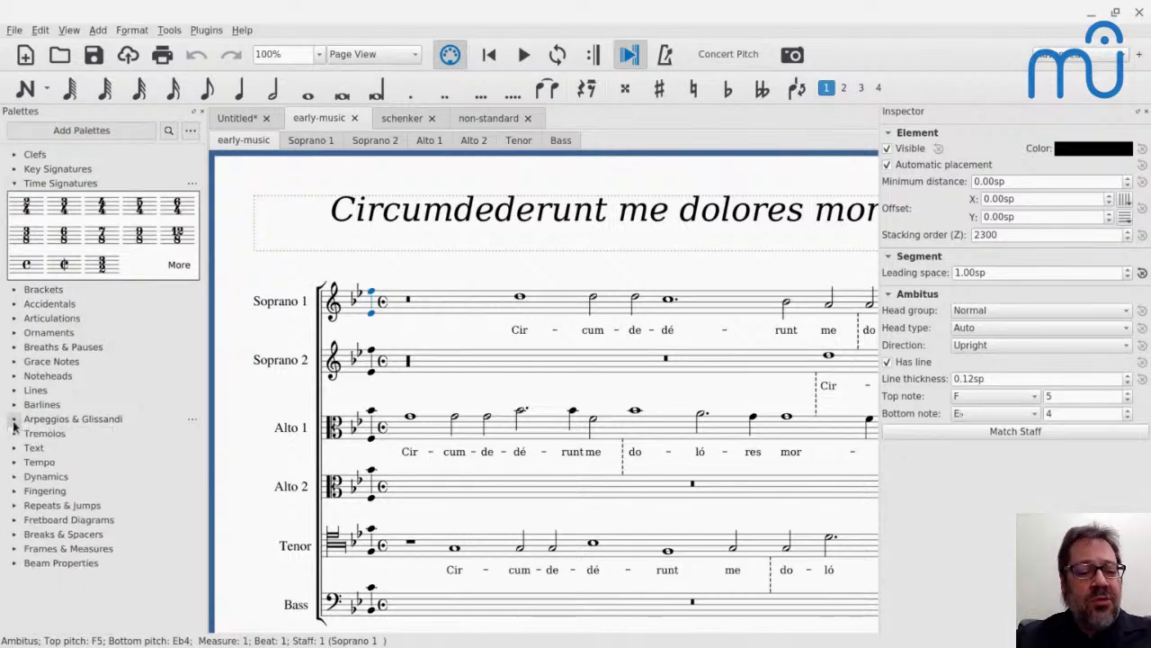
click(13, 183)
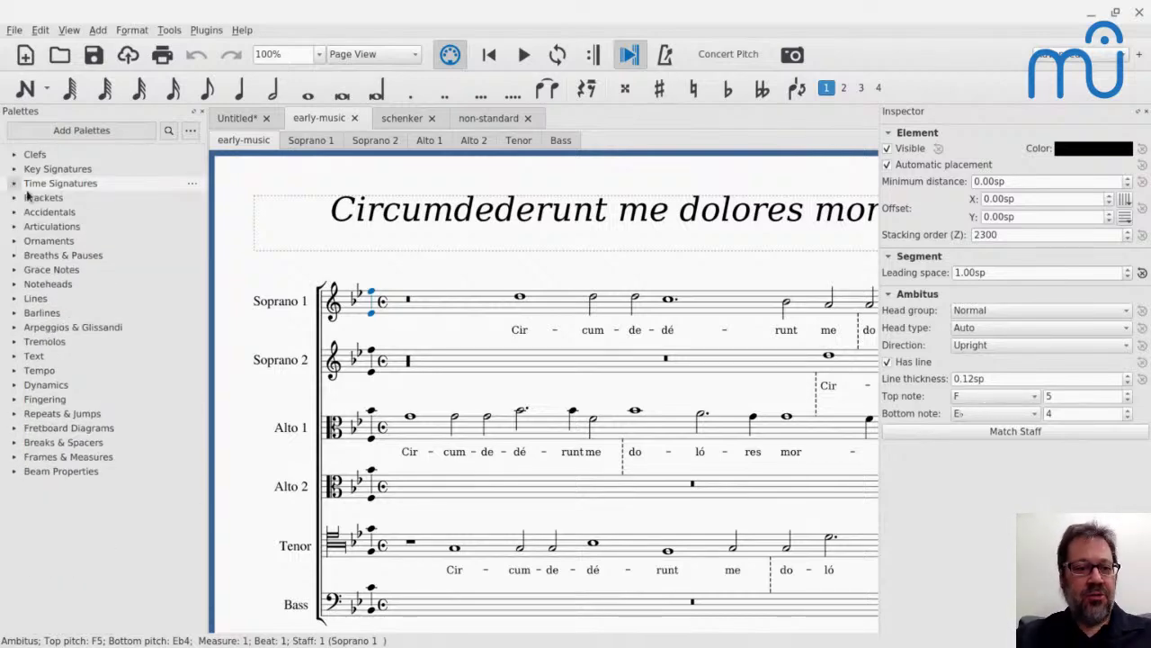
click(13, 298)
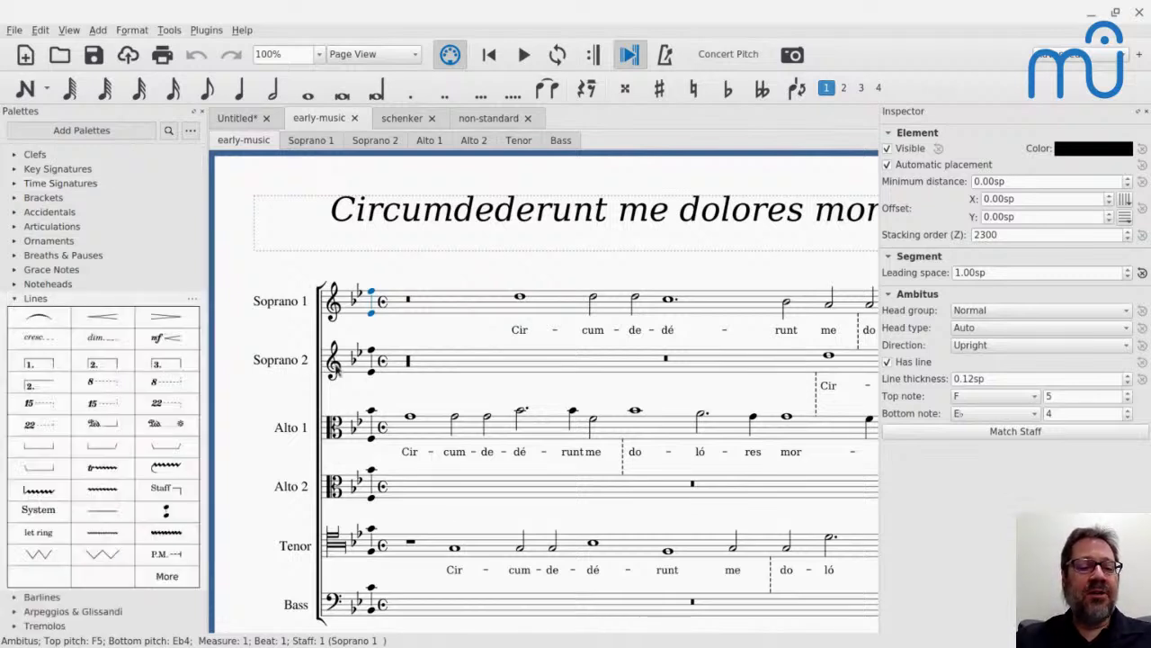
Step: Delete the ambitus on the Soprano 2 staff and apply a new one at its treble clef
click(333, 367)
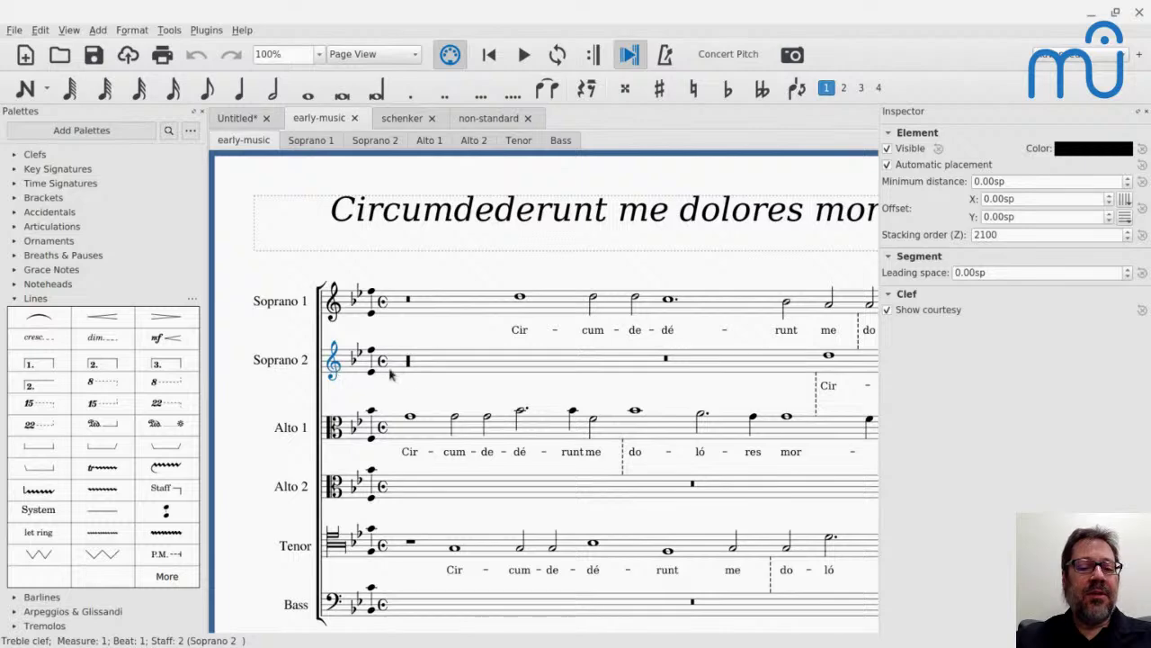
click(372, 370)
key(BackSpace)
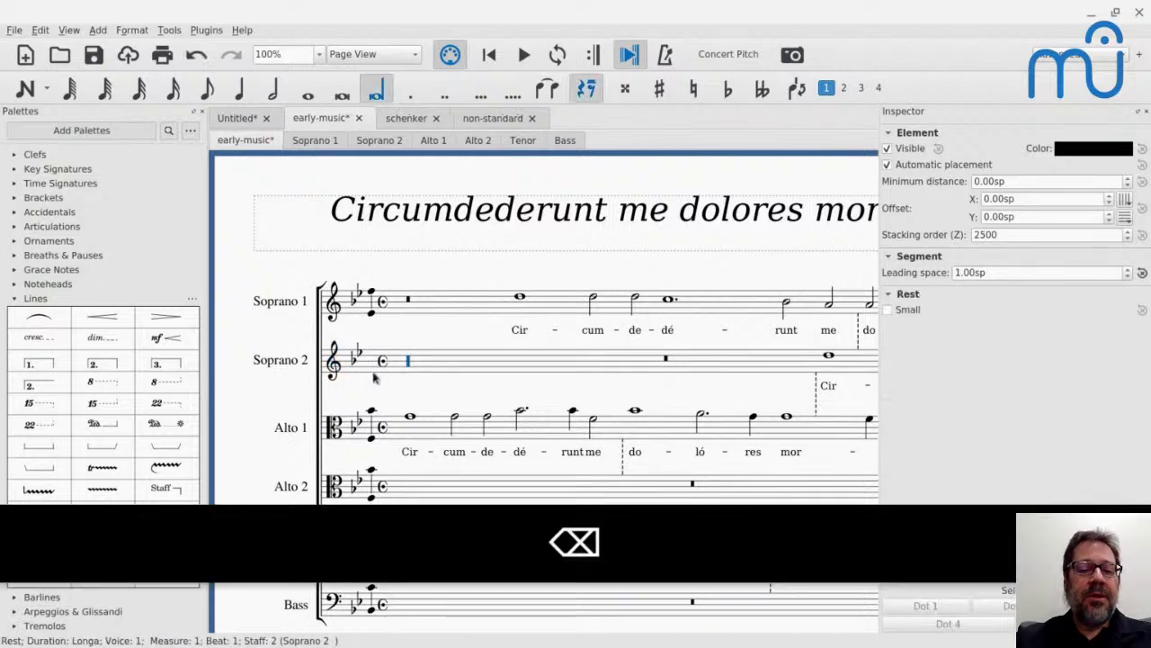
click(335, 369)
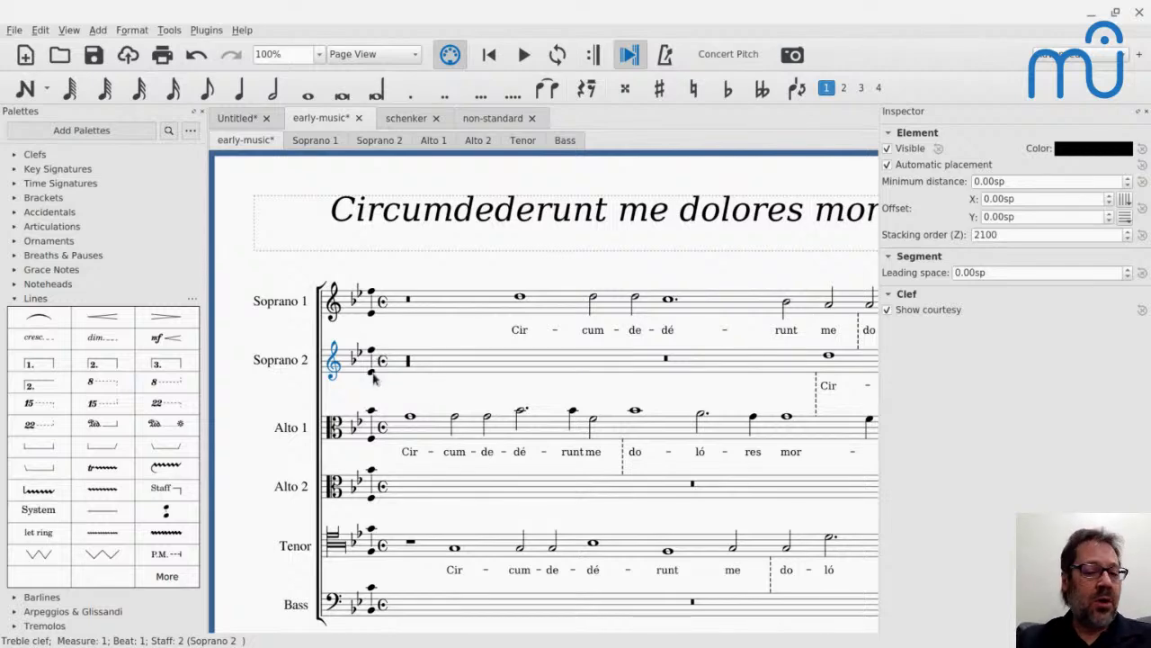
Step: Raise the first Soprano 2 note by an octave, then replace that staff's ambitus with a new one at its treble clef
click(828, 357)
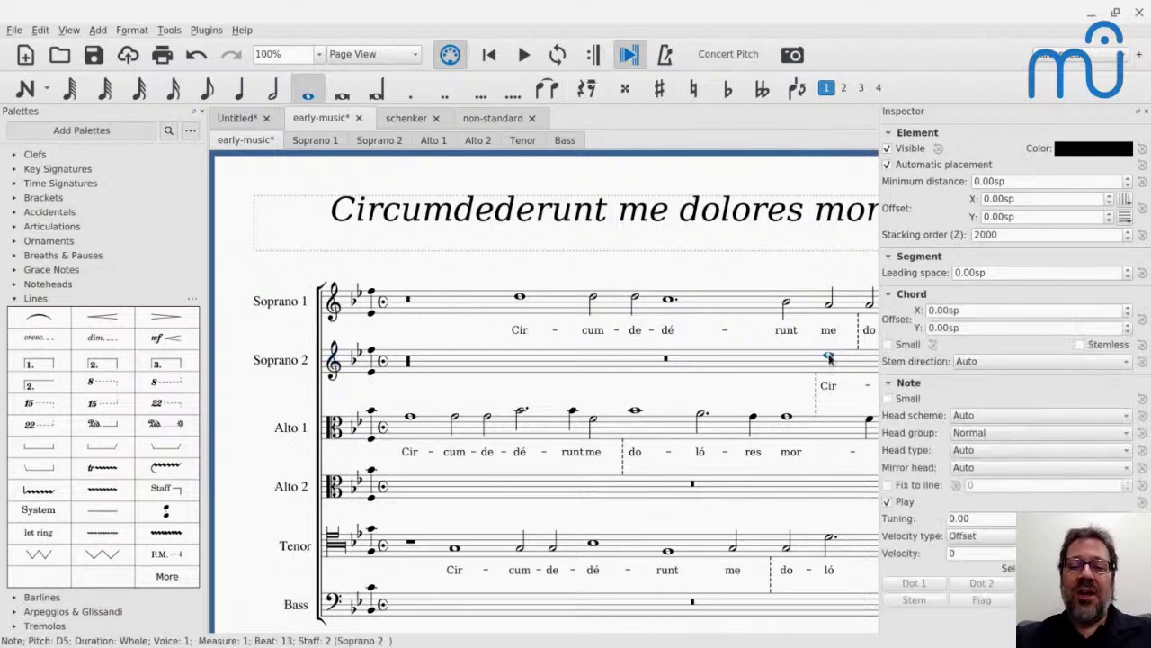
key(ctrl+Up)
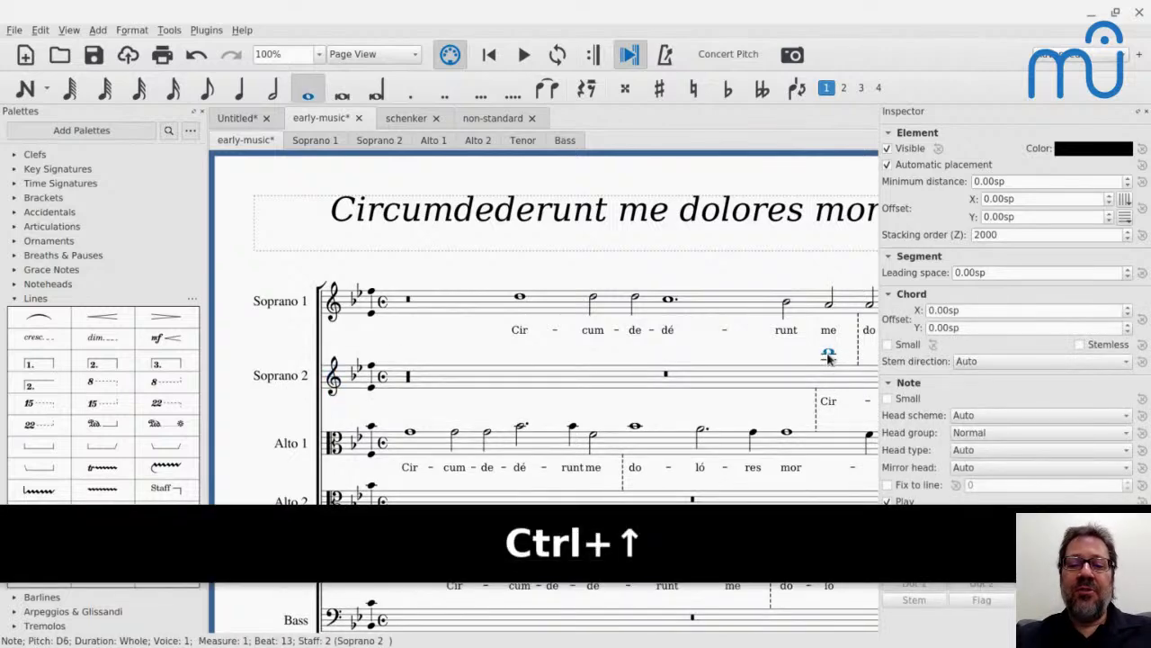
click(374, 390)
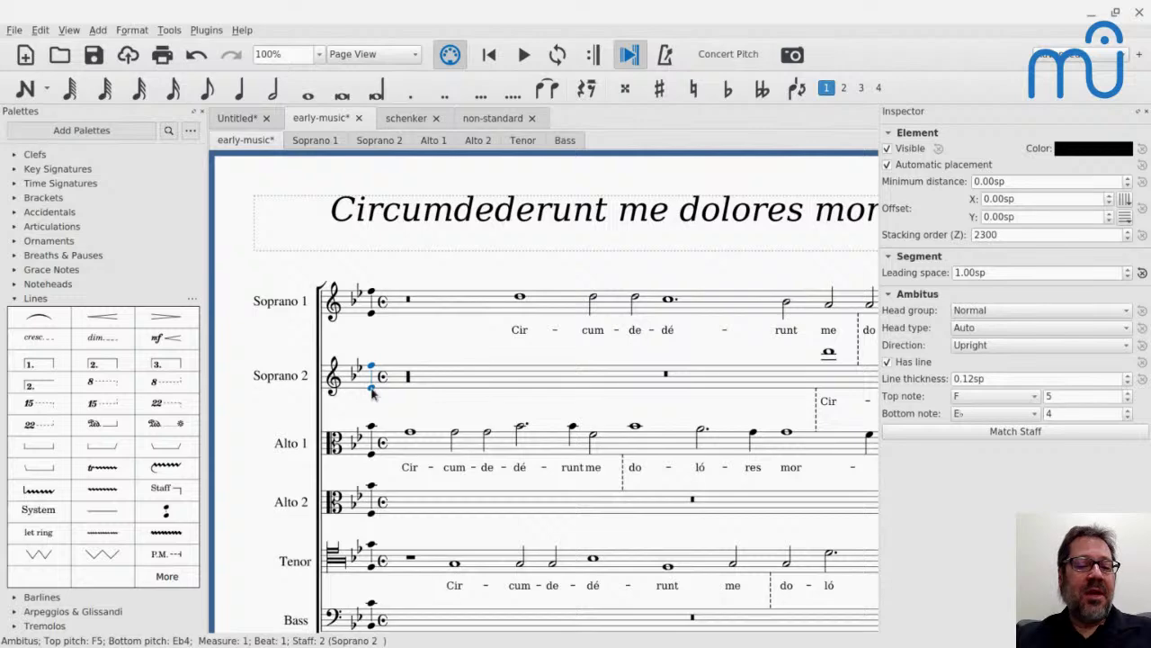
key(BackSpace)
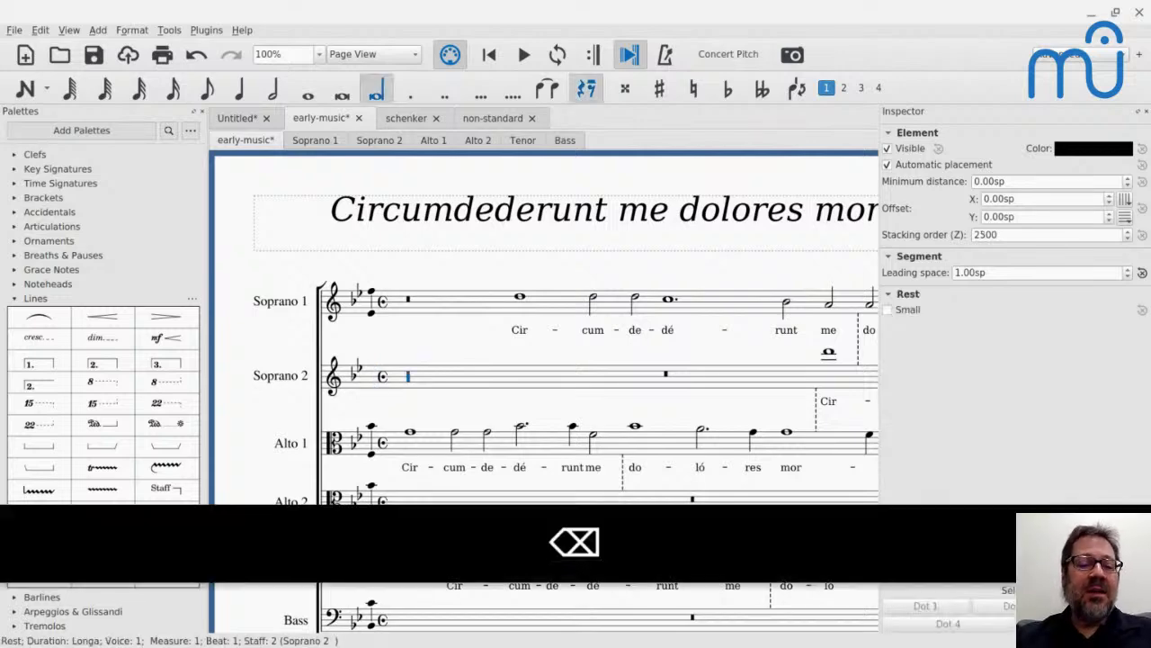
click(332, 379)
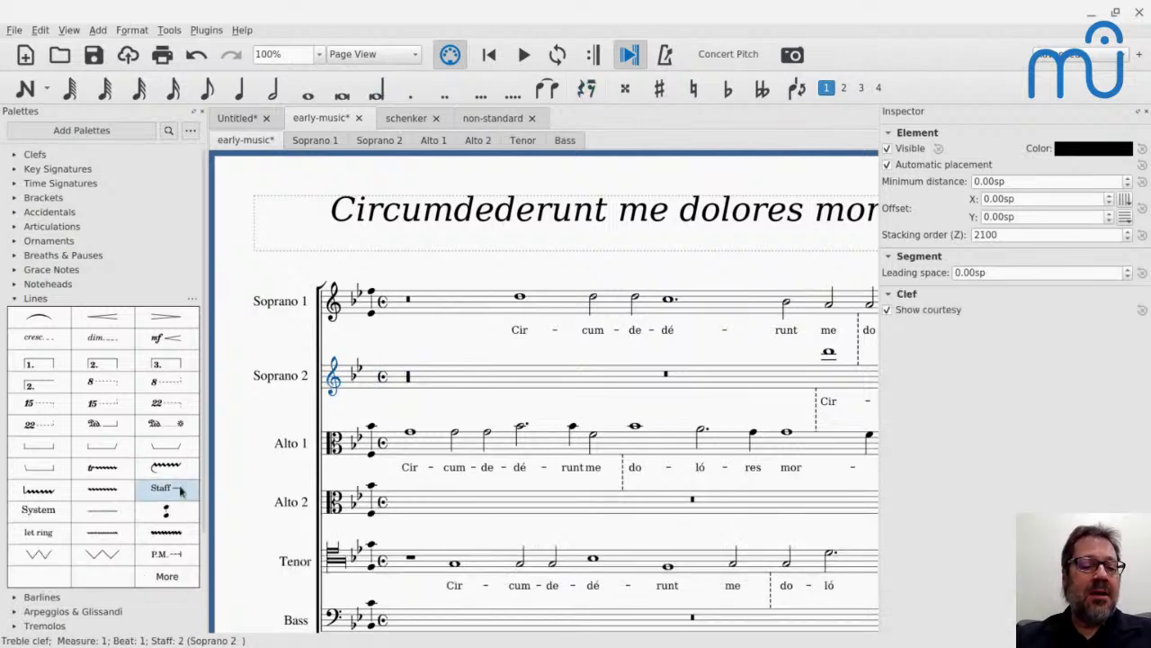
click(176, 520)
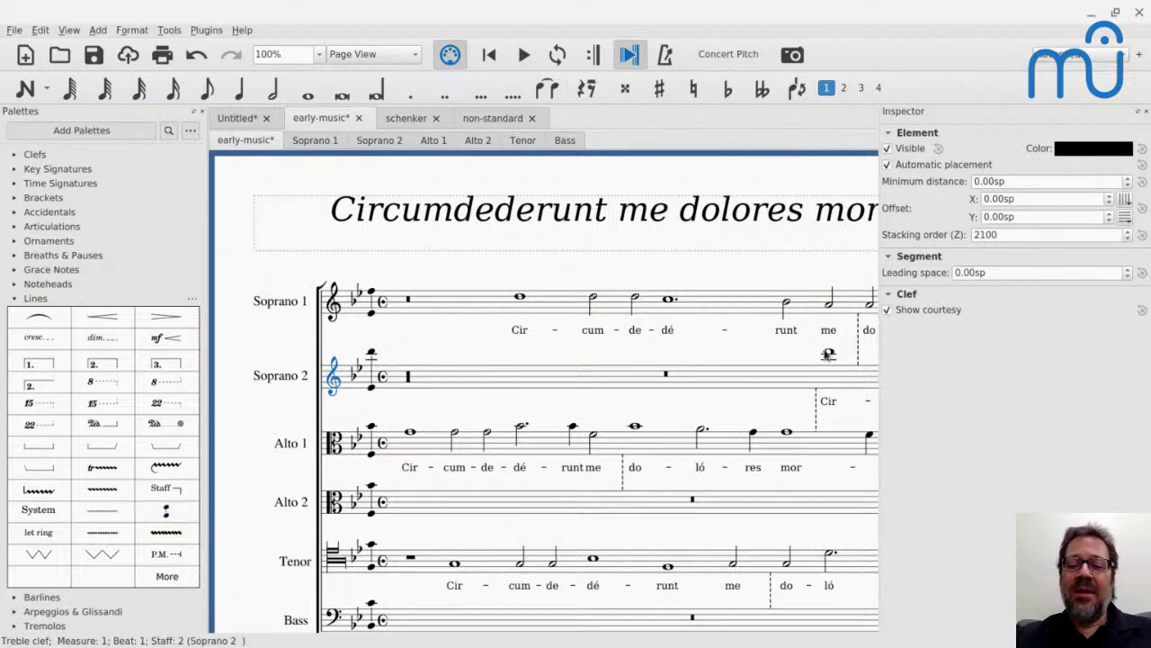
Step: Lower the first Soprano 2 note by an octave and update that staff's ambitus with Match Staff
click(829, 354)
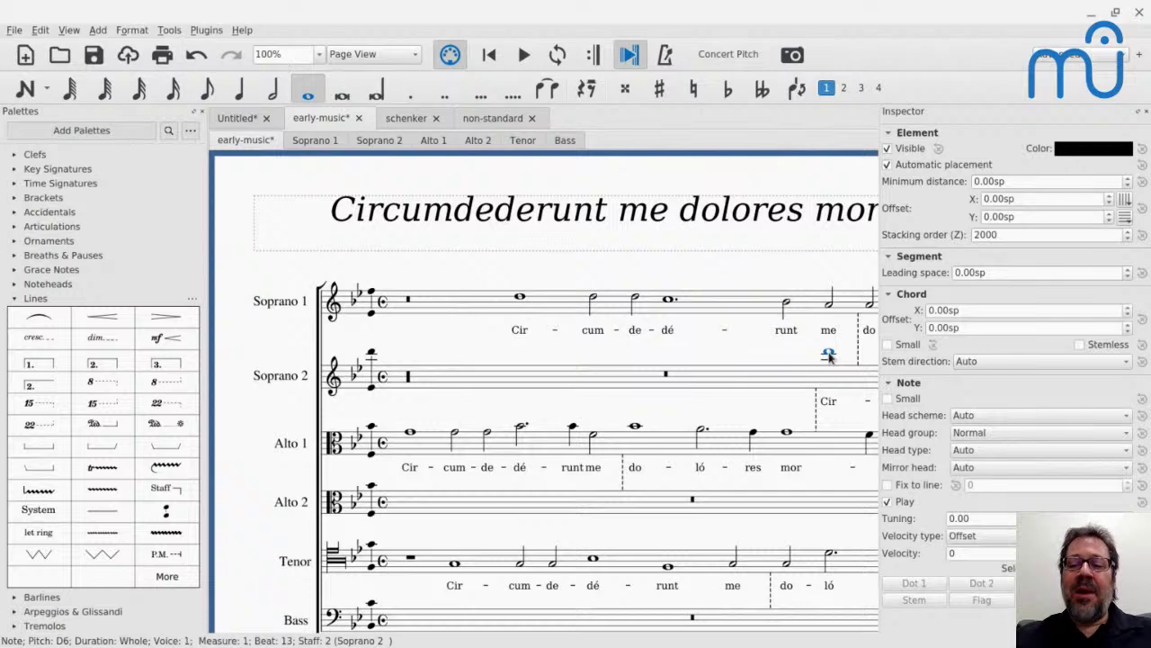
key(ctrl+Down)
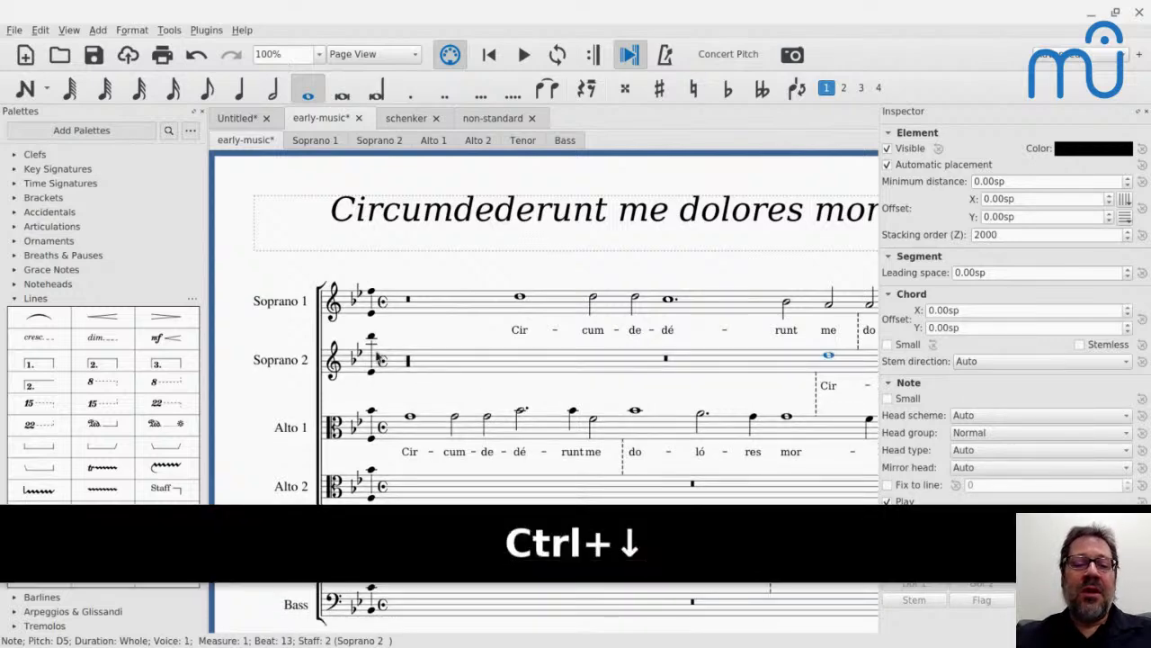
click(371, 347)
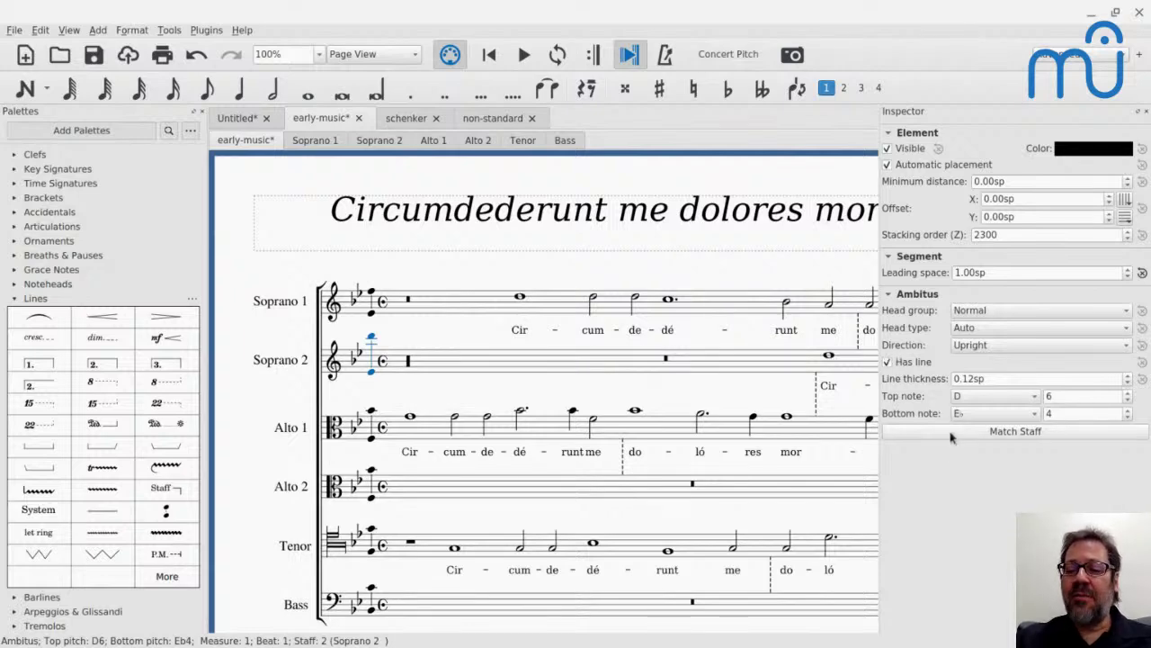
click(993, 436)
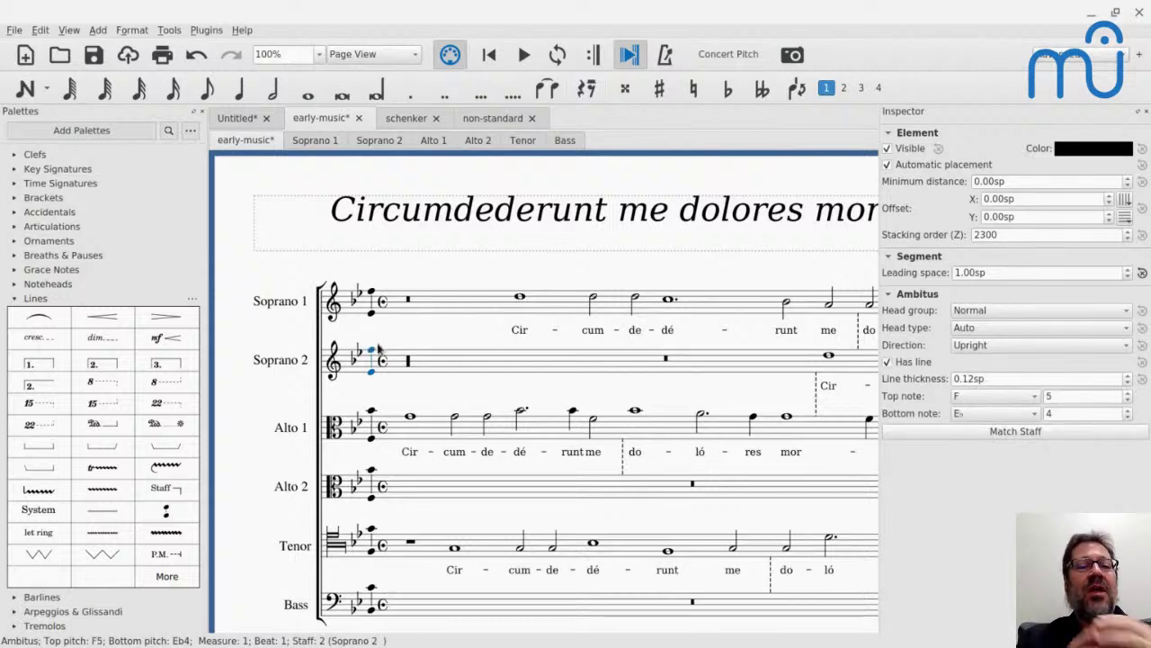
Step: Undo all the edits made to the early-music score since it was opened
key(ctrl+z)
key(ctrl+z)
key(ctrl+z)
key(ctrl+z)
key(ctrl+z)
key(ctrl+z)
key(ctrl+z)
key(ctrl+z)
key(ctrl+z)
key(ctrl+z)
key(ctrl+z)
key(ctrl+z)
key(ctrl+z)
key(ctrl+z)
key(ctrl+z)
key(ctrl+z)
key(ctrl+z)
key(ctrl+z)
key(ctrl+z)
key(ctrl+z)
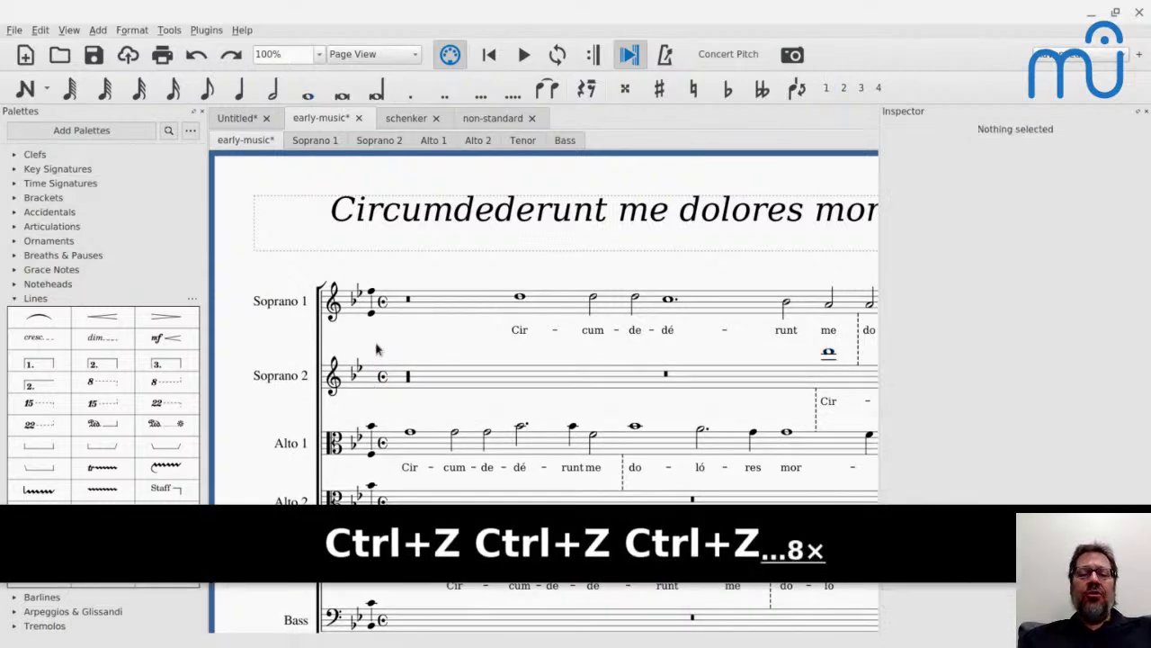
key(ctrl+z)
key(ctrl+z)
key(ctrl+z)
key(ctrl+z)
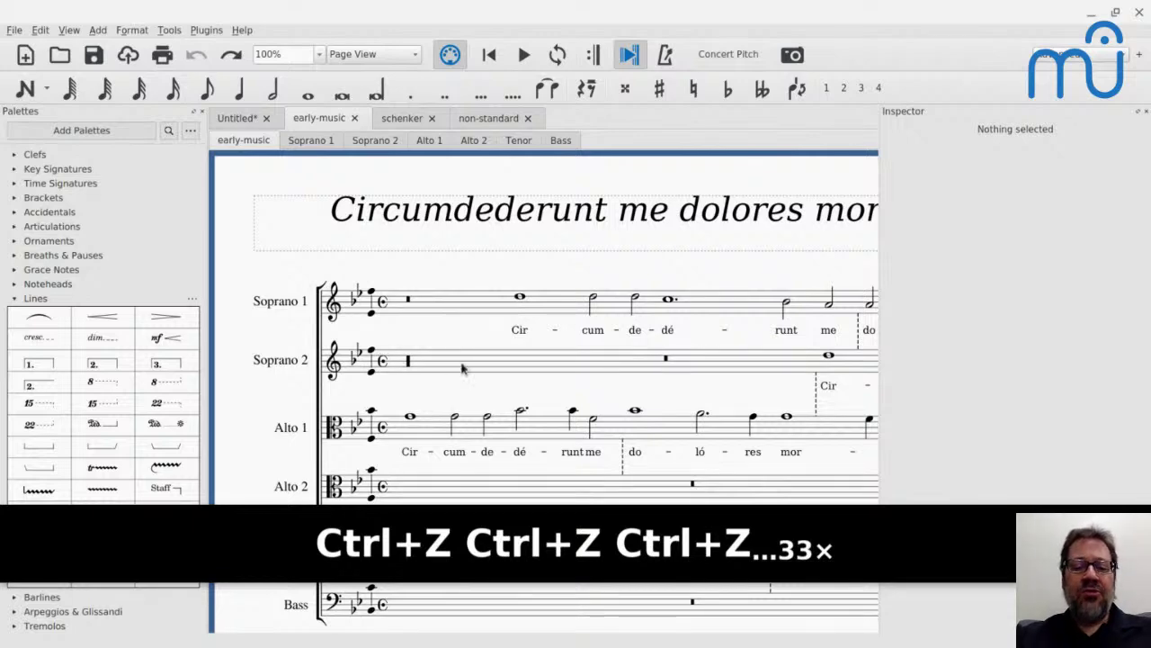
Step: View the Measure Properties of the first measure in the early-music score and close them without changes
scroll(462, 367, down, 3)
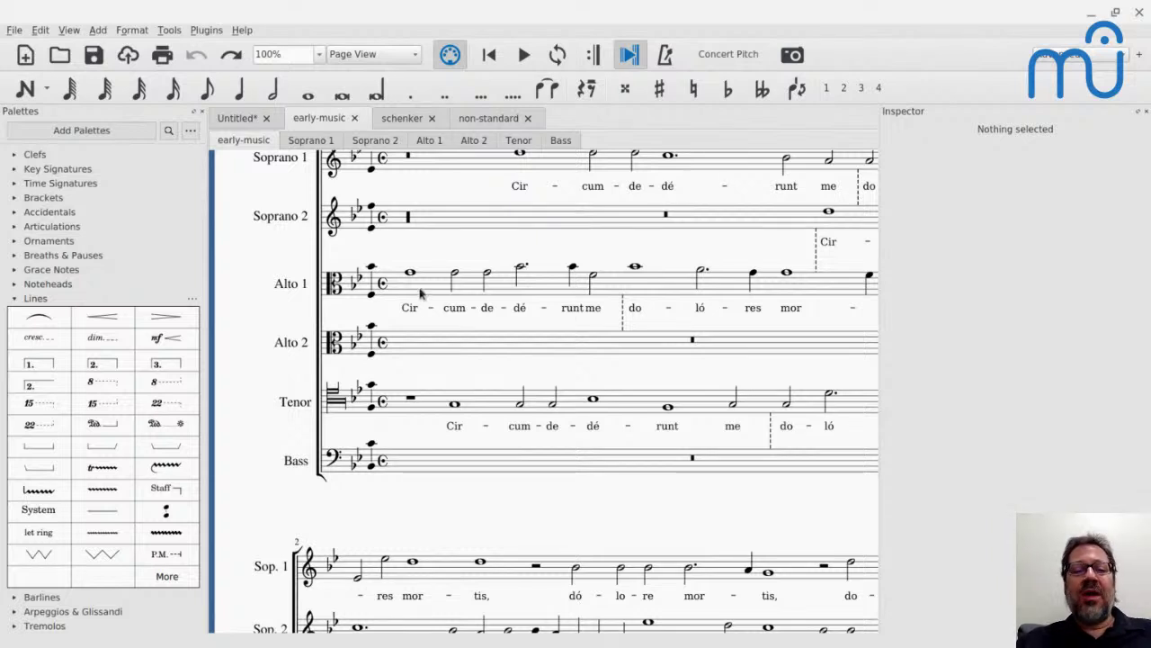
scroll(419, 293, right, 5)
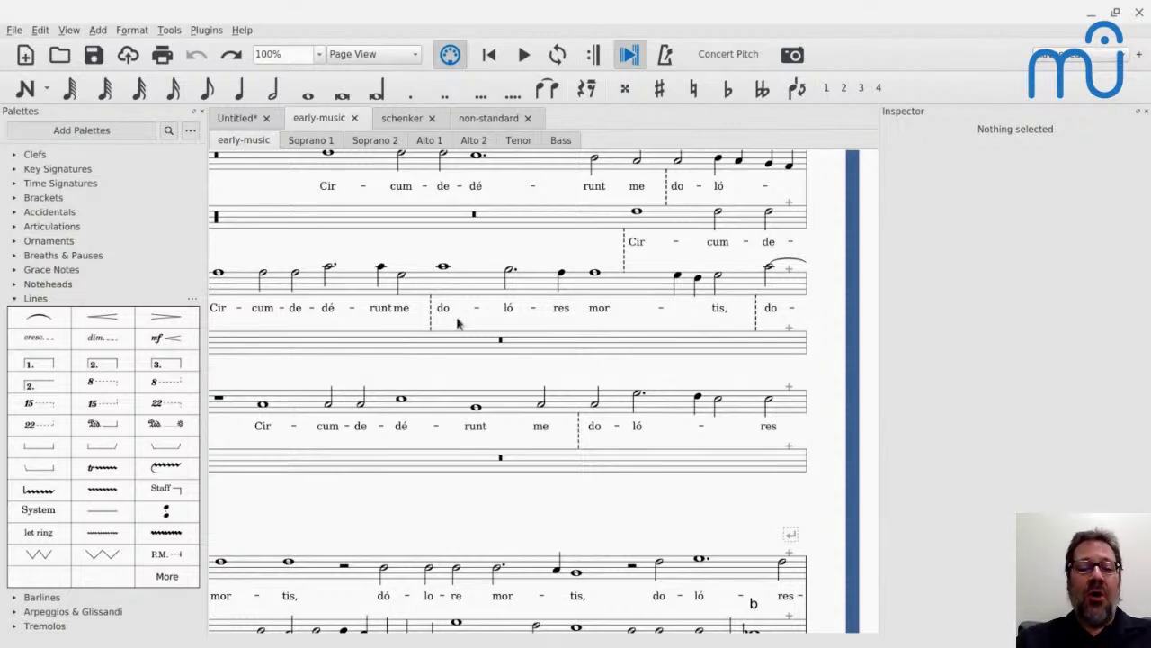
scroll(445, 324, left, 3)
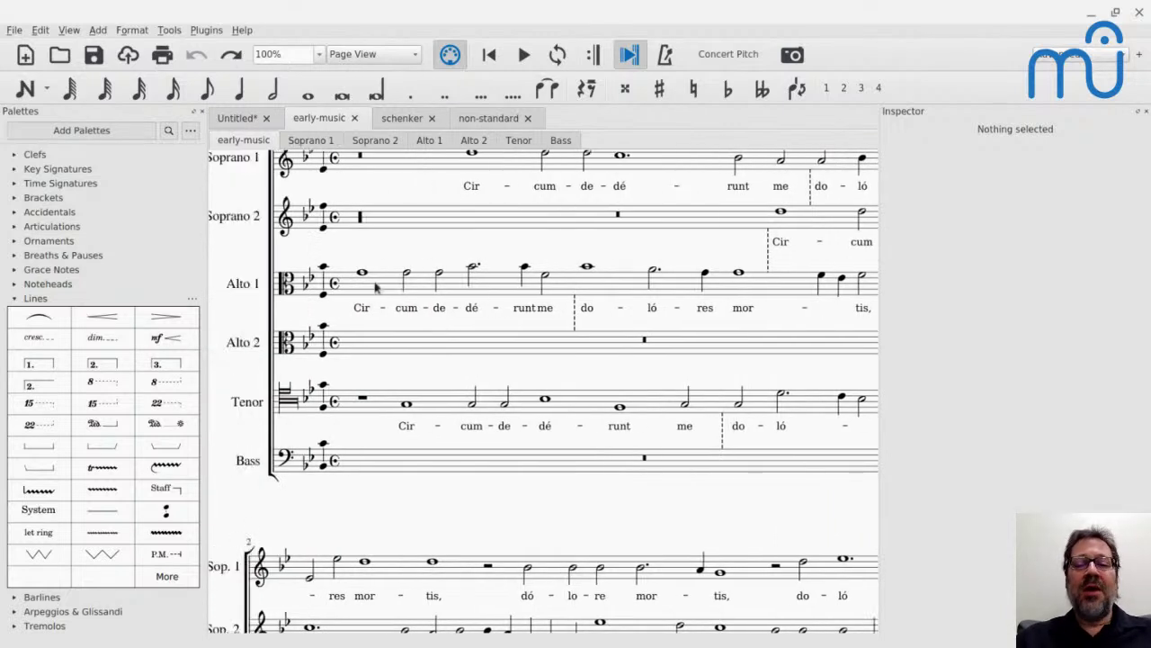
right_click(484, 286)
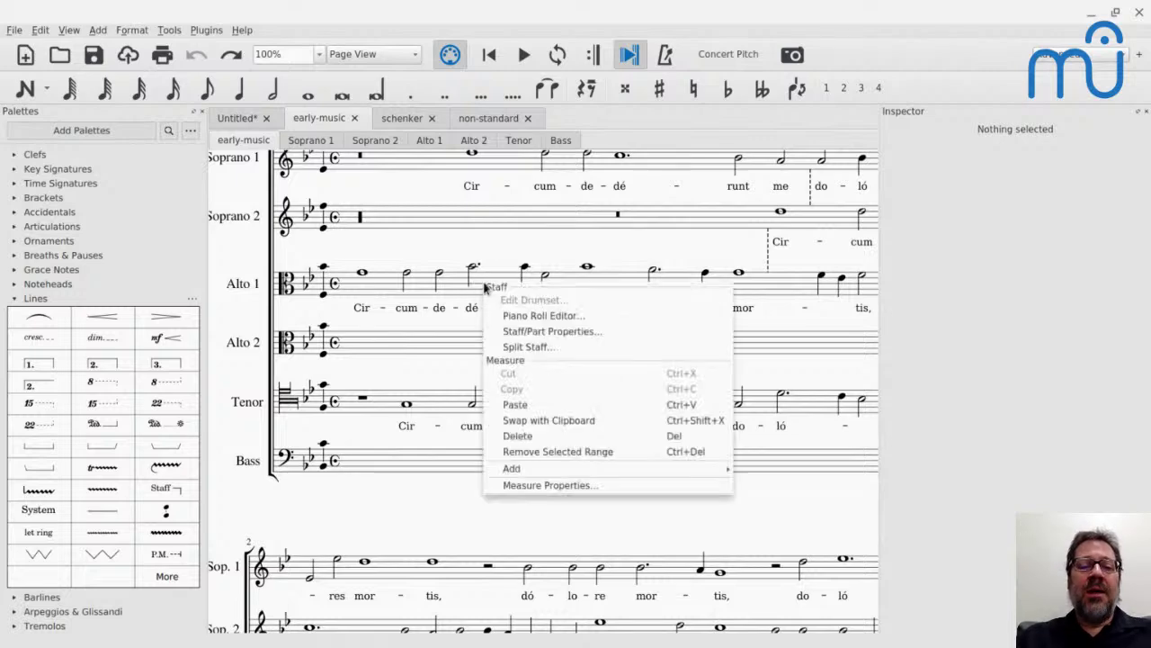
click(541, 486)
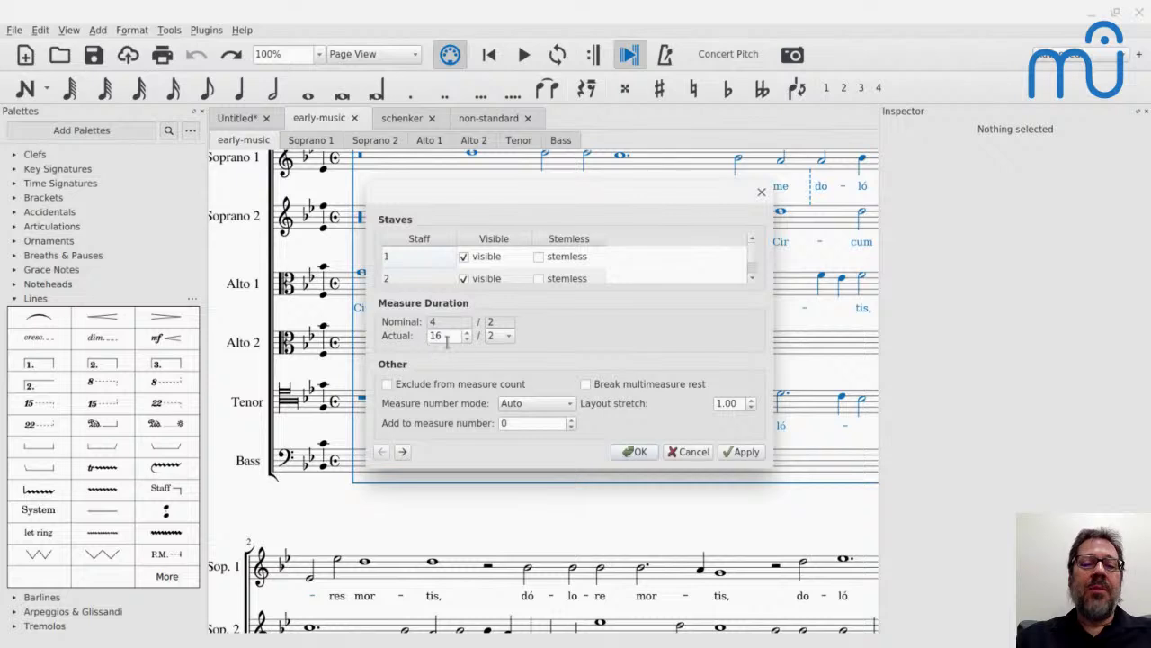
click(681, 455)
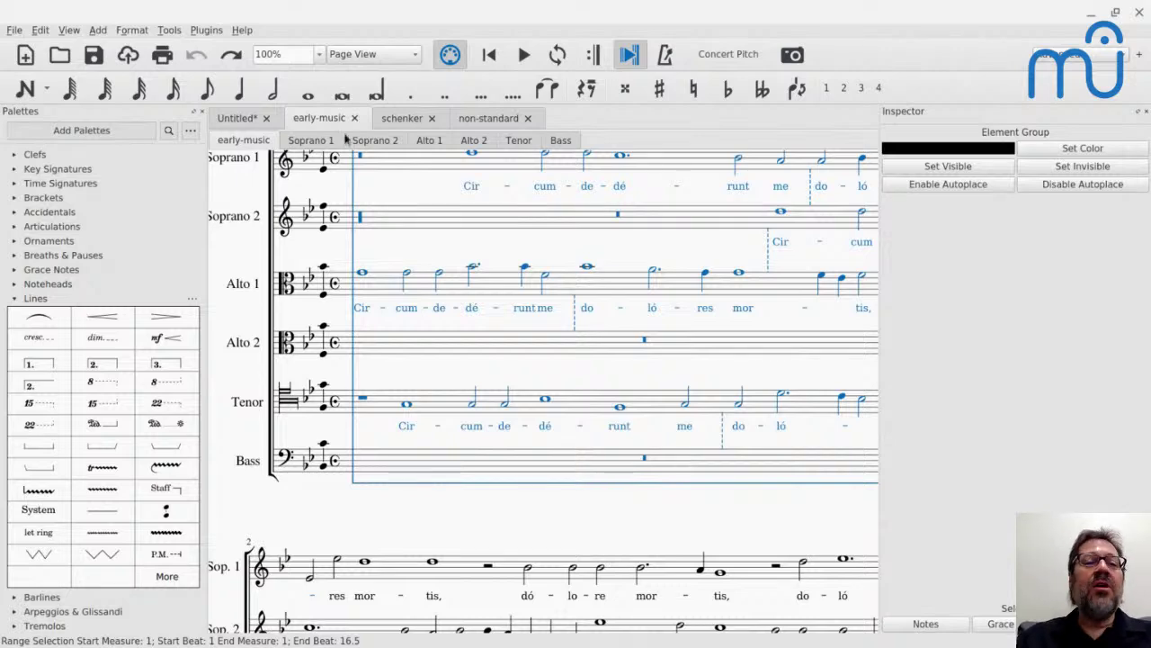
Step: In the untitled score, select measures 9 to 12 and join them into one measure
click(242, 120)
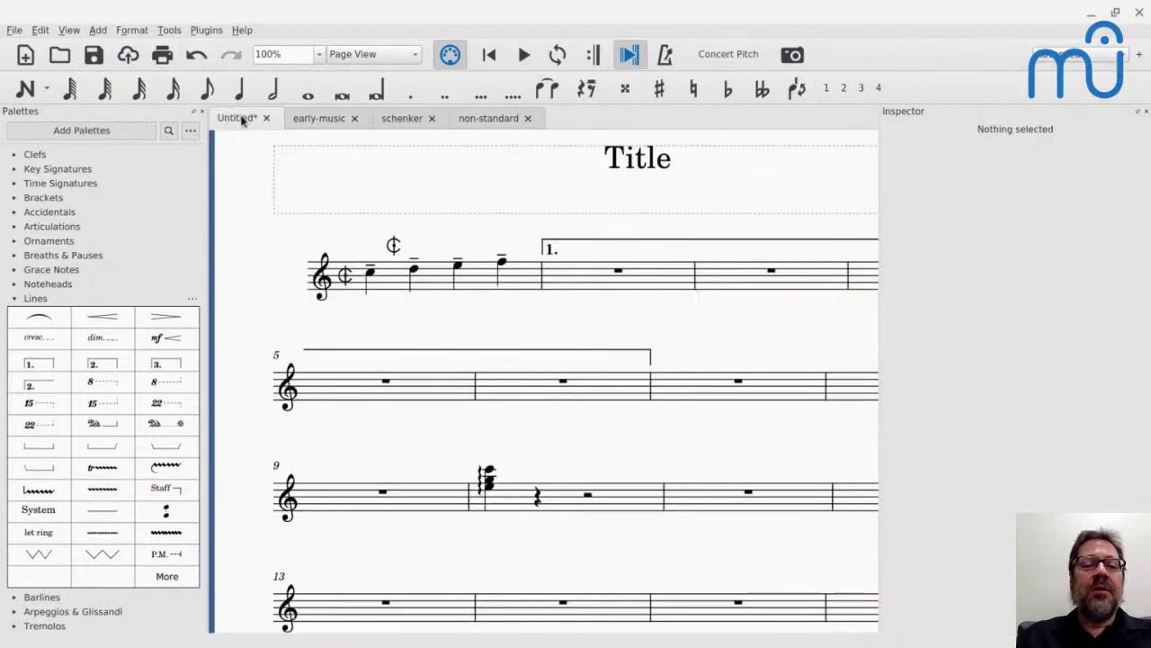
click(369, 497)
shift+click(862, 497)
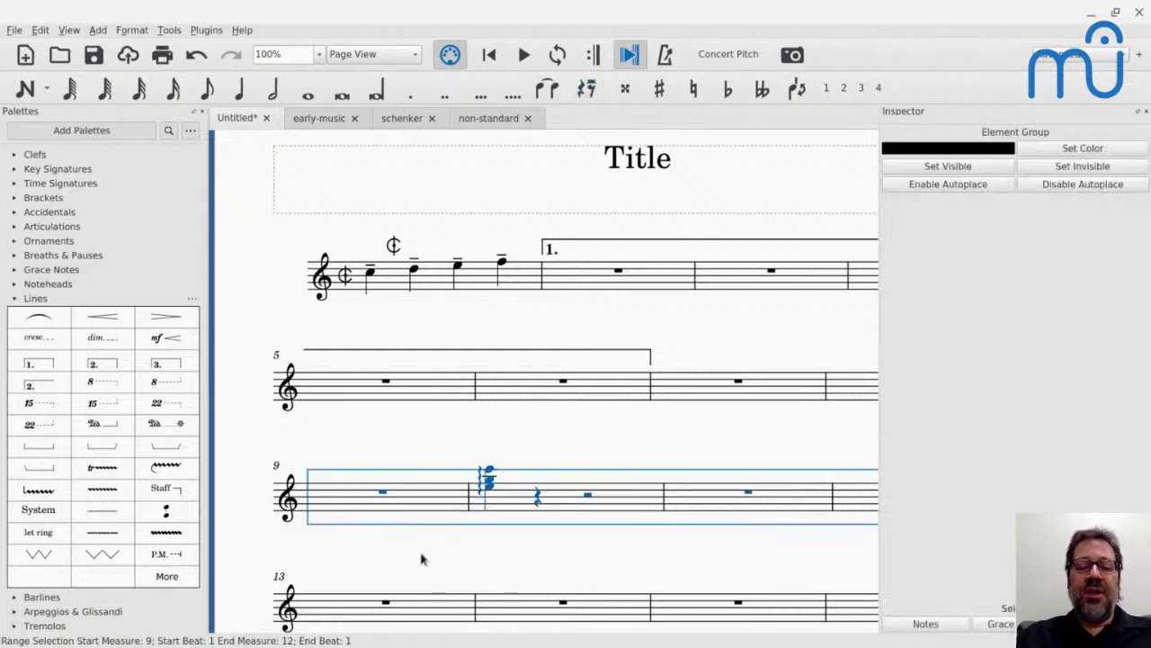
click(171, 30)
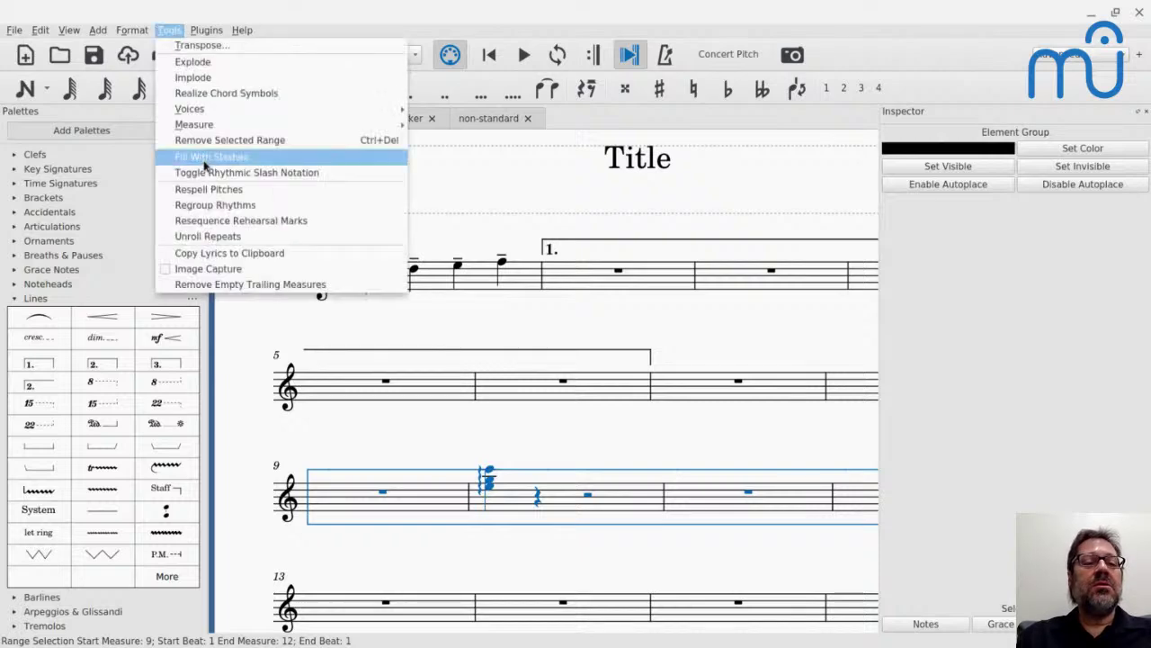
mouse_move(198, 126)
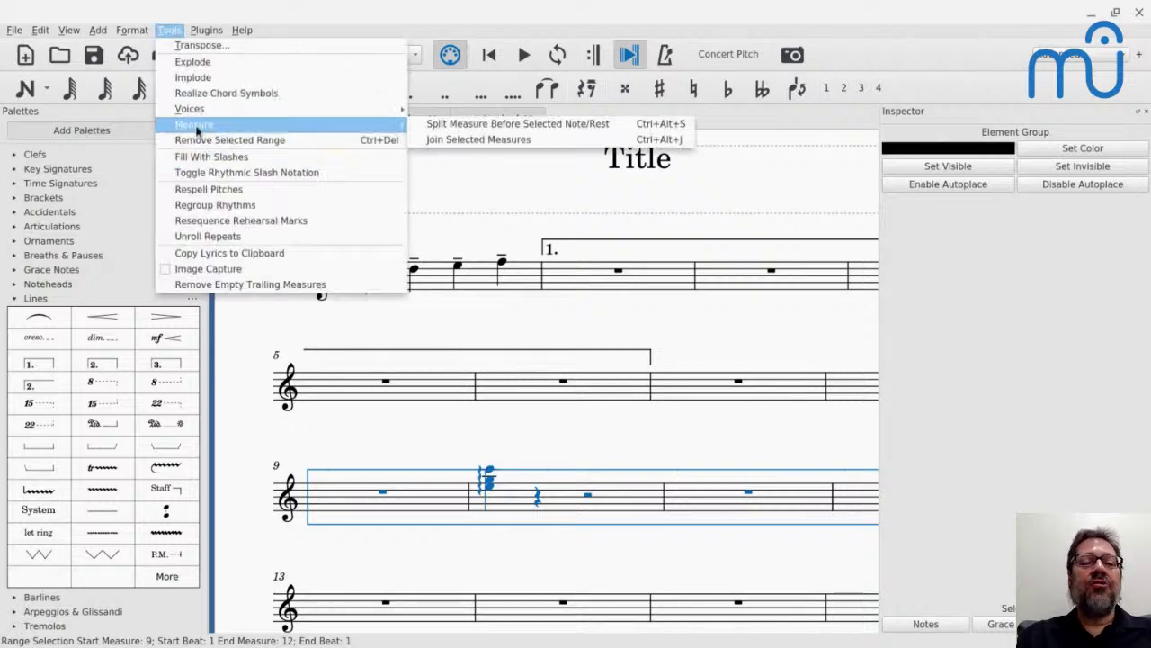
click(449, 138)
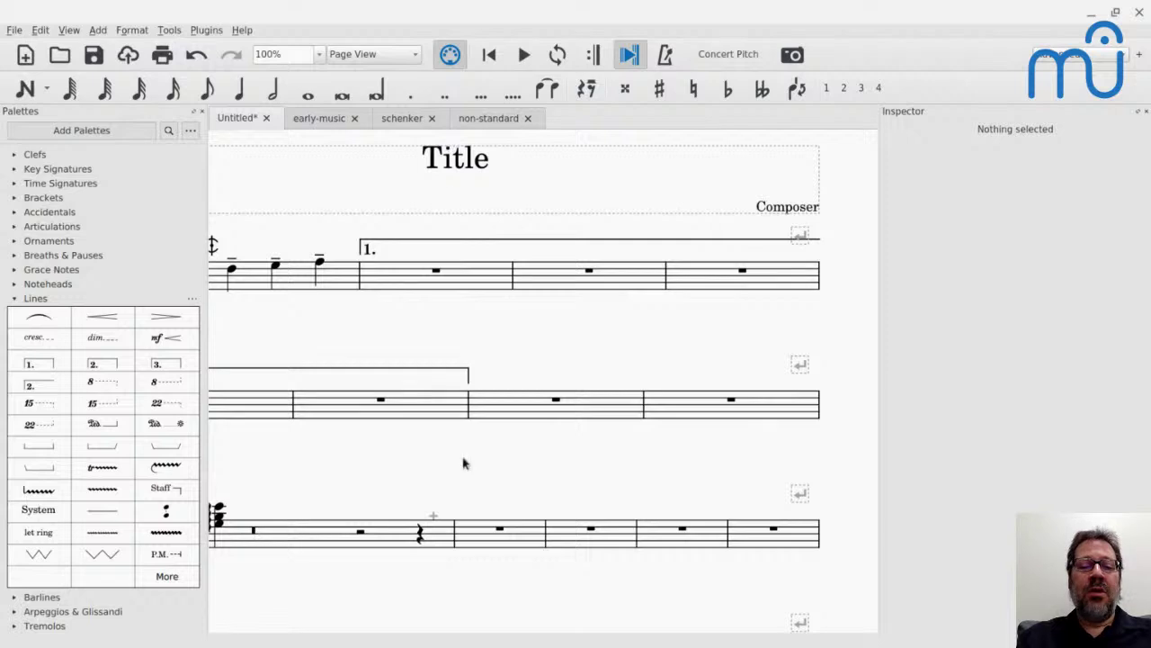
Step: Add a system break after the joined measure 9
scroll(464, 463, down, 2)
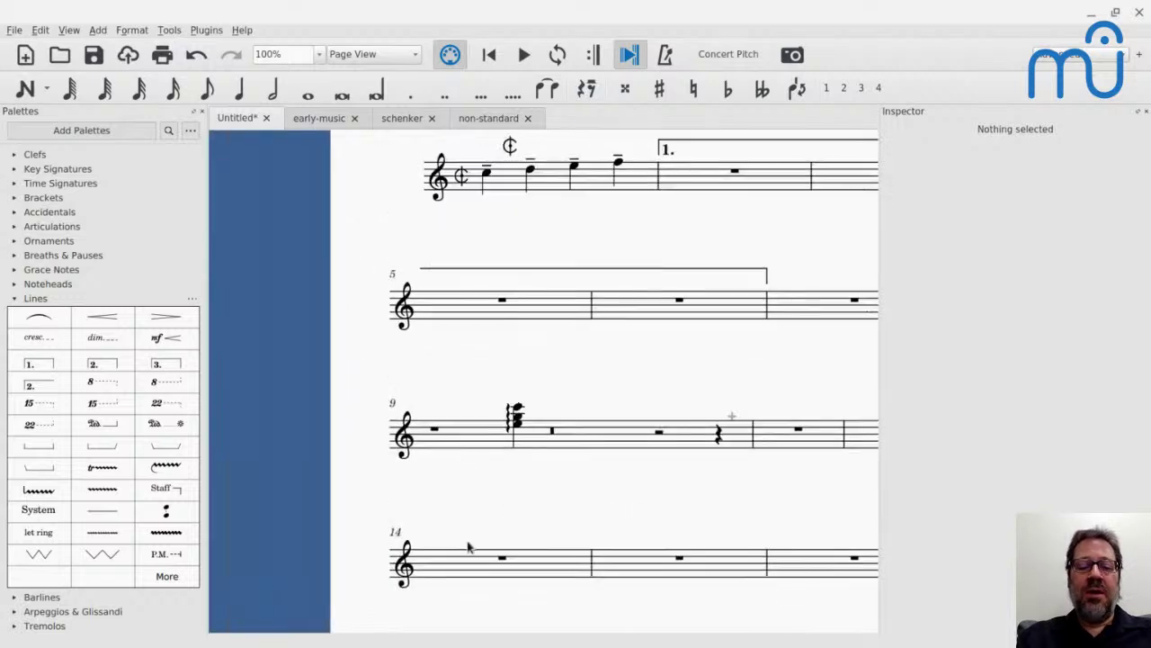
click(587, 447)
key(Return)
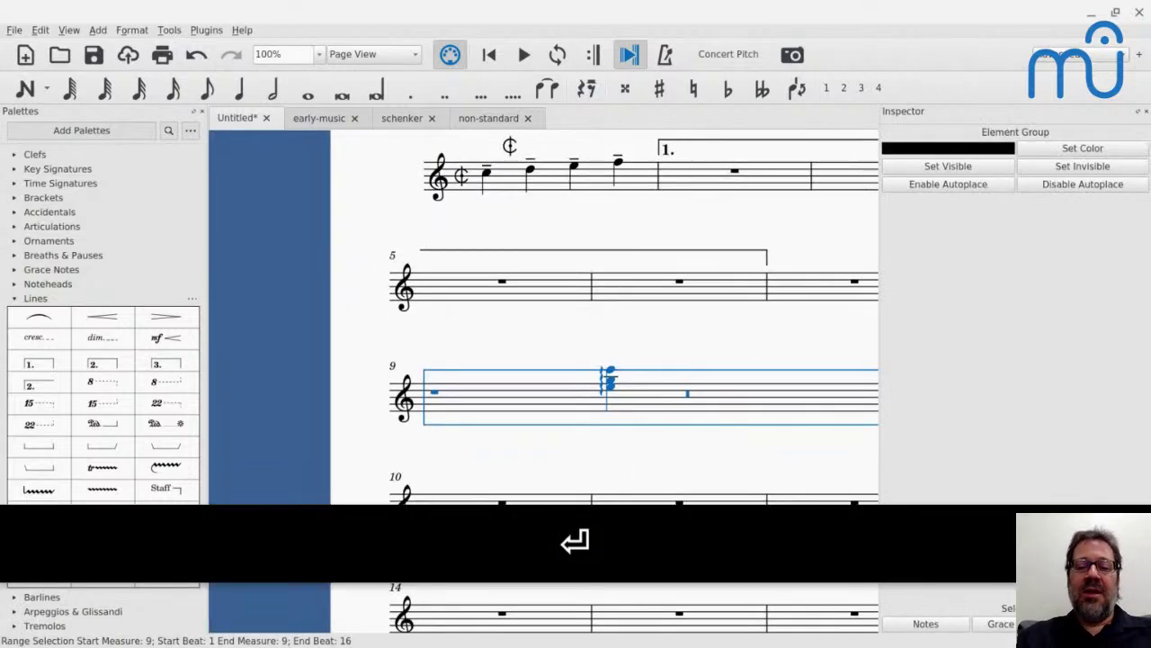
Step: View the Measure Properties of the joined measure 9 and close them without changes
scroll(587, 445, down, 5)
scroll(590, 423, right, 2)
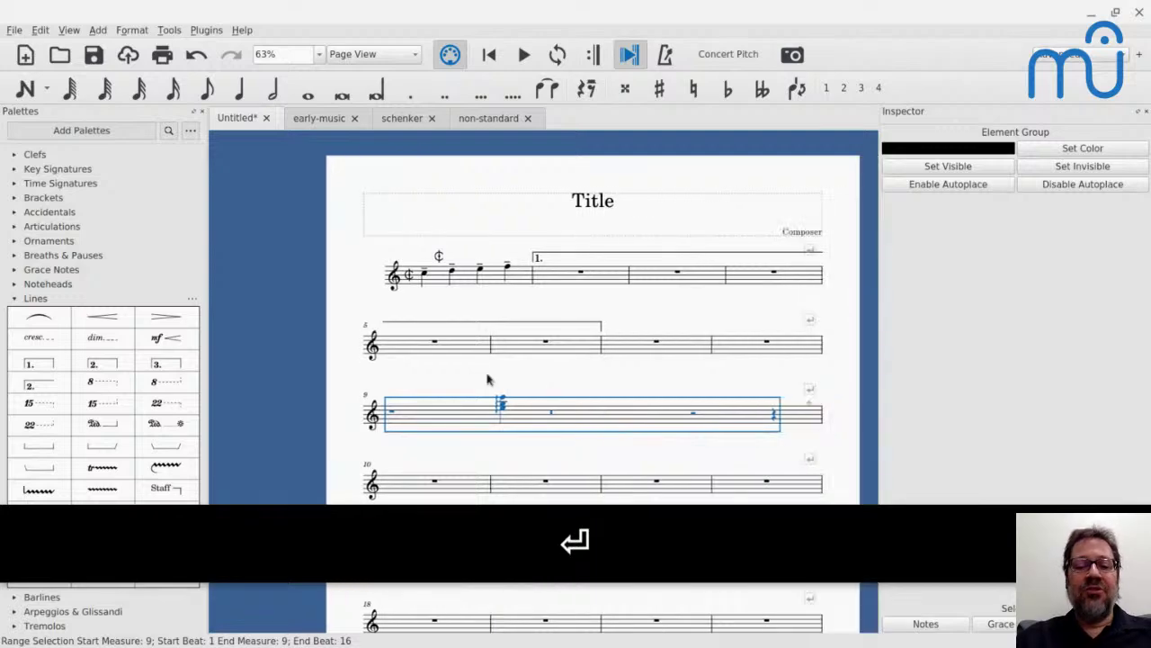
right_click(593, 423)
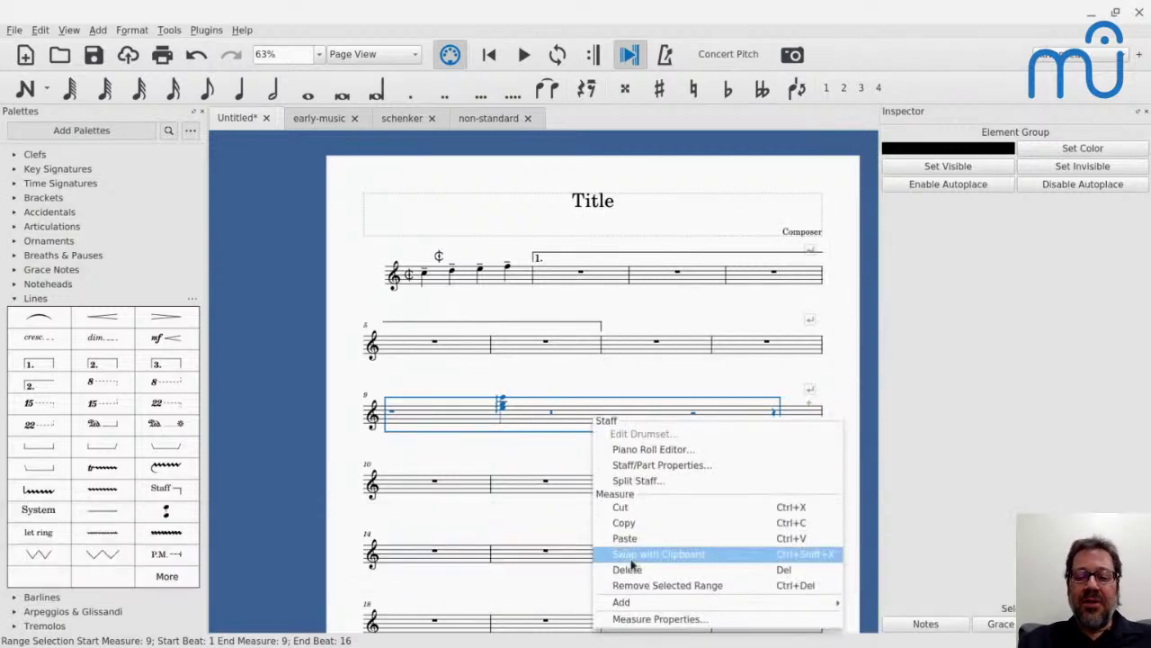
click(640, 623)
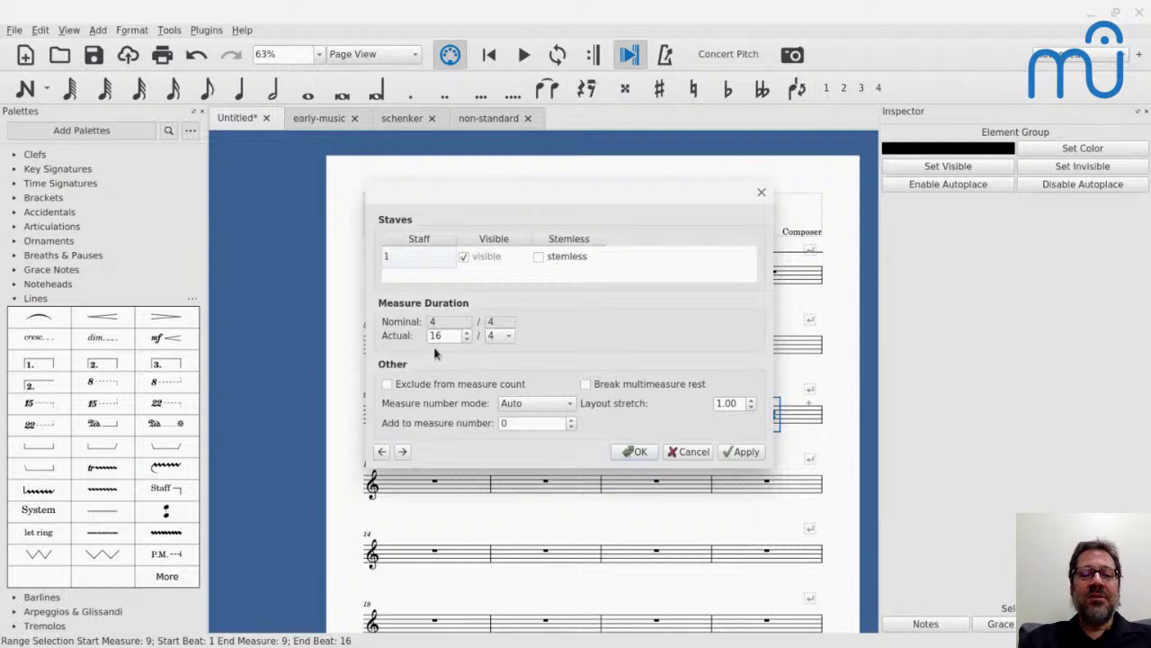
click(681, 453)
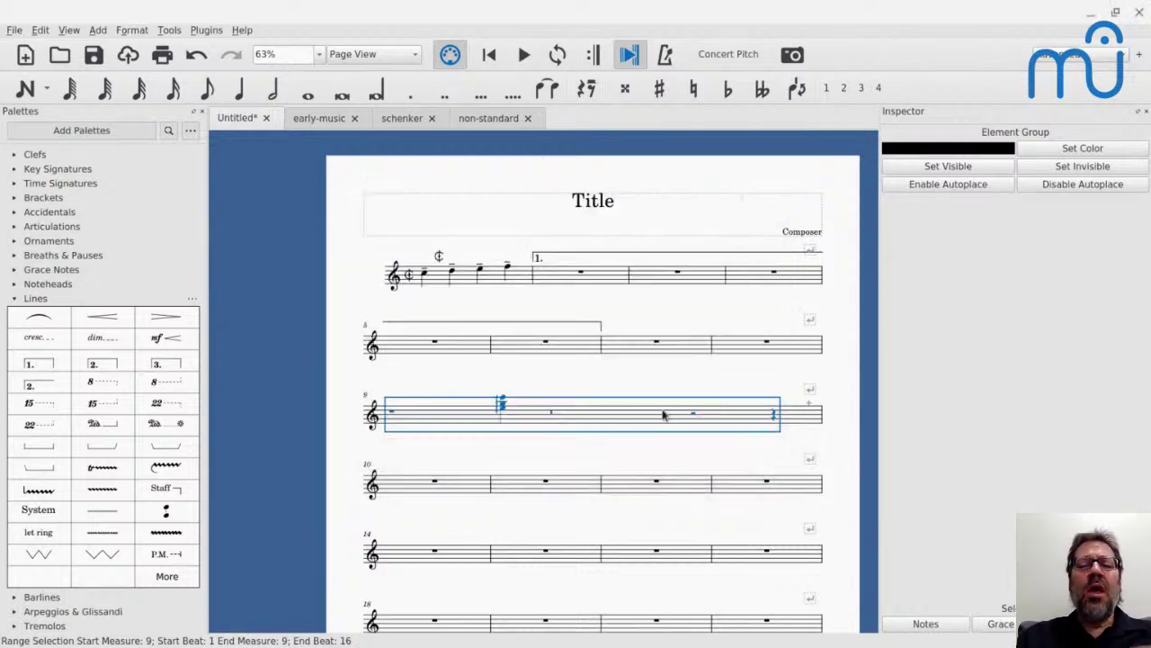
Step: Return to the early-music score and select the first whole note, followed by the first half note, in Soprano 1
click(317, 120)
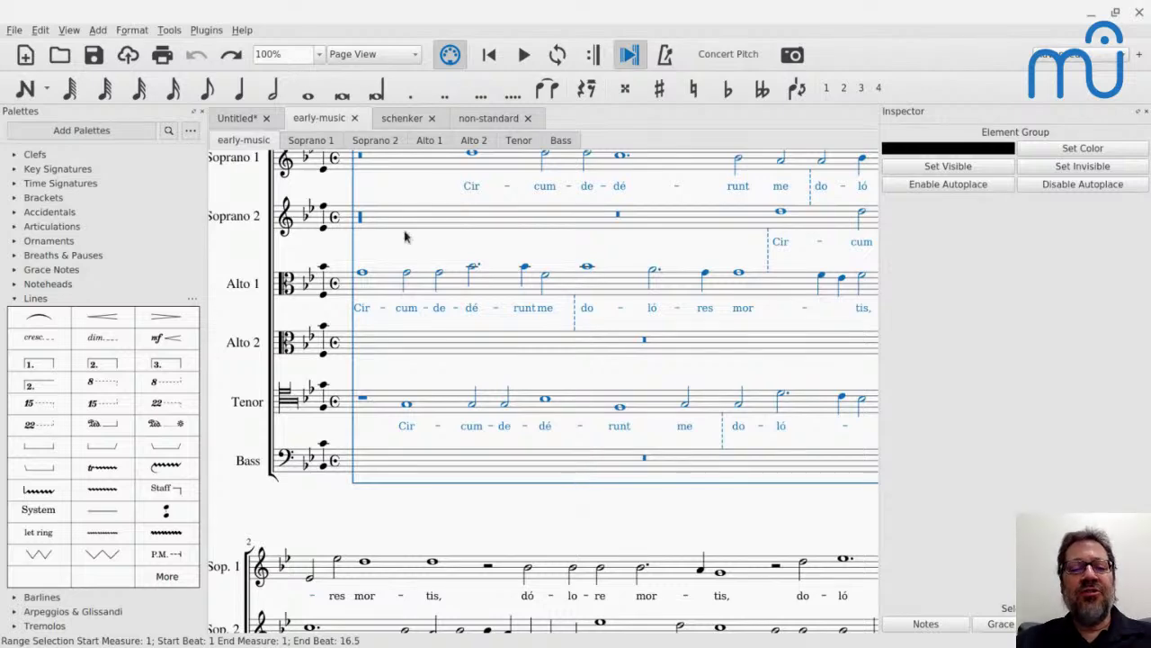
scroll(405, 237, up, 2)
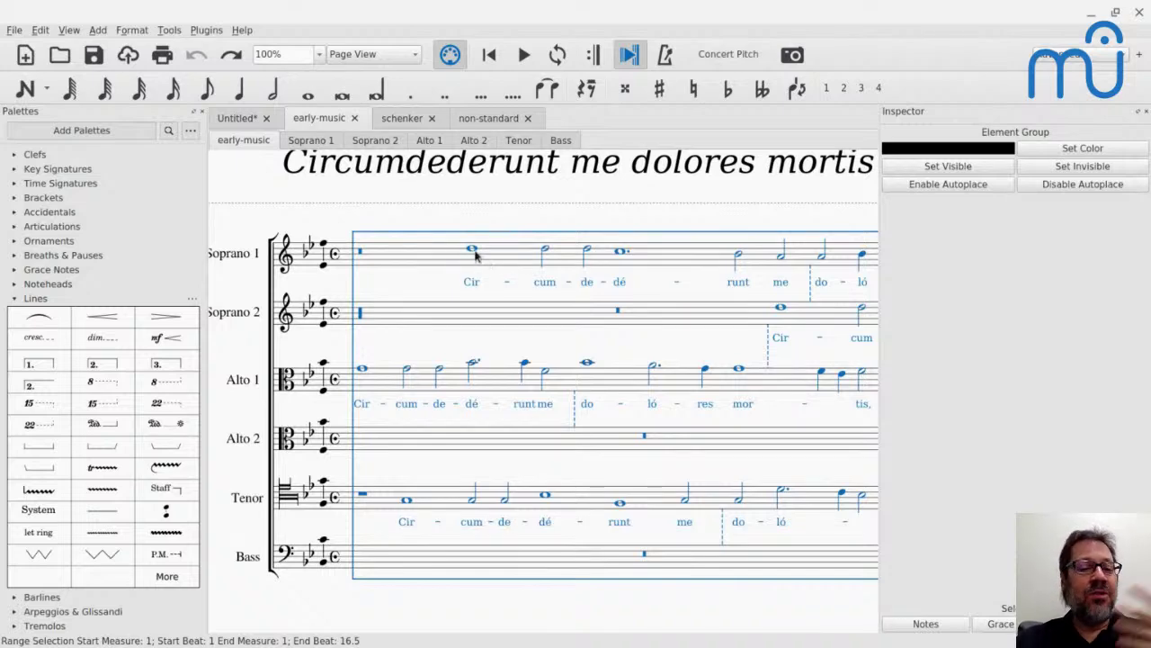
click(474, 253)
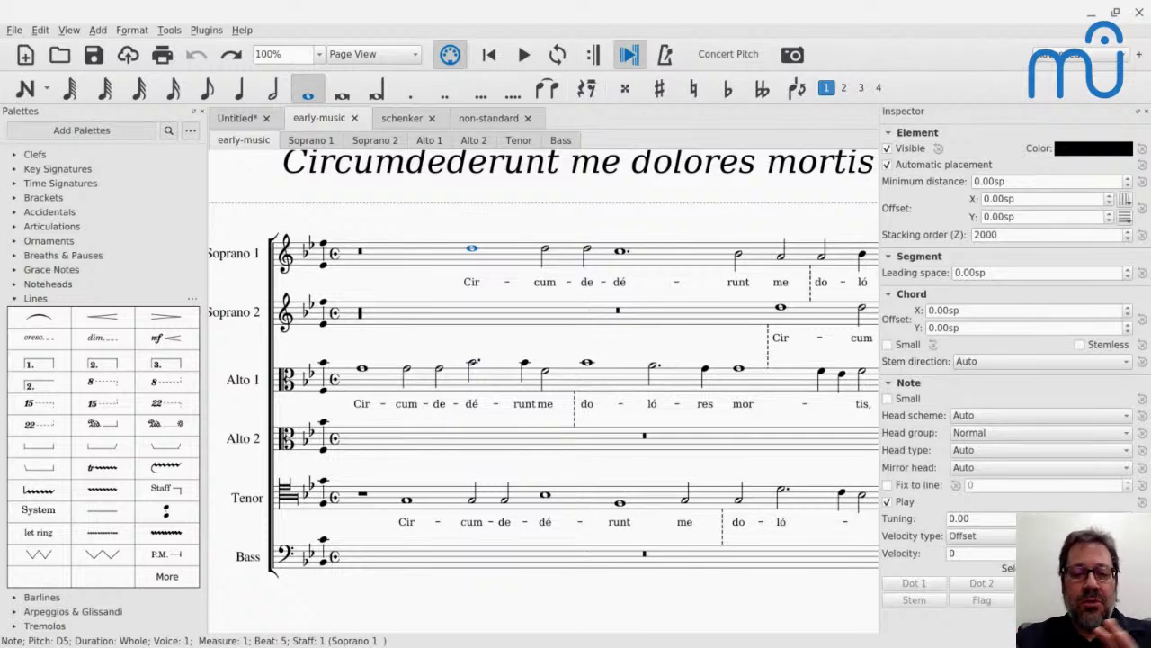
click(547, 253)
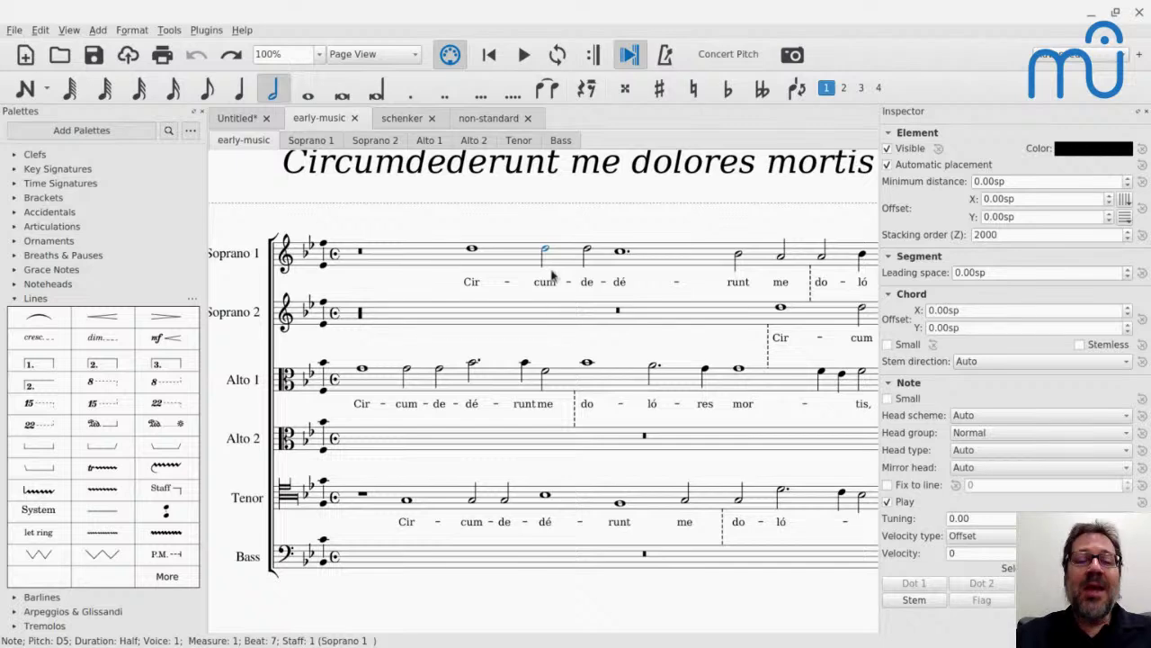
Step: View the Symbols section of the Master Palette and close it without applying anything
key(z)
key(z)
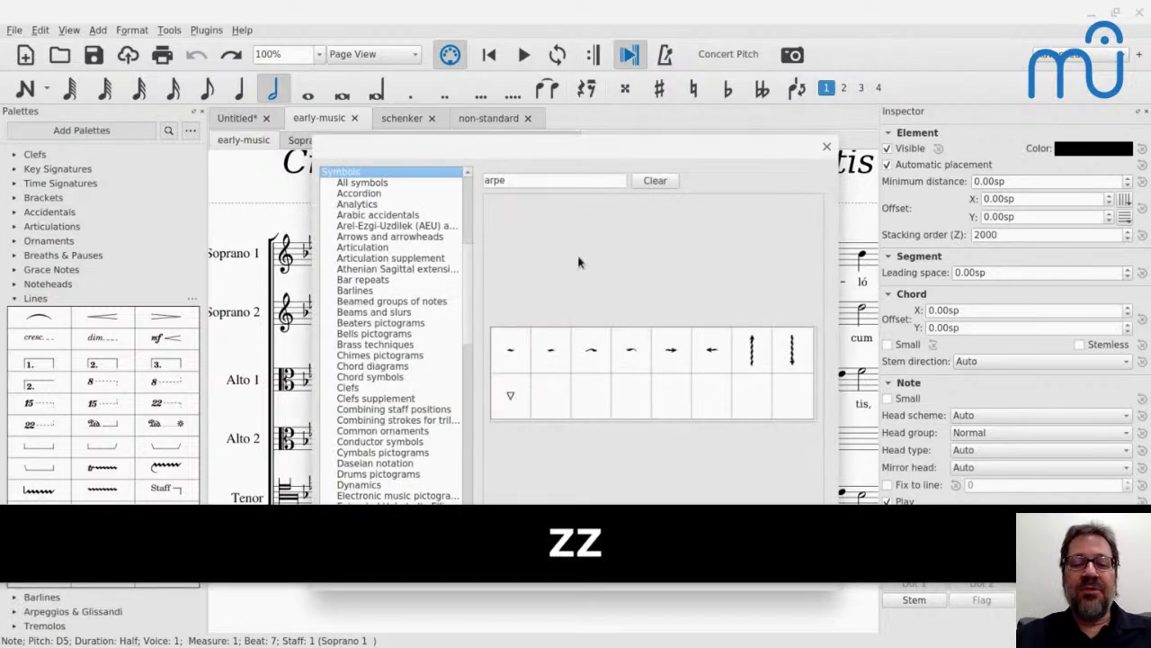
key(Escape)
key(Escape)
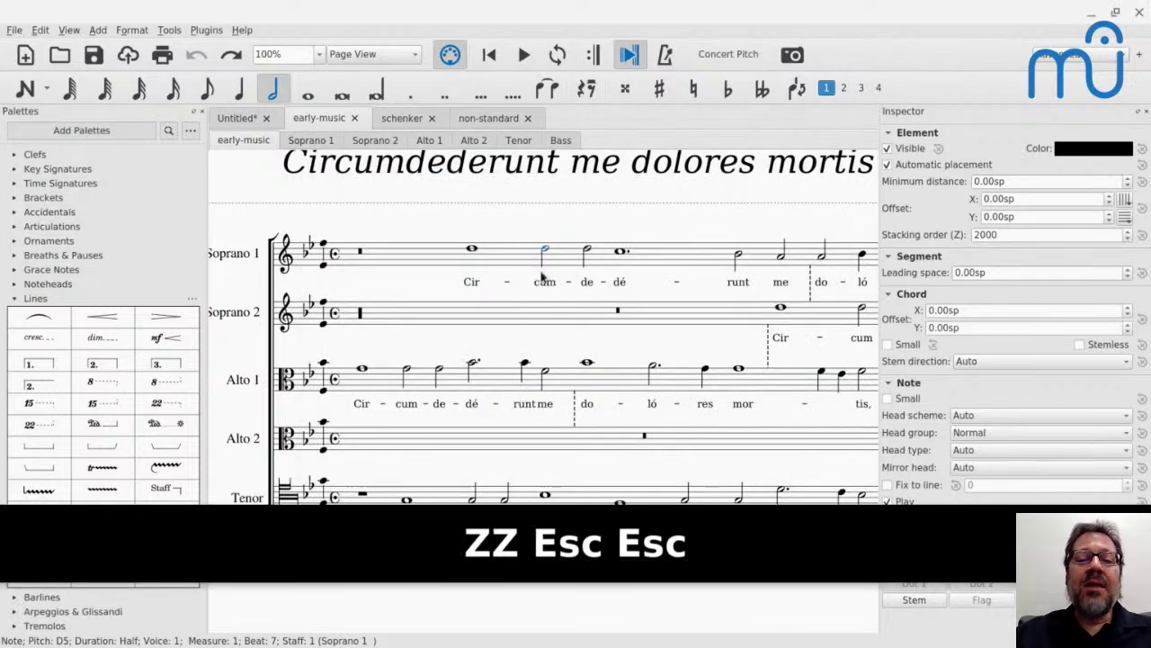
Step: Make the first half note in Soprano 1 and its stem invisible
key(shift+Right)
key(shift+Left)
key(shift+Left)
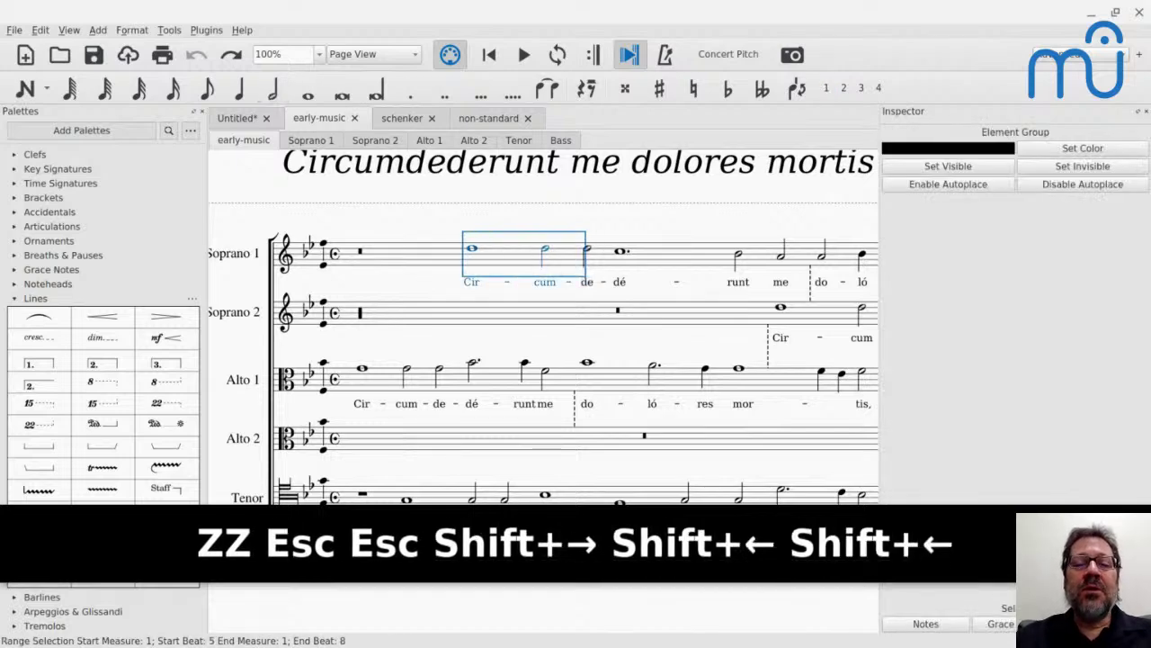
key(shift+Left)
click(545, 251)
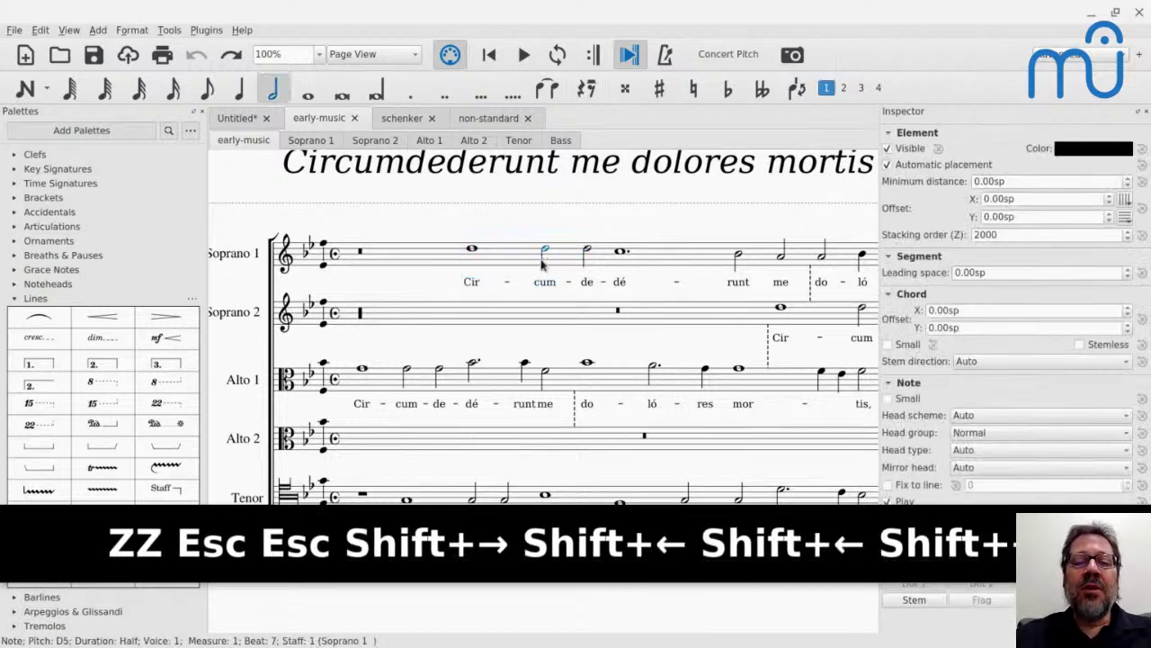
ctrl+click(542, 264)
key(v)
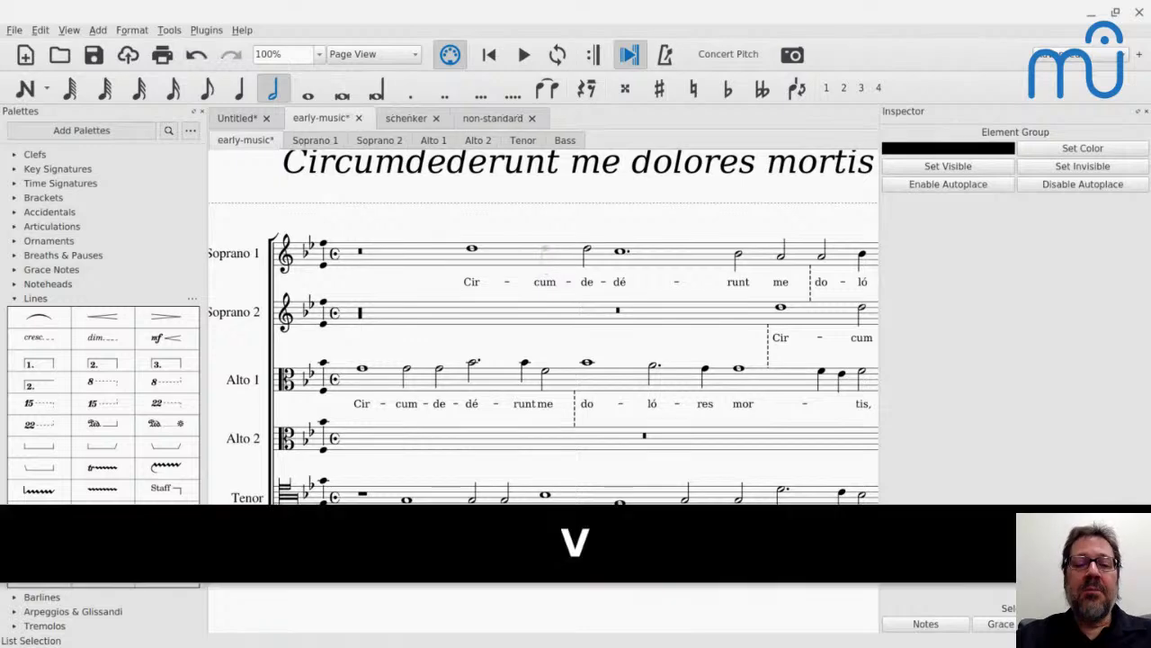
Step: Select the hidden half note and find the Medieval and Renaissance symbol categories in the Master Palette
click(546, 253)
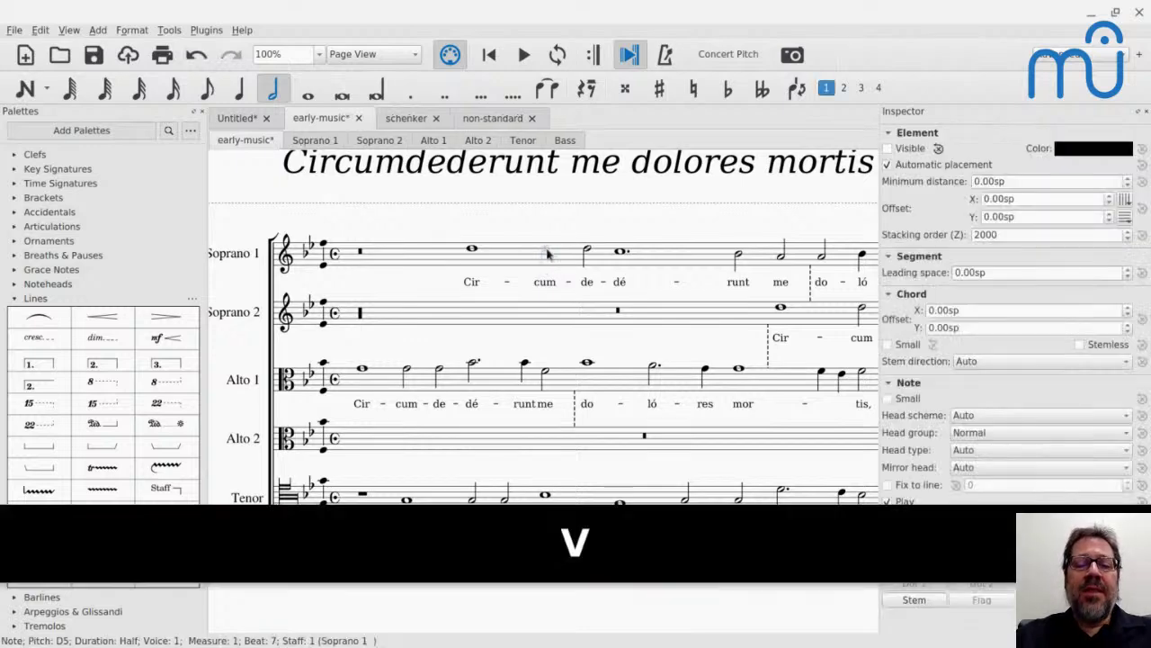
key(z)
key(z)
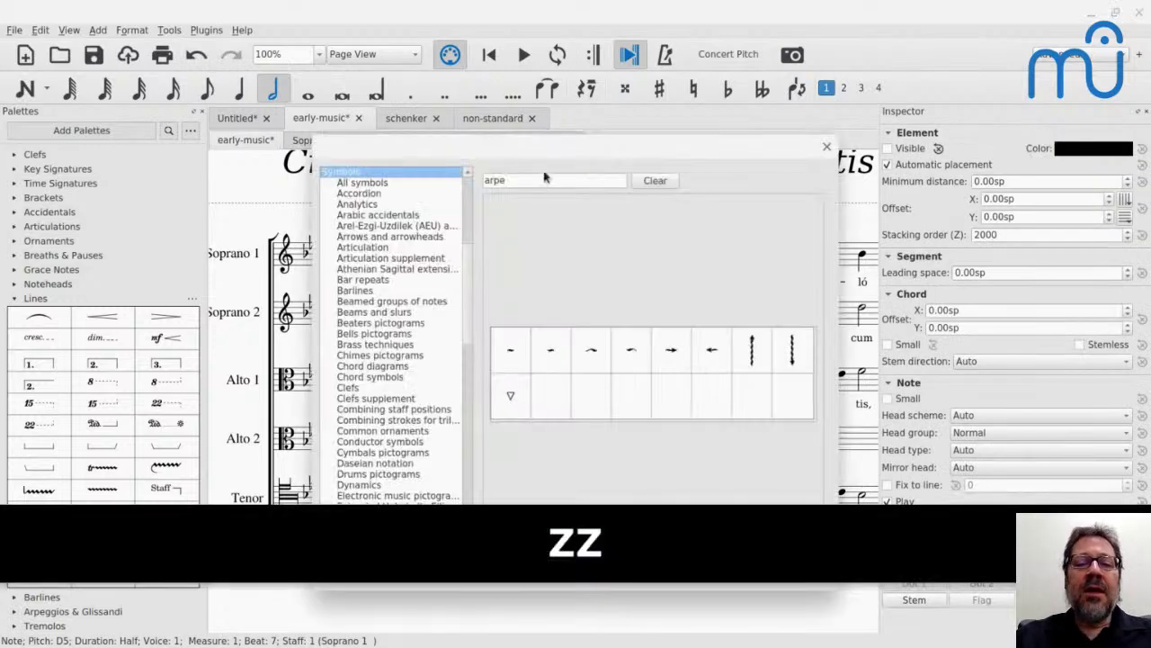
scroll(388, 392, down, 2)
scroll(389, 393, down, 5)
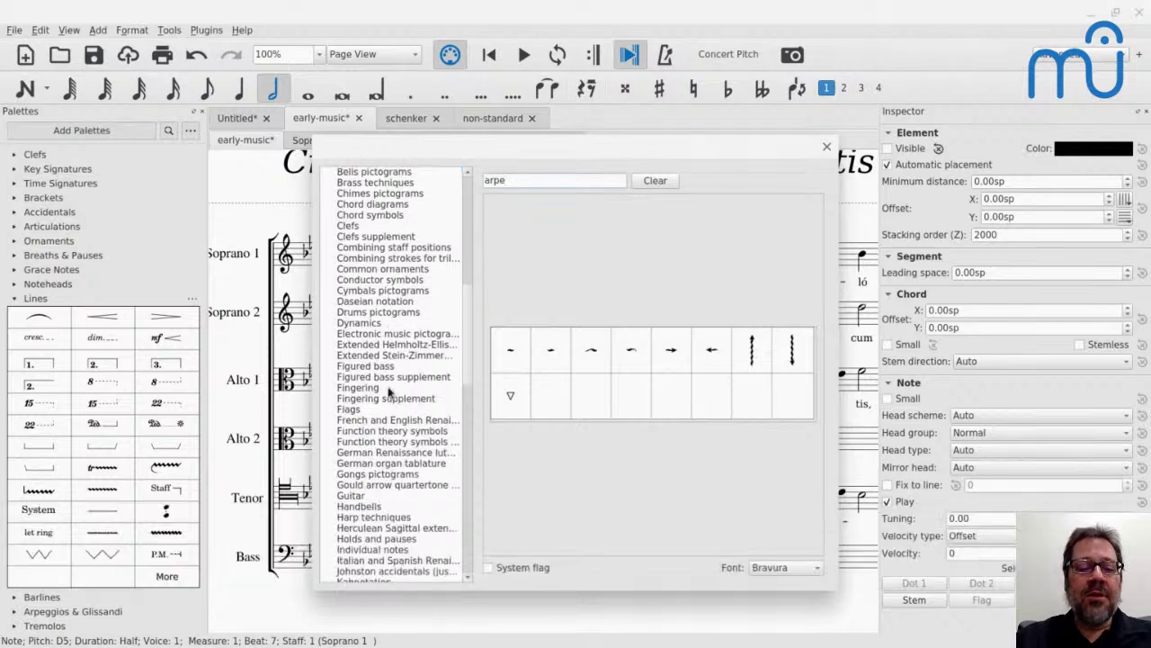
scroll(378, 336, up, 1)
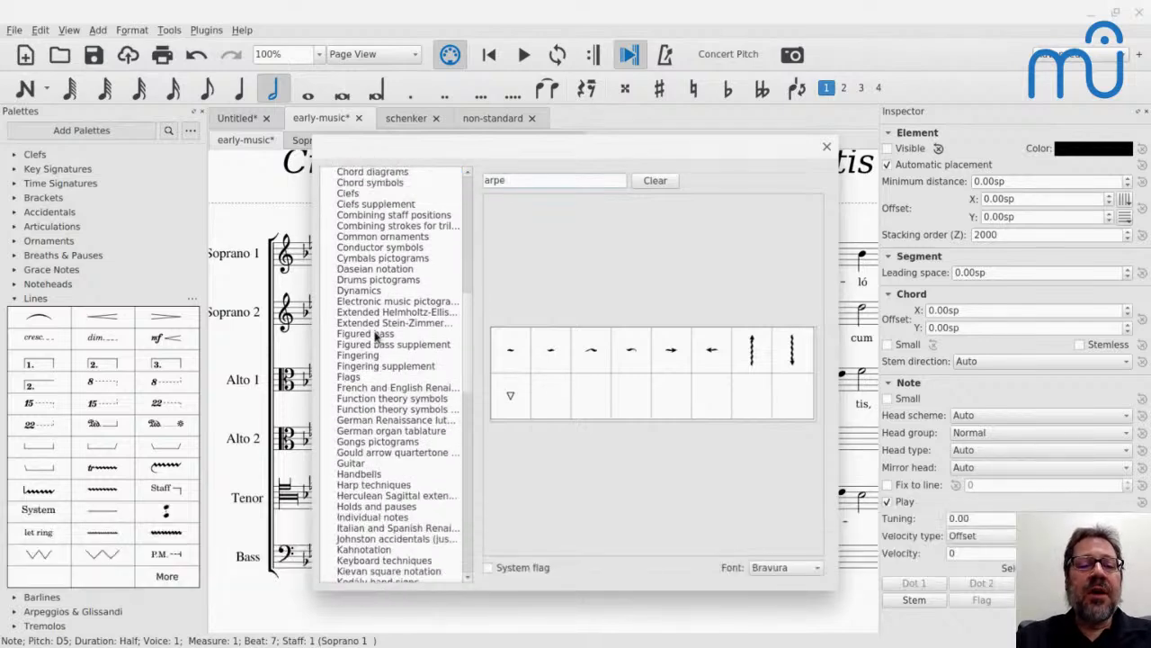
scroll(379, 334, up, 2)
scroll(378, 342, down, 10)
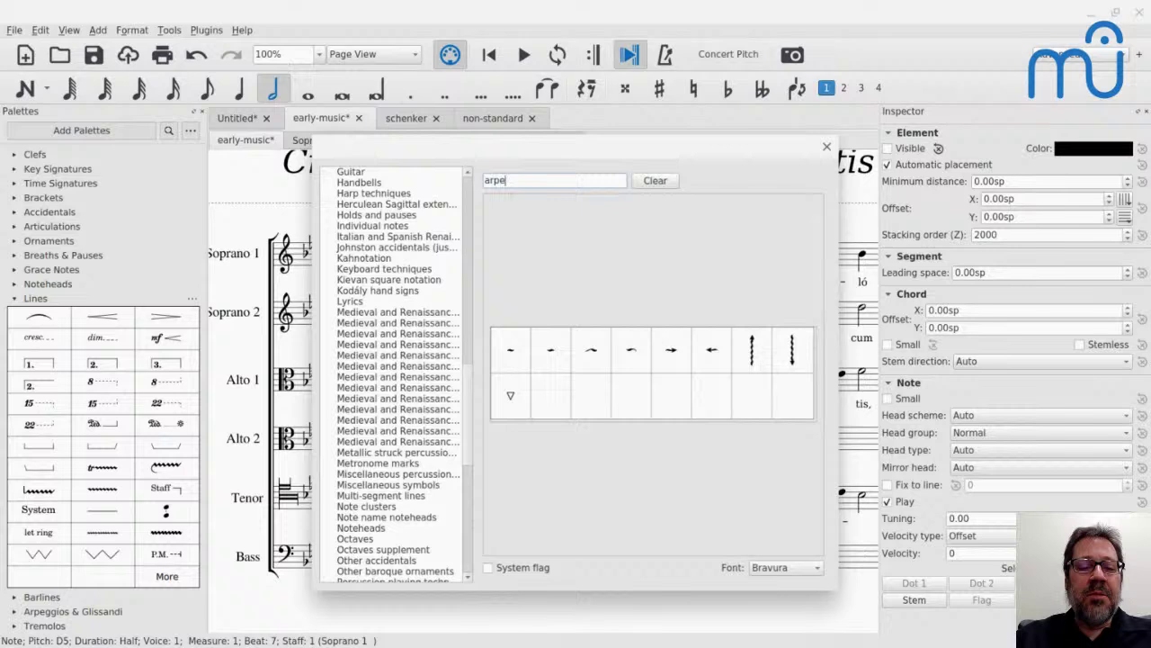
Step: Examine the Medieval and Renaissance symbol categories one after another, up to the one with the mensuration signs
click(365, 347)
key(Down)
key(Down)
key(Down)
key(Down)
key(Down)
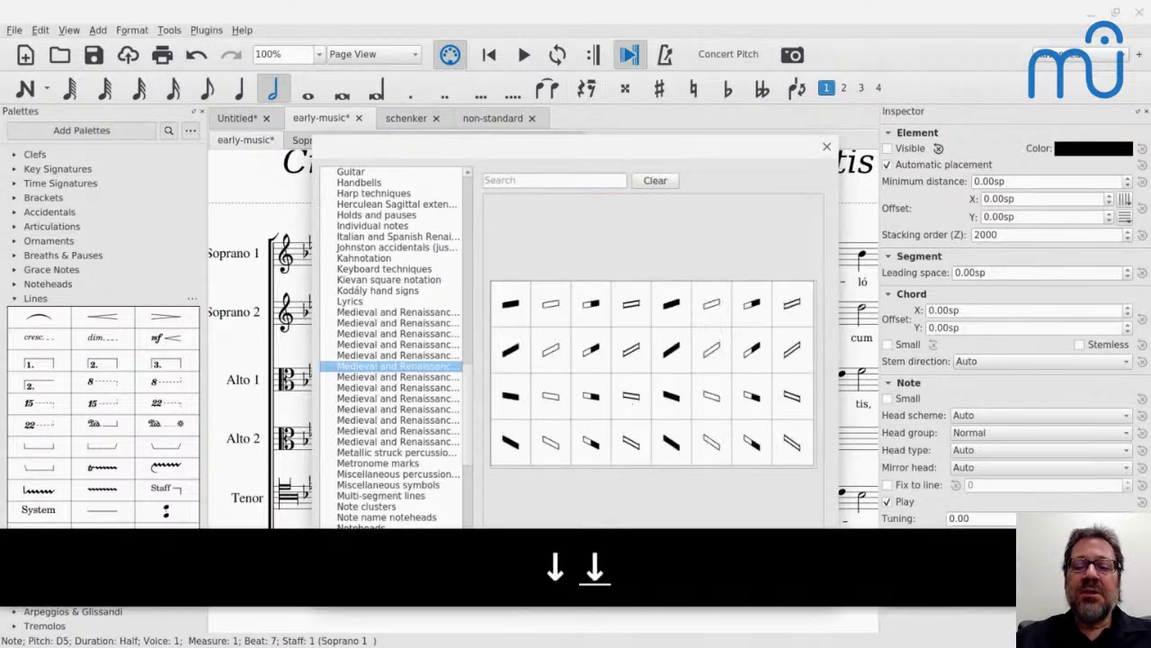
key(Down)
key(Down)
key(Down)
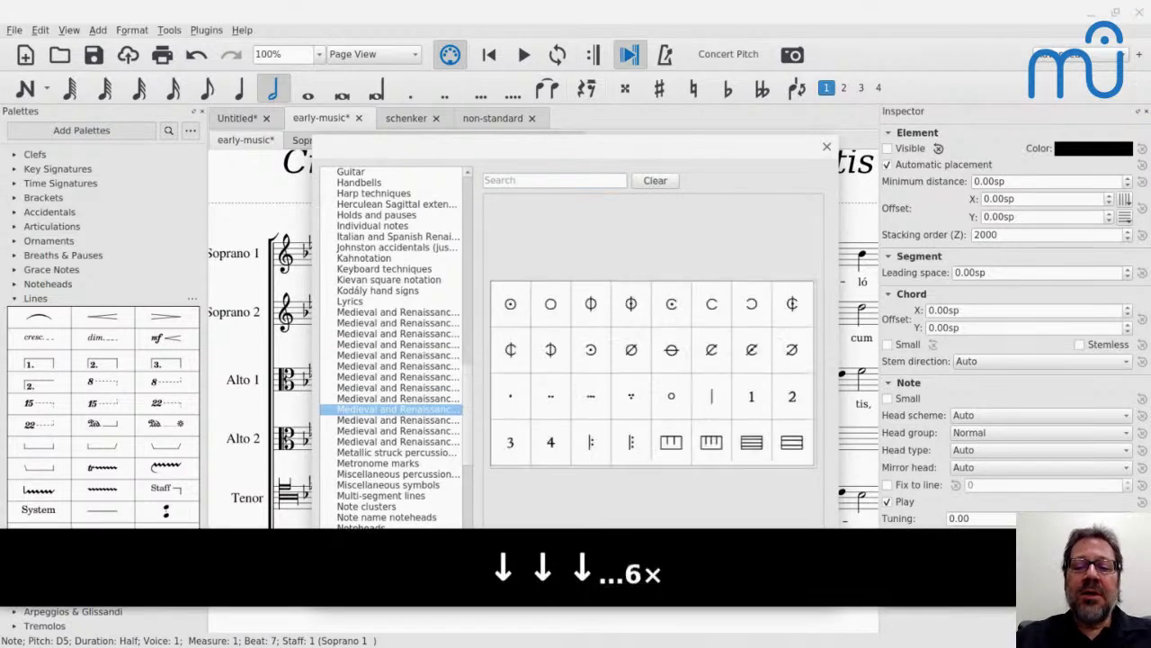
Step: Go back to the Medieval and Renaissance category with mensural notes and add the White mensural maxima to the hidden half note
key(Up)
key(Up)
key(Up)
key(Up)
key(Up)
key(Up)
key(Up)
key(Up)
key(Up)
key(Up)
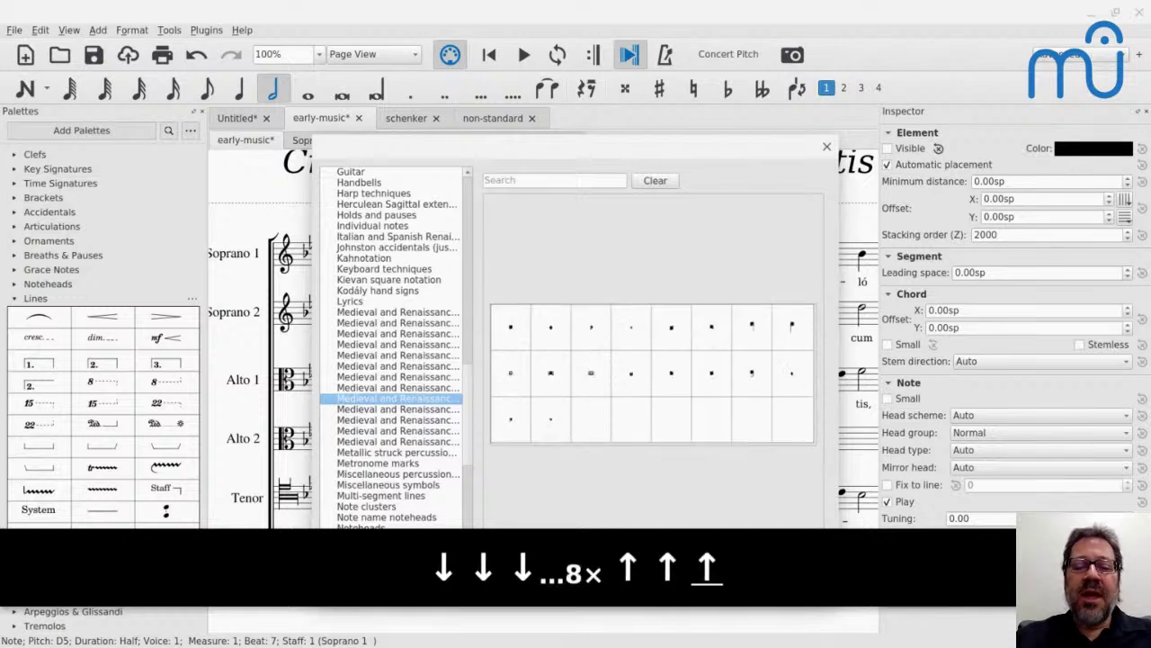
key(Down)
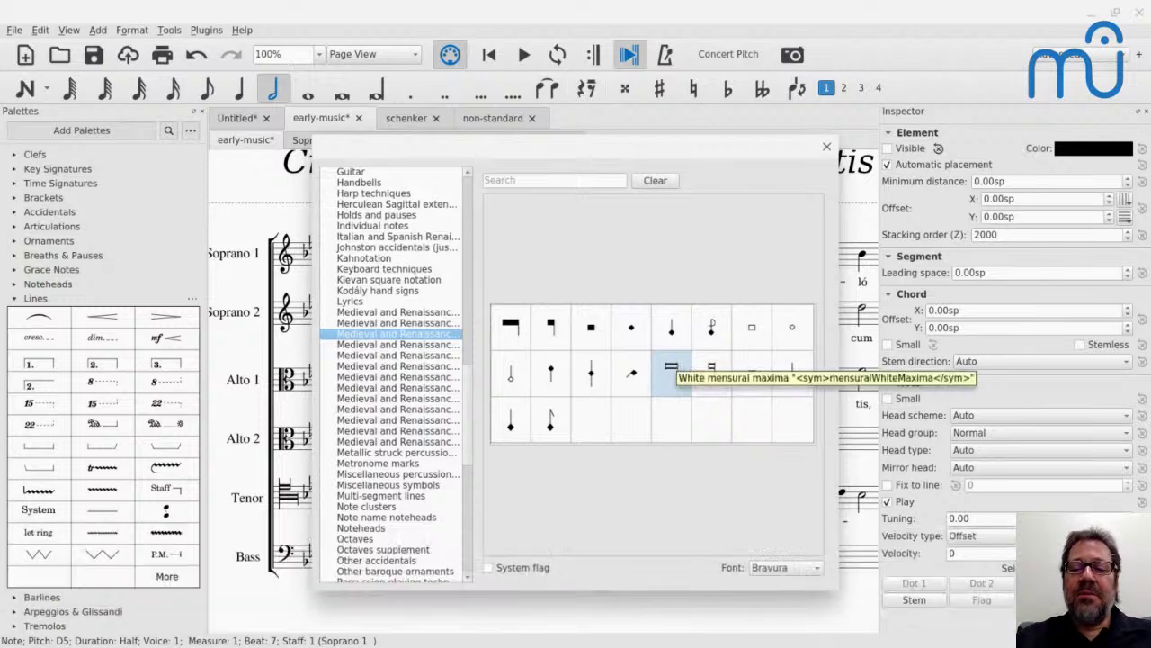
drag(457, 151, 868, 72)
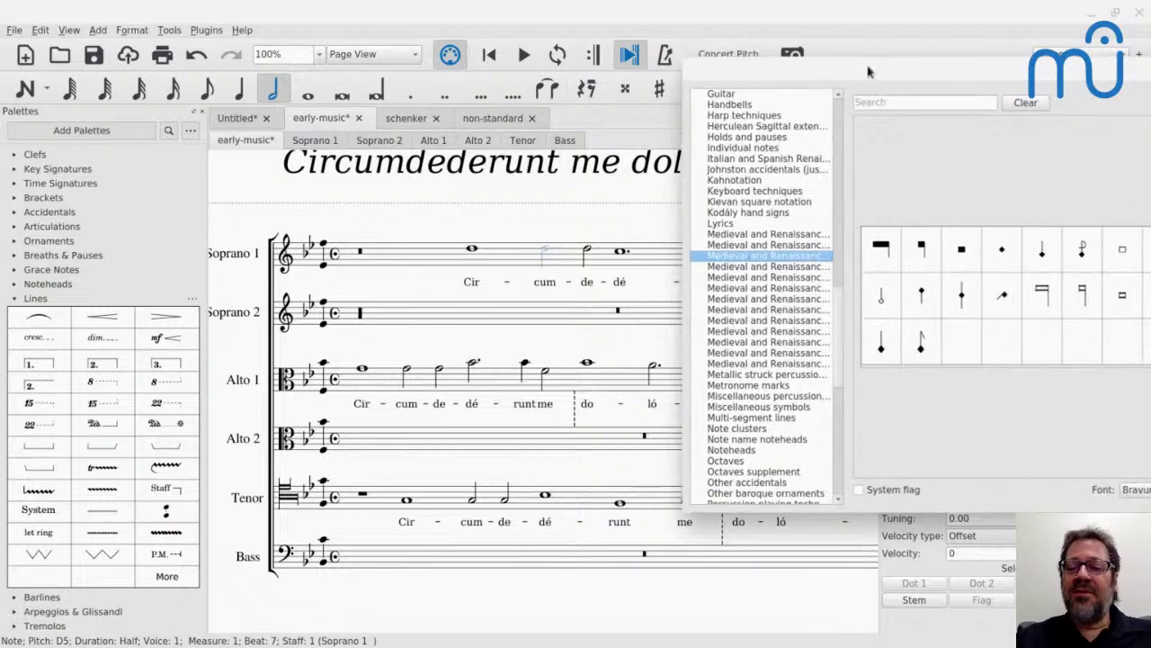
click(1042, 294)
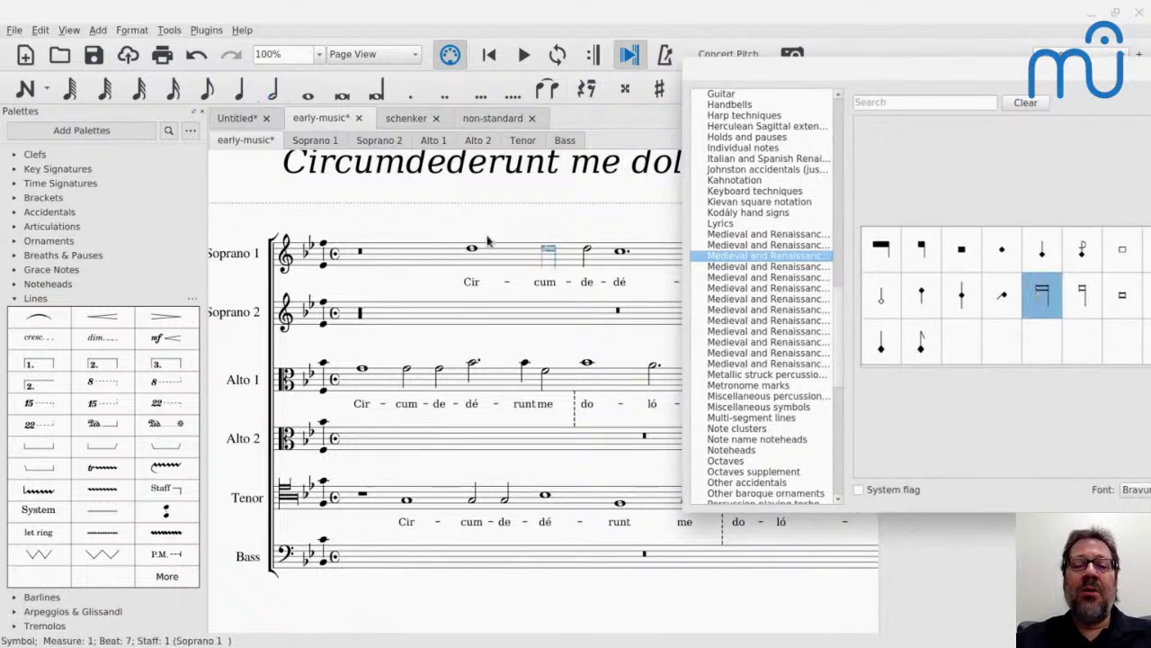
Step: Play the score from the first whole note in Soprano 1, and stop playback
click(472, 249)
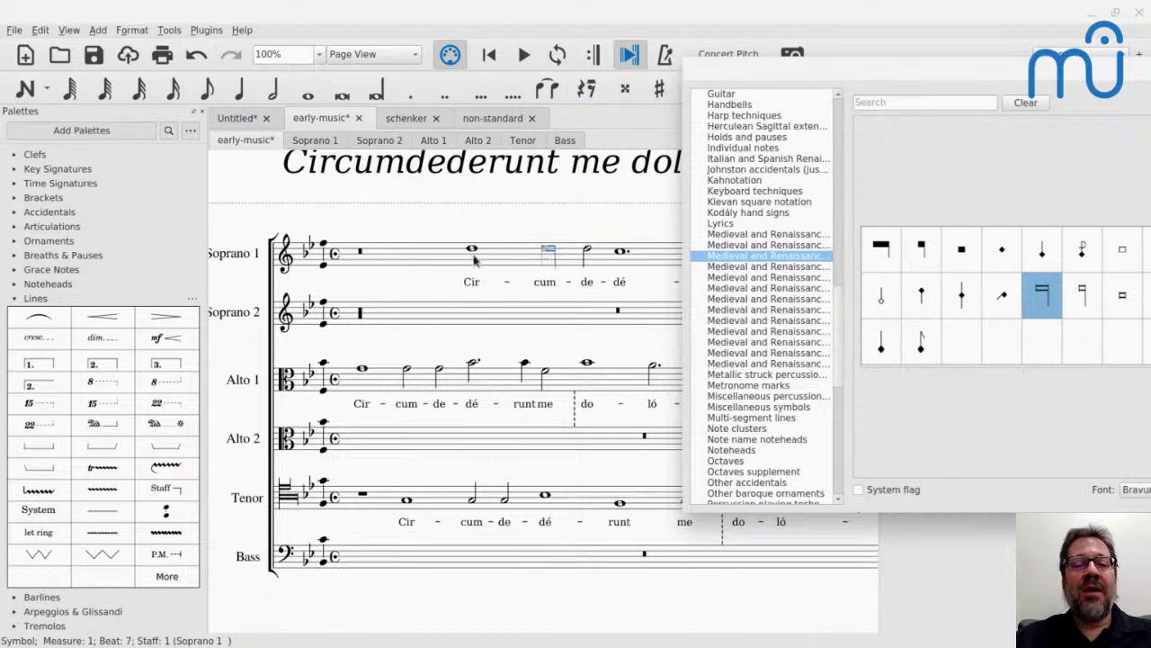
key(space)
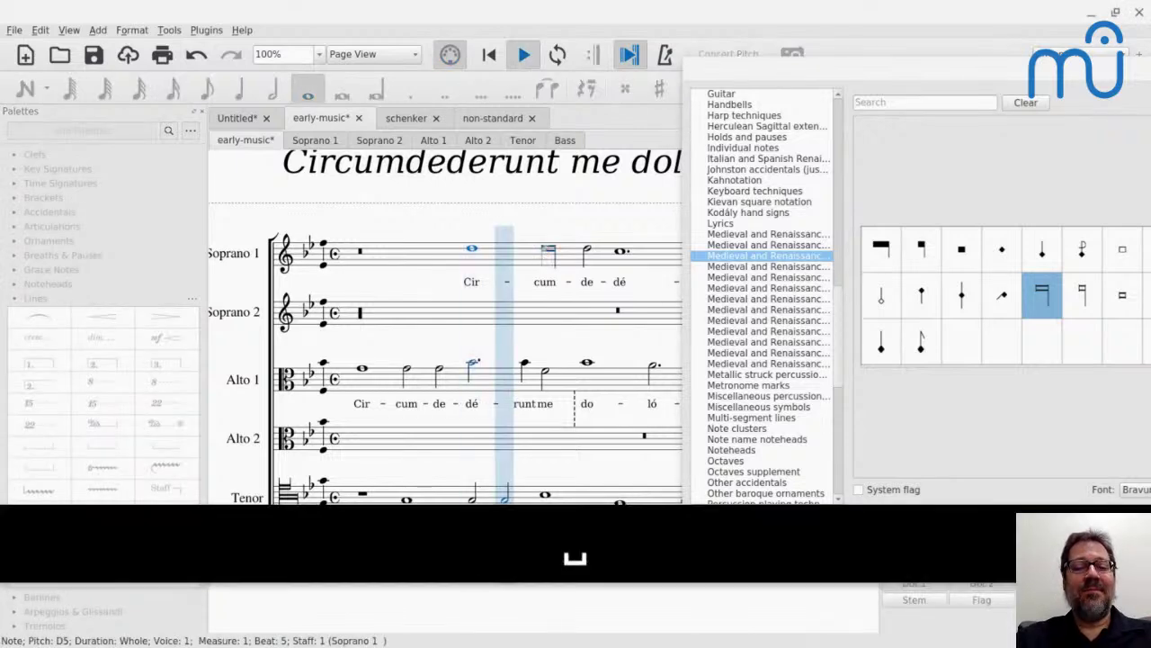
key(space)
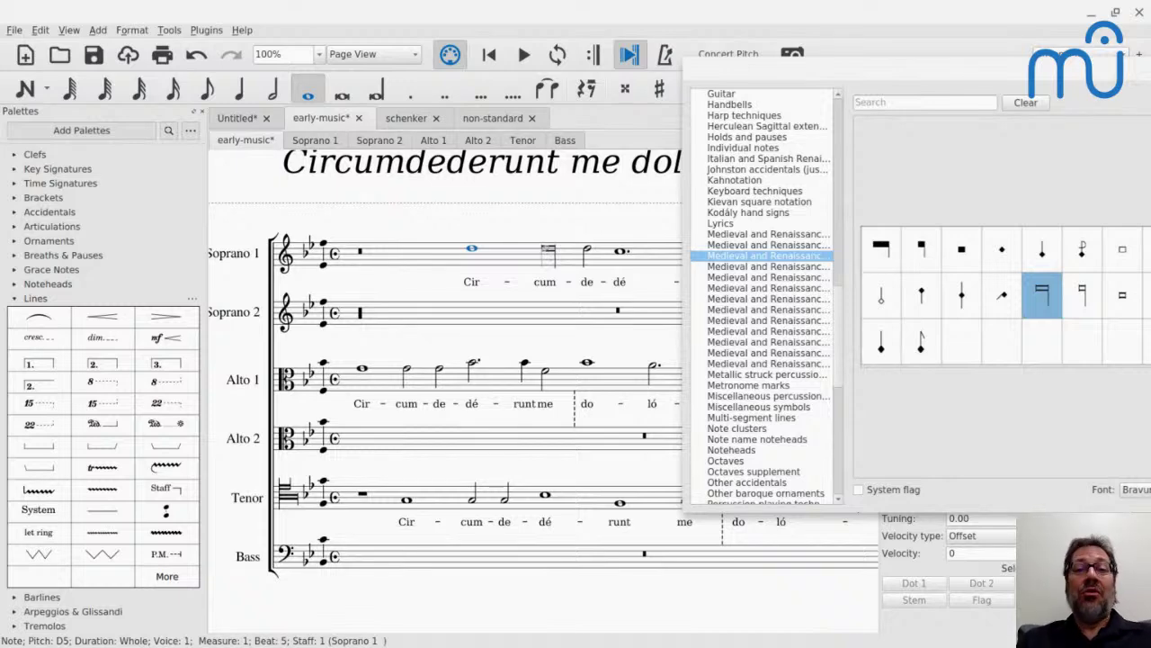
Step: Raise the white mensural maxima symbol in Soprano 1 to a vertical offset of -2.70sp
click(551, 253)
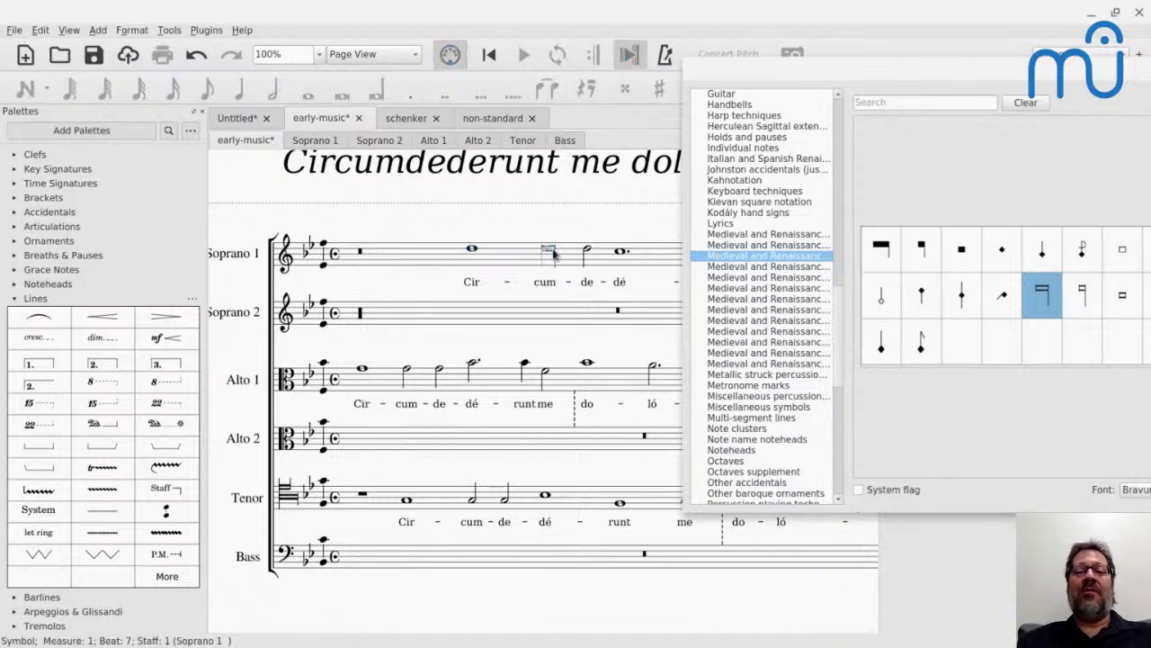
key(Up)
key(Up)
key(Up)
key(Up)
key(Up)
key(Up)
key(Up)
key(Up)
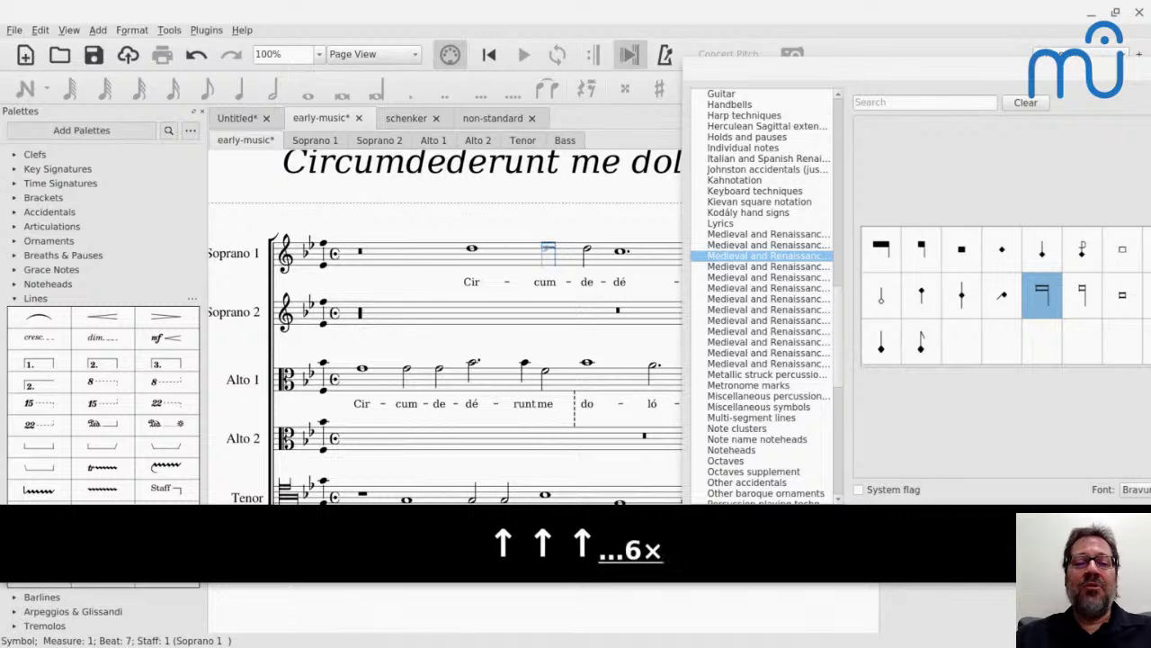
key(Up)
key(Up)
key(ctrl+Up)
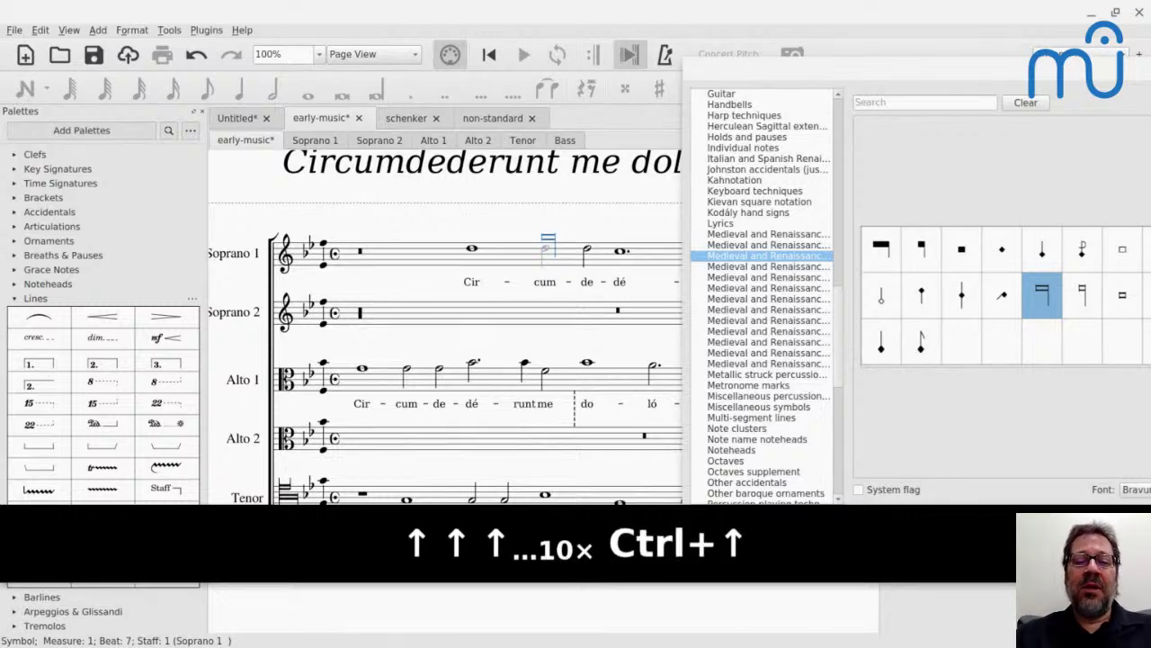
key(Up)
key(Up)
key(Up)
key(Up)
key(Up)
key(Up)
key(Up)
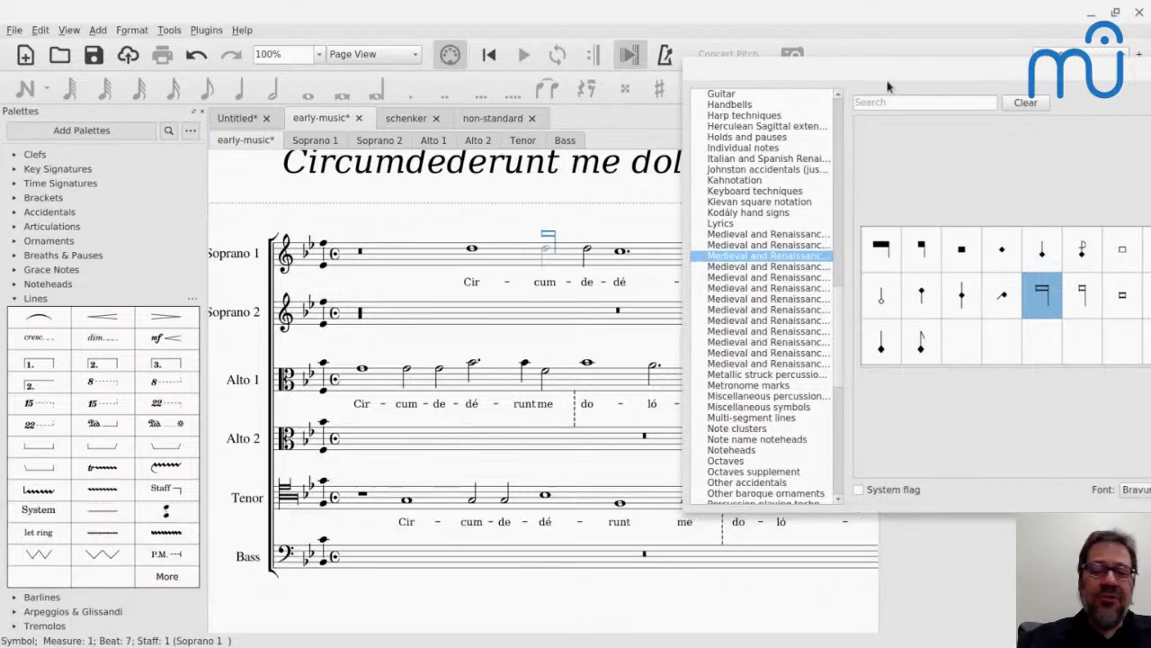
Step: View the Renaissance lute tablature symbols in the Master Palette and close it without applying anything
scroll(715, 304, down, 8)
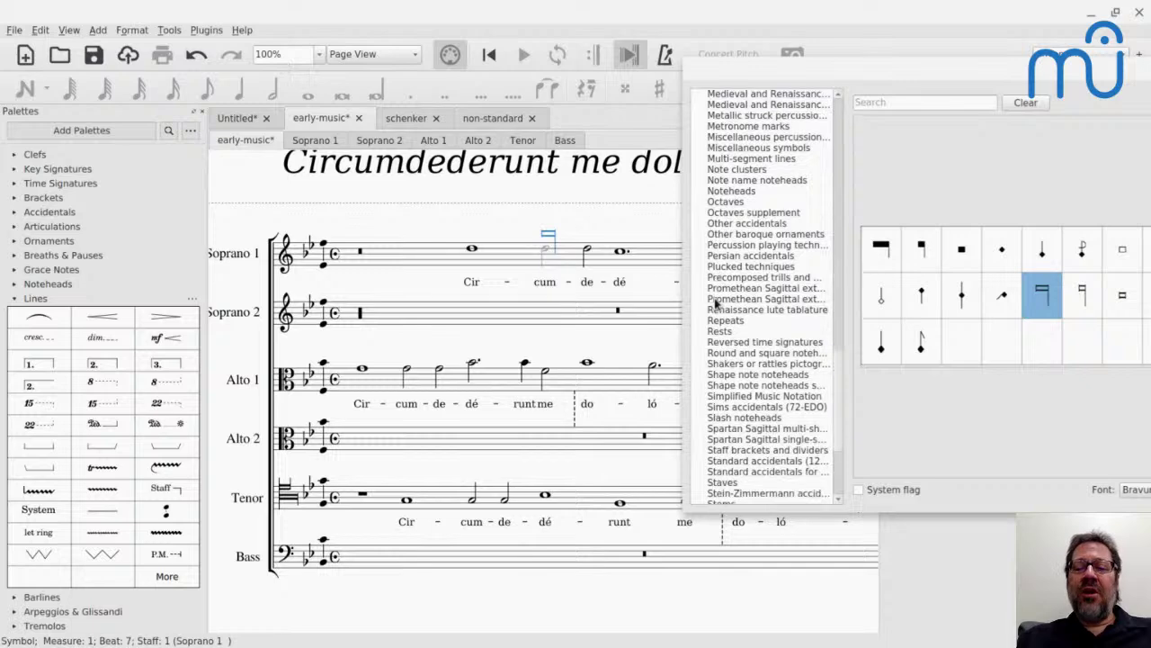
click(719, 311)
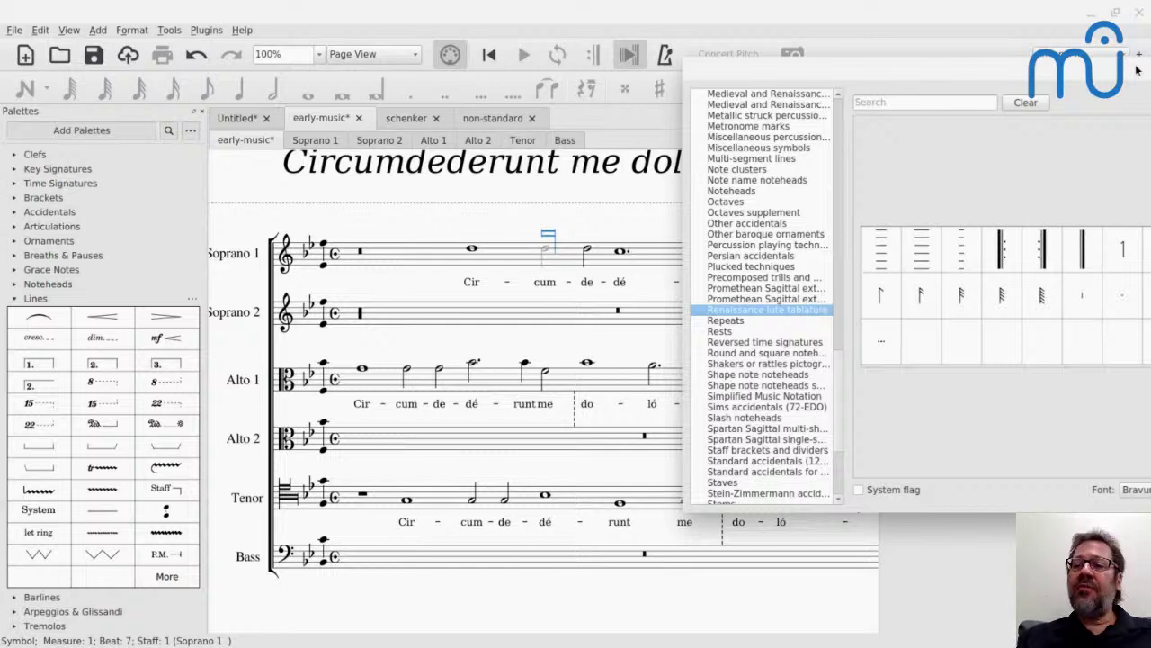
drag(1138, 71, 909, 96)
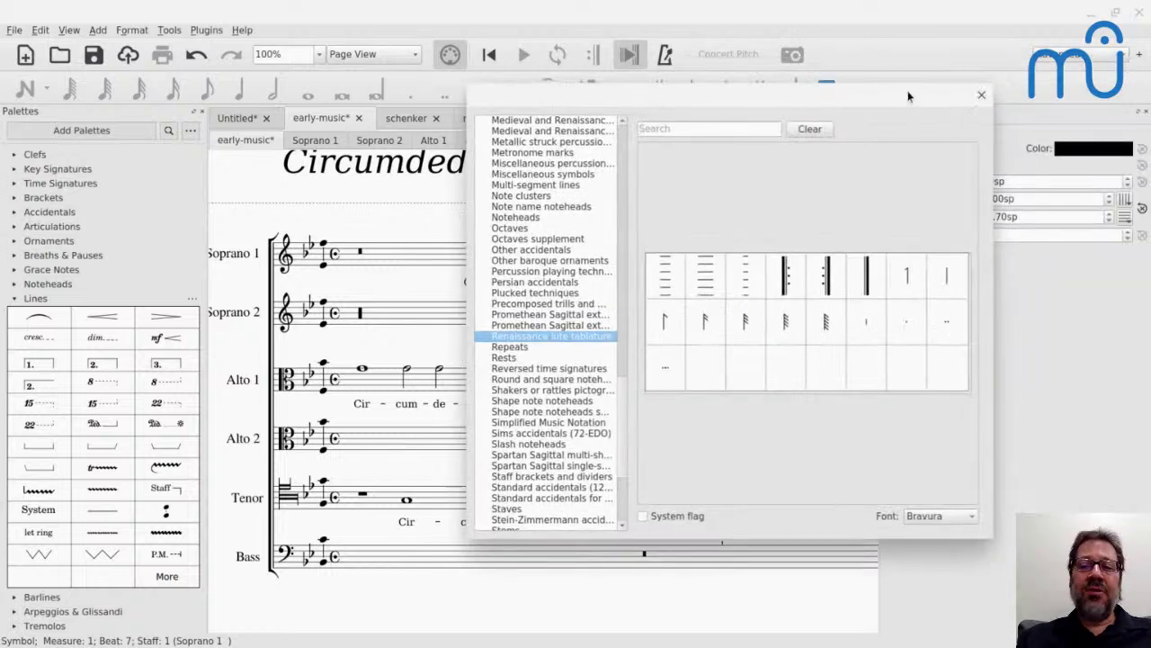
click(980, 95)
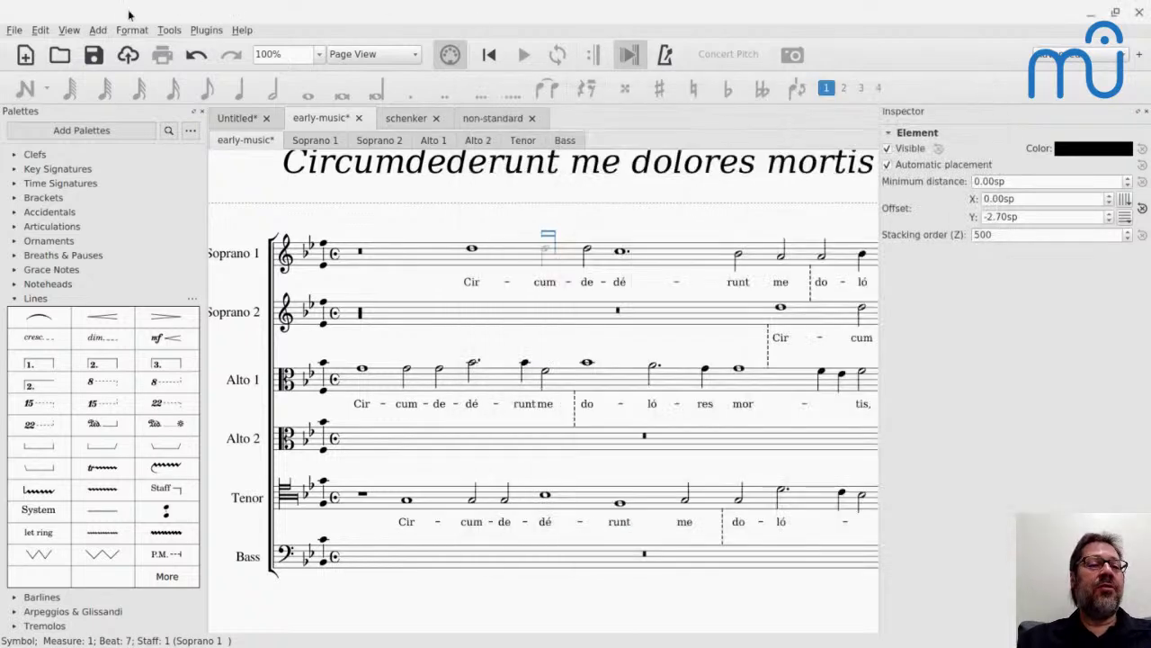
Step: Look at the view options that list the Master Palette, and clear the symbol selection
click(71, 35)
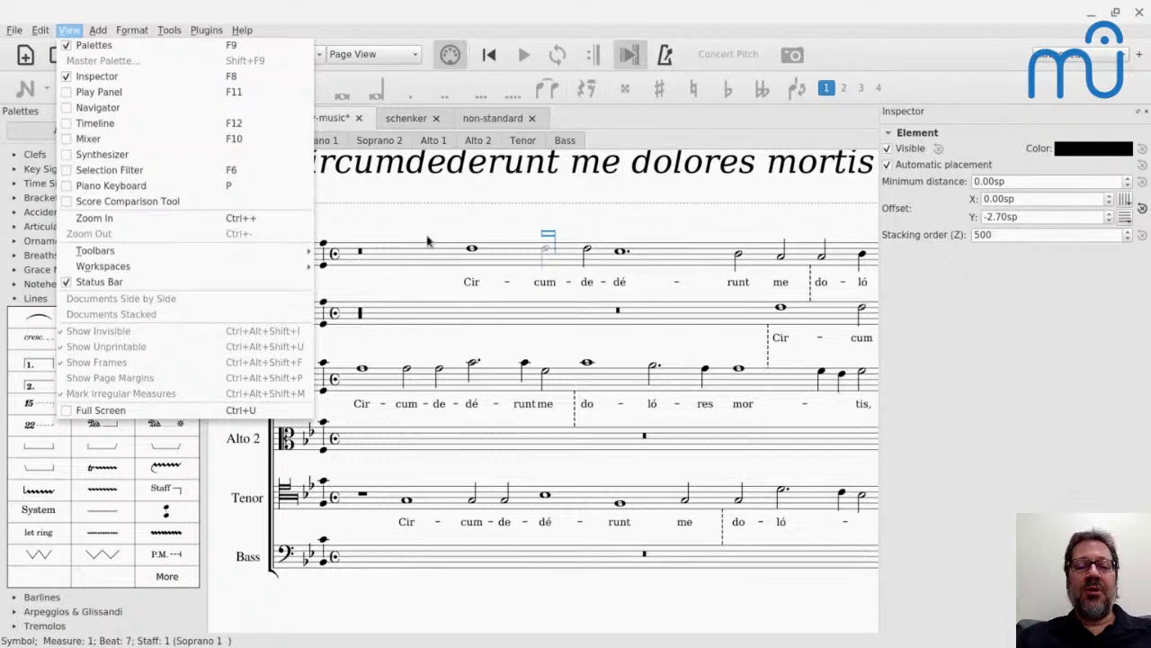
key(Escape)
key(Escape)
key(Escape)
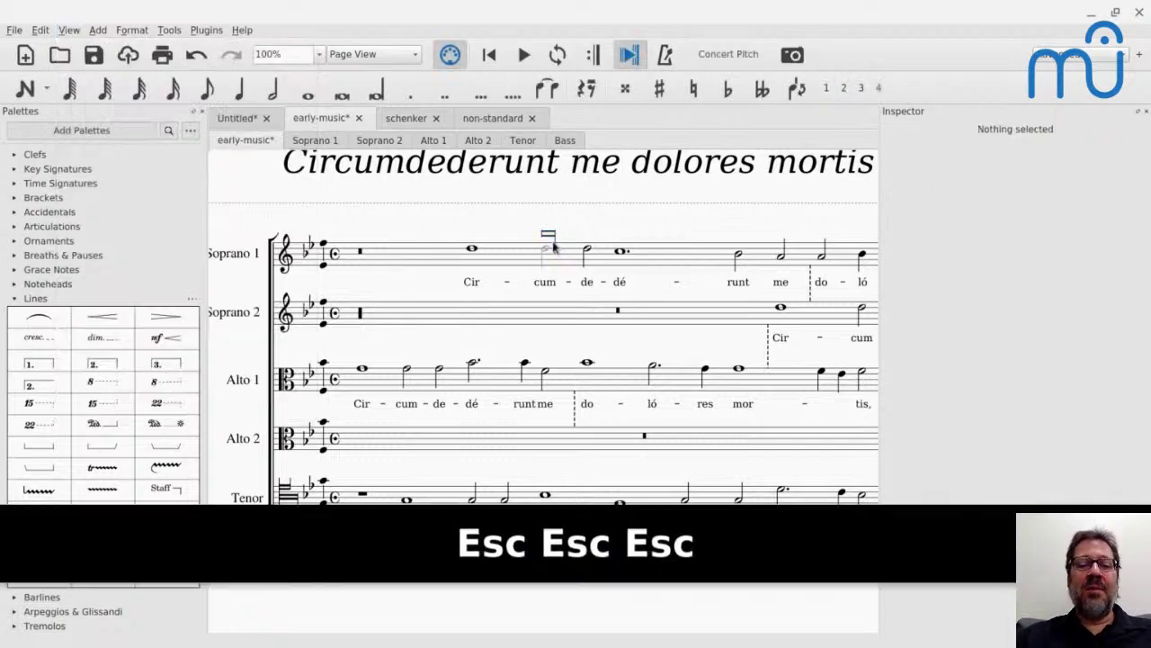
click(69, 29)
click(444, 239)
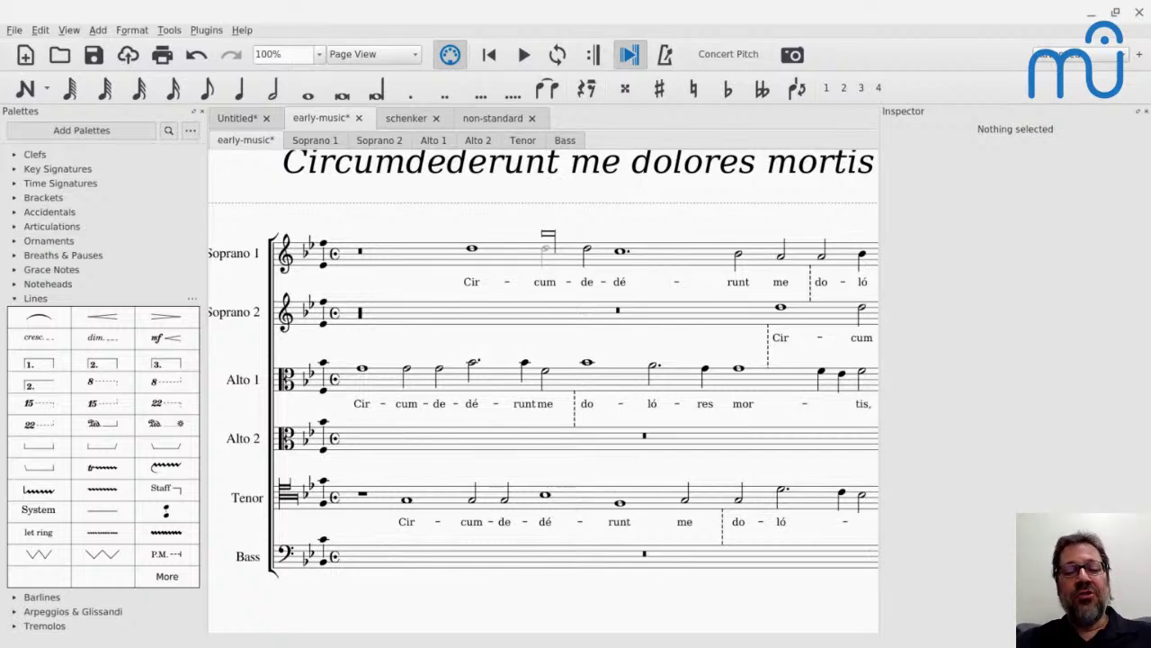
Step: Reopen the Master Palette and examine its main categories from Clefs to Symbols
key(z)
key(z)
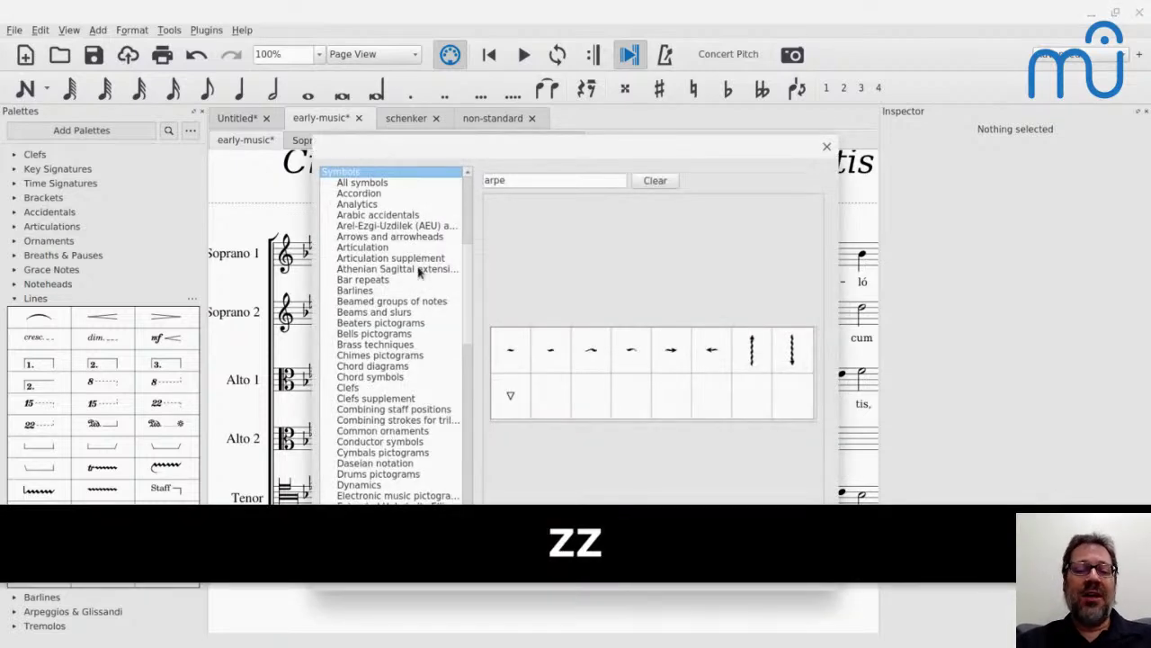
scroll(401, 265, up, 8)
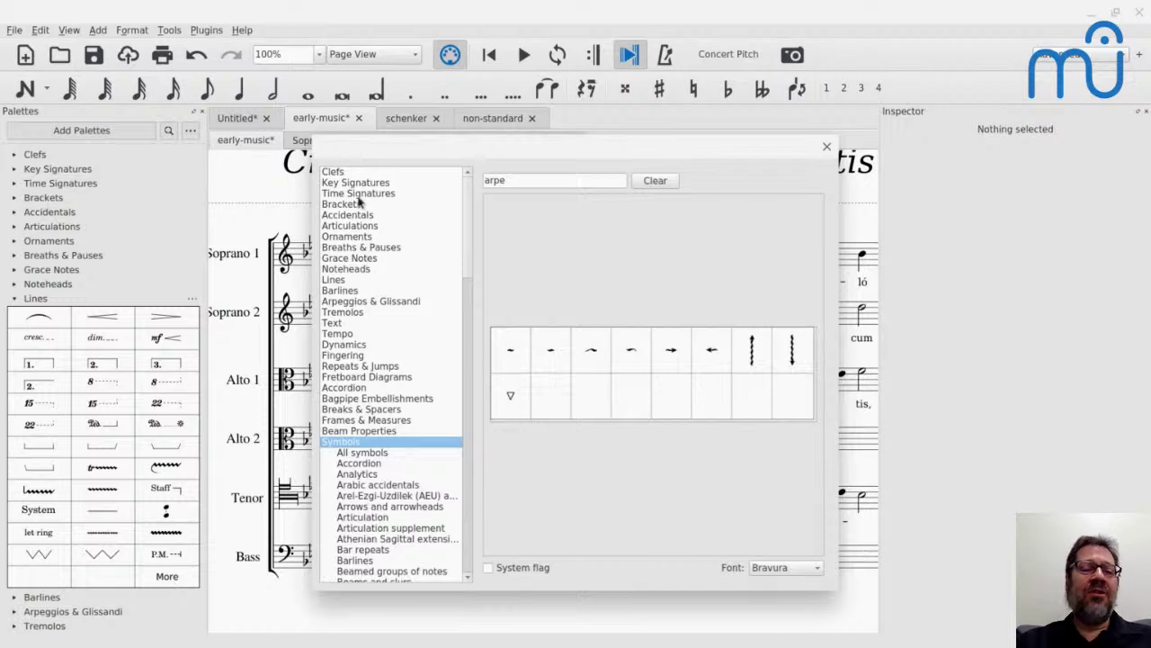
key(Escape)
Step: Collapse the Lines palette, view the additional elements of the Brackets palette, and collapse it again
click(13, 301)
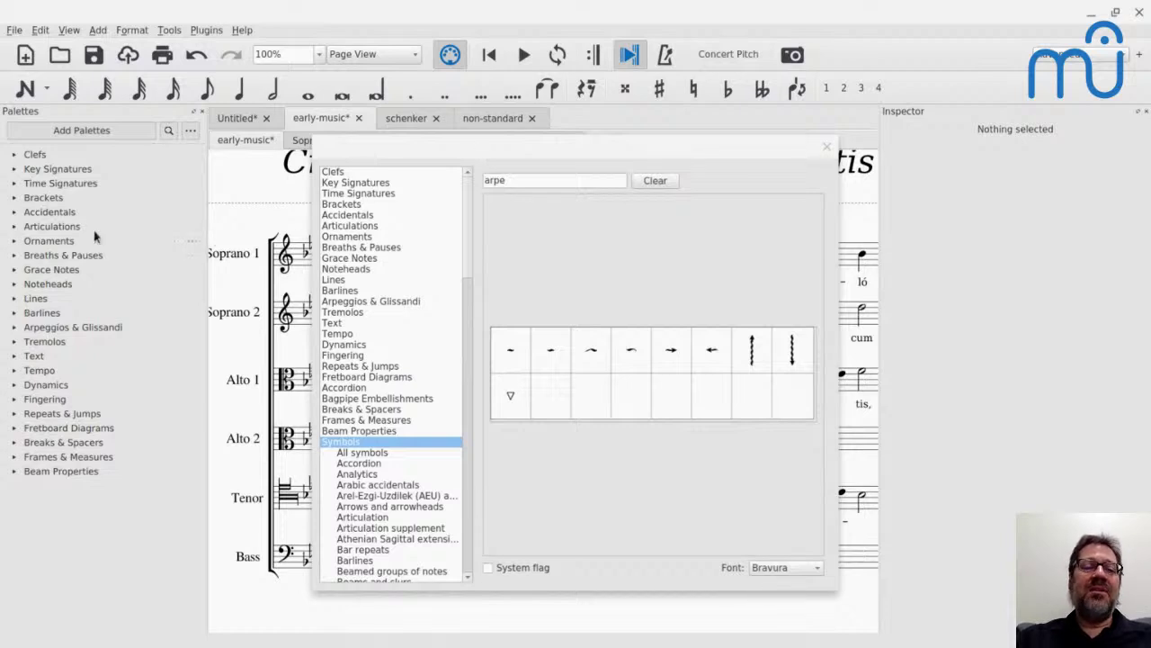
click(14, 198)
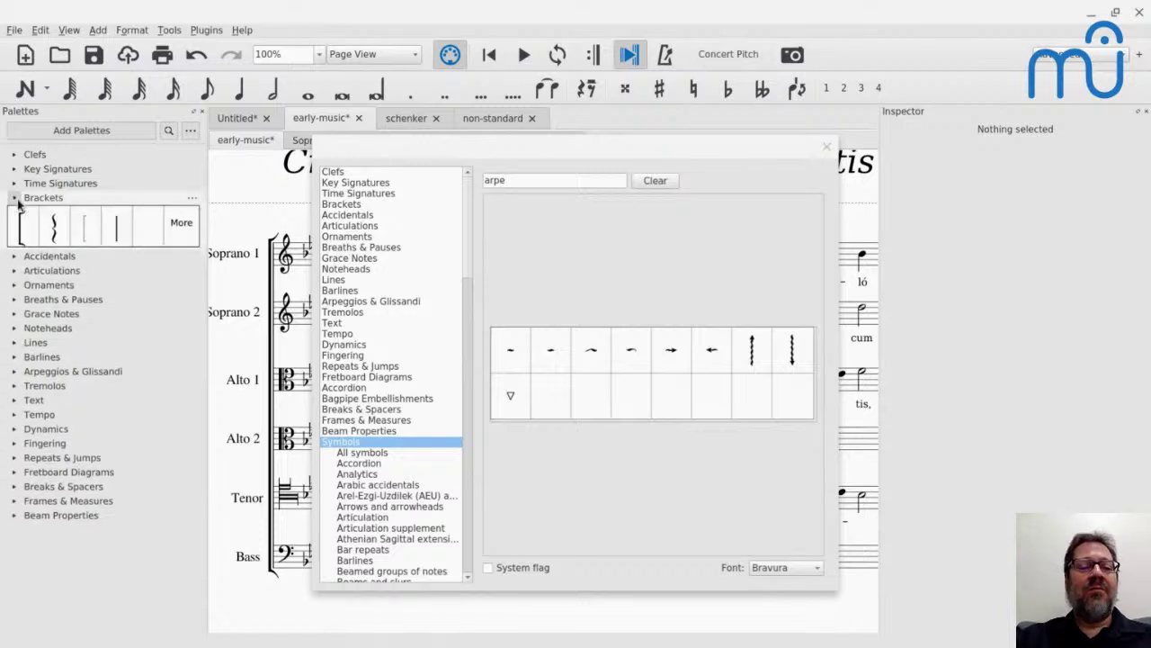
click(179, 232)
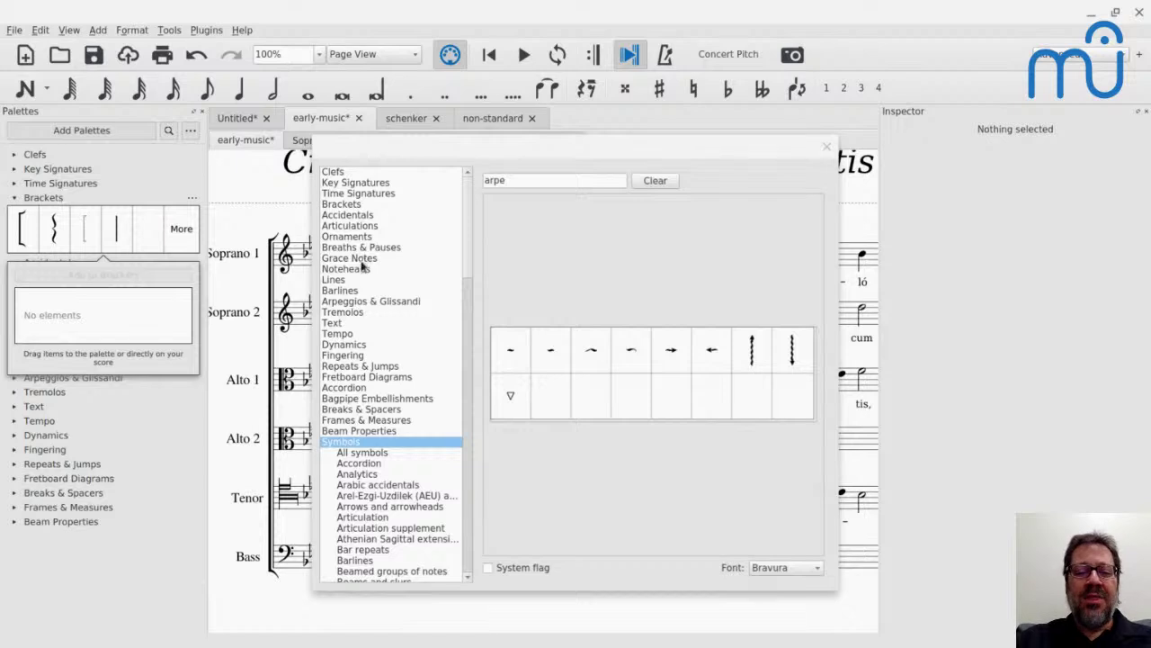
click(15, 200)
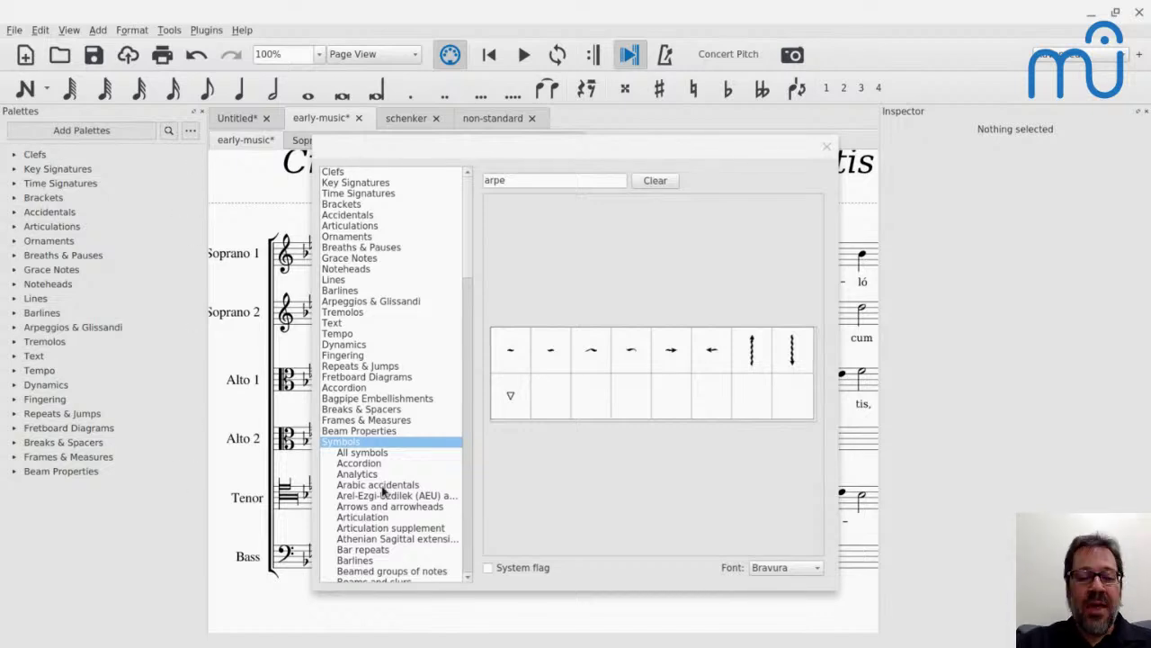
Step: View the drum pictograms among the Master Palette symbols and close the palette without applying anything
scroll(384, 491, down, 10)
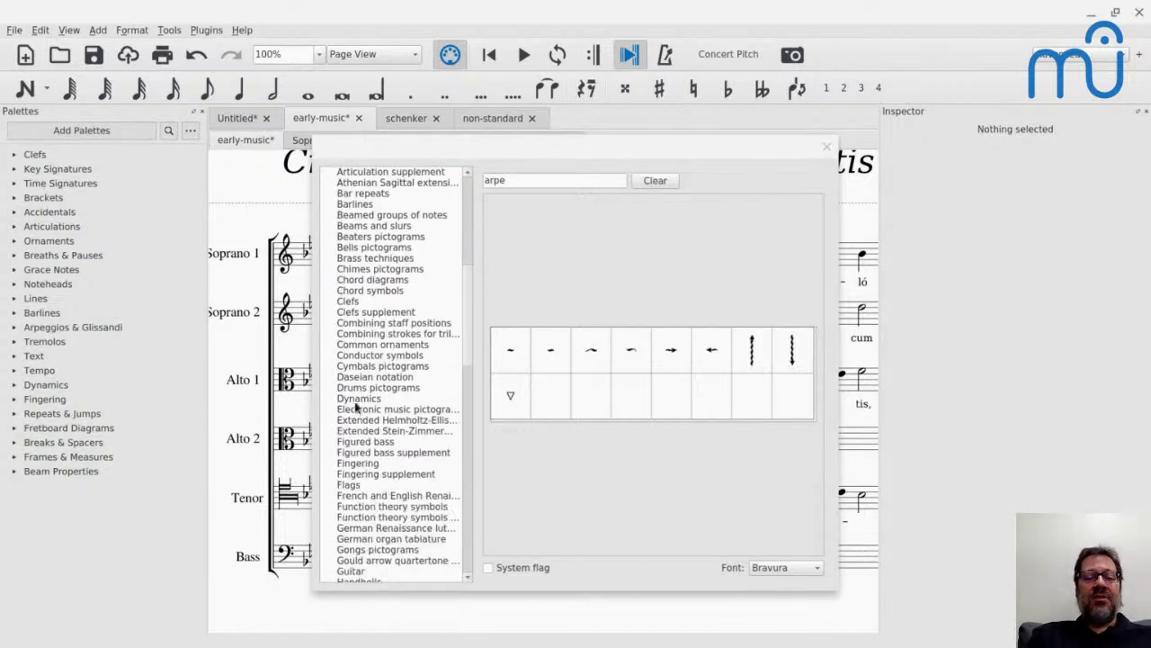
click(356, 389)
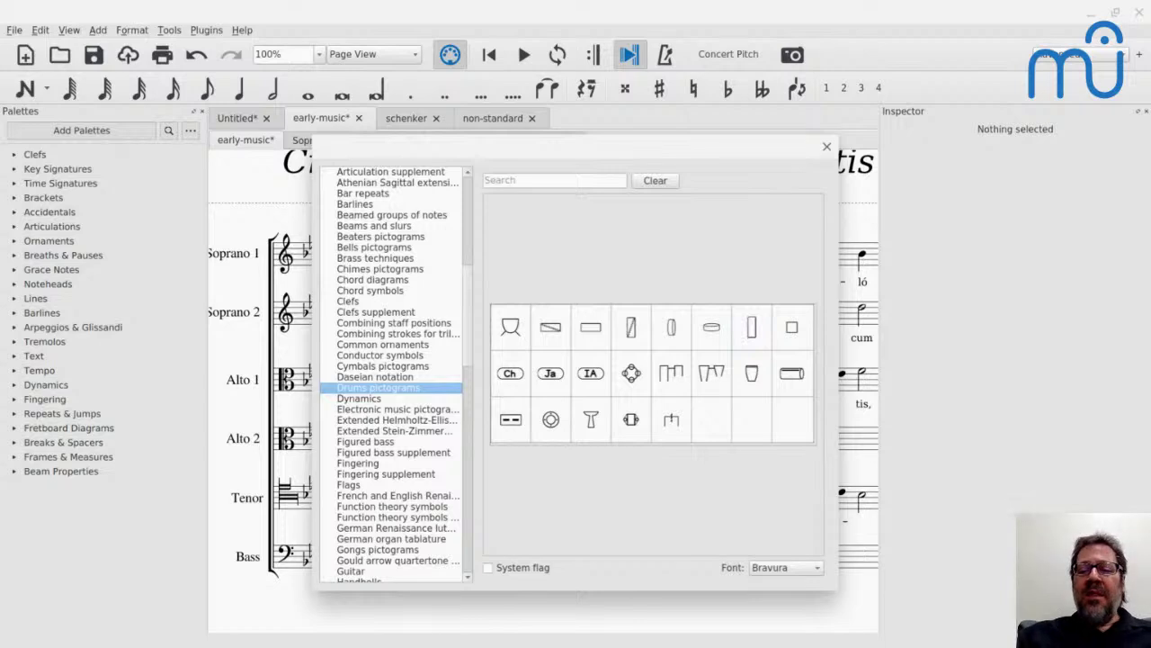
click(829, 149)
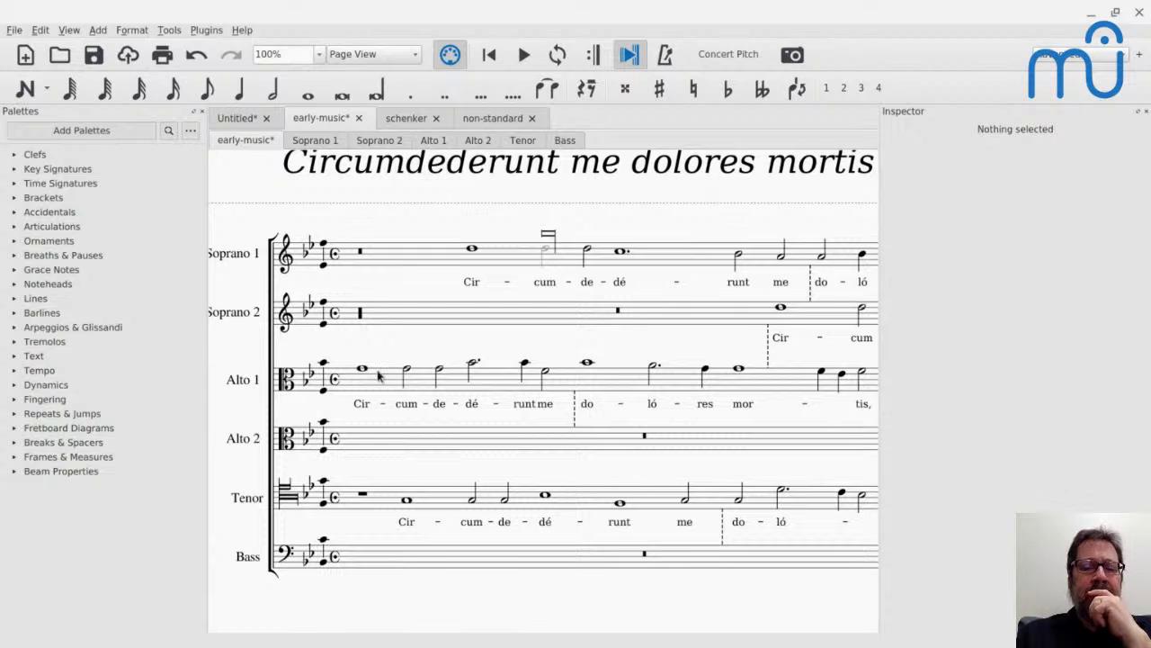
Step: Undo all the edits made to the early-music score
key(ctrl+z)
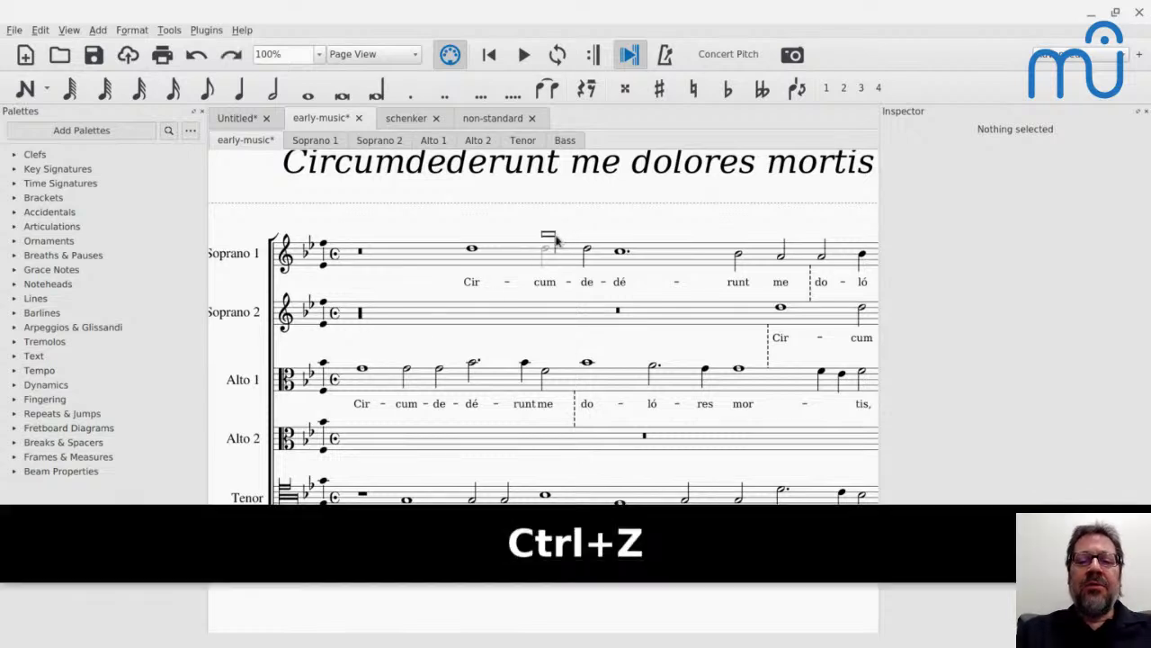
key(ctrl+z)
key(ctrl+z)
key(ctrl+z)
key(ctrl+z)
key(ctrl+z)
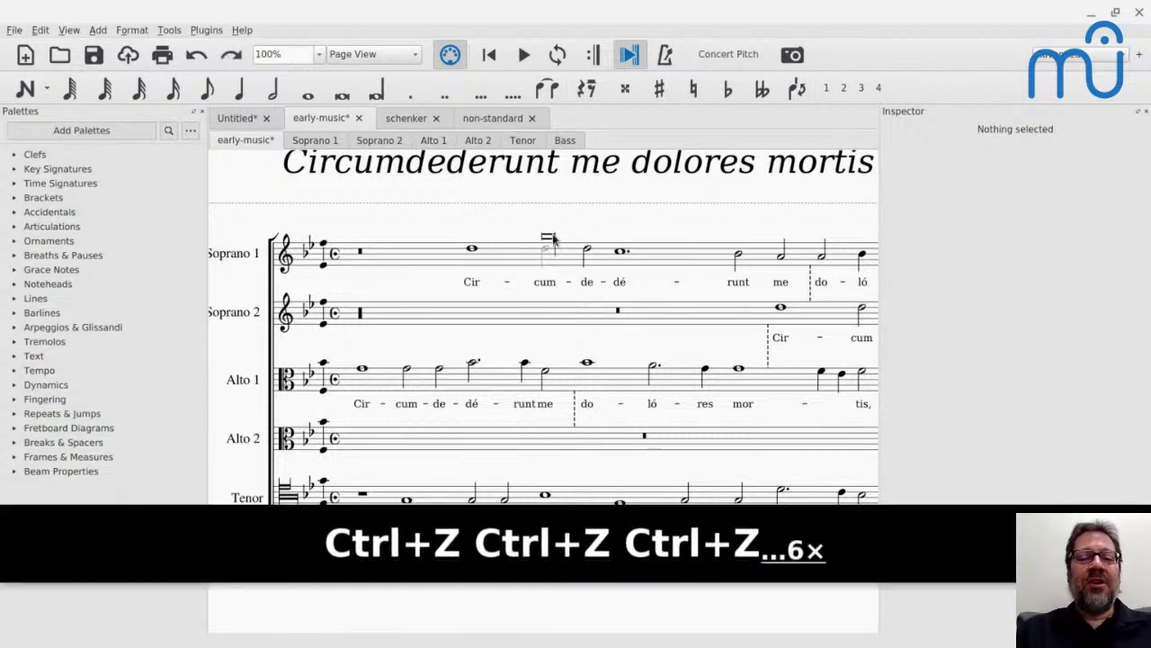
key(ctrl+z)
key(ctrl+z)
key(ctrl+z)
key(ctrl+z)
key(ctrl+z)
key(ctrl+z)
key(ctrl+z)
key(ctrl+z)
key(ctrl+z)
key(ctrl+z)
key(ctrl+z)
key(ctrl+z)
key(ctrl+z)
key(ctrl+z)
key(ctrl+z)
key(ctrl+z)
key(ctrl+z)
key(ctrl+z)
key(ctrl+z)
key(ctrl+z)
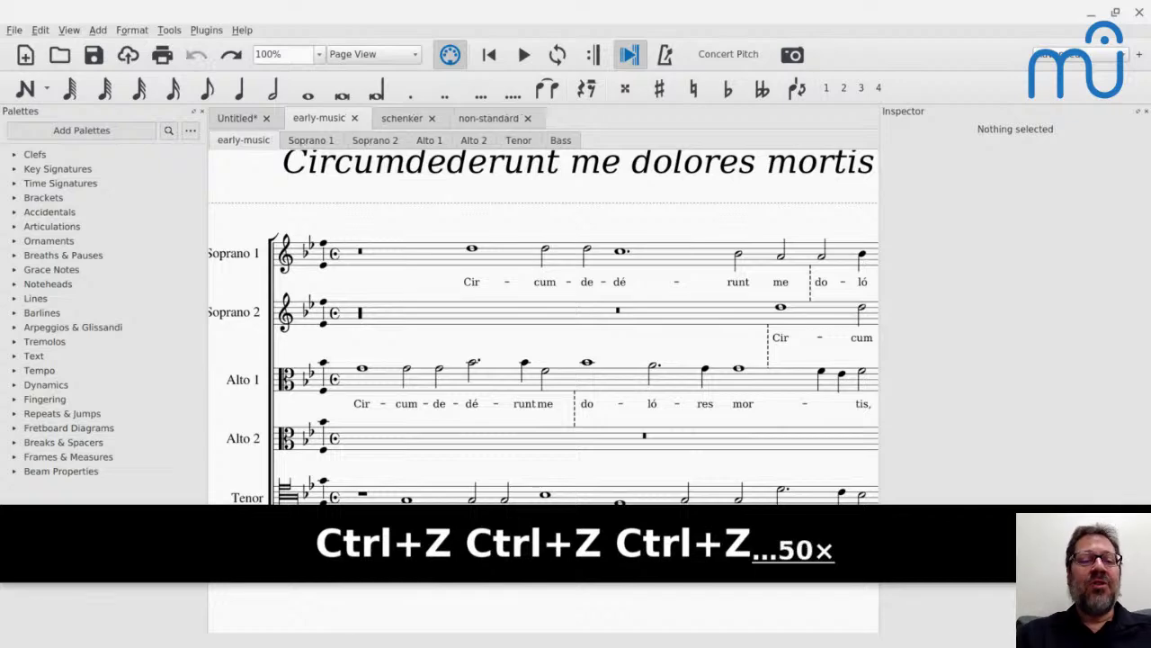
key(ctrl+z)
key(ctrl+z)
key(ctrl+z)
key(ctrl+z)
key(ctrl+z)
key(ctrl+z)
key(ctrl+z)
key(ctrl+z)
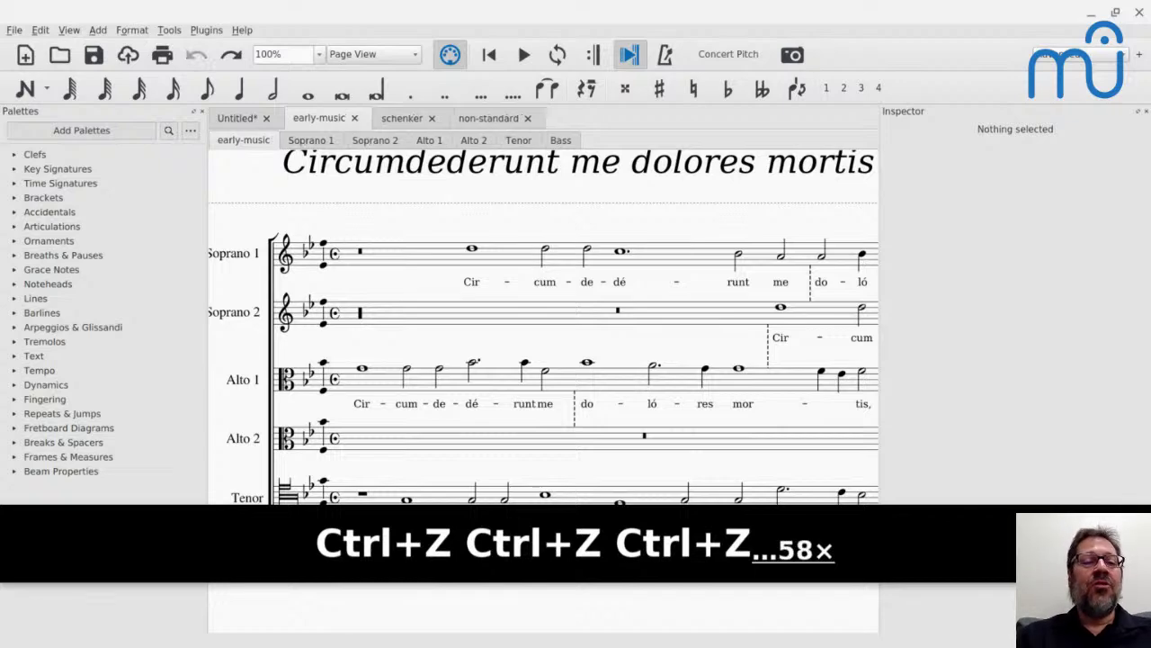
Step: Switch to the Untitled score and enter the quarter notes C, D, E and F in measure 7
click(237, 120)
click(643, 341)
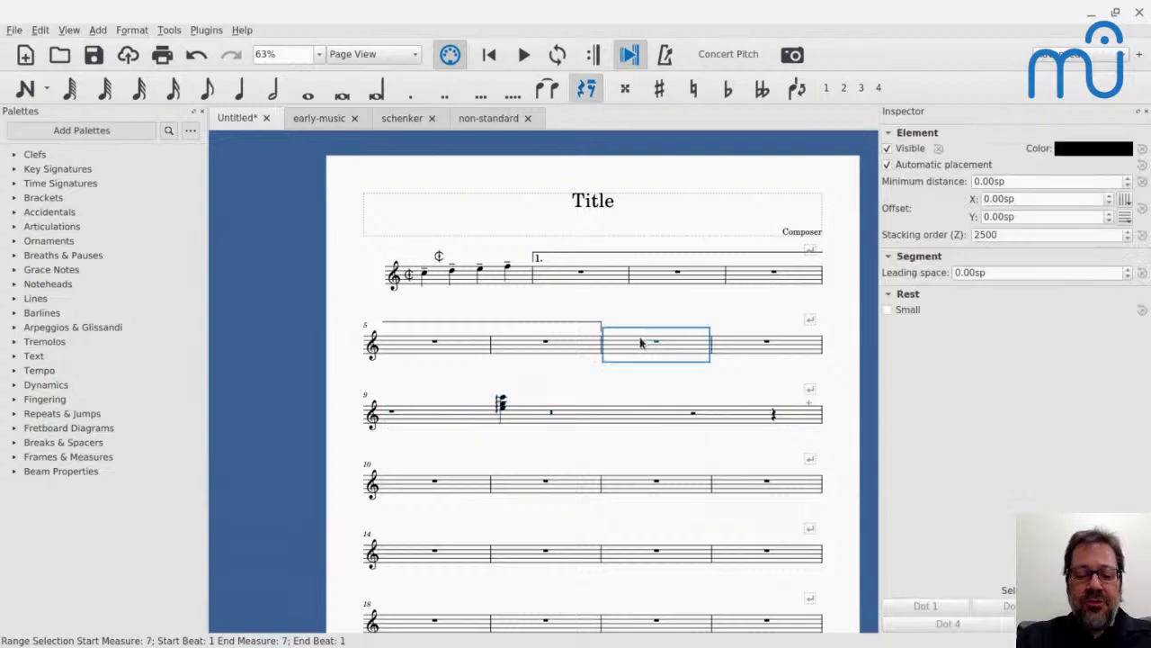
key(n)
key(c)
key(d)
key(e)
key(f)
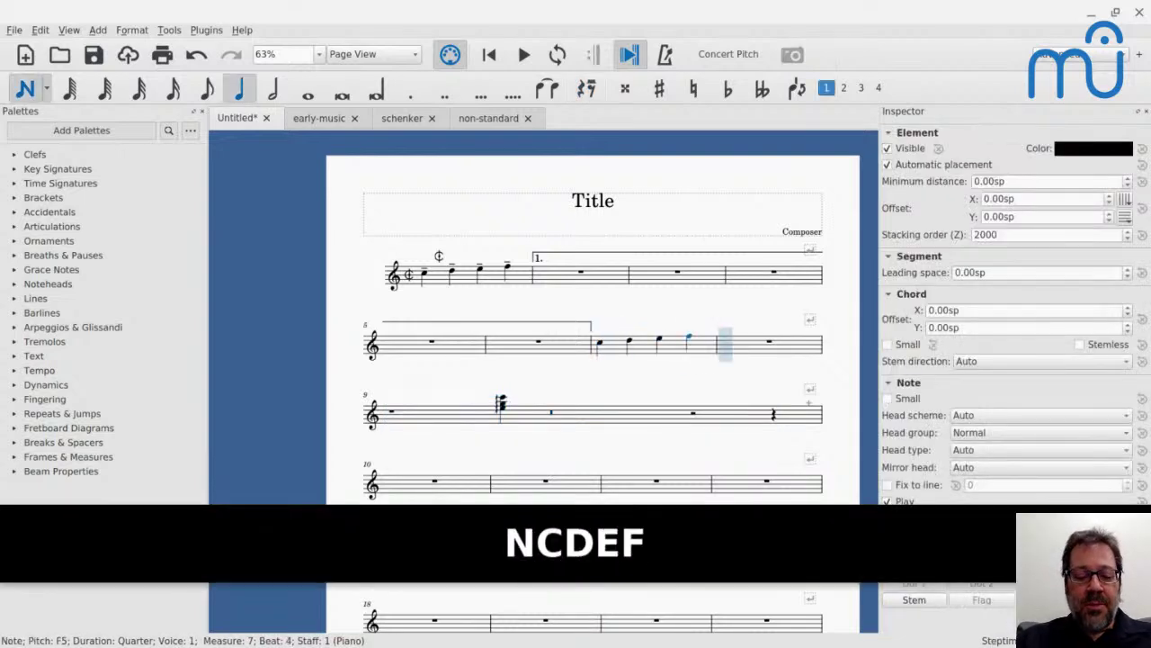
Step: Enter the 16th notes C, D, E, F and G at the start of measure 8 and leave note input
key(3)
key(c)
key(d)
key(e)
key(f)
key(g)
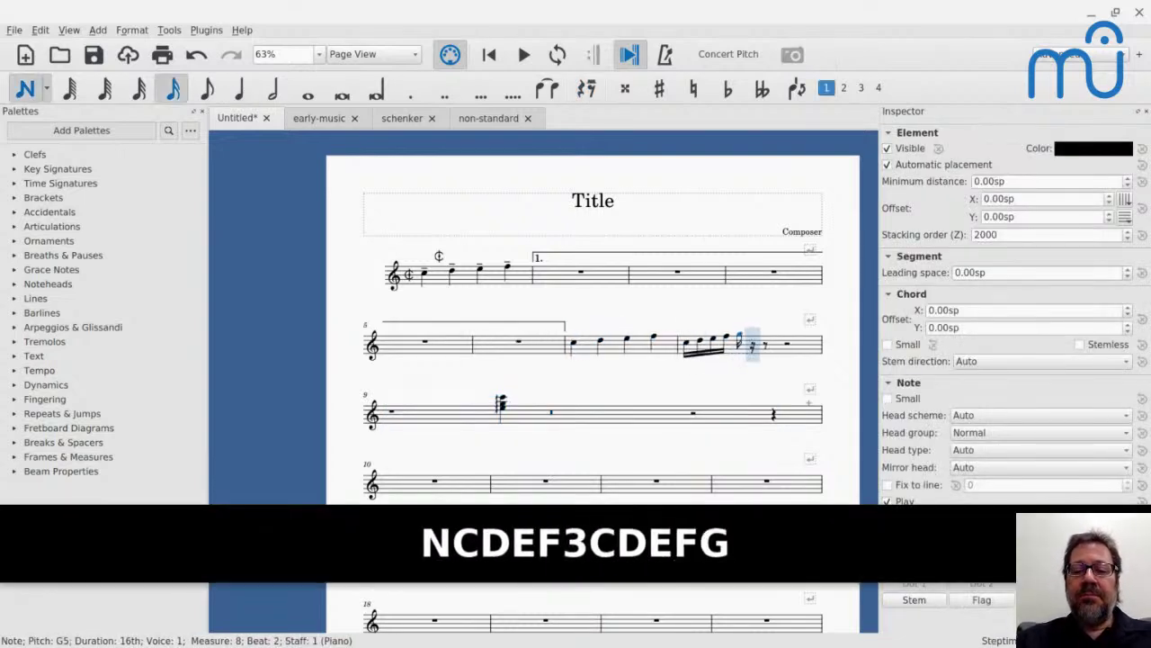
key(Escape)
Step: Select the 16th note D in measure 8 and open the Master Palette
scroll(658, 341, up, 10)
scroll(657, 342, right, 3)
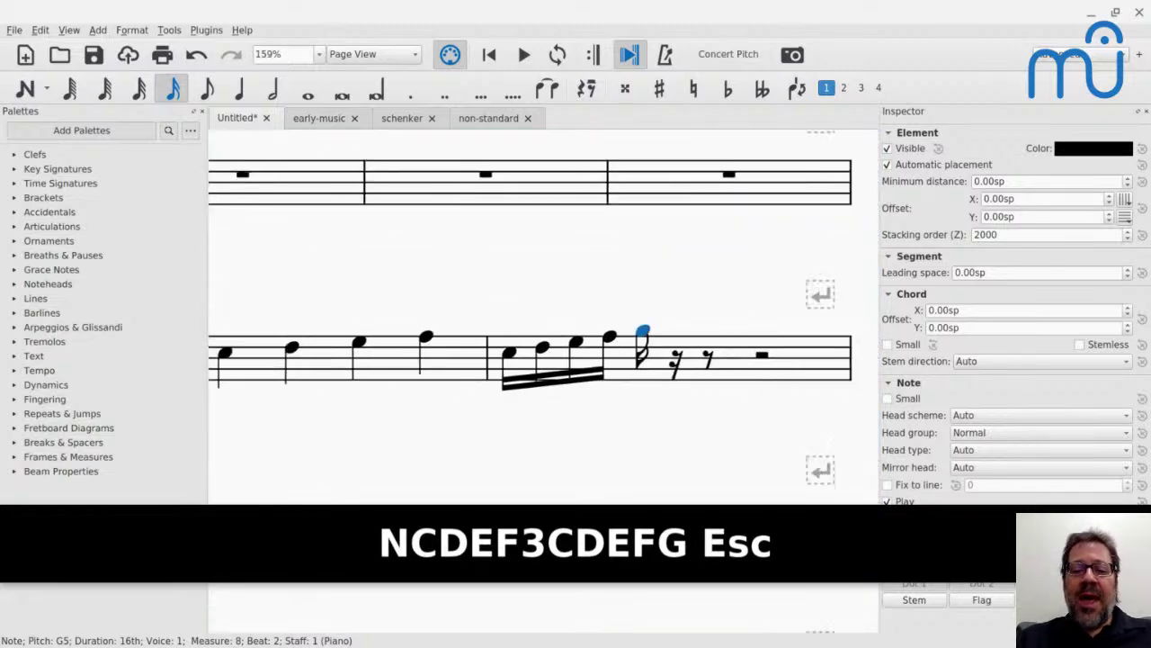
click(543, 350)
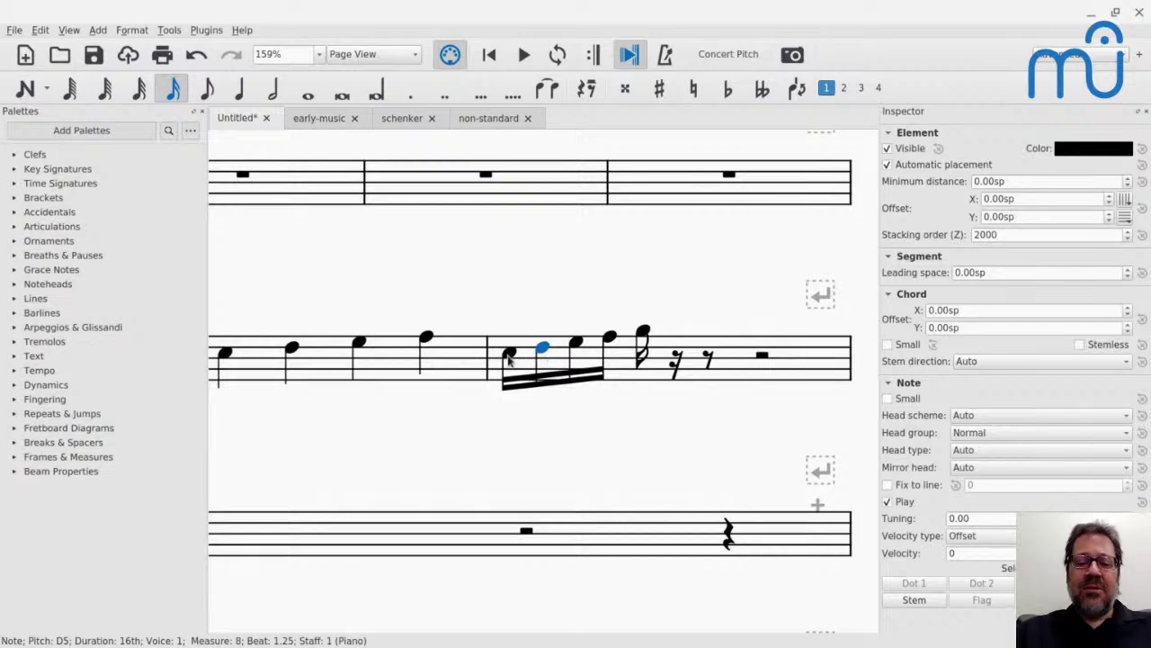
key(z)
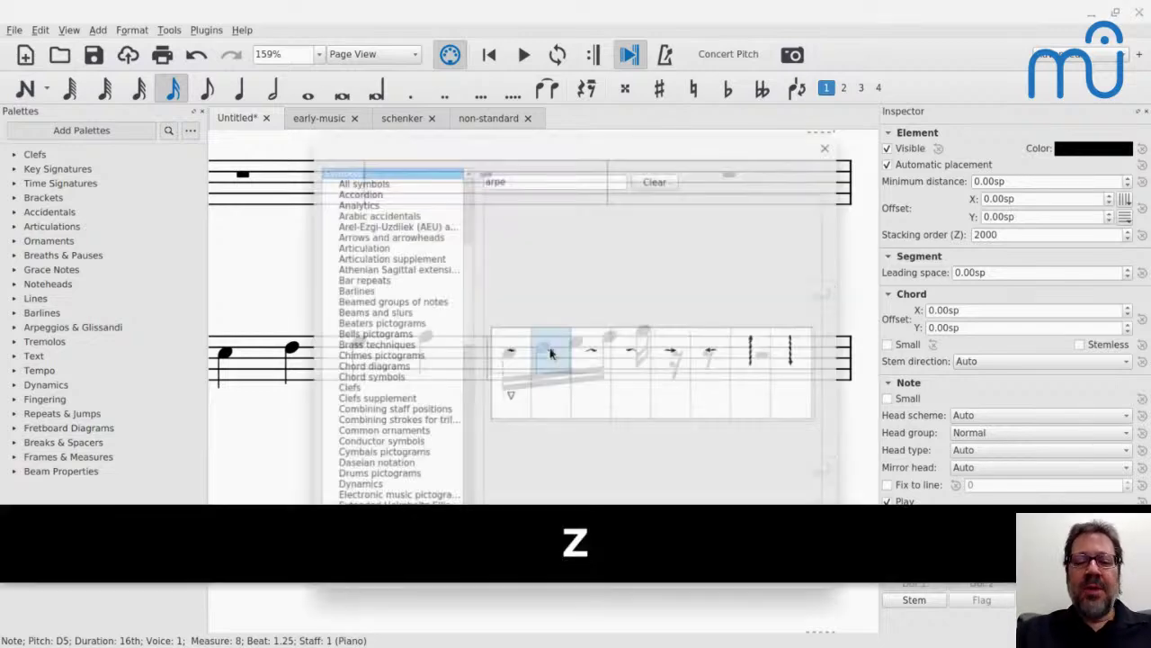
Step: Browse the Master Palette symbol categories from Beams and slurs through Clefs to the combining strokes for trills
scroll(367, 224, down, 2)
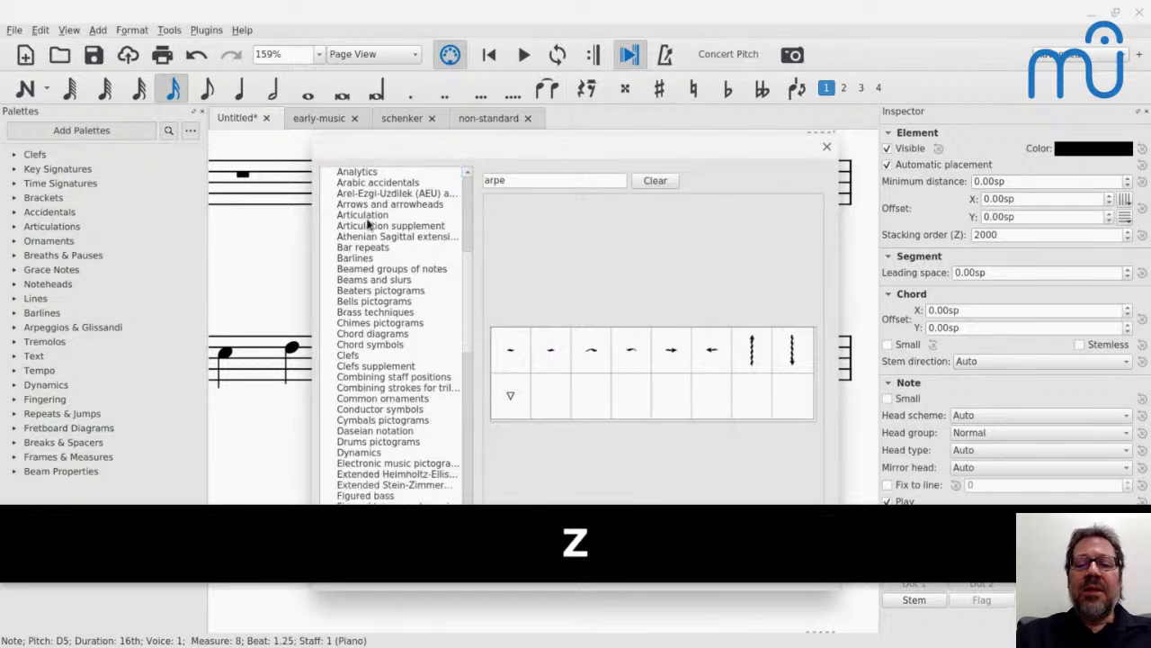
click(354, 259)
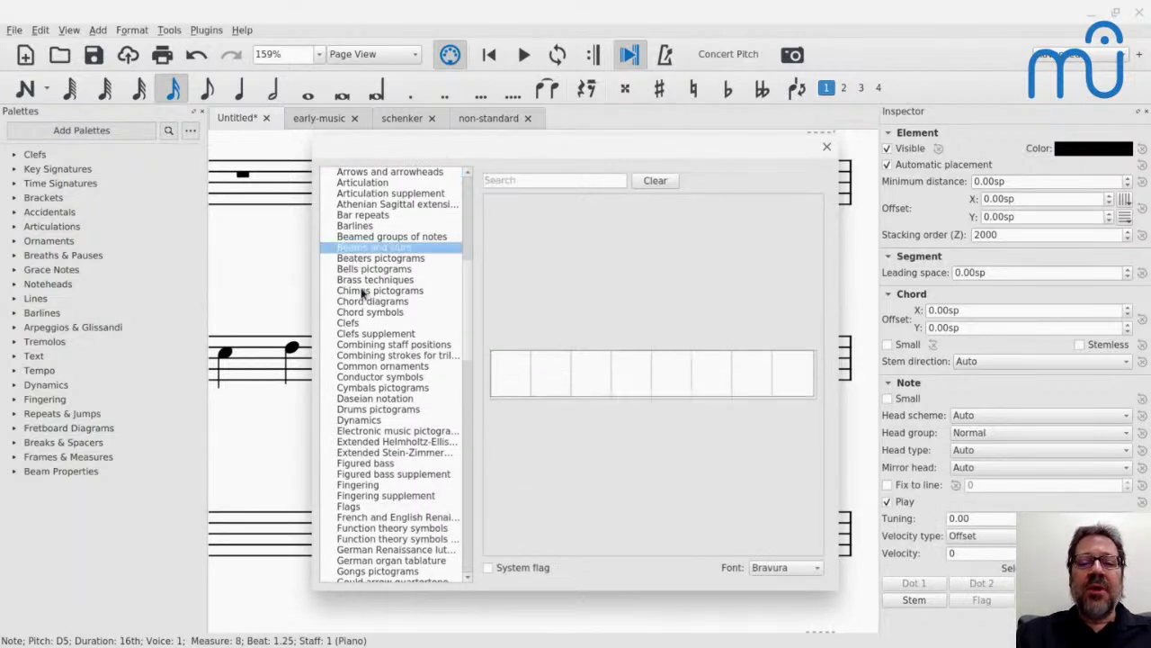
click(362, 292)
key(Down)
key(Down)
key(Down)
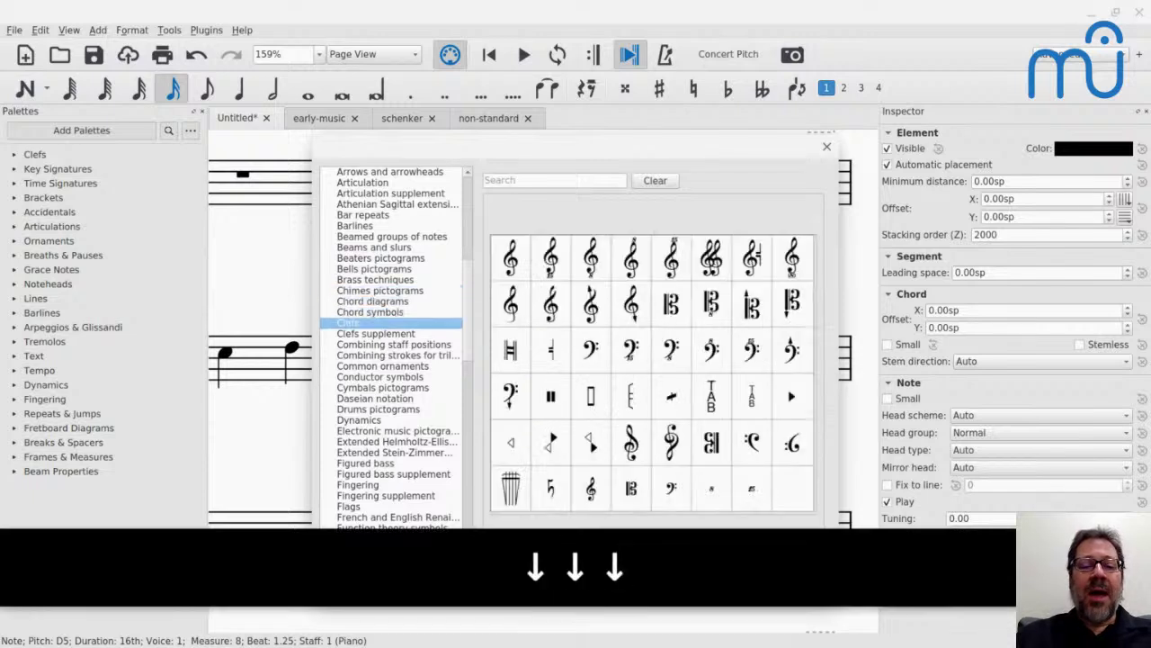
key(Down)
key(Down)
key(Down)
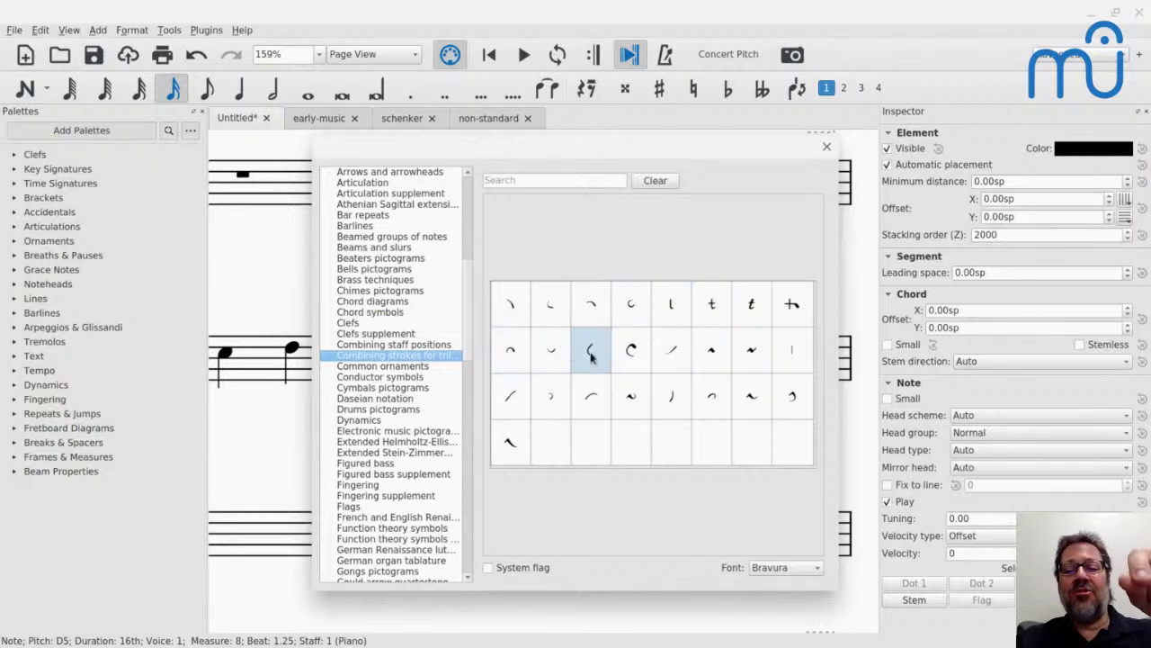
Step: Apply the Haydn ornament from the Common ornaments symbols to the selected note and close the Master Palette
click(399, 367)
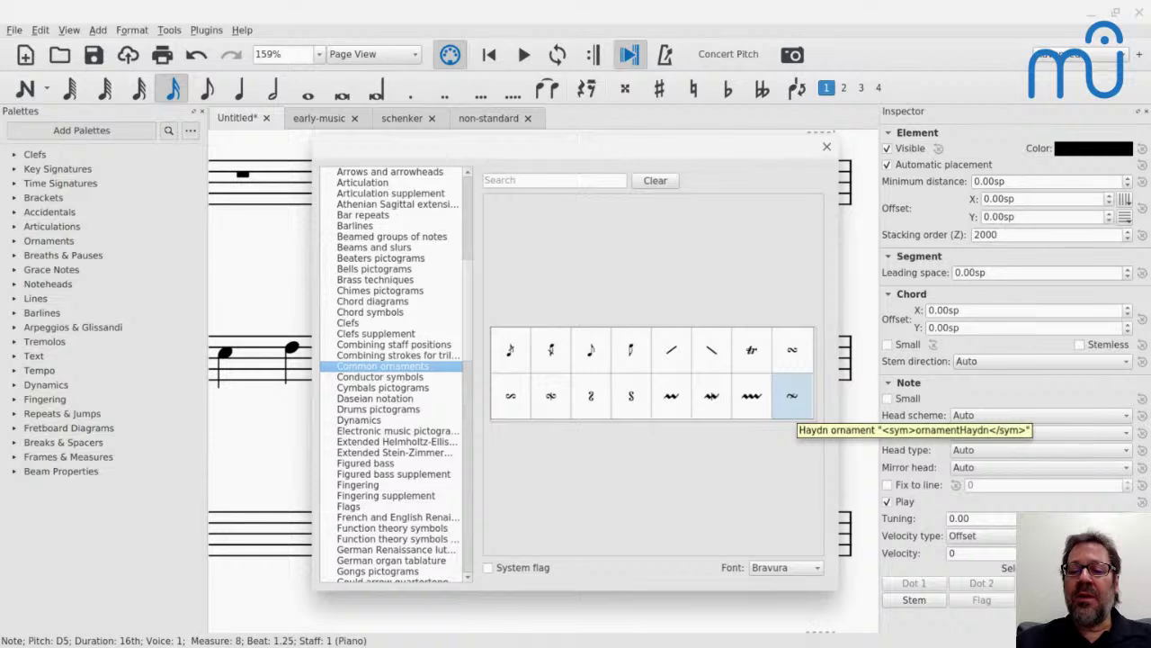
double_click(792, 408)
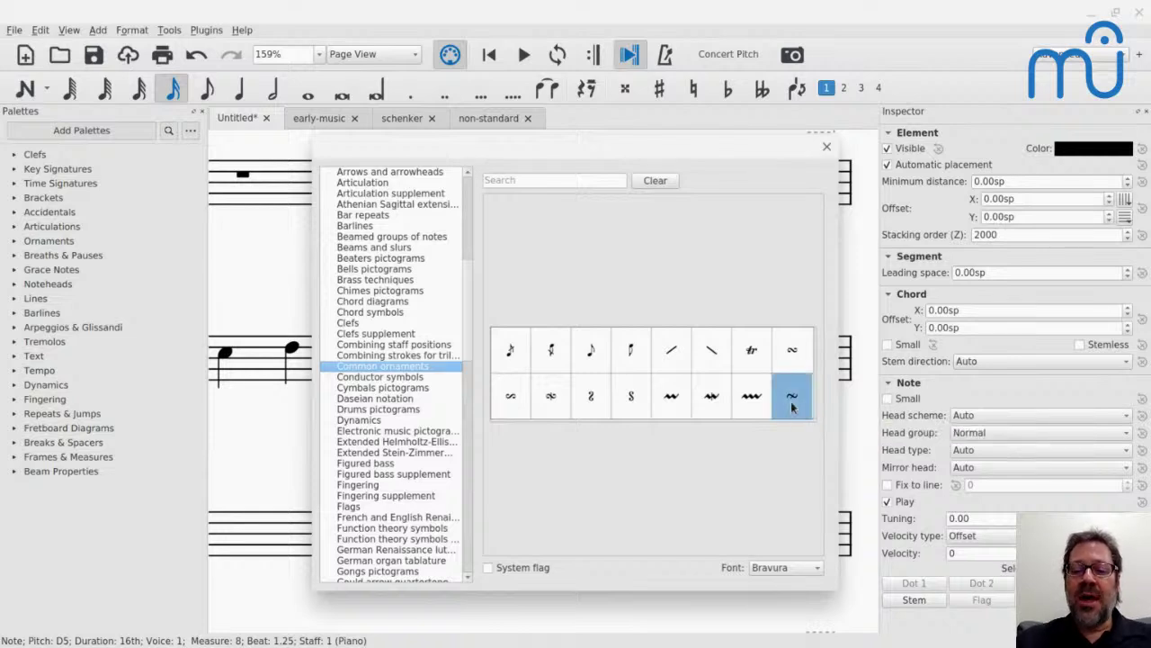
click(827, 147)
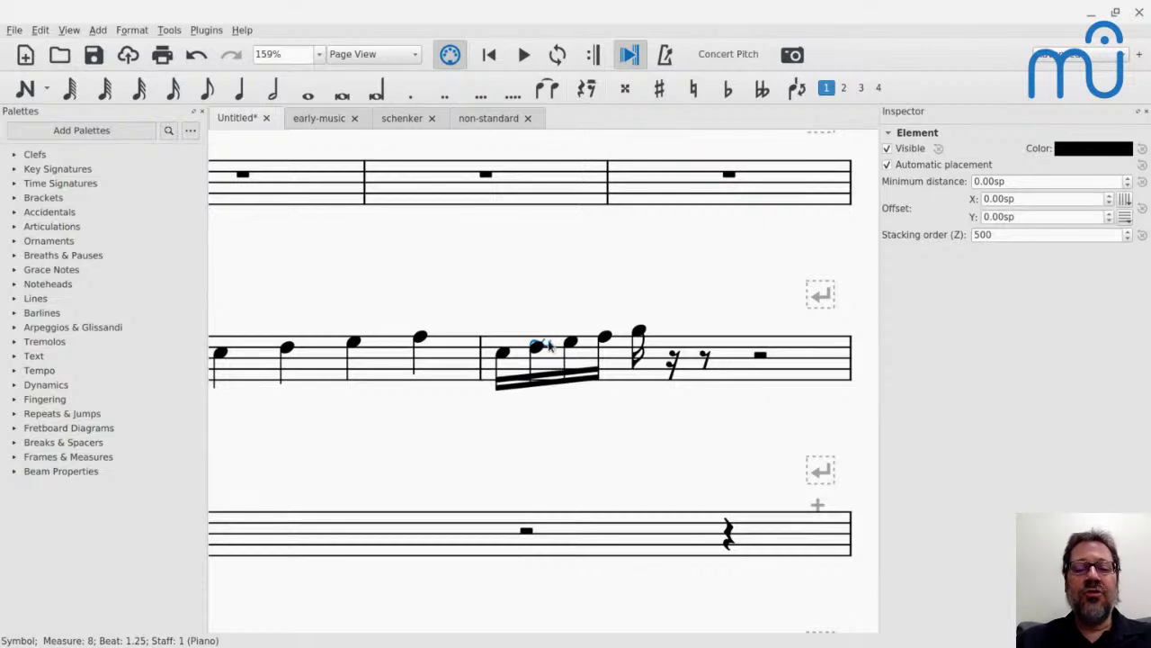
Step: Shift the Haydn ornament left to a horizontal offset of -2.00 sp and deselect it
key(ctrl+Left)
key(ctrl+Left)
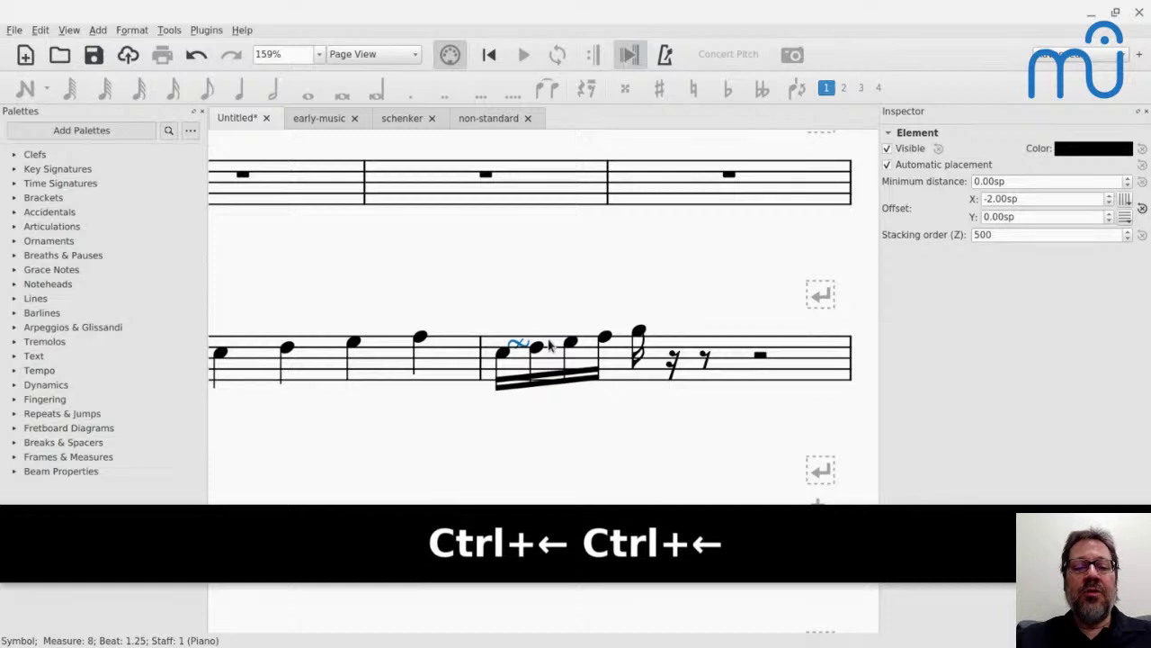
key(Escape)
key(Escape)
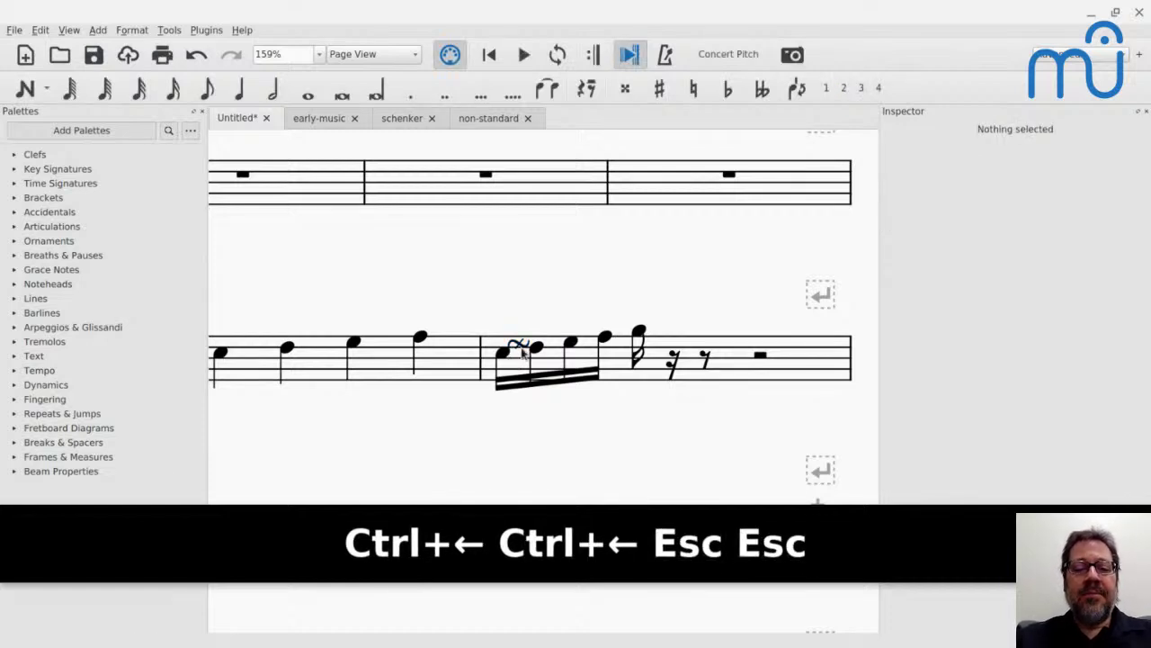
click(521, 353)
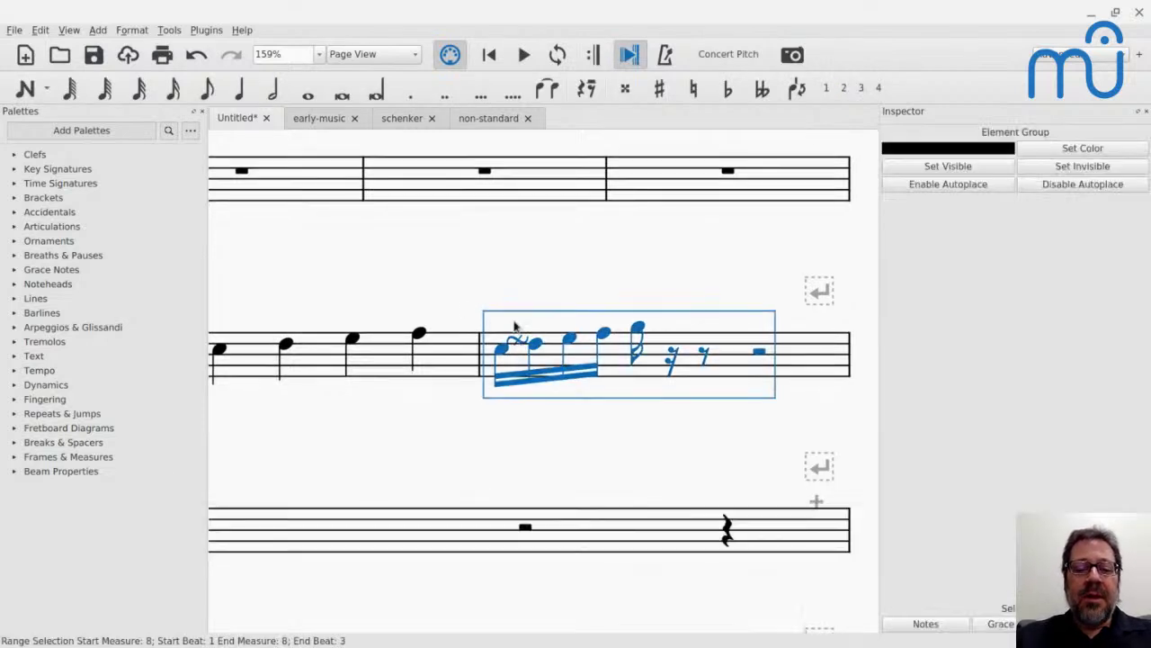
key(Escape)
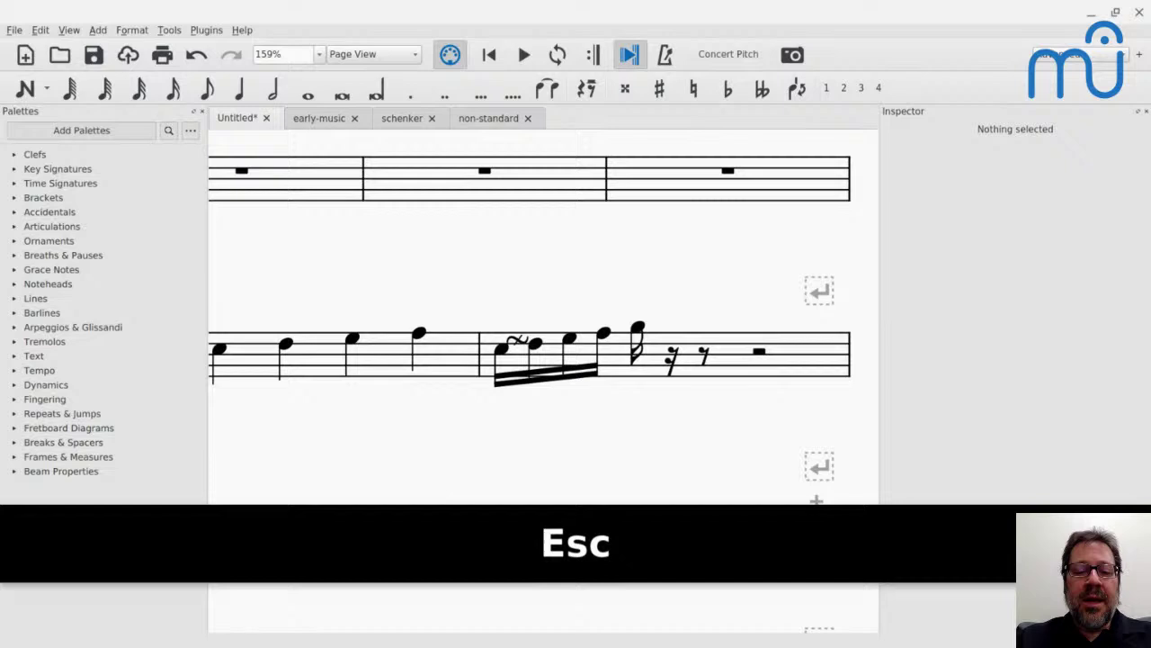
click(518, 345)
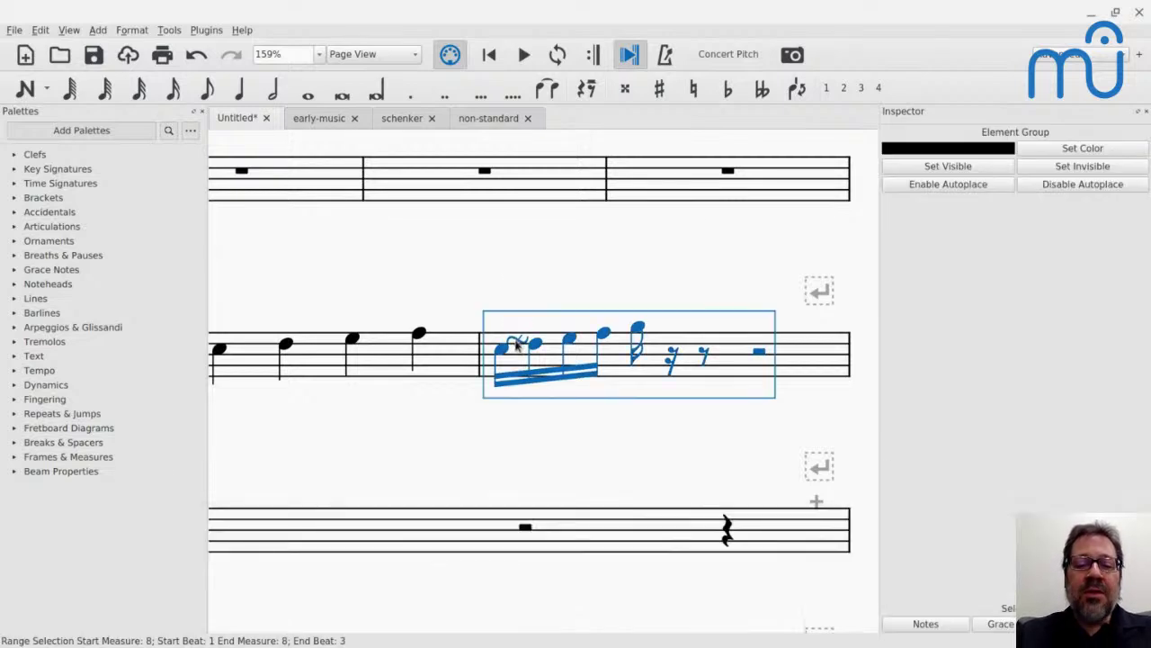
key(Escape)
key(Escape)
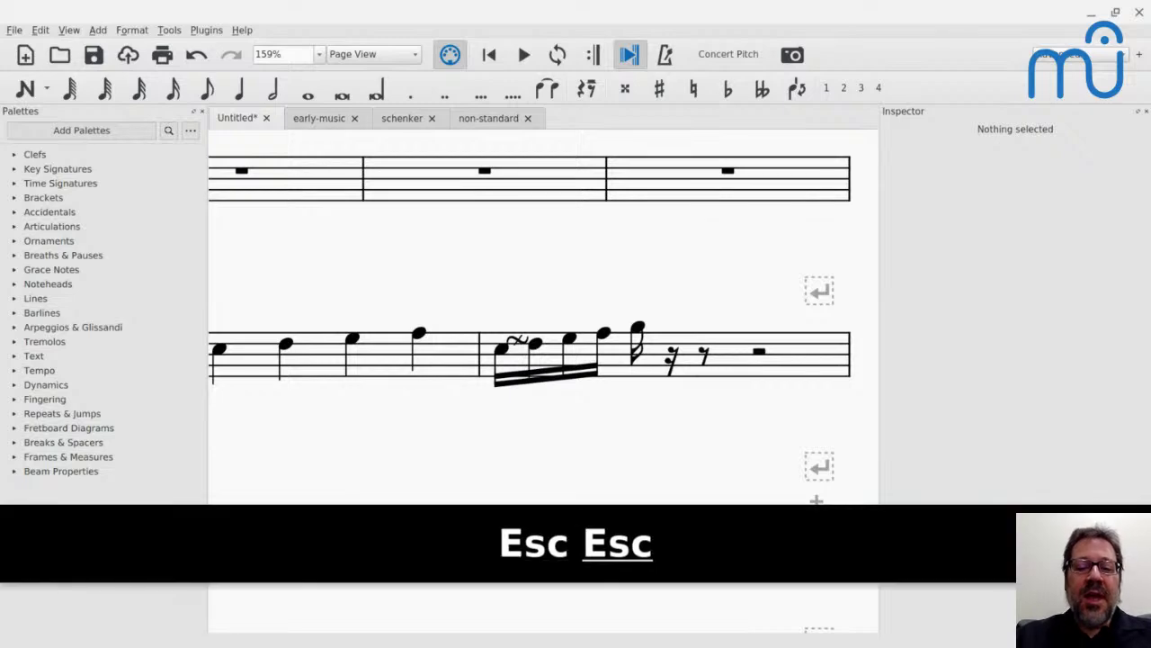
click(517, 344)
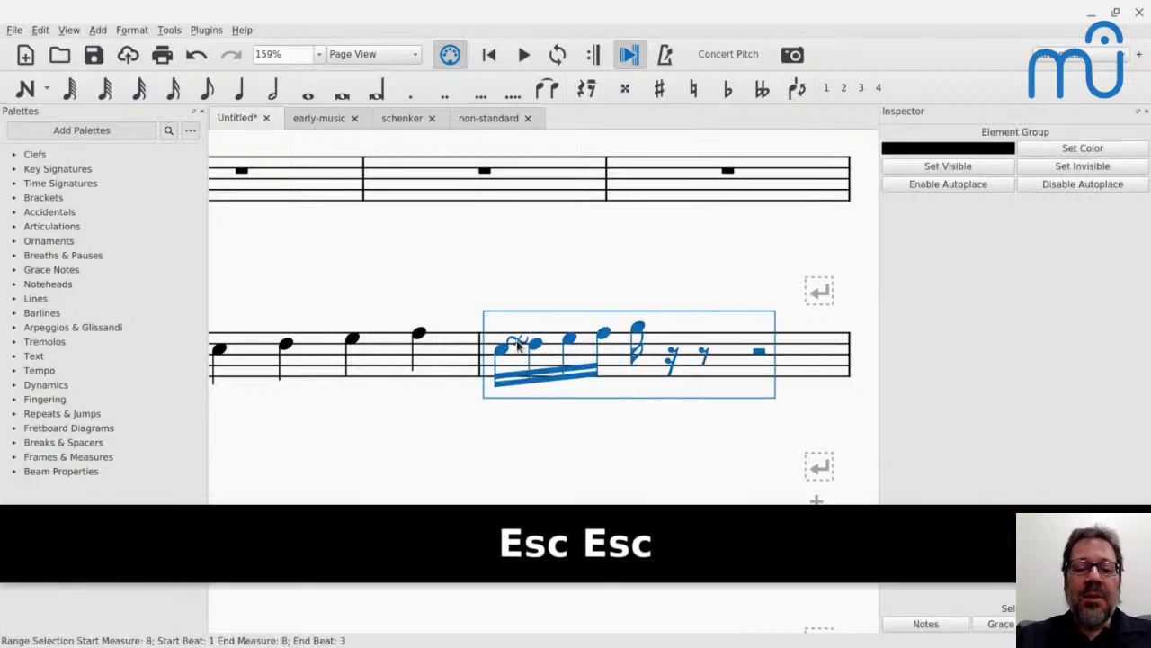
Step: Reposition the Haydn ornament between the first two notes of measure 8, at an offset of about X -2.13 sp and Y 0.48 sp
scroll(517, 344, up, 10)
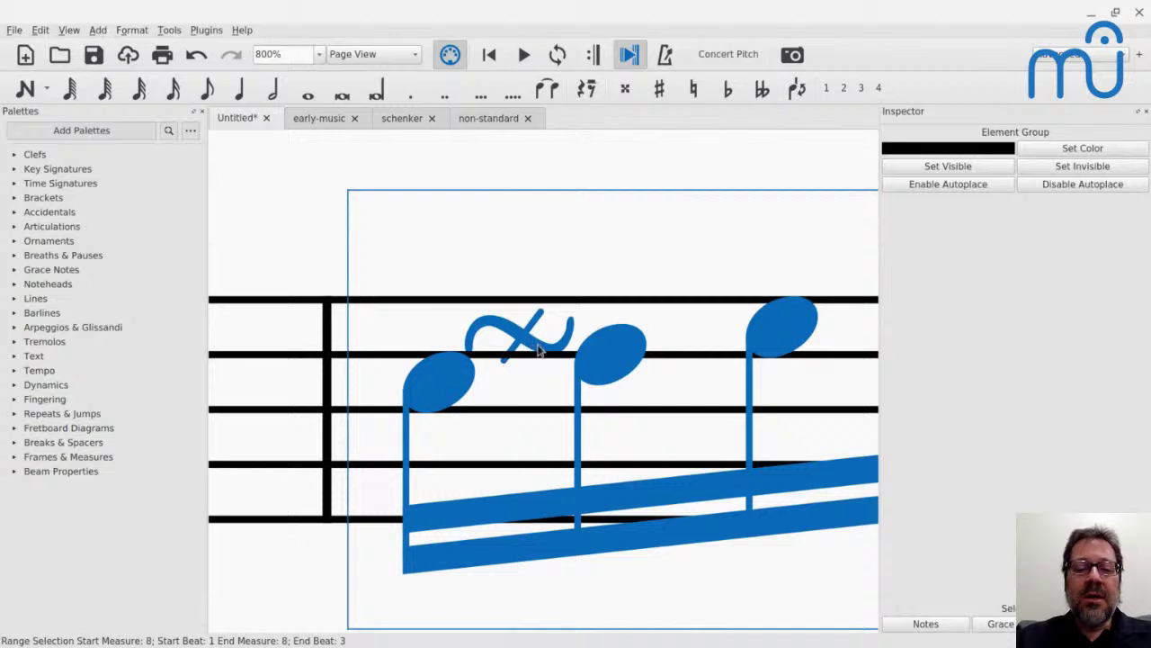
key(Escape)
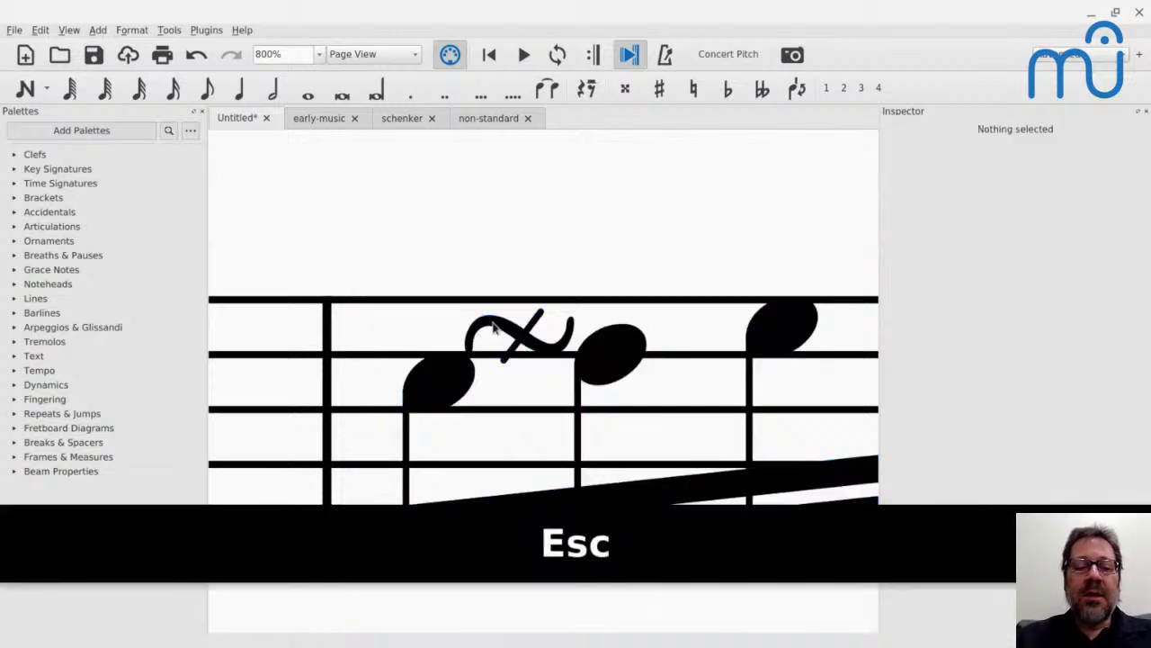
key(Escape)
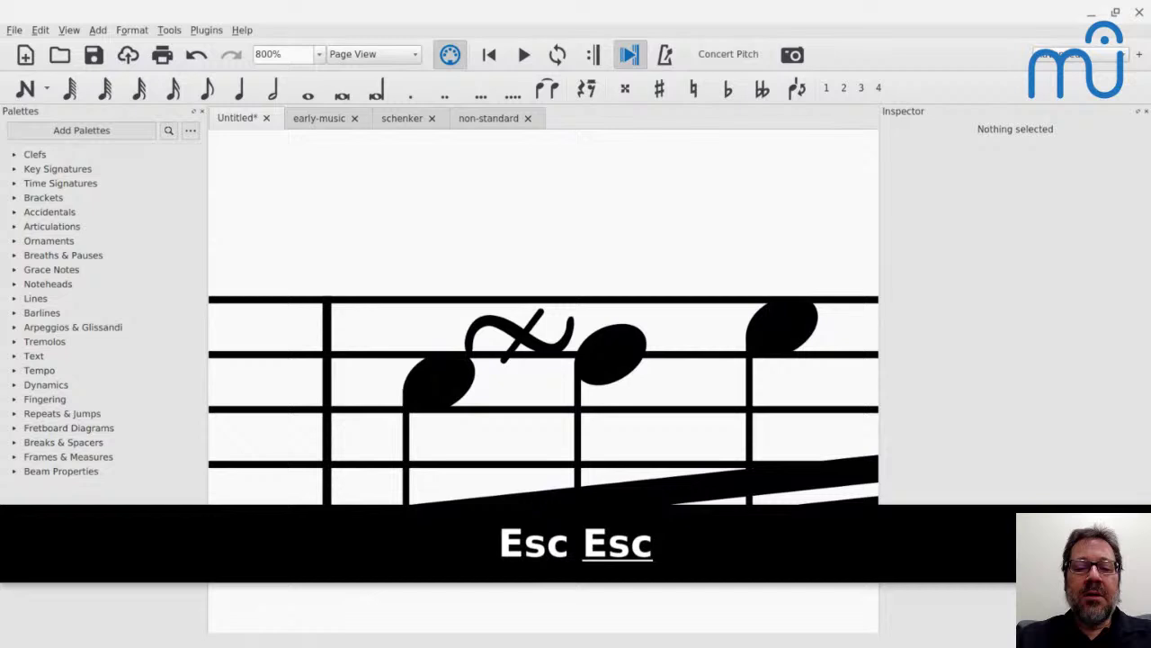
click(555, 352)
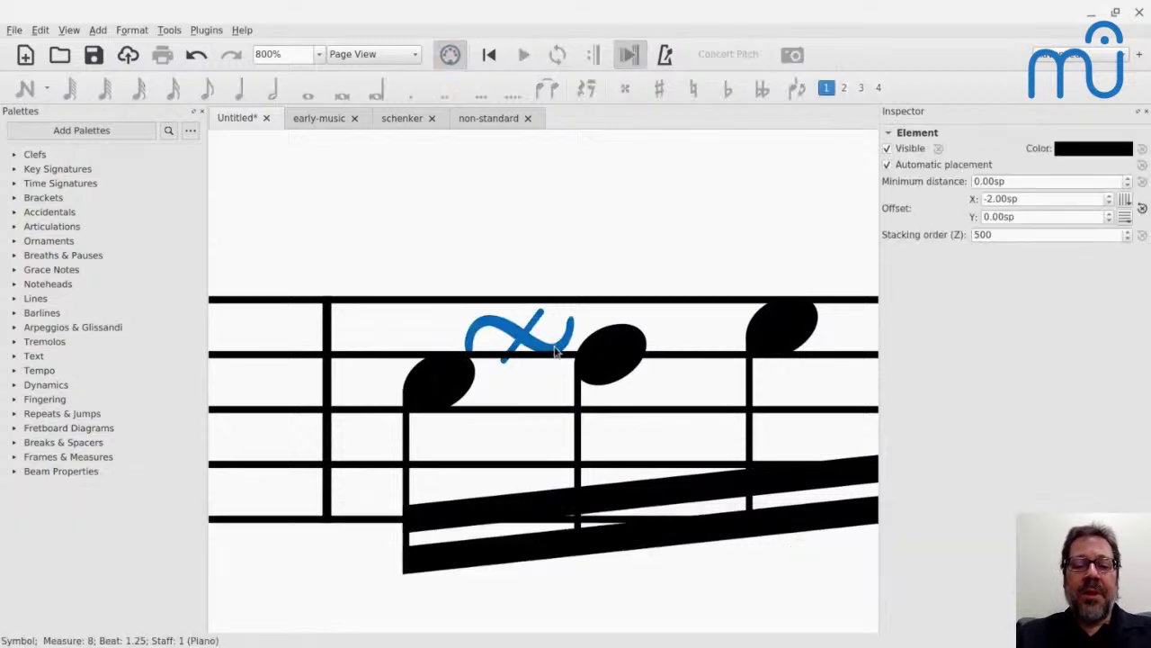
drag(555, 351, 548, 378)
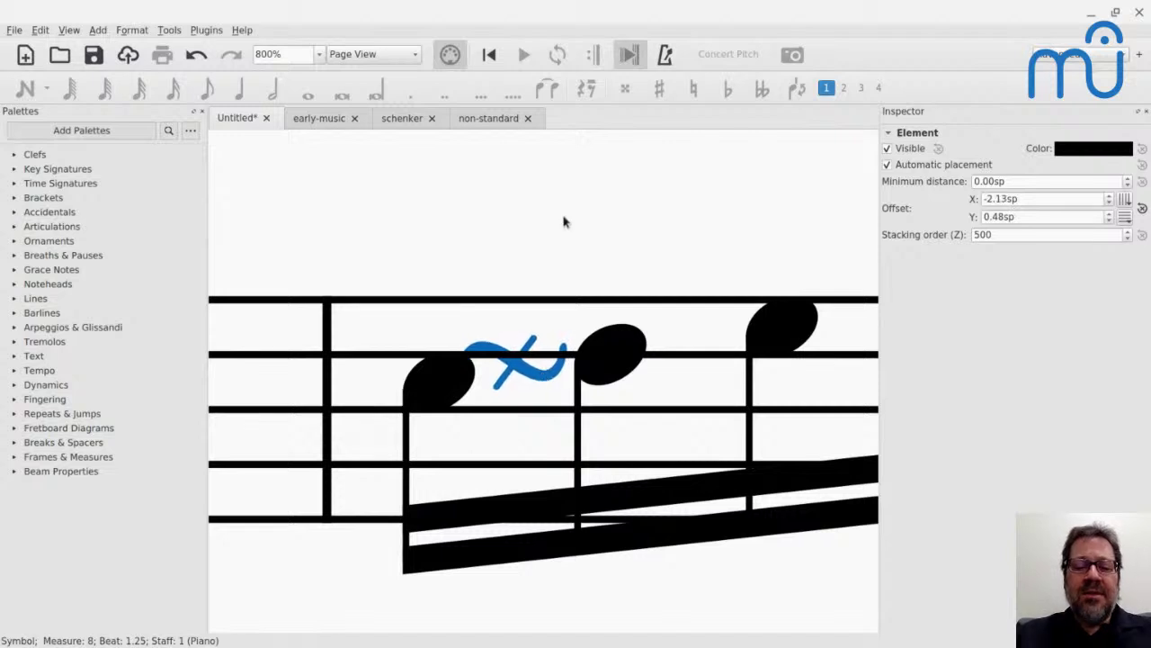
key(Escape)
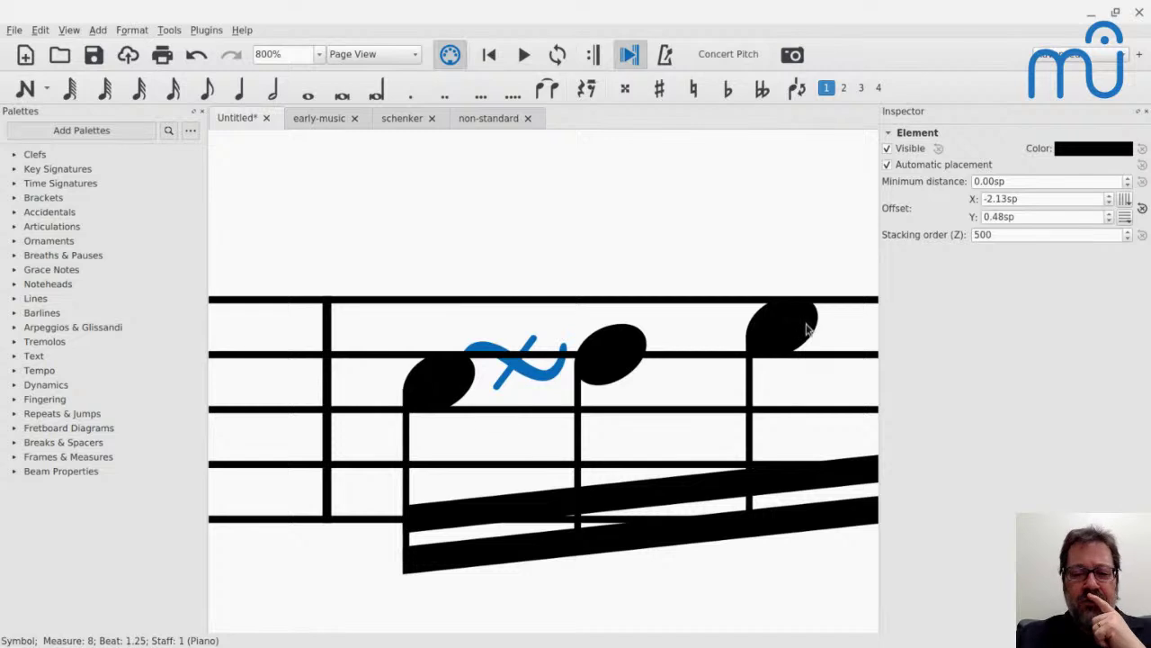
Step: Raise the third 16th note in measure 8 and lower it back to E5 to refresh the spacing around the ornament
click(807, 329)
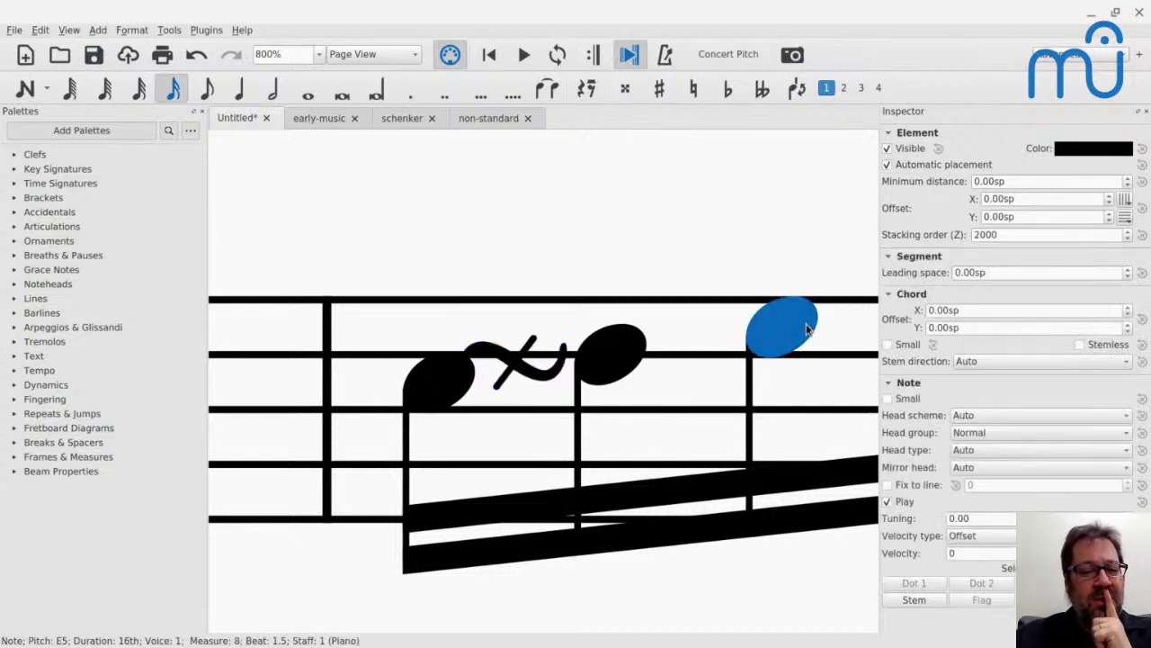
key(Up)
key(Down)
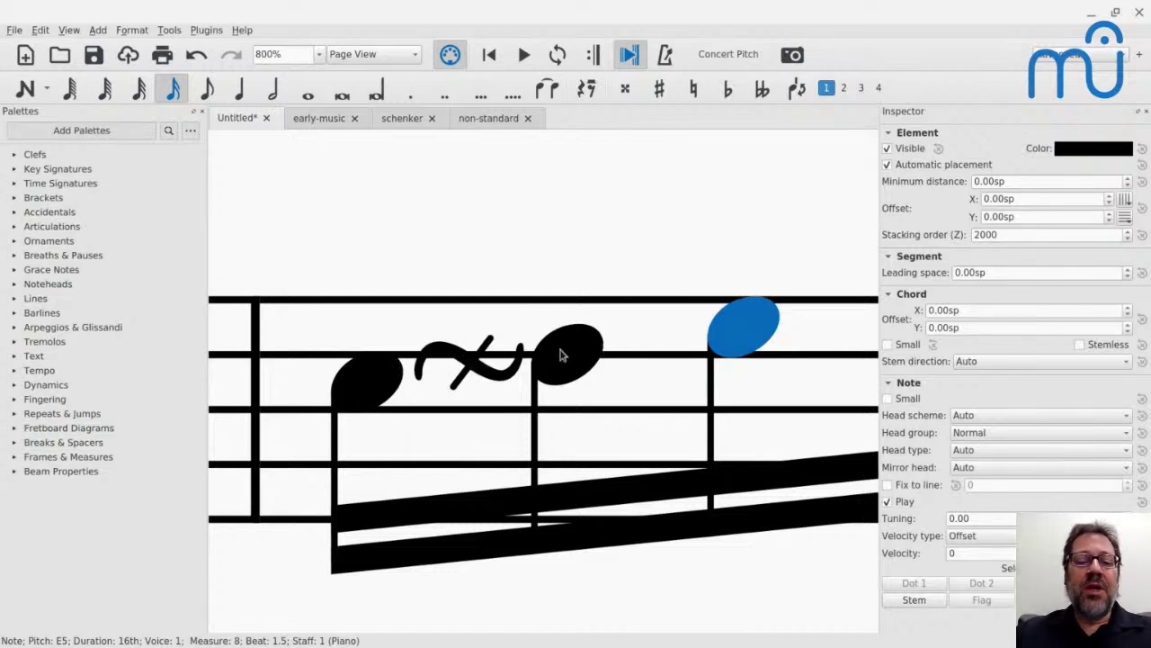
Step: Turn off automatic placement for the Haydn ornament in measure 8 and check the live chat for questions
click(468, 372)
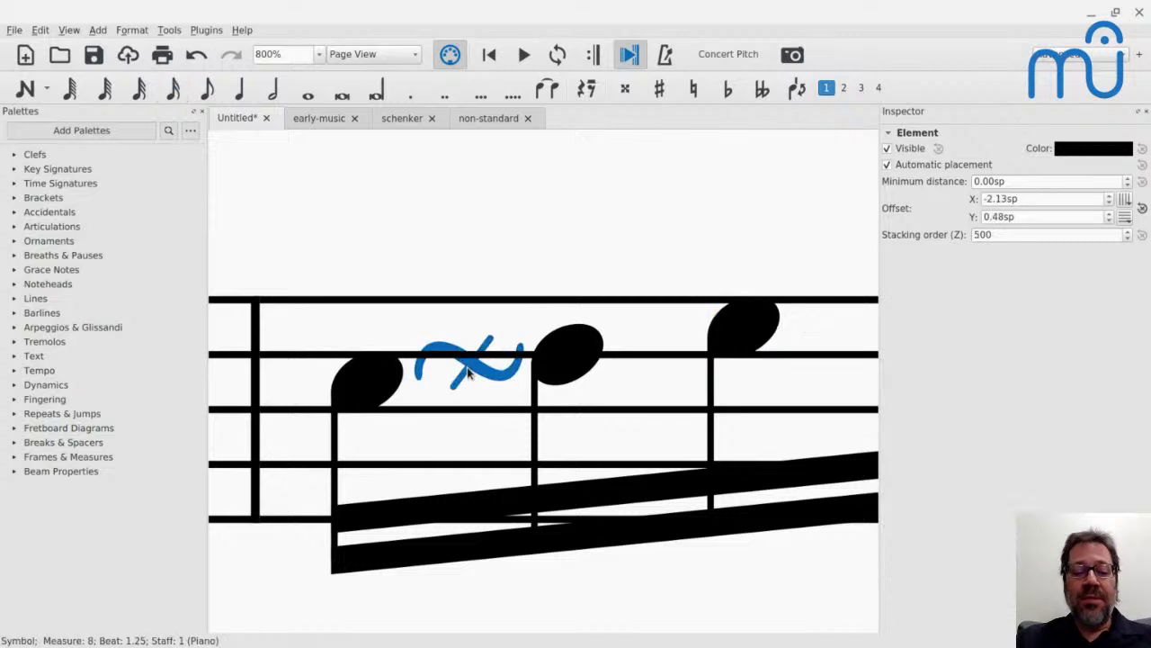
click(887, 166)
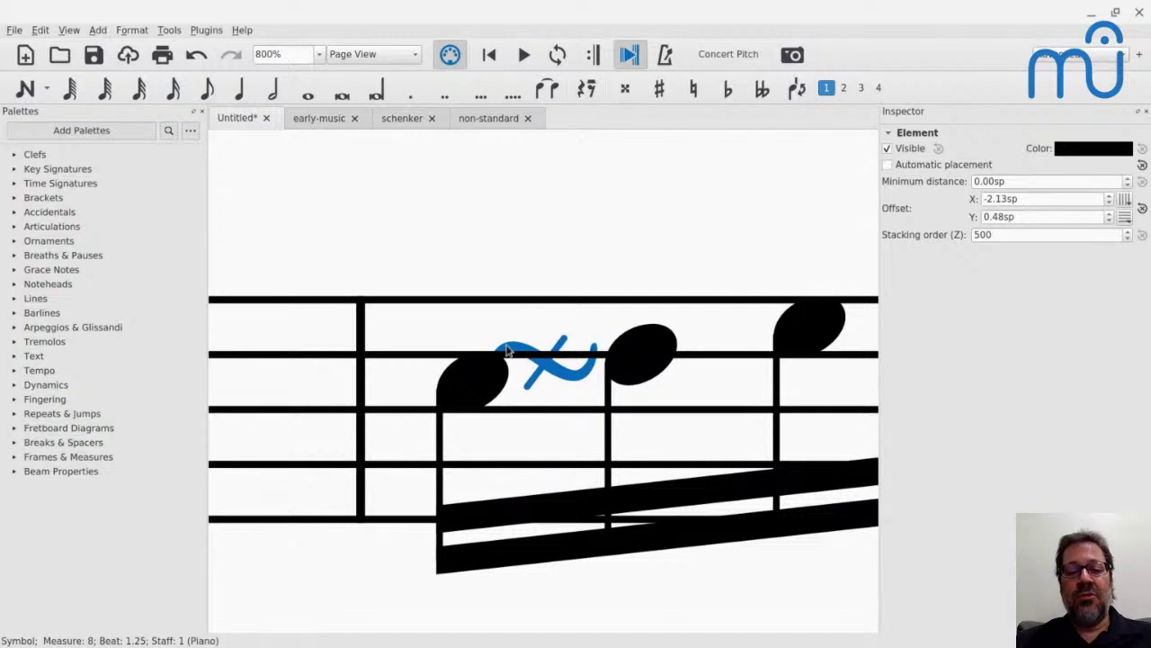
key(alt+Tab)
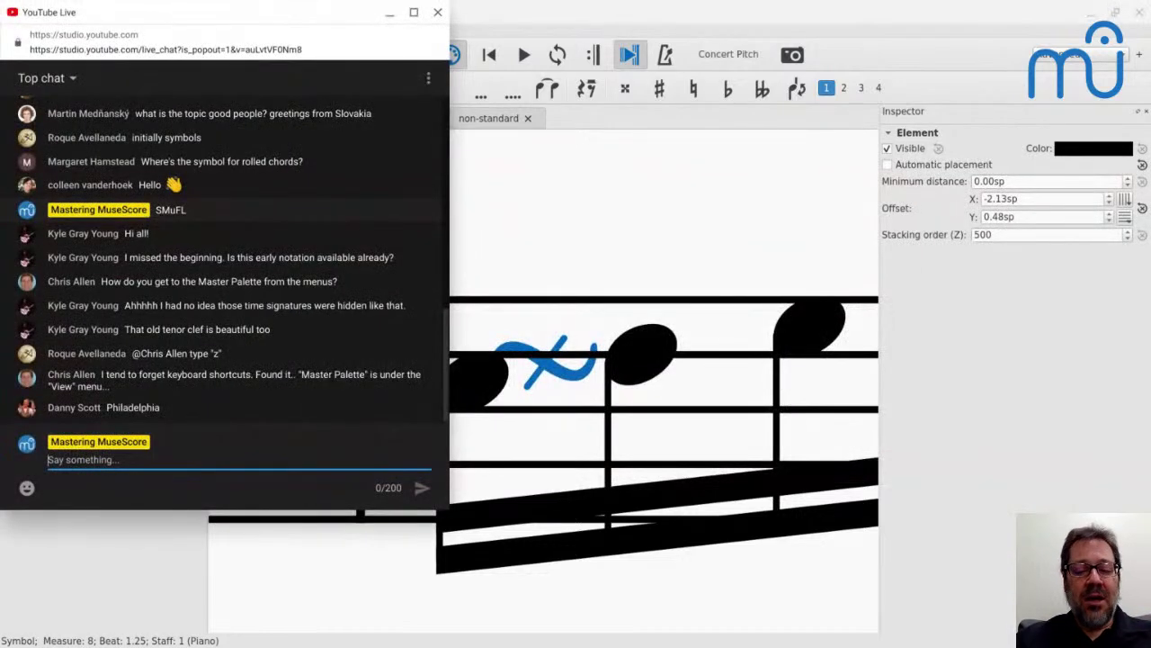
key(alt+Tab)
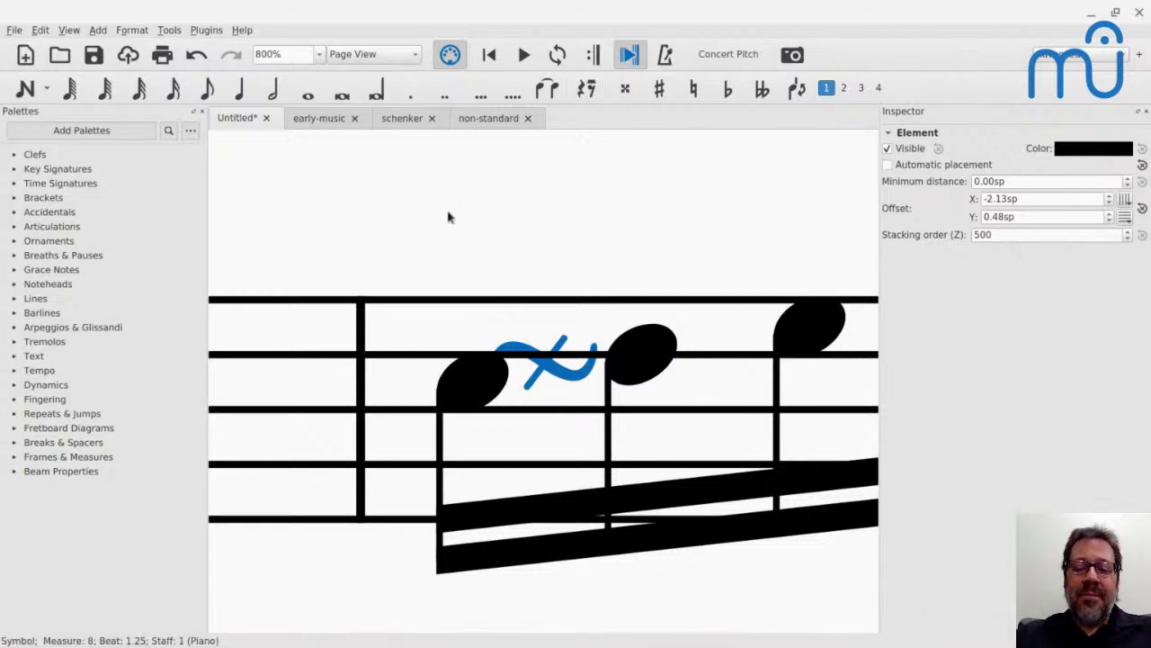
Step: Switch to Chrome, search for "google drawing" in a new tab, and open a blank Google Drawings document
key(alt+Tab)
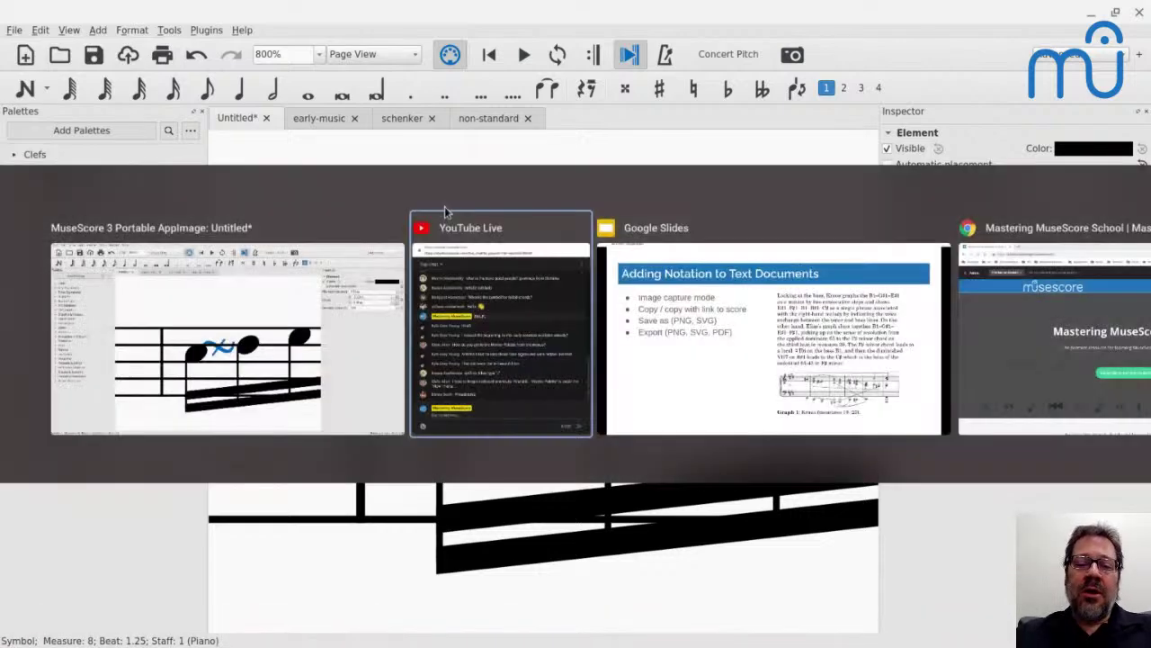
key(alt+Tab)
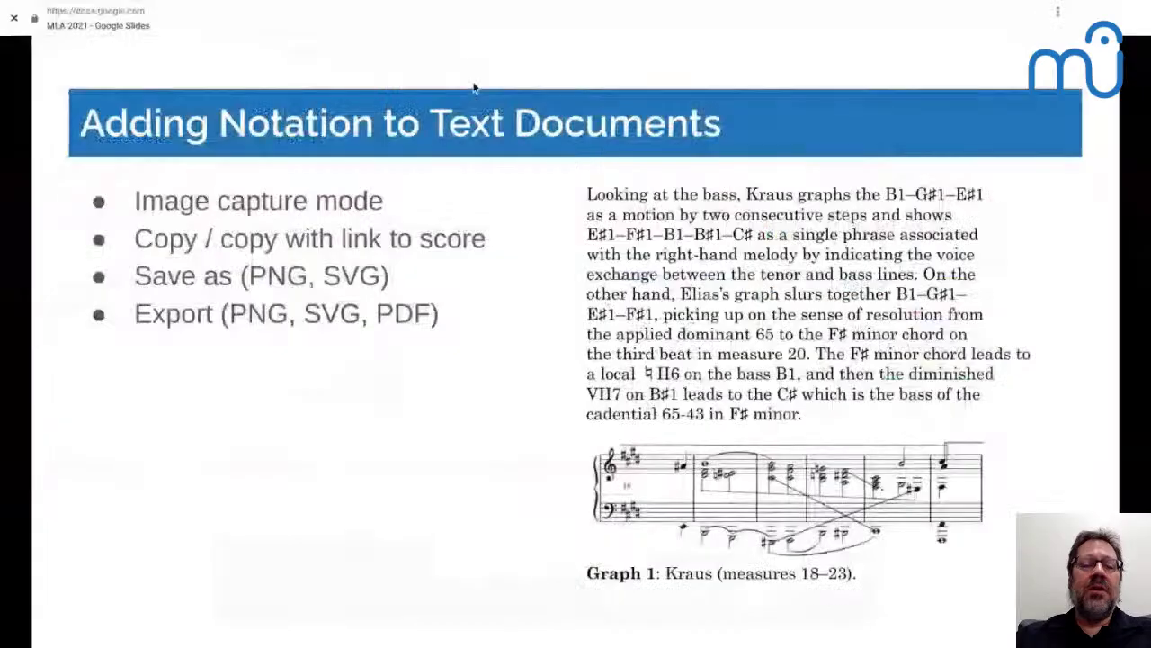
key(ctrl+t)
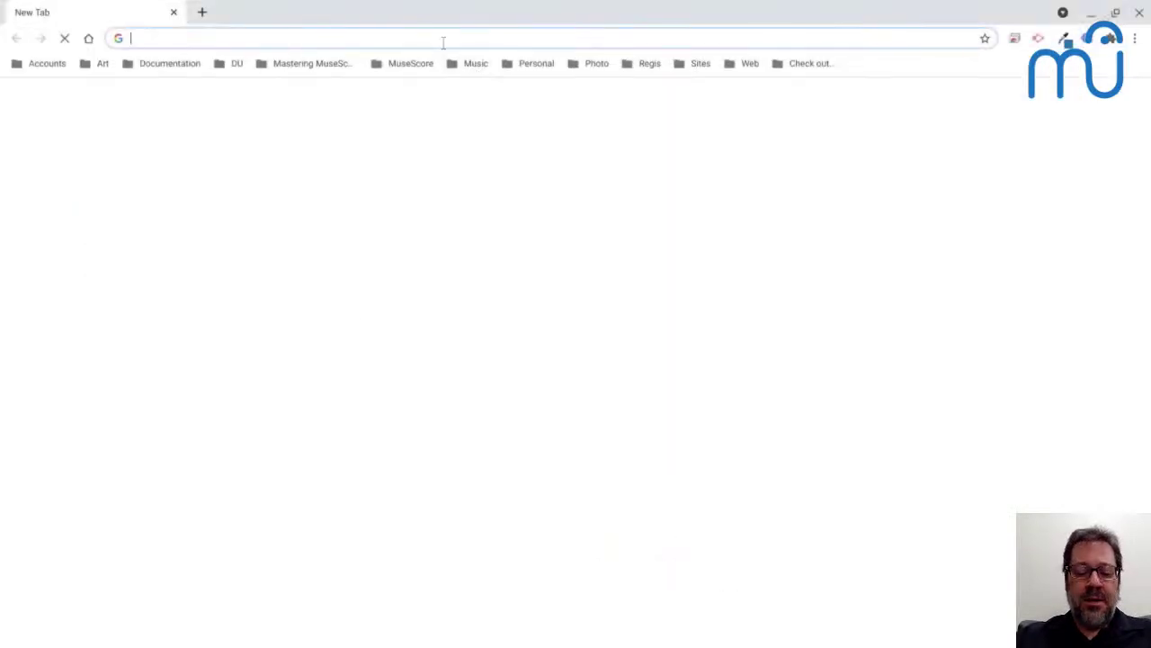
text(google drawing)
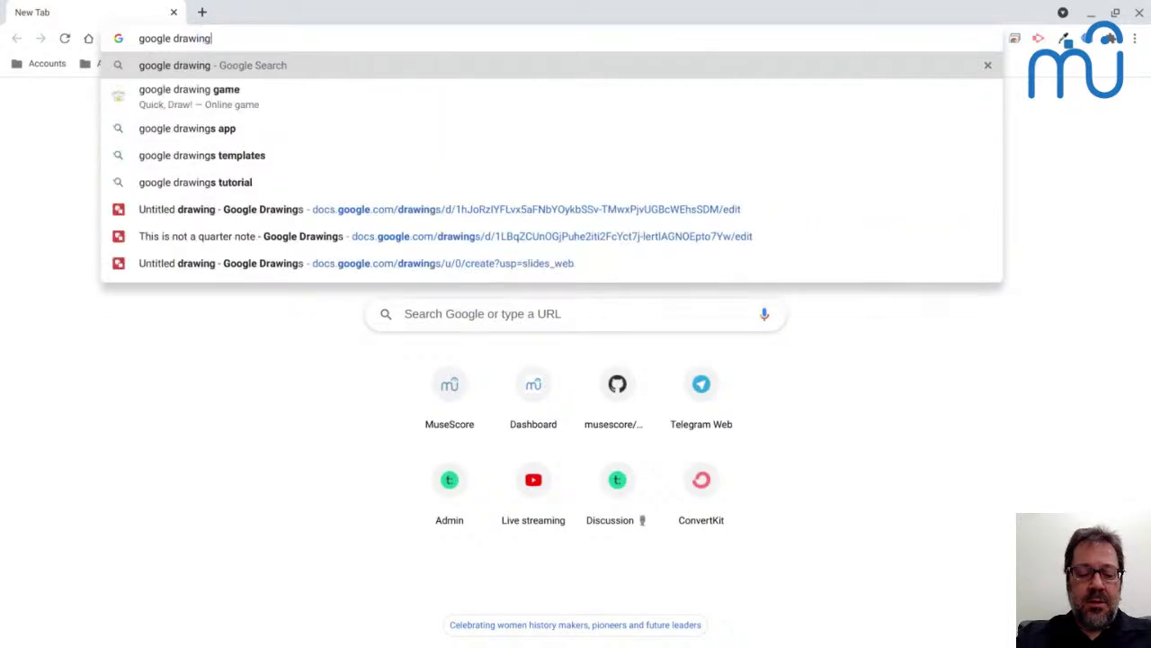
key(Return)
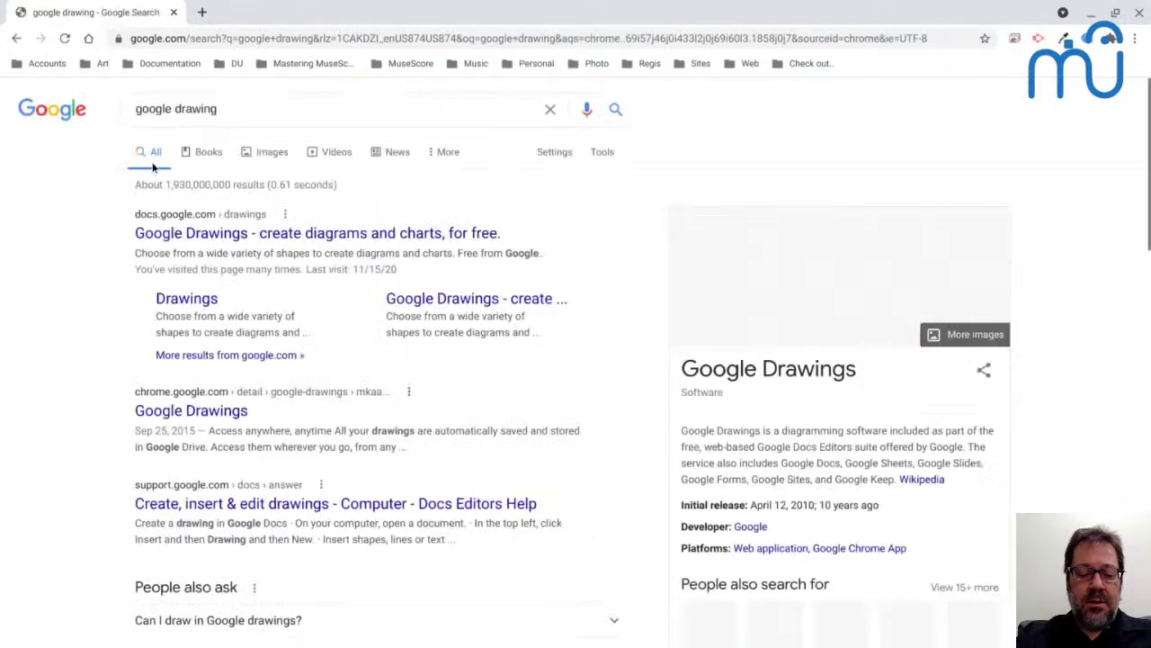
click(186, 237)
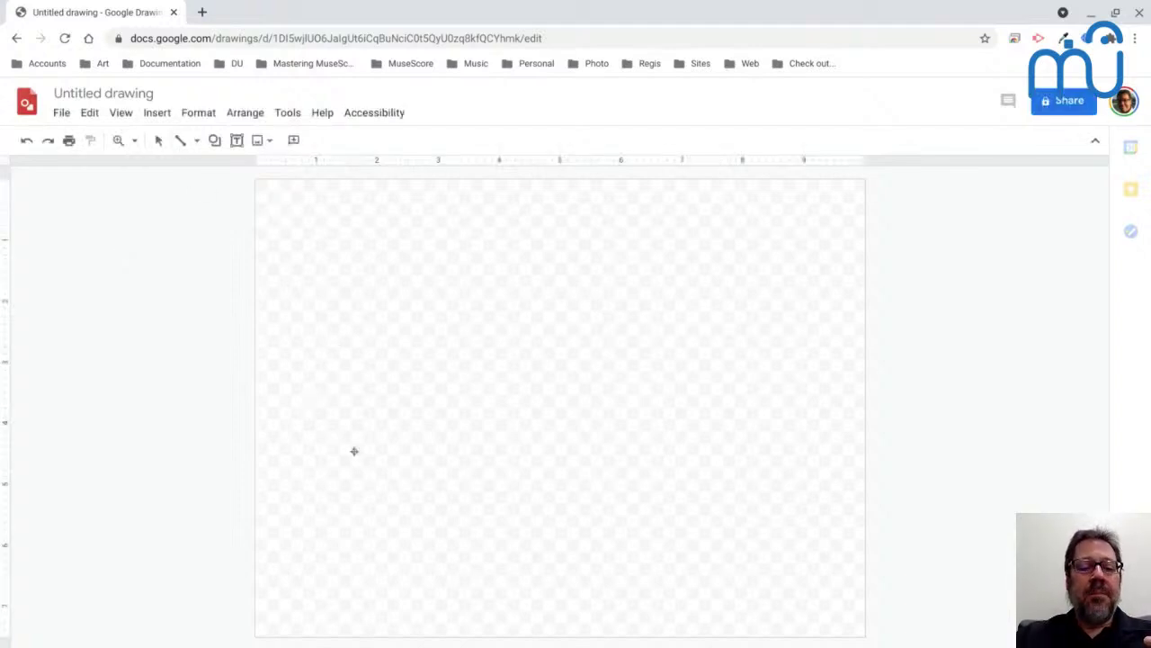
drag(348, 448, 534, 346)
key(Delete)
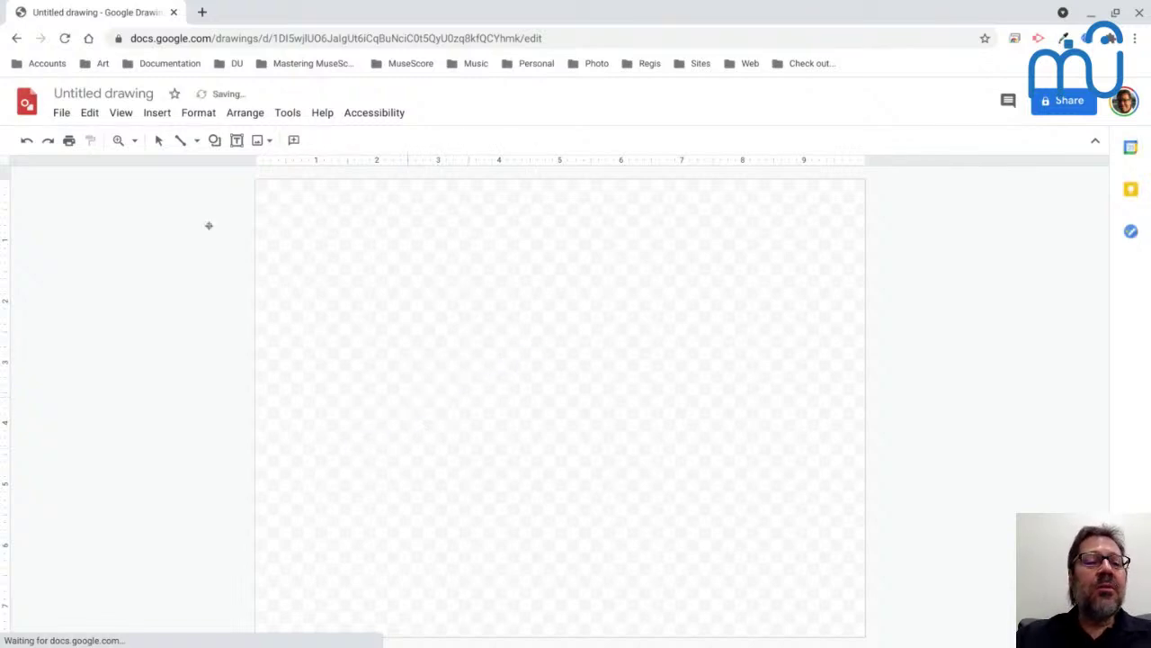
click(214, 141)
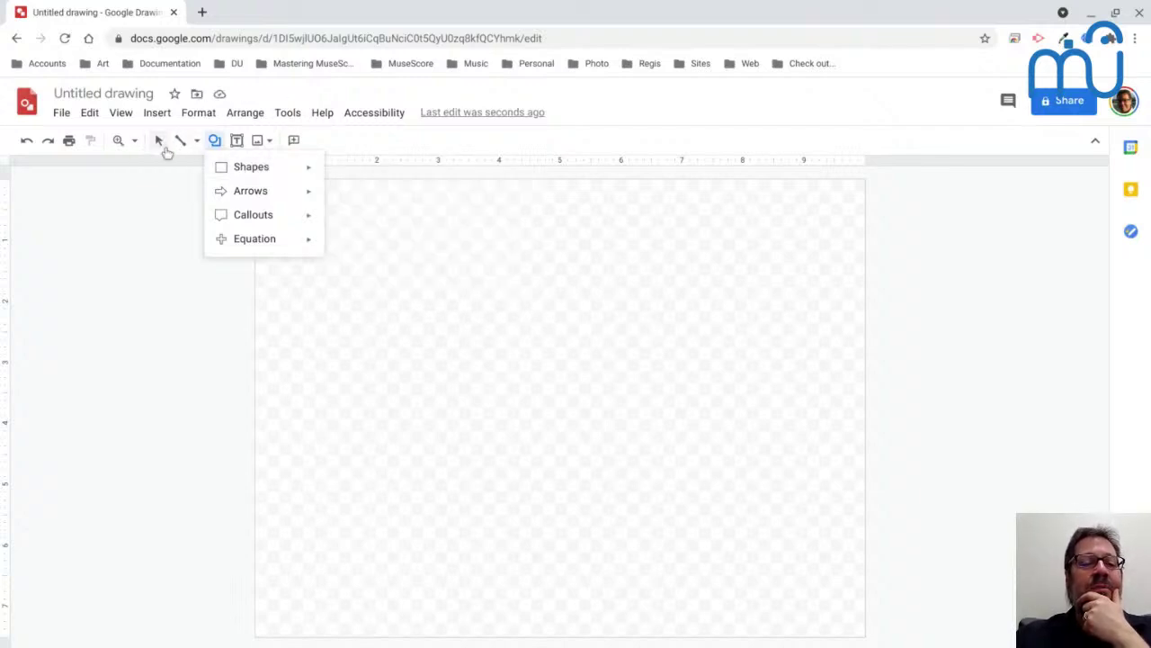
mouse_move(251, 193)
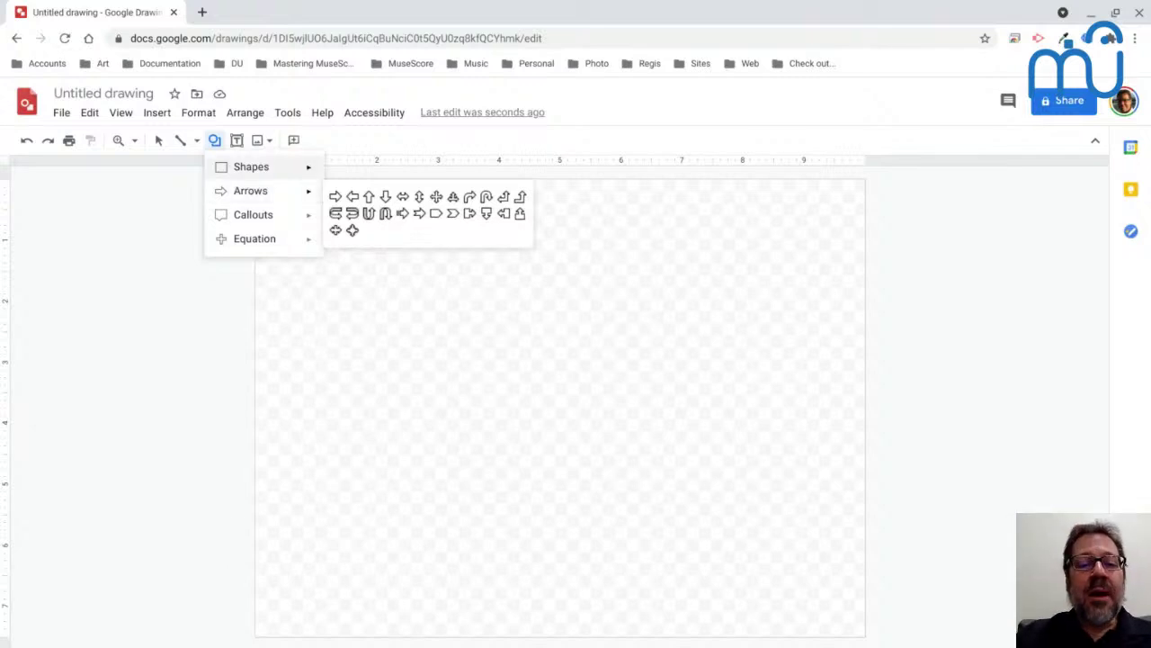
click(159, 142)
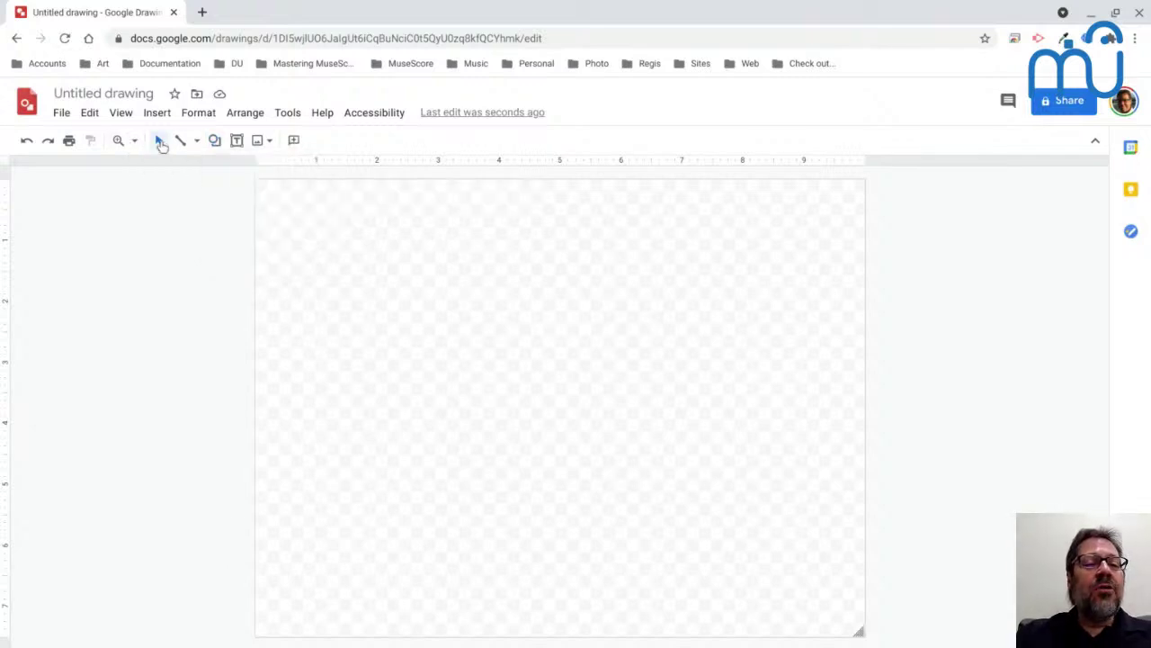
Step: Try to draw an inverted V on the canvas with the Polyline tool
click(197, 142)
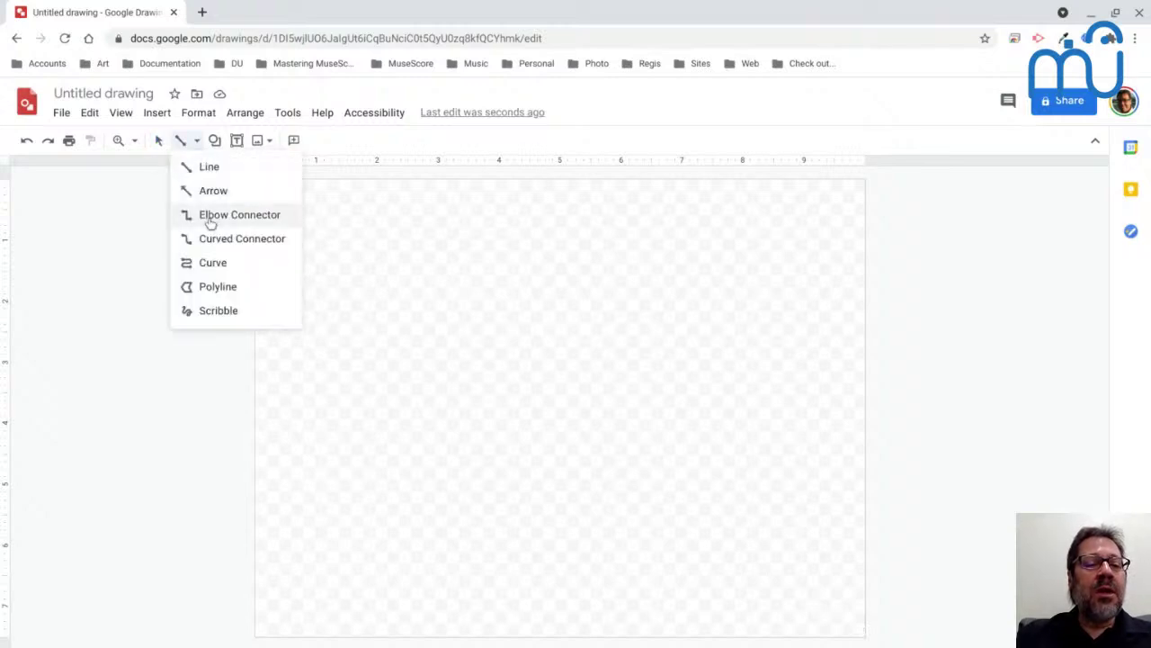
click(216, 286)
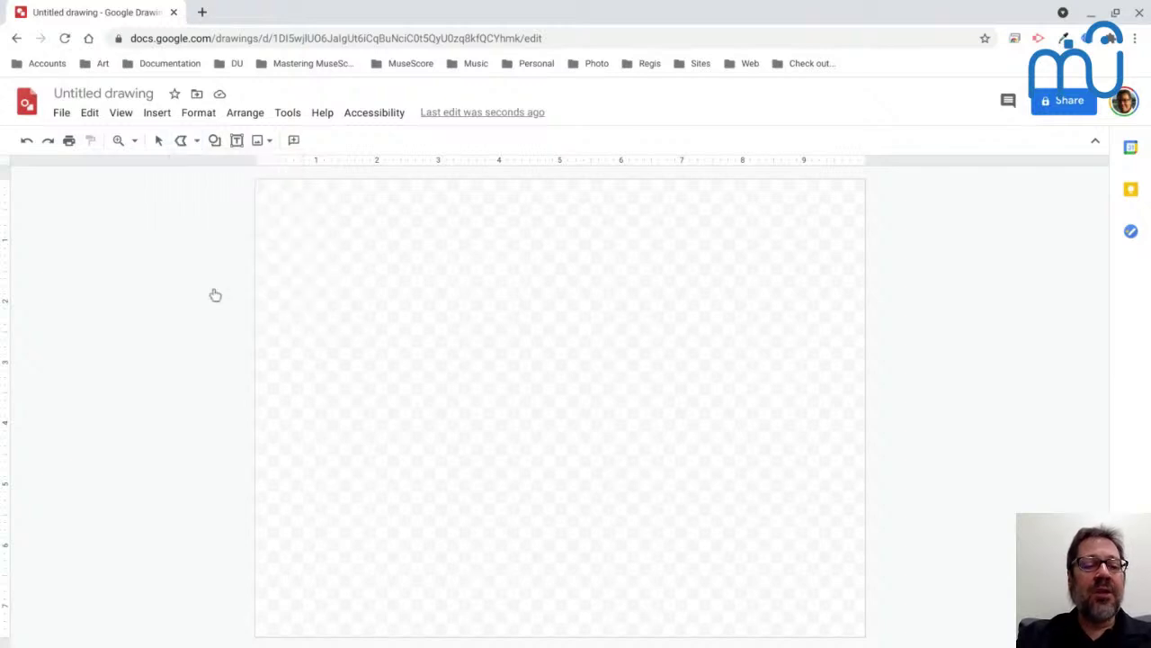
click(389, 444)
click(521, 354)
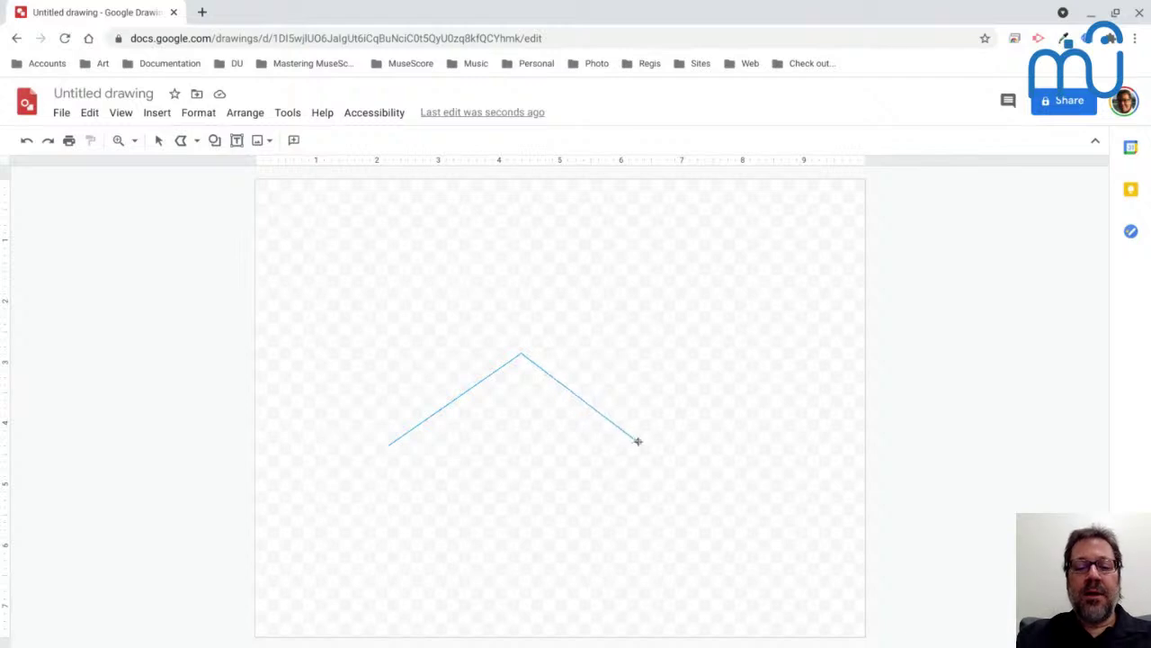
key(Escape)
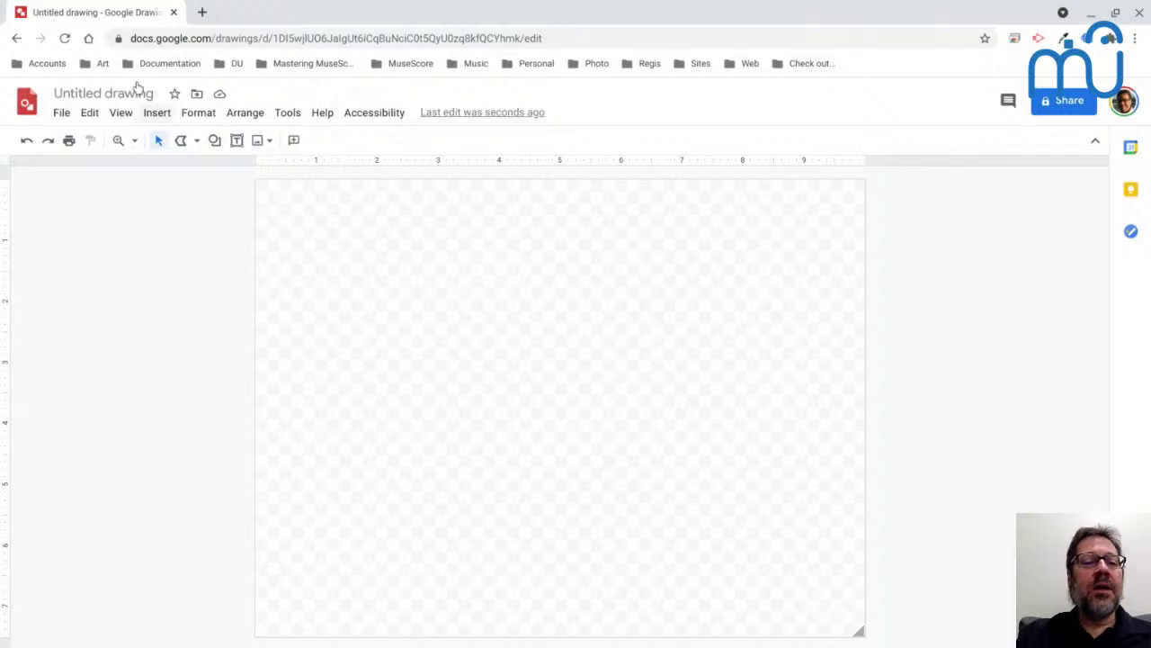
click(181, 140)
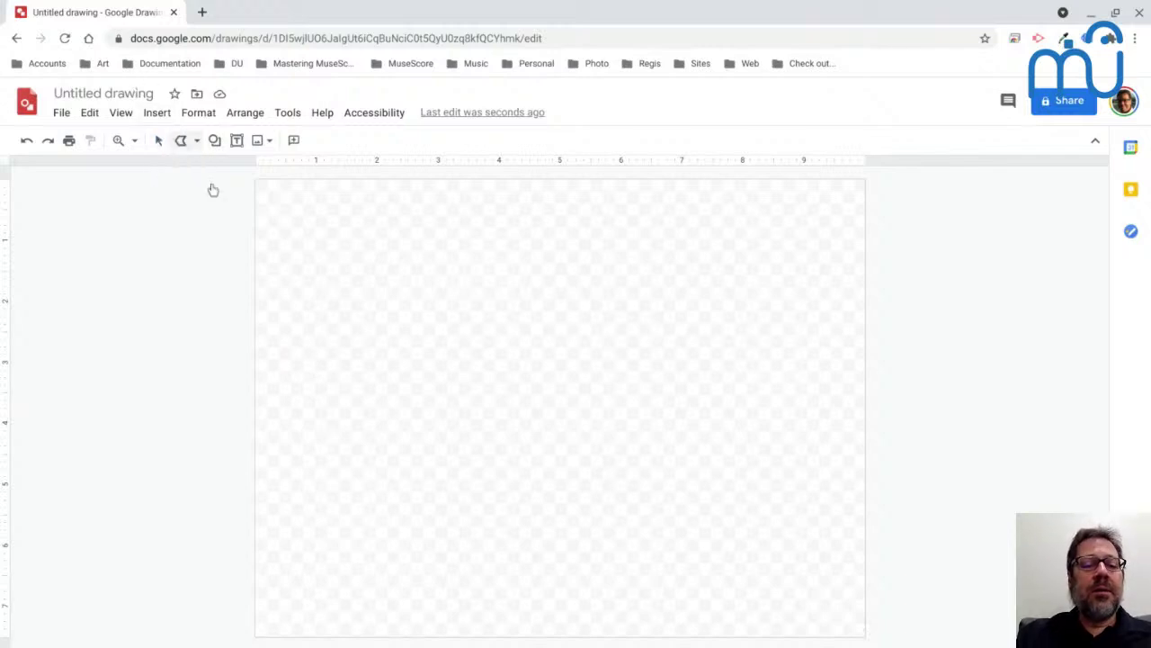
click(432, 416)
click(589, 308)
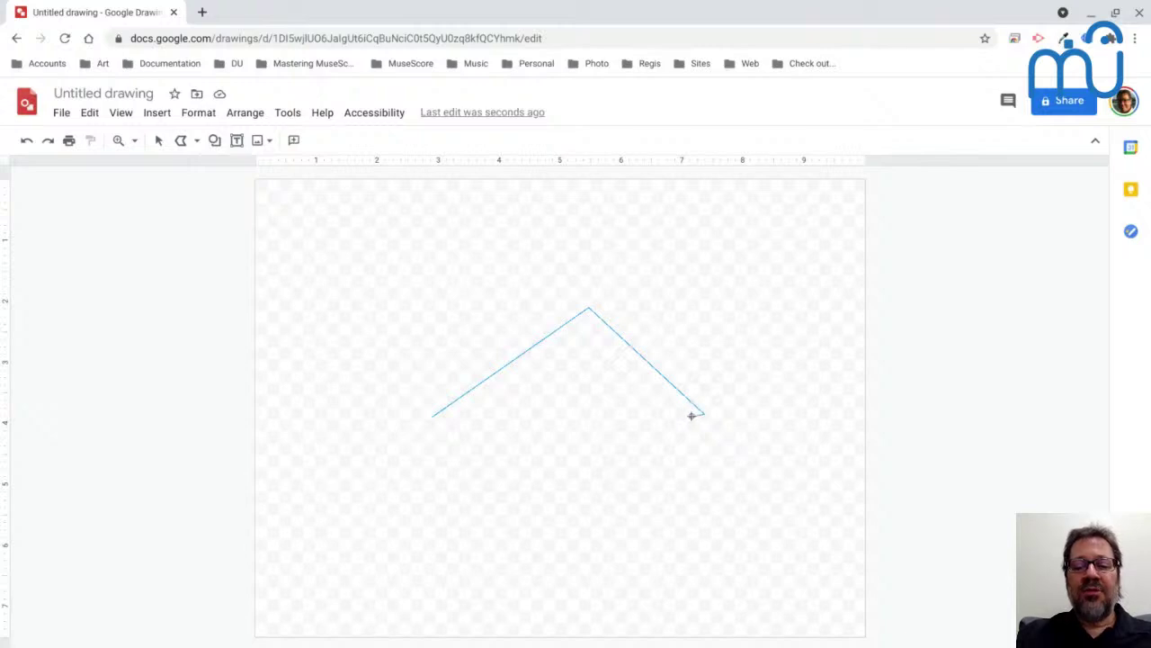
click(704, 415)
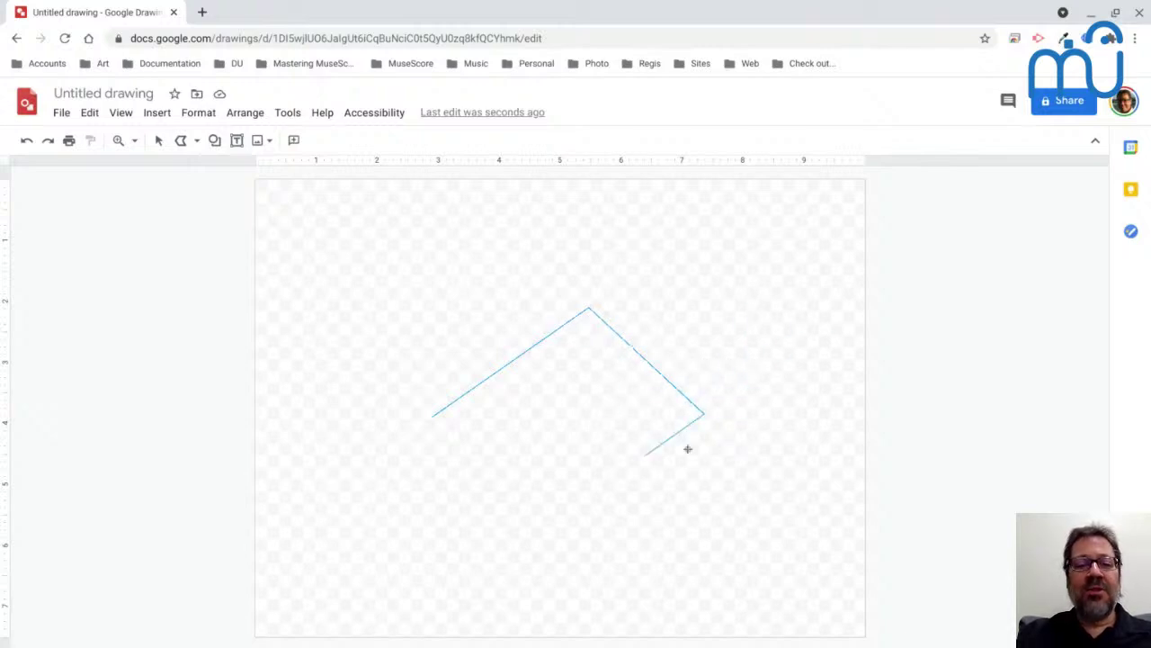
click(215, 141)
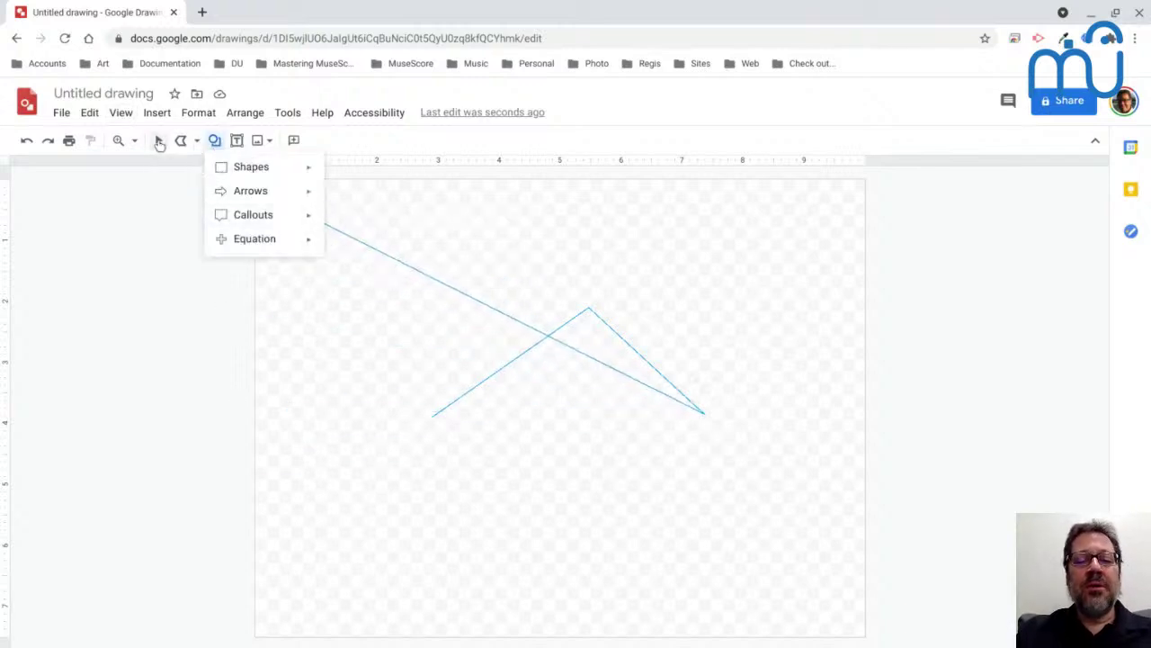
click(160, 142)
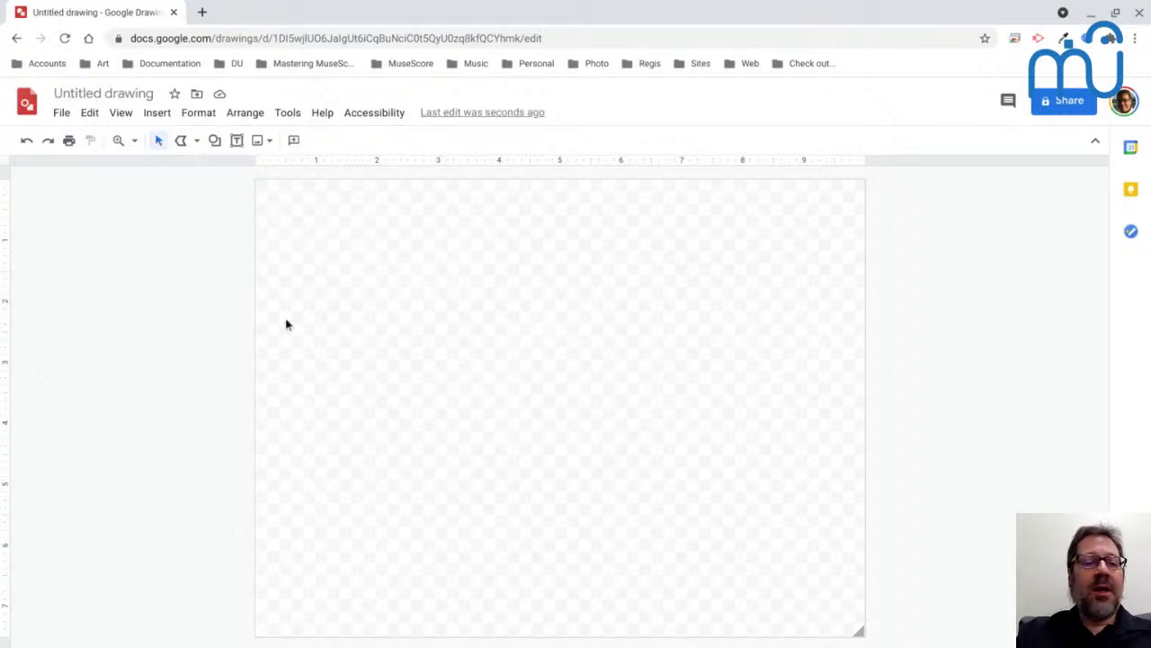
Step: Draw two straight lines forming an inverted V in the lower half of the canvas, spanning about 2 to 8 on the horizontal ruler
click(195, 142)
click(206, 166)
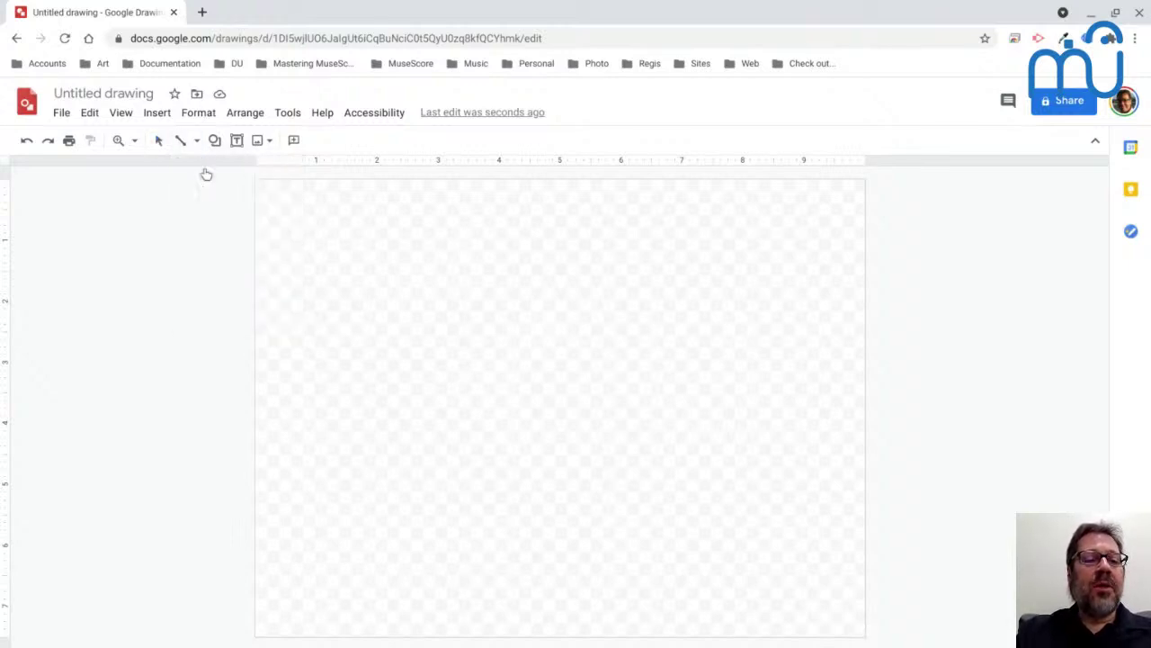
mouse_move(374, 540)
mouse_down()
mouse_move(565, 393)
mouse_move(745, 534)
mouse_up()
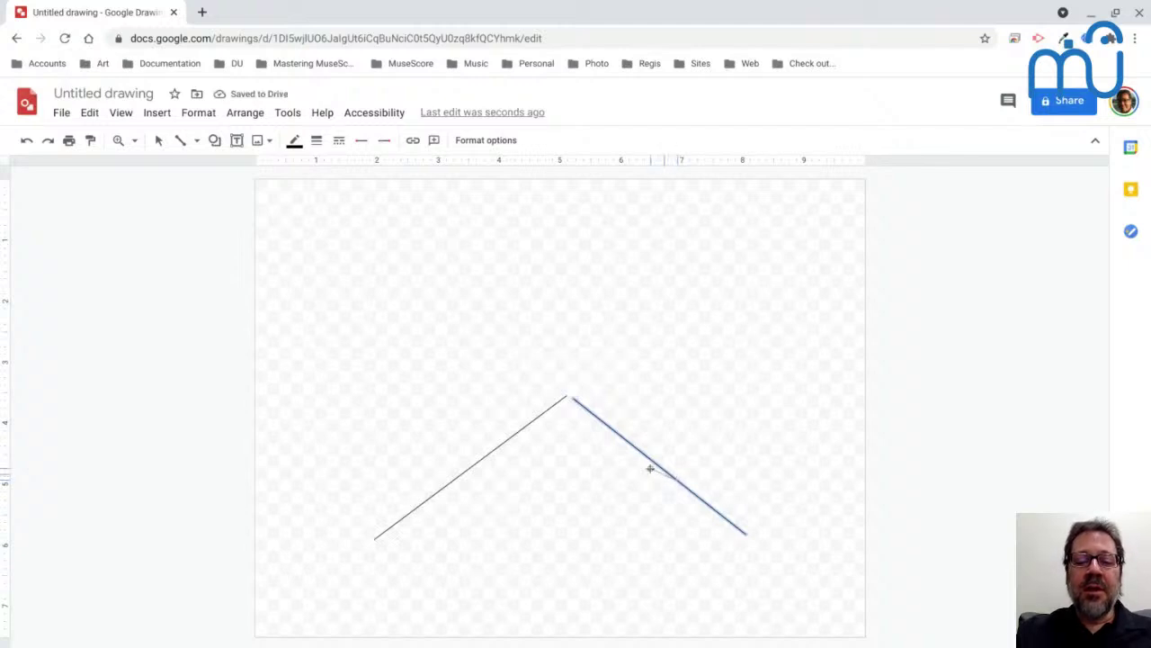
drag(644, 464, 638, 483)
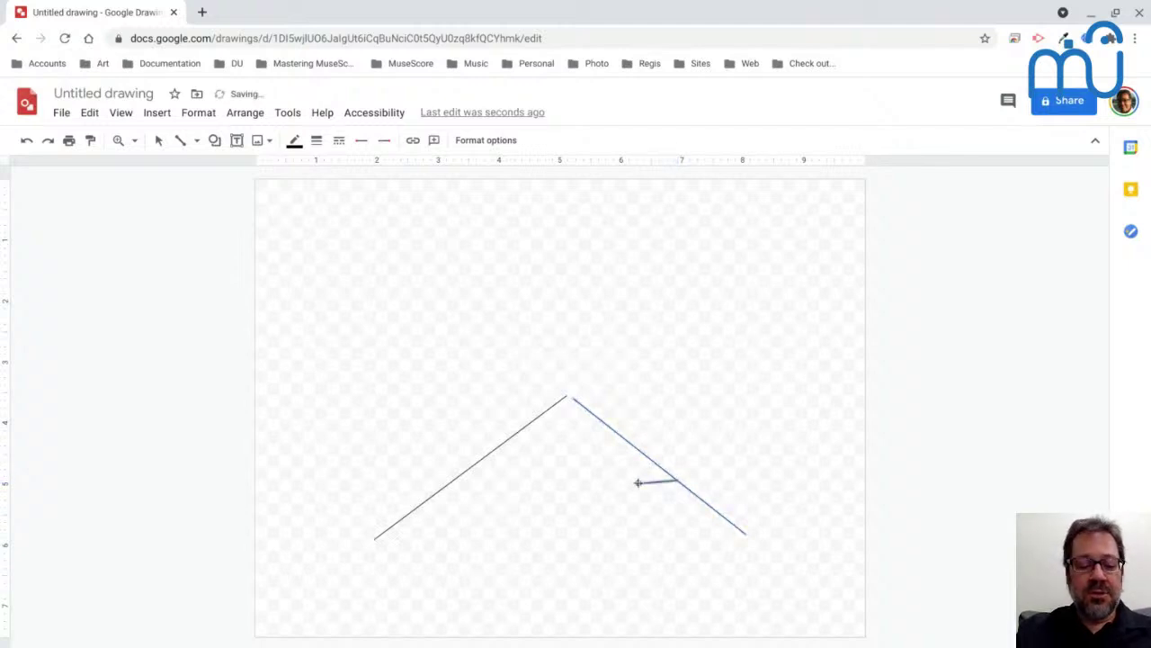
key(ctrl+z)
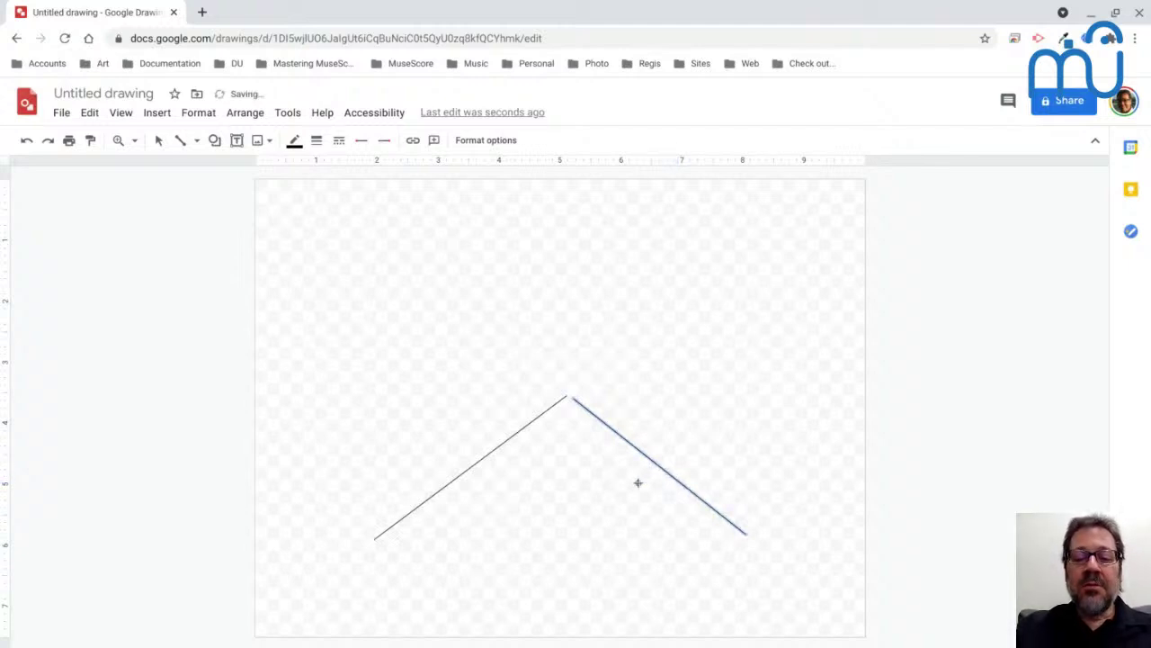
click(714, 397)
click(697, 398)
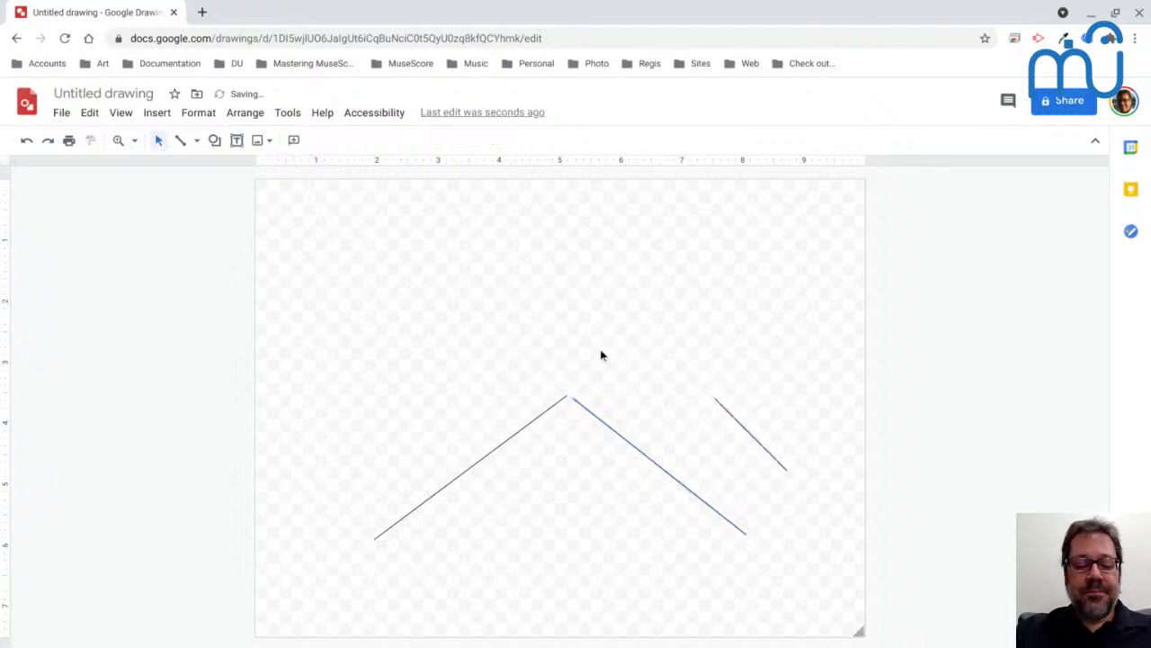
key(ctrl+z)
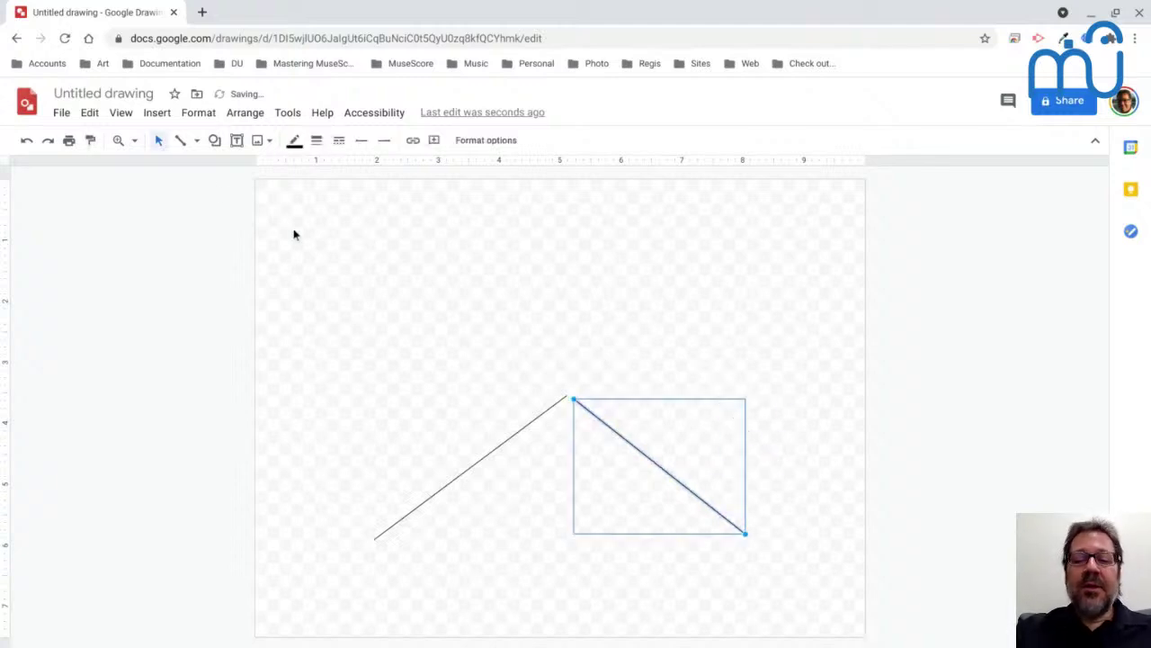
Step: Move the downward-sloping line so its upper end meets the other line at the peak of the inverted V
click(158, 142)
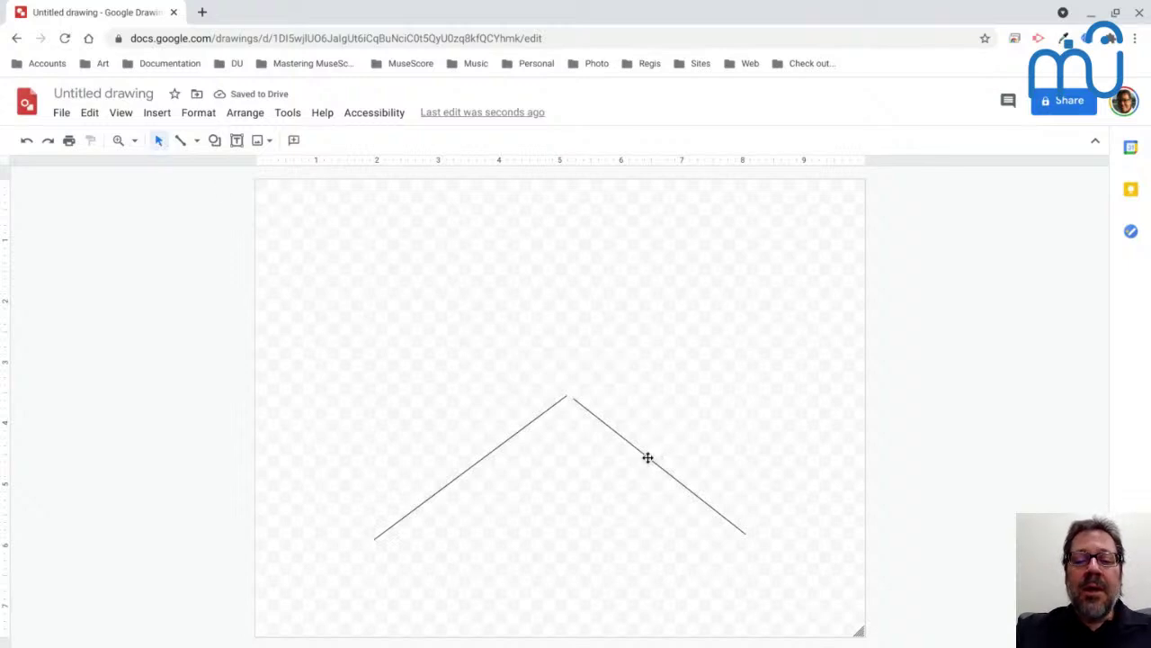
key(ctrl+shift+f)
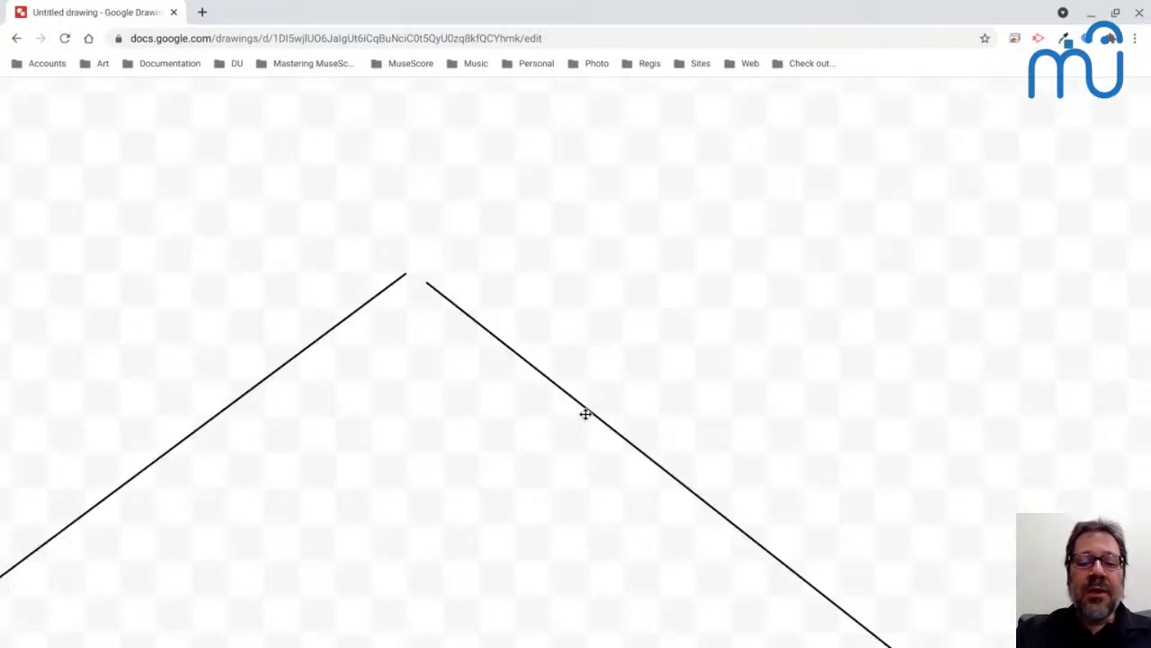
drag(584, 412, 570, 402)
click(547, 234)
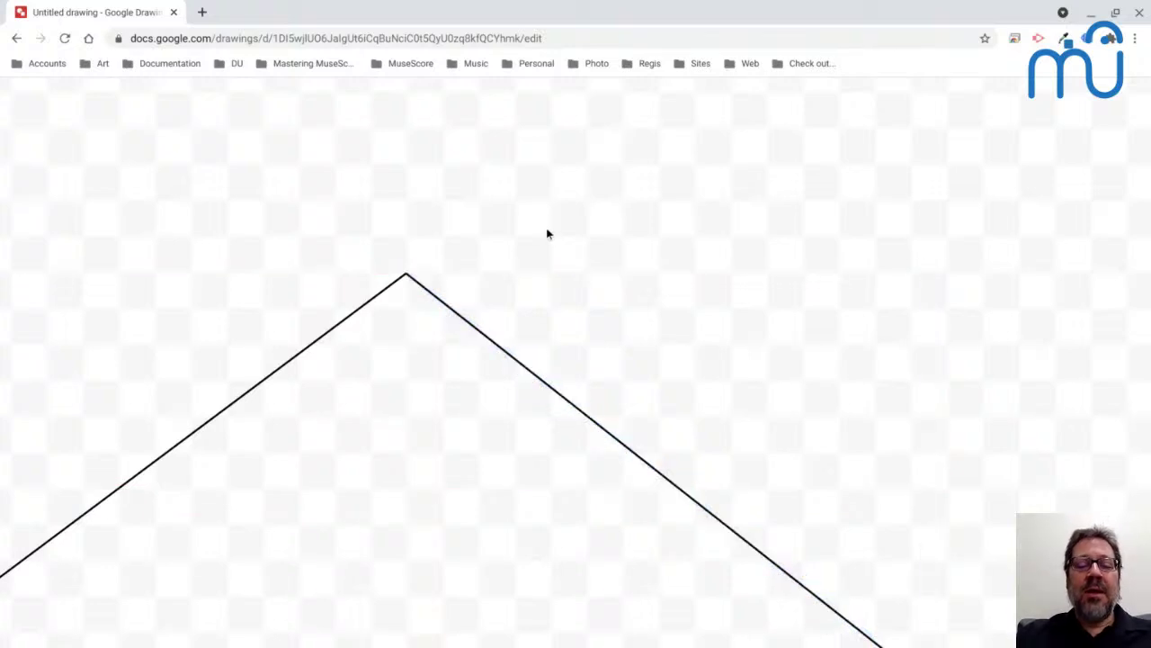
scroll(547, 234, down, 2)
scroll(547, 234, up, 2)
scroll(546, 234, down, 1)
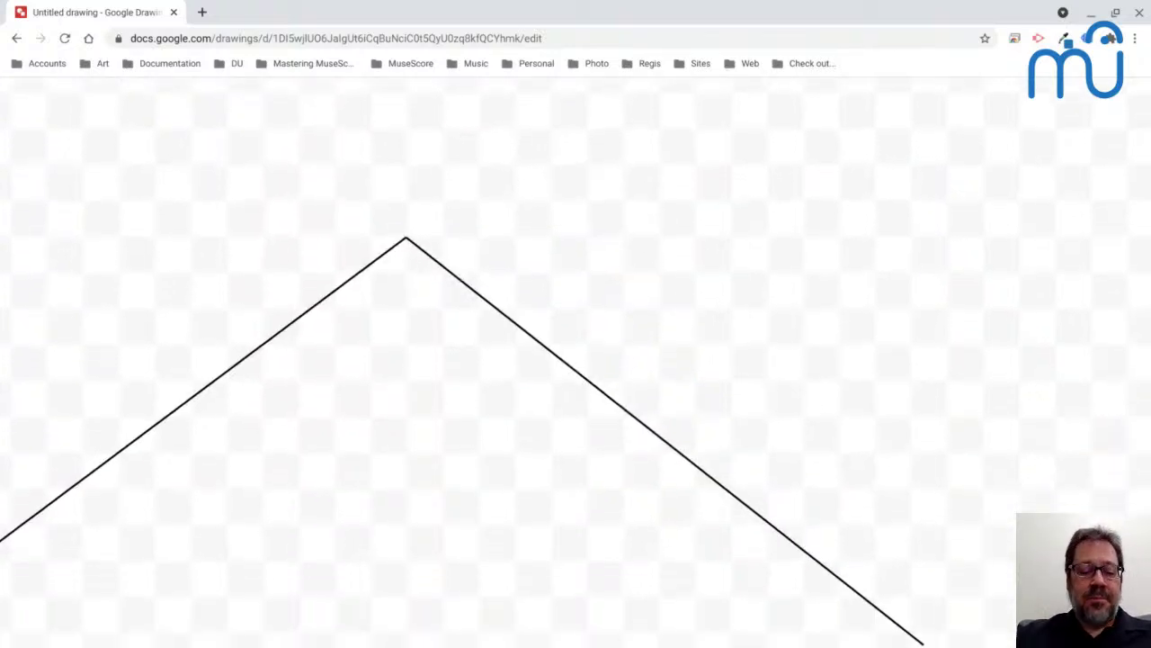
key(ctrl+0)
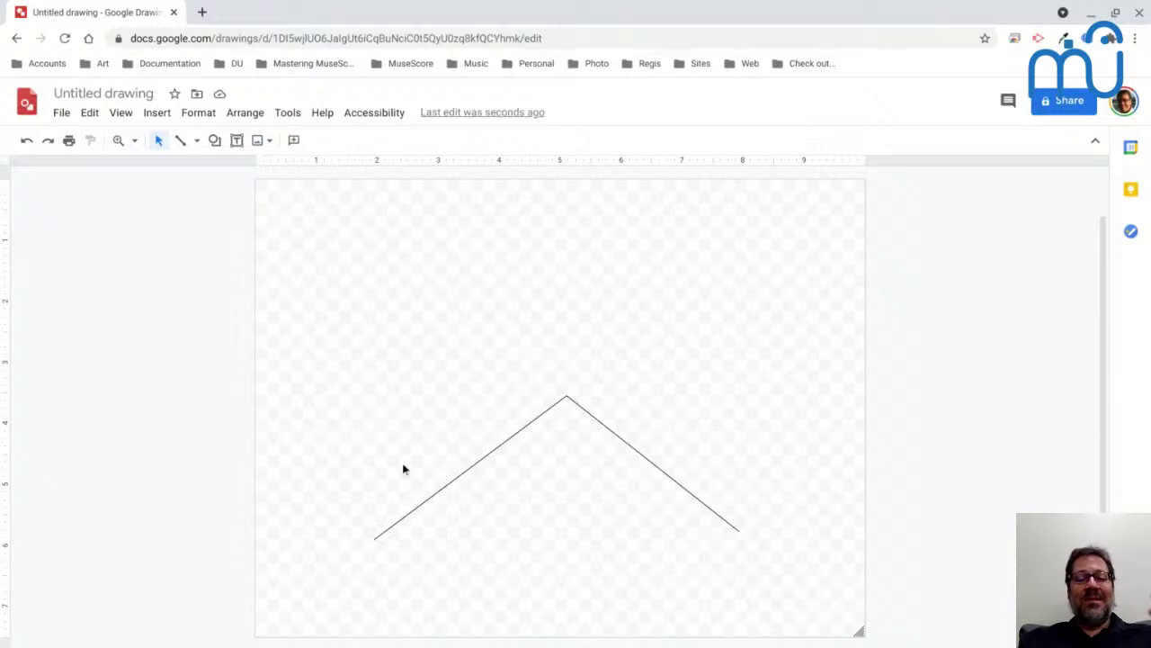
Step: Capture a partial screenshot tightly framing the inverted V, retaking it with a closer crop, and copy the image to the clipboard
key(super+shift+s)
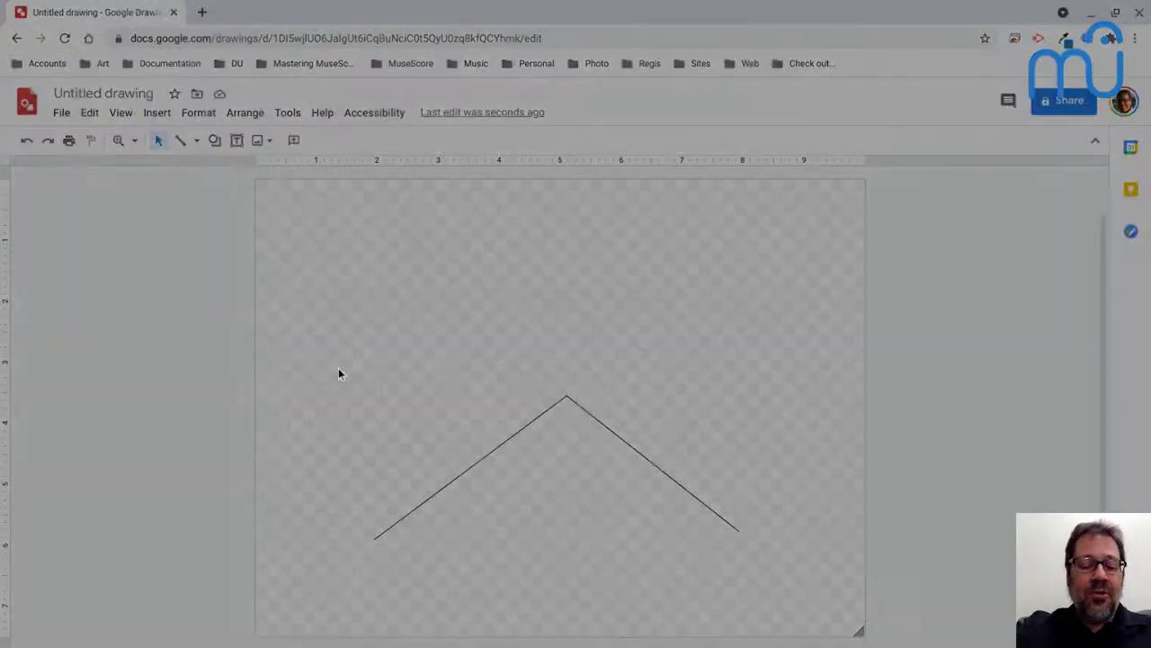
drag(336, 362, 730, 534)
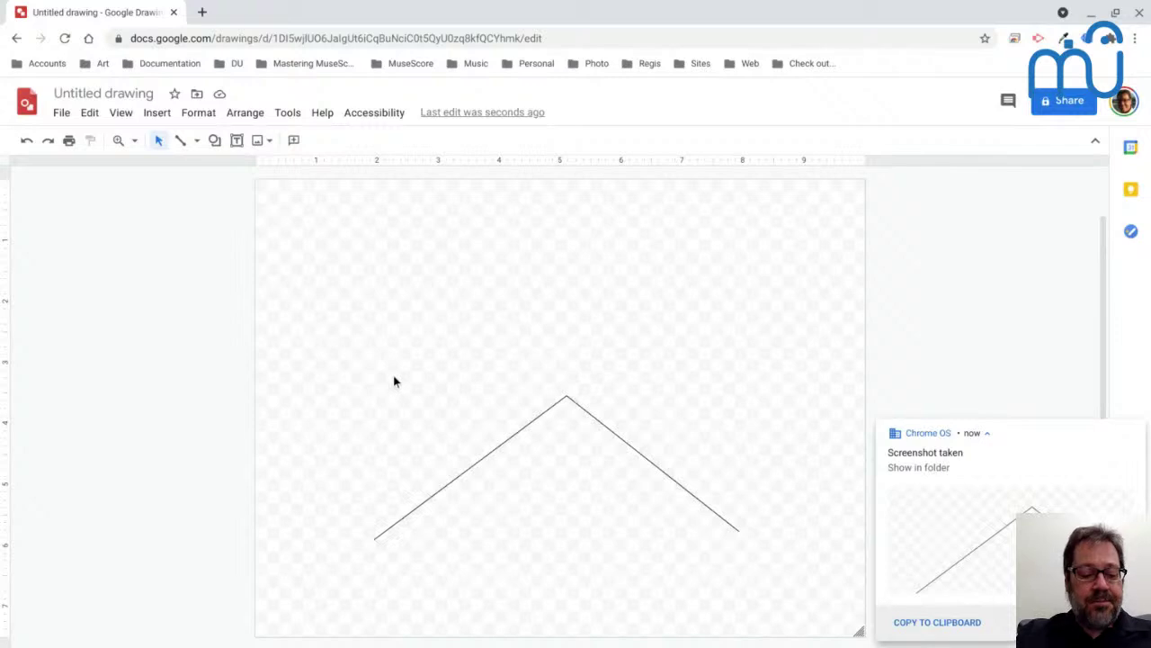
key(ctrl+shift+F5)
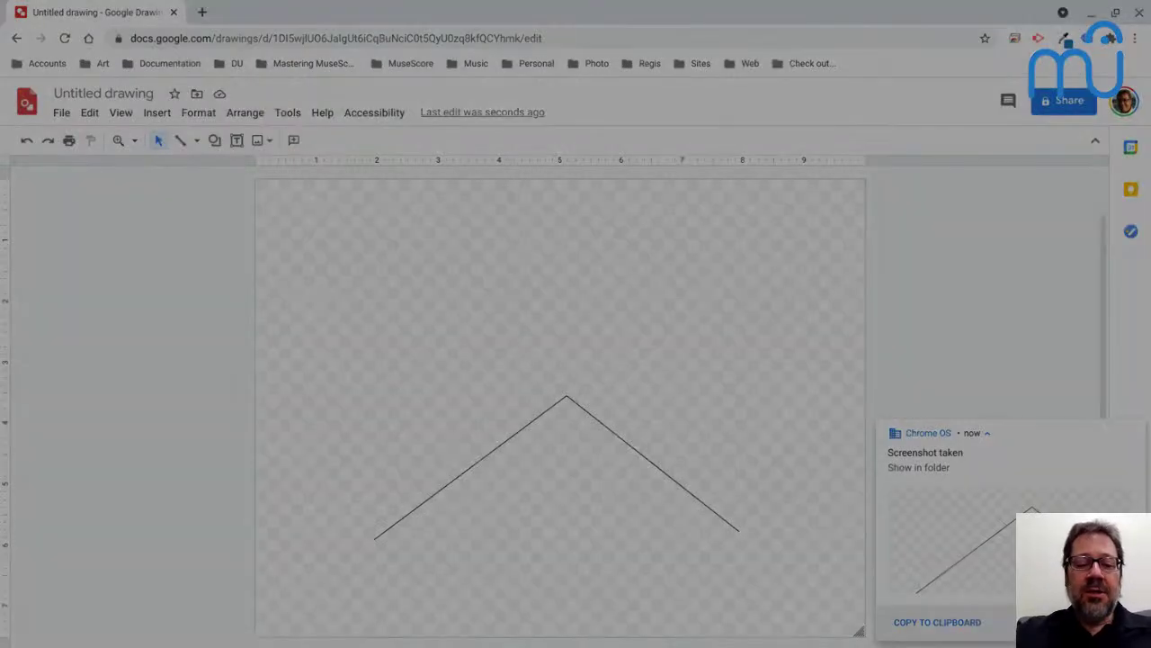
drag(391, 382, 736, 531)
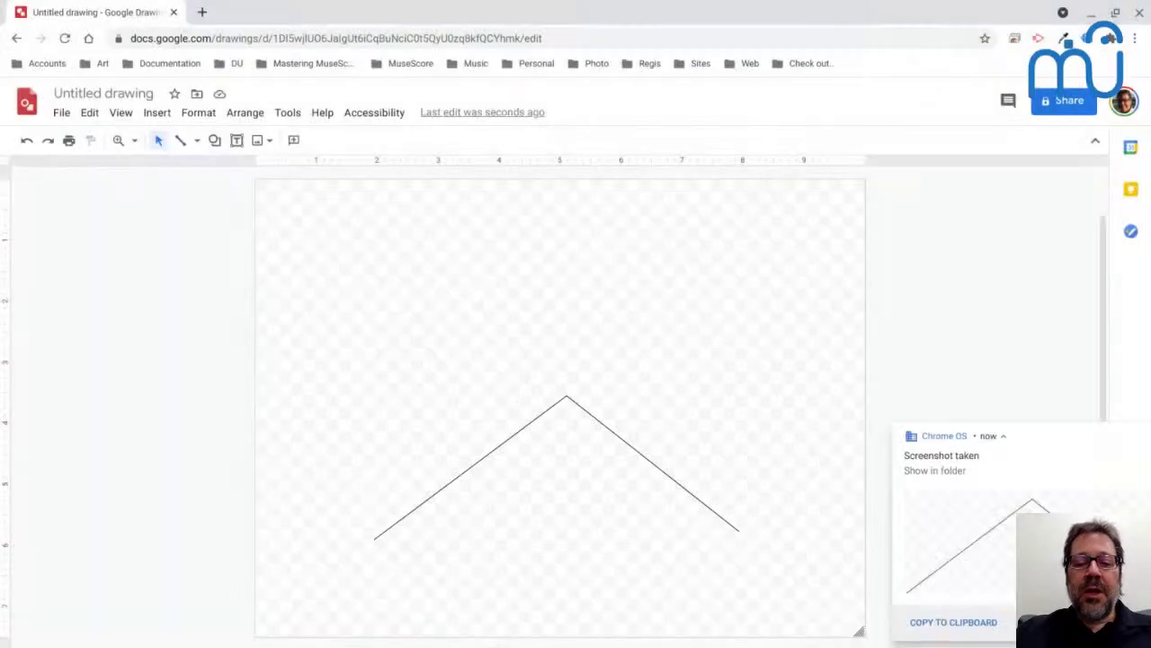
click(966, 627)
Step: Switch to MuseScore and paste the inverted V image onto the second sixteenth note of measure 8
key(alt+Tab)
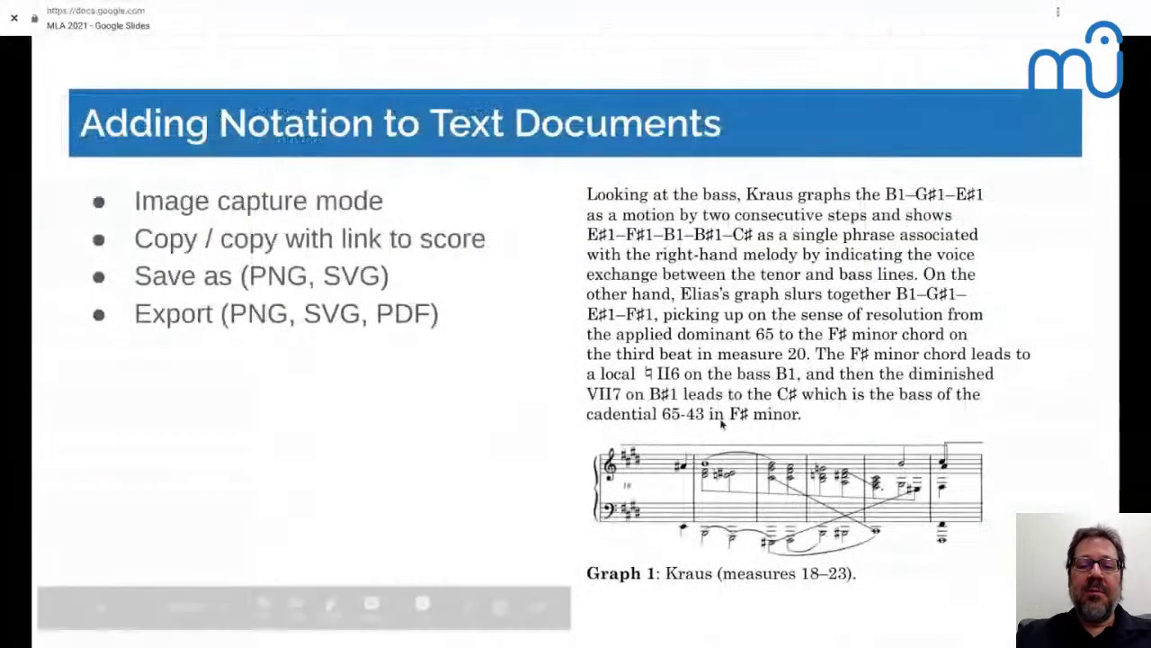
key(alt+Tab)
key(alt+Tab)
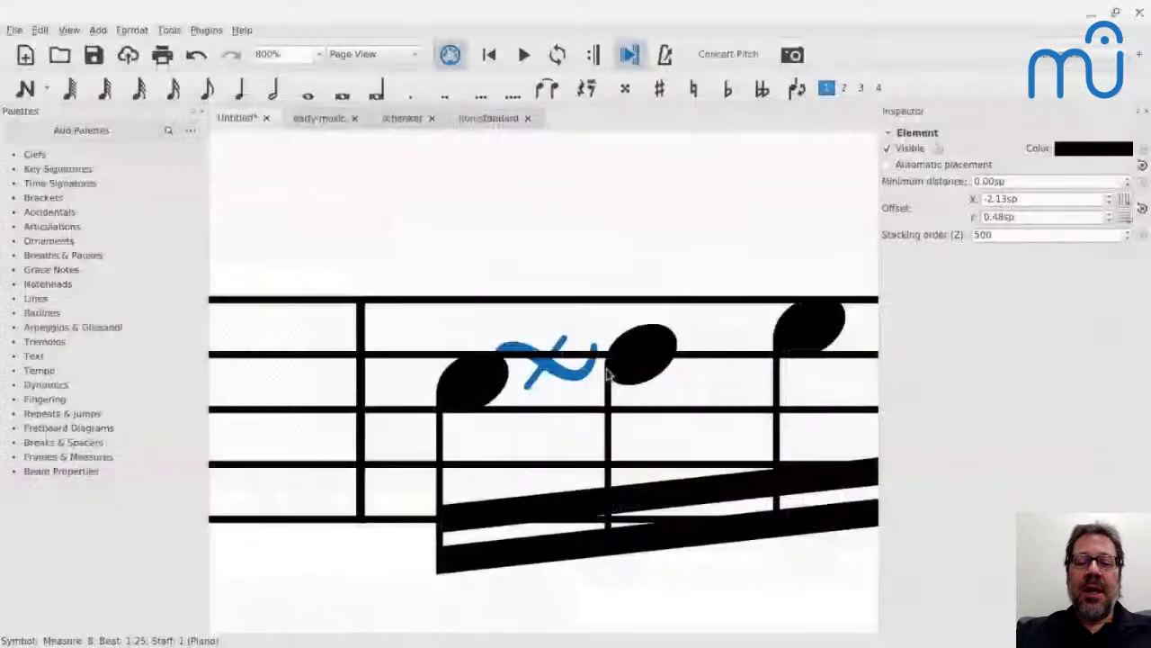
click(653, 366)
key(ctrl+v)
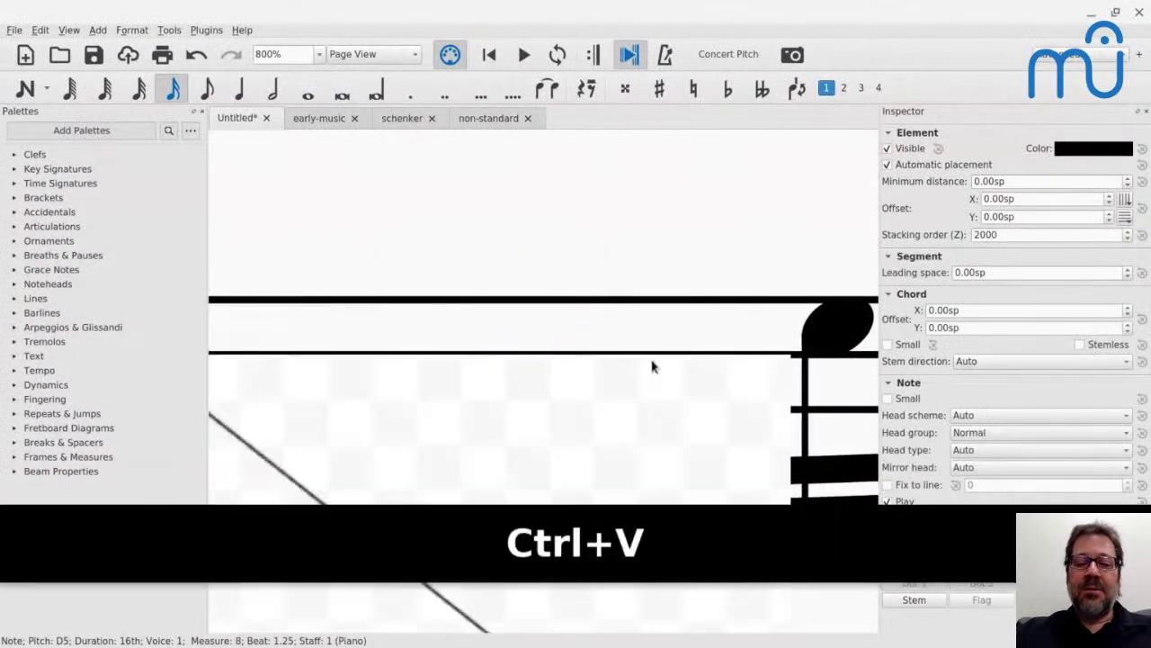
scroll(653, 366, down, 5)
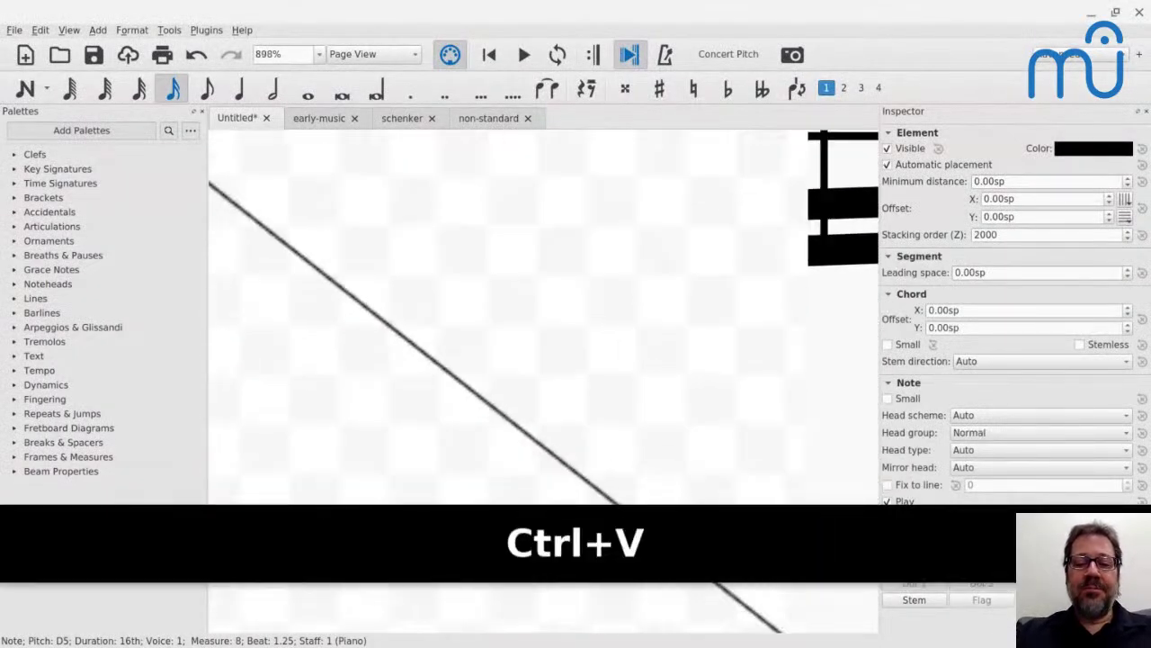
scroll(653, 367, down, 5)
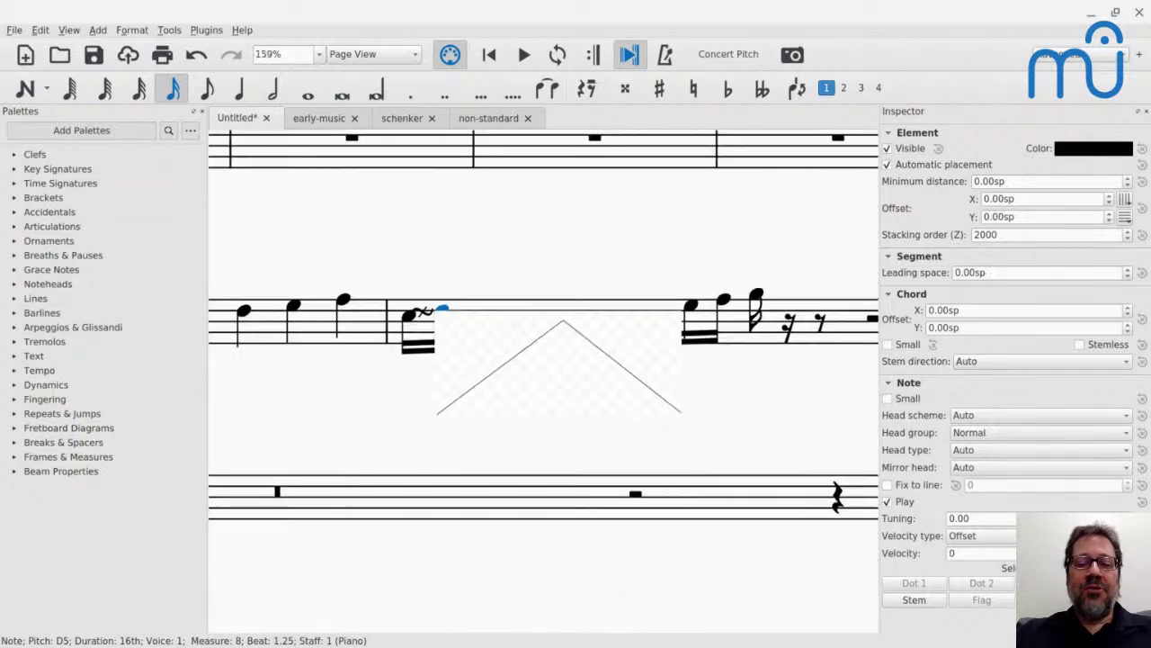
Step: Move the inverted V image above the staff over measure 8 and shrink it to about 6.56 by 2.76 sp
click(662, 399)
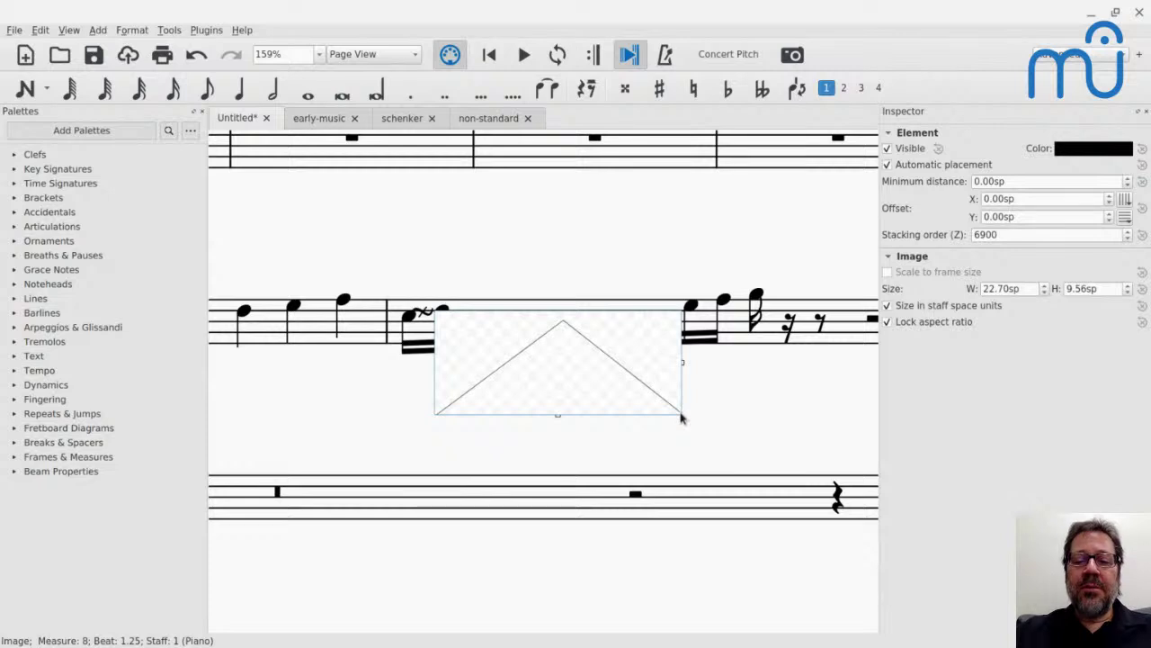
drag(684, 411, 718, 293)
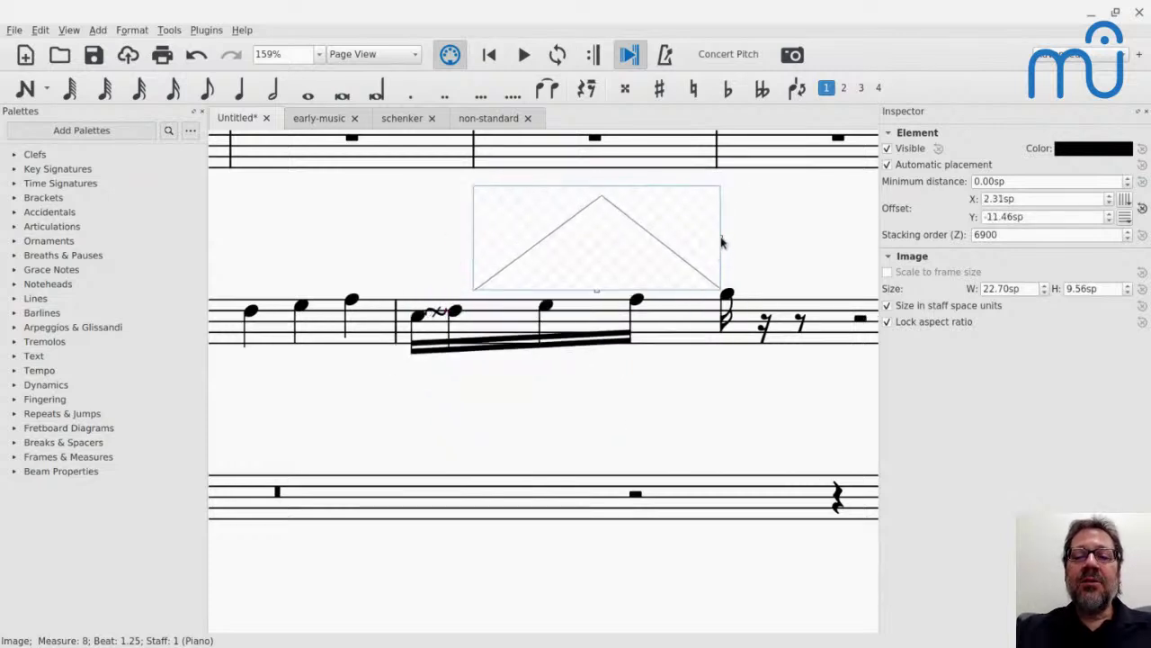
drag(721, 241, 511, 288)
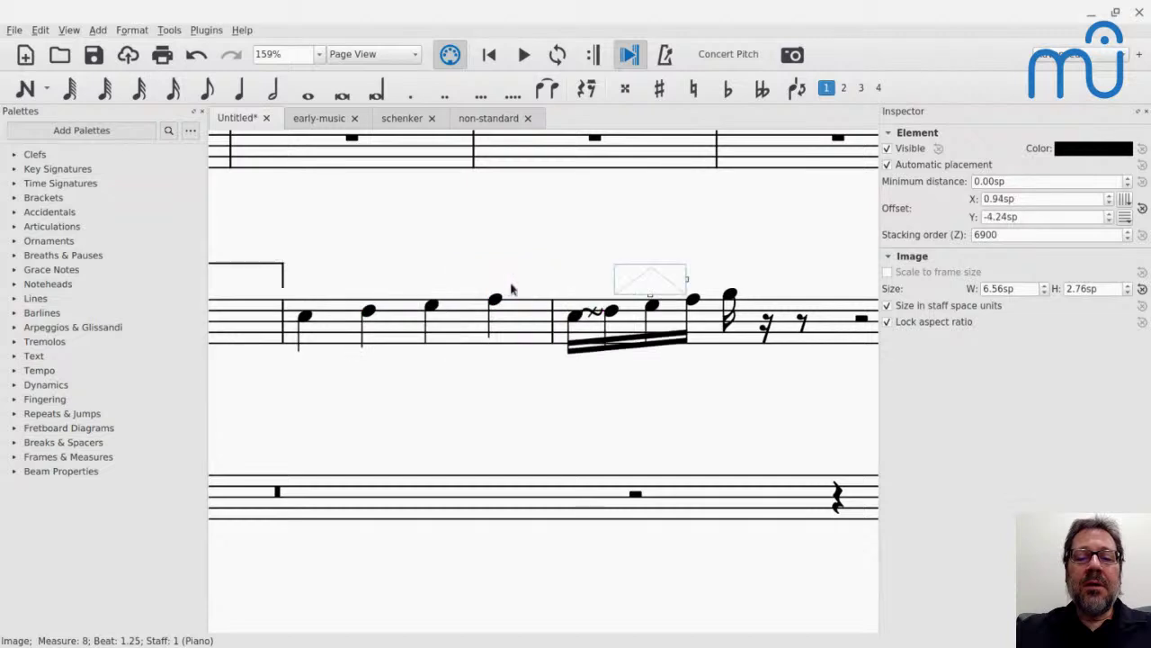
drag(640, 285, 630, 285)
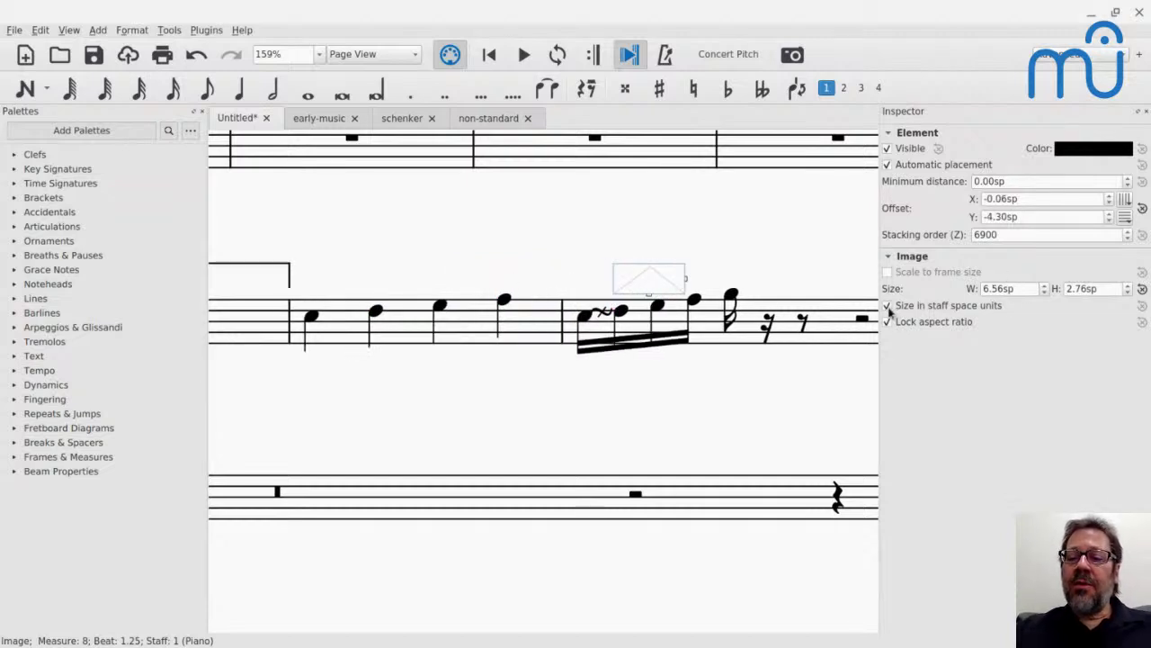
Step: Unlock the image's aspect ratio, narrow it to about 4.14 sp, and nudge it over the second and third sixteenth notes
click(888, 322)
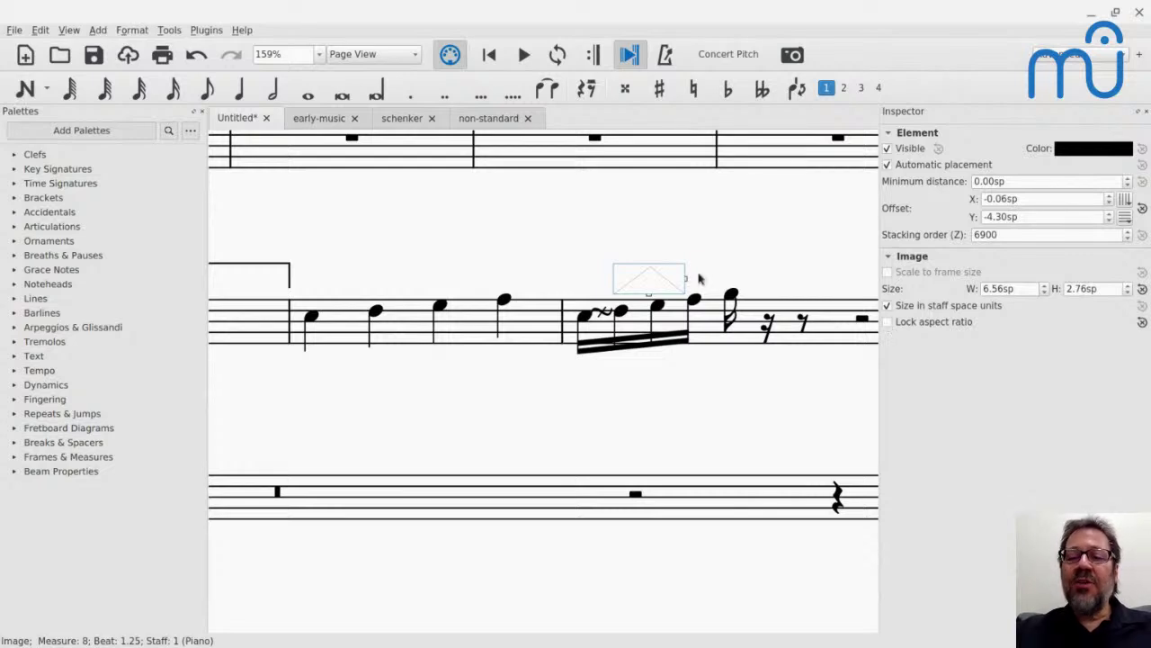
drag(686, 284, 659, 282)
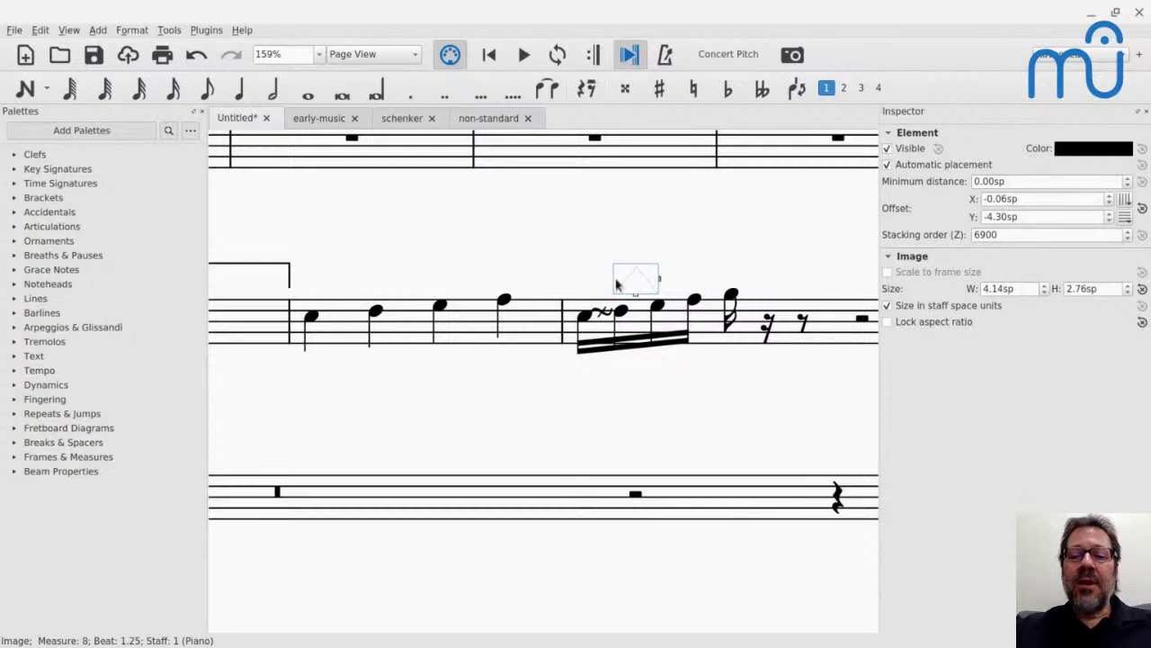
drag(617, 285, 619, 286)
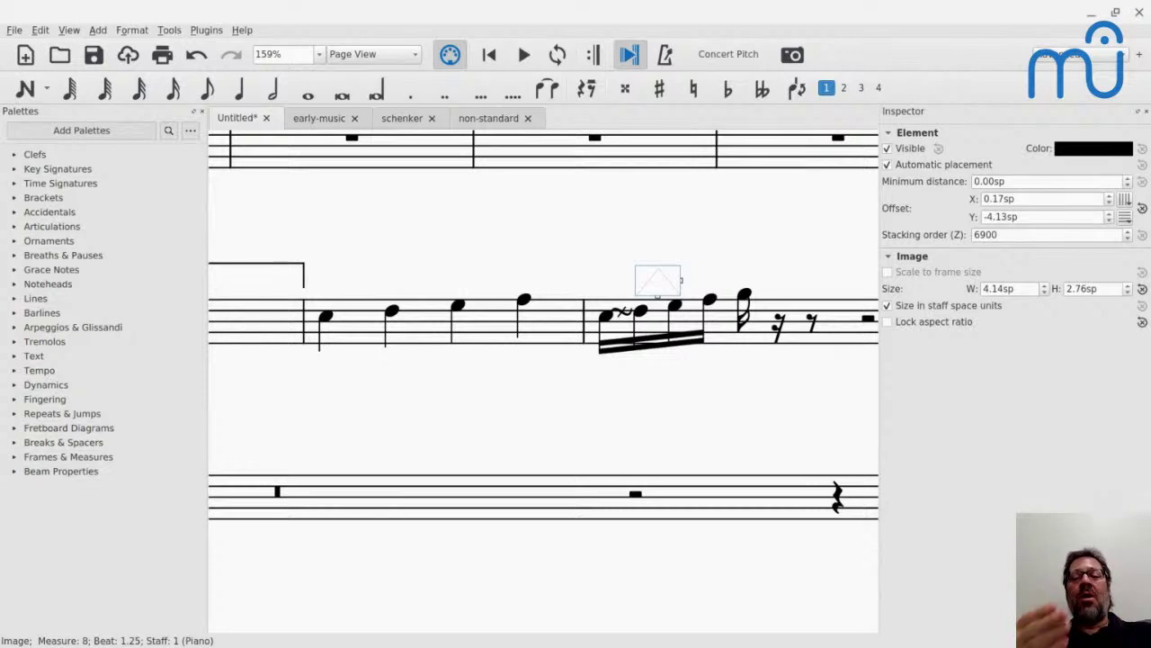
click(621, 275)
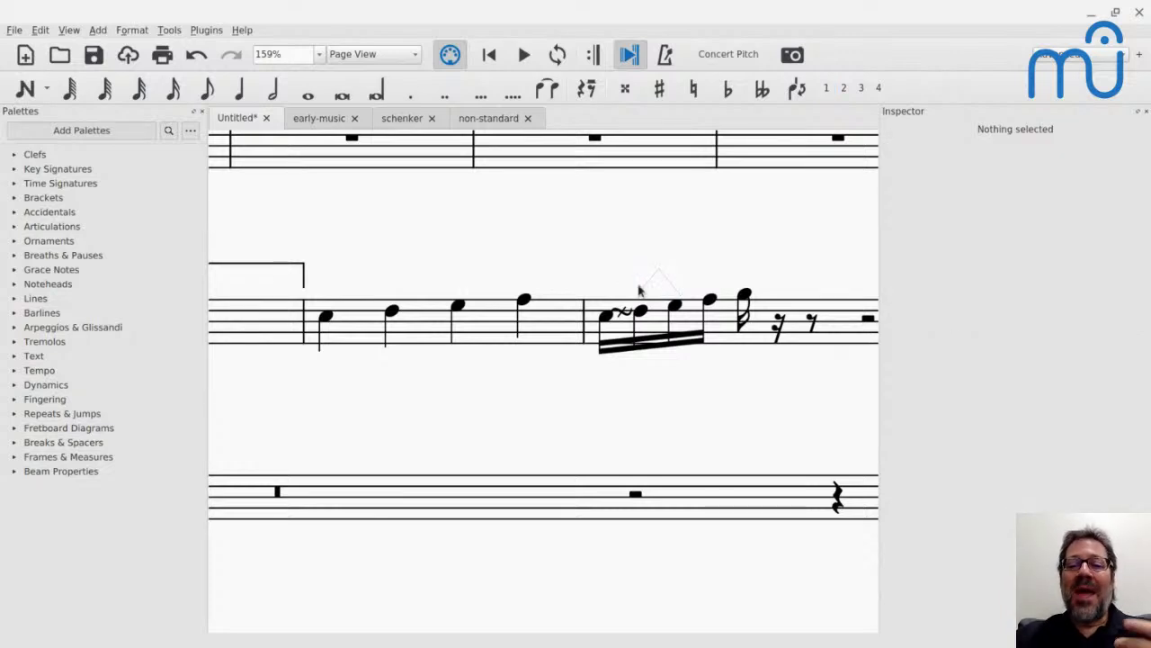
Step: Frame the four quarter notes of measure 7 in image capture mode, about 39.79 by 13.80 mm, and copy the region
click(790, 58)
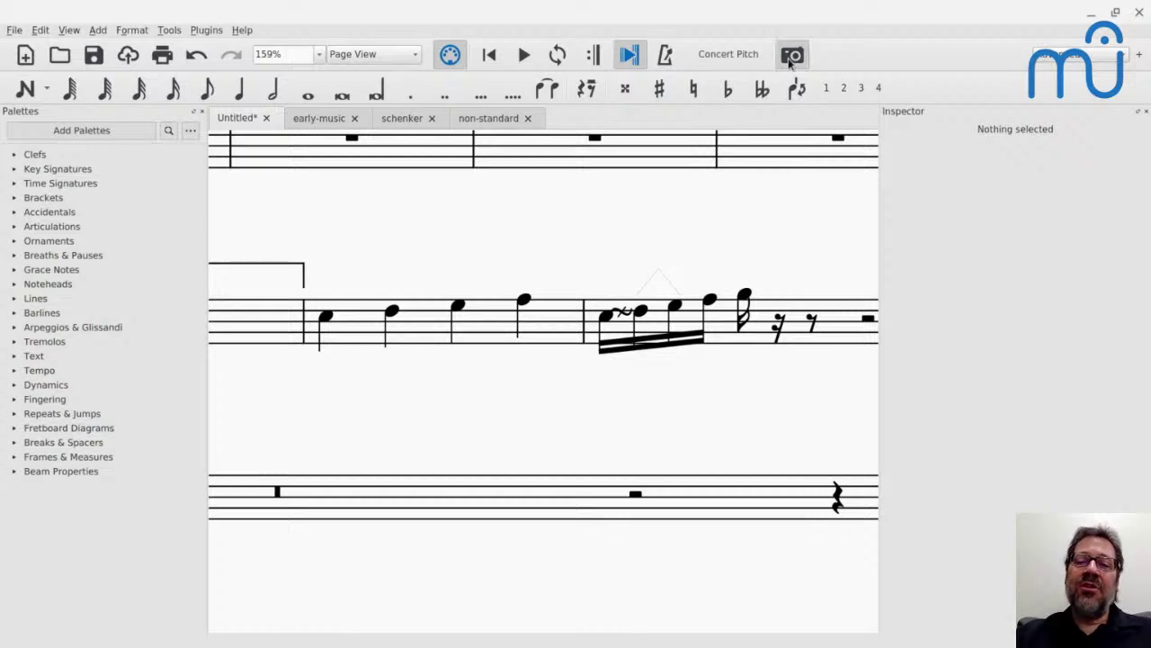
drag(537, 372, 434, 363)
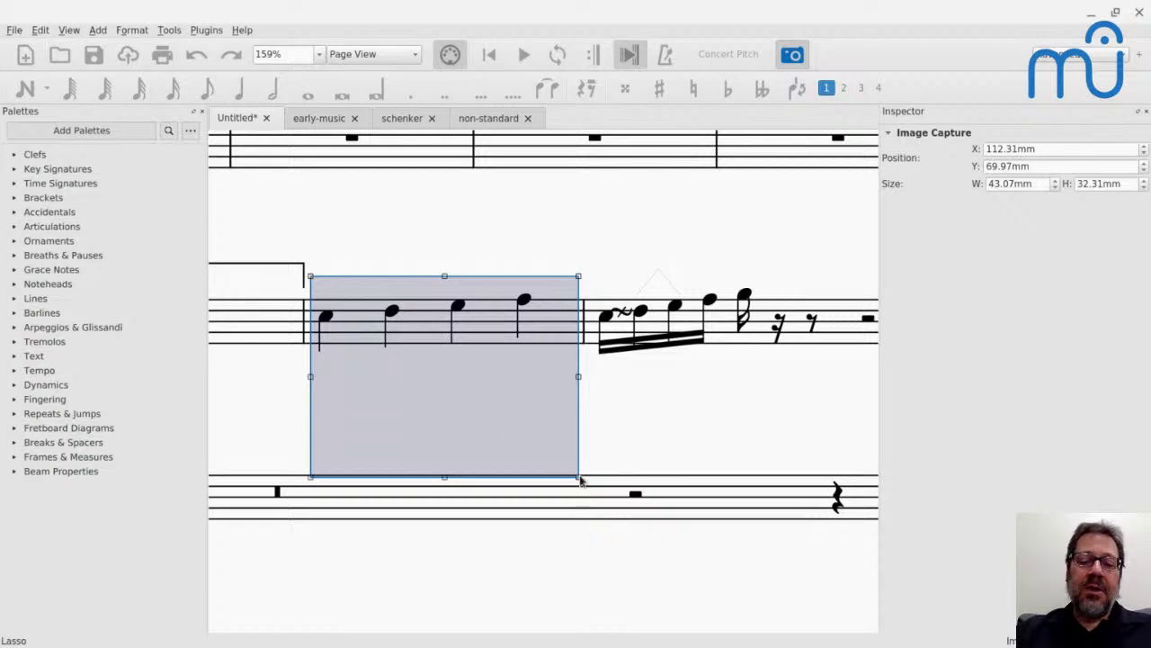
drag(581, 481, 558, 362)
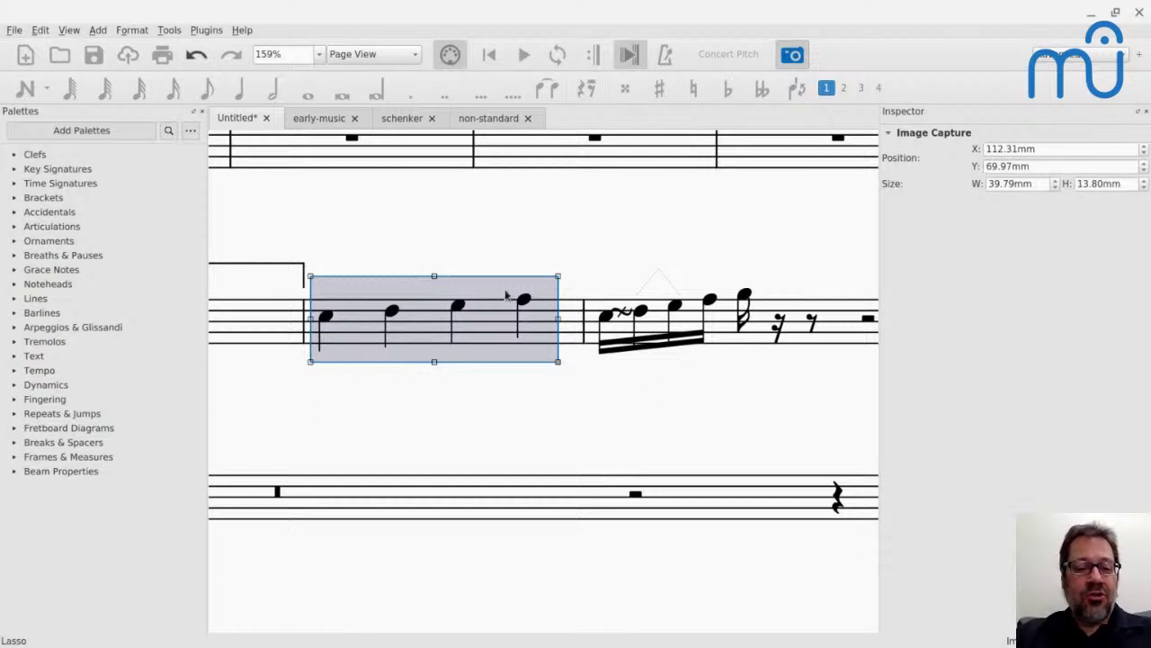
key(ctrl+c)
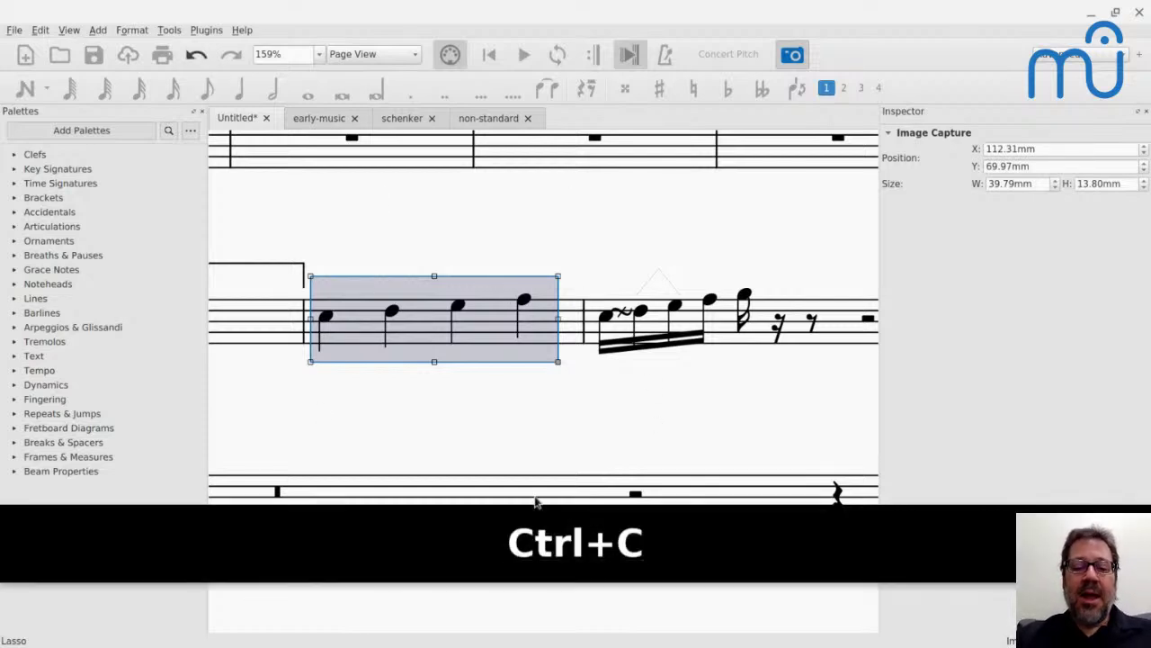
Step: Leave image capture mode, paste the captured image onto the rest in measure 12, and move it above the staff
scroll(535, 501, down, 2)
scroll(535, 501, down, 4)
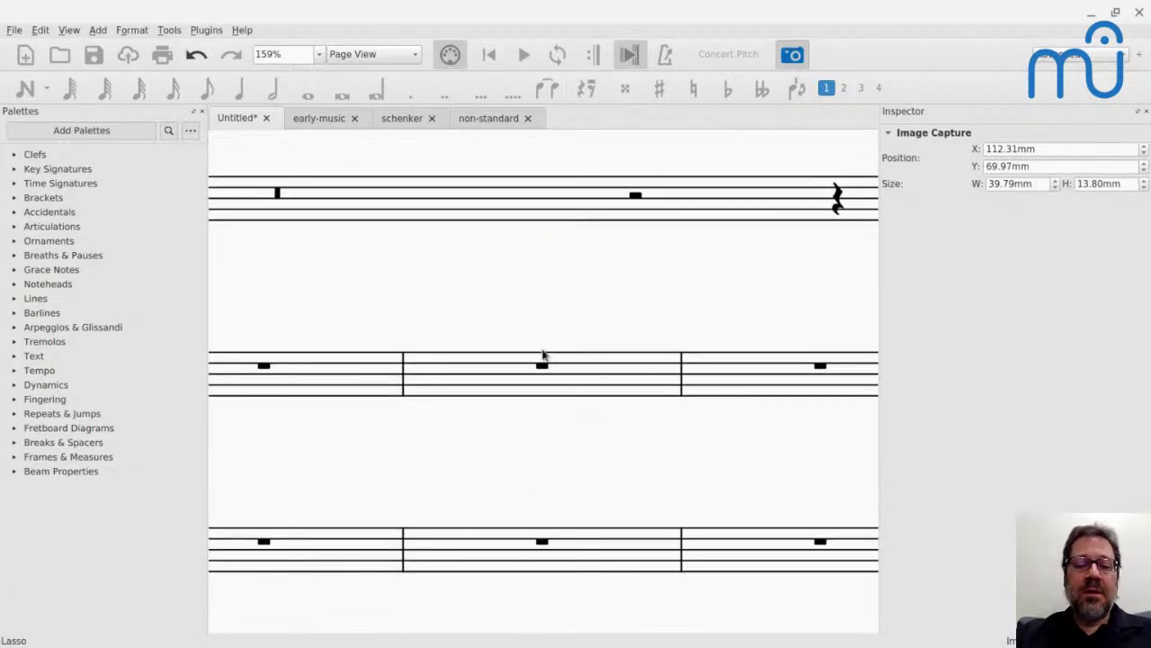
key(Escape)
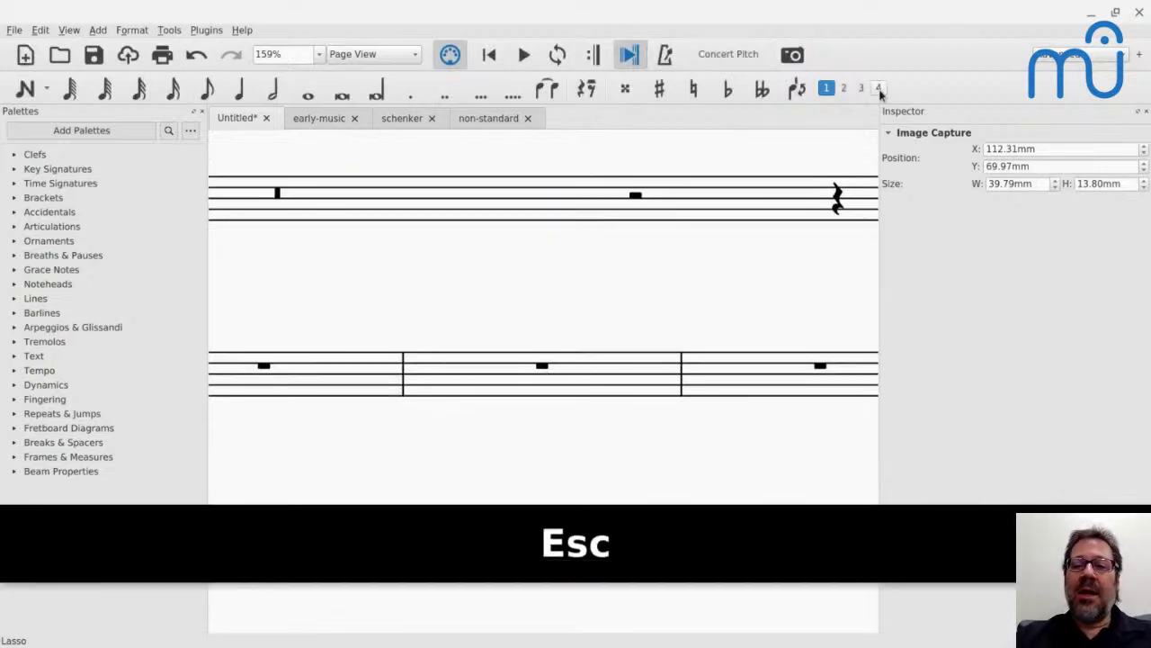
click(538, 369)
key(ctrl+v)
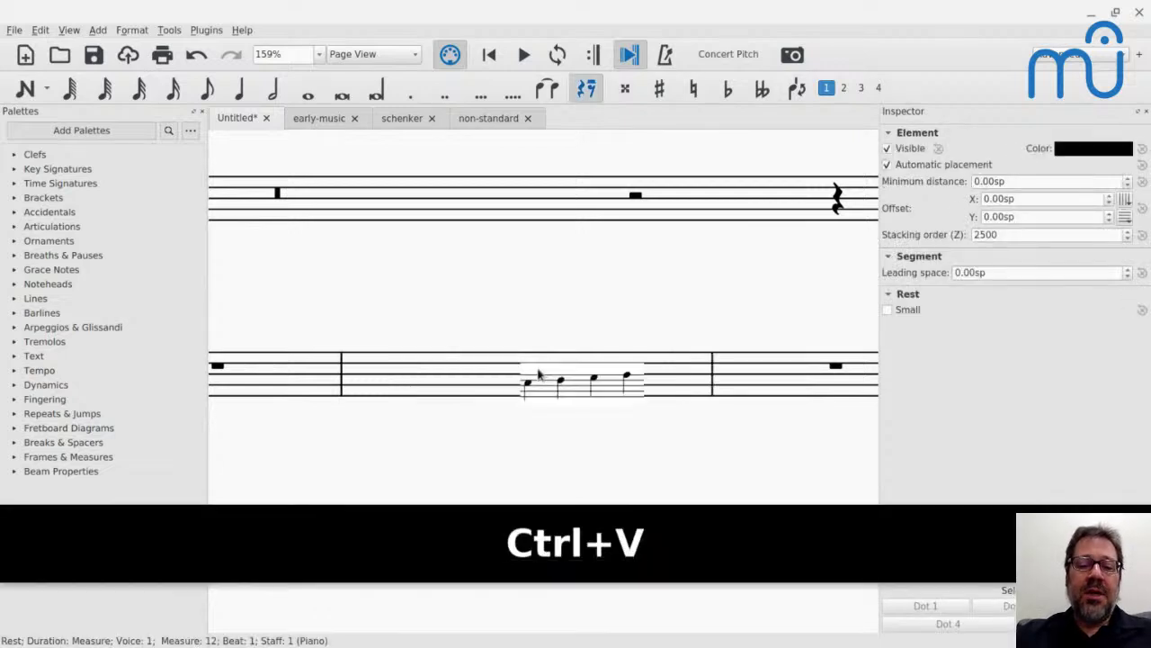
click(591, 396)
drag(591, 395, 475, 327)
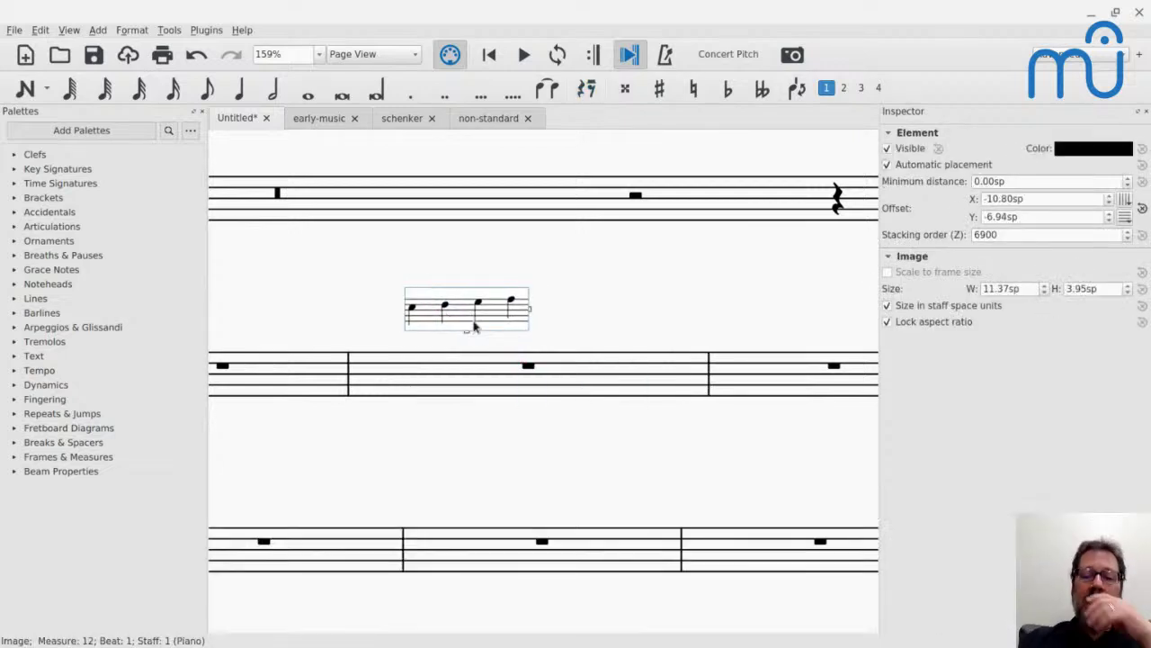
Step: Frame the quarter notes of measure 7 for image capture again, set the PNG resolution to 300 DPI, and copy the region
scroll(612, 285, up, 5)
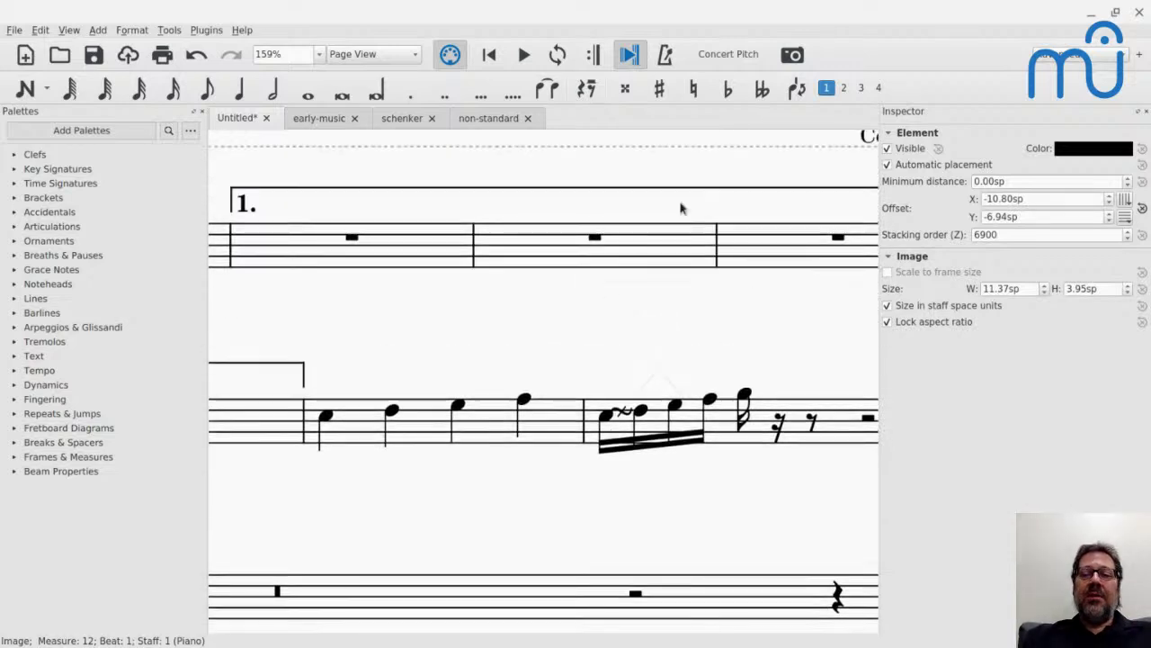
click(792, 54)
drag(332, 359, 452, 442)
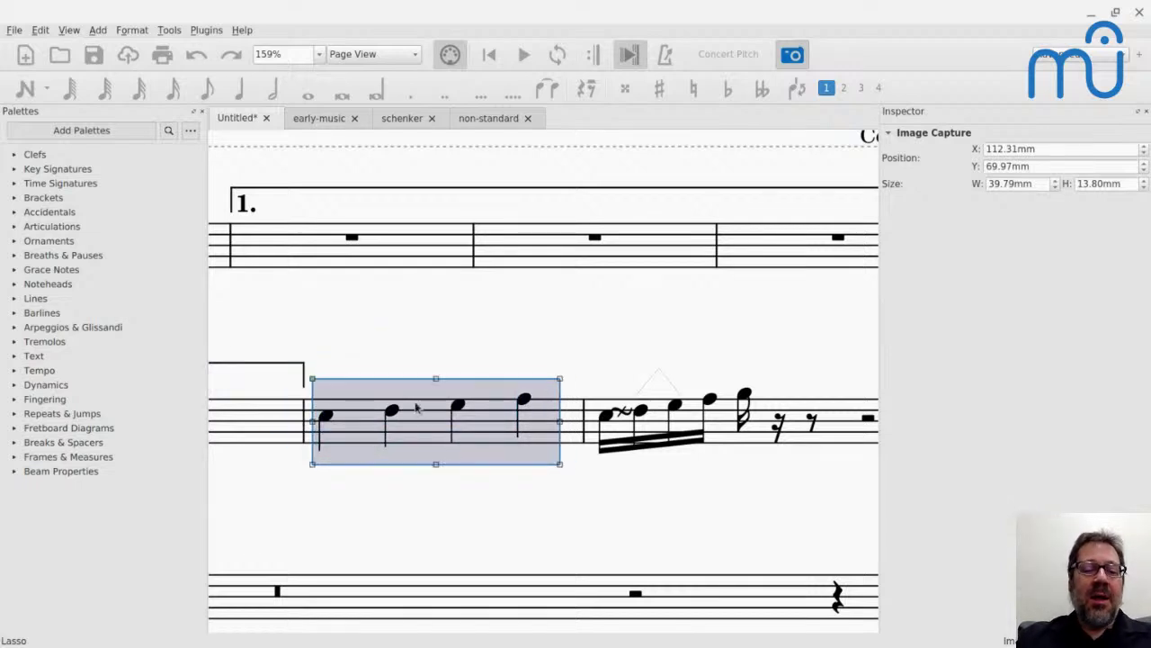
right_click(417, 407)
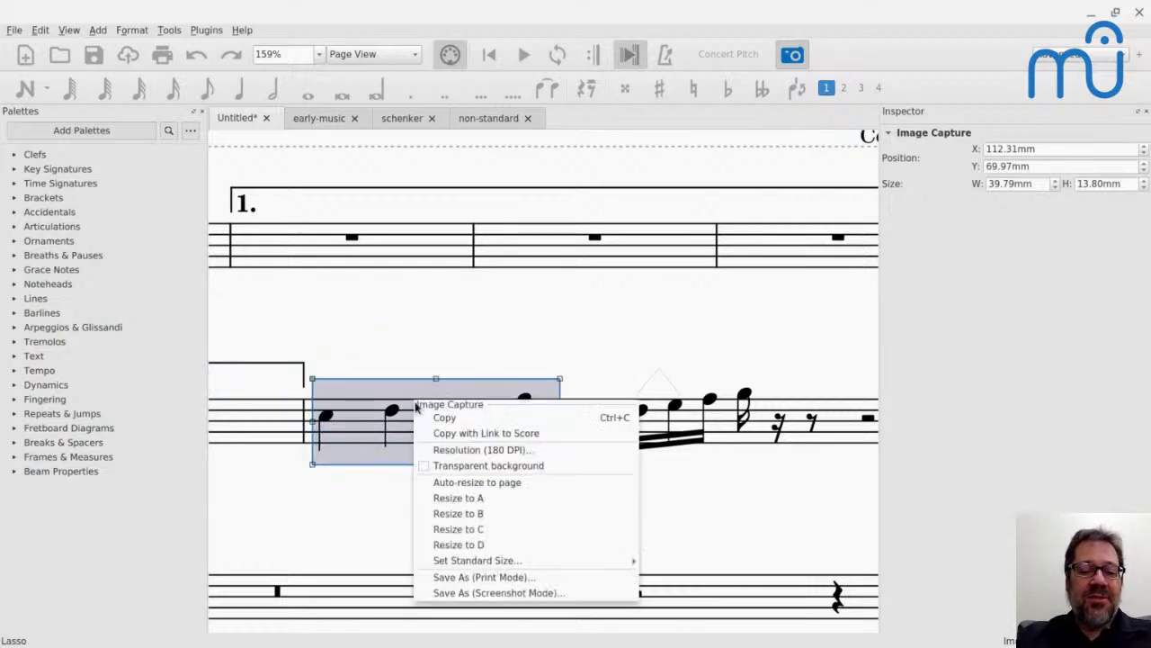
click(435, 450)
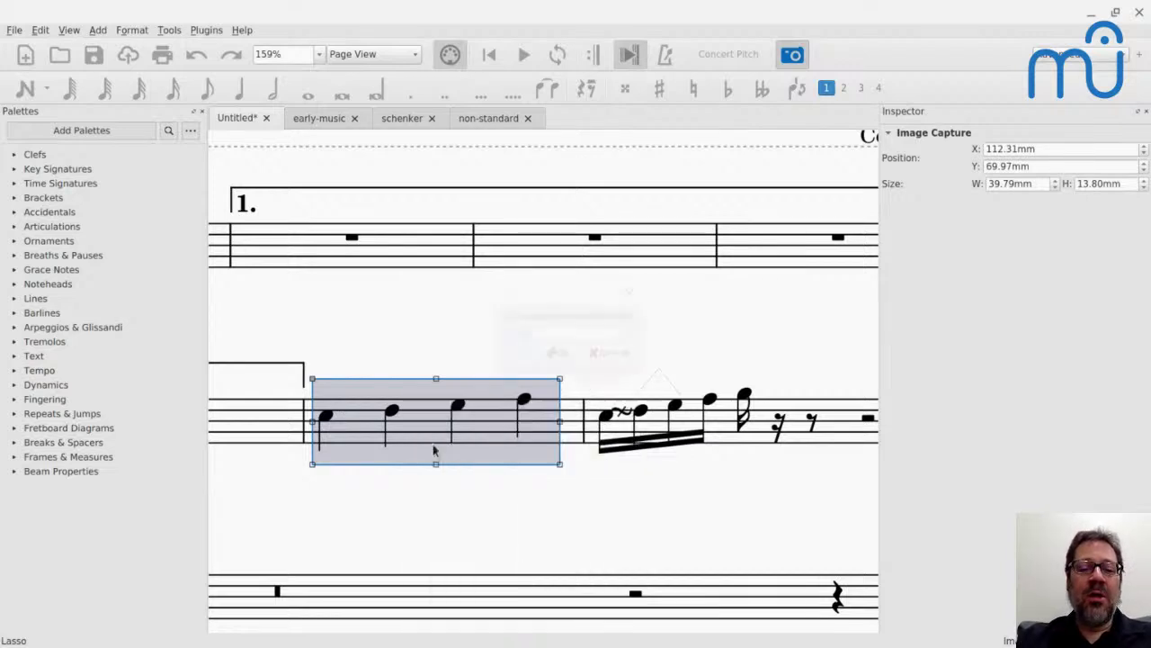
text(300)
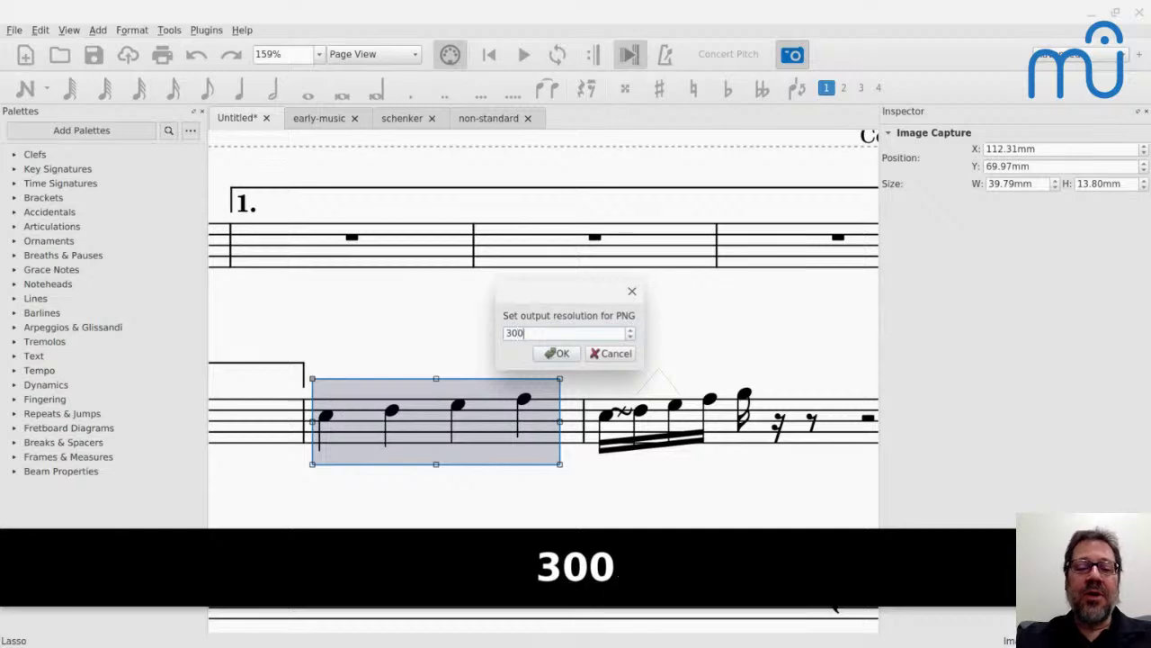
click(558, 356)
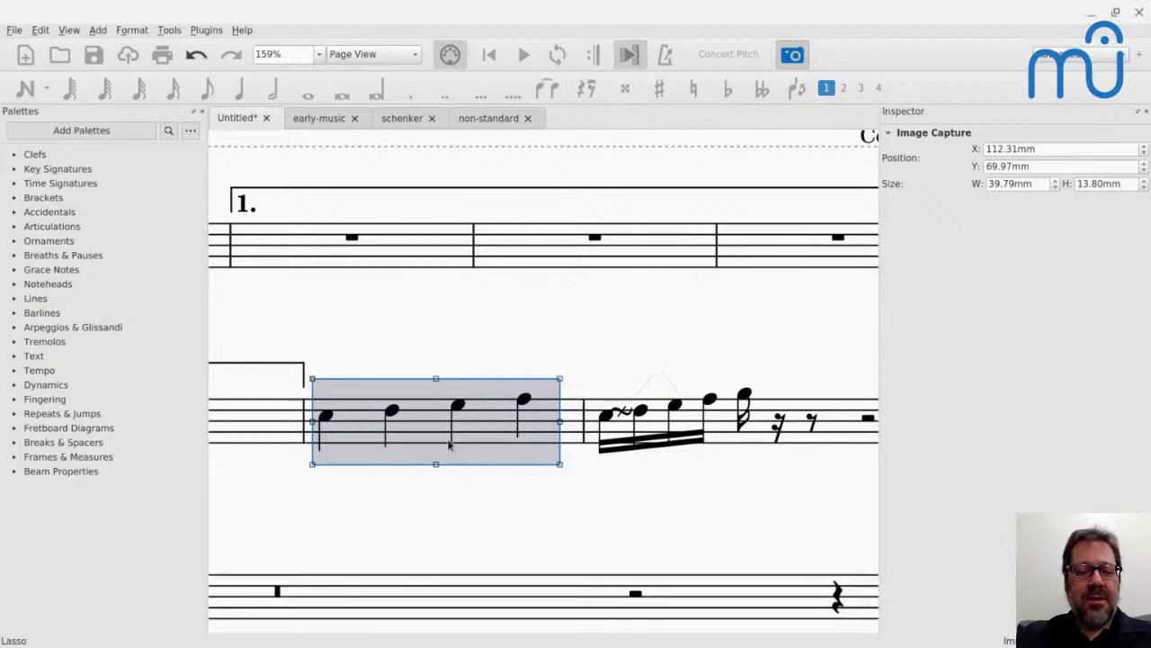
key(ctrl+c)
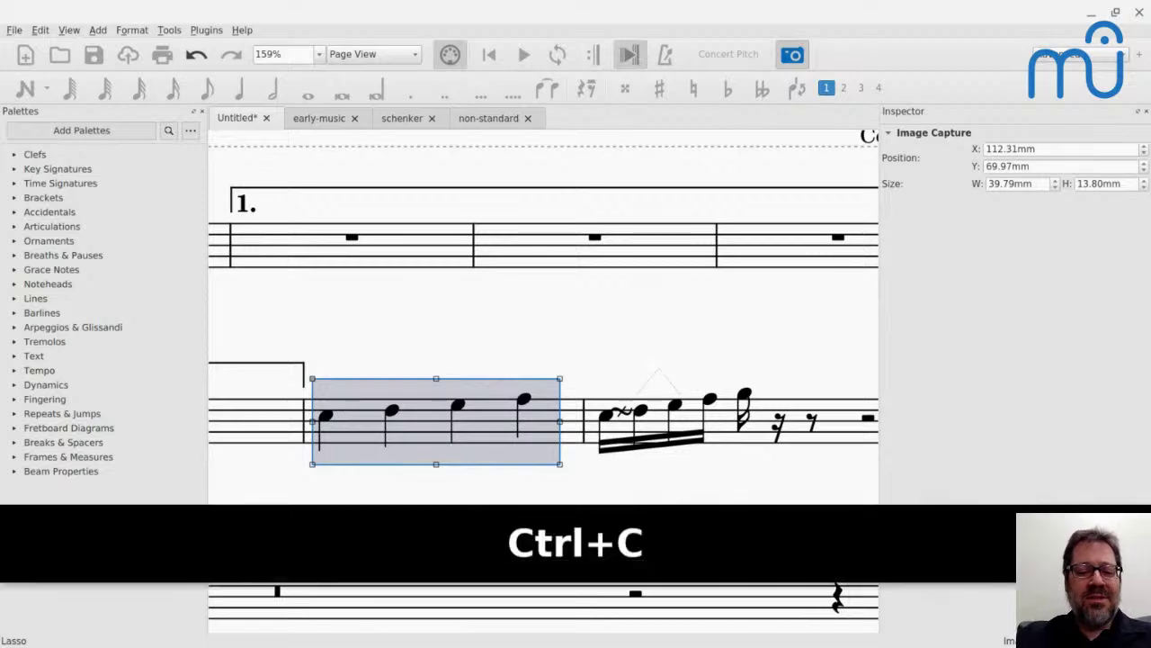
Step: Try pasting the new capture onto the second quarter note of measure 7 and moving it above the staff, and delete the pasted image
key(Escape)
click(394, 421)
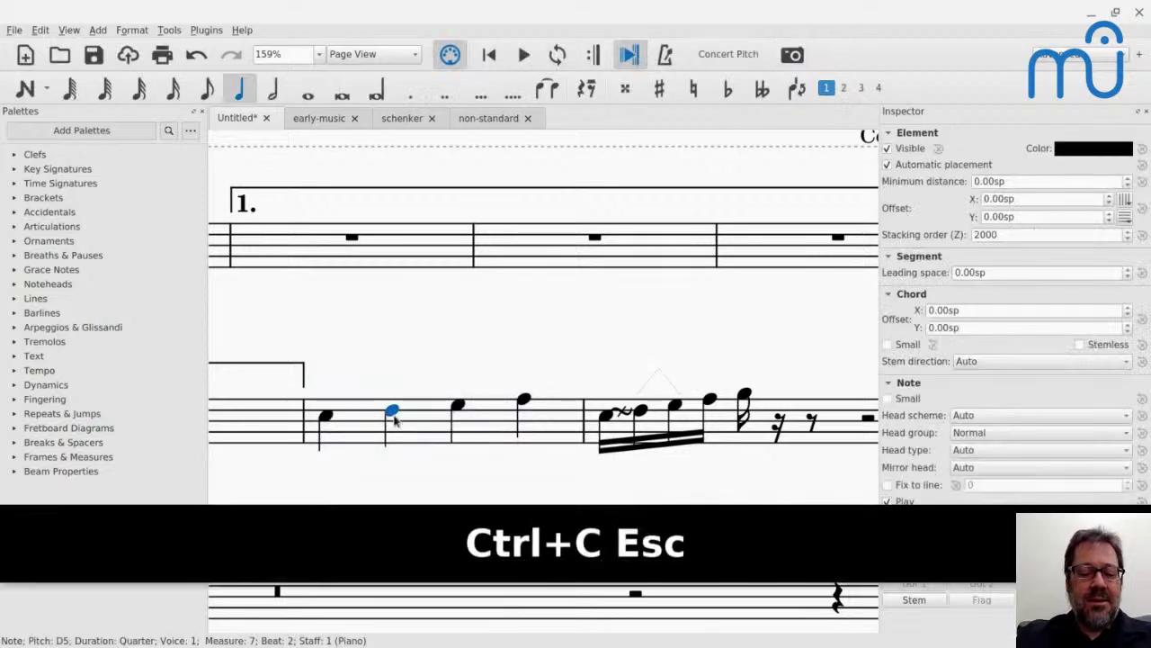
key(ctrl+v)
drag(394, 421, 393, 331)
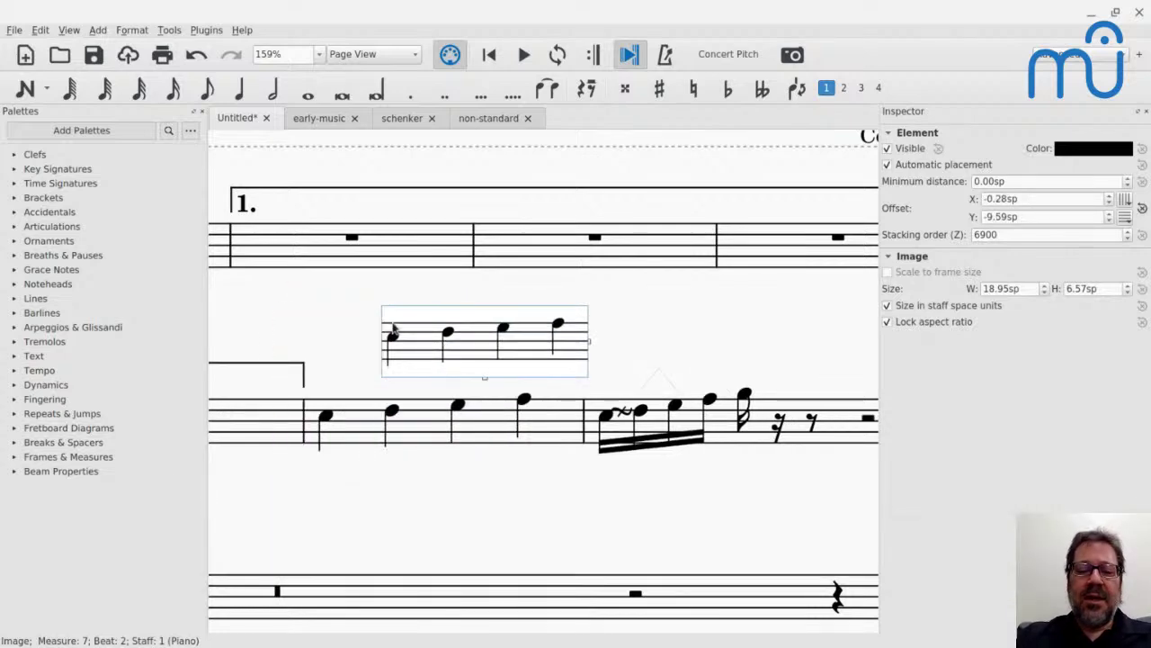
key(BackSpace)
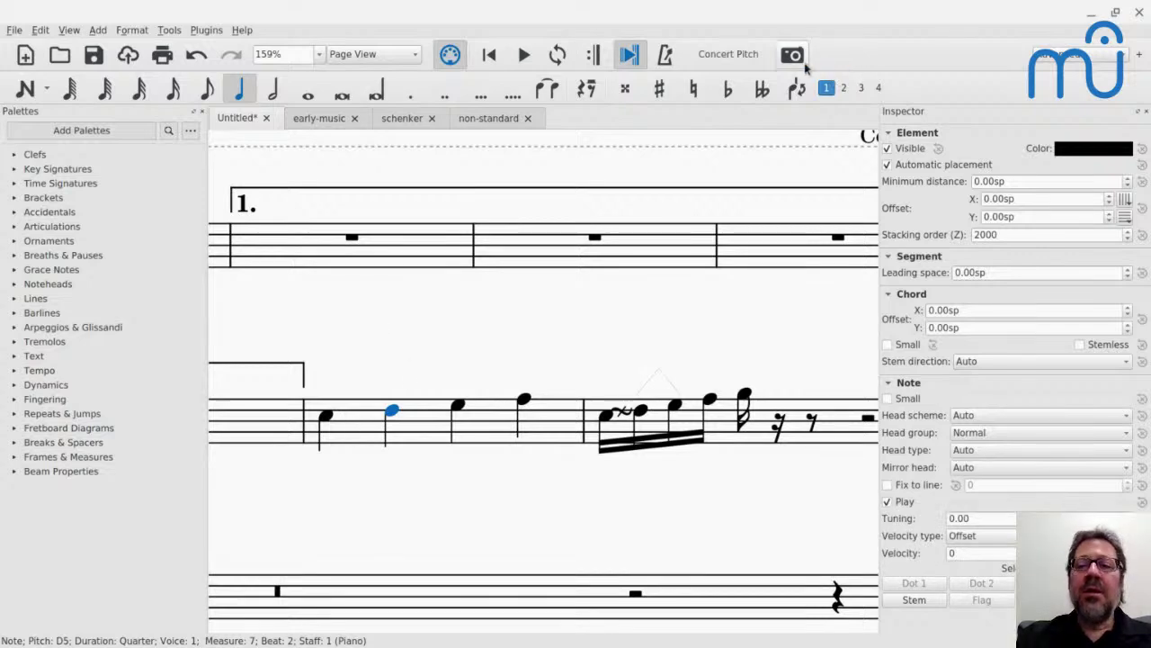
Step: Capture the four quarter notes of measure 7 in image capture mode, set the PNG resolution to 360 DPI, and copy the region
click(793, 55)
drag(462, 329, 440, 414)
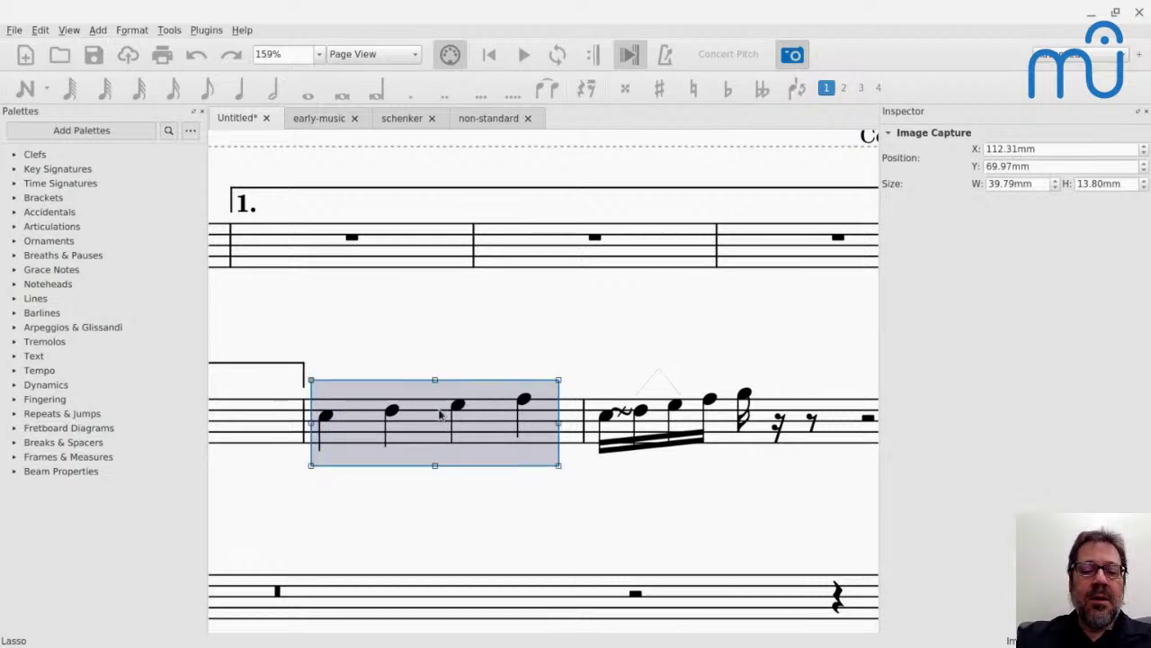
right_click(440, 414)
click(477, 459)
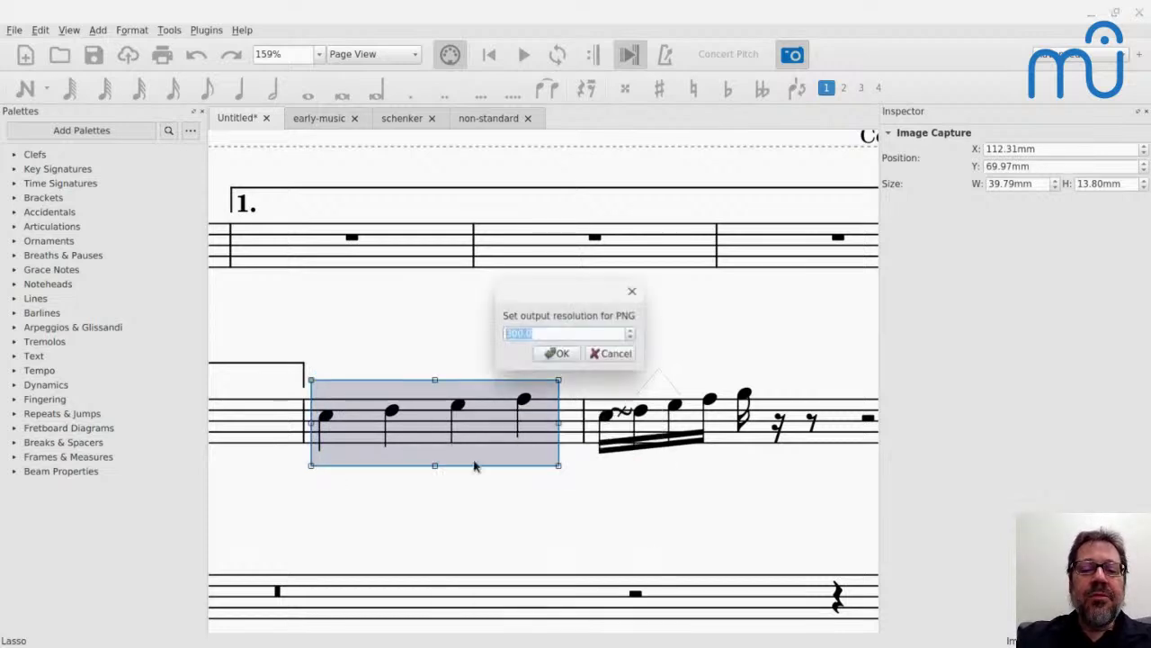
key(Right)
key(Left)
key(Left)
key(Left)
key(BackSpace)
text(6)
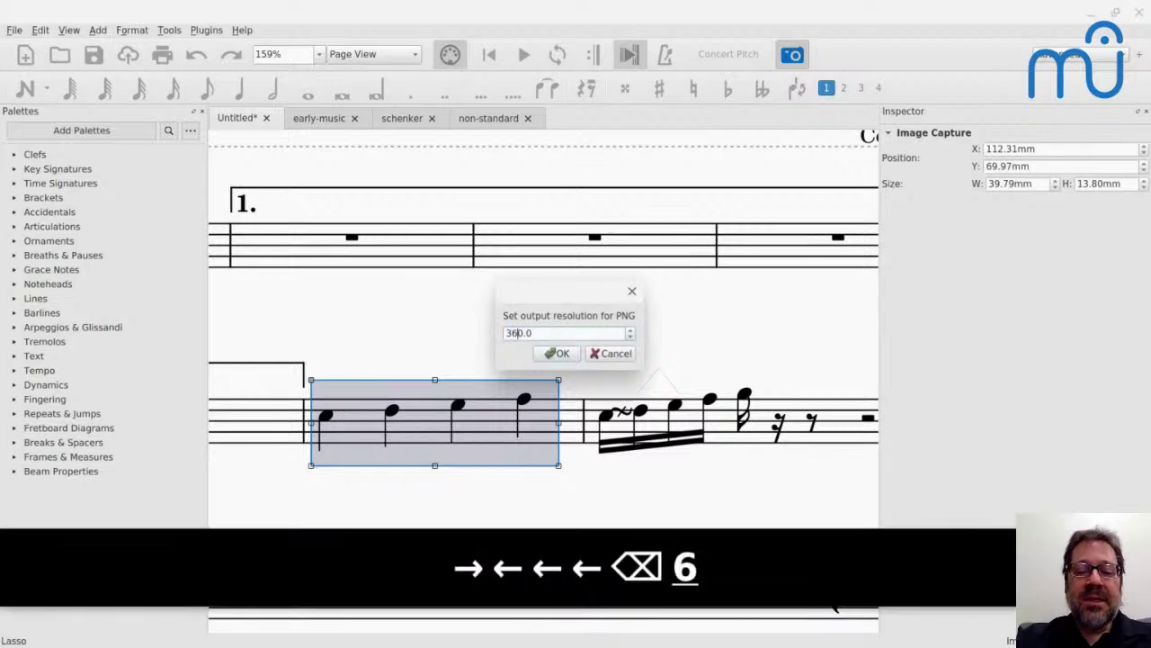
key(Return)
key(Return)
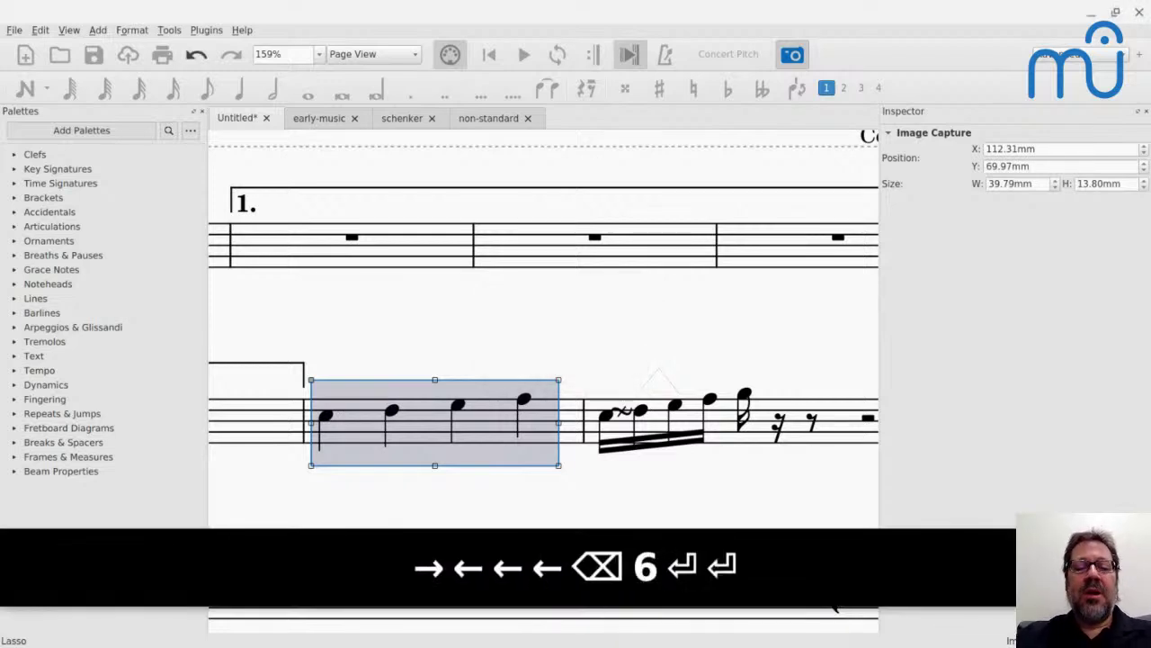
key(ctrl+c)
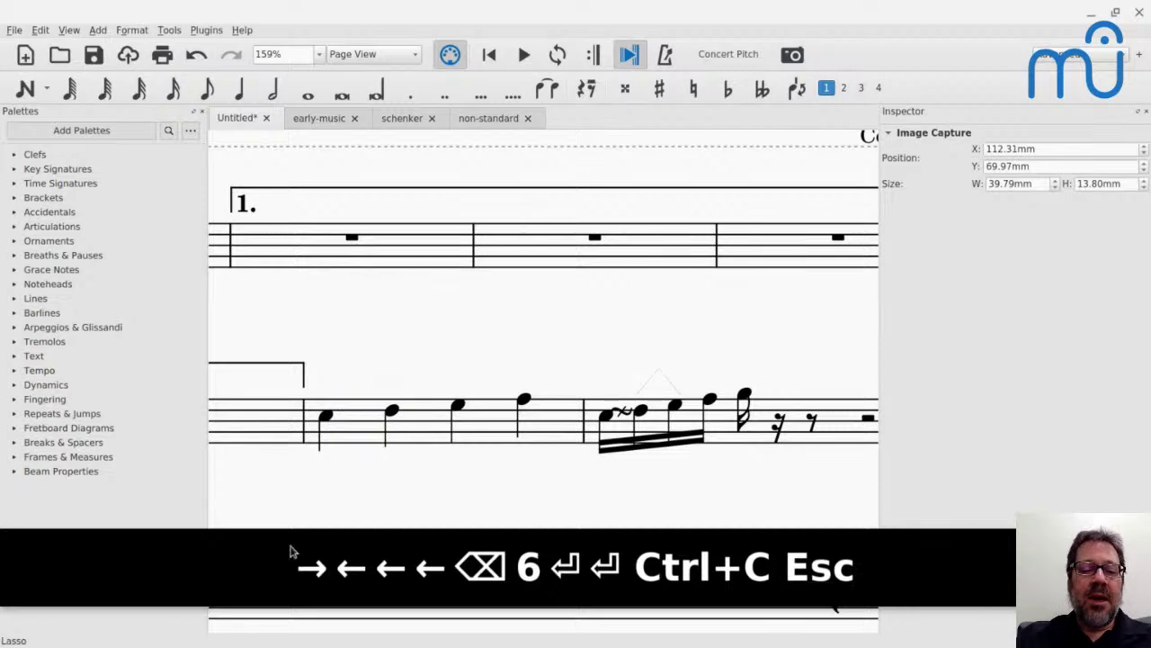
Step: Leave image capture mode, paste the captured image onto the second quarter note of measure 7, and move it above the staff
click(393, 415)
key(ctrl+v)
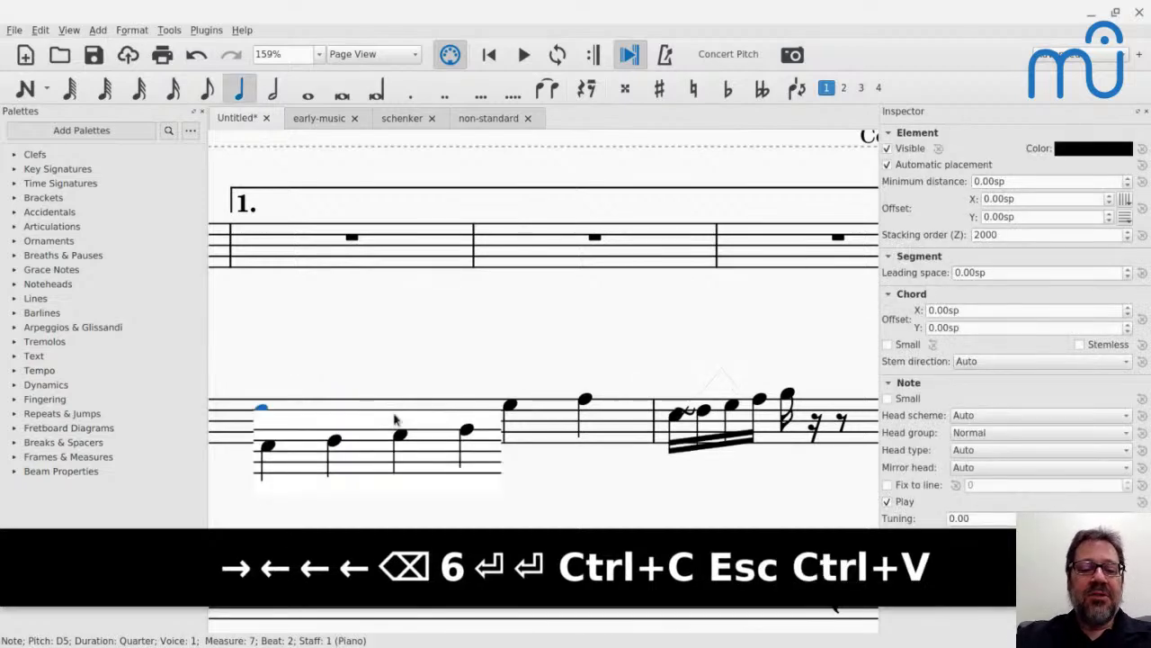
drag(393, 433, 390, 319)
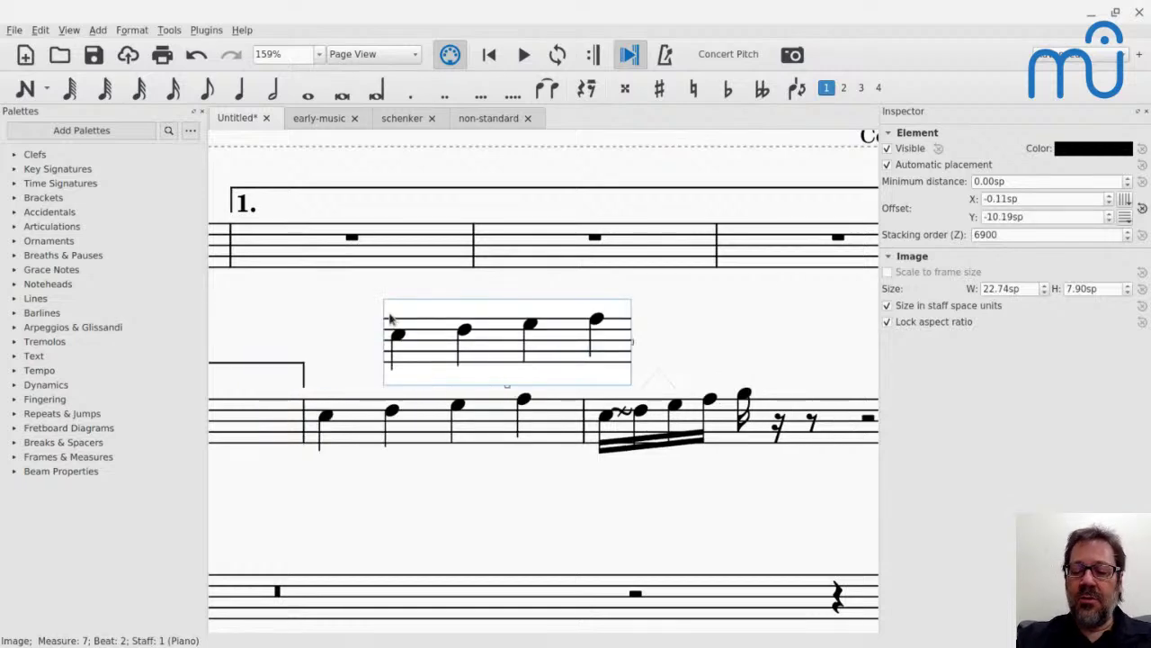
Step: Turn off the pasted image's automatic placement and align it over measure 7's notes, at an offset of about -6.45sp, -9.42sp
key(equal)
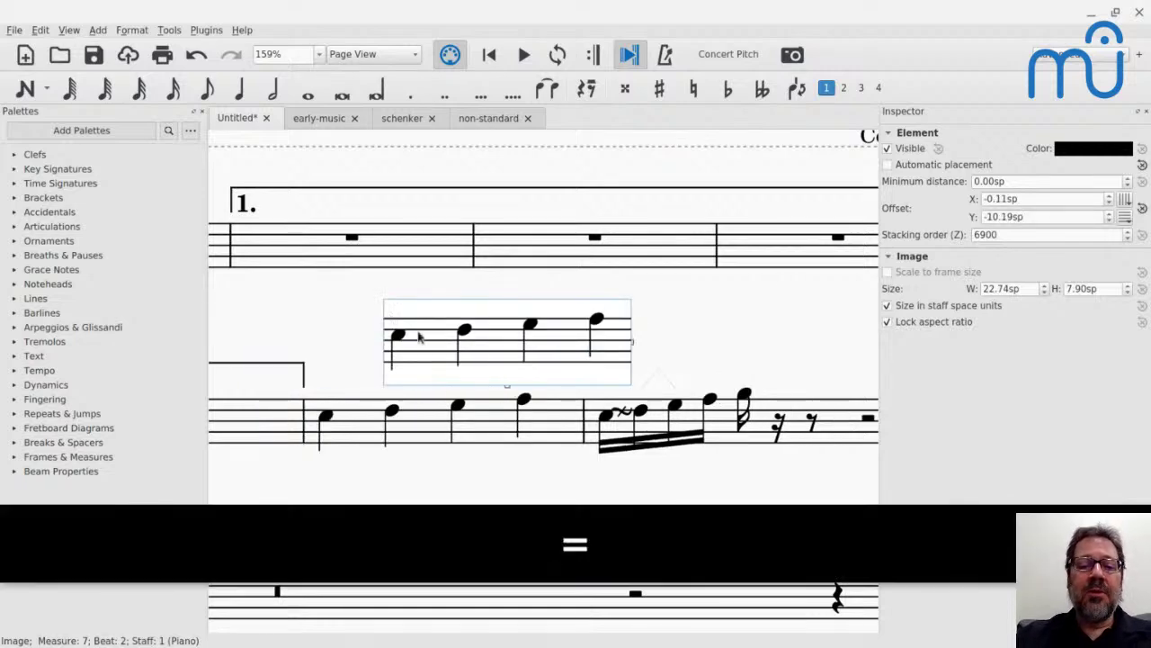
drag(438, 339, 367, 343)
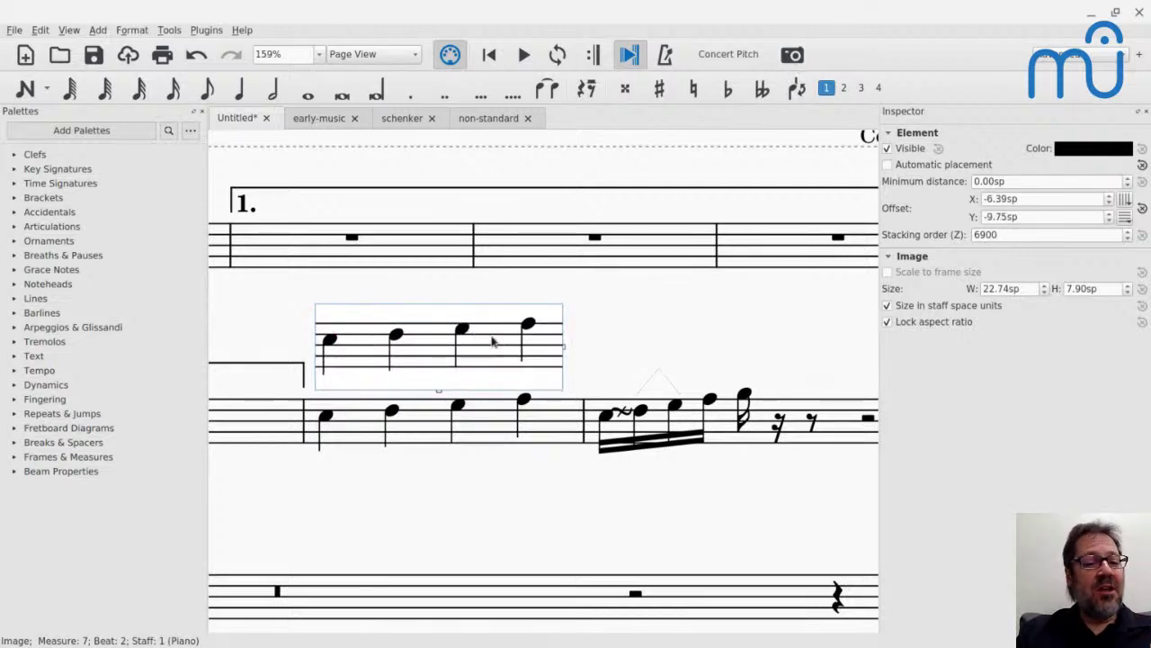
drag(496, 344, 495, 348)
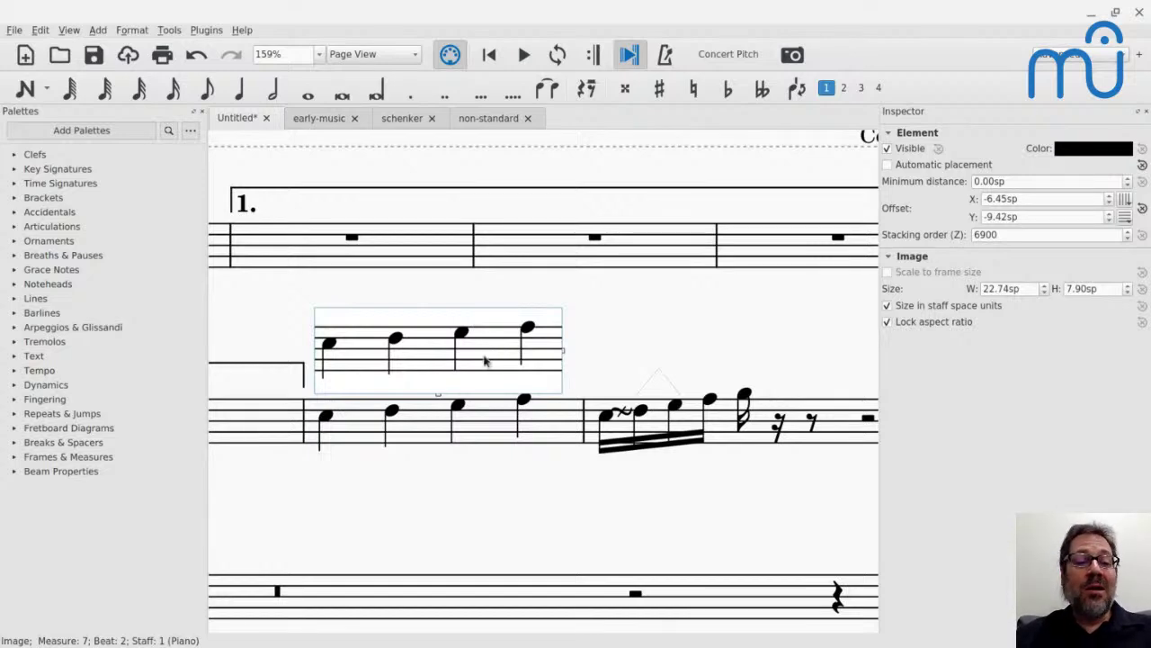
Step: Switch to the Google Slides presentation on adding notation to text documents
key(alt+Tab)
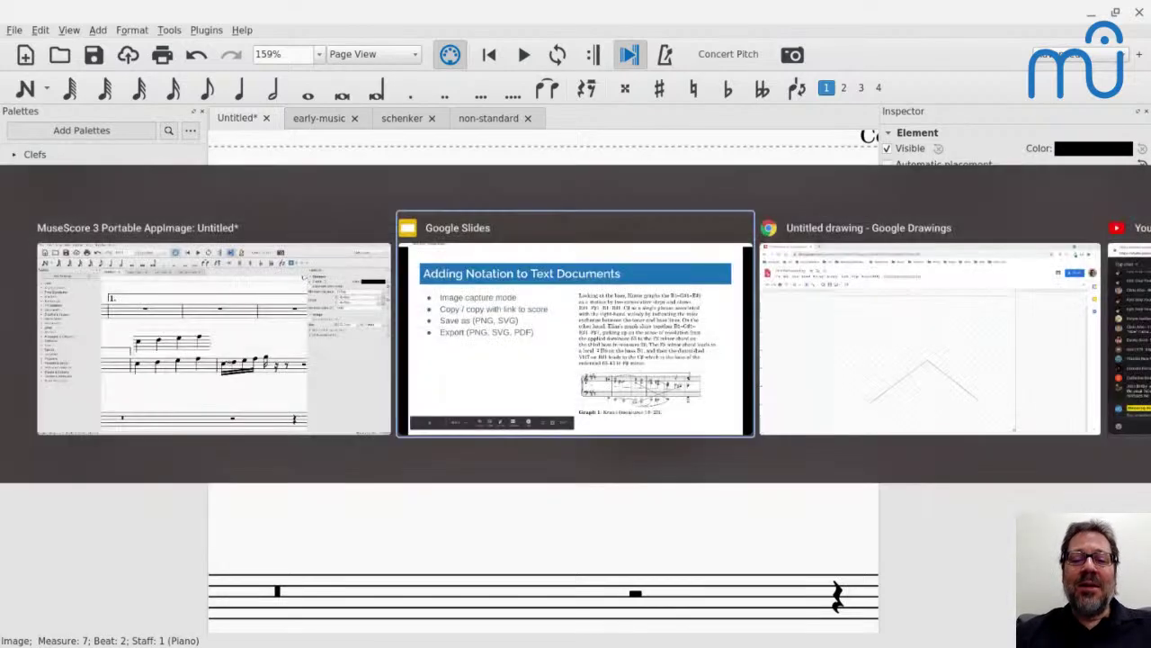
Step: Switch to Google Slides and advance the presentation to the Jazz Features slide
key(Right)
key(Right)
key(Right)
key(Right)
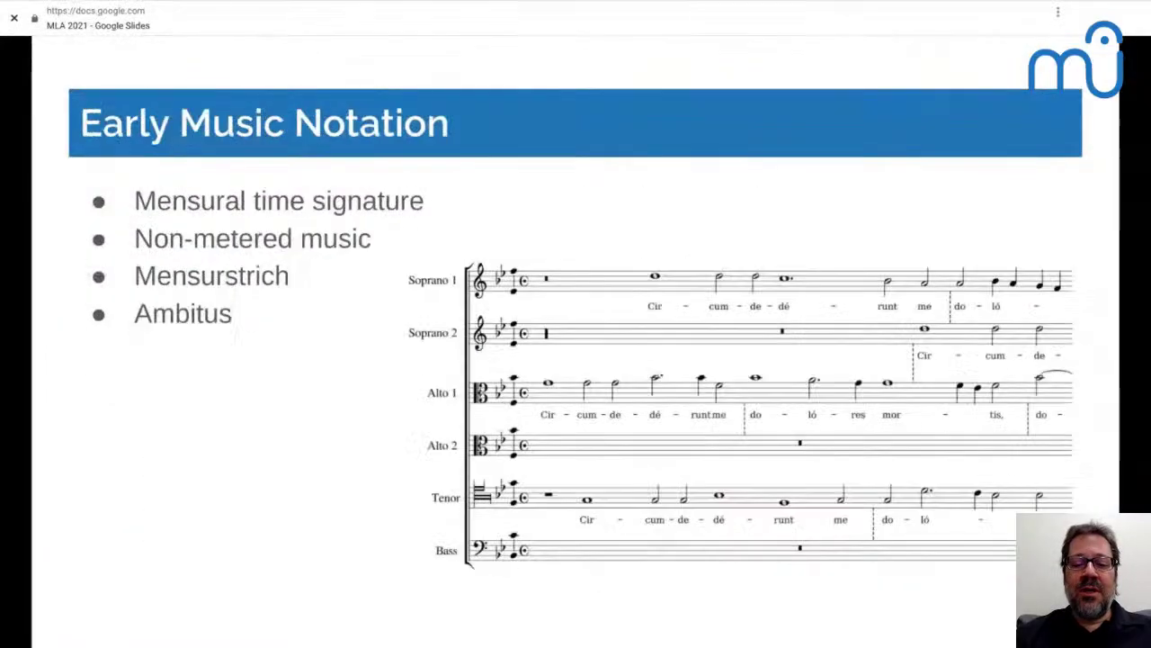
key(Right)
key(Right)
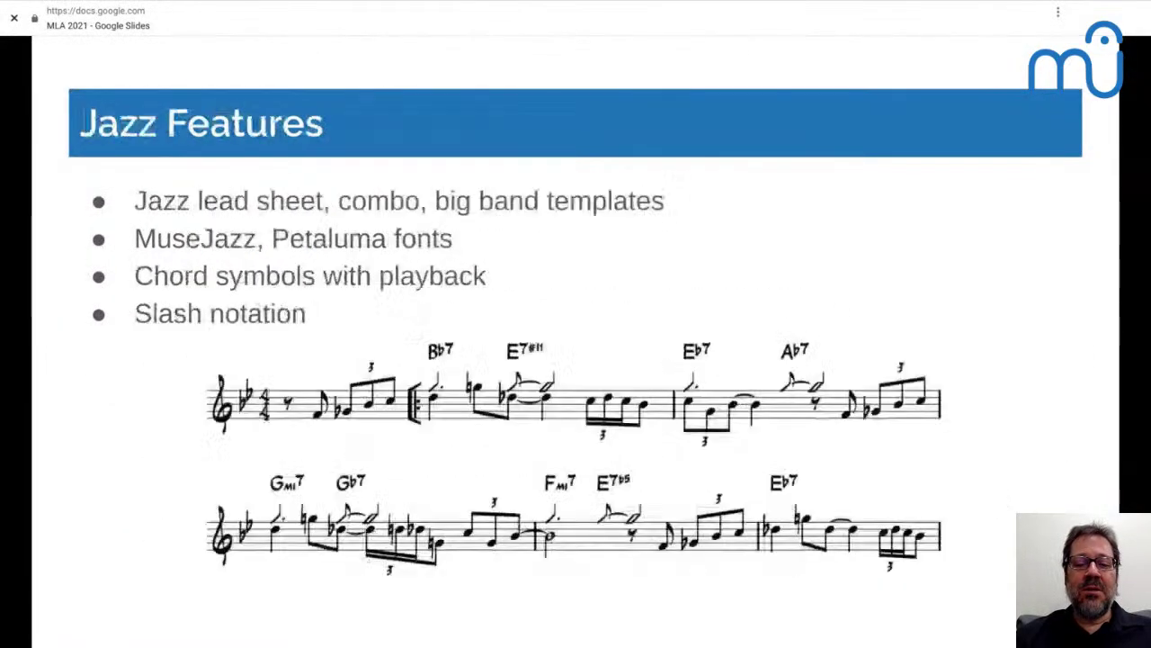
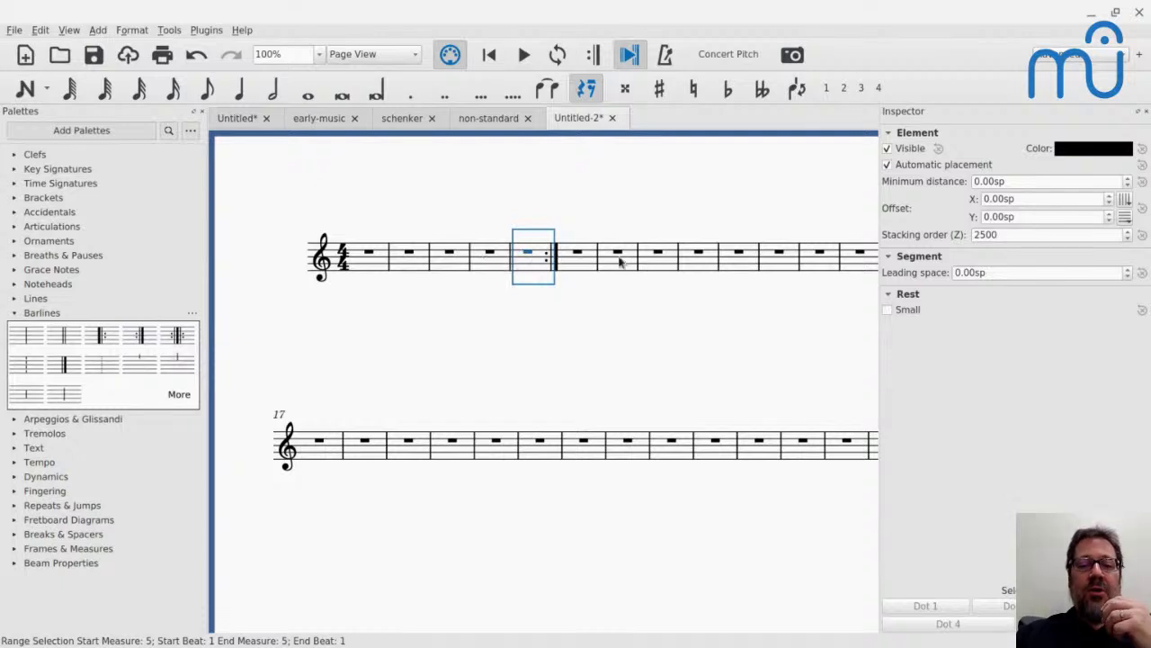
Step: Add a first ending (1.) over measures 4–5 and a second ending (2.) over measures 6–7
click(482, 265)
shift+click(528, 267)
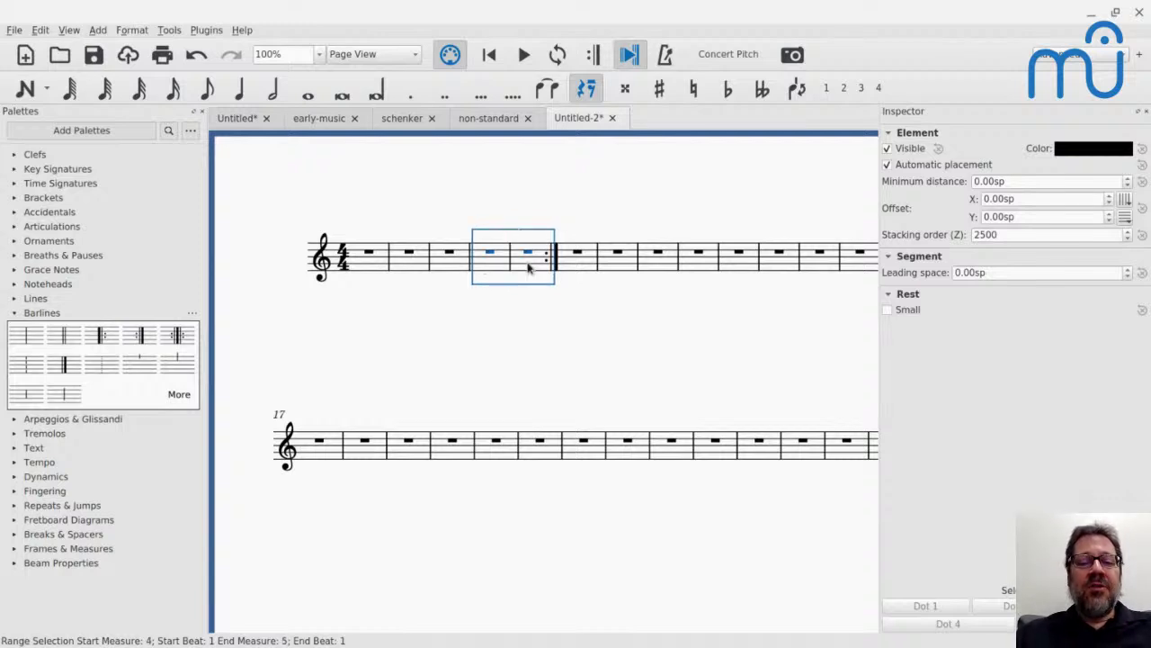
click(13, 298)
click(56, 366)
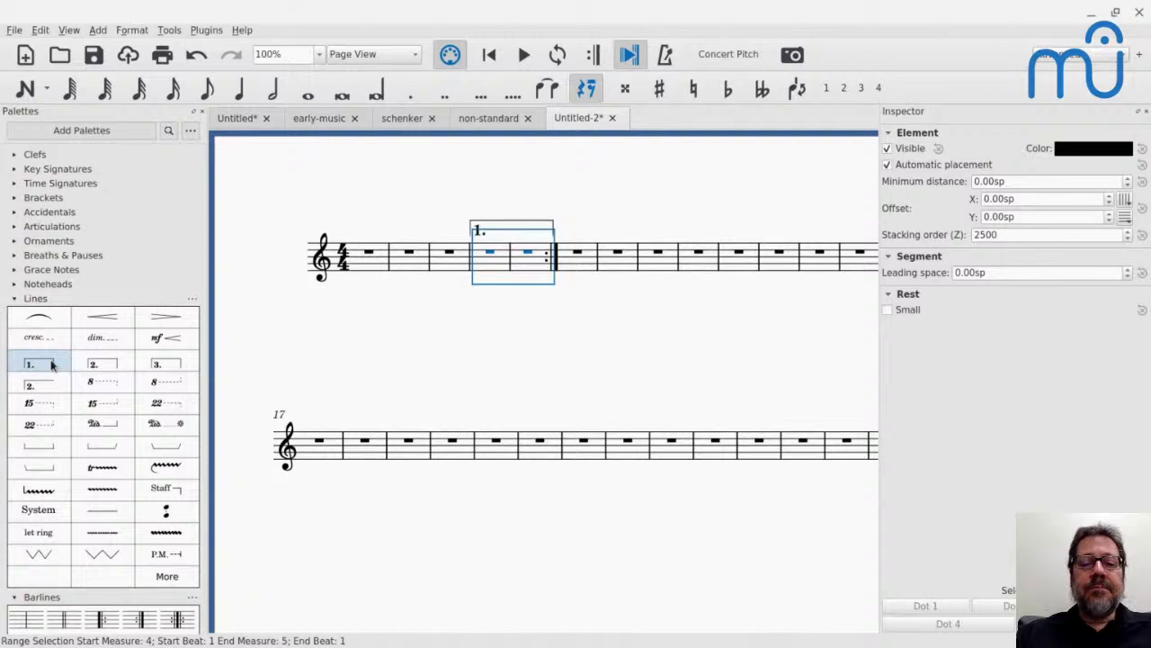
click(577, 268)
shift+click(616, 269)
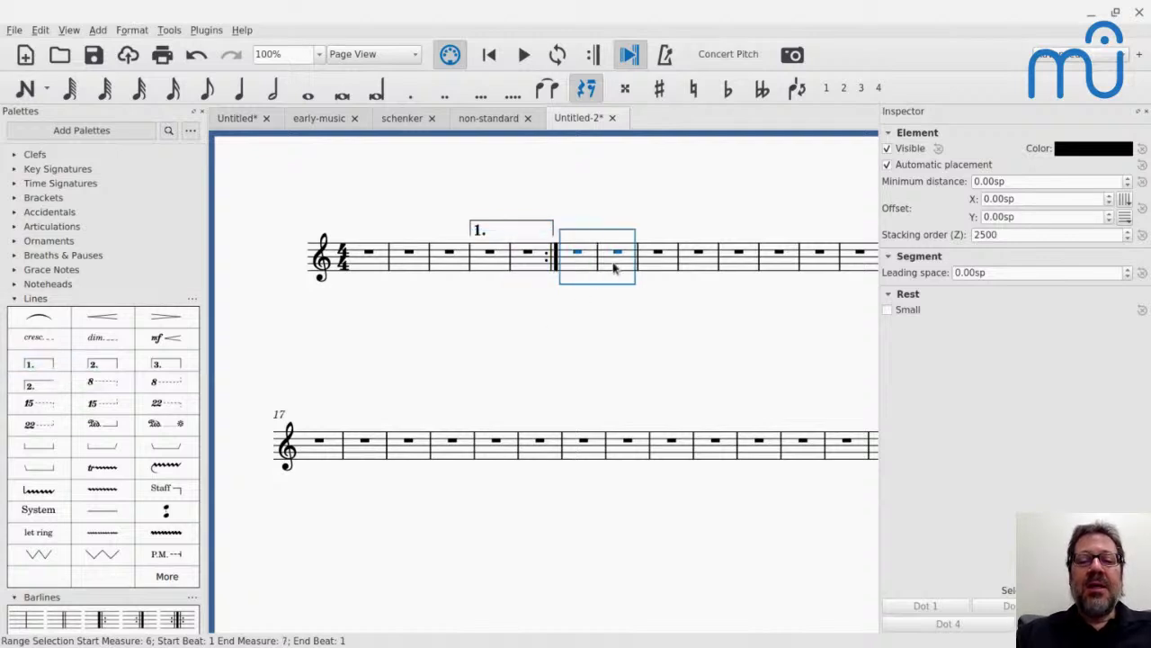
click(108, 367)
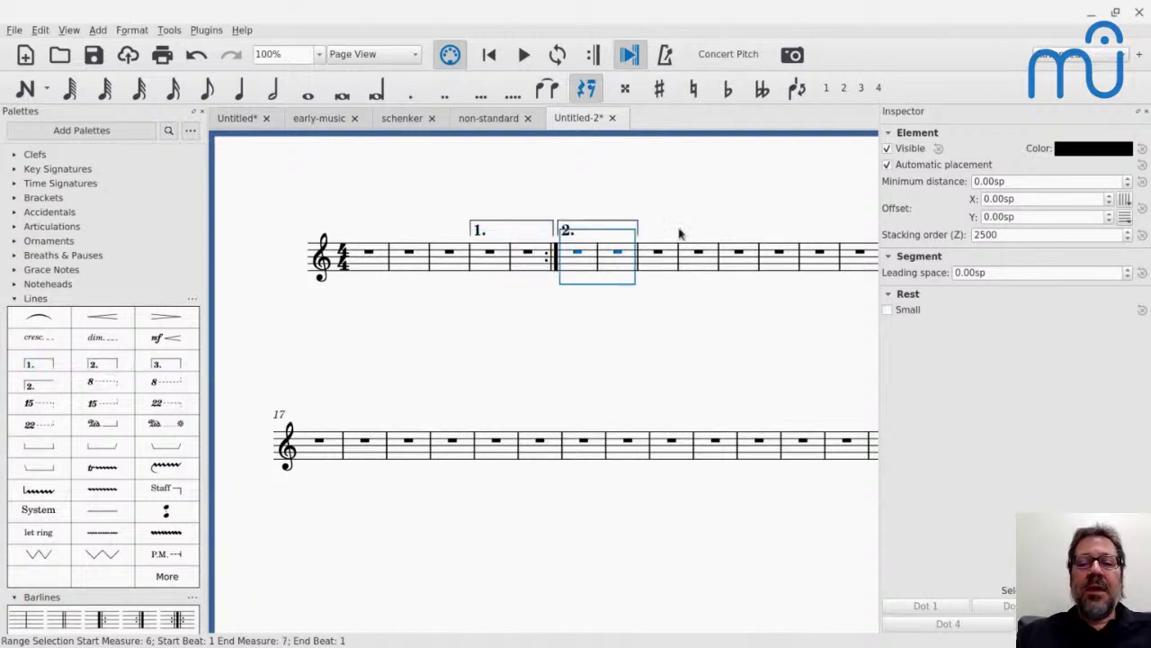
Step: Add a third ending (3.) over measures 8–9 and an open second ending (2.) over measures 10–11
click(666, 266)
shift+click(698, 268)
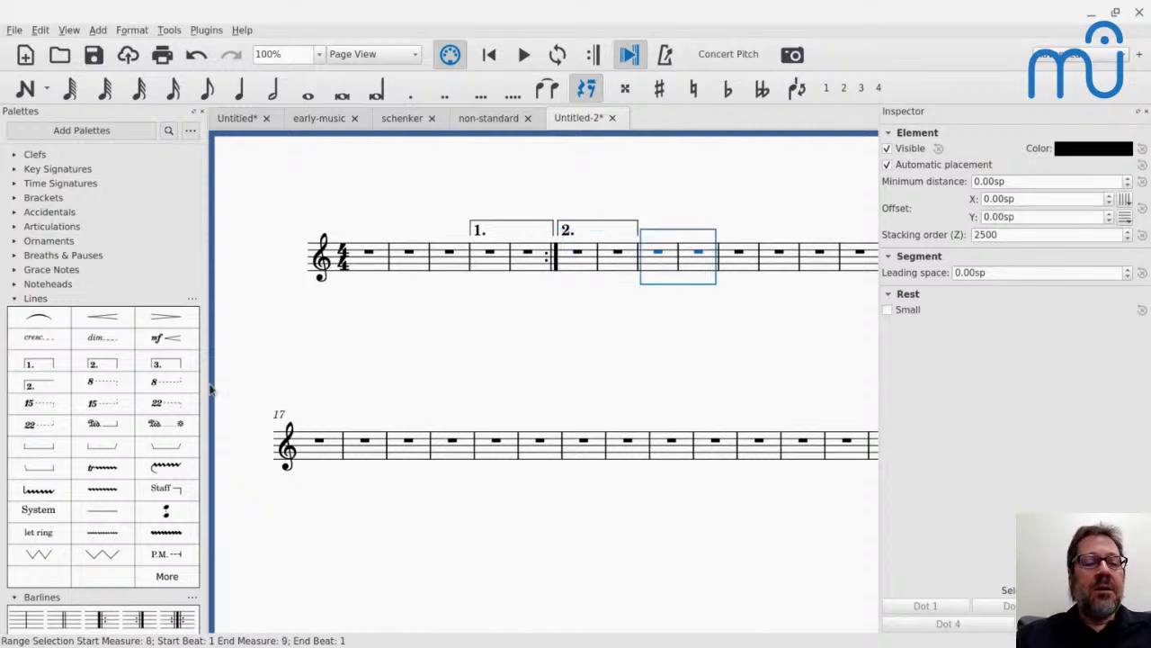
click(180, 367)
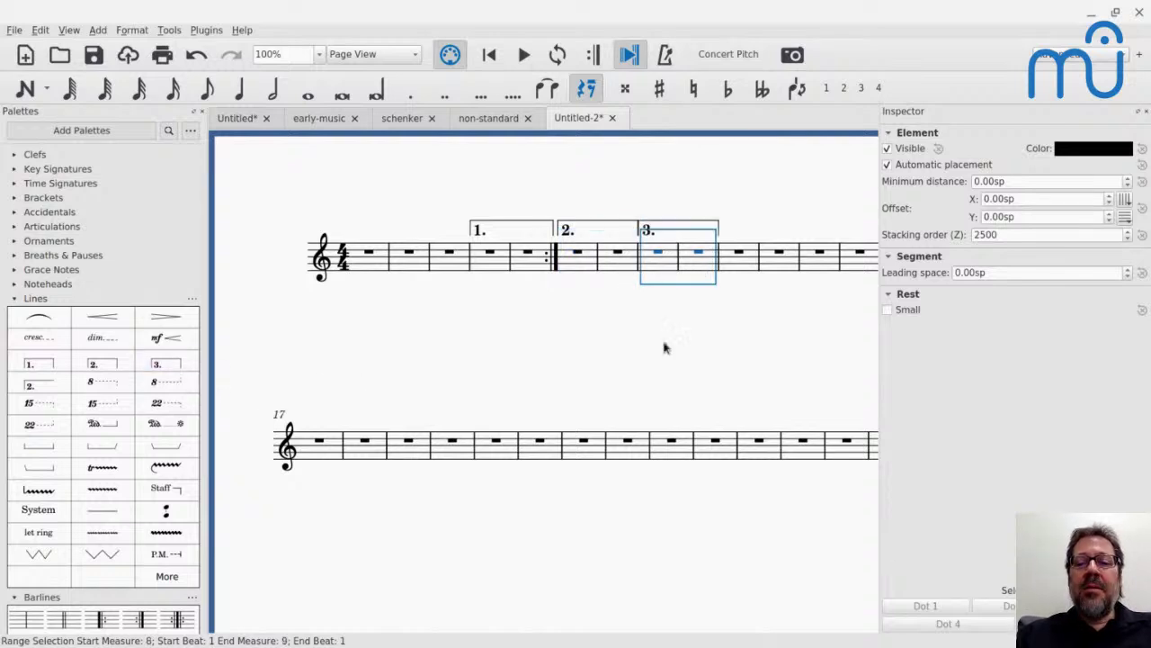
click(735, 268)
shift+click(789, 268)
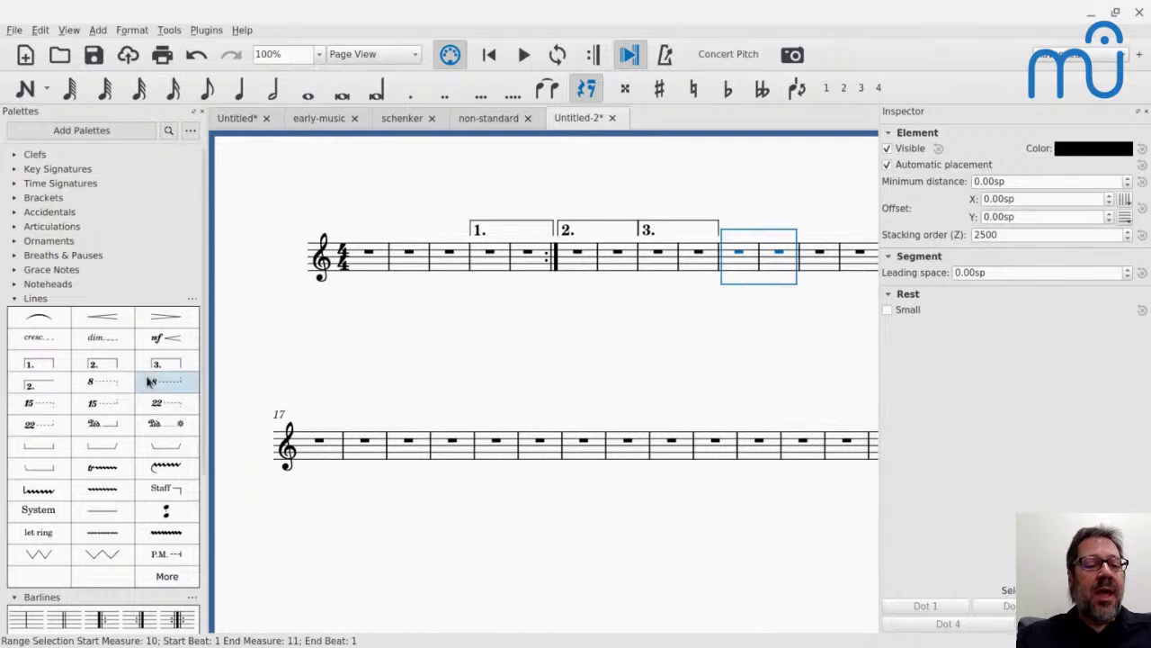
click(53, 393)
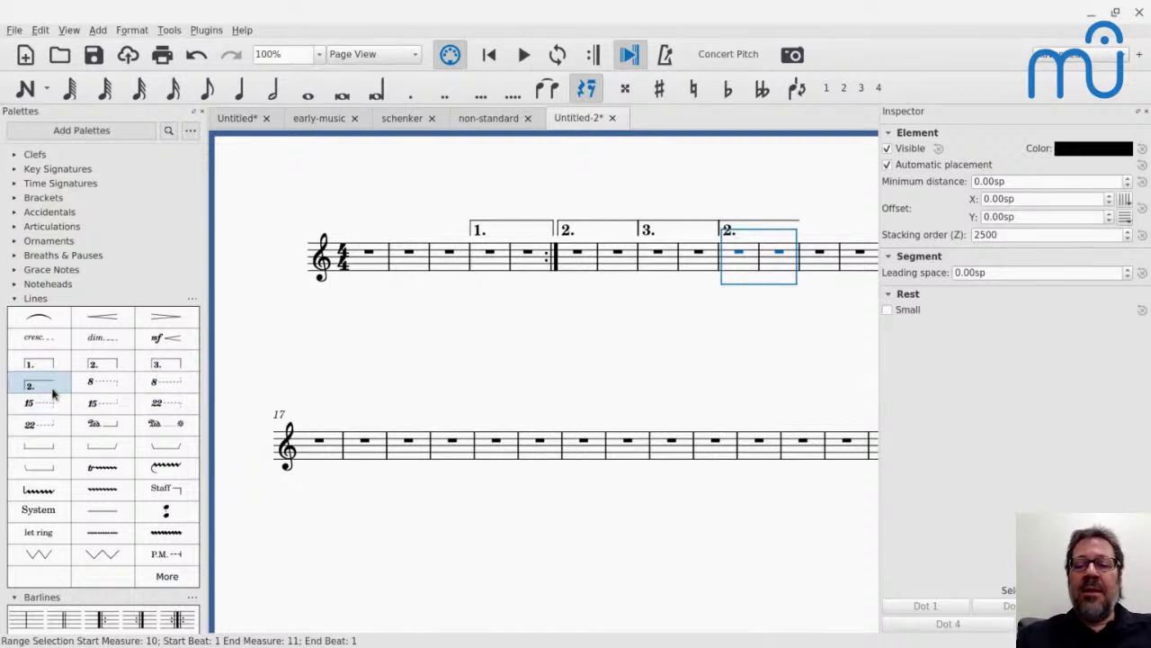
click(459, 412)
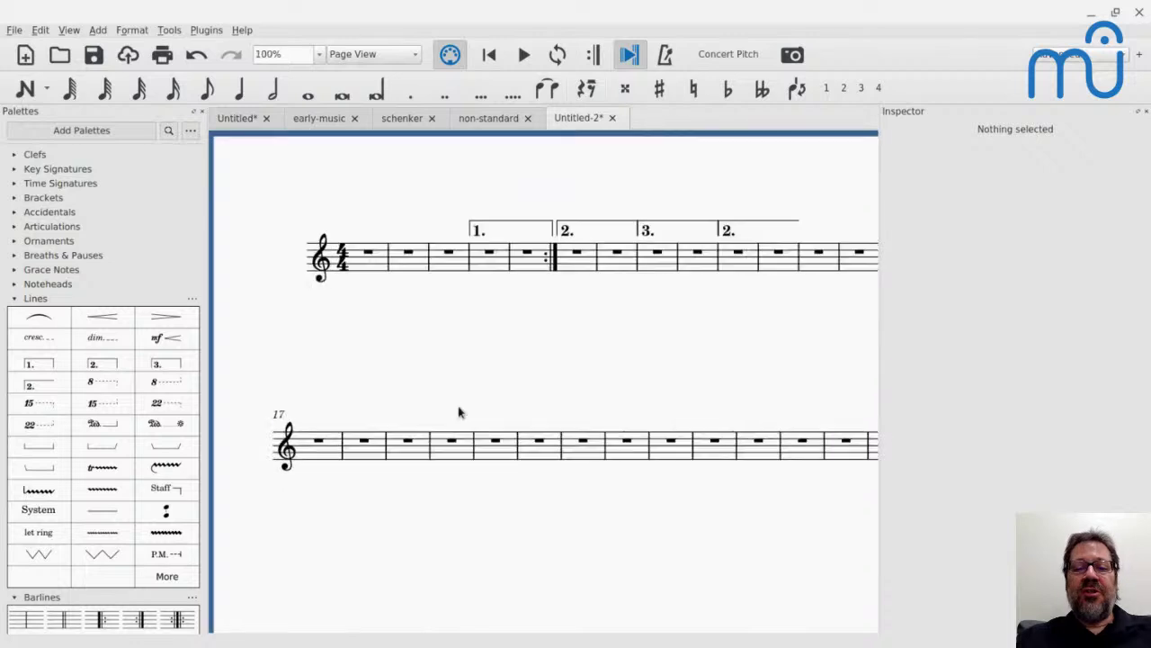
Step: Add end-repeat barlines to measures 7 and 9, closing the second and third endings
click(629, 263)
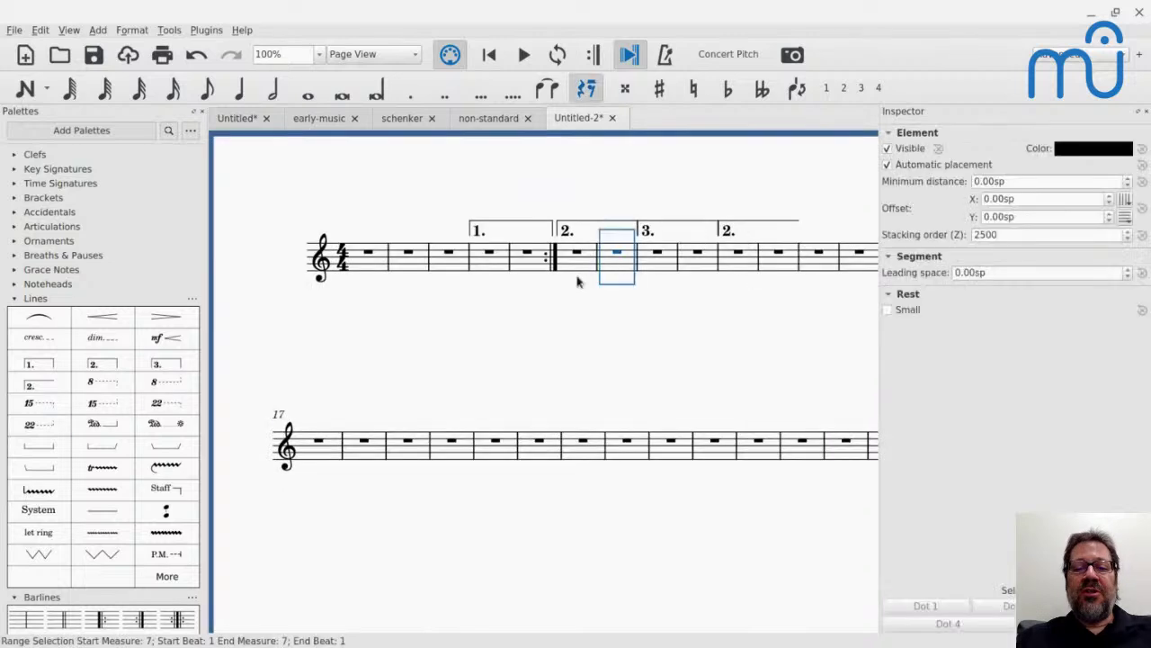
click(137, 621)
click(702, 268)
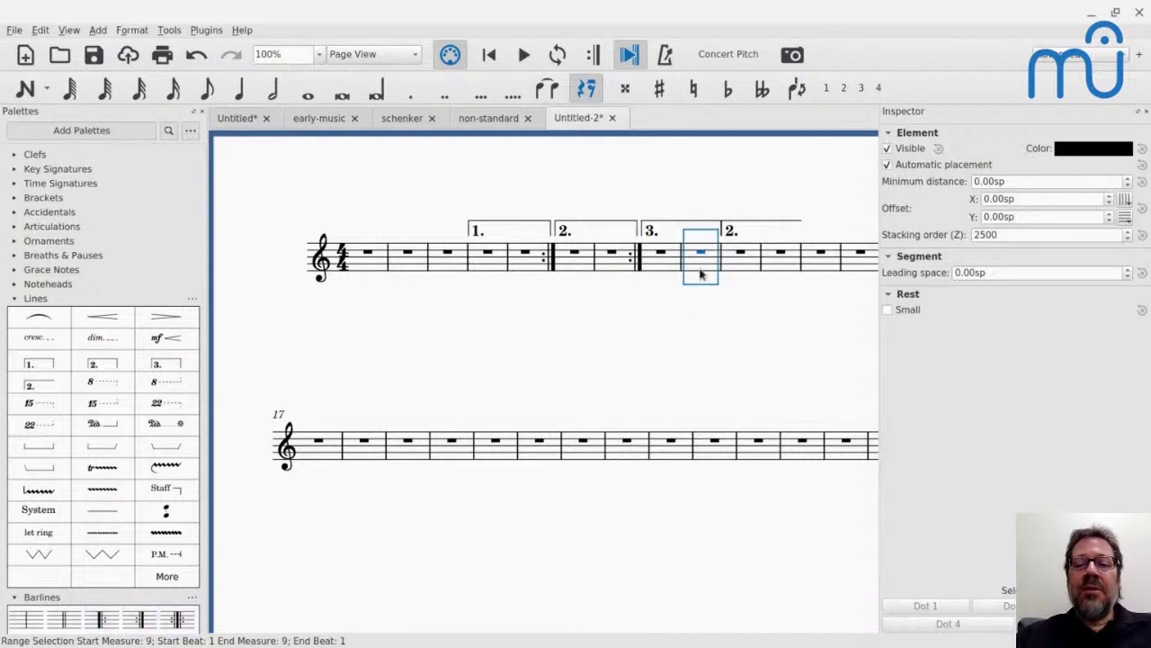
click(140, 619)
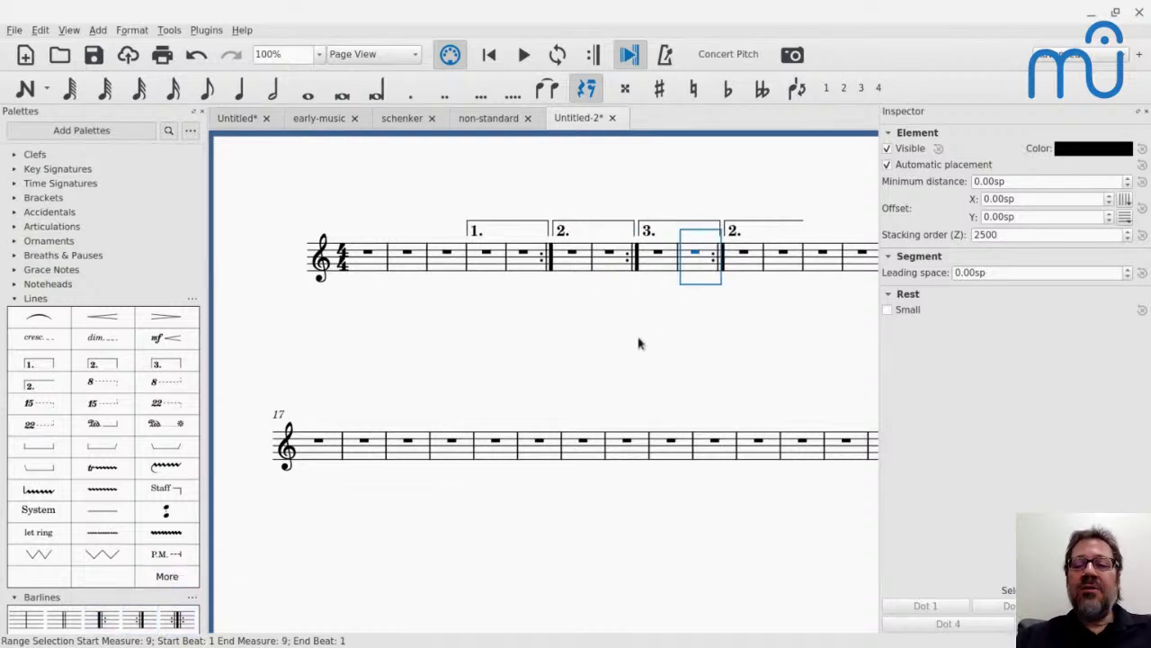
Step: Change the open ending over measures 10–11 to read 4 and set its repeat list to 4
scroll(772, 293, right, 3)
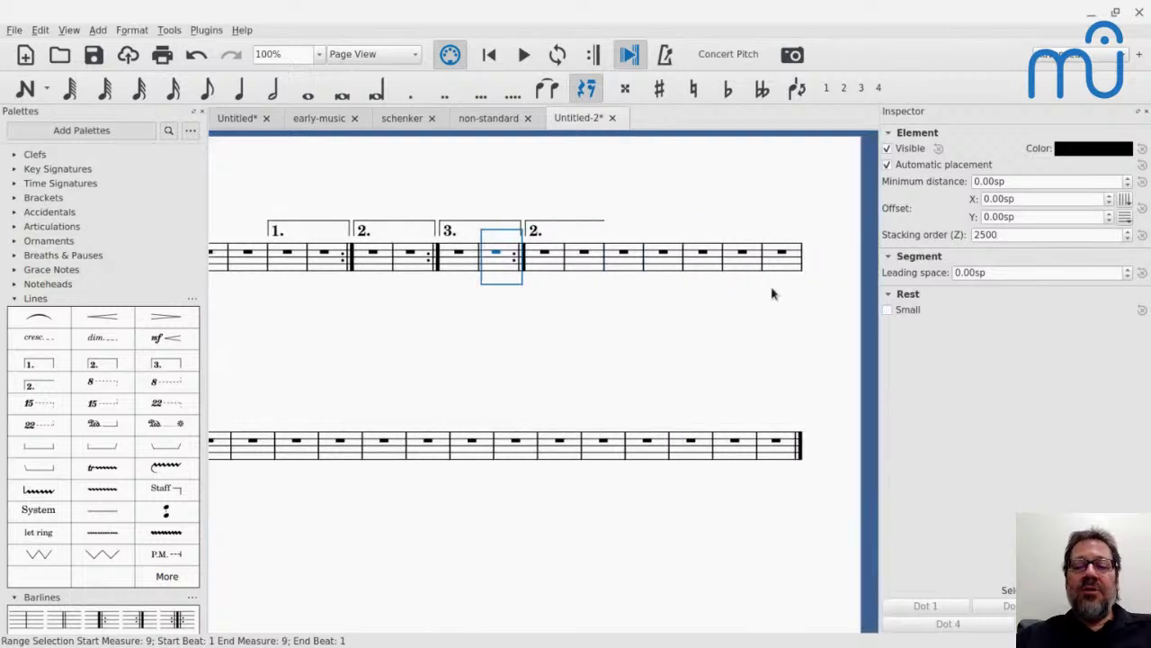
click(469, 237)
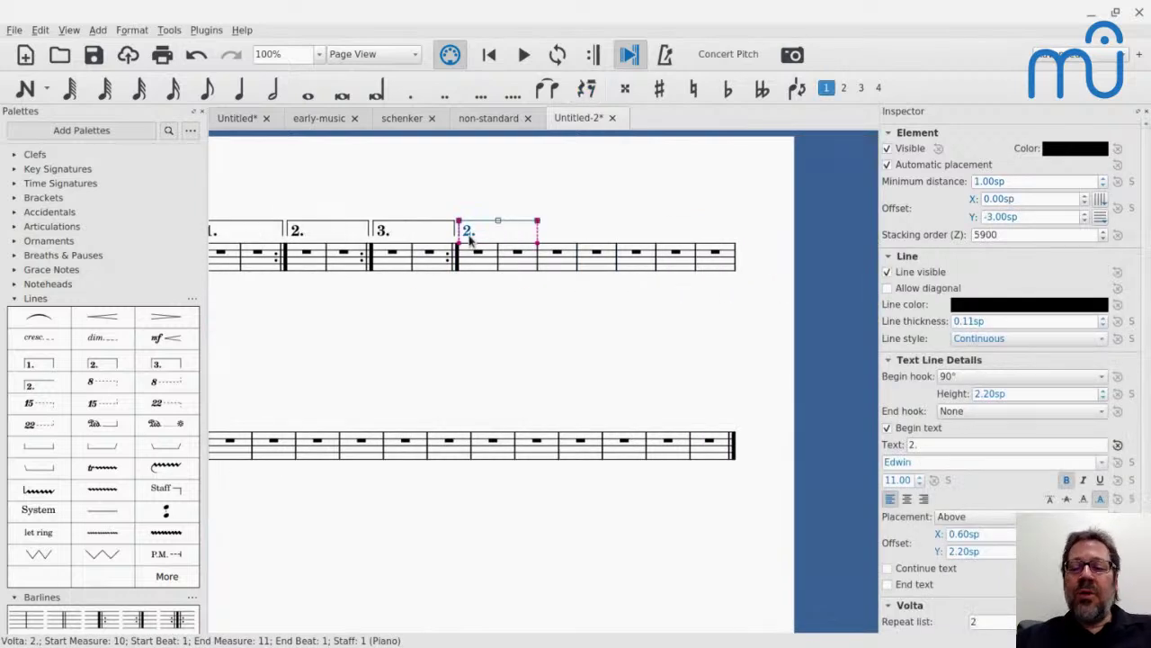
click(954, 443)
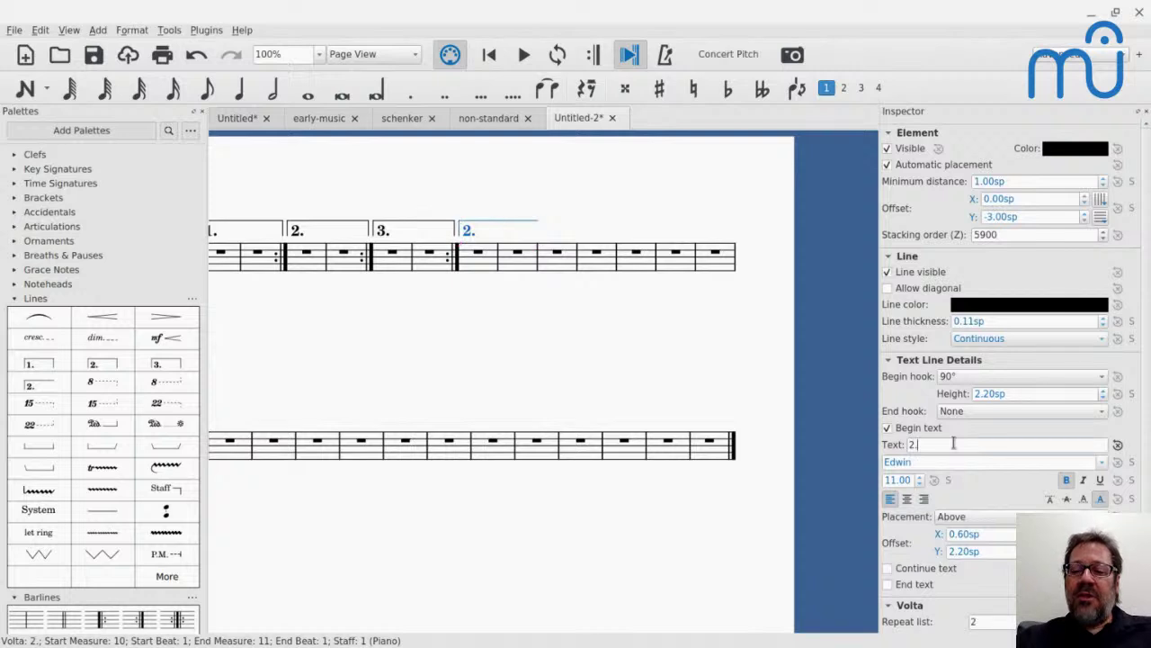
key(BackSpace)
key(BackSpace)
key(BackSpace)
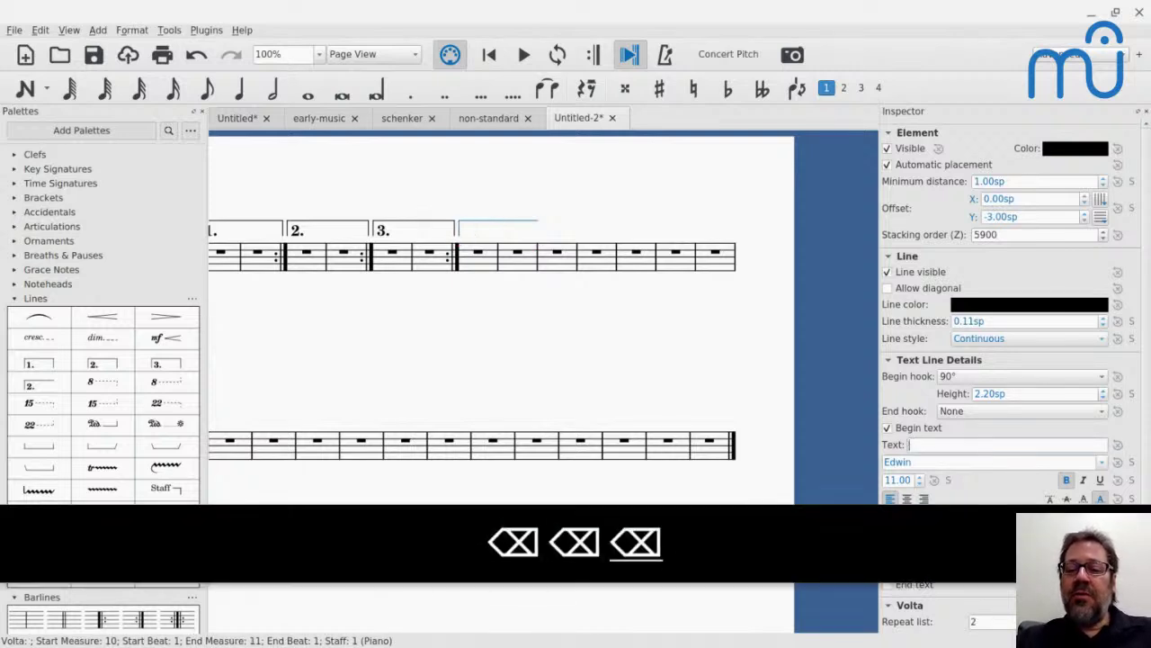
text(4)
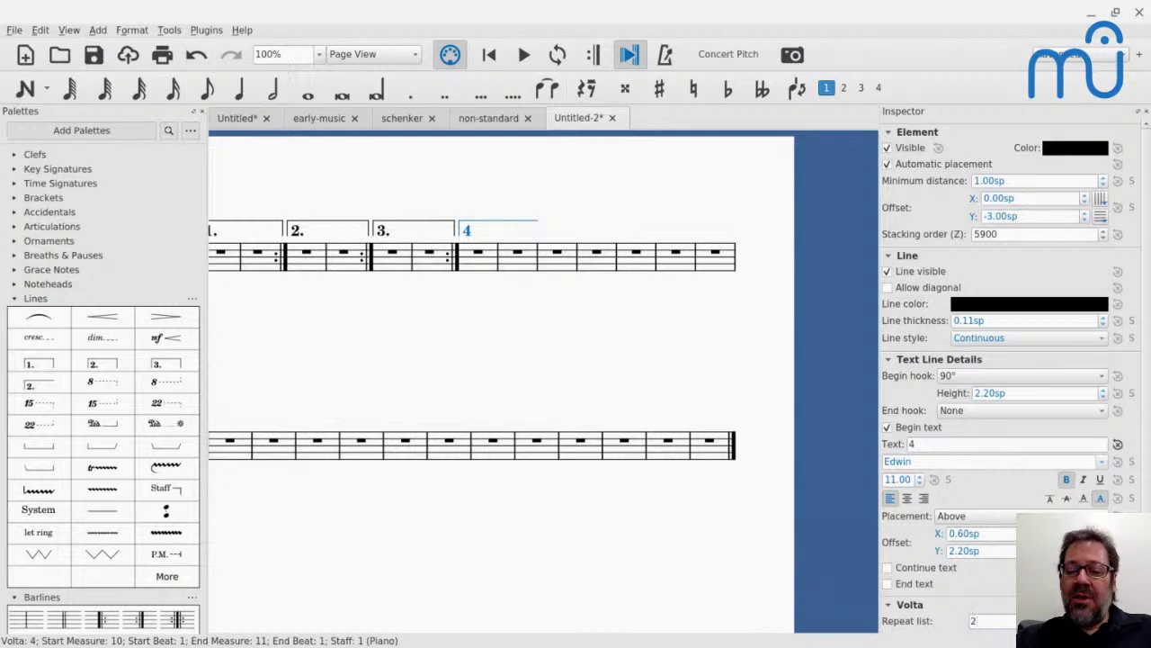
key(BackSpace)
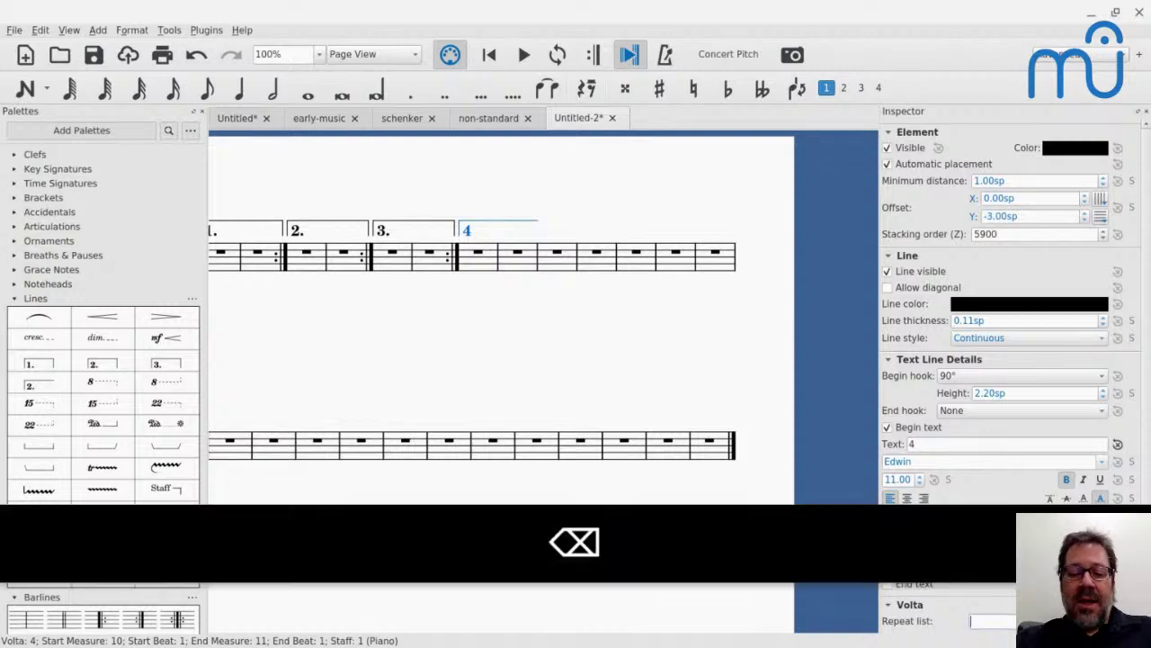
text(4)
Step: Switch to Lightstream and move the Front Camera layer to the lower middle of the canvas, then return to MuseScore
key(alt+Tab)
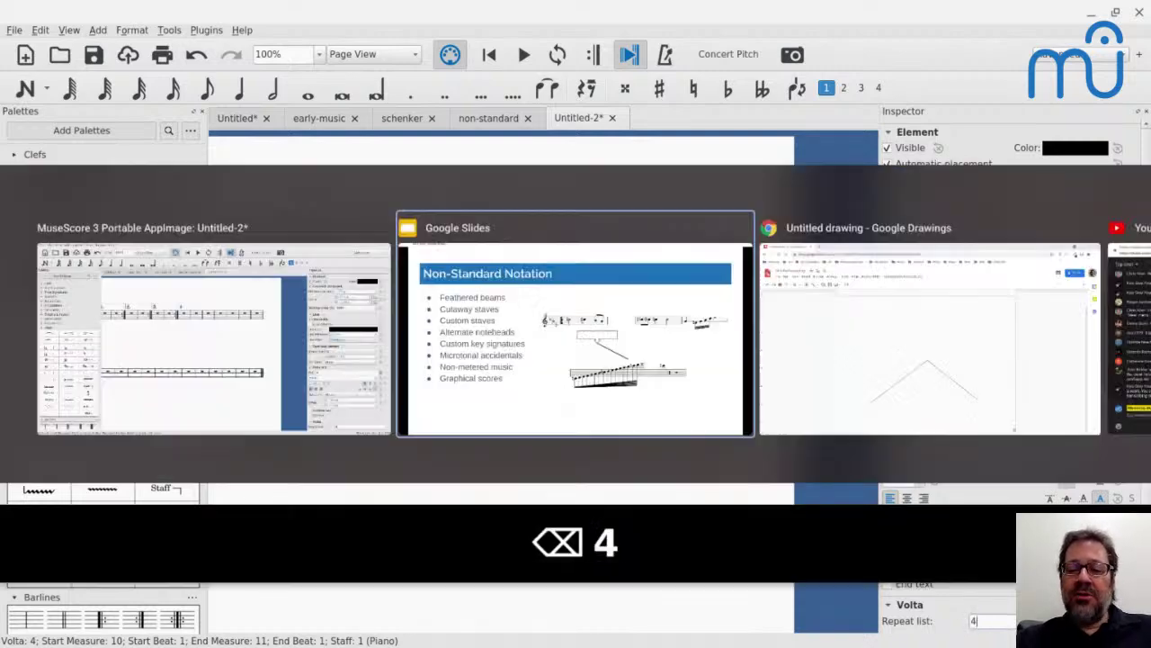
key(alt+Tab)
key(alt+Tab)
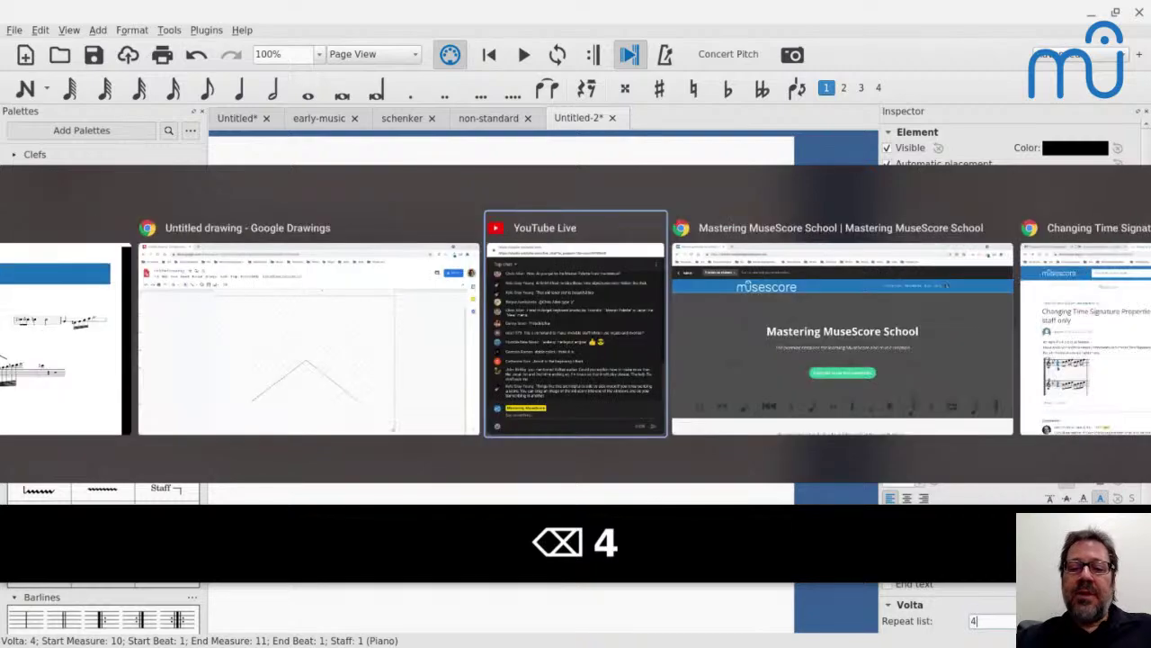
key(alt+Tab)
key(alt+Tab)
key(alt+Tab)
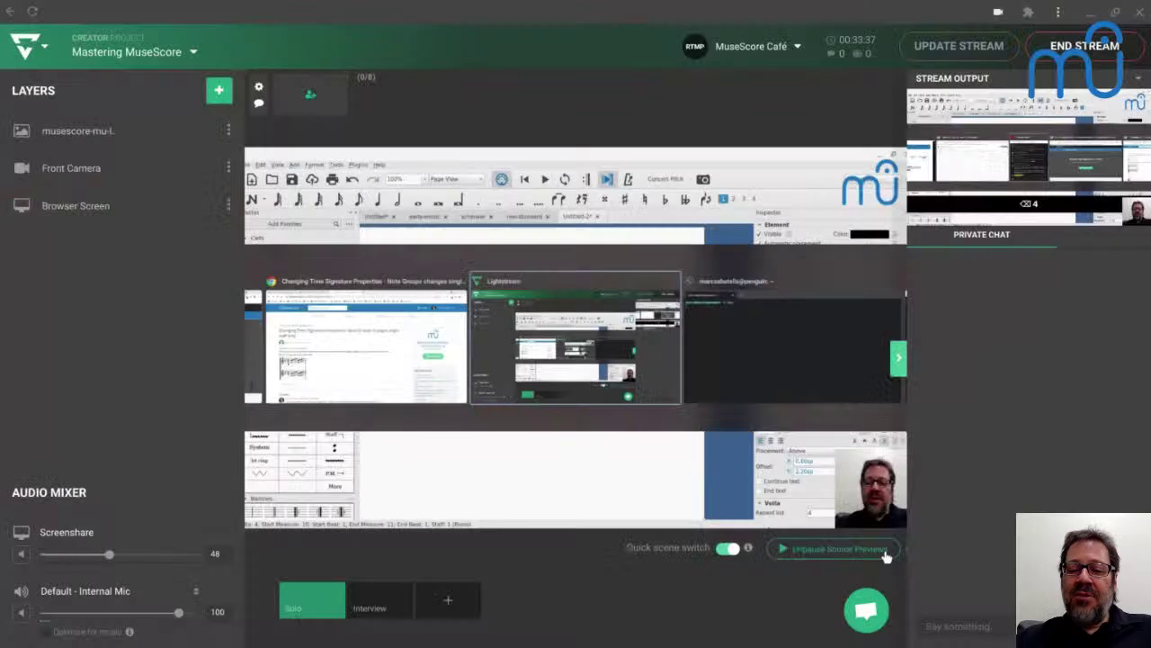
click(869, 506)
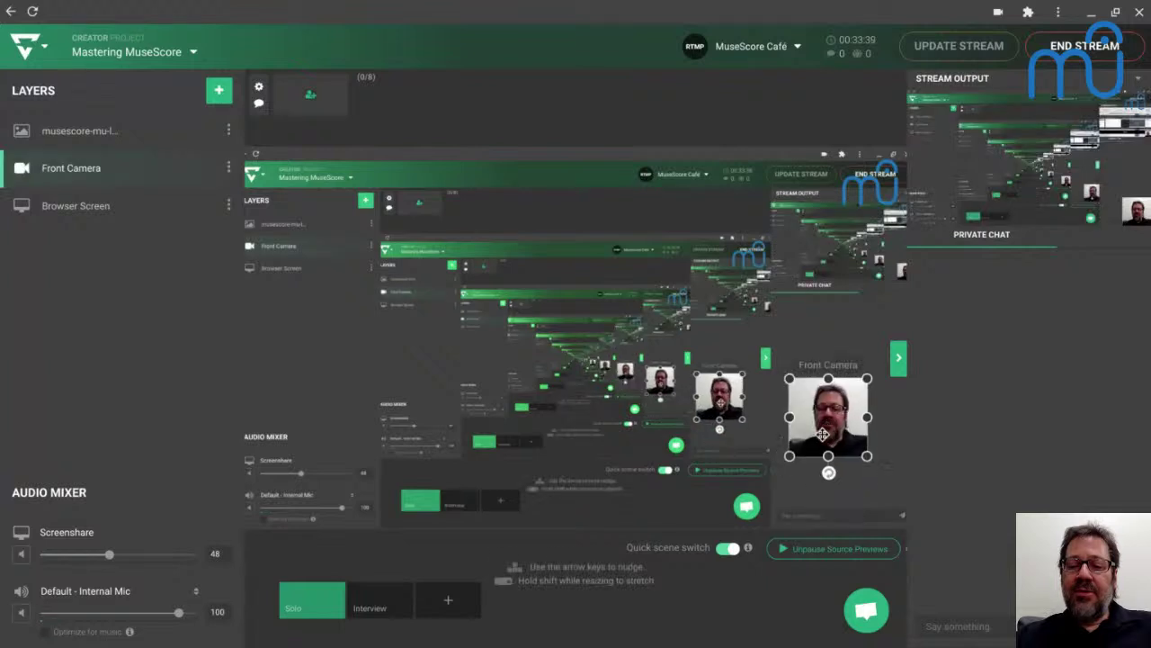
drag(469, 574, 502, 473)
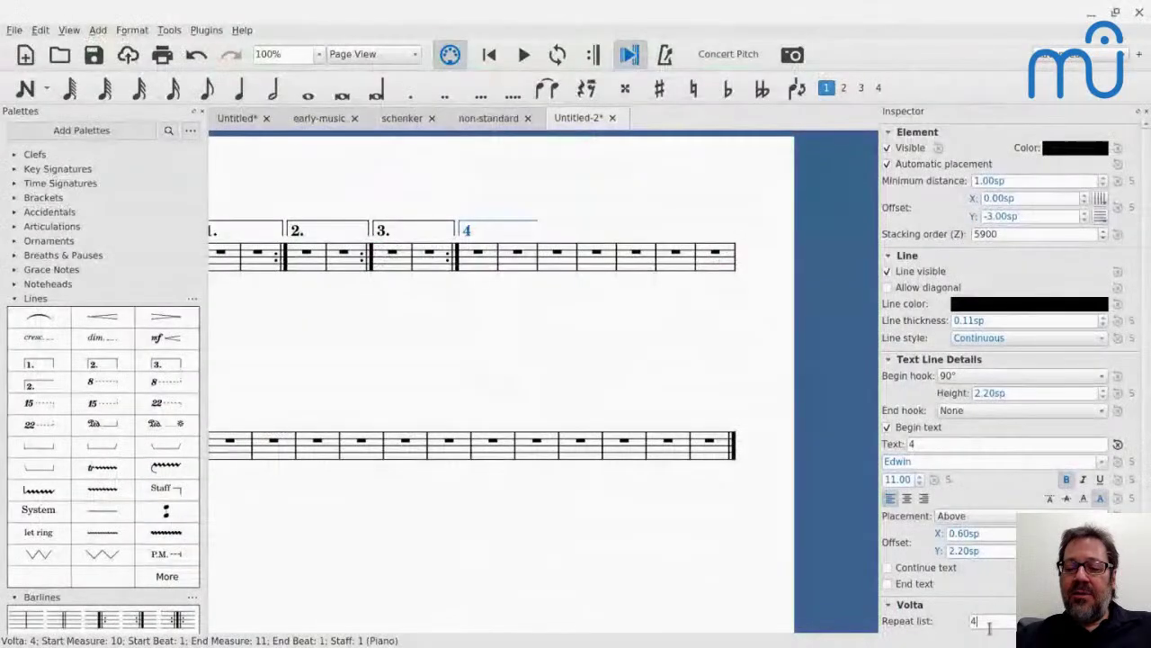
Step: Re-enter 4 as the ending's repeat list, and move Lightstream's Front Camera layer back to the canvas's lower-right corner
key(BackSpace)
text(4)
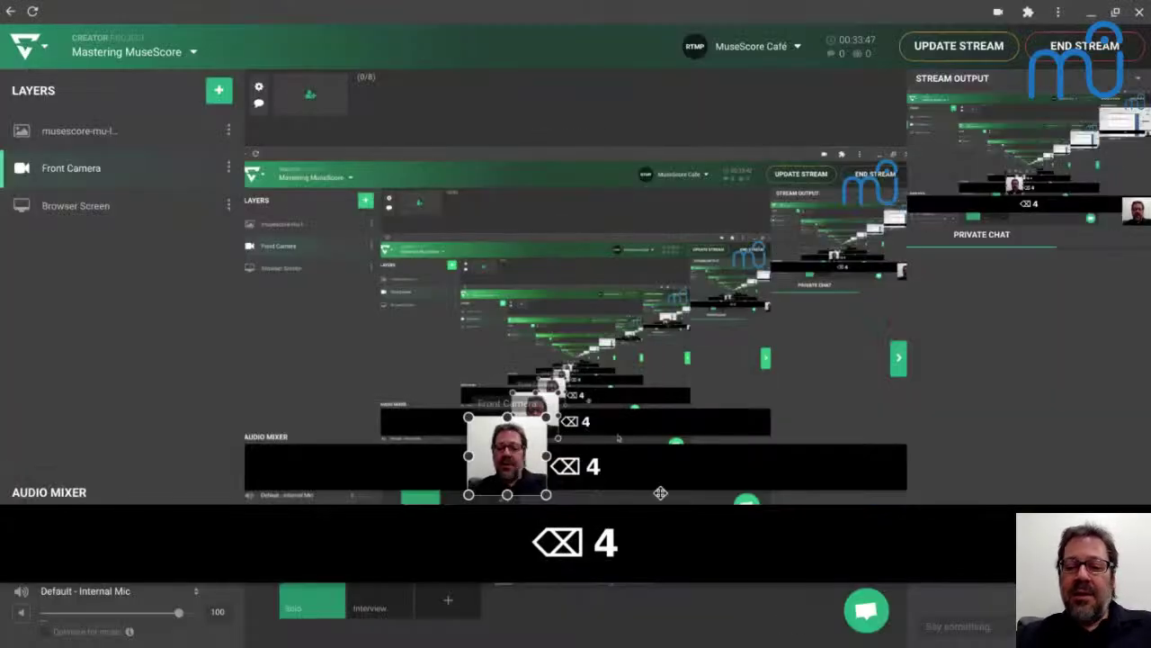
drag(660, 493, 871, 505)
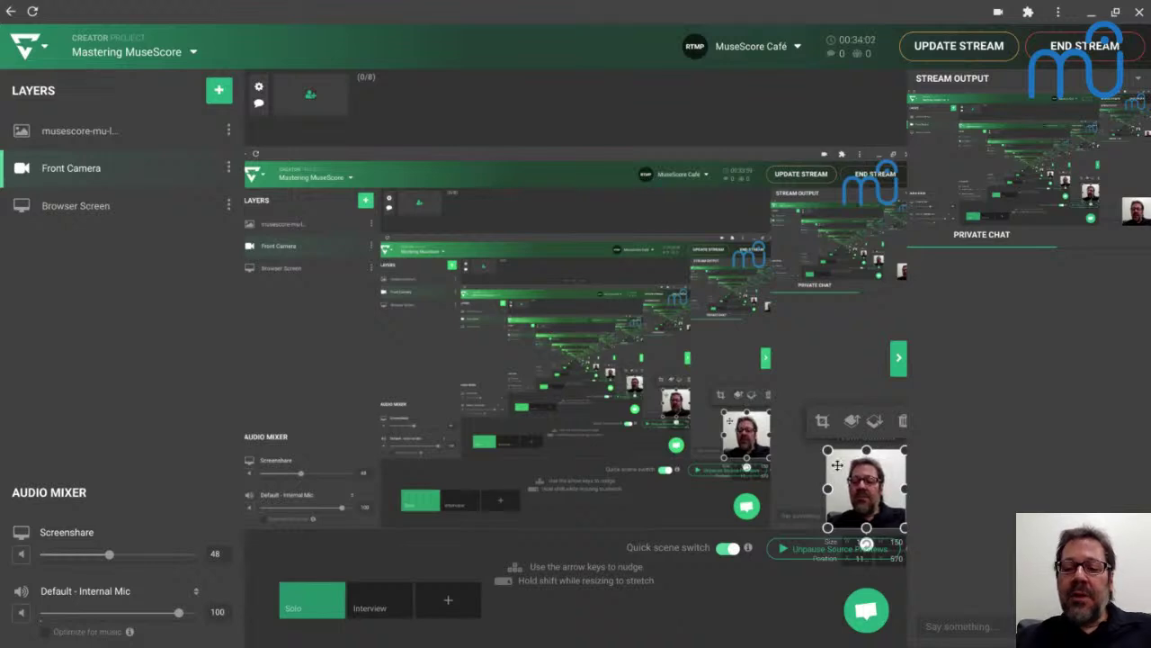
key(alt+Tab)
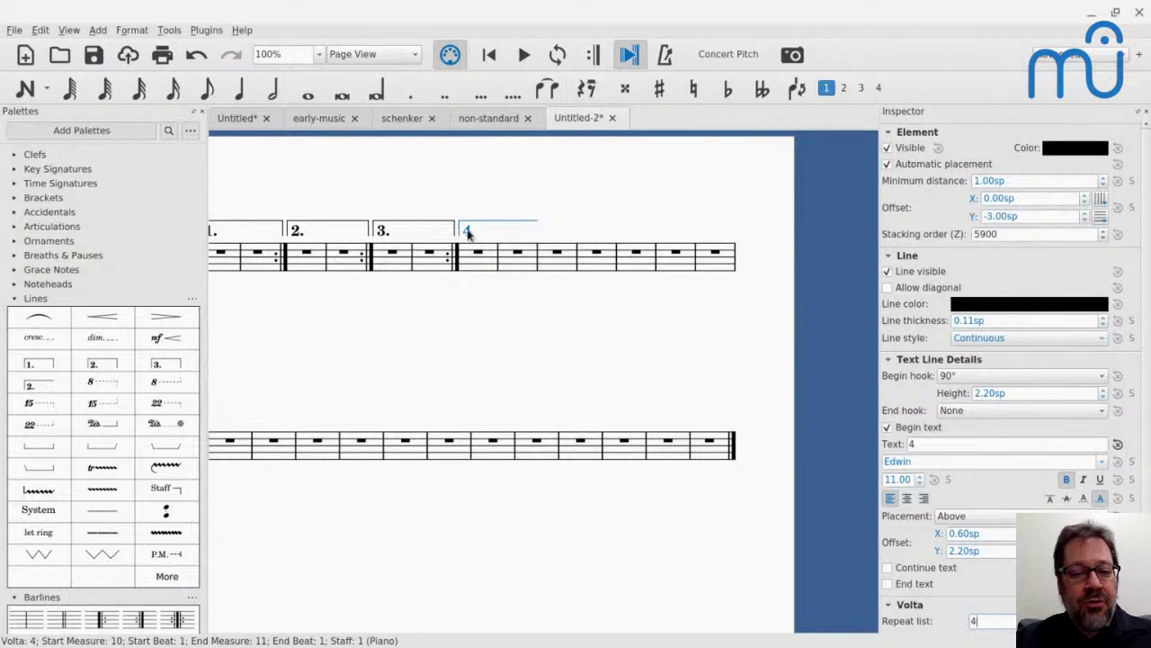
Step: Add a tempo marking of quarter note = 800 at measure 1
scroll(365, 284, left, 3)
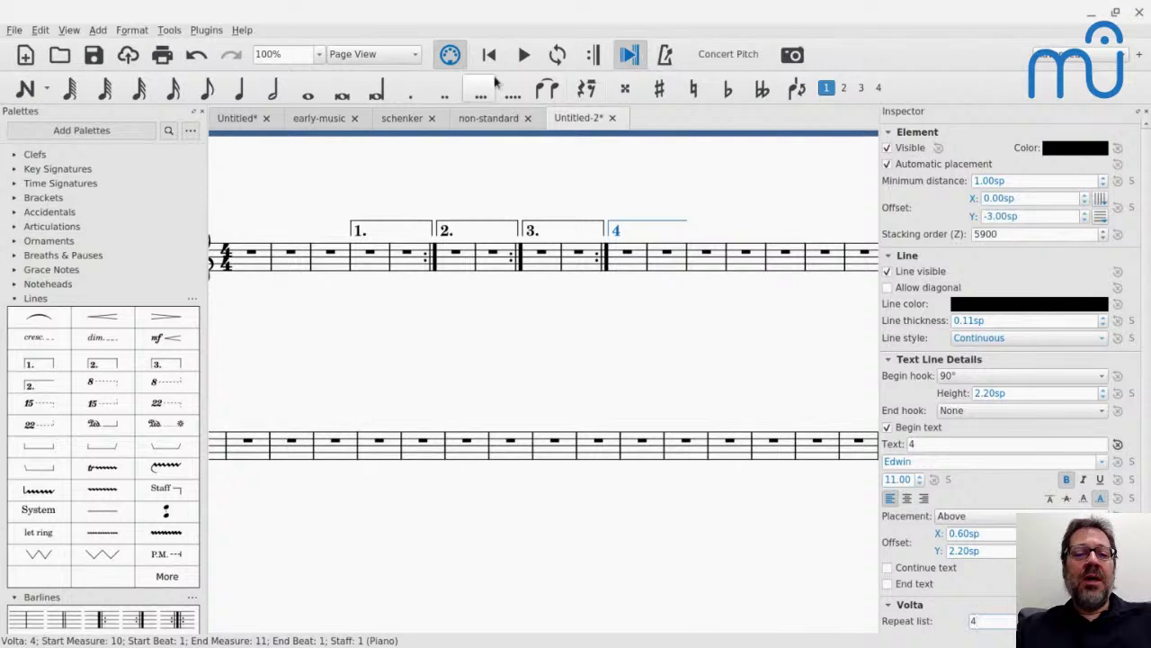
click(253, 255)
key(shift+alt+t)
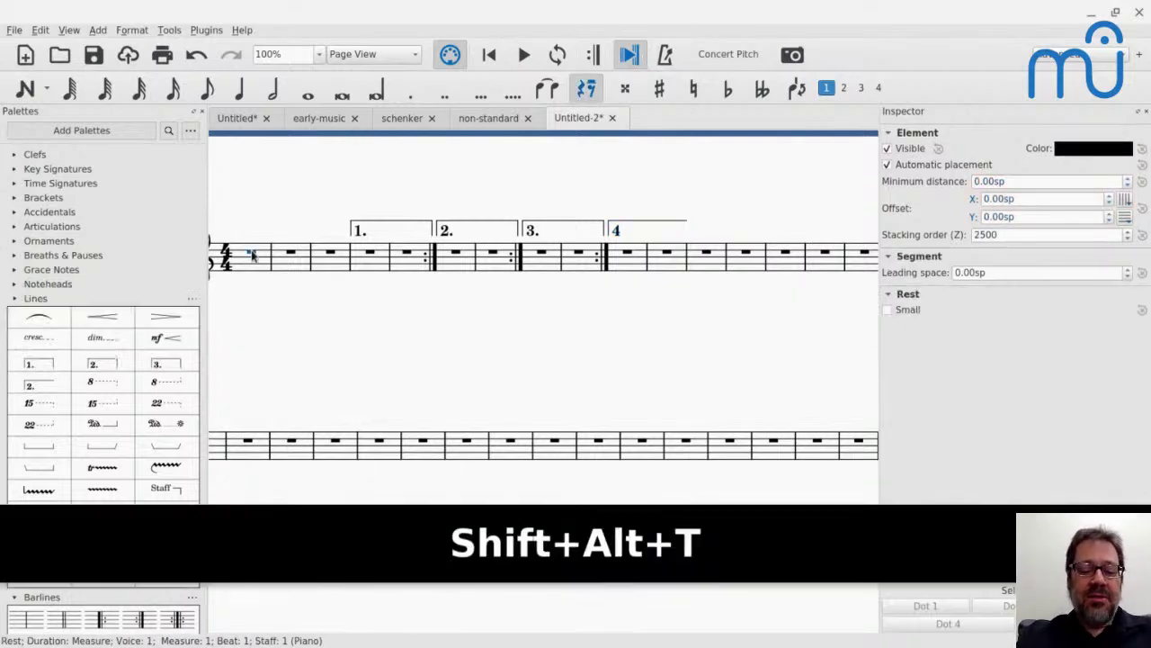
text(60)
key(BackSpace)
key(BackSpace)
key(BackSpace)
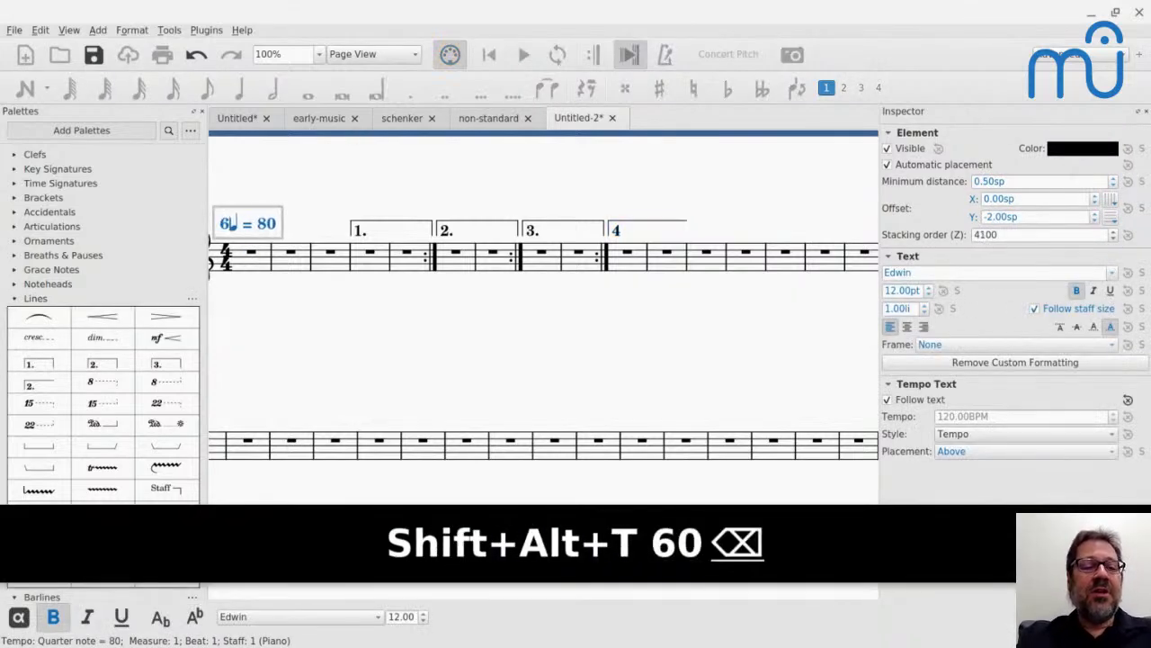
key(End)
text(0)
key(Escape)
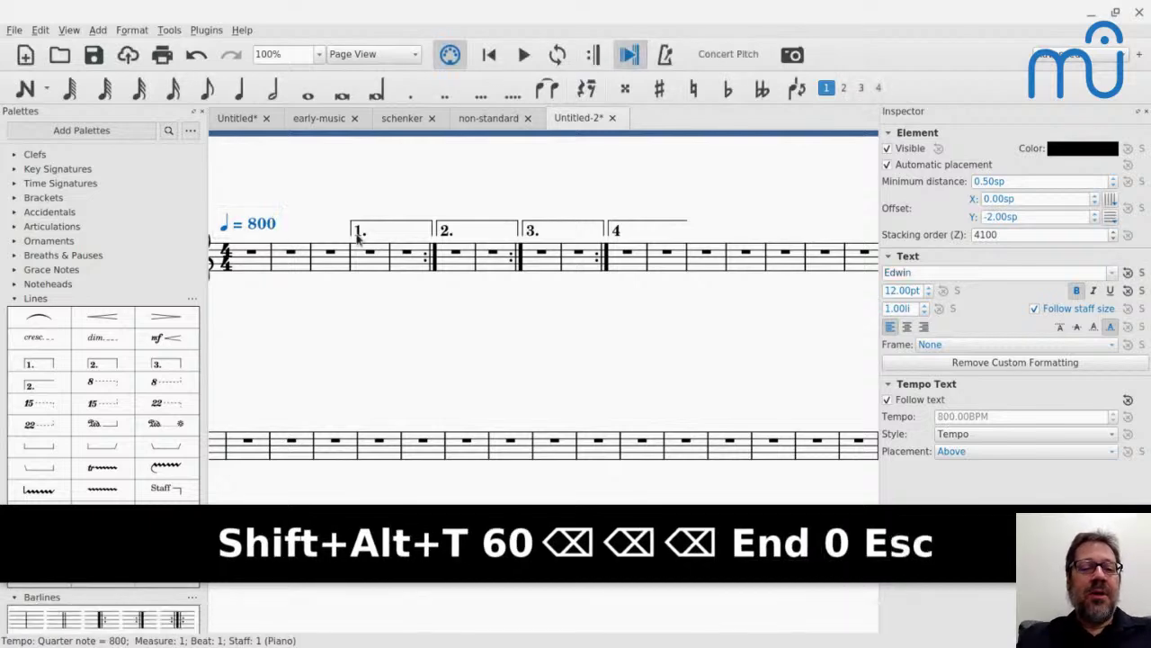
Step: Play the score from measure 3, stop playback and enable Play Repeats
click(333, 255)
key(space)
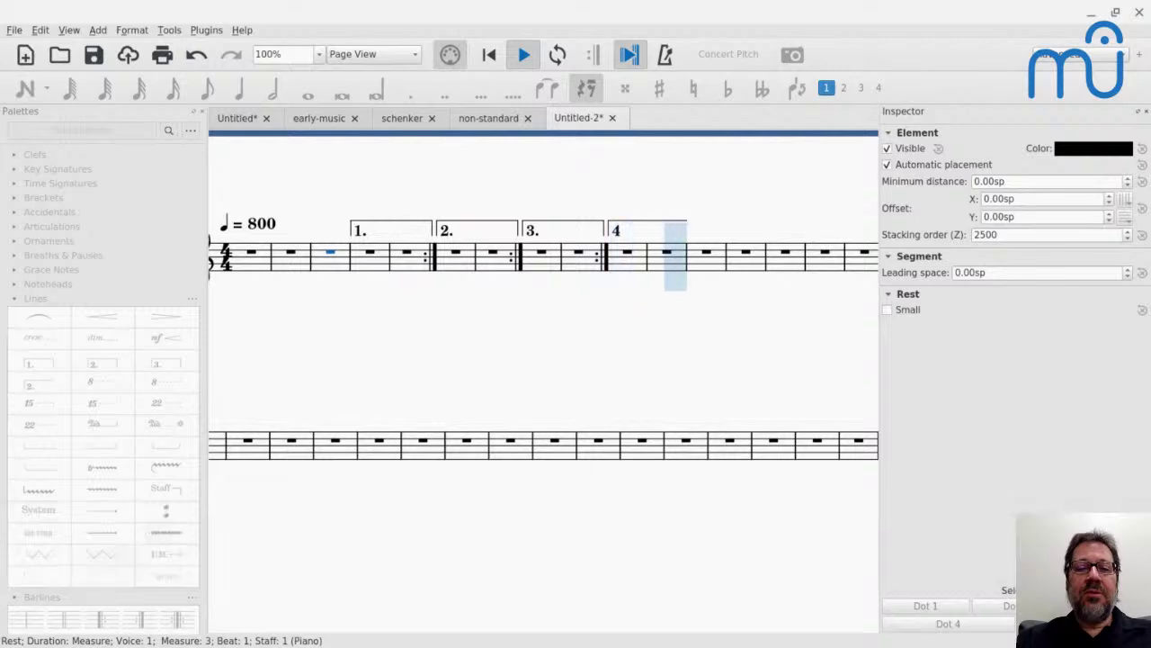
key(space)
click(593, 54)
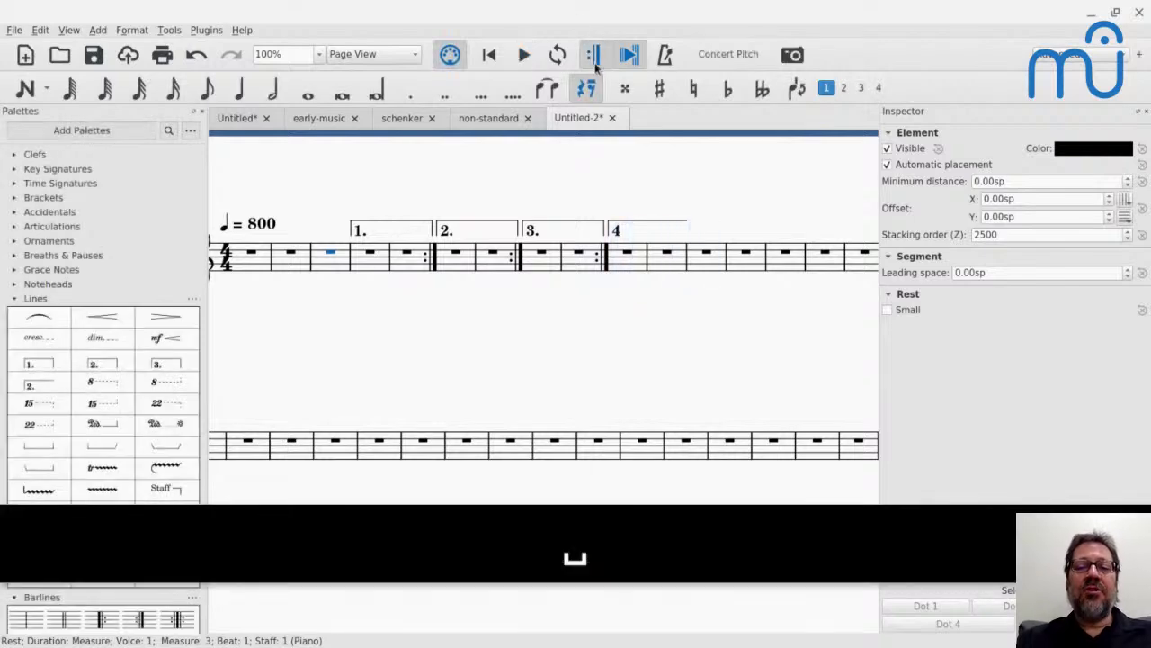
Step: Play the score from measure 3 with repeats enabled, then stop playback
click(324, 263)
key(space)
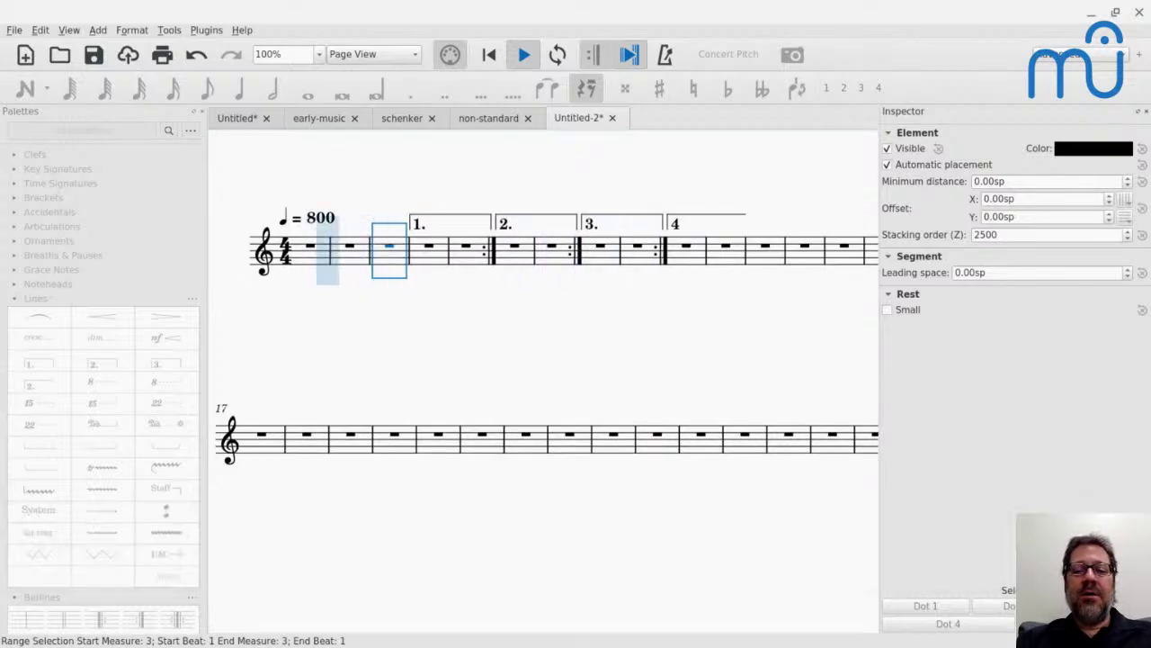
key(space)
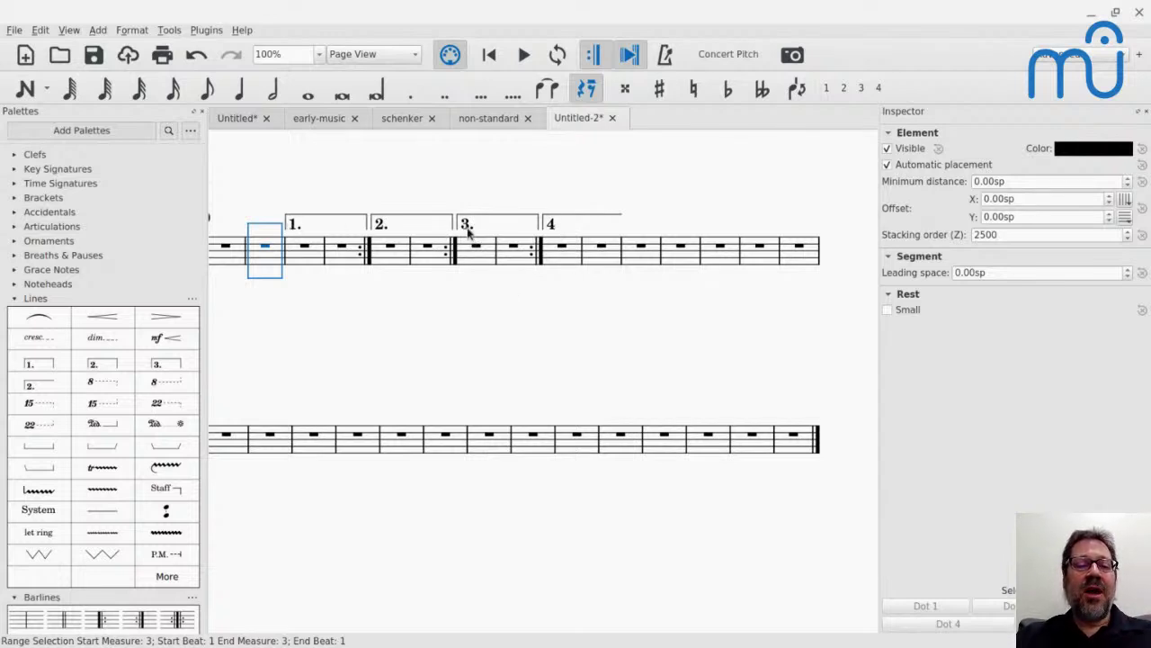
Step: Change the final ending's text to 5 and its repeat list to 5
click(556, 232)
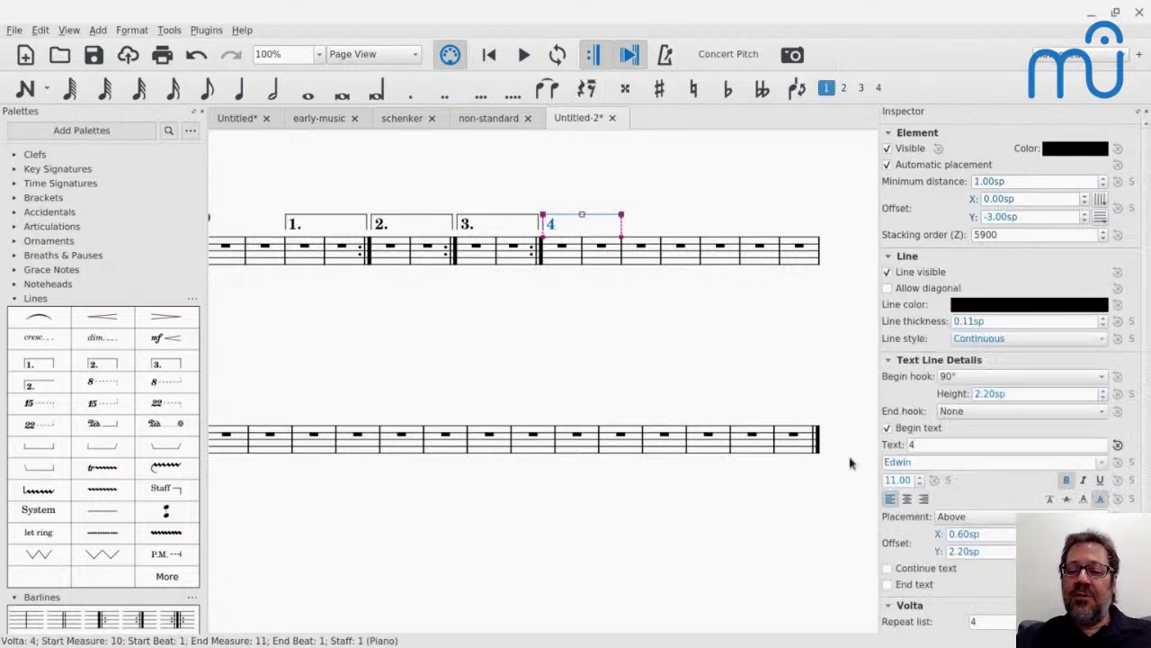
click(939, 445)
key(BackSpace)
text(5)
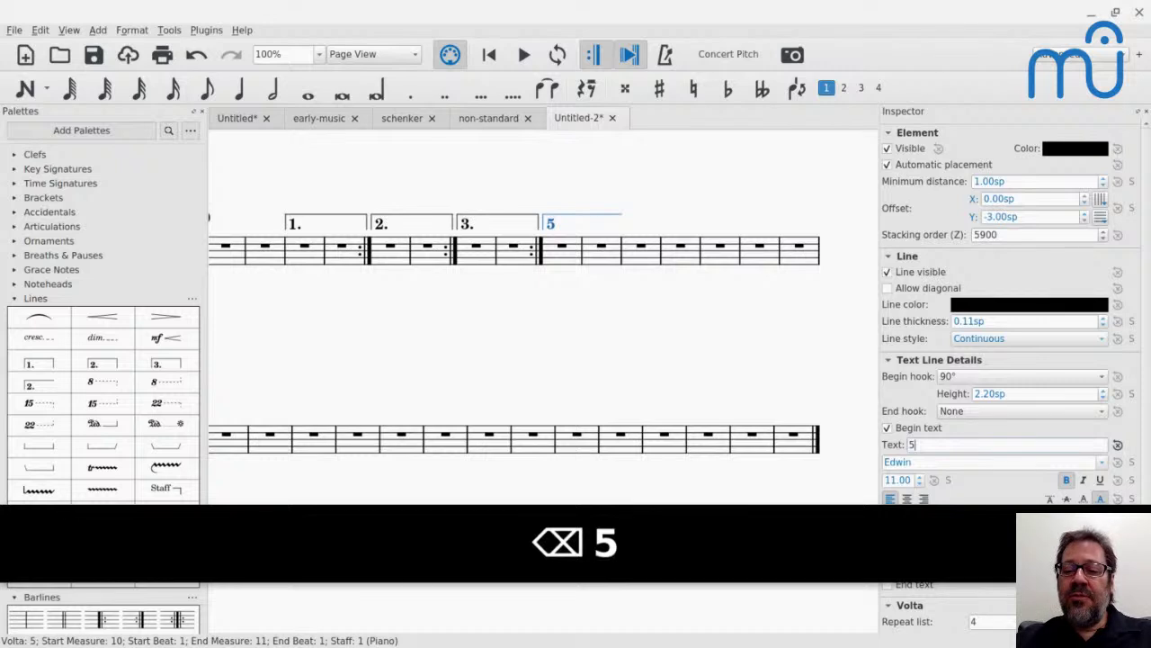
click(990, 621)
key(BackSpace)
text(5)
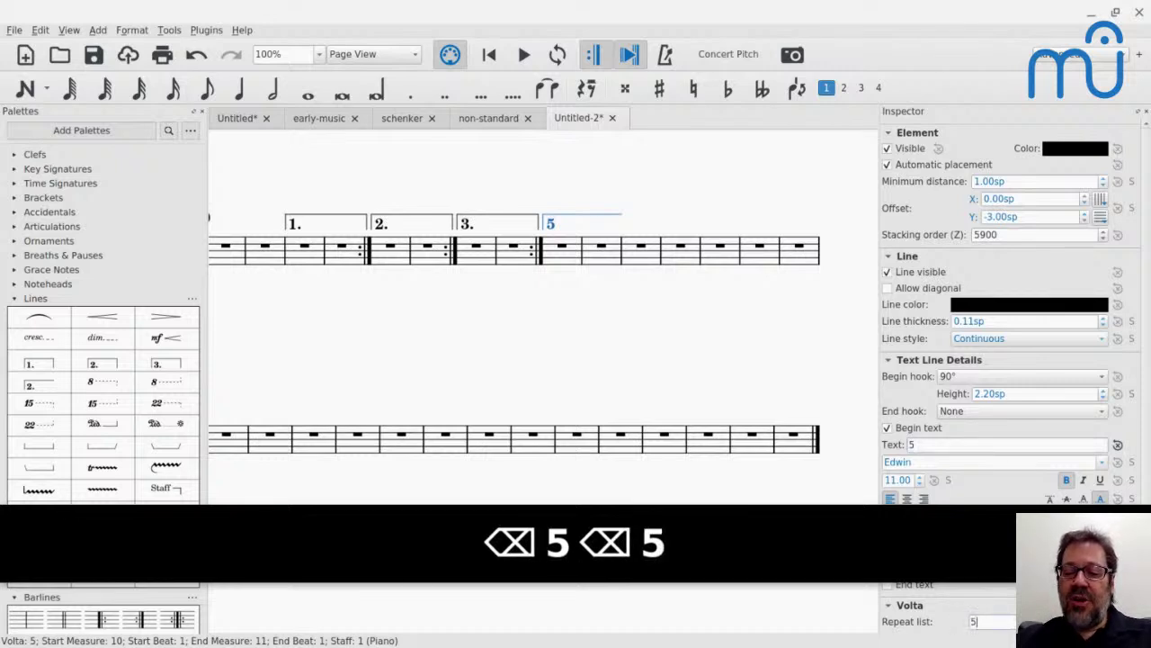
click(759, 304)
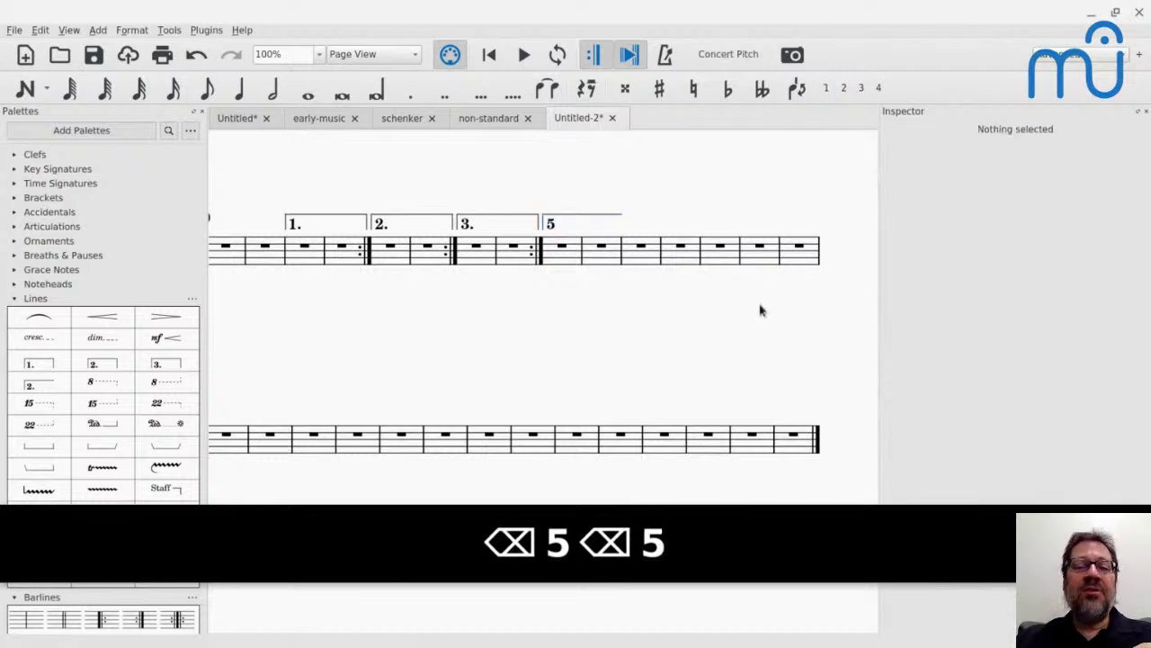
Step: Change the third ending's text to "3.-4." and its repeat list to 3,4
click(473, 232)
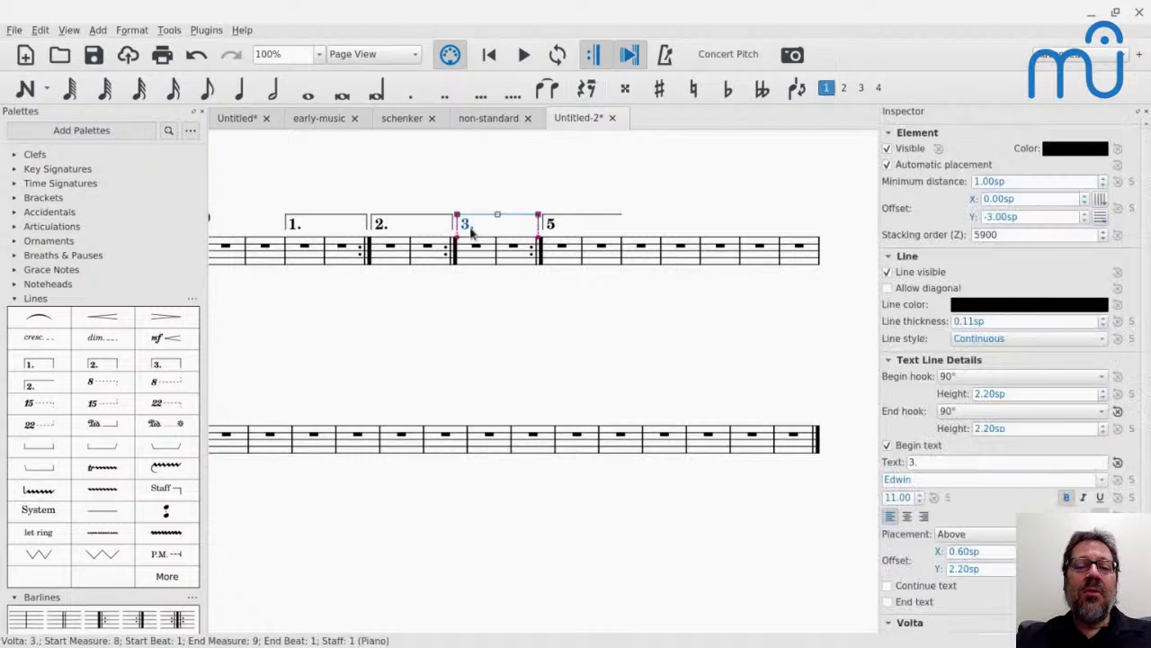
click(956, 461)
text(-4.)
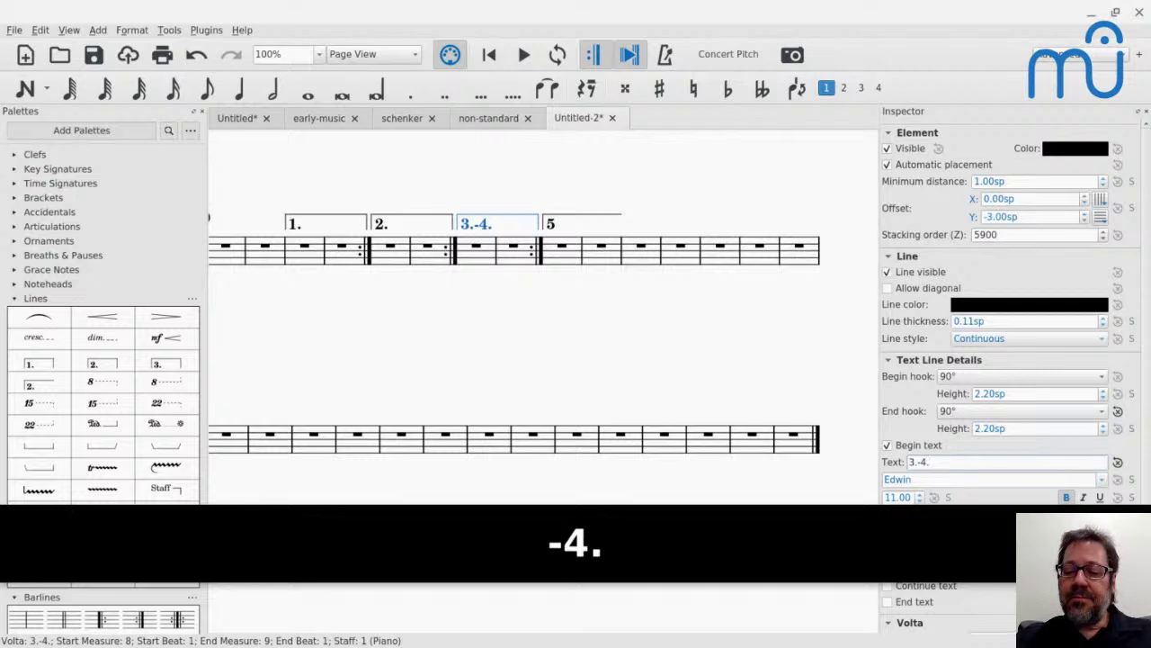
scroll(955, 462, down, 1)
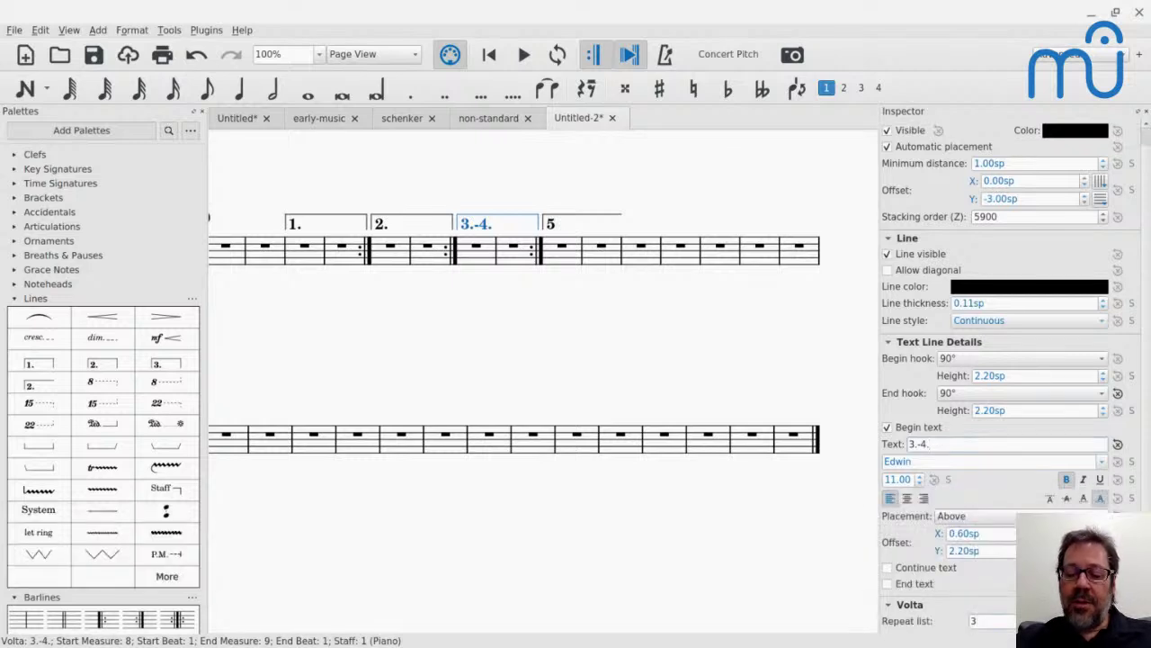
text(,4)
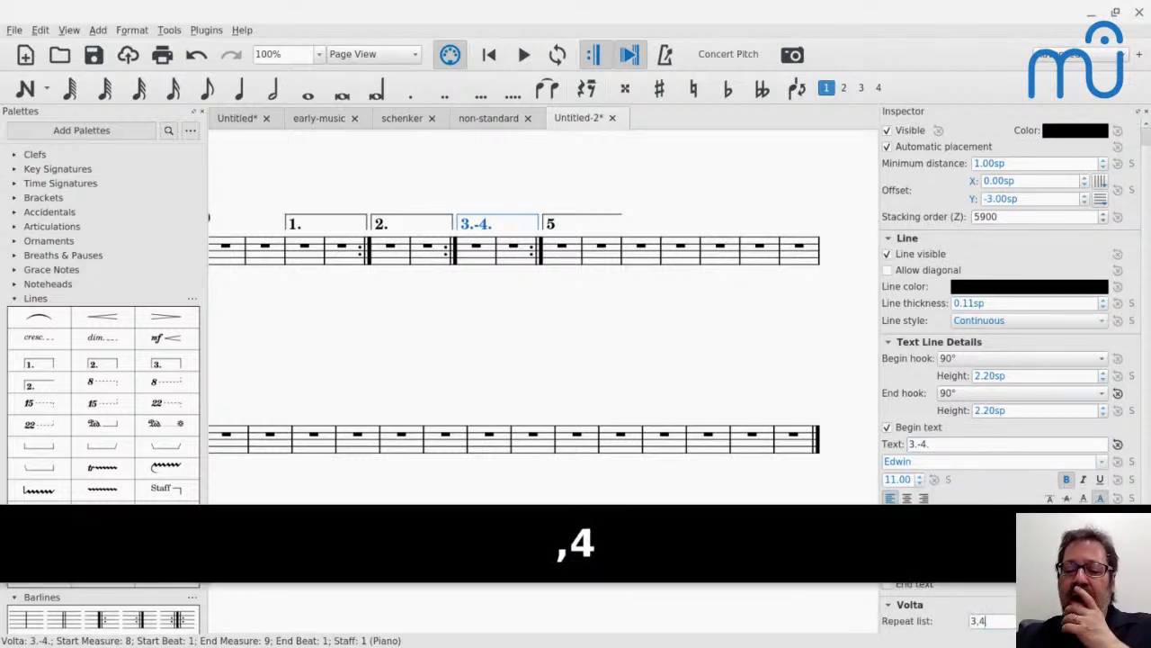
key(Return)
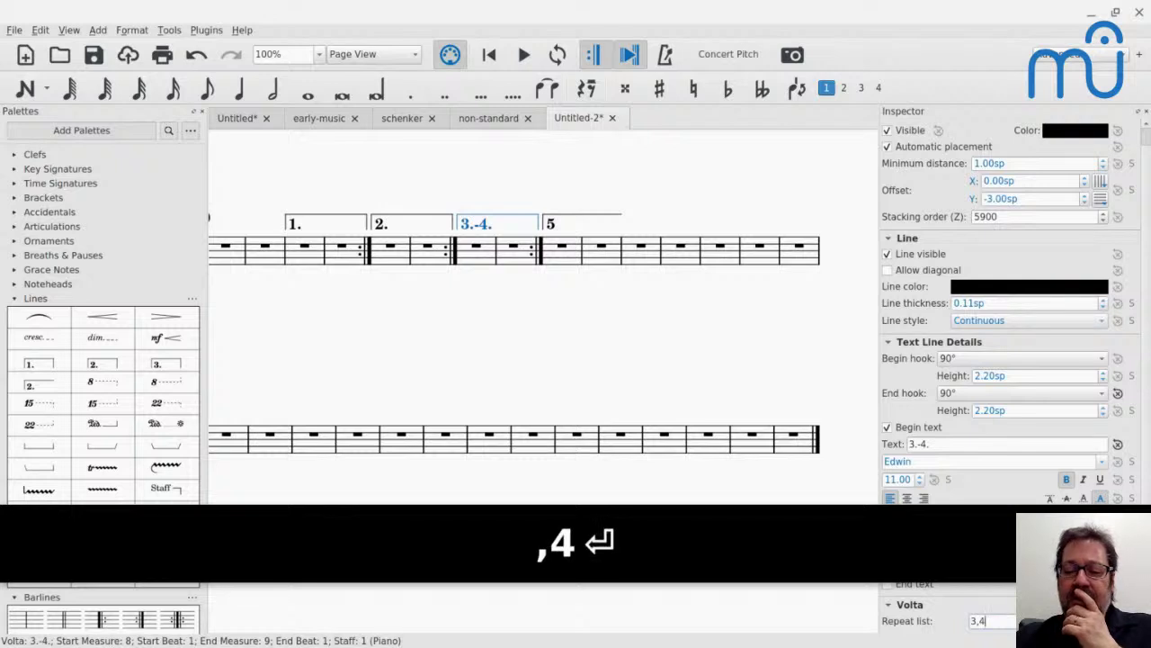
click(710, 337)
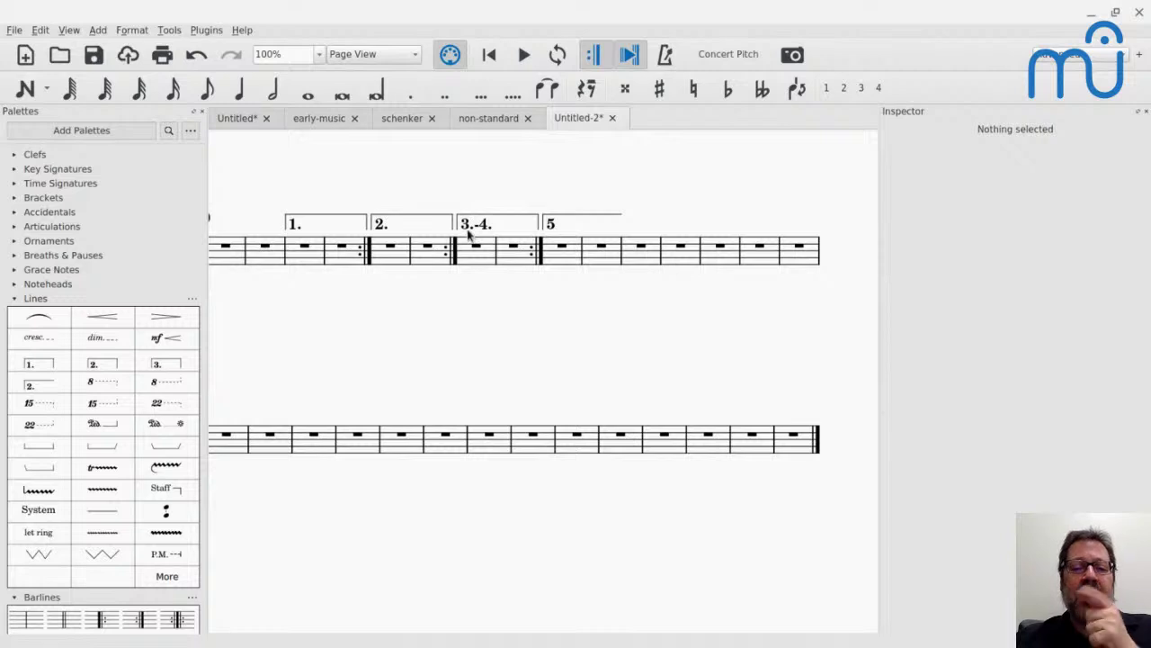
Step: Set the play count to 3 in the properties of the last measure under the 3.-4. ending
right_click(516, 256)
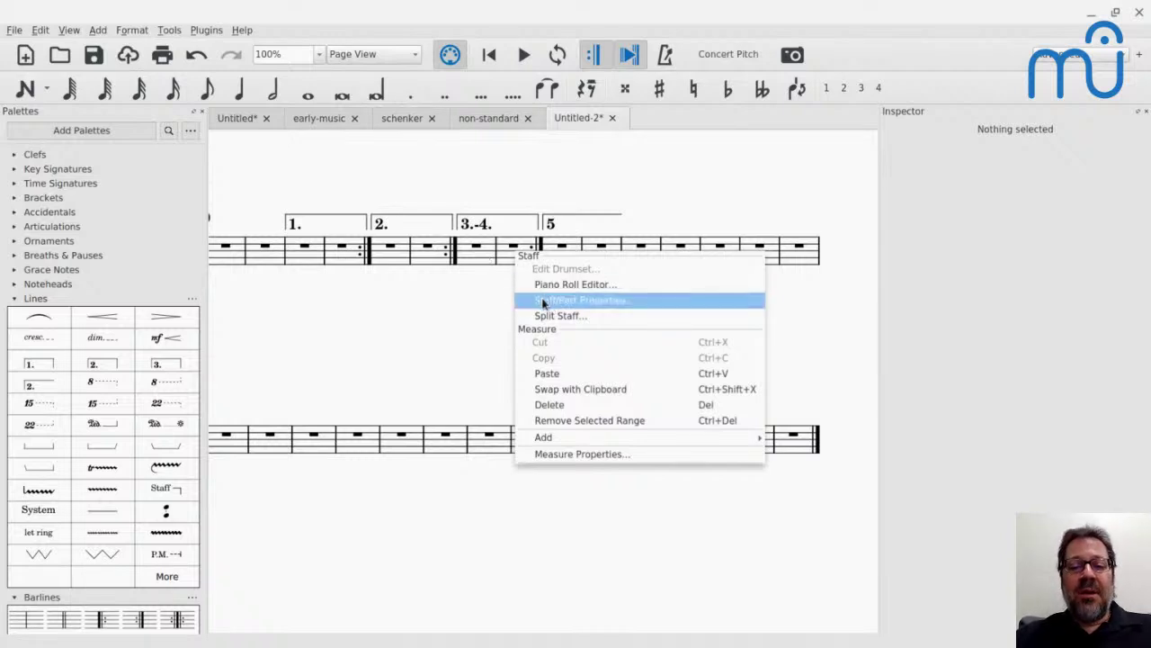
click(544, 453)
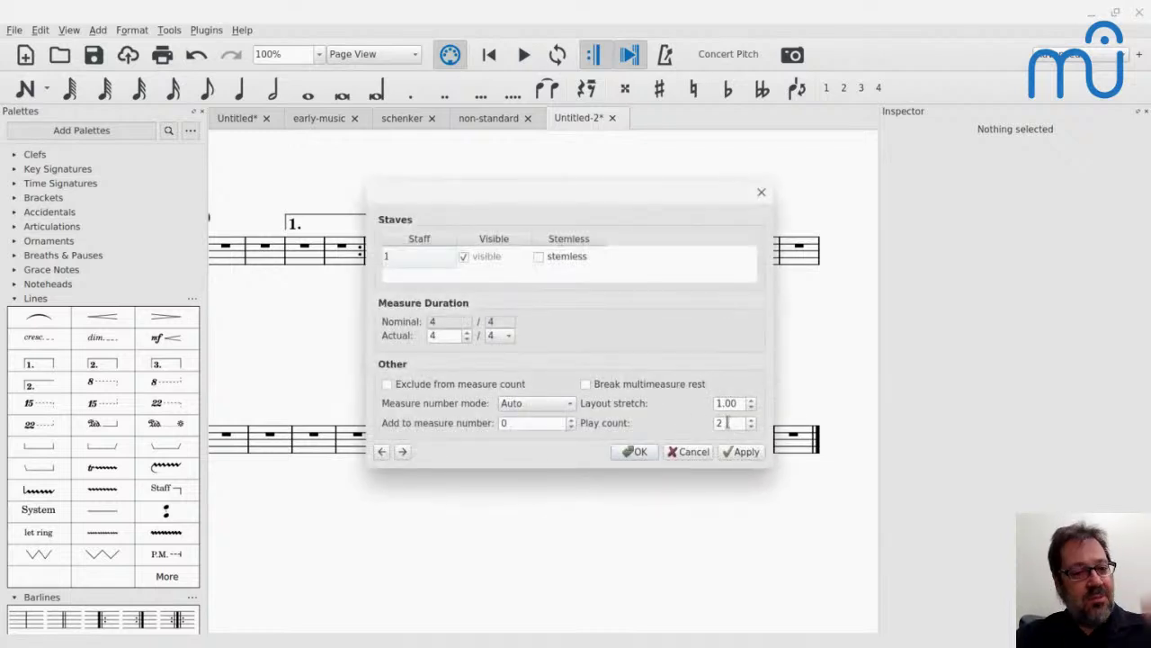
click(727, 423)
key(Up)
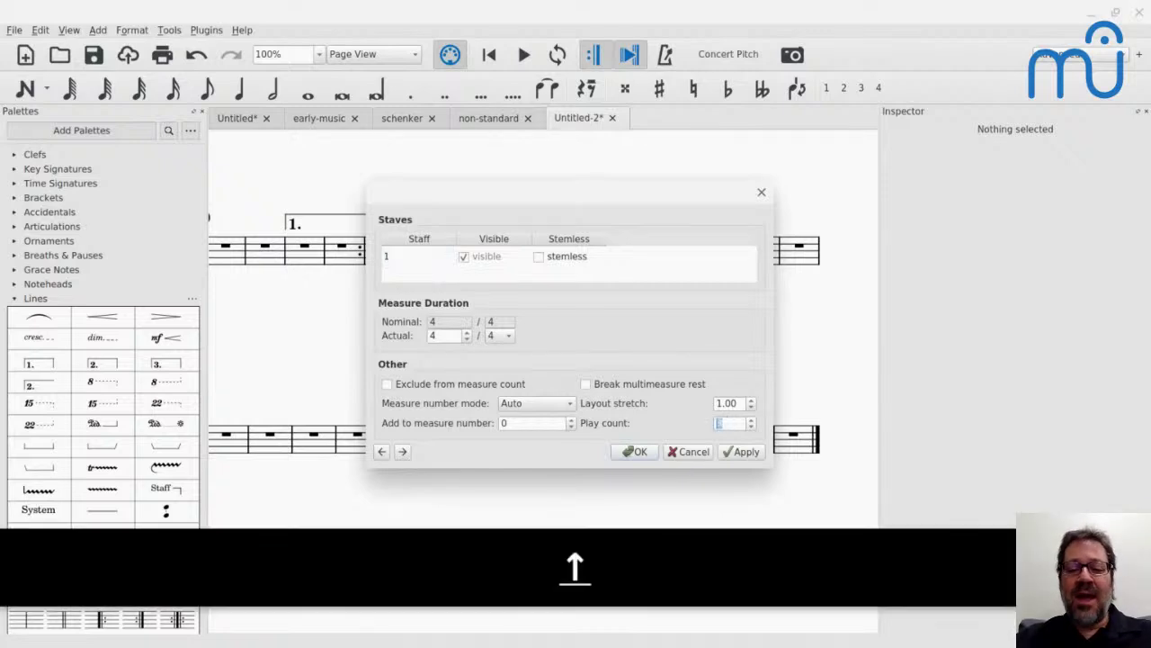
click(634, 452)
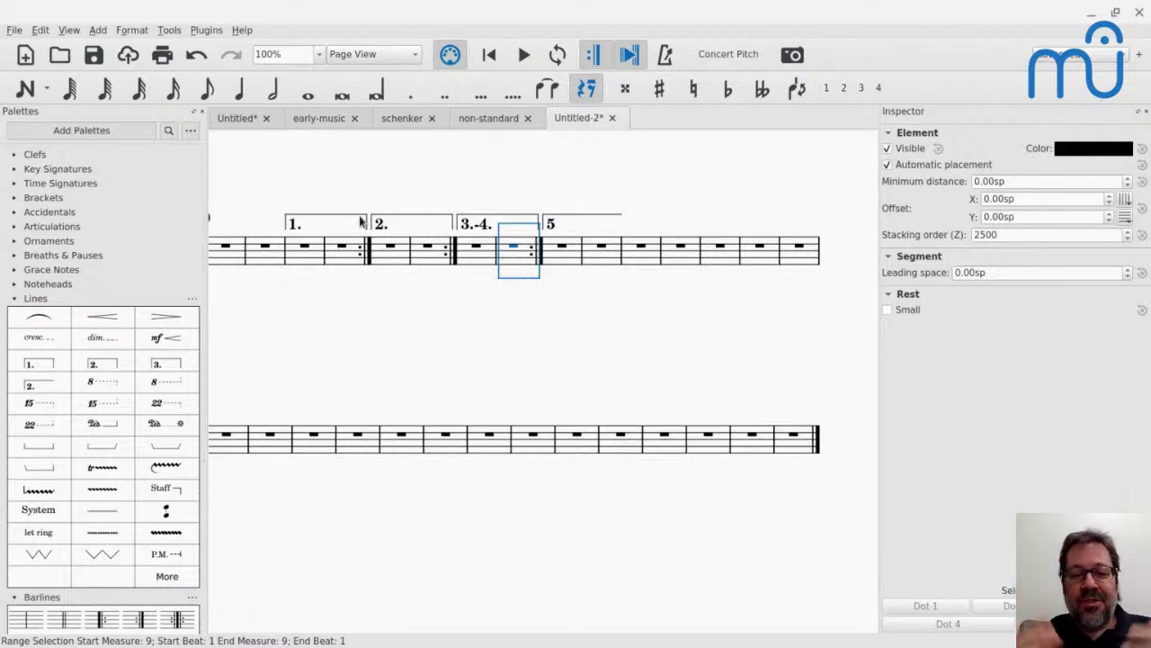
Step: Play the revised endings from measure 3, stop playback, and check the stream in Lightstream before returning to MuseScore
click(267, 256)
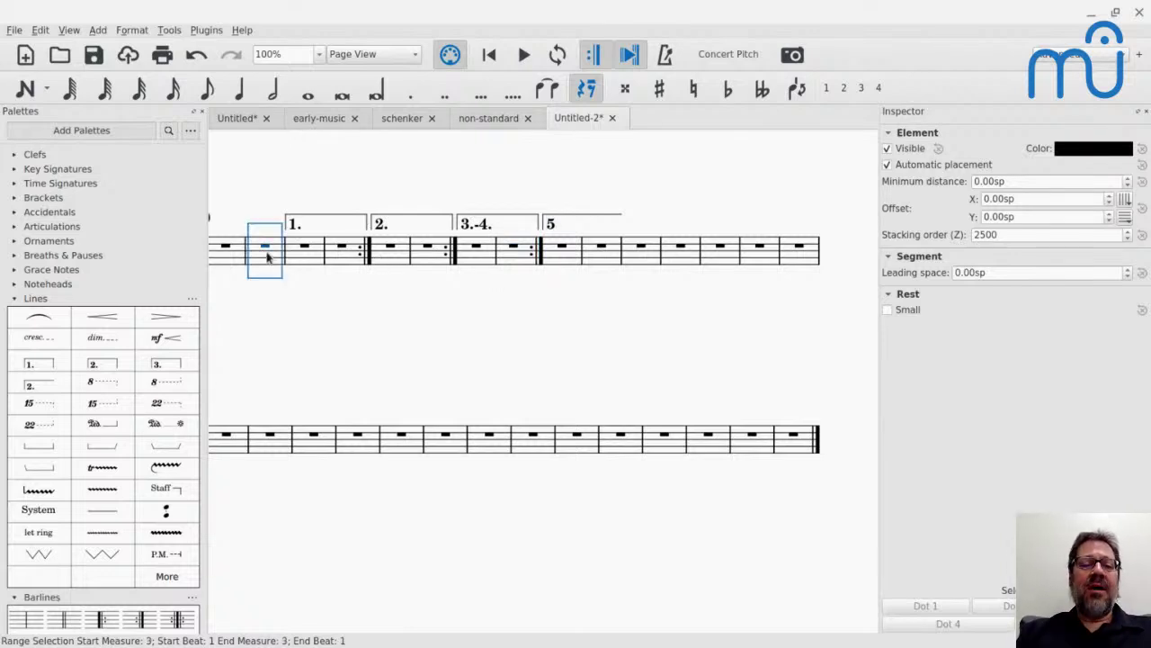
key(space)
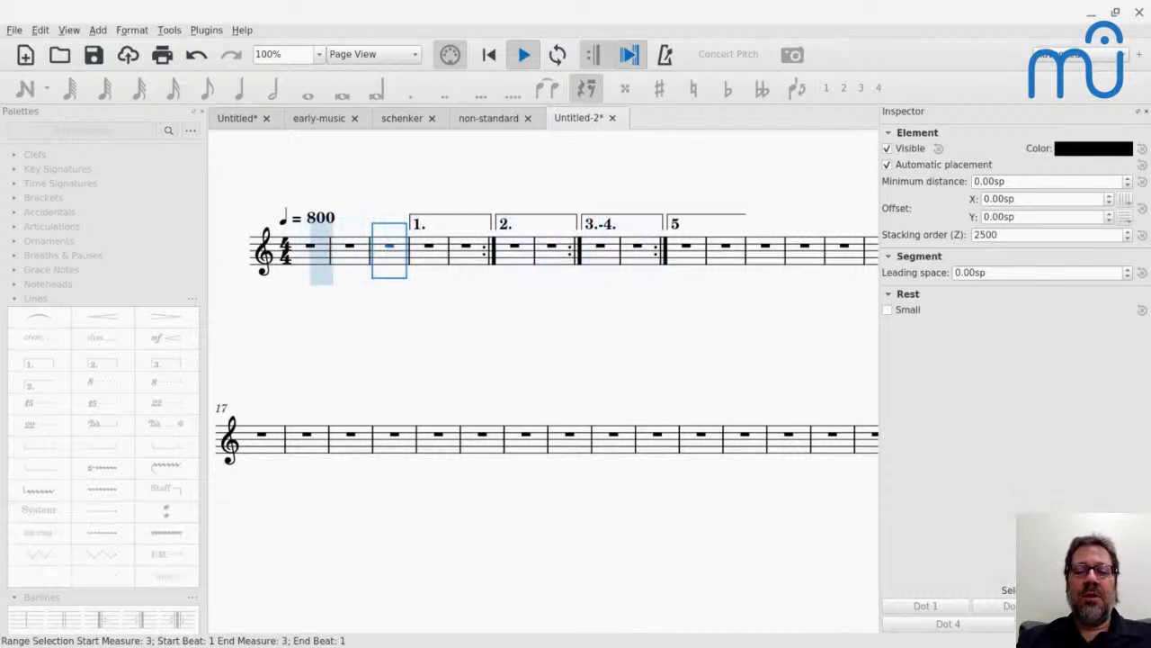
key(space)
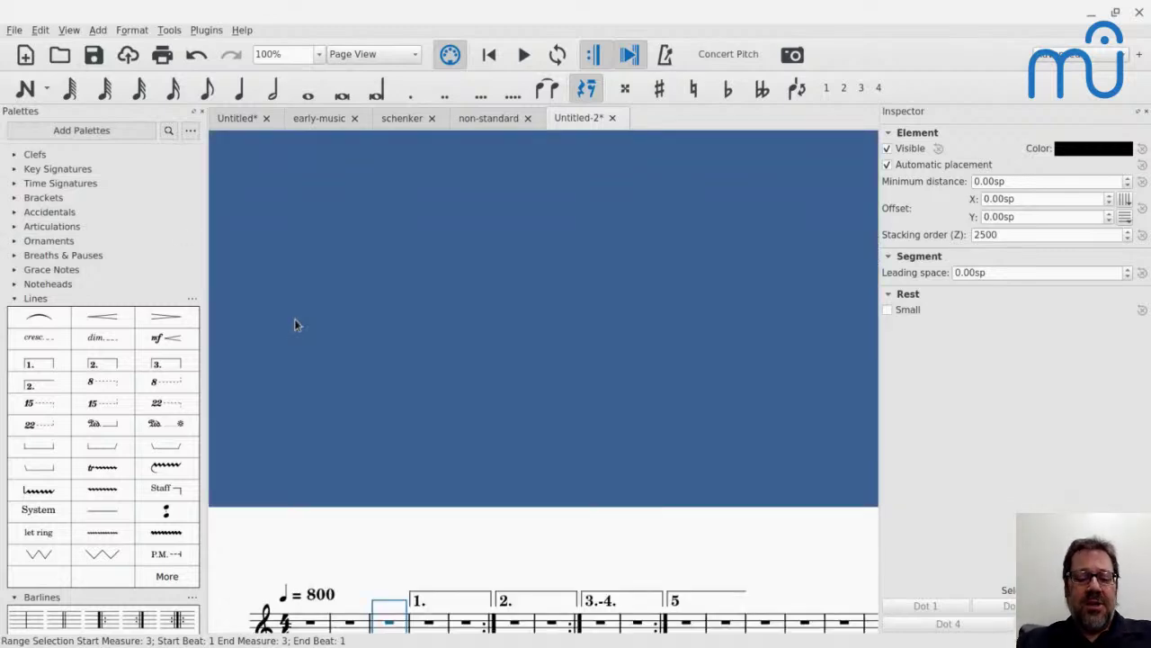
key(alt+Tab)
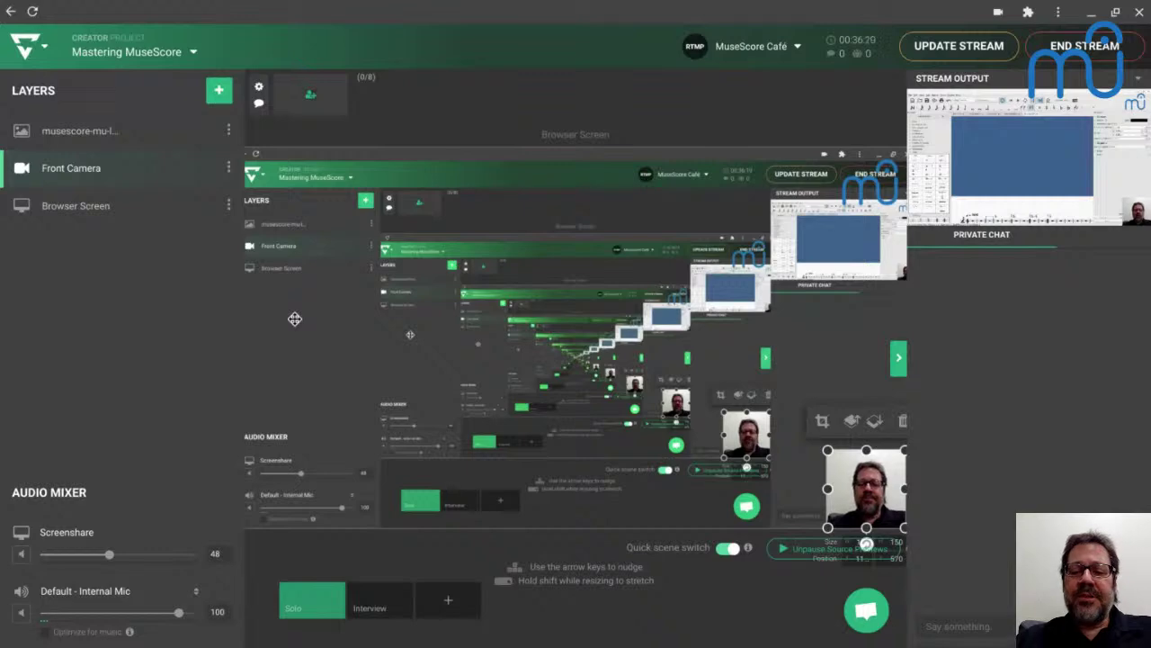
key(alt+Tab)
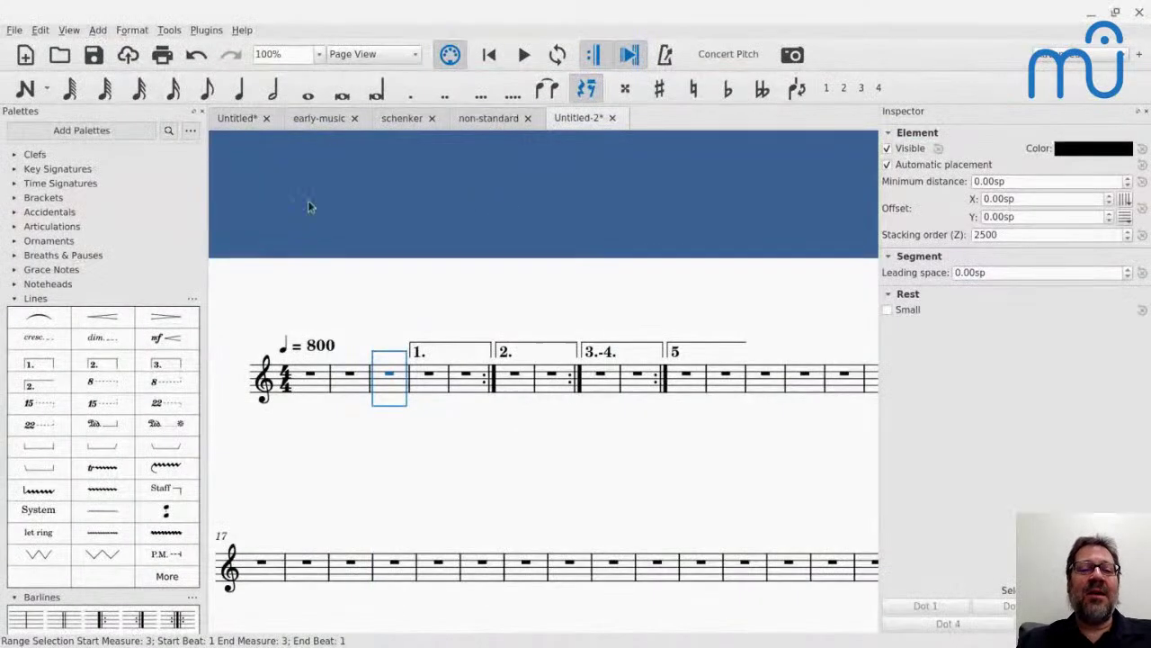
Step: In the first Untitled score, open the Composer text for editing and place the text cursor after "Com"
click(245, 122)
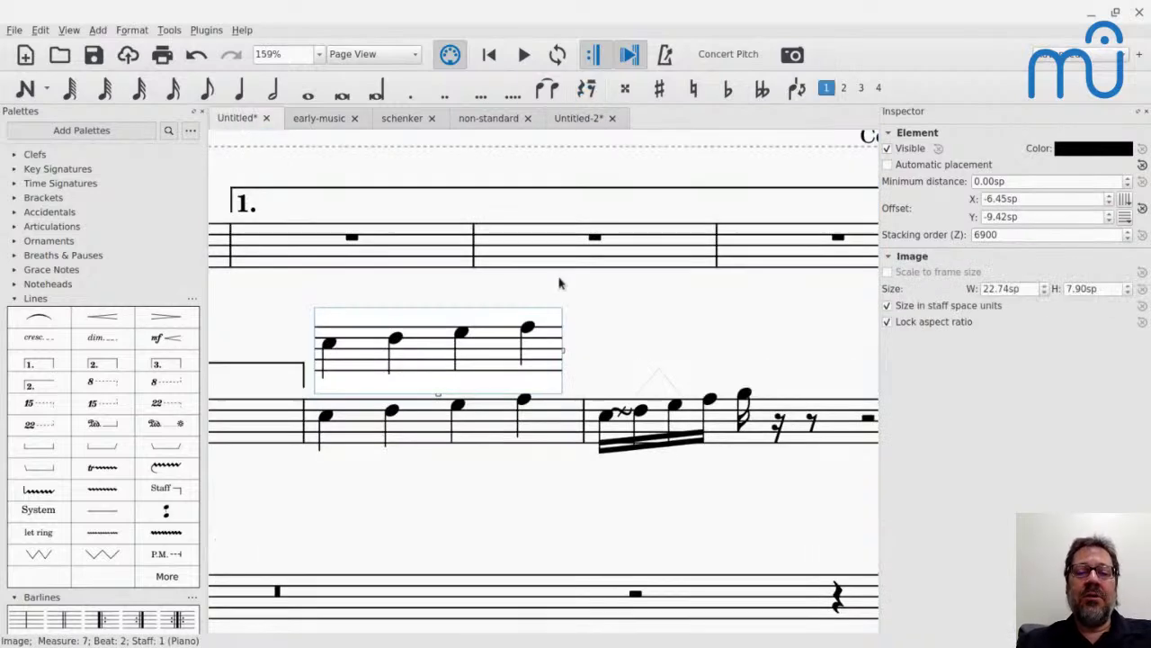
ctrl+scroll(559, 283, down, 1)
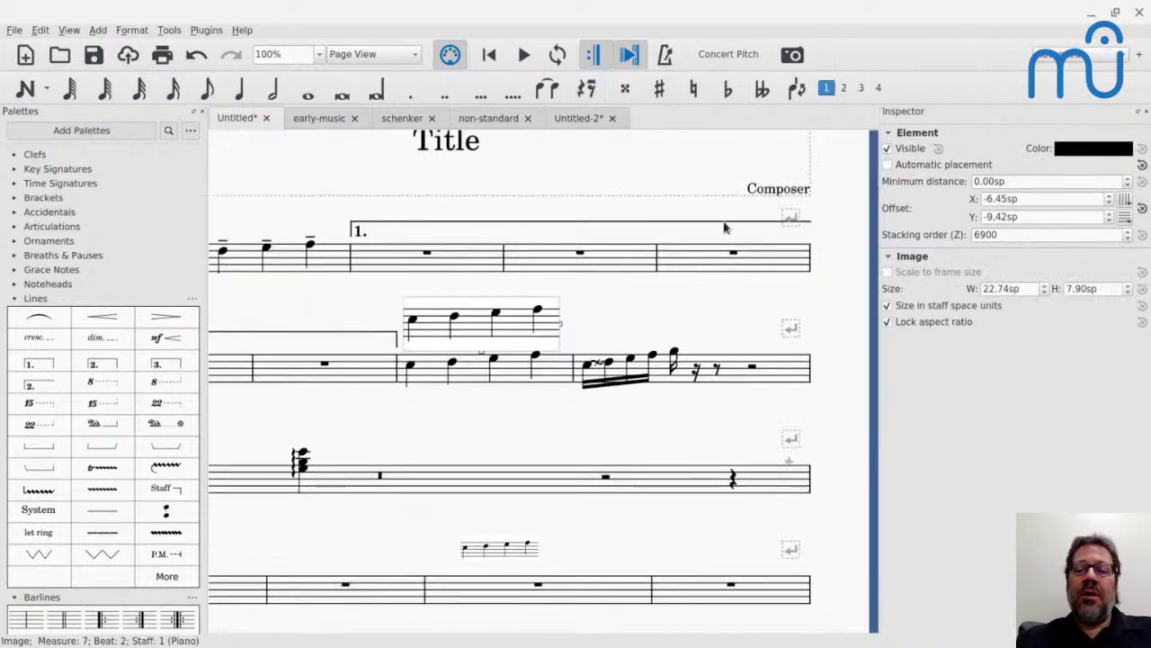
double_click(779, 191)
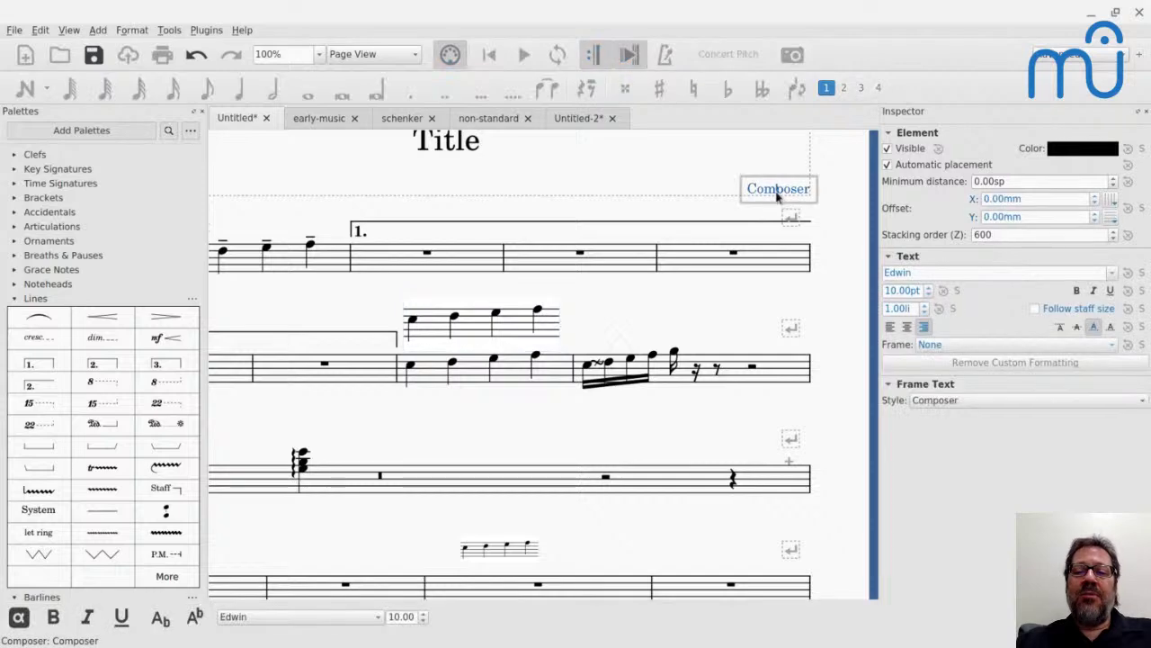
key(Home)
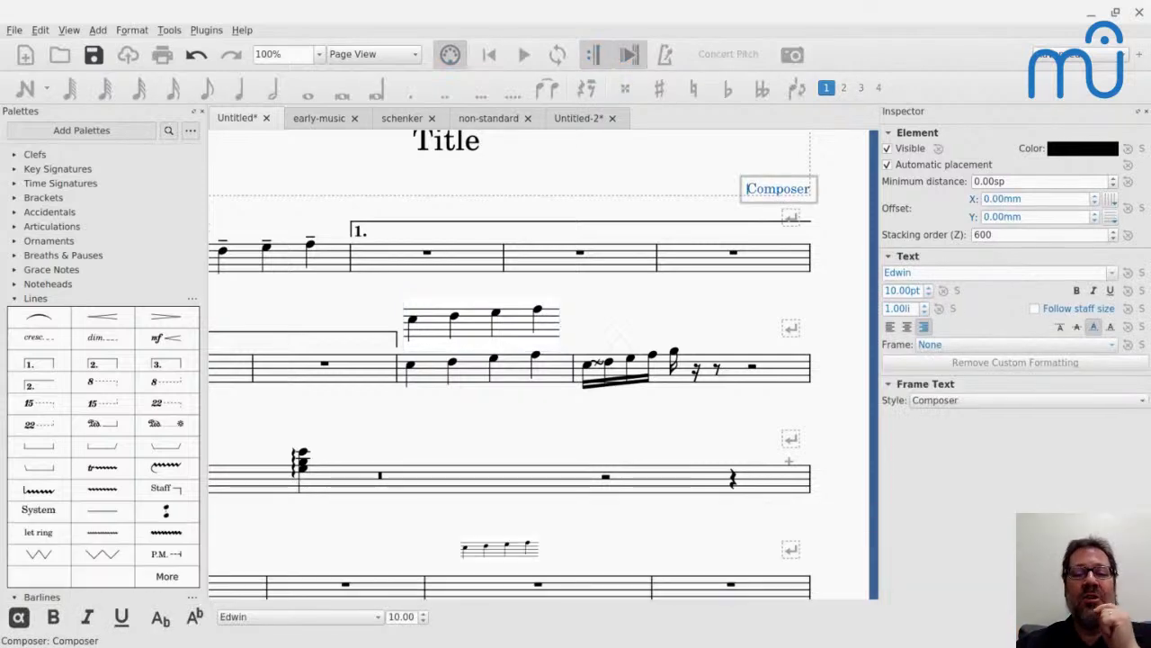
key(Right)
key(Right)
key(Right)
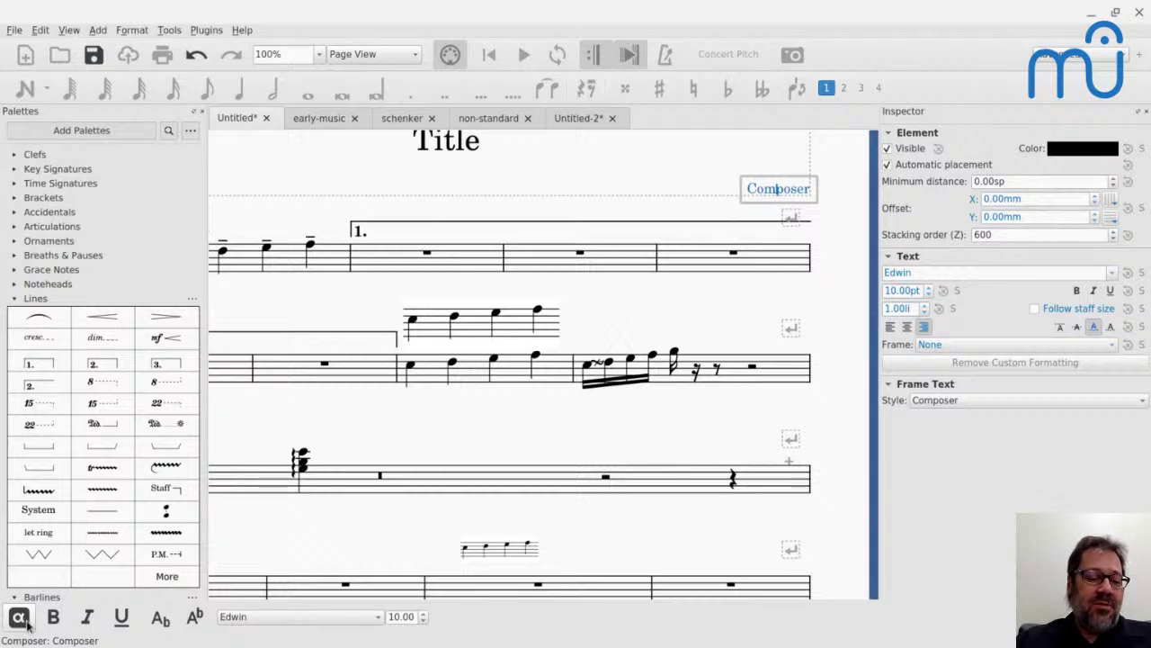
Step: Open the special characters palette for the Composer text and move it clear of that text
click(19, 617)
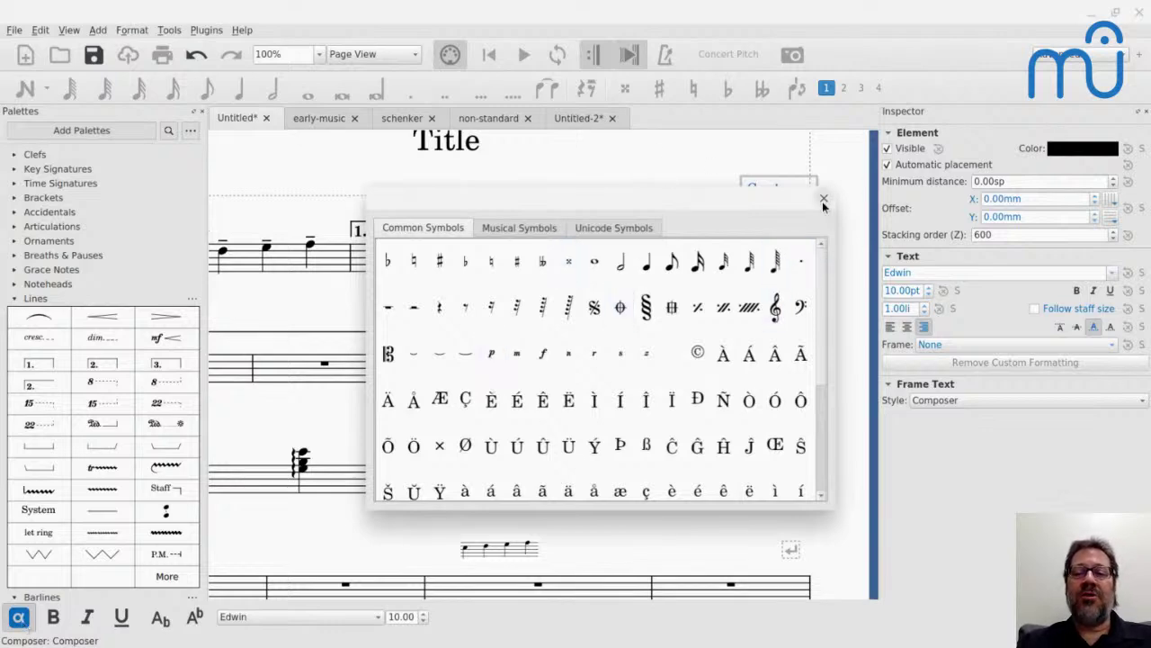
click(823, 199)
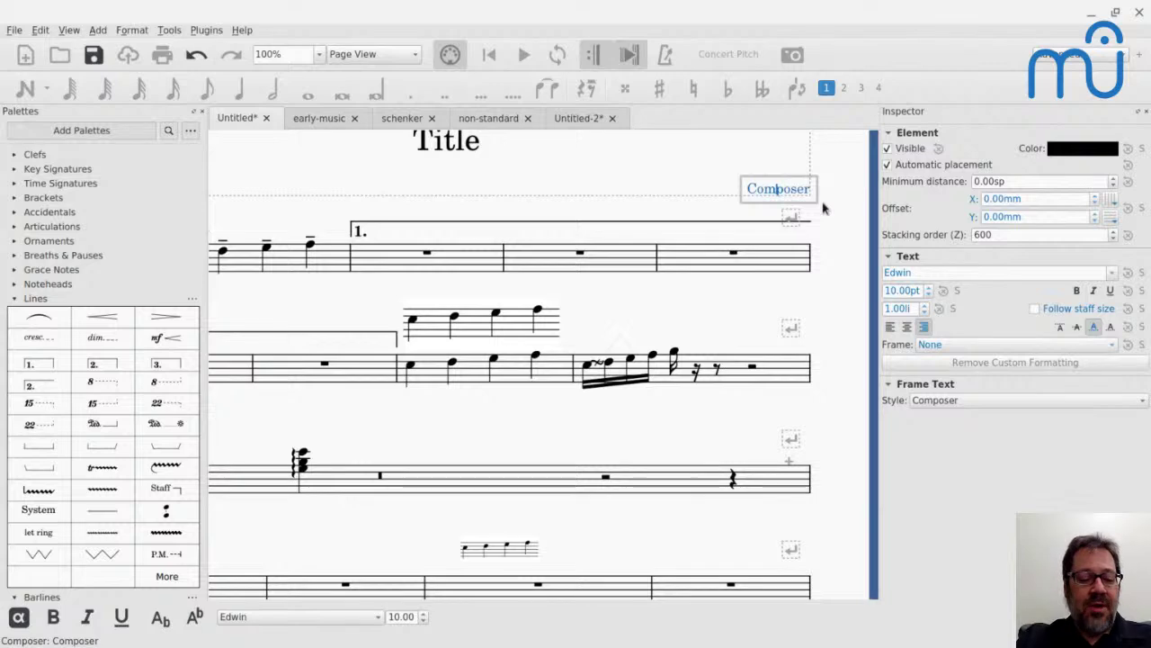
key(F2)
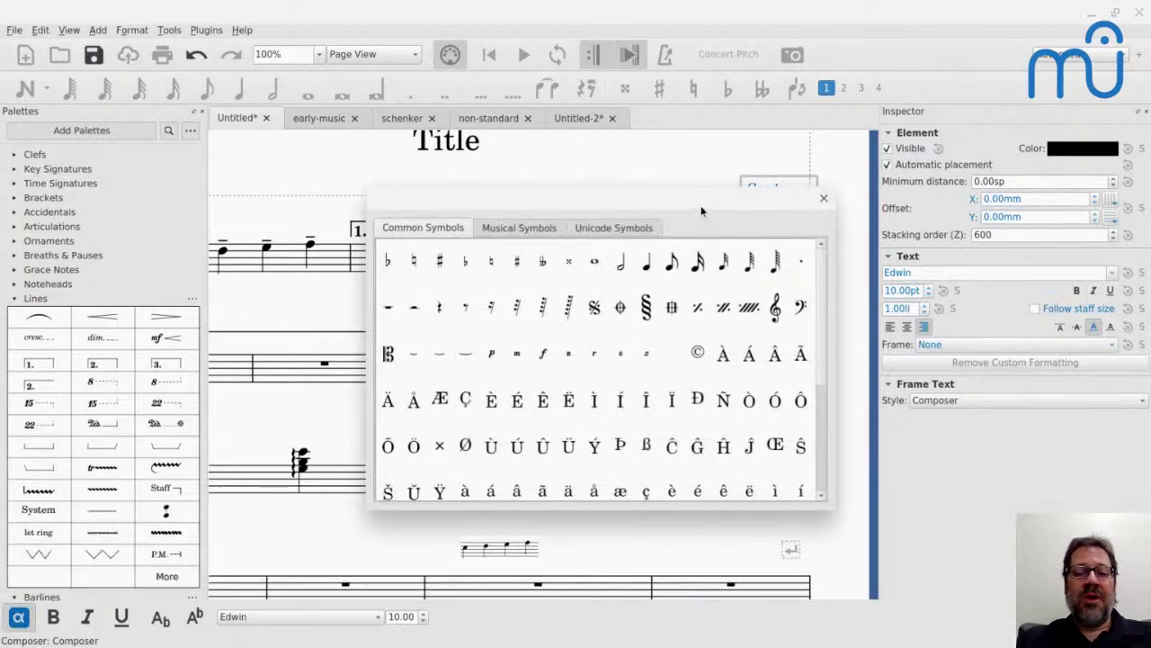
drag(707, 208, 526, 180)
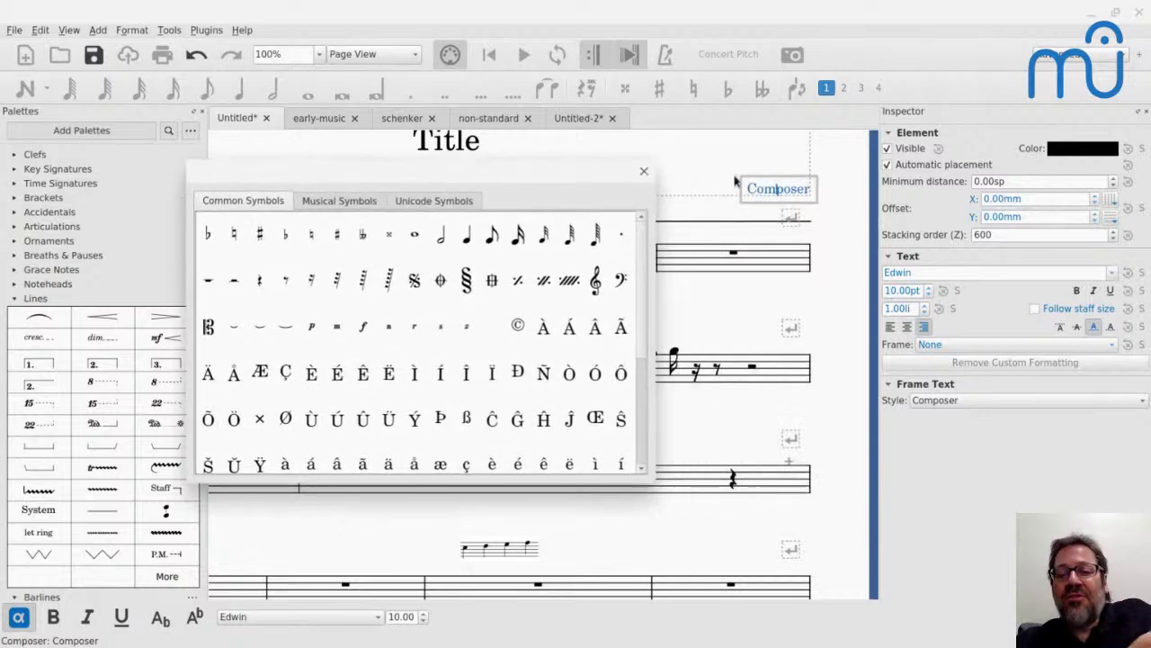
Step: Look through the common symbols, including accented letters, fractions and currency signs, in the special characters palette
scroll(261, 332, down, 4)
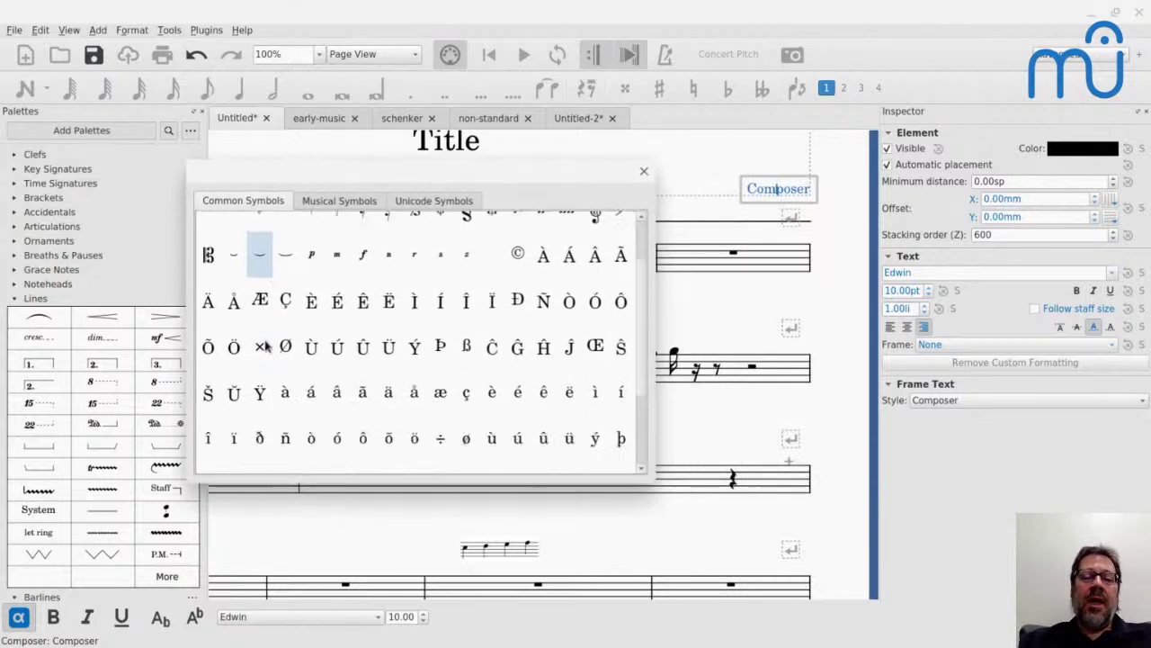
scroll(265, 342, up, 4)
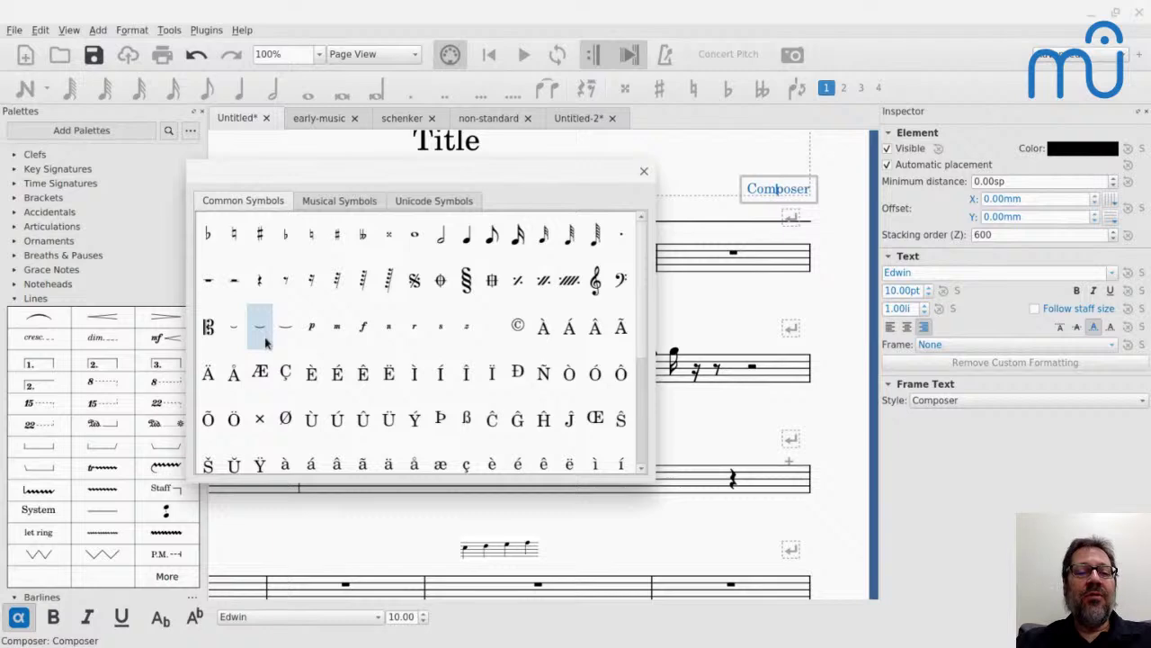
scroll(424, 421, down, 1)
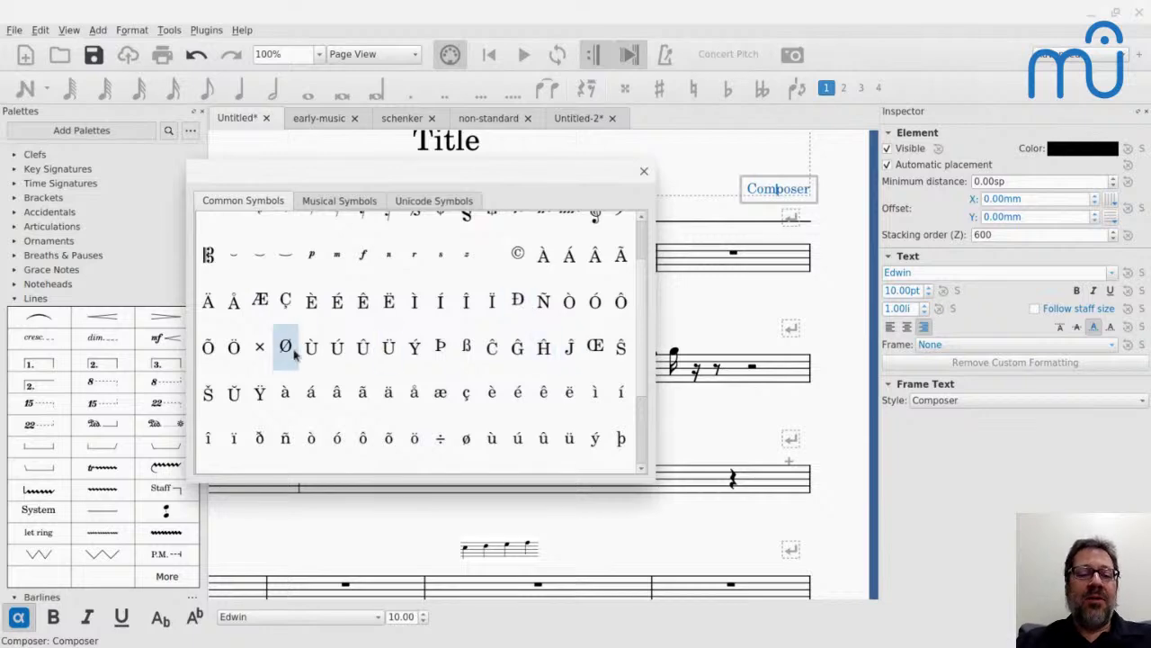
scroll(402, 387, up, 1)
scroll(402, 387, down, 3)
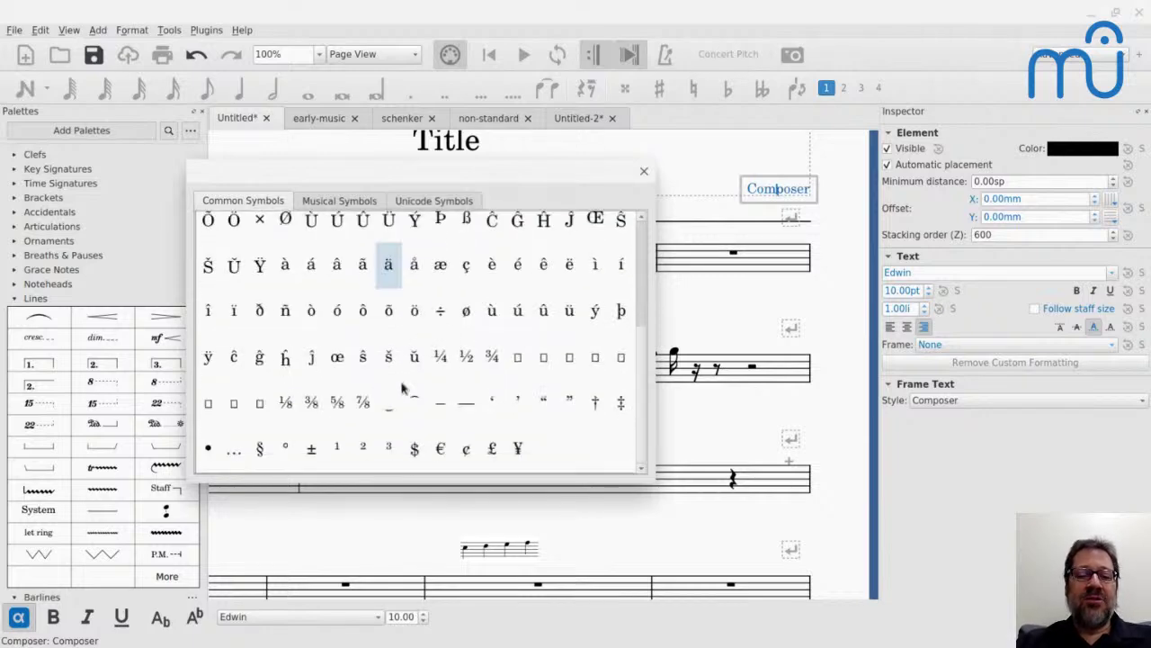
scroll(388, 263, up, 3)
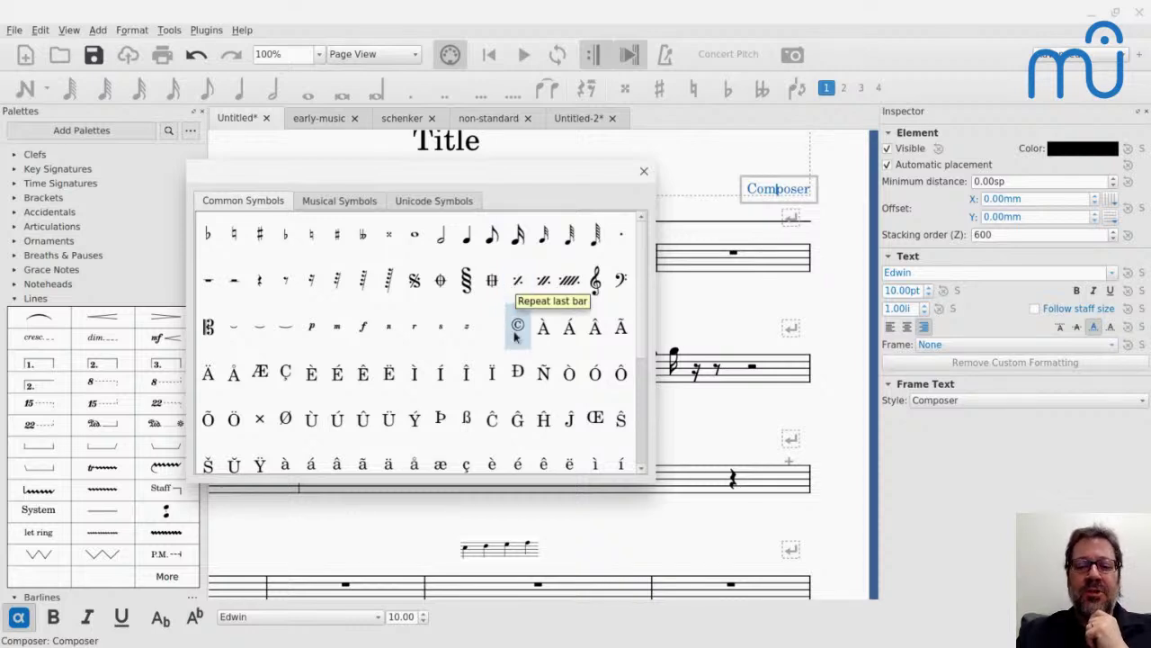
Step: Insert the common symbols À, Ð, Ó and Þ after "Com" in the Composer text
click(544, 329)
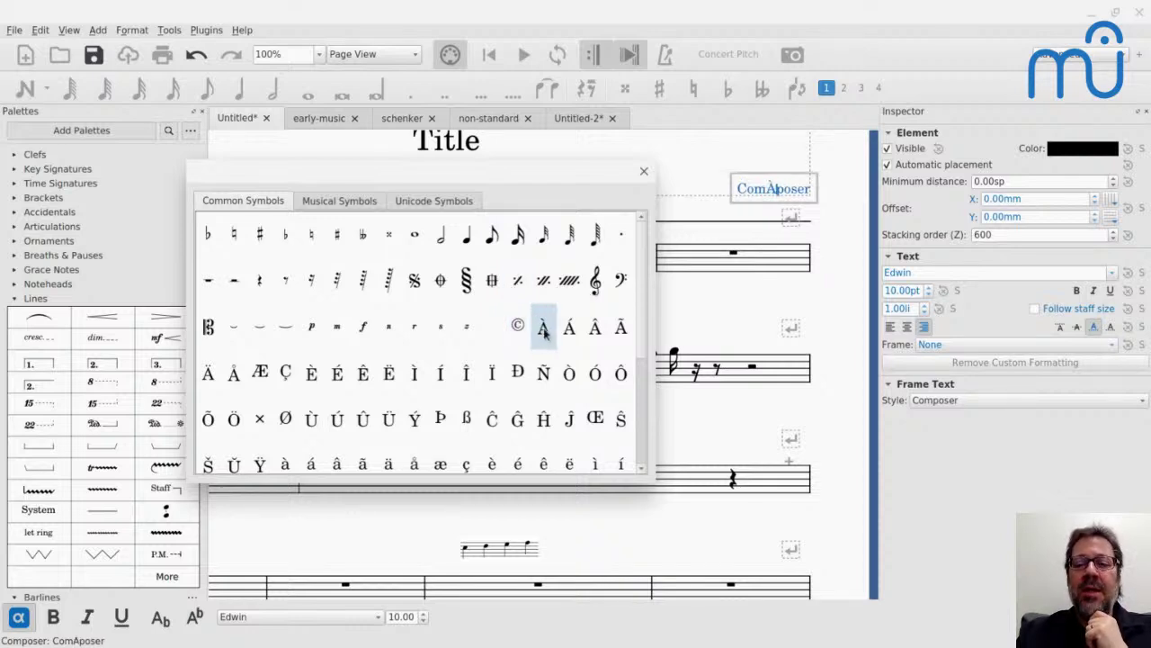
click(517, 373)
click(595, 374)
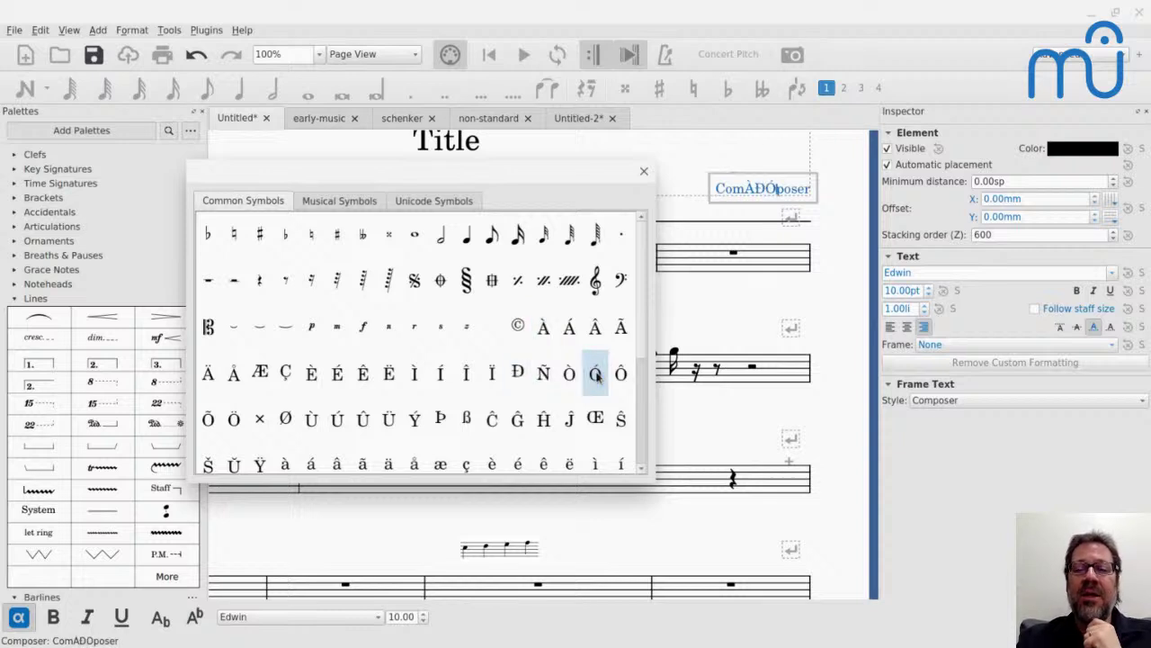
click(441, 419)
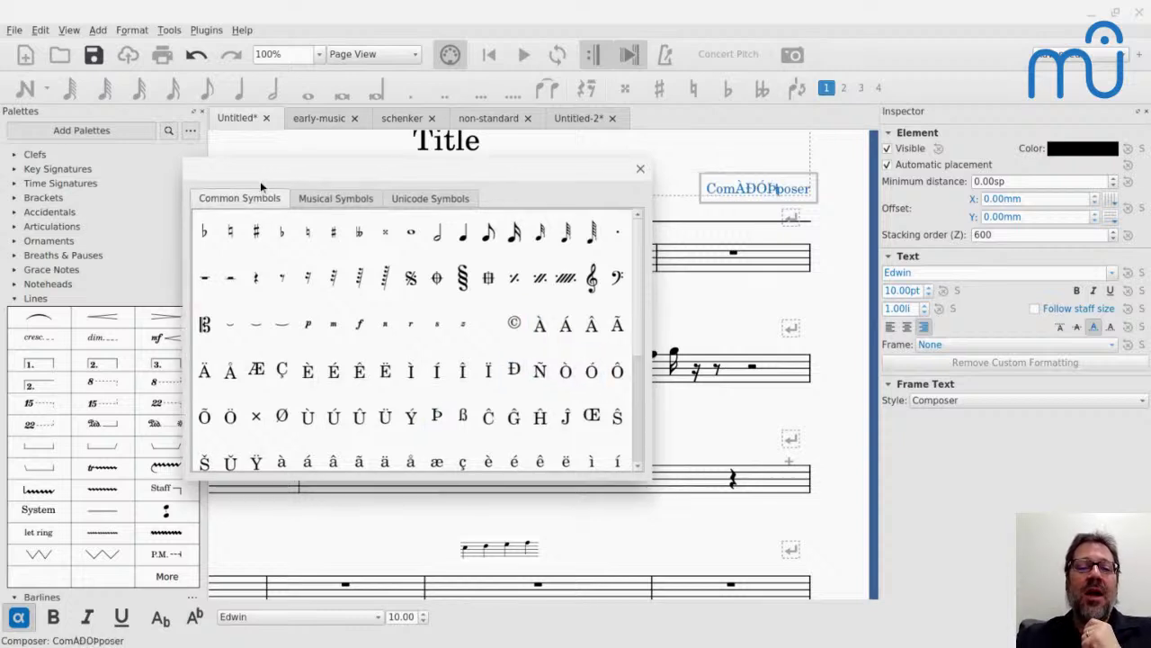
Step: Browse the musical symbol categories and insert the wide hollow note symbol from a Medieval and Renaissance category after Þ in the Composer text
drag(260, 184, 181, 135)
click(228, 159)
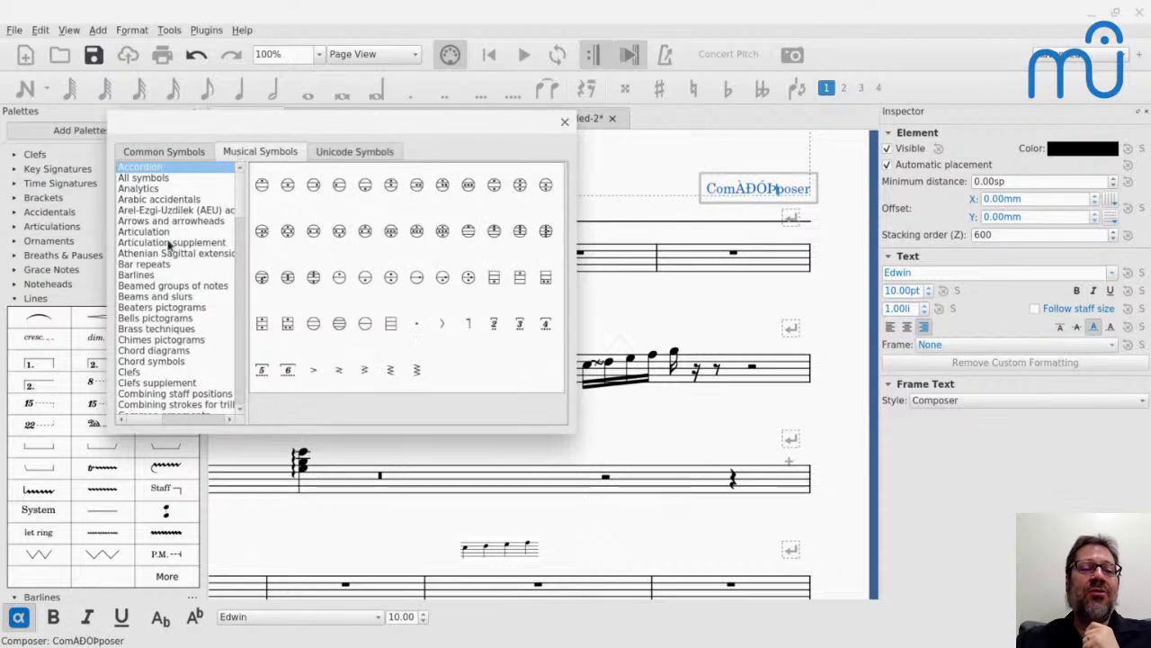
scroll(150, 270, down, 4)
scroll(151, 270, down, 5)
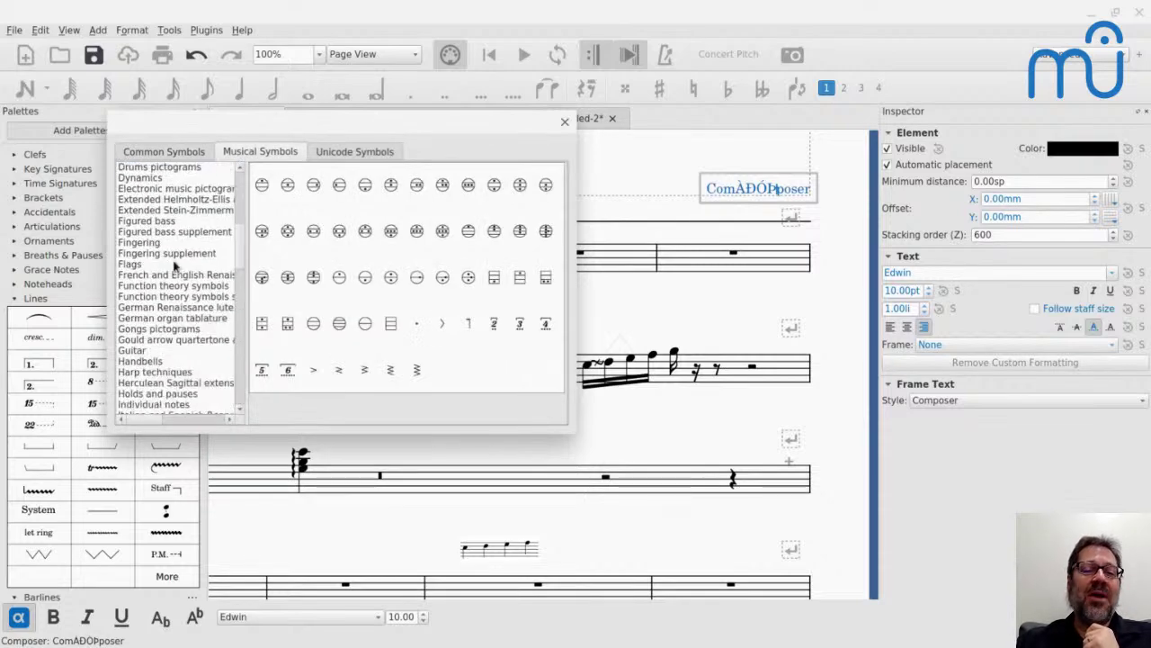
scroll(164, 281, down, 8)
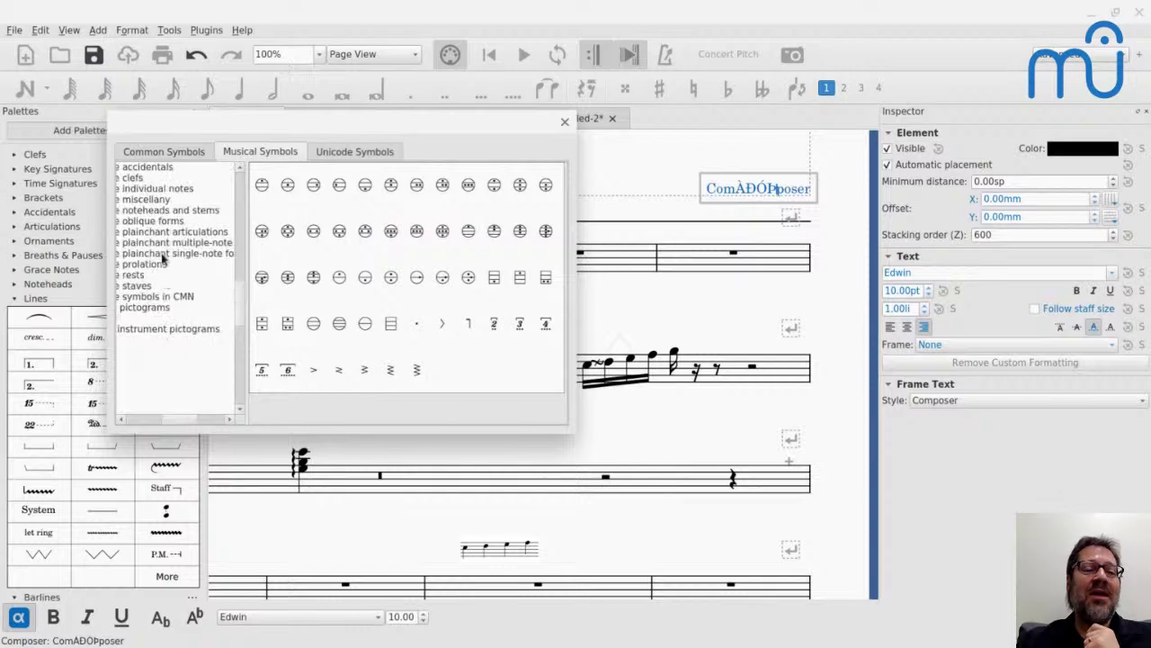
scroll(162, 259, up, 3)
click(163, 253)
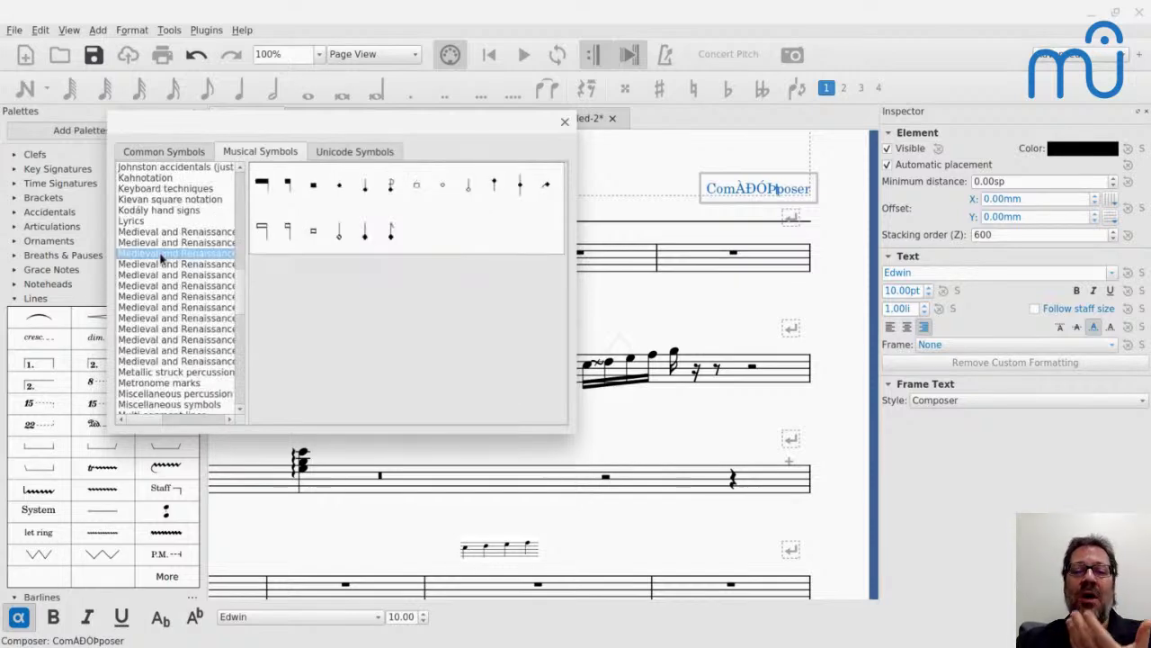
click(160, 276)
click(155, 265)
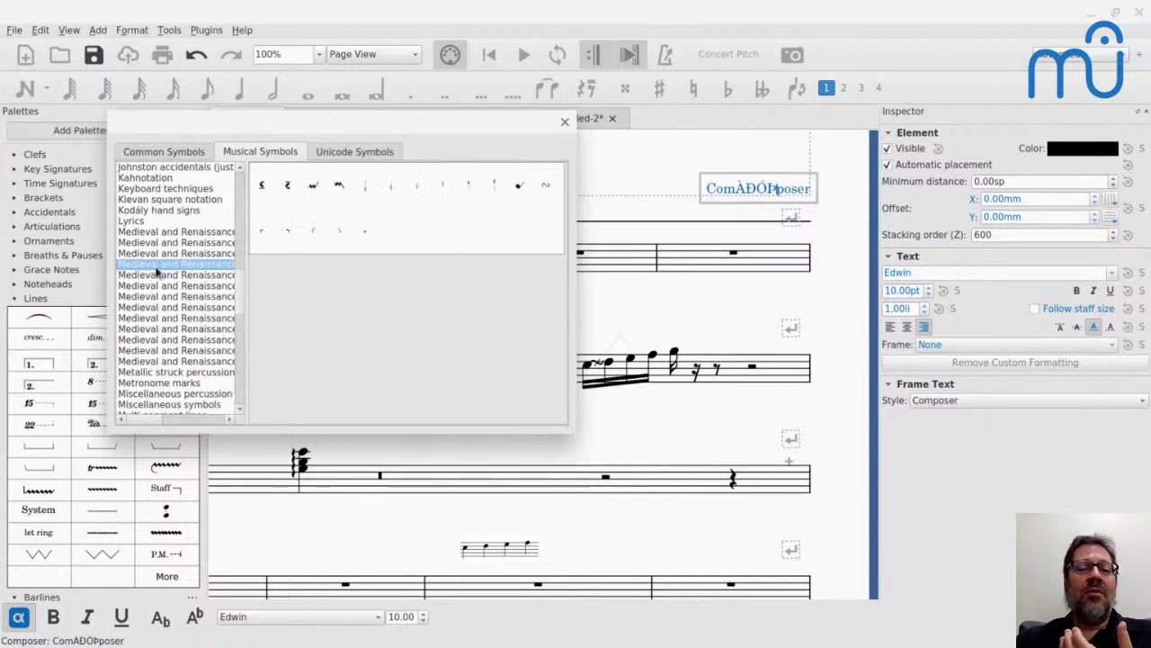
click(155, 254)
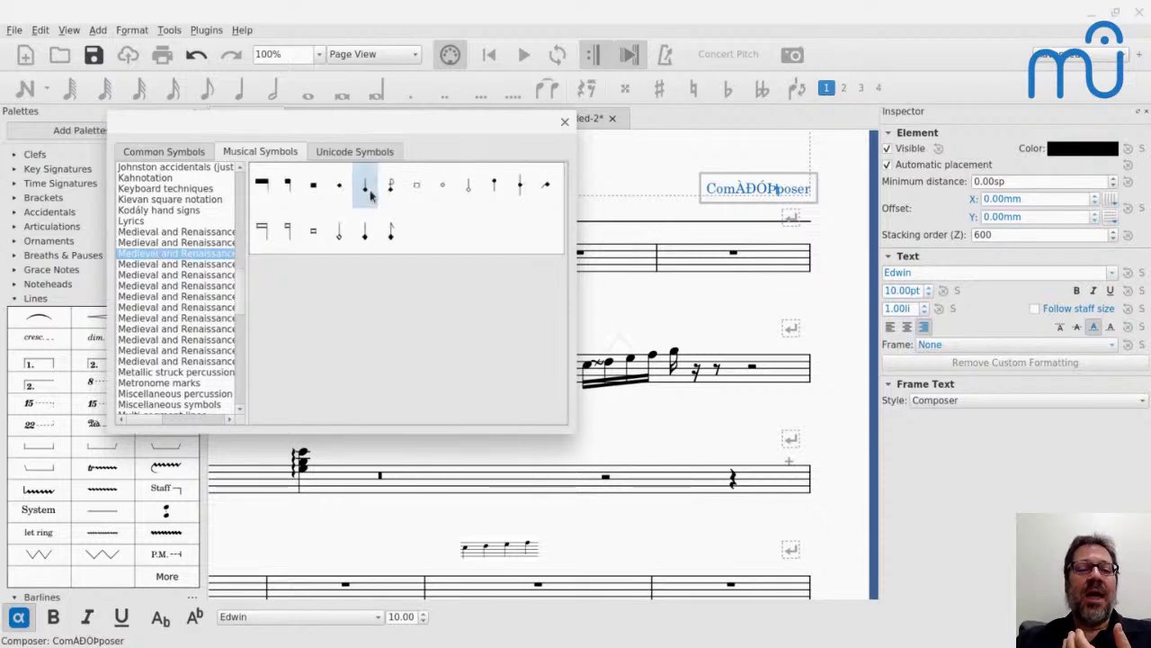
click(270, 232)
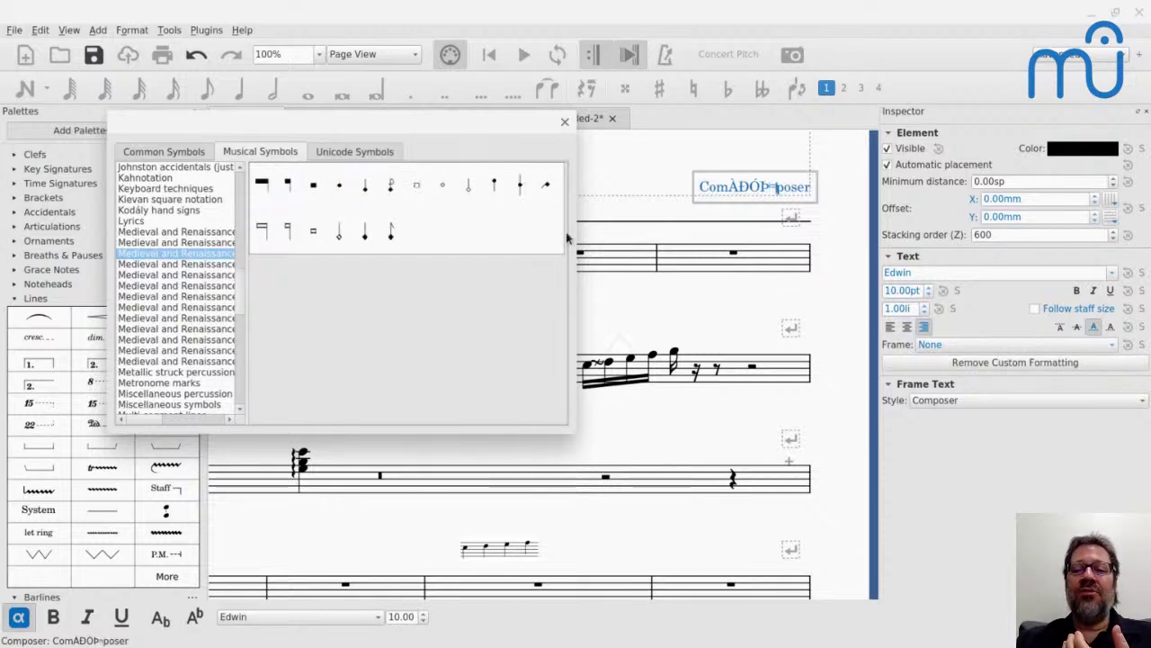
key(Escape)
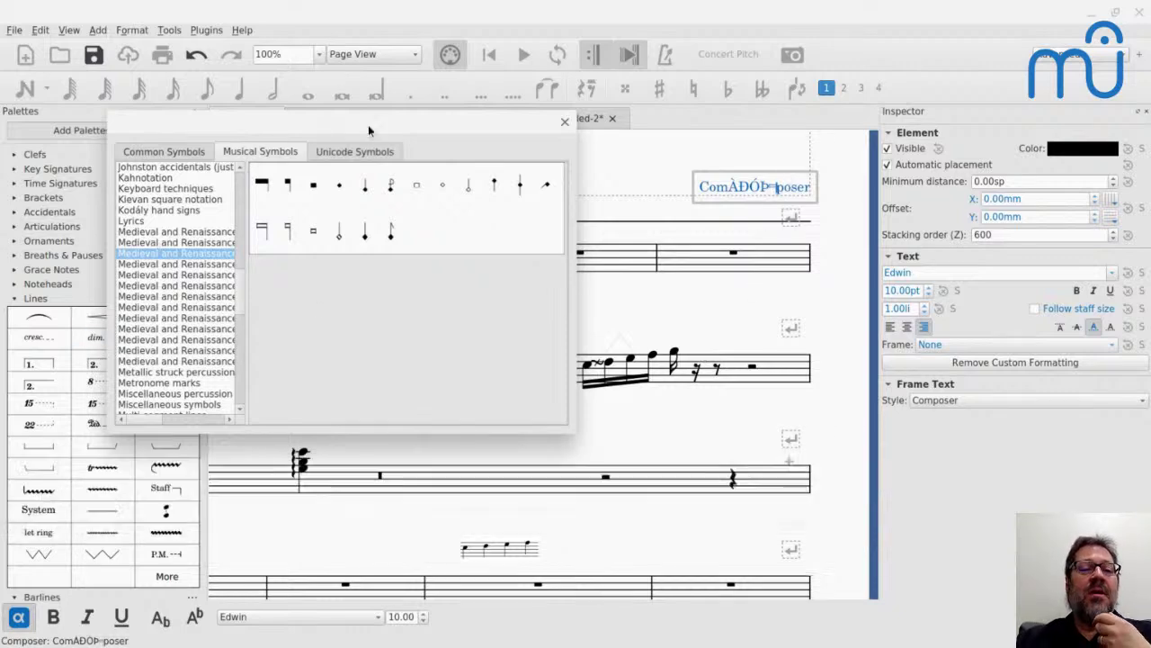
Step: Look through the musical symbol categories and the Armenian, Bamum and Basic Latin Unicode sets, and close the palette and the text editing
scroll(149, 241, up, 15)
scroll(148, 241, down, 15)
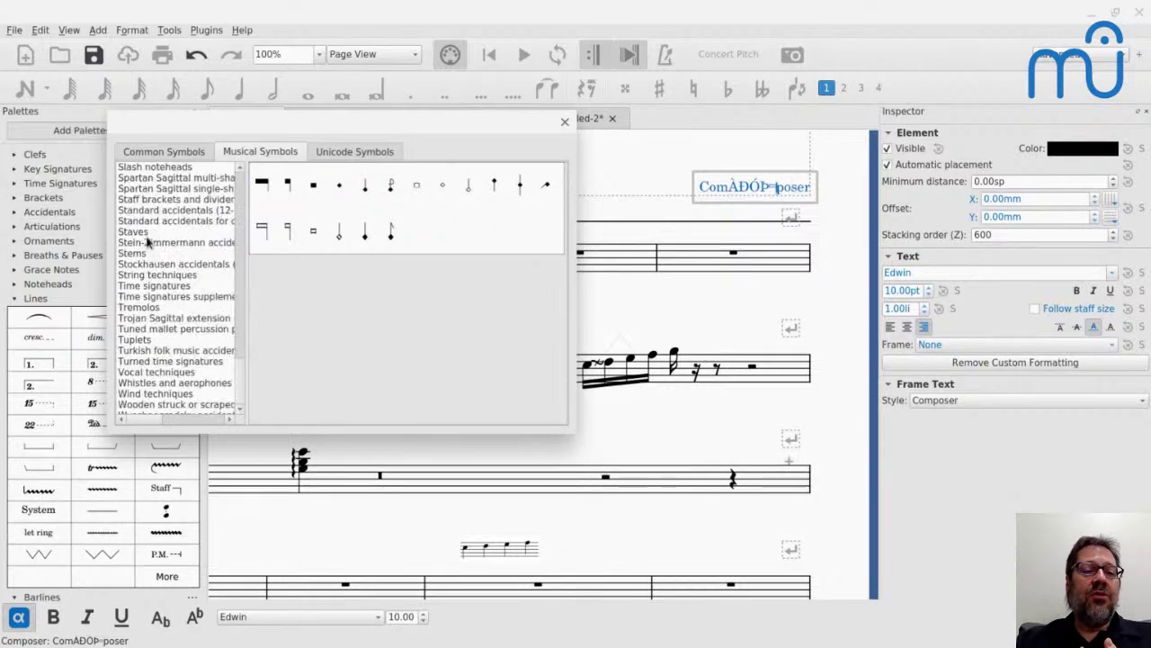
click(347, 152)
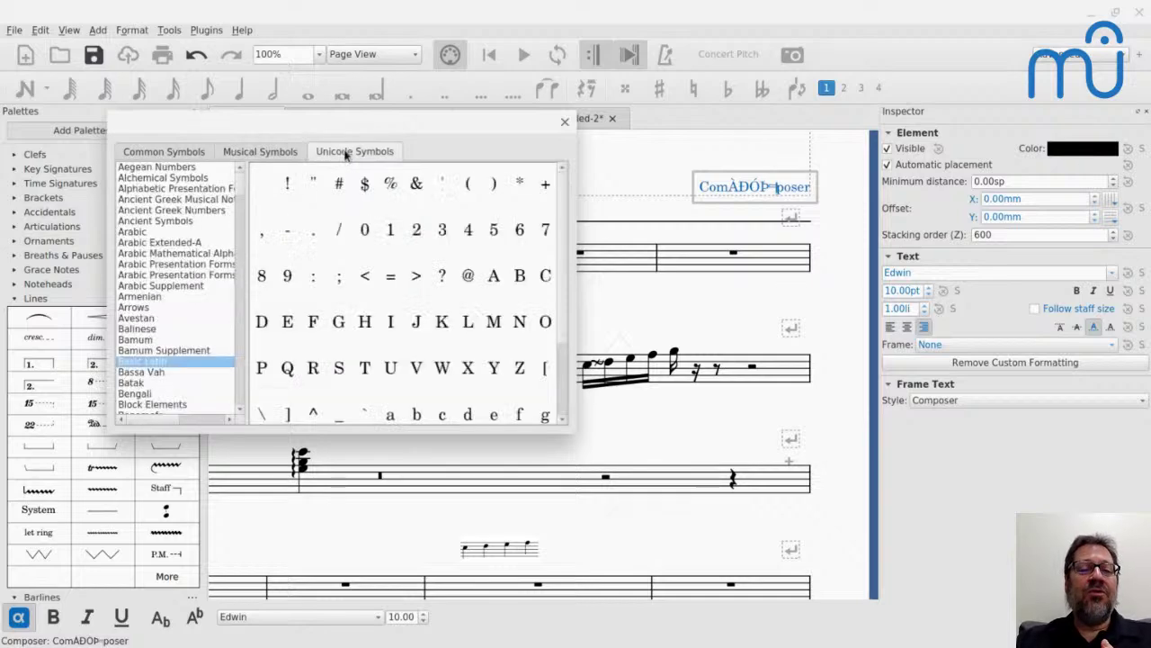
scroll(355, 279, down, 1)
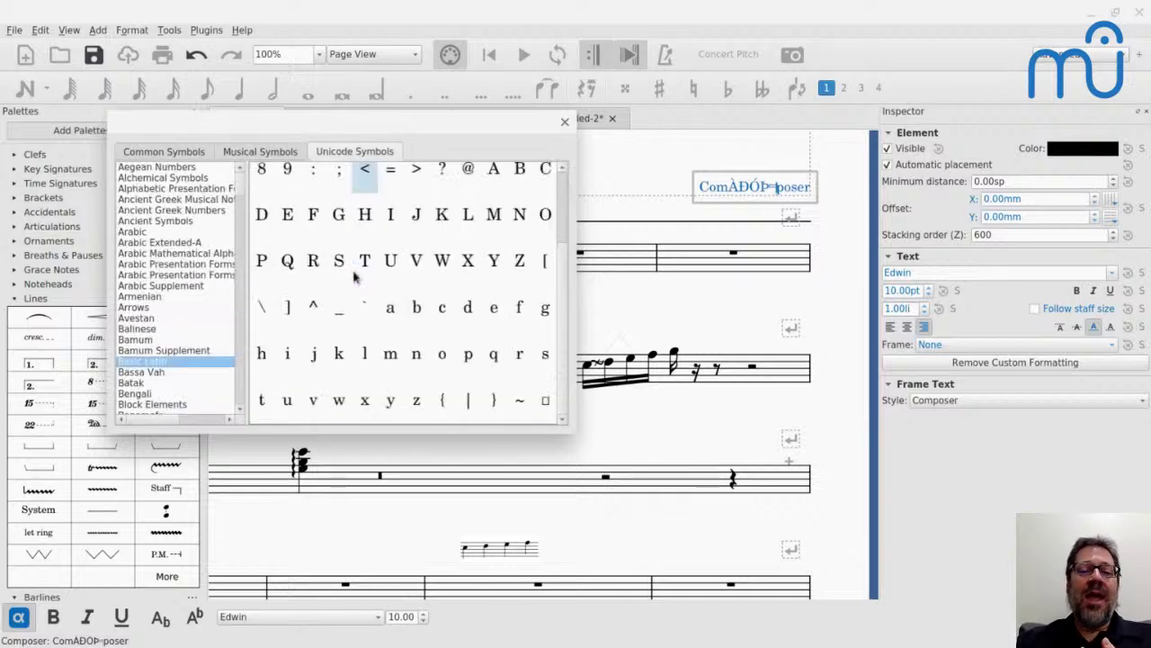
click(153, 300)
click(155, 340)
click(162, 361)
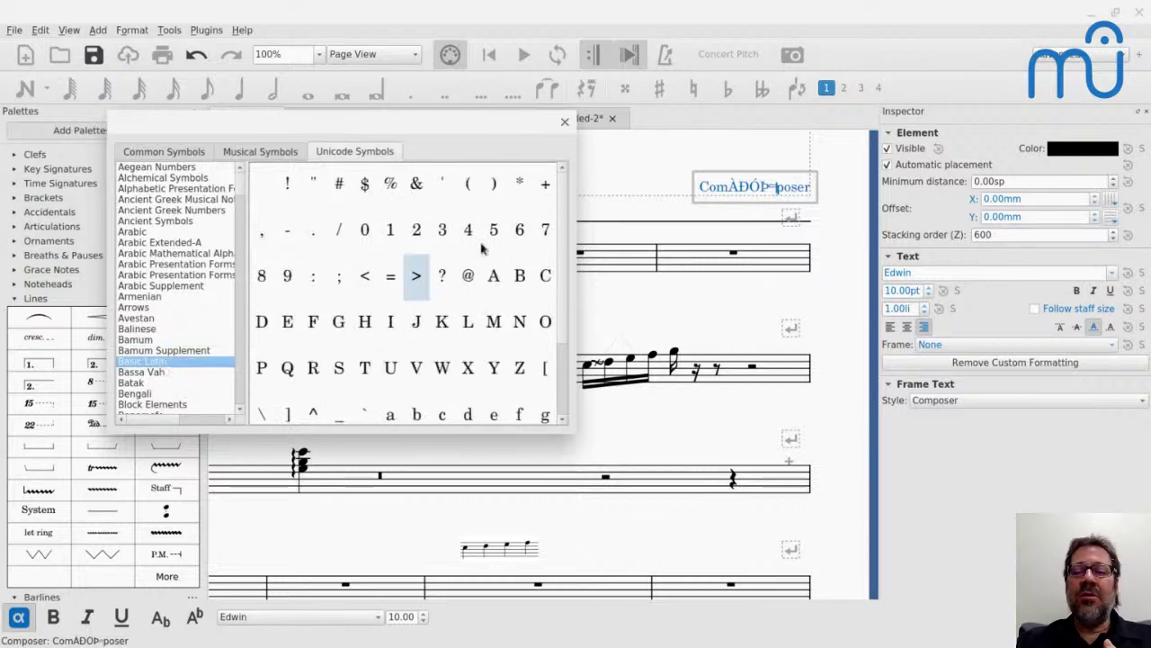
click(621, 213)
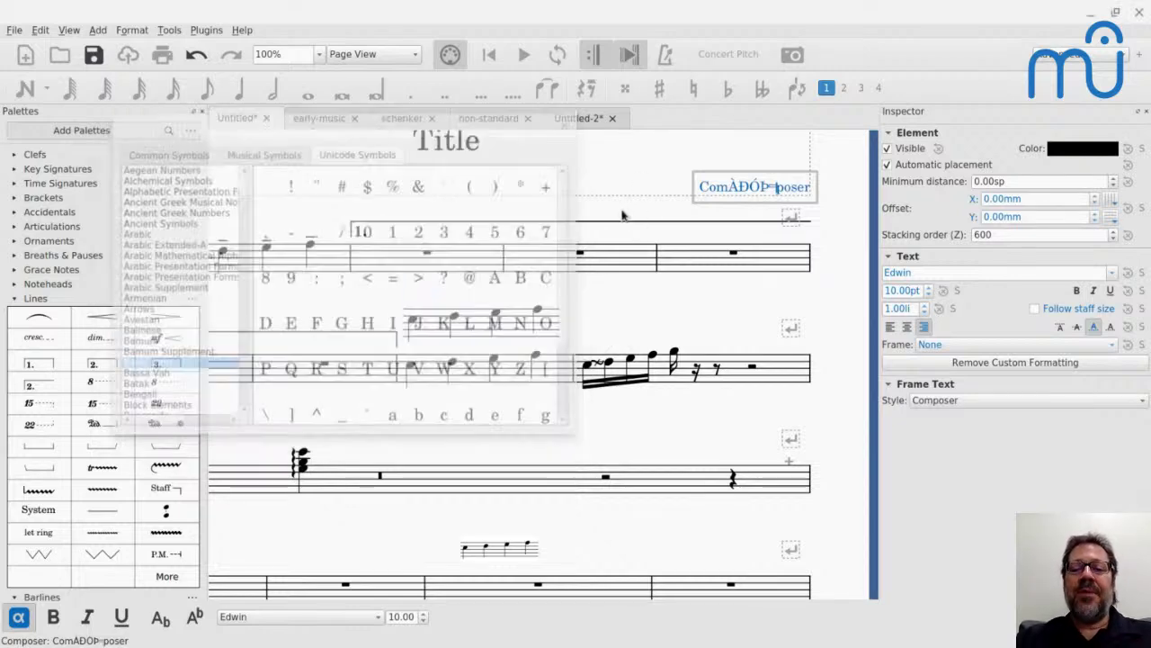
click(755, 197)
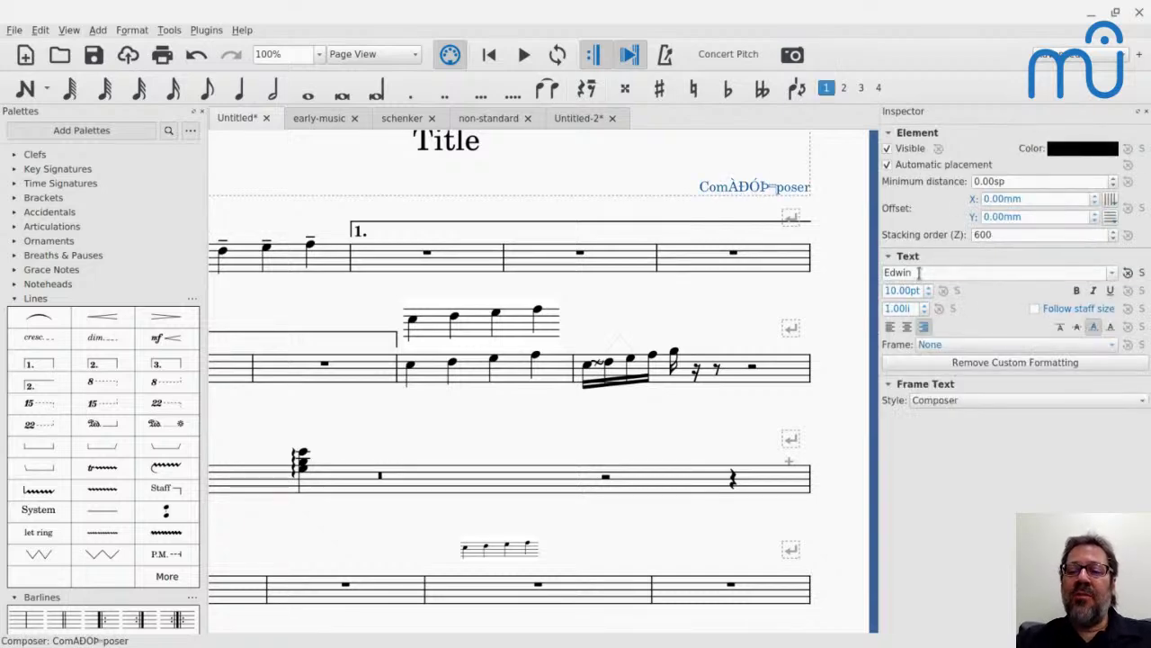
key(ctrl+a)
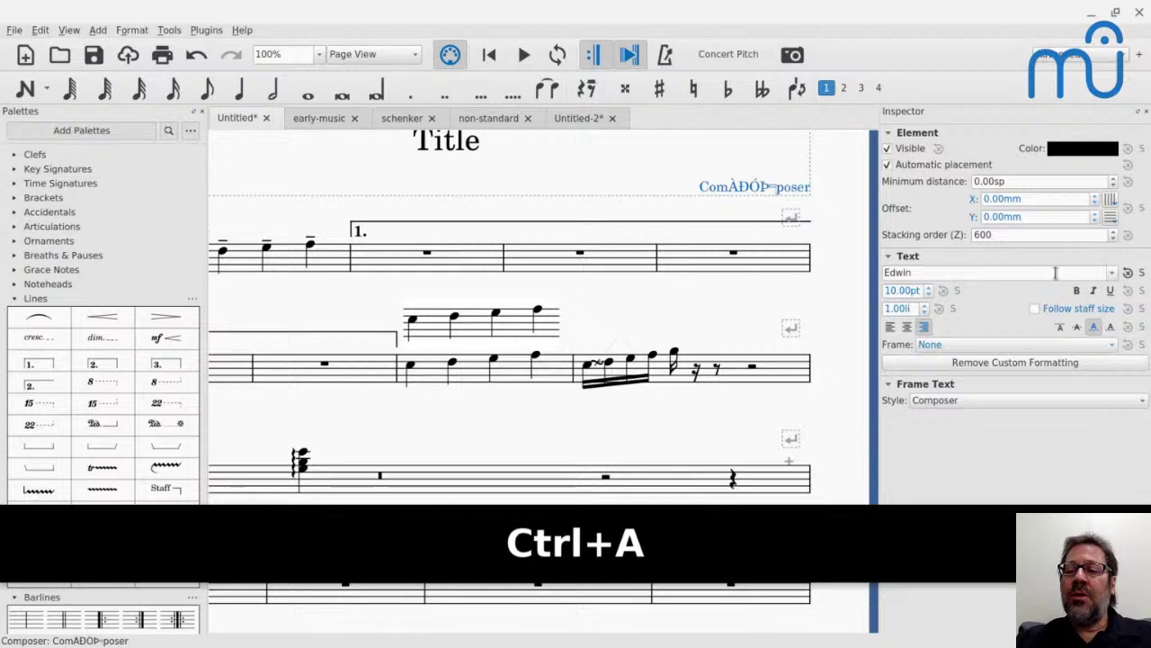
key(Escape)
key(Escape)
key(Escape)
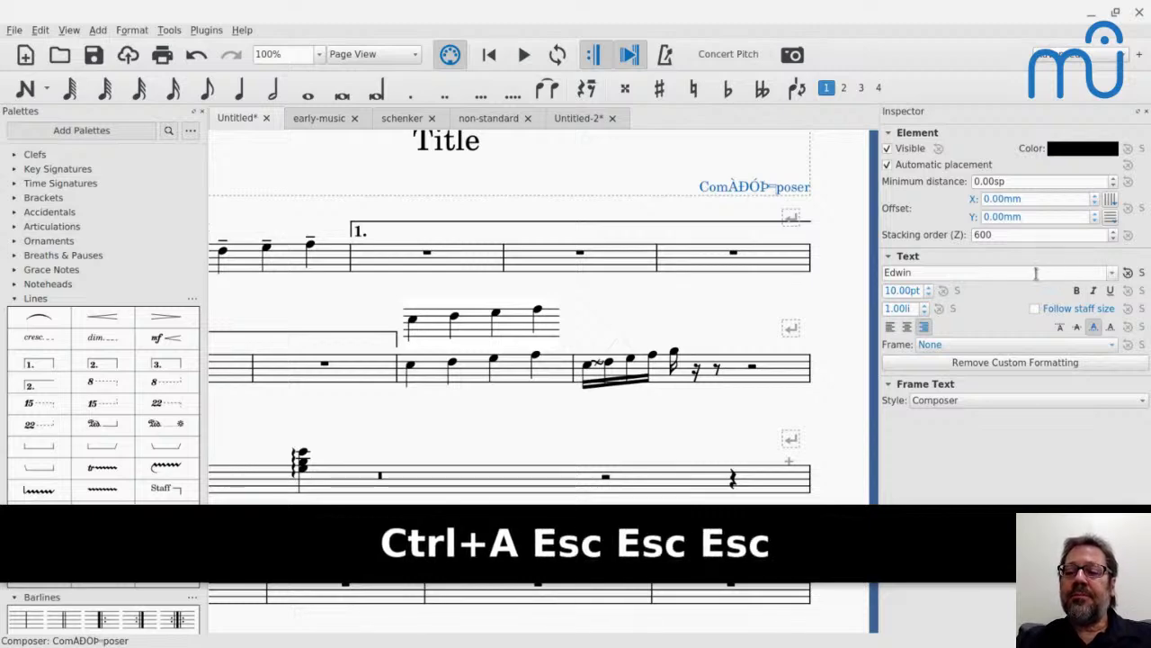
double_click(907, 275)
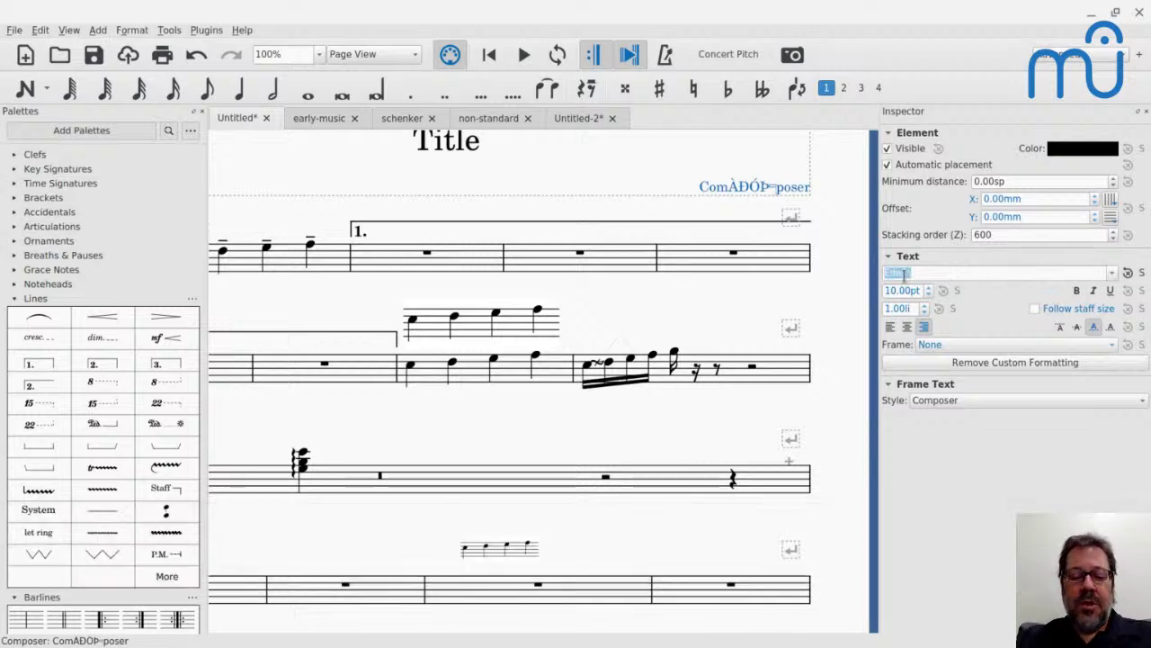
key(e)
key(e)
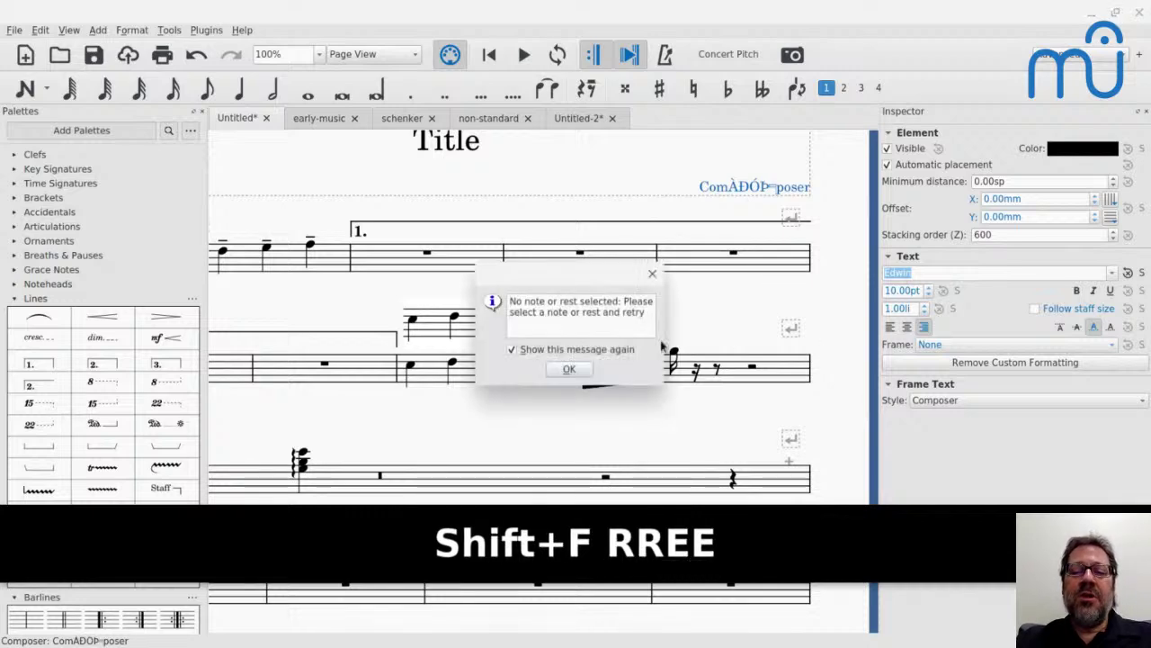
click(652, 273)
key(Escape)
key(Escape)
key(Escape)
key(Escape)
key(Escape)
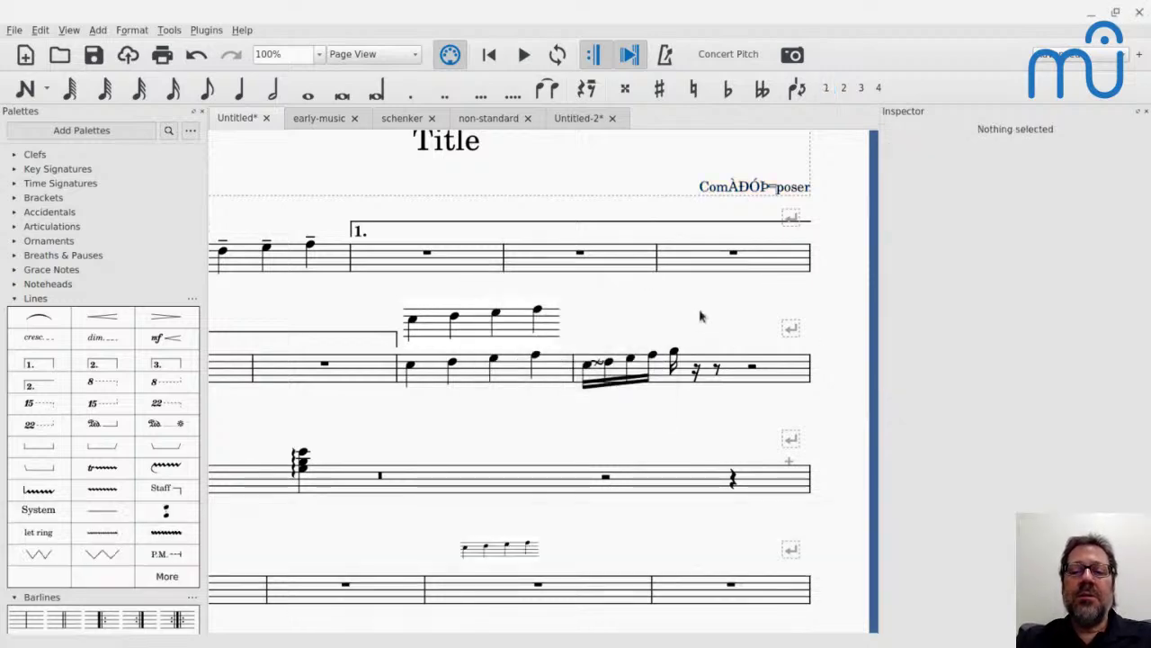
Step: Set the font of the Composer text to FreeSerif
click(770, 191)
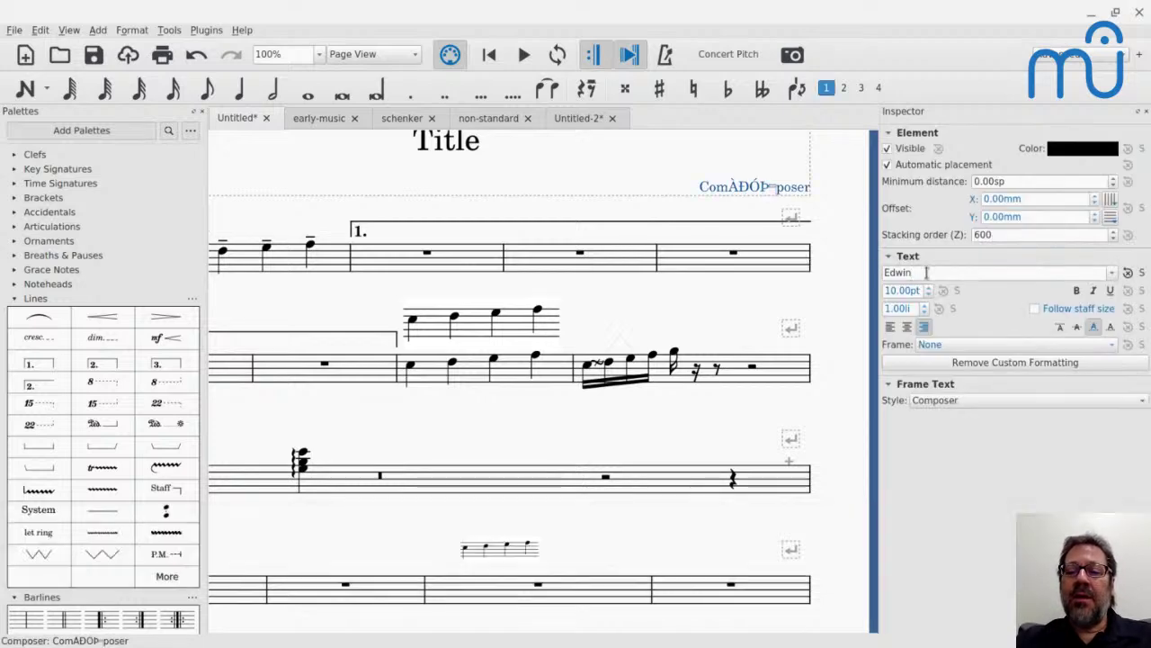
click(927, 272)
key(ctrl+a)
text(Free)
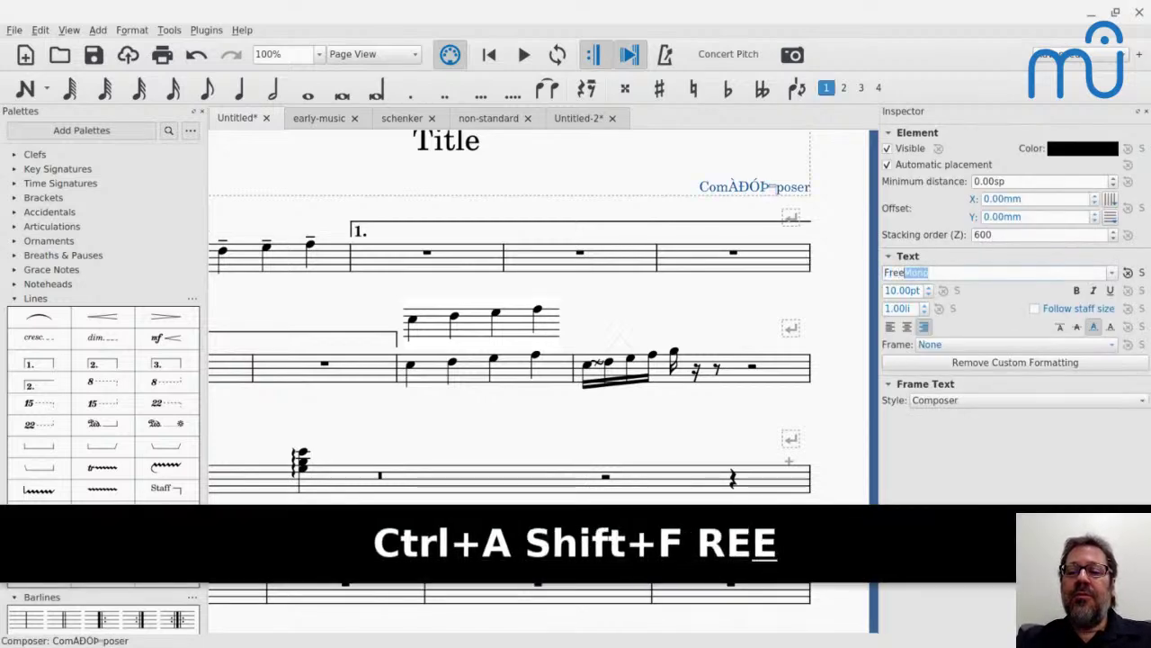
text(Ser)
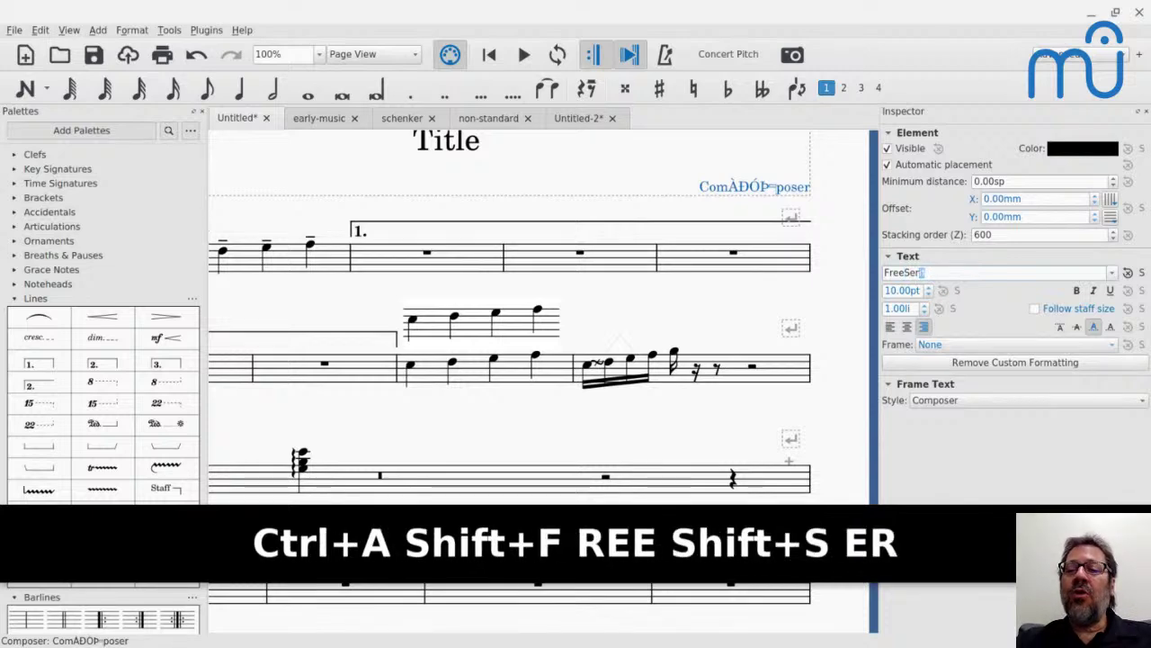
key(Return)
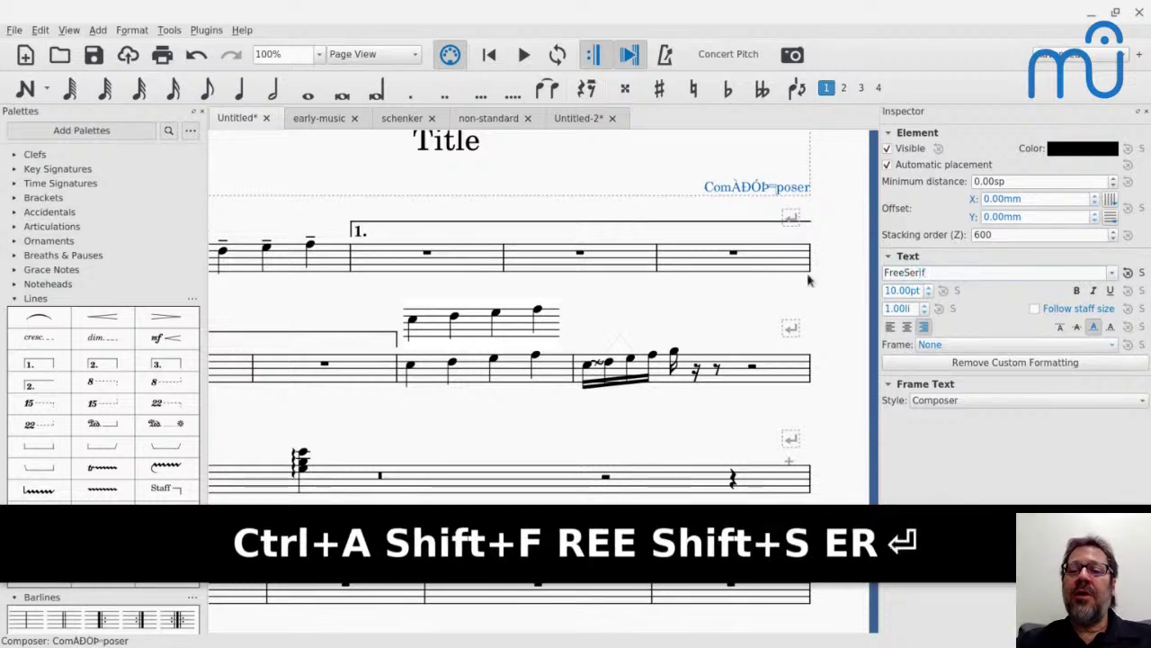
Step: Edit the Composer text again, reopen its special characters palette and look through an Arabic Presentation Forms Unicode set
double_click(761, 195)
key(F2)
key(F2)
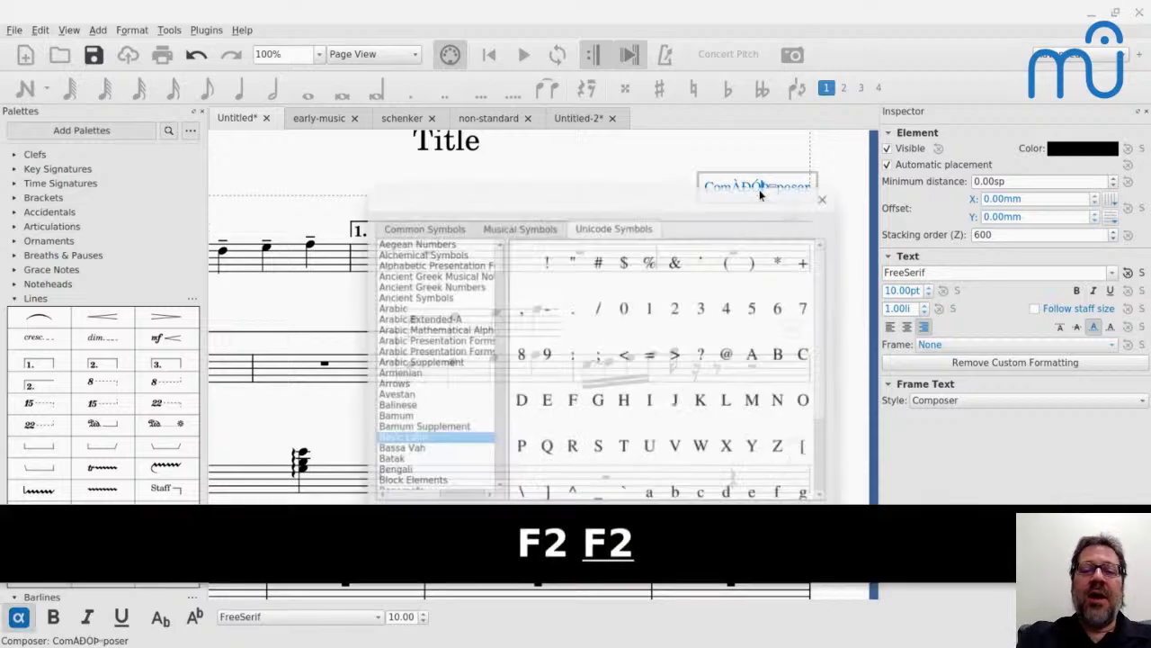
click(439, 351)
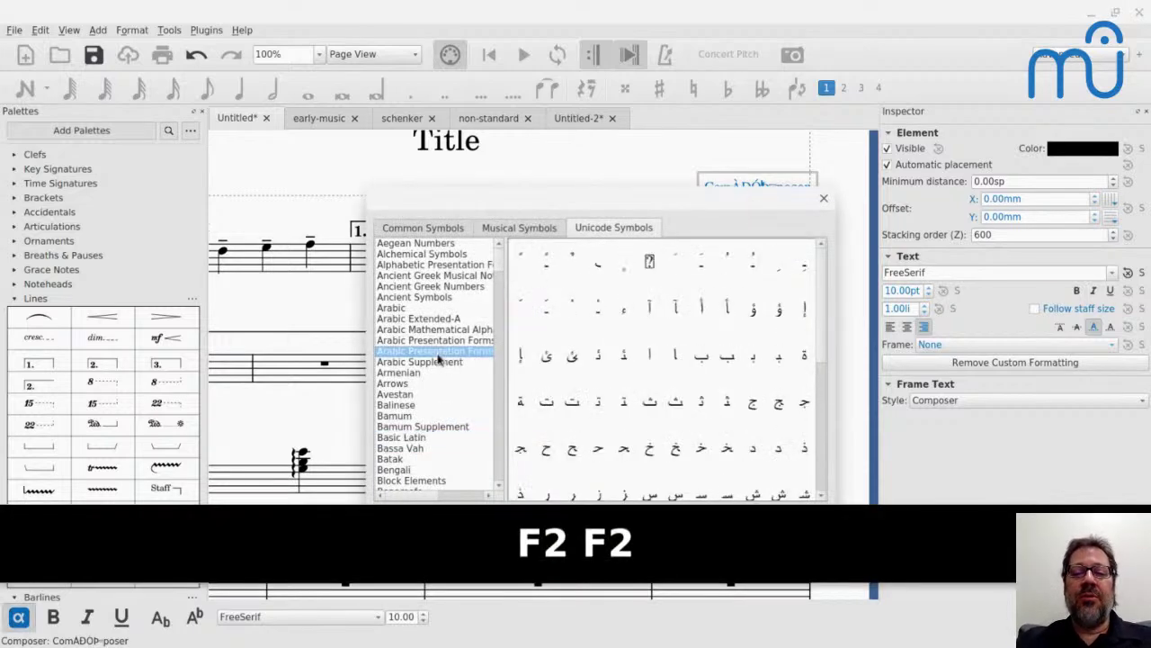
scroll(439, 358, down, 4)
scroll(438, 359, up, 2)
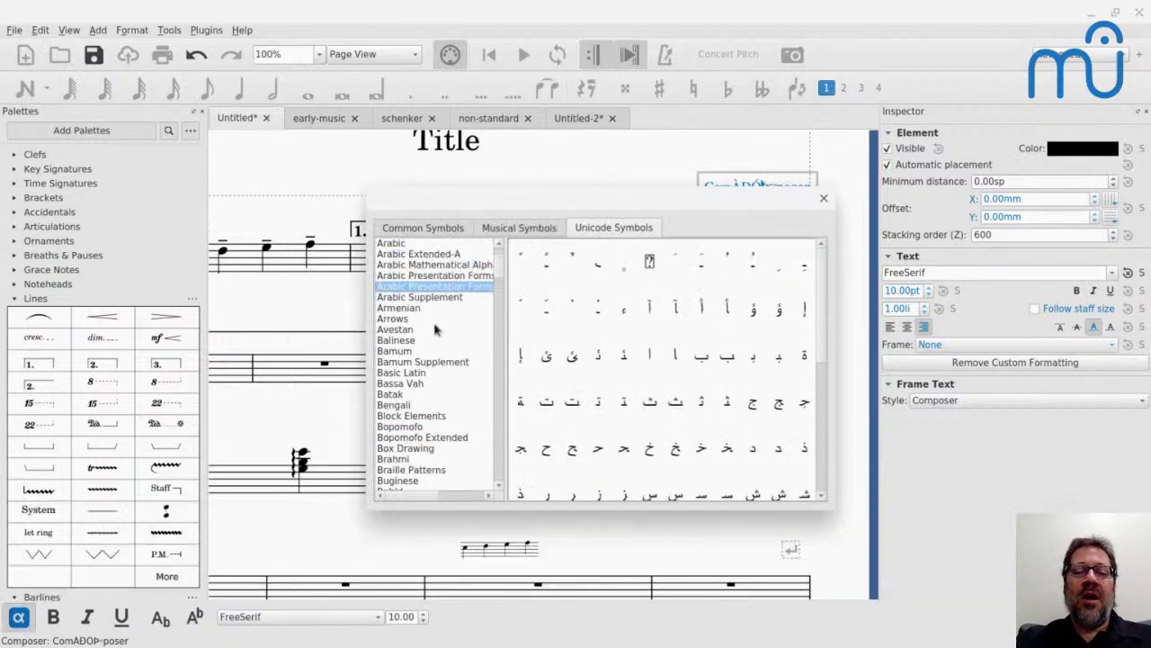
scroll(649, 373, down, 4)
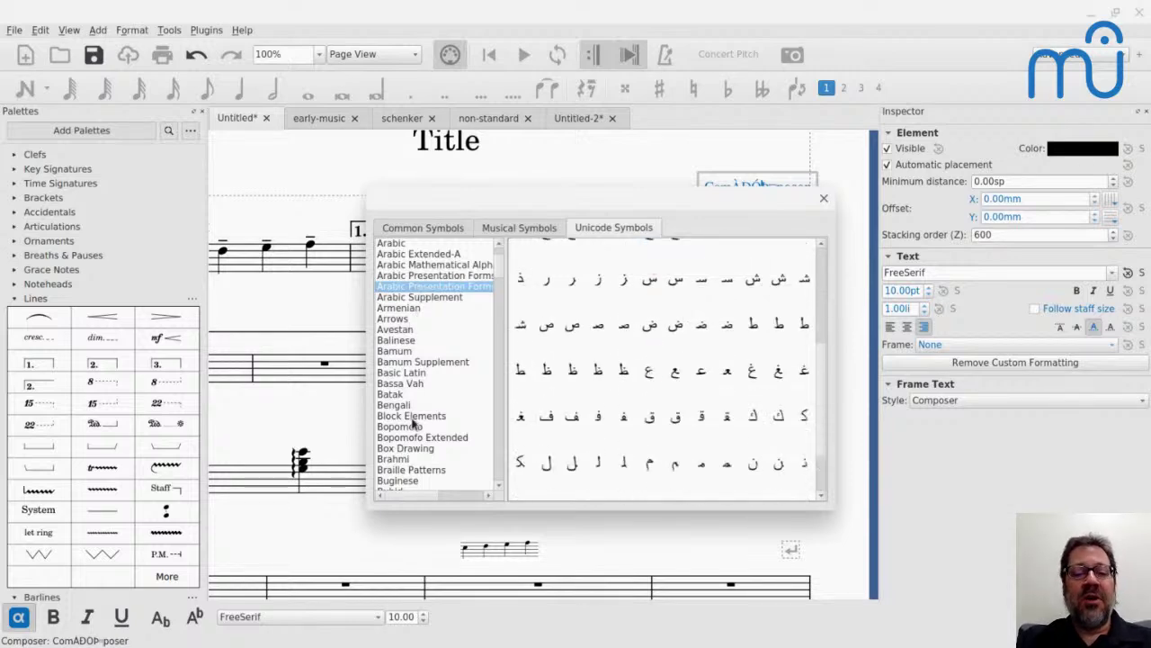
Step: Check FreeSerif's characters in the Combining Diacritical Marks, Counting Rod Numerals, Cuneiform Numbers, Ethiopic Extended-A and Hangul Jamo Extended-A sets
scroll(416, 423, down, 9)
click(409, 384)
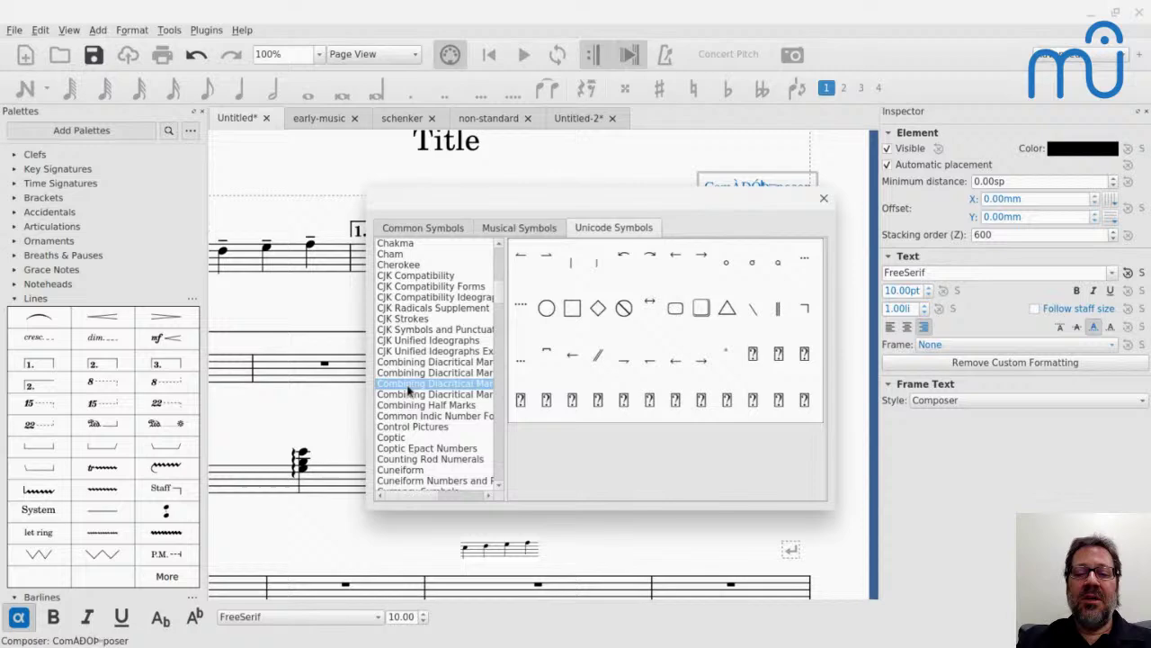
click(432, 460)
click(414, 481)
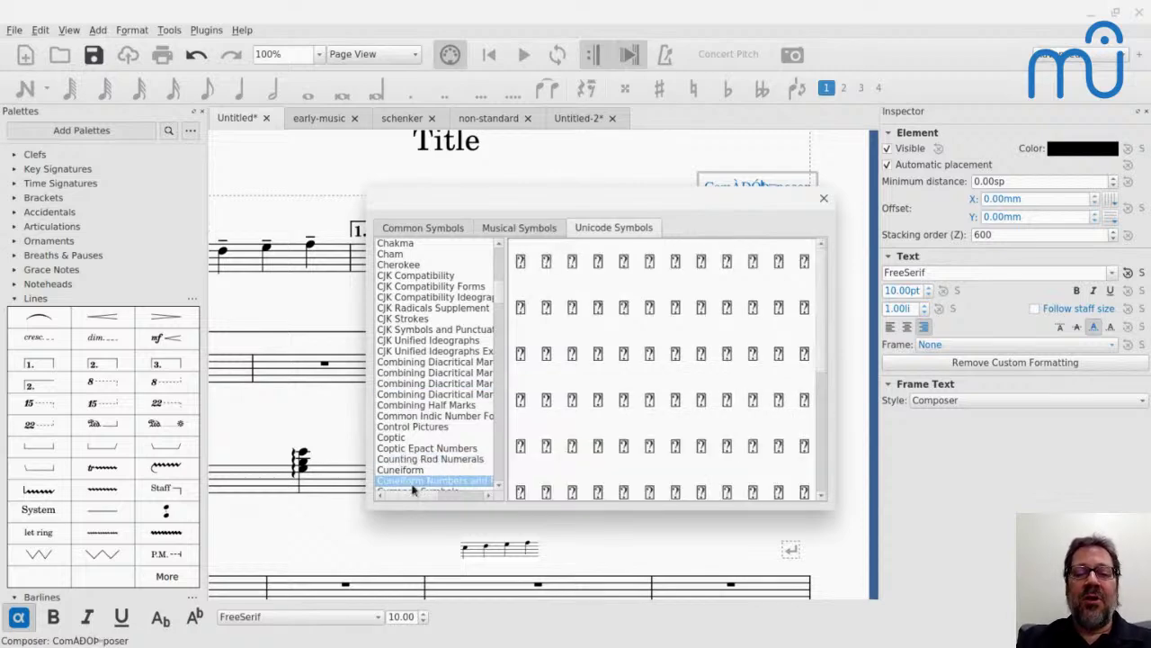
scroll(416, 476, down, 9)
click(413, 427)
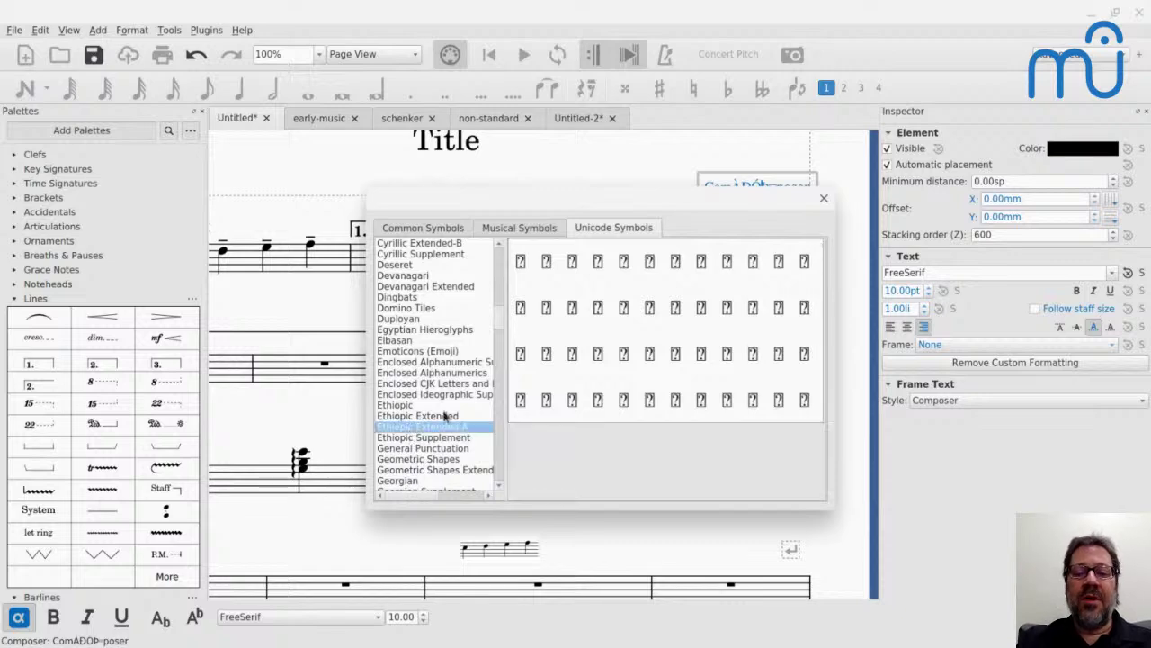
scroll(406, 454, down, 6)
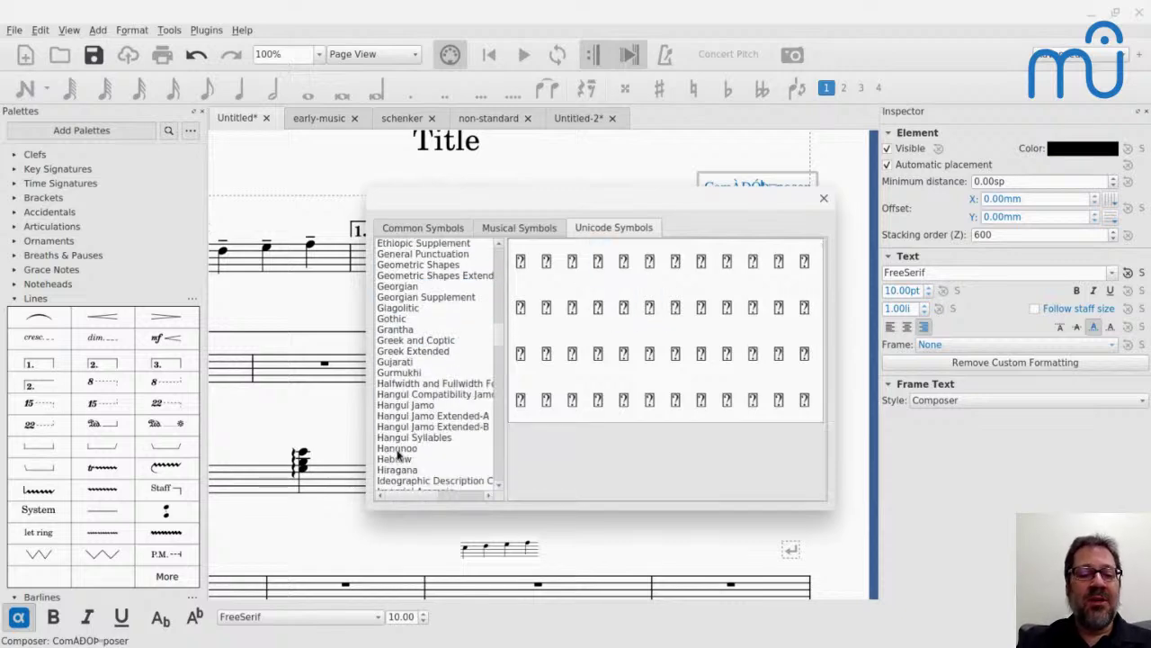
click(400, 418)
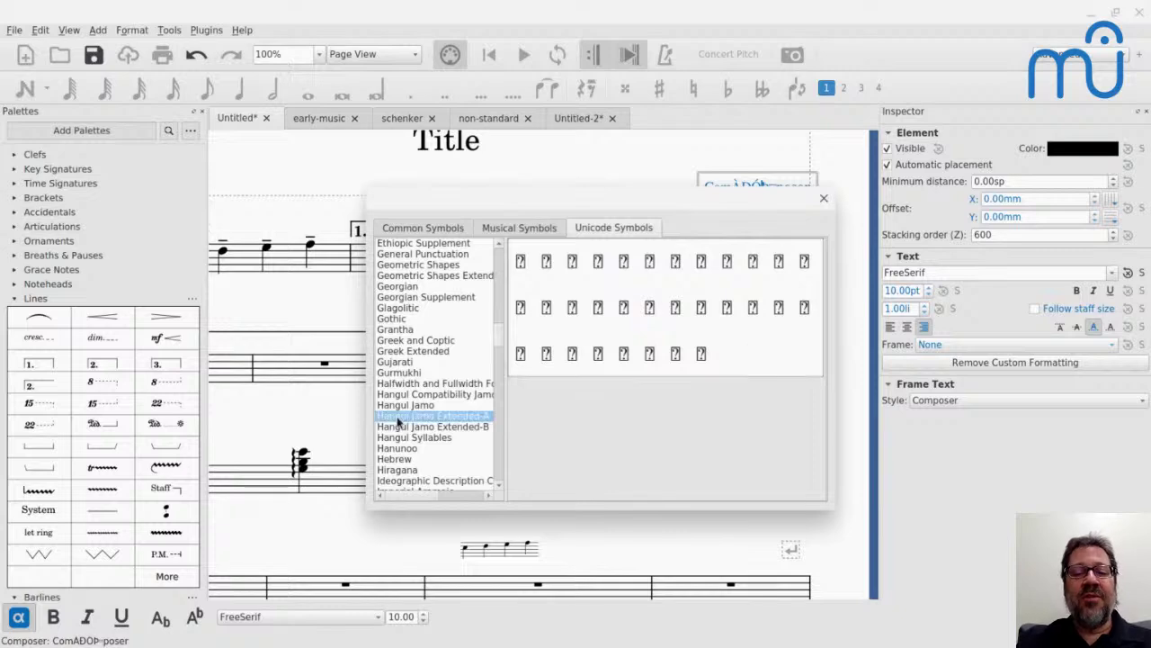
Step: Check FreeSerif's characters in the Imperial Aramaic, Inscriptional Parthian and IPA Extensions Unicode sets
scroll(412, 454, down, 2)
click(406, 428)
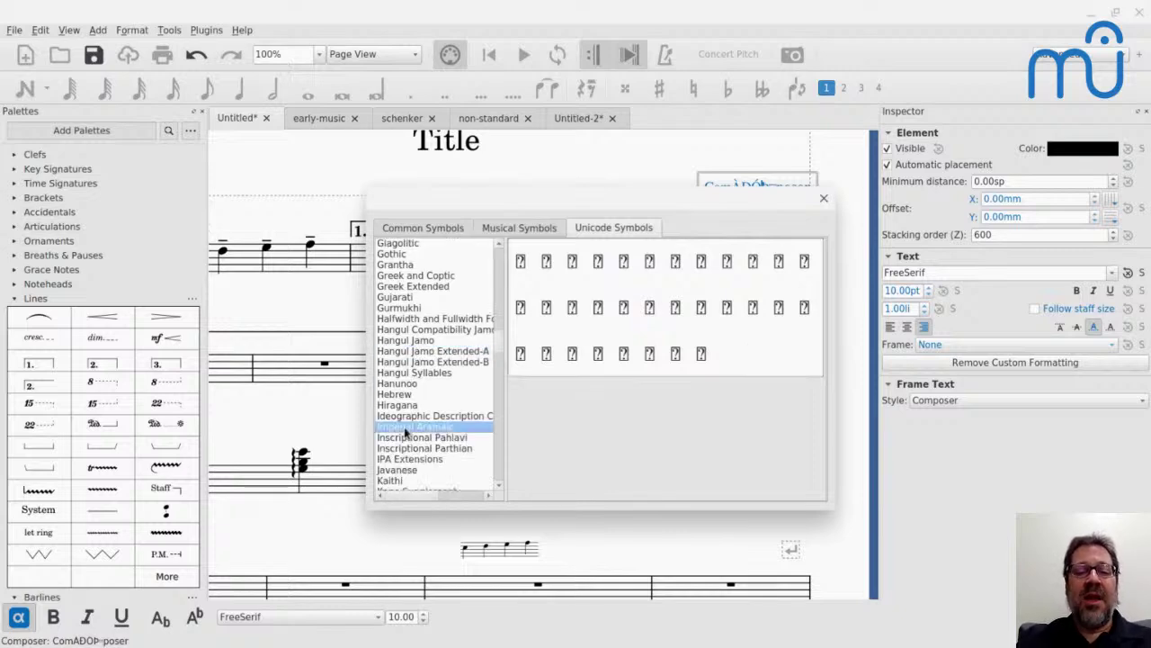
click(407, 448)
scroll(408, 448, down, 1)
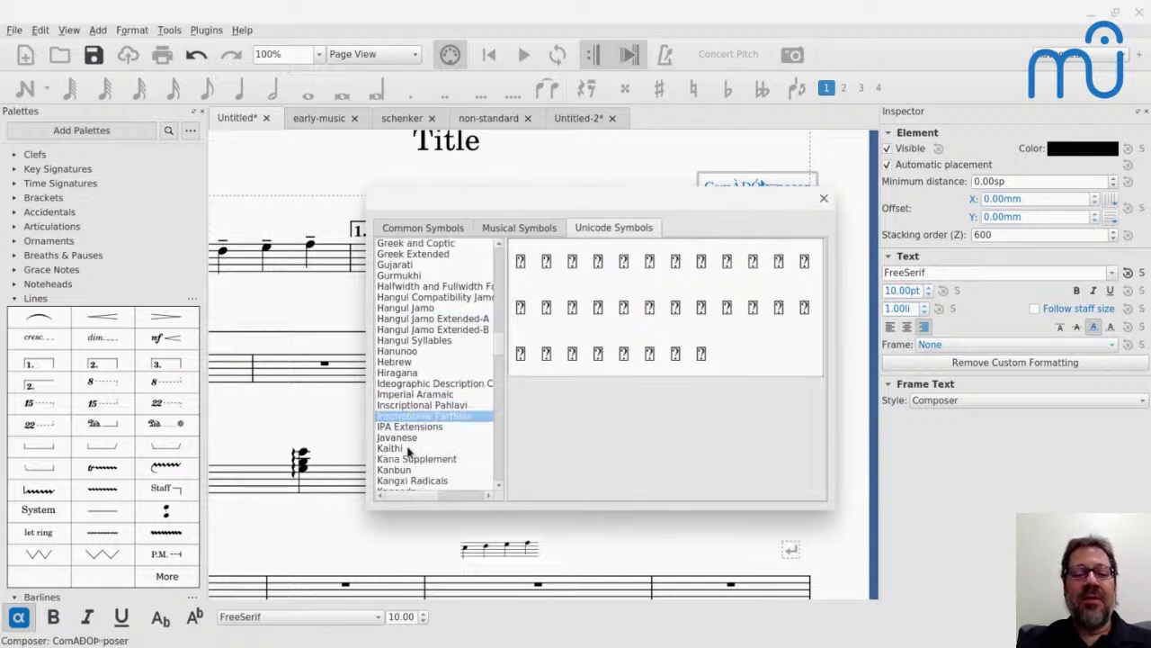
click(404, 428)
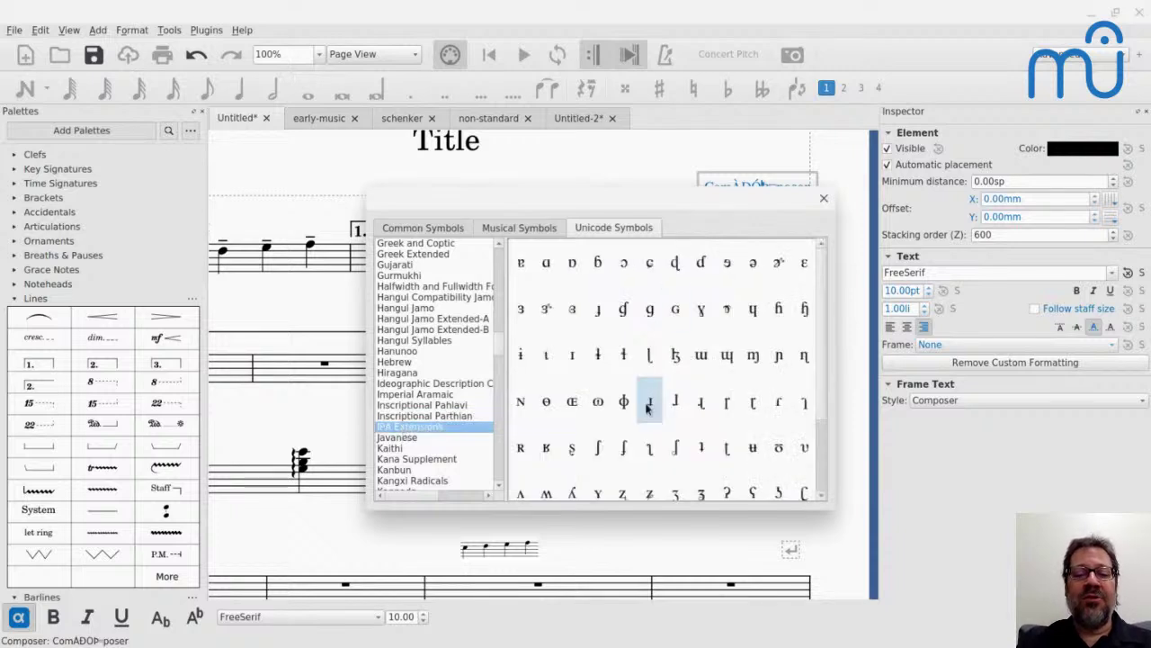
scroll(646, 409, down, 1)
scroll(646, 409, down, 1)
scroll(646, 409, up, 2)
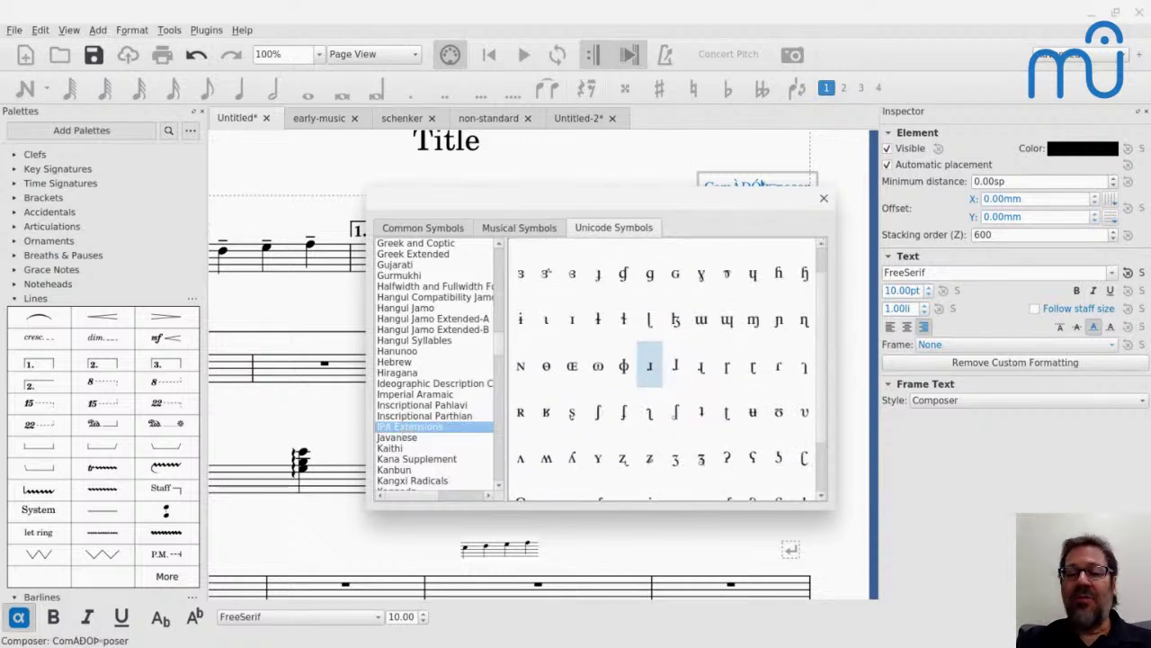
scroll(699, 378, down, 1)
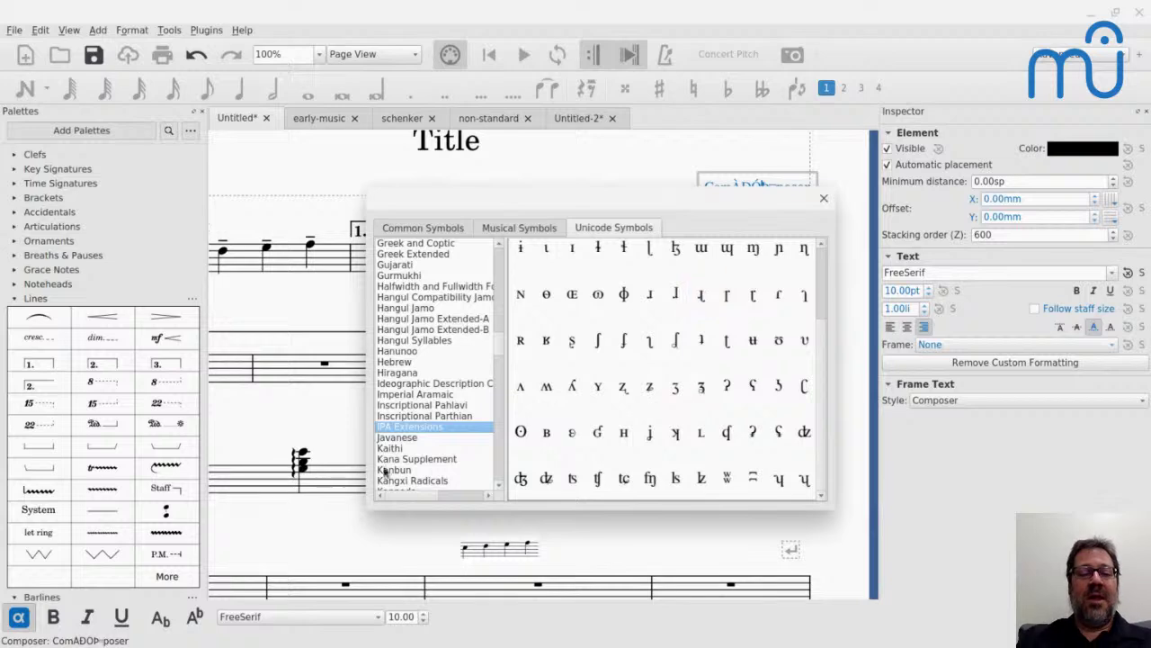
Step: Examine the second Miscellaneous Mathematical set and the Miscellaneous Symbols set among the Unicode symbols
scroll(384, 471, down, 14)
click(404, 439)
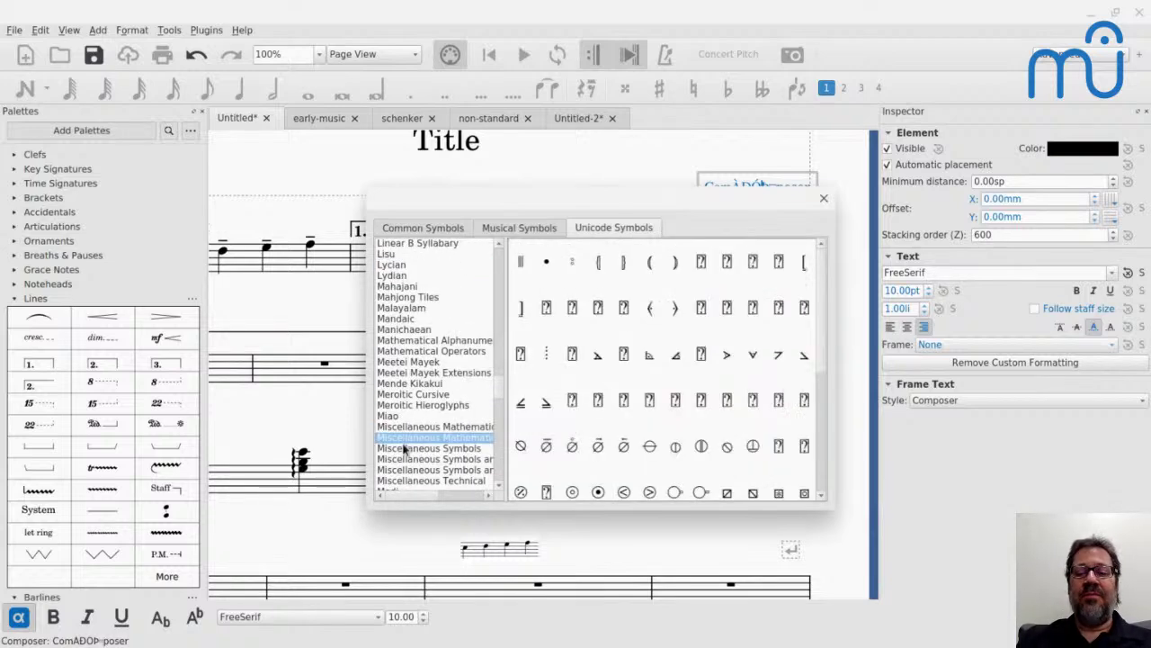
scroll(675, 270, down, 3)
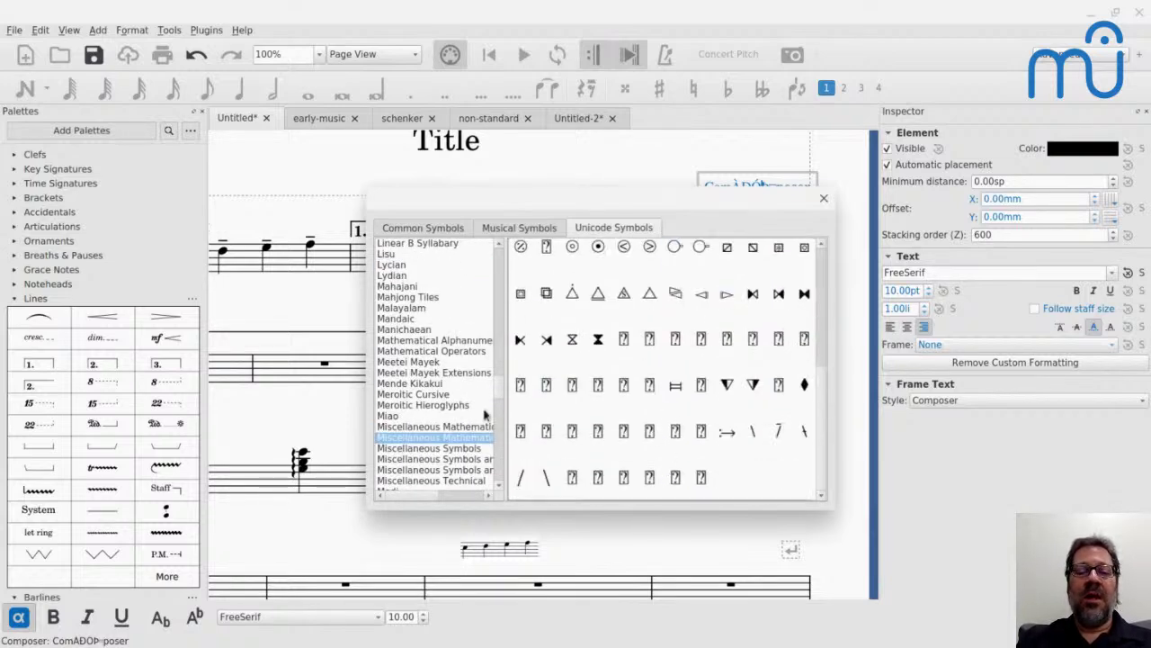
click(459, 448)
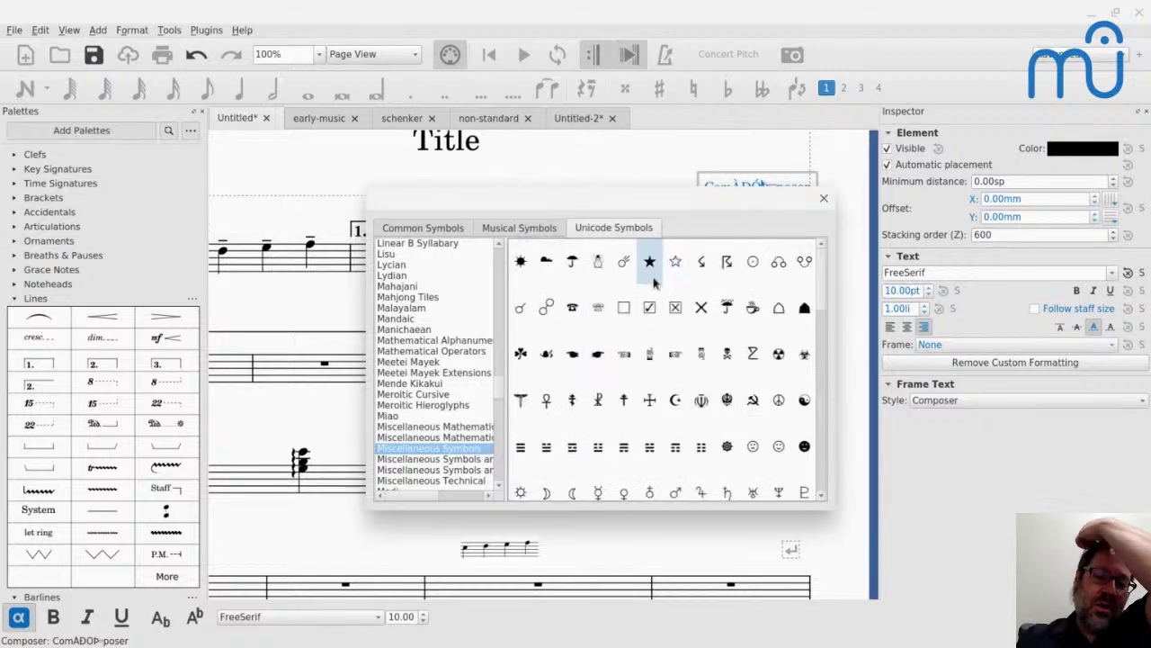
Step: Review the musical and common symbols again, close the special characters palette and leave the Composer text editing
click(516, 228)
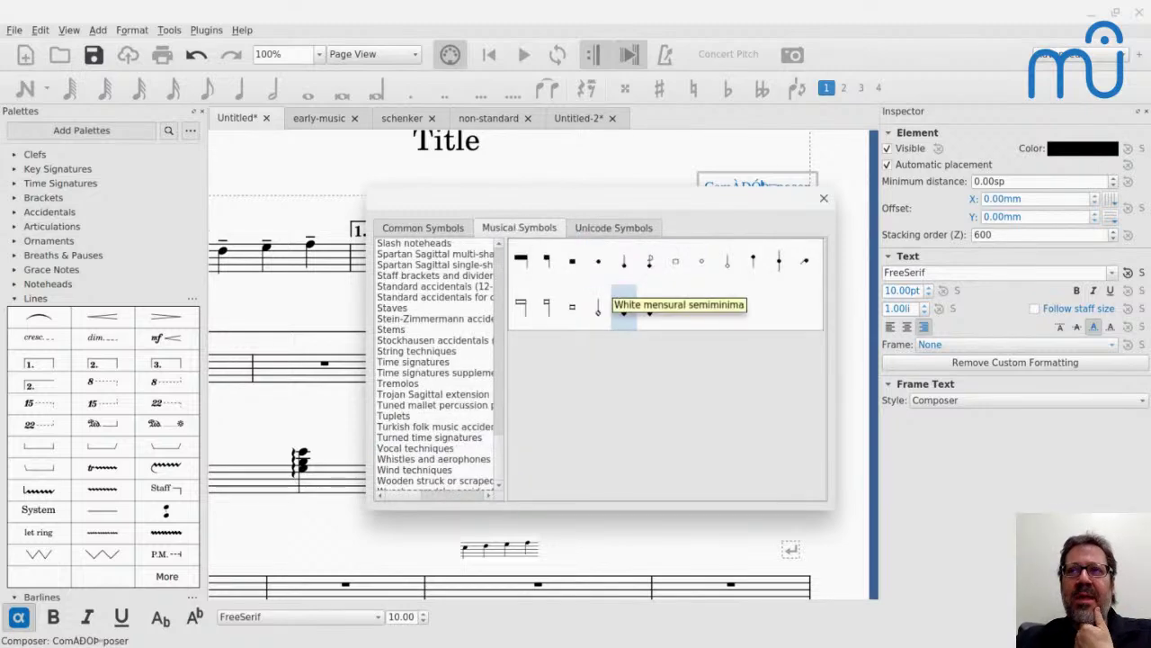
click(441, 232)
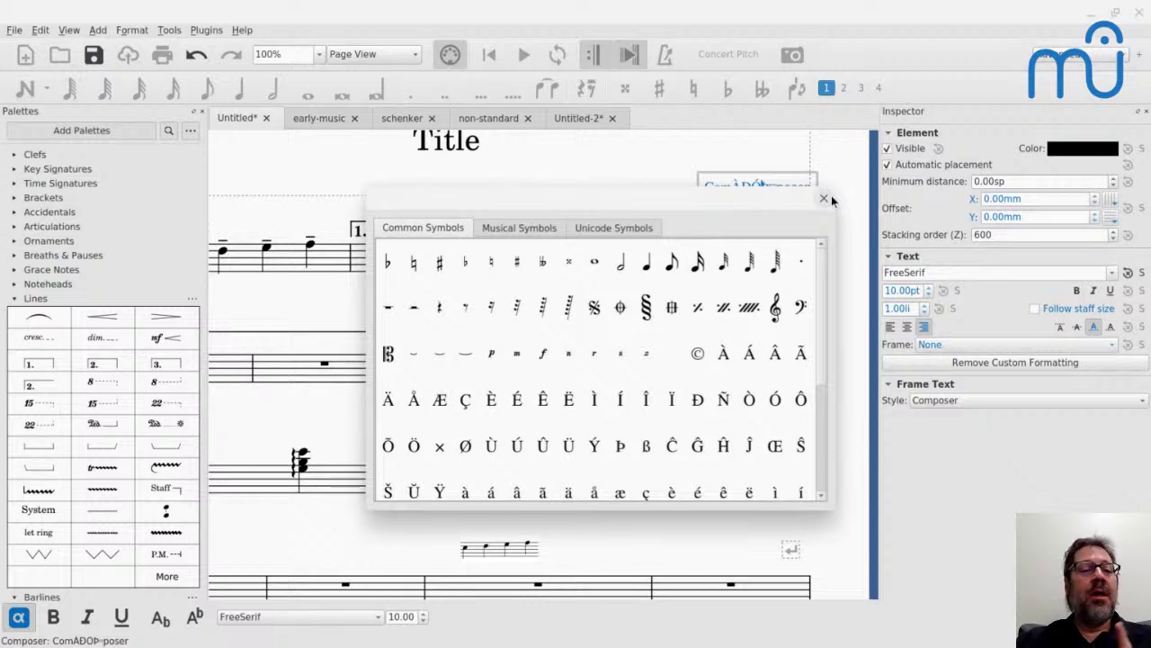
click(12, 301)
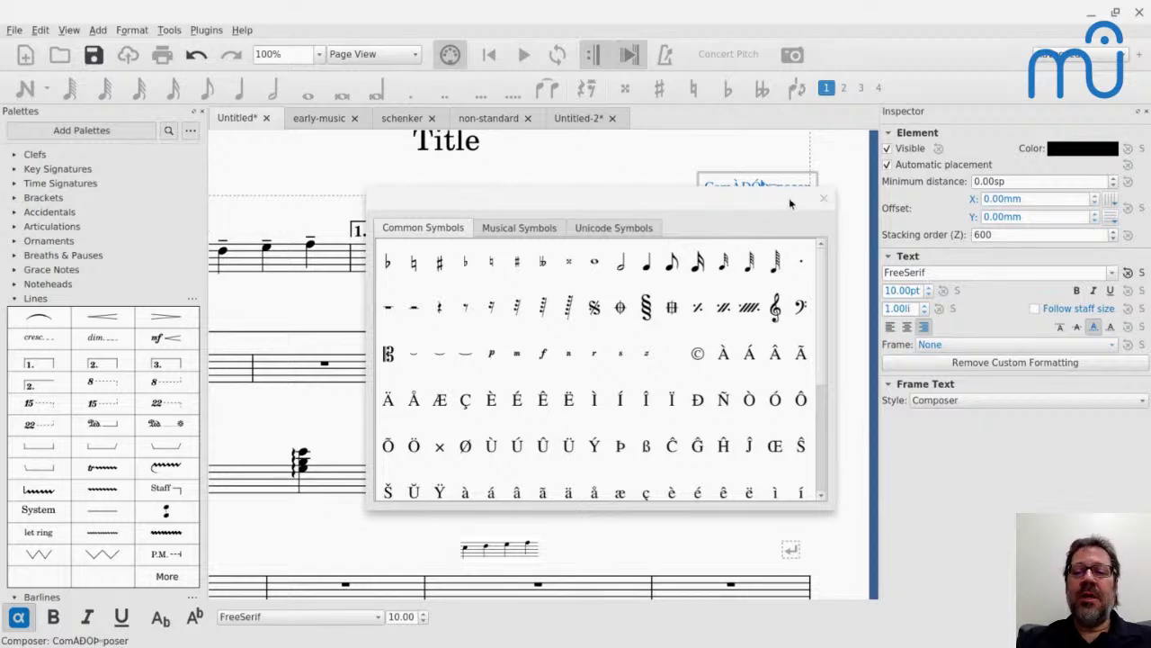
click(822, 200)
key(Escape)
key(Escape)
key(Escape)
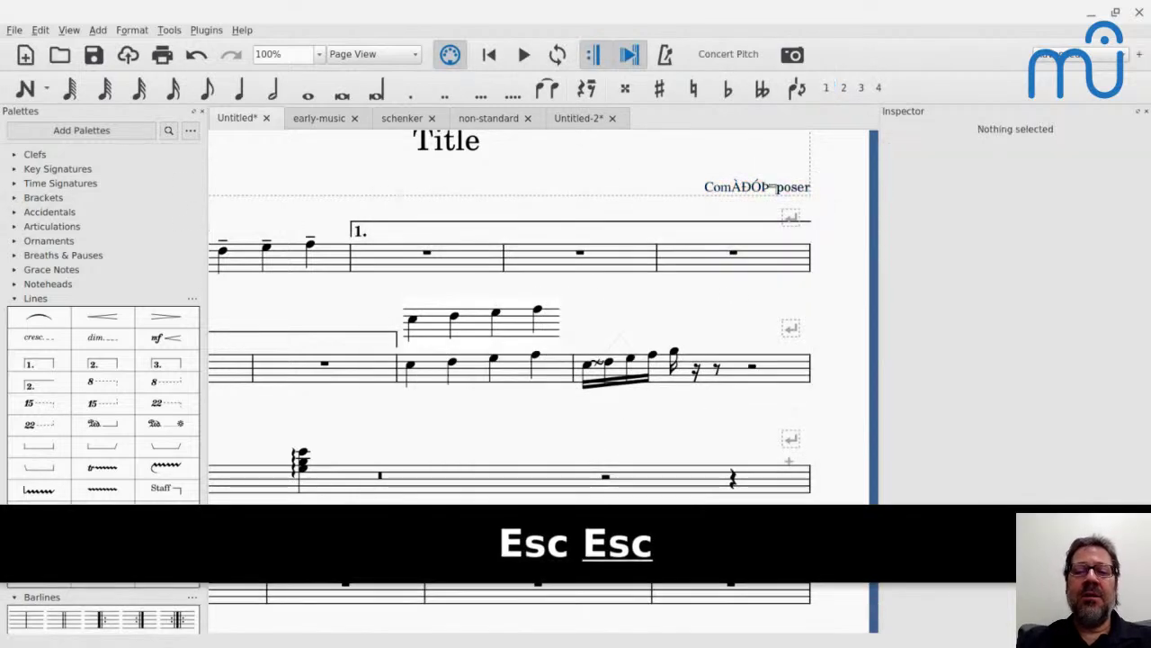
Step: Collapse the Lines palette and create a custom palette named Cafe
click(1070, 57)
click(1066, 58)
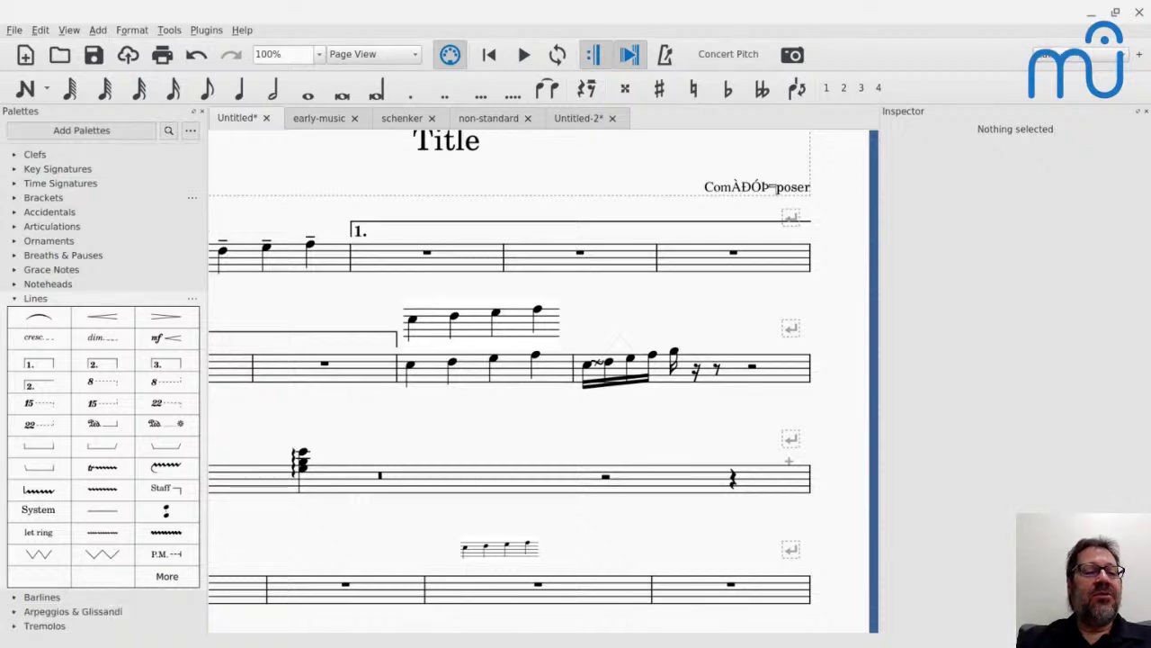
click(14, 299)
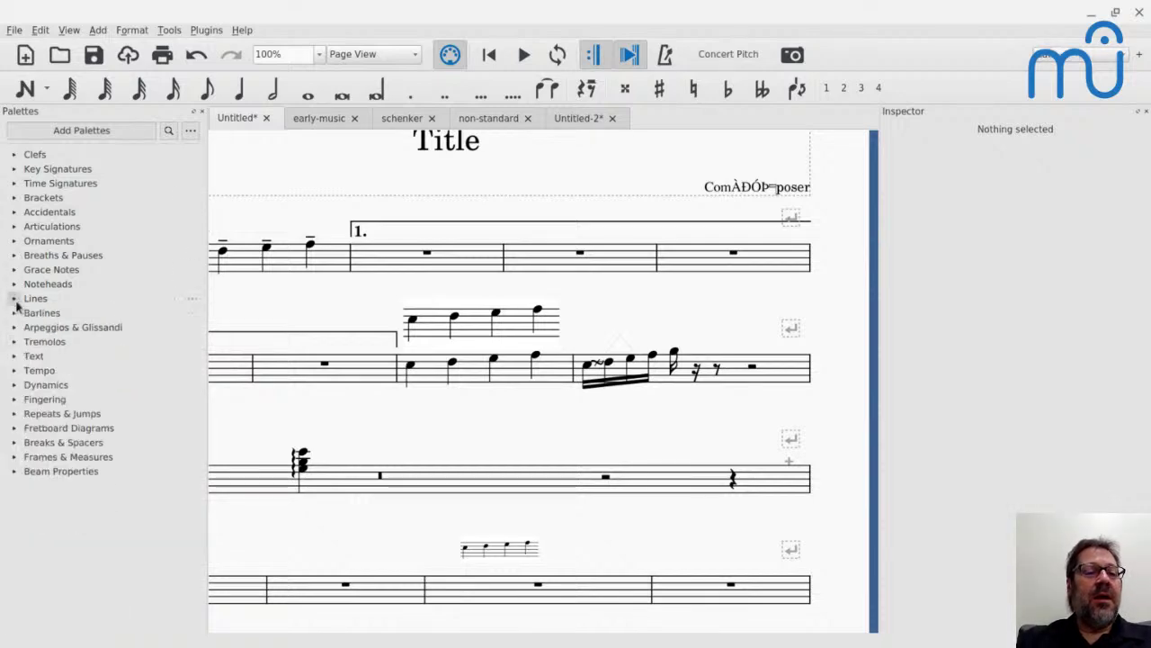
click(70, 133)
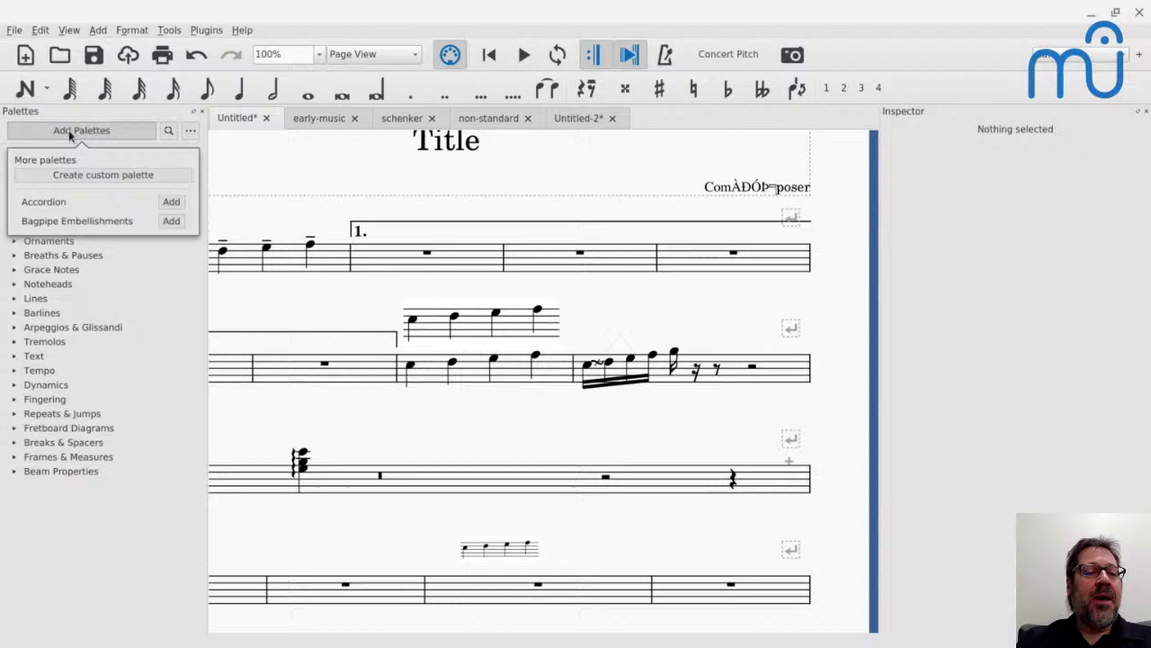
click(78, 177)
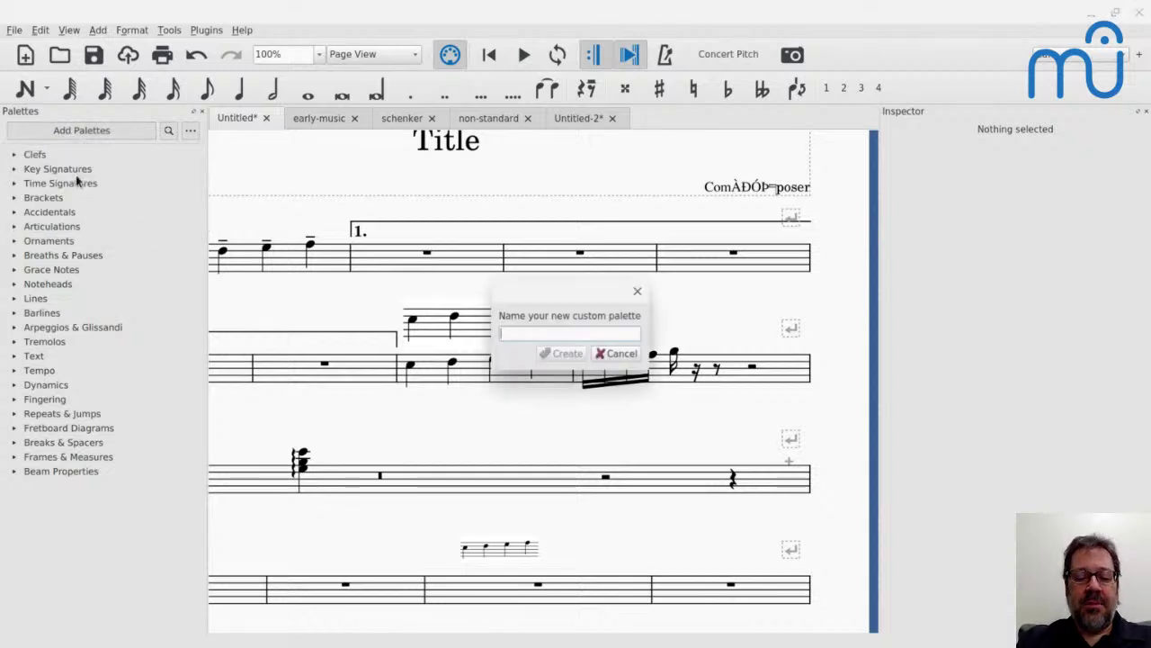
text(Custom)
key(ctrl+a)
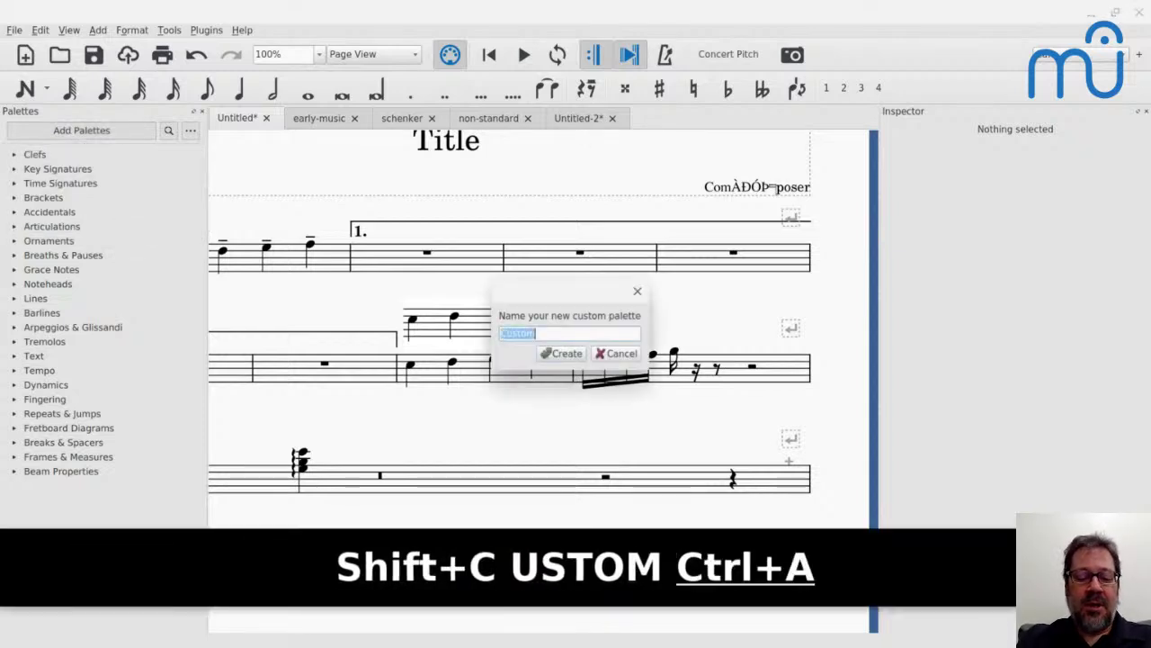
text(Cafe)
key(Return)
key(Return)
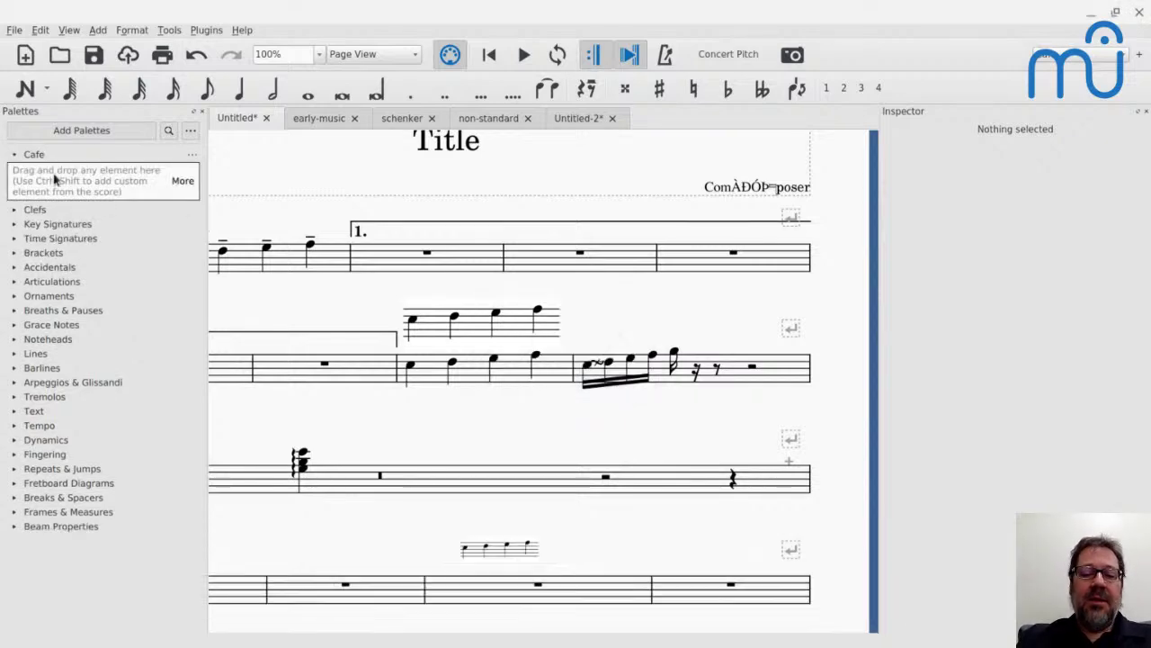
Step: Add the upward arpeggio and the triangle from the arpe symbols and a flat from Arabic accidentals to the Cafe palette
key(z)
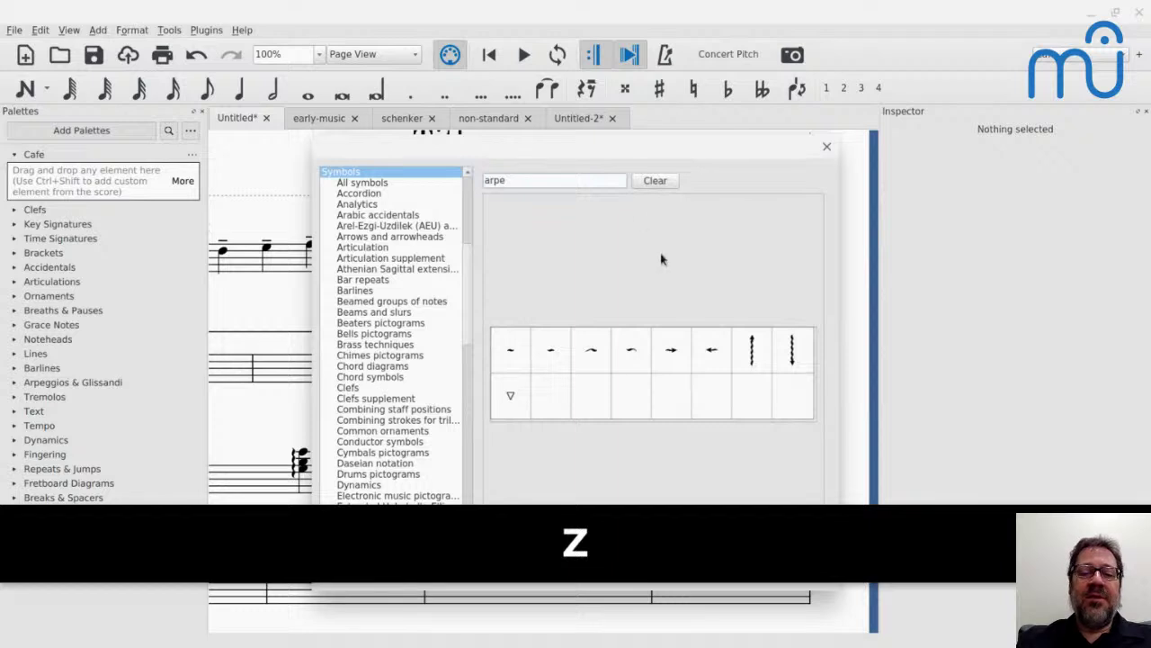
drag(752, 352, 61, 186)
click(378, 215)
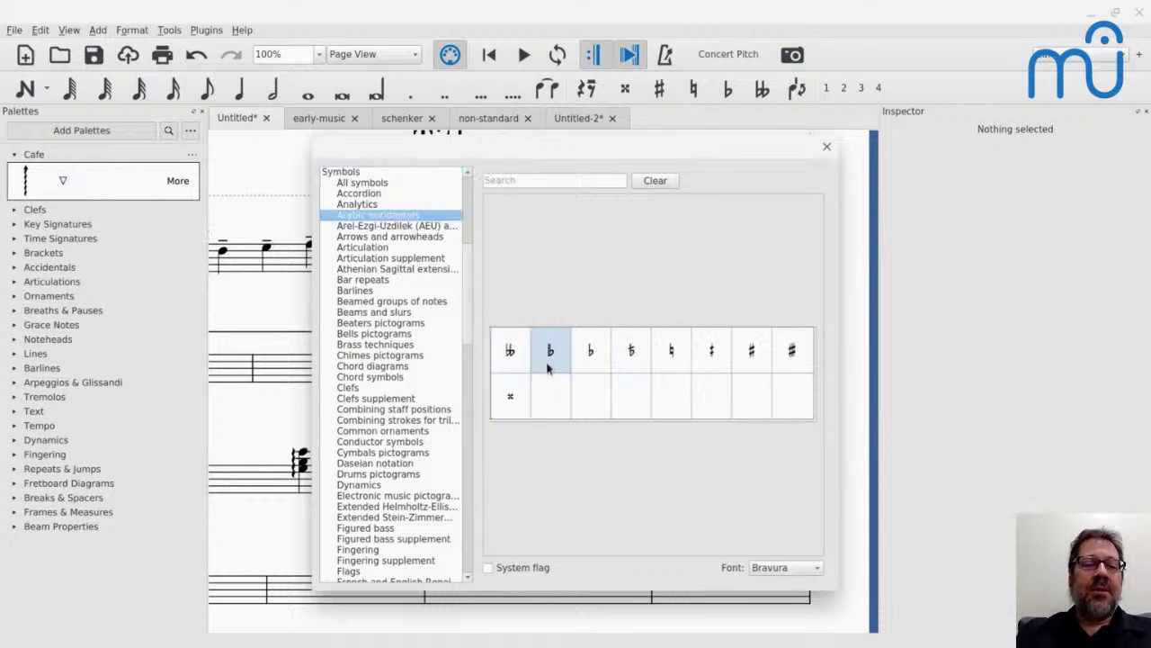
drag(549, 364, 94, 184)
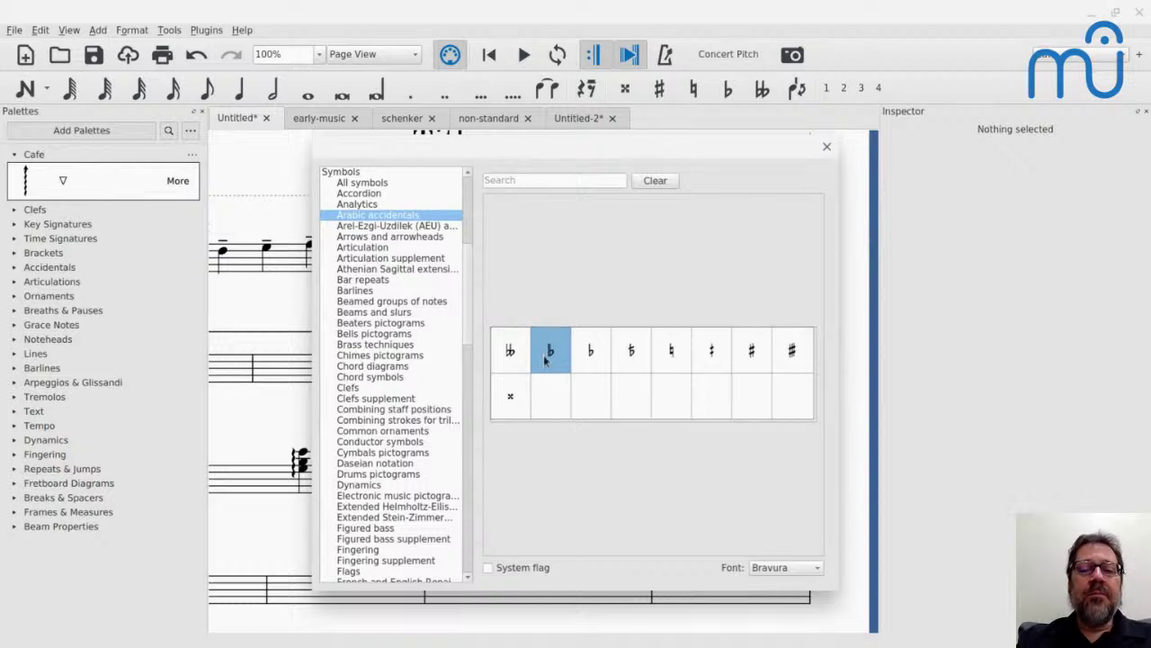
drag(545, 358, 105, 195)
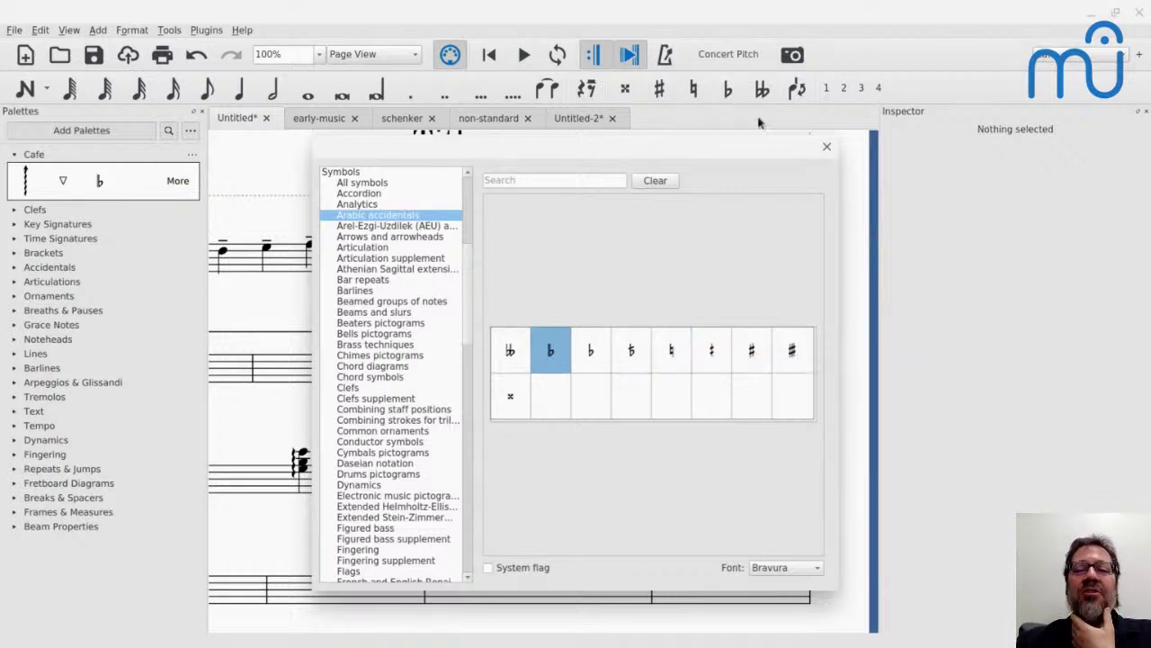
click(828, 147)
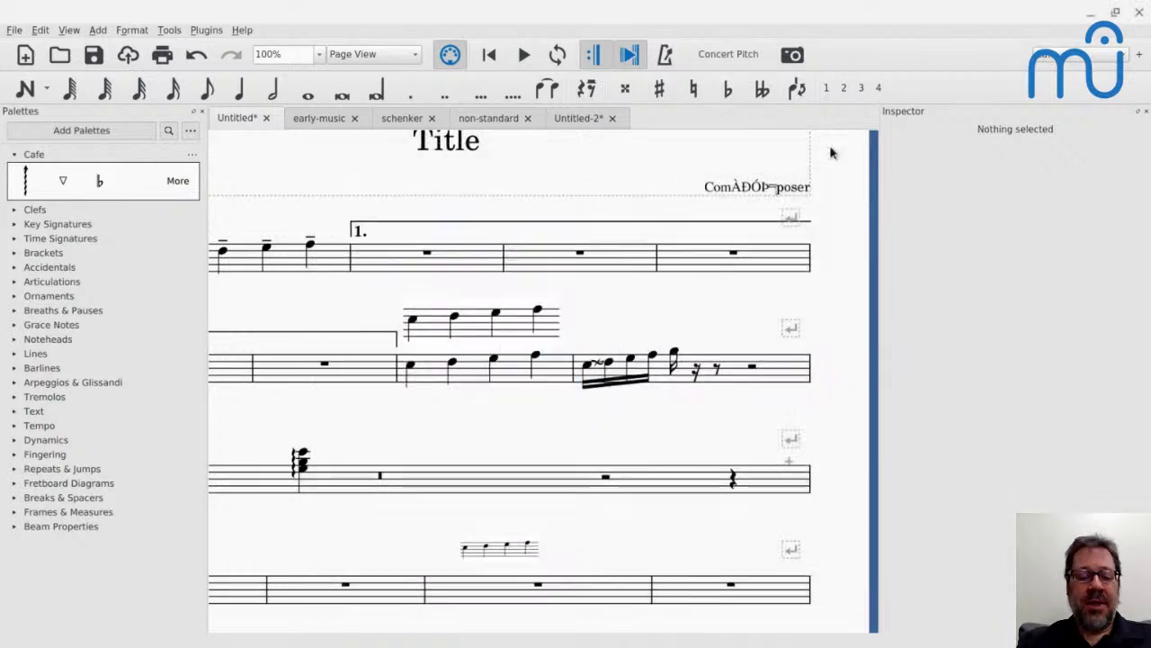
Step: Edit the Composer text, open its special characters palette and add À and È from the common symbols to the Cafe palette
double_click(779, 190)
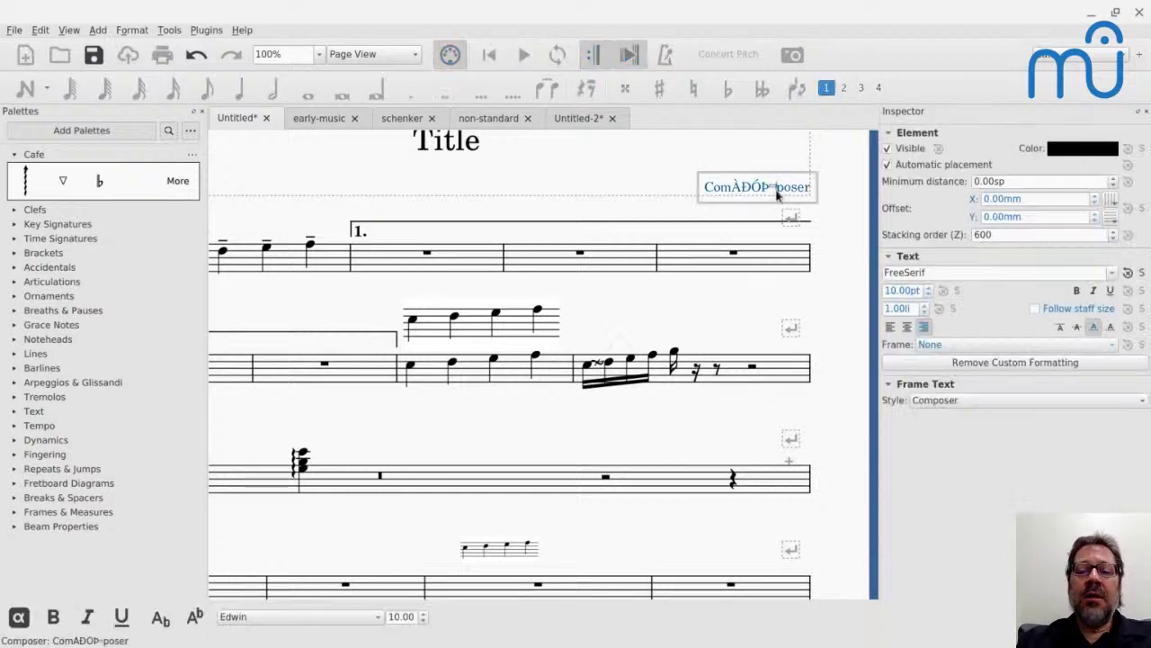
key(F2)
key(F2)
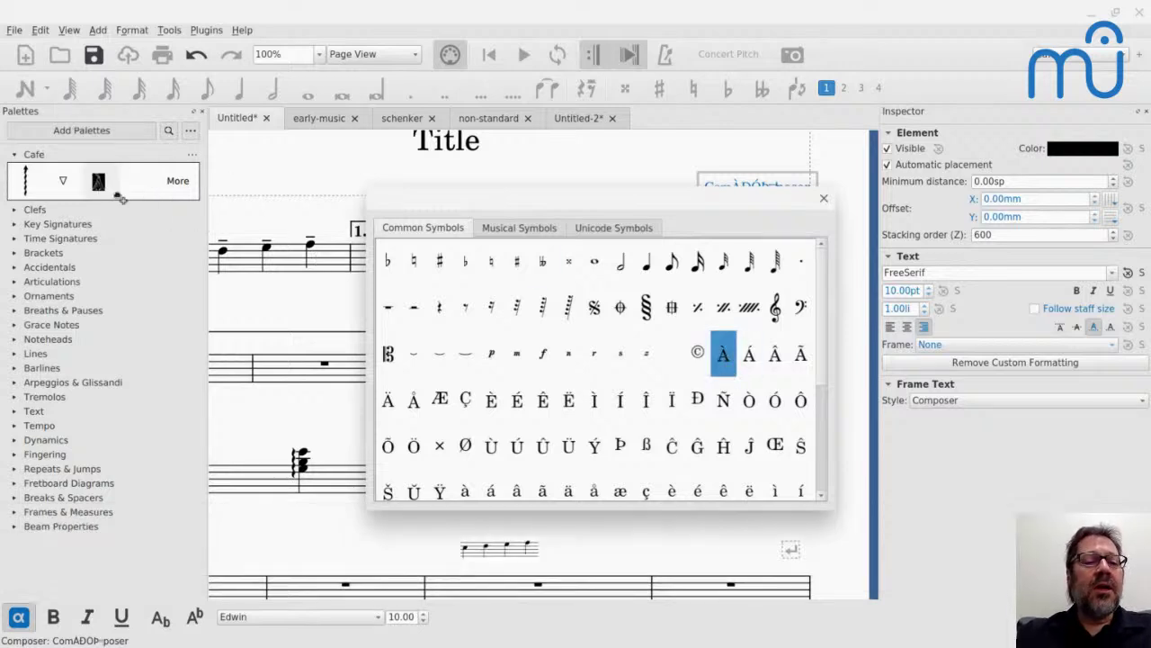
drag(120, 196, 135, 184)
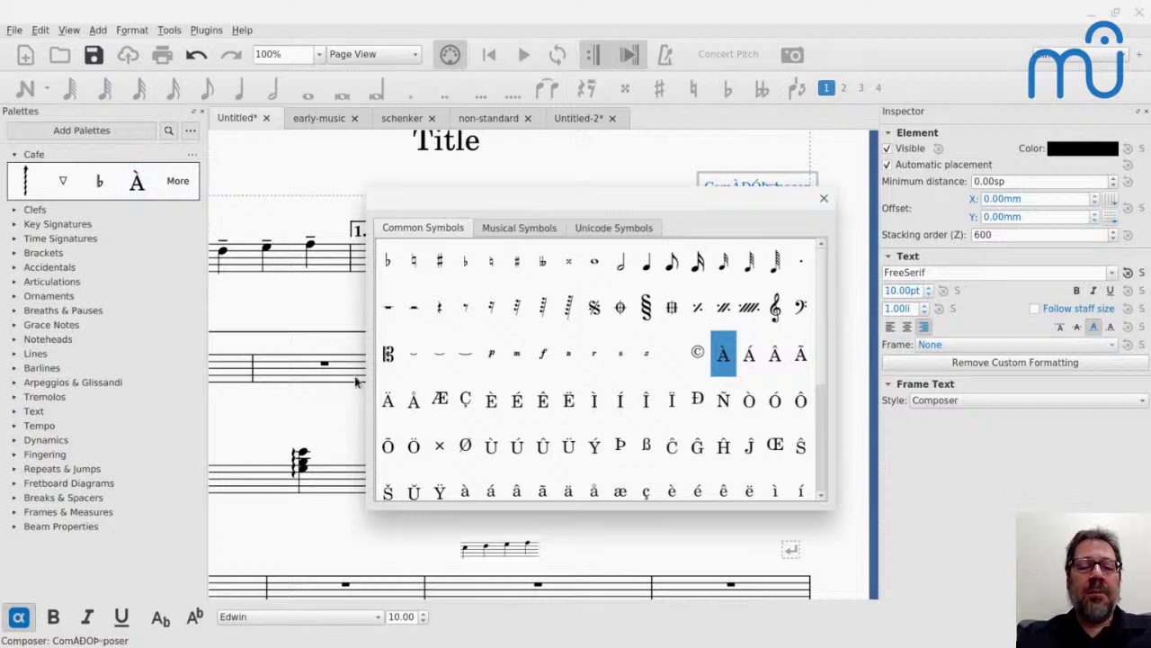
click(491, 400)
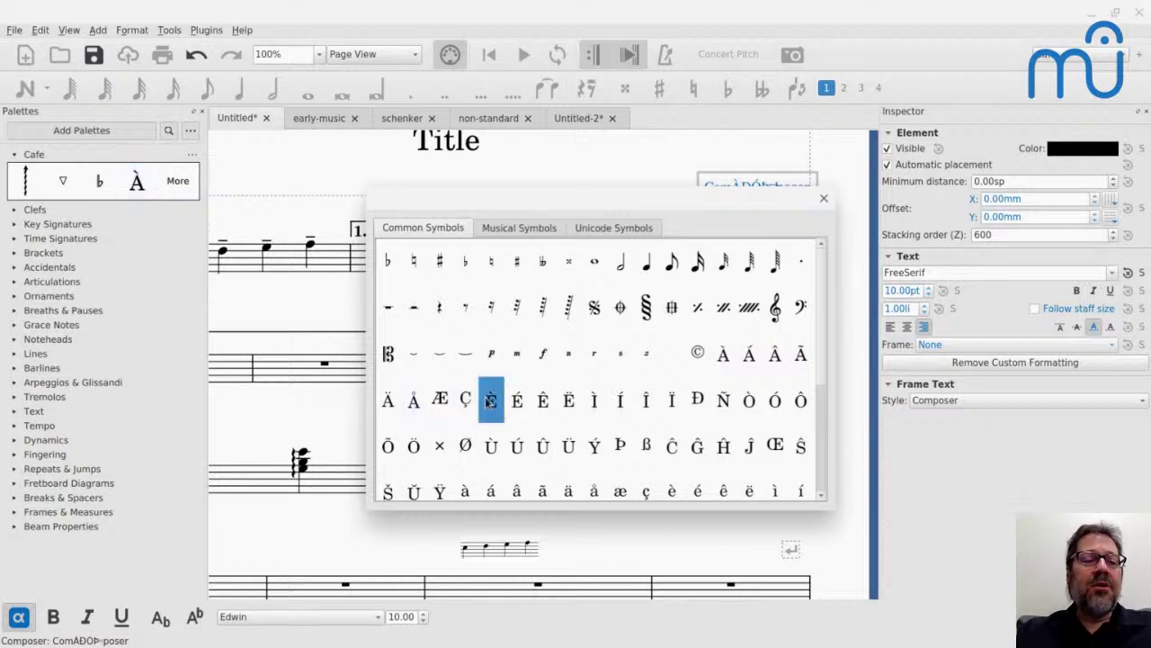
drag(491, 400, 178, 196)
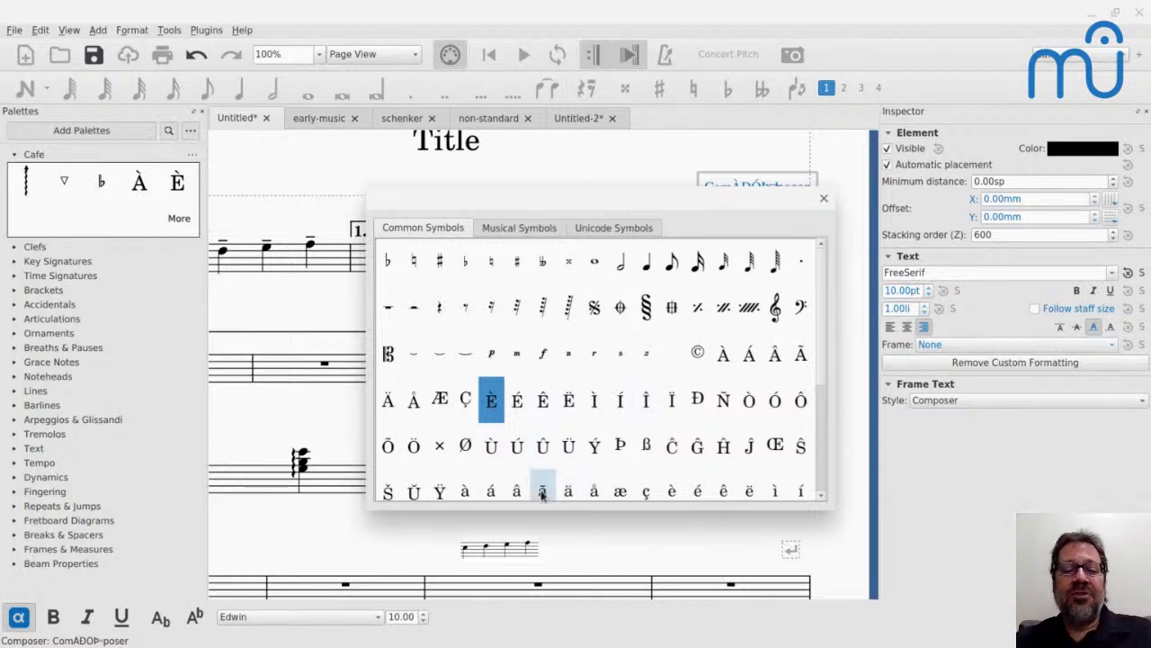
Step: Look through the remaining common symbols and close the special characters palette
drag(543, 496, 543, 498)
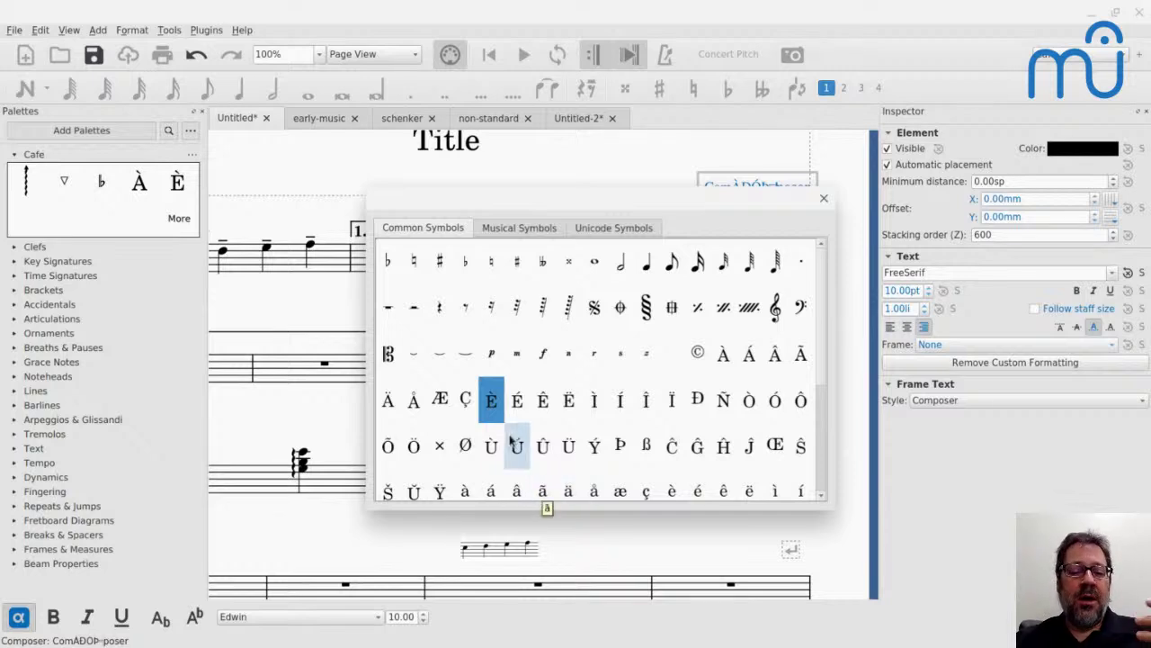
scroll(603, 441, down, 3)
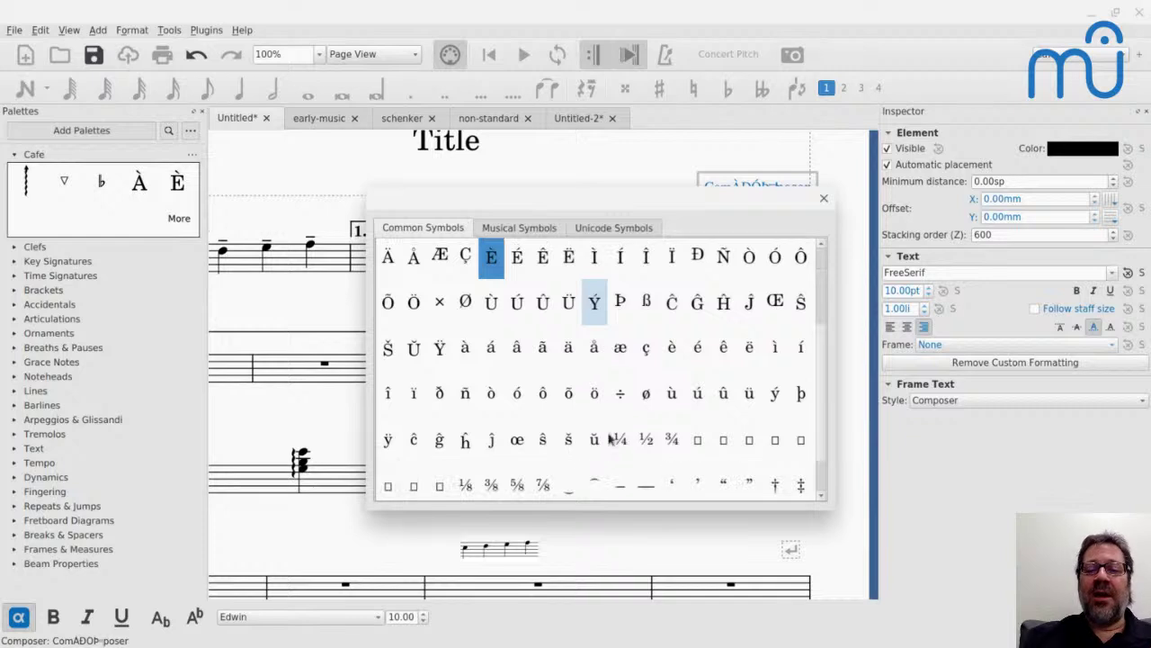
drag(652, 310, 653, 315)
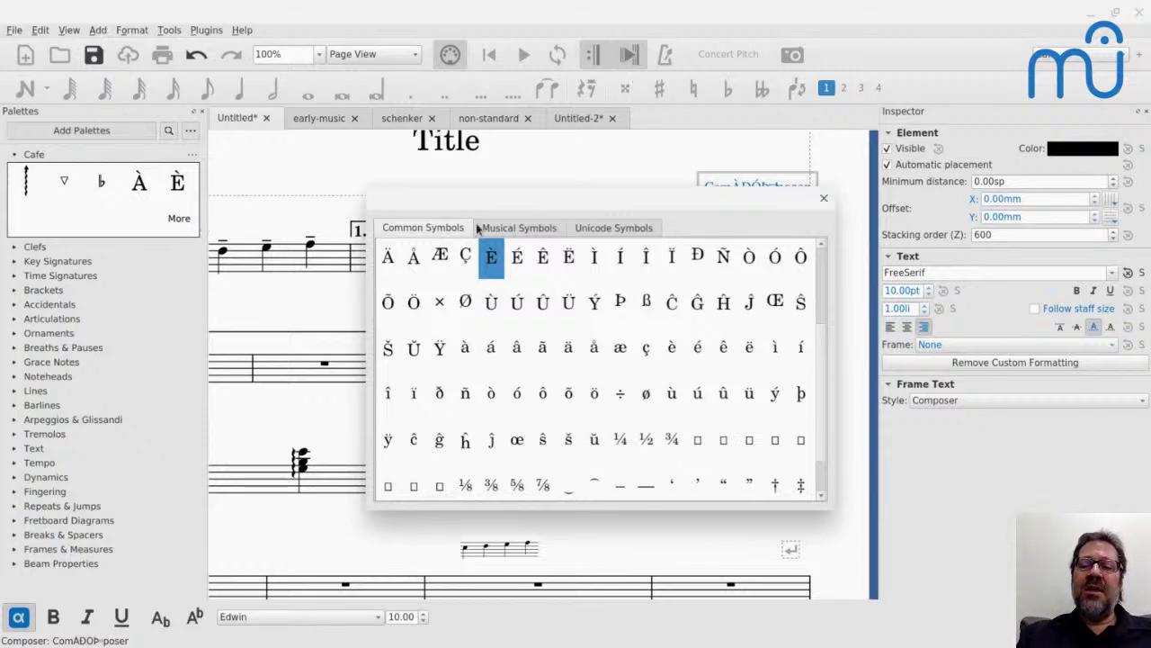
click(820, 196)
Step: Select the barline at the start of measure 16, open the master symbols palette and move it clear of that barline
scroll(385, 490, down, 2)
scroll(385, 491, down, 2)
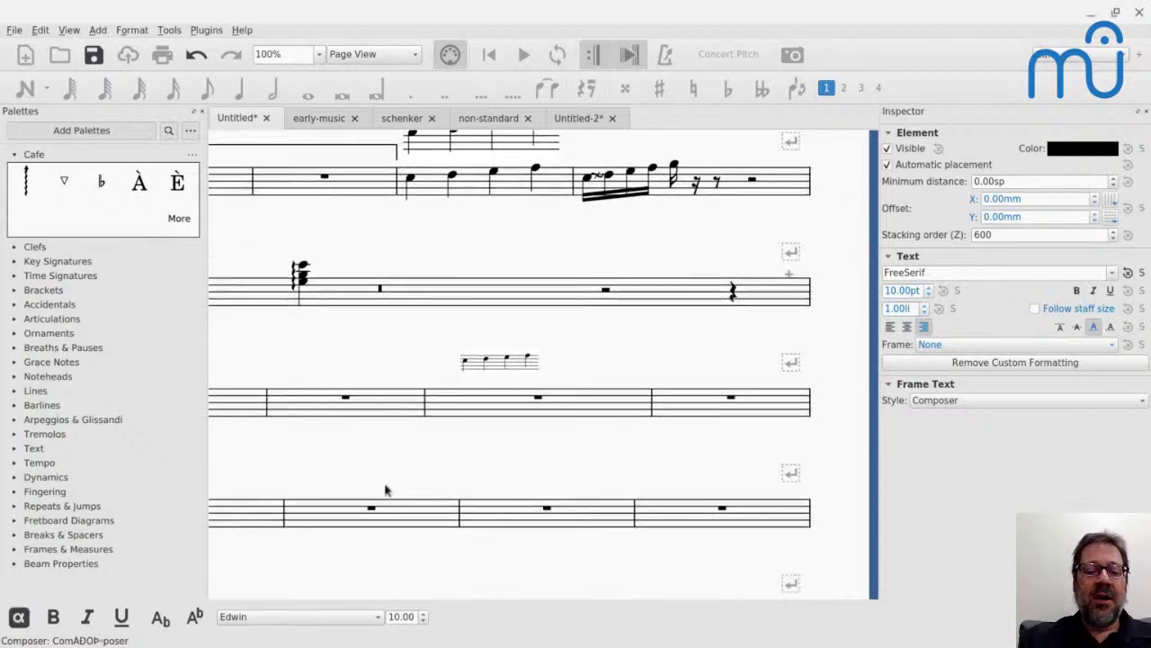
click(364, 524)
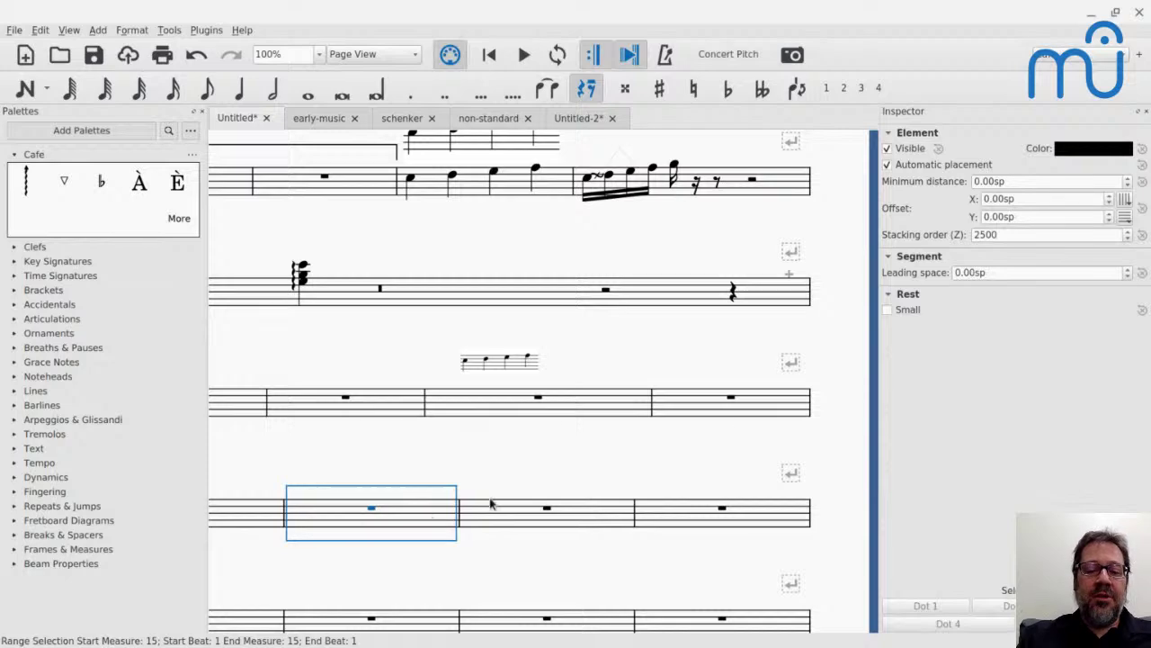
key(Escape)
click(460, 517)
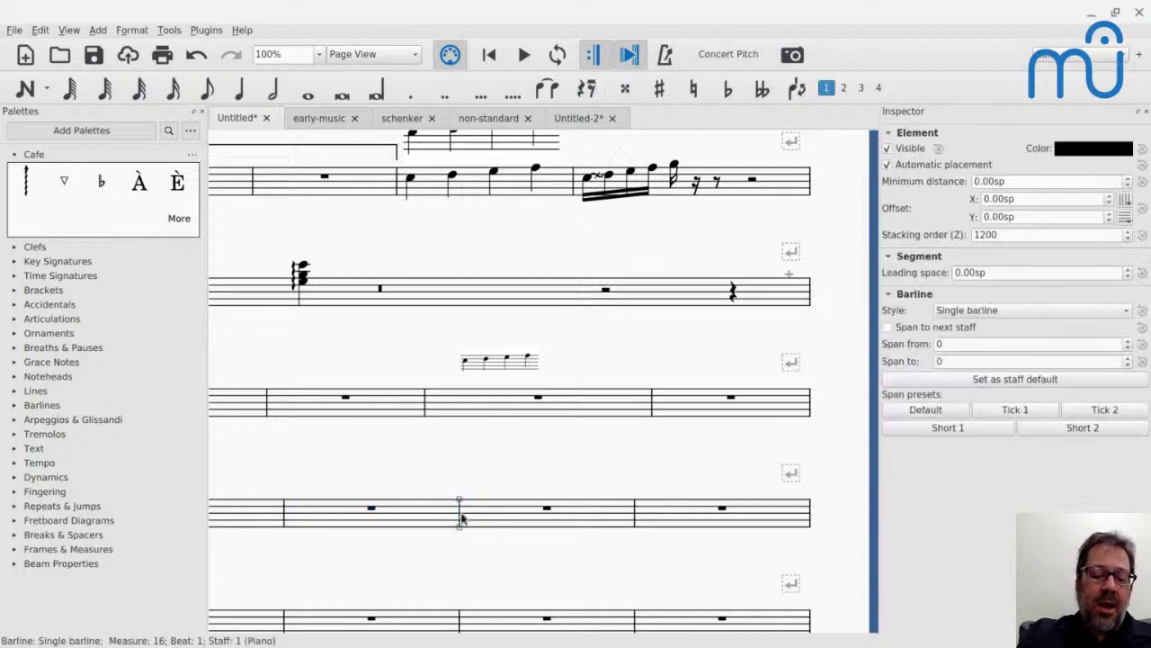
key(z)
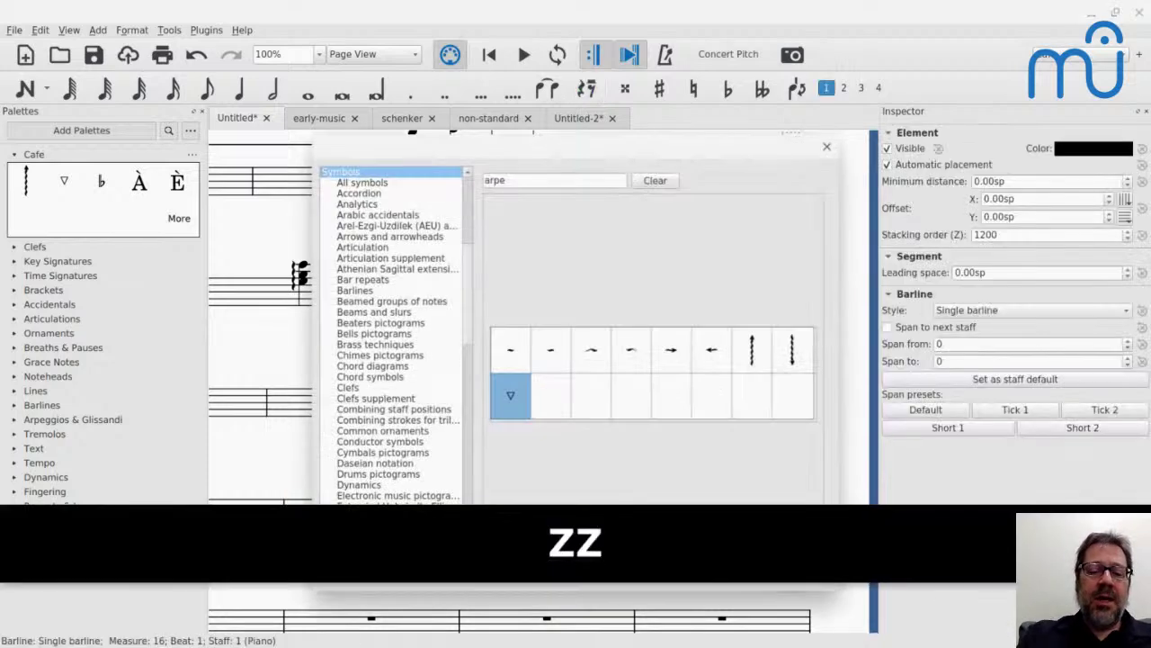
drag(471, 147, 701, 113)
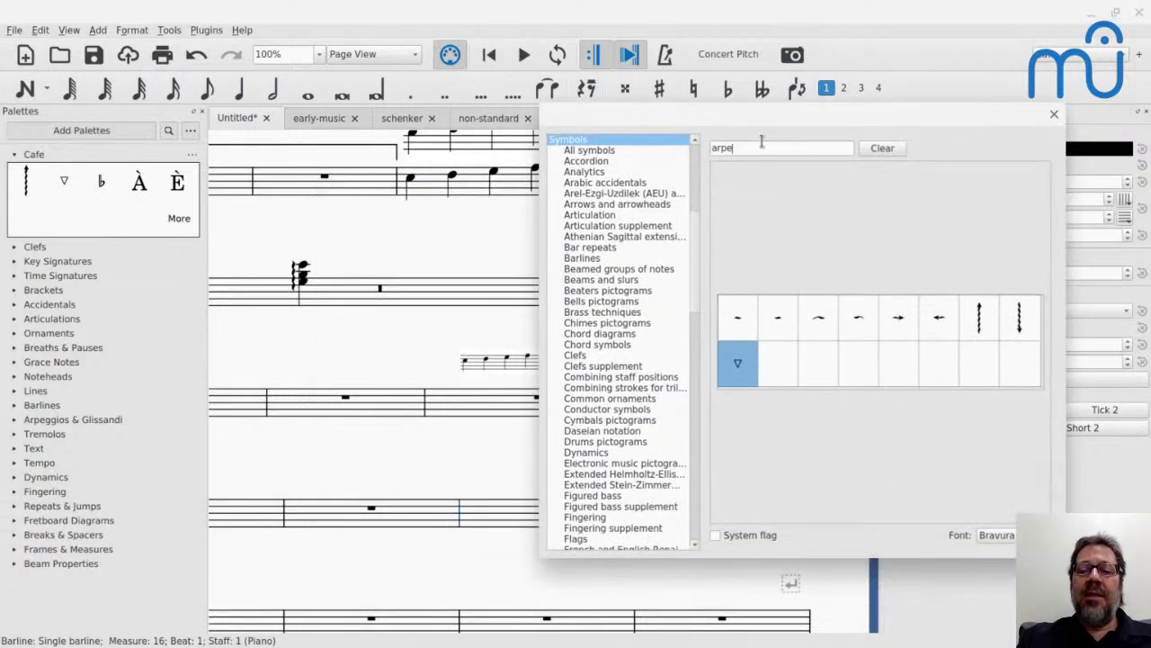
Step: Search the symbols for rep, attach the two-bar repeat symbol to the selected barline and close the symbols palette
key(BackSpace)
key(BackSpace)
key(BackSpace)
key(BackSpace)
key(BackSpace)
key(BackSpace)
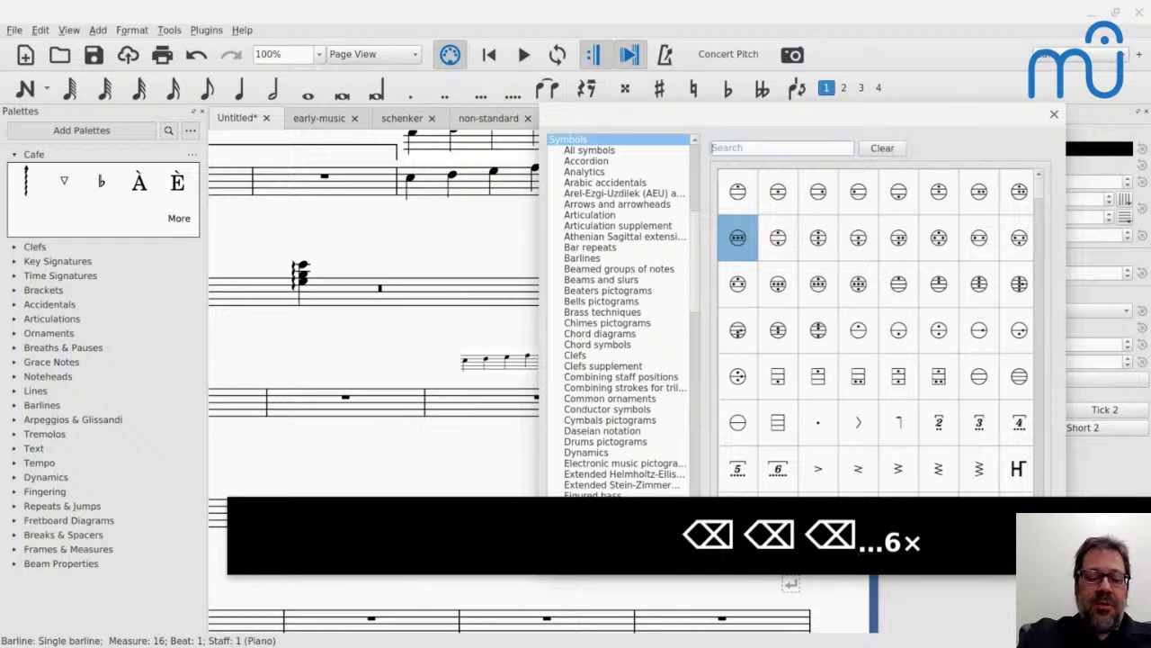
text(rep)
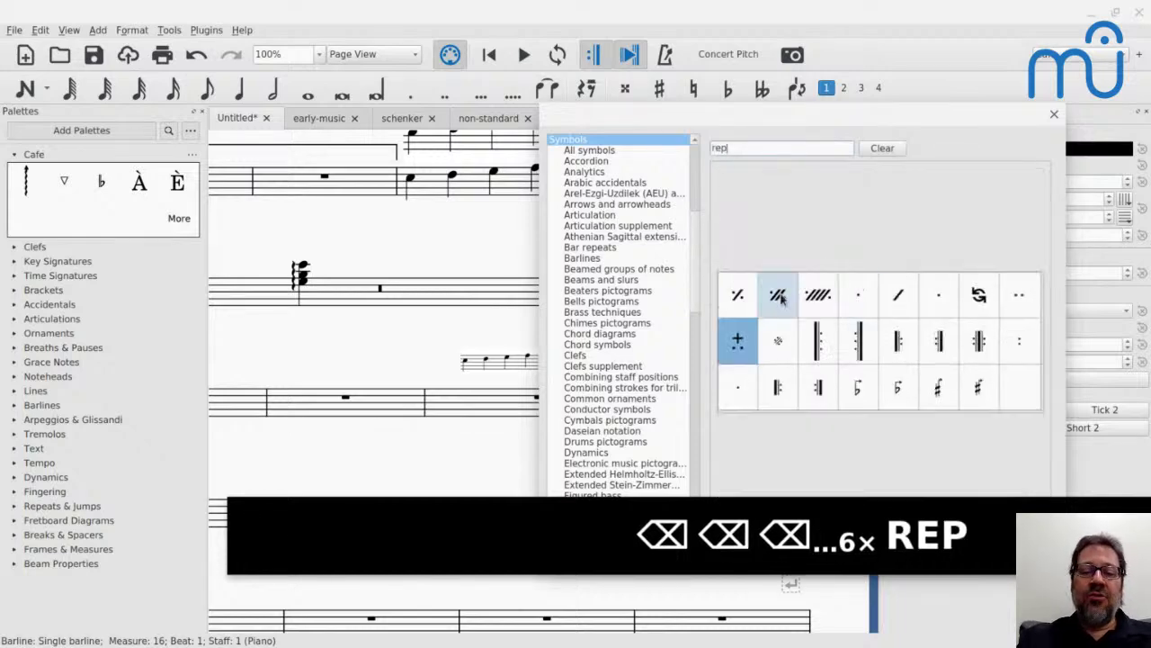
drag(779, 297, 461, 511)
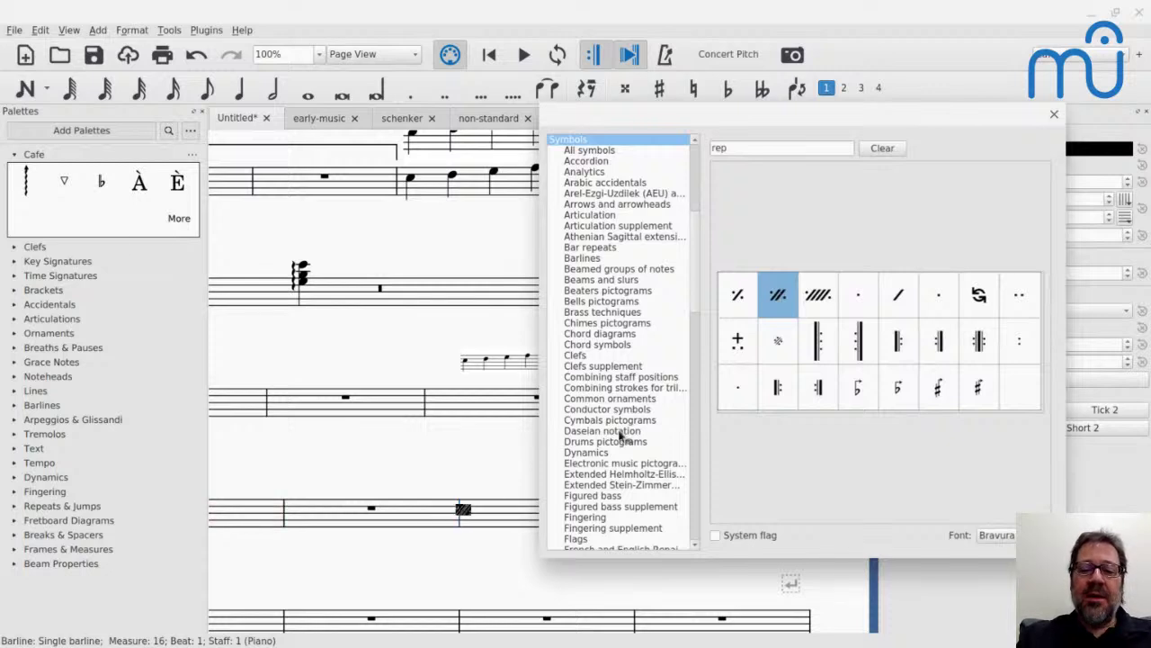
drag(620, 437, 779, 303)
double_click(790, 308)
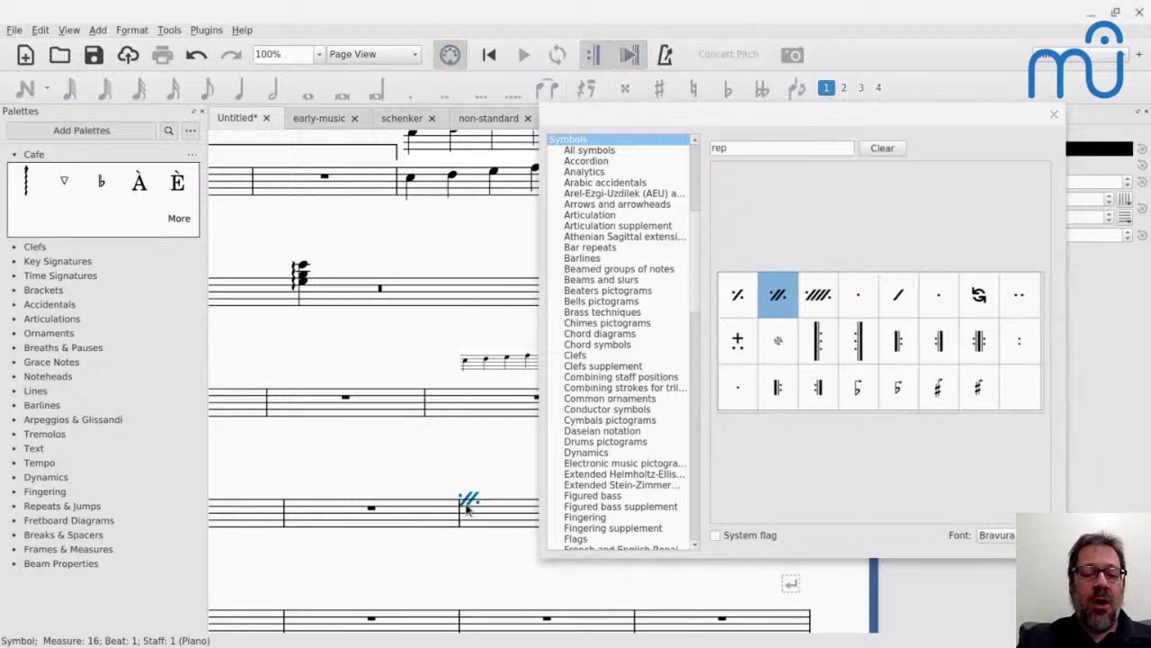
click(1056, 114)
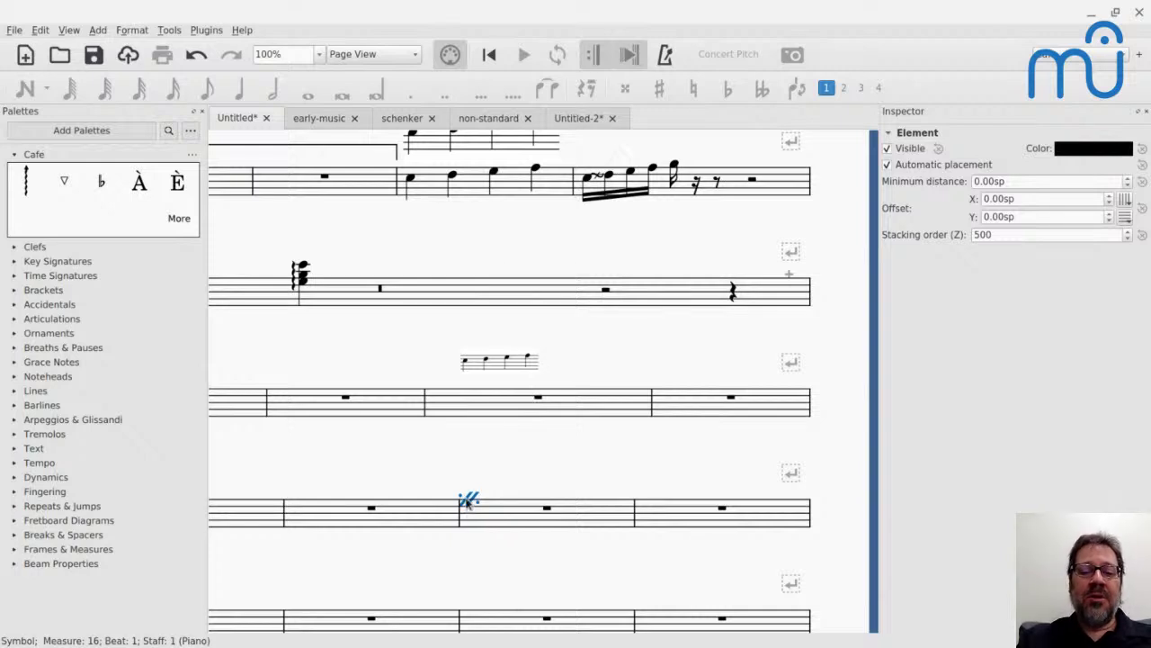
Step: Offset the repeat symbol to X -1.00sp and Y 2.00sp, and expand the Repeats & Jumps palette
key(Left)
key(Right)
key(ctrl+Left)
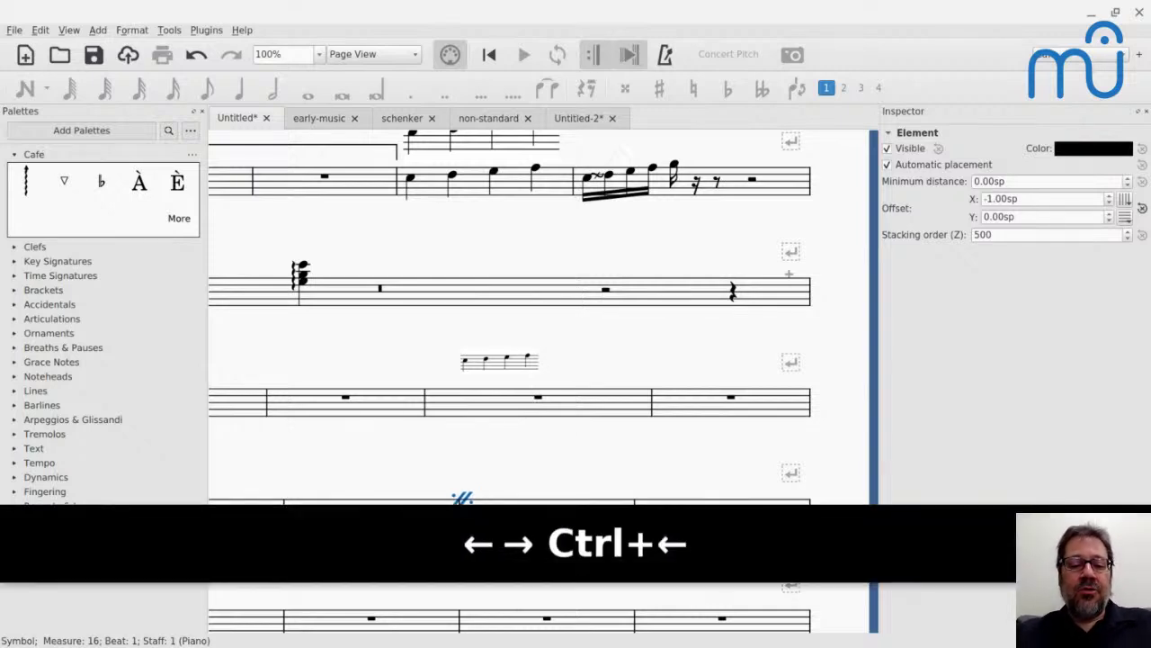
key(ctrl+Down)
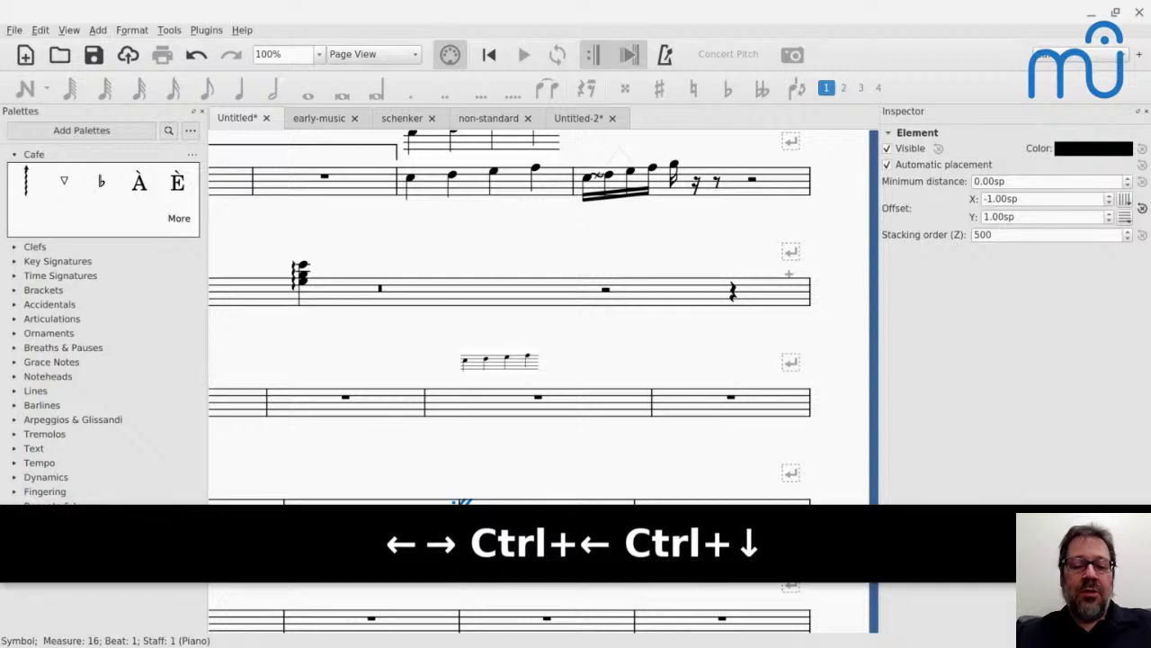
key(ctrl+Down)
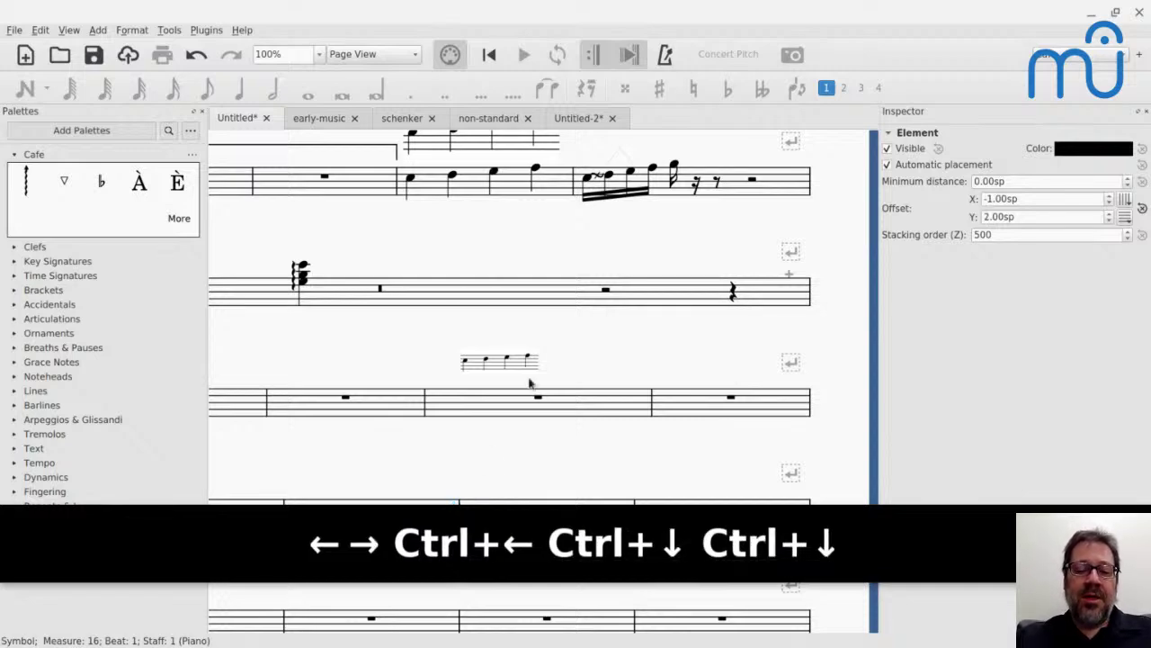
click(508, 475)
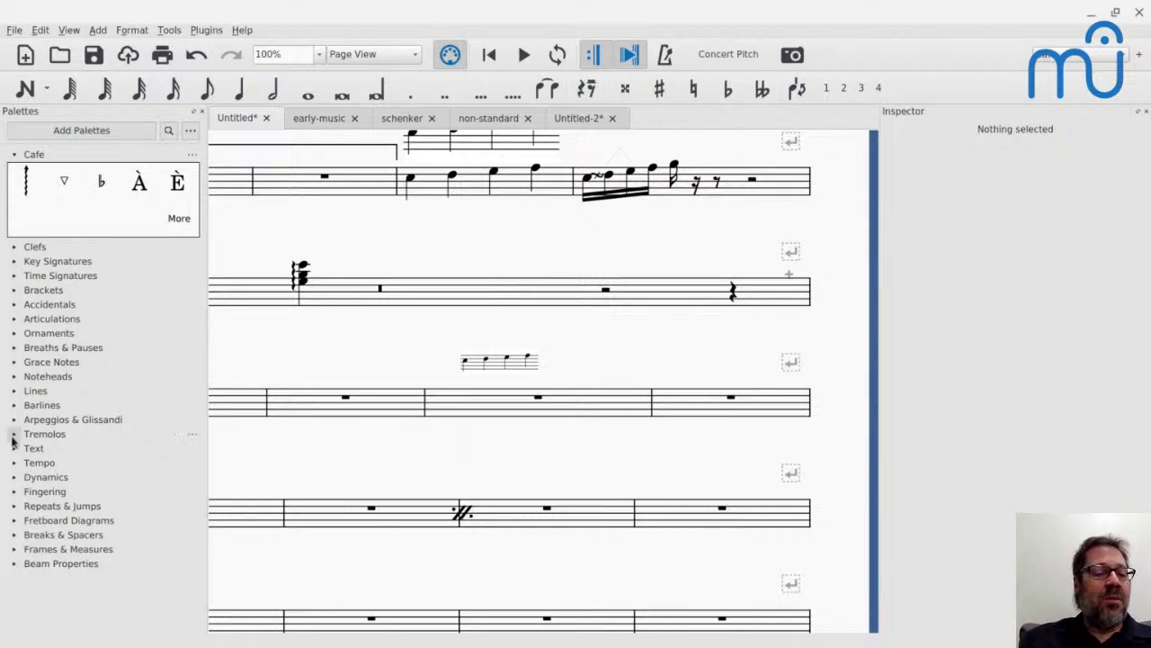
click(12, 507)
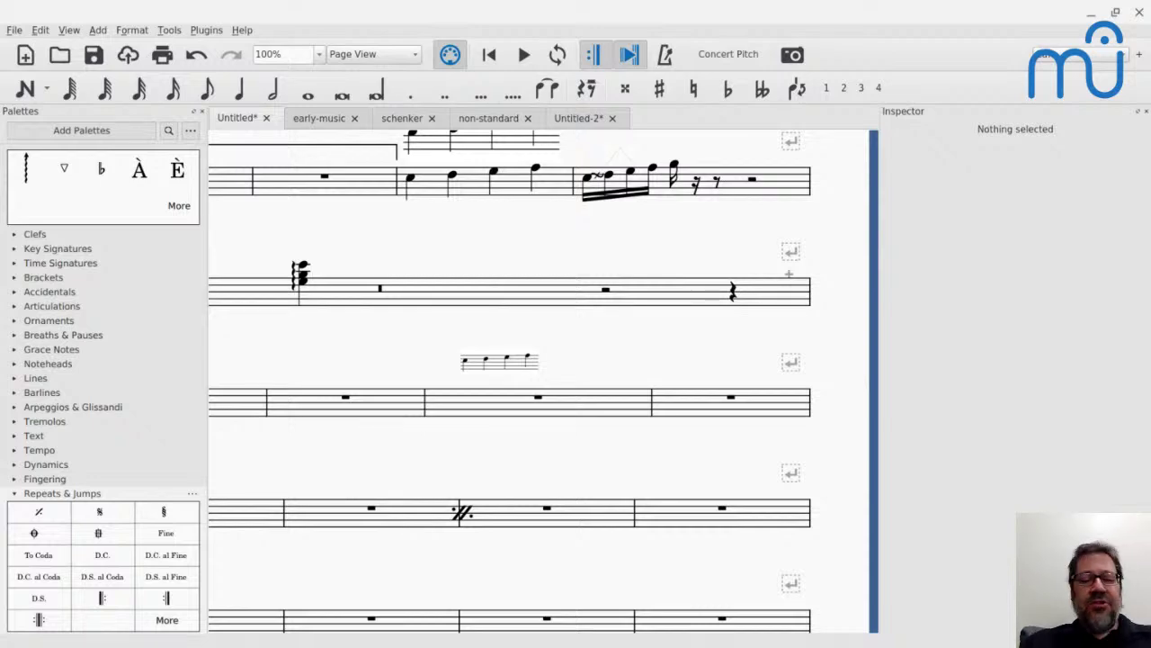
Step: Edit the score's title text and append Bold directly after Title
scroll(462, 449, up, 5)
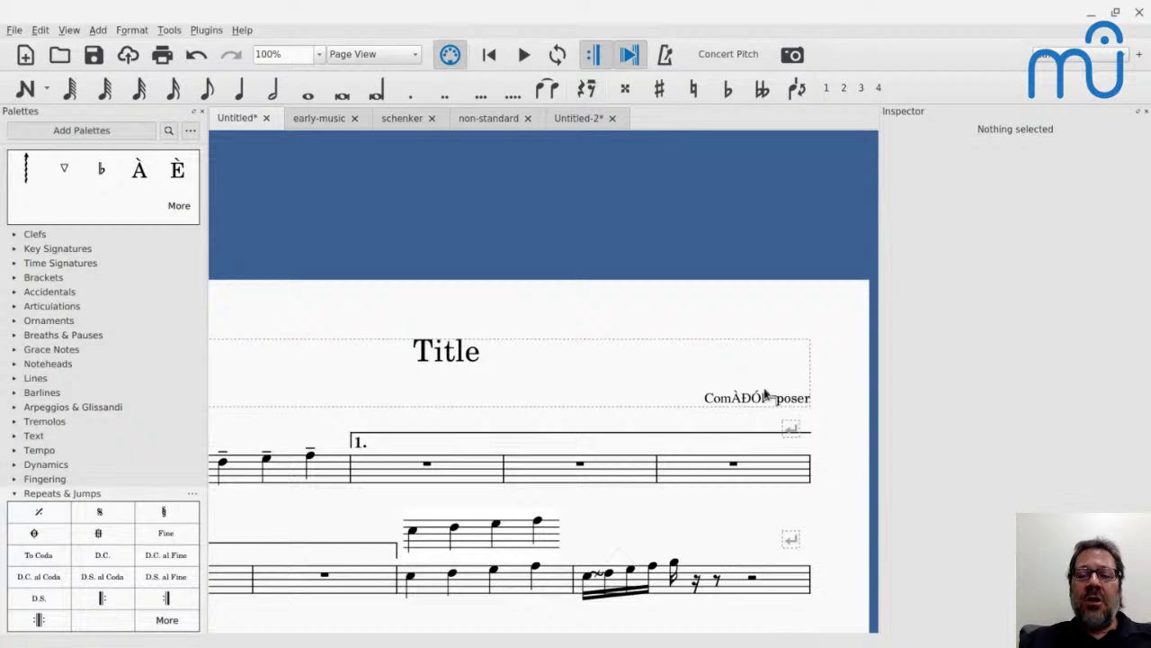
double_click(448, 358)
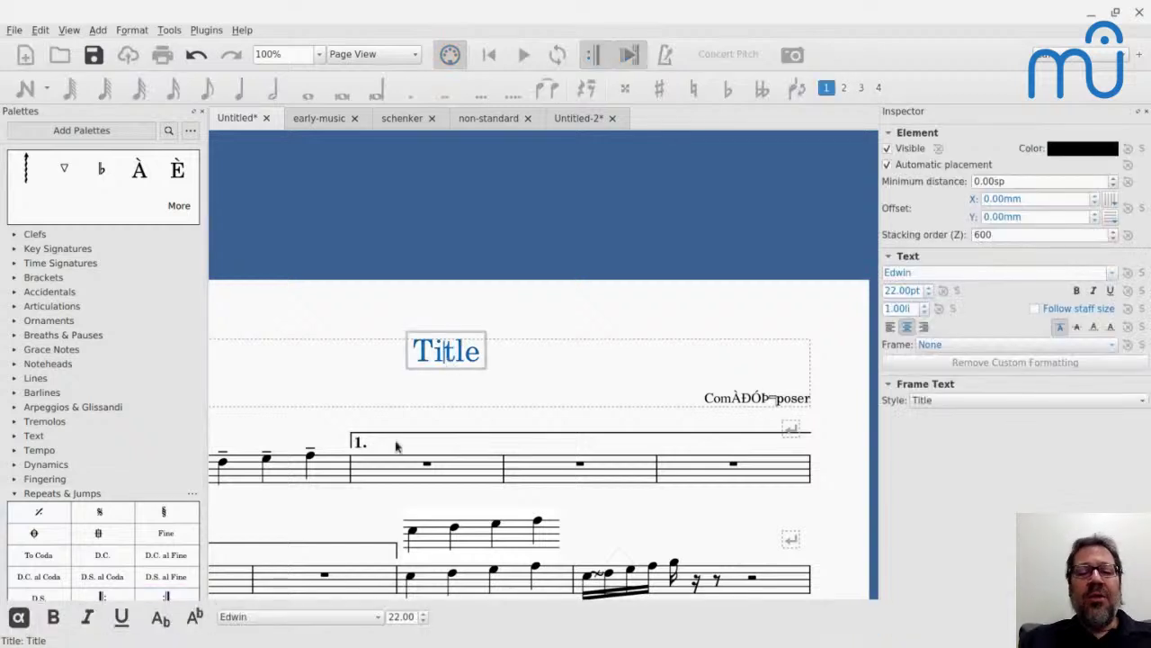
key(Left)
key(shift+Right)
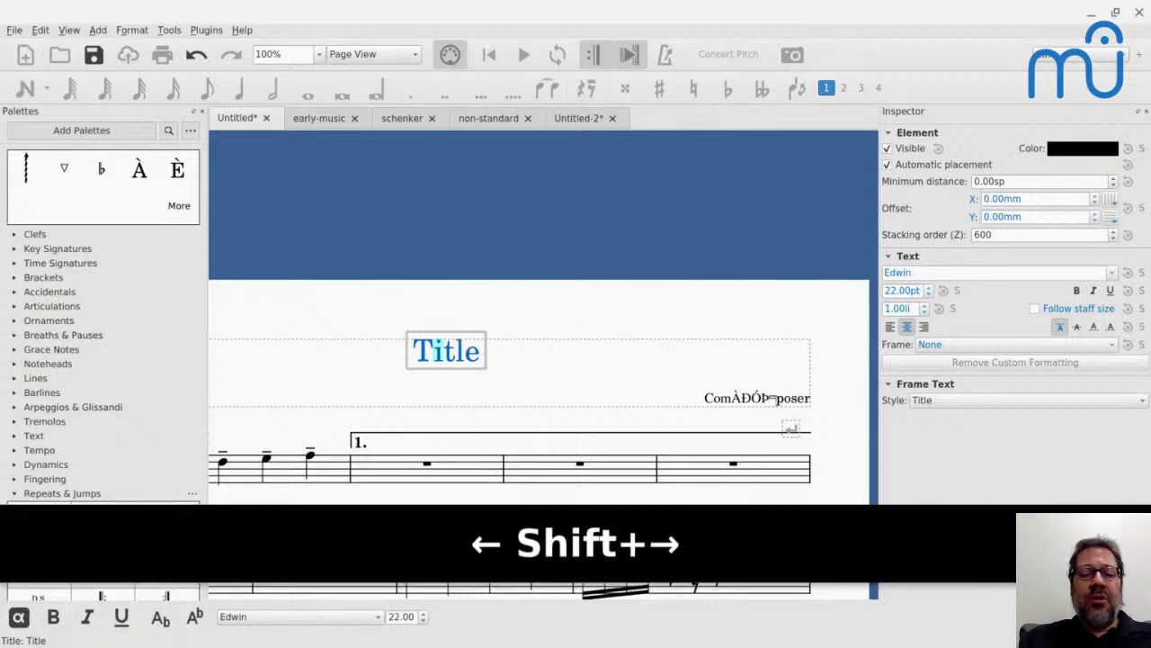
key(Left)
key(Right)
key(Right)
key(shift+Right)
key(Right)
key(Right)
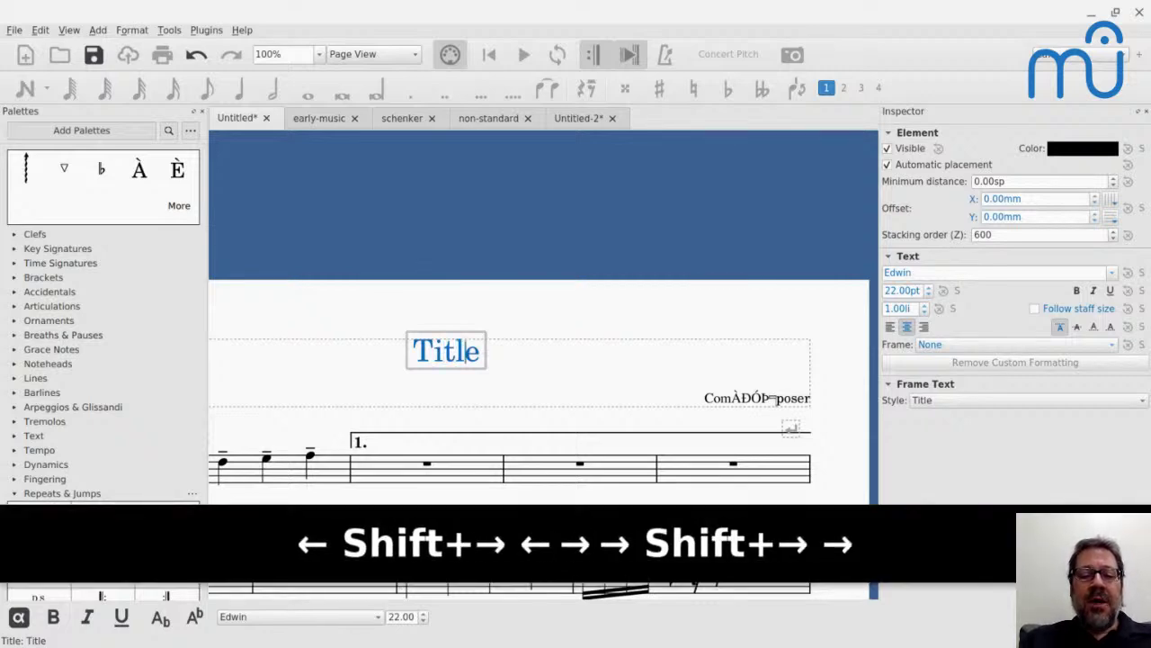
text(Bold)
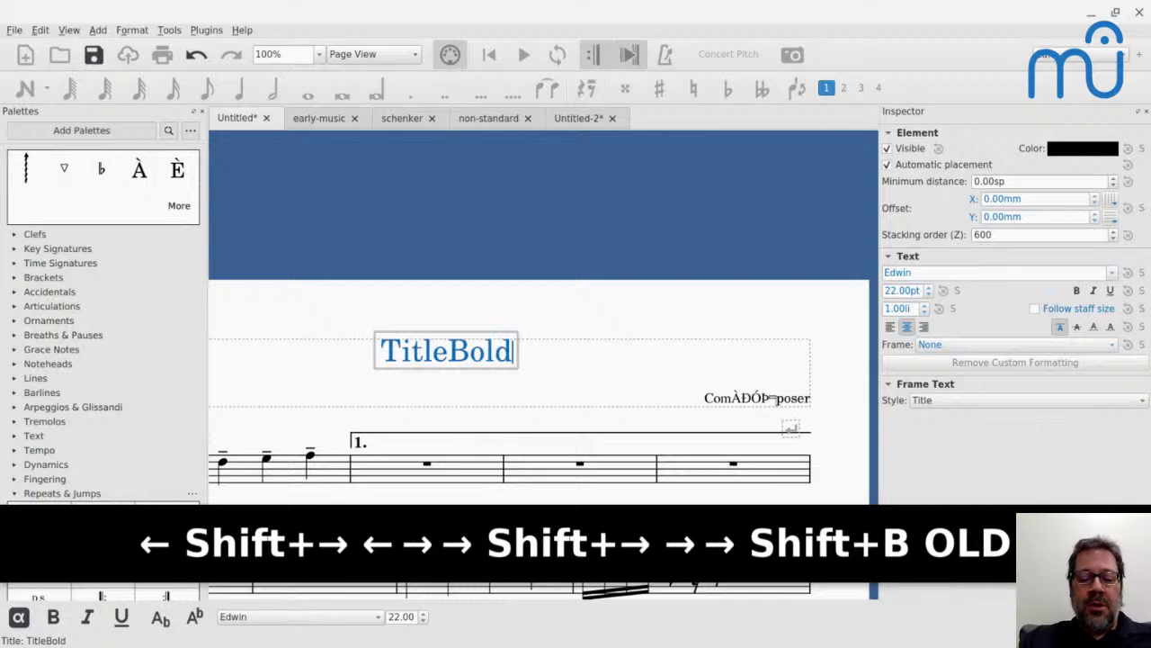
Step: Make only the word Bold in the title bold
key(Left)
key(Left)
key(Left)
key(Left)
key(ctrl+shift+Right)
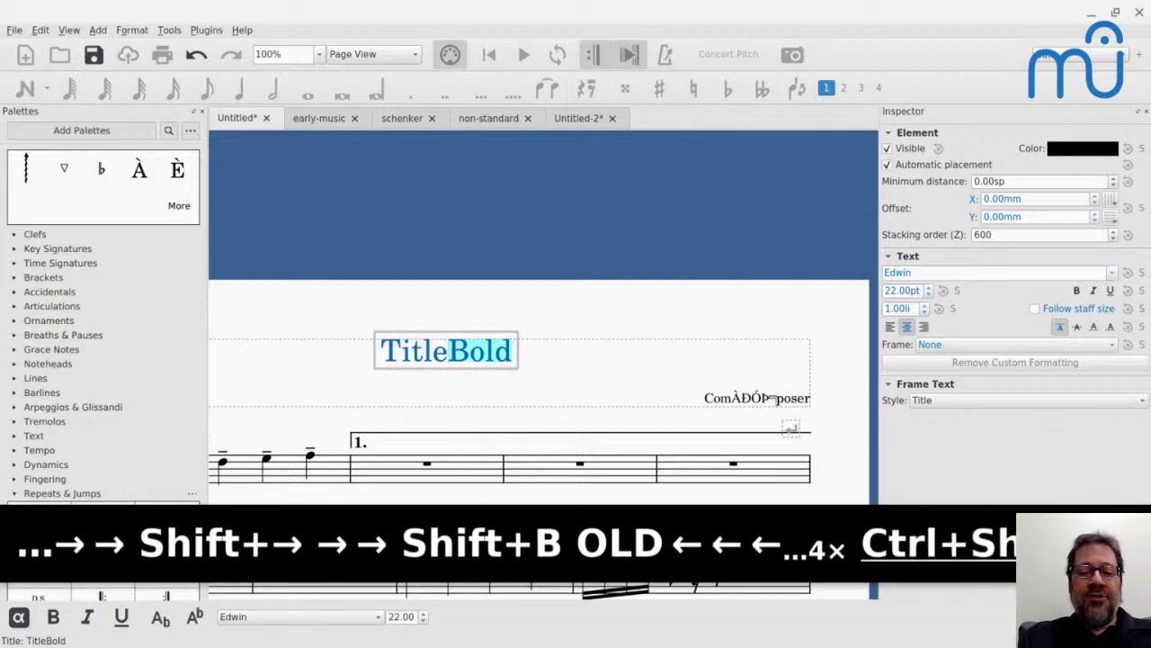
key(ctrl+b)
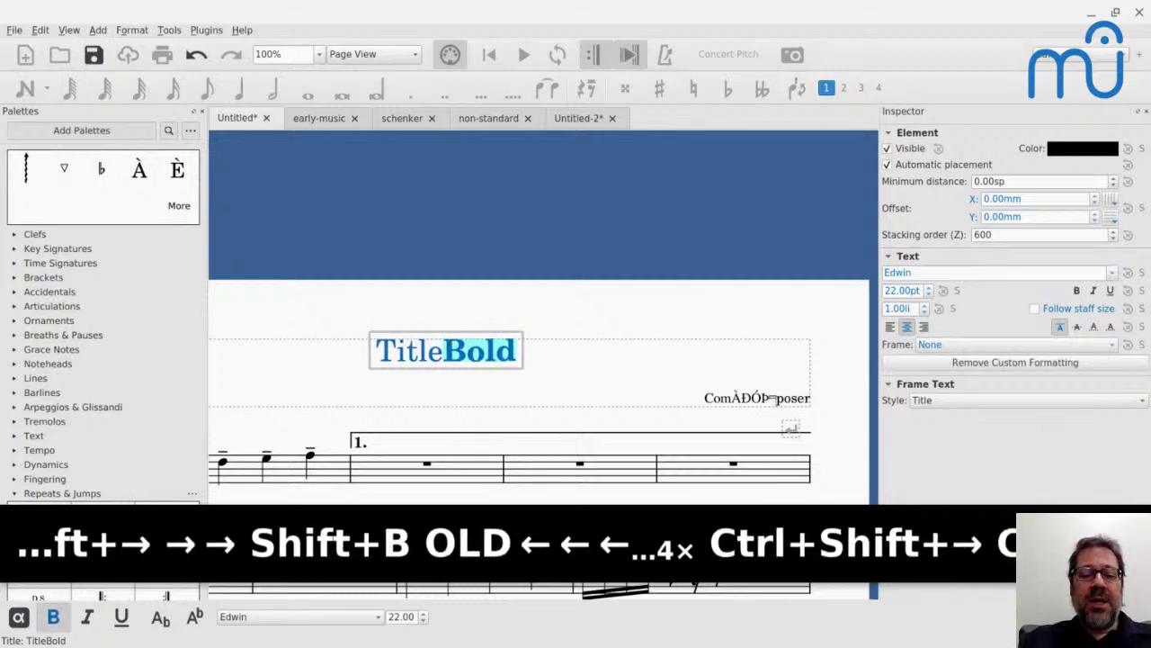
Step: Append ssssssaew in bold and sssssswww in regular weight to the title, and finish editing the text
key(Right)
text(ss)
text(ssssssaew)
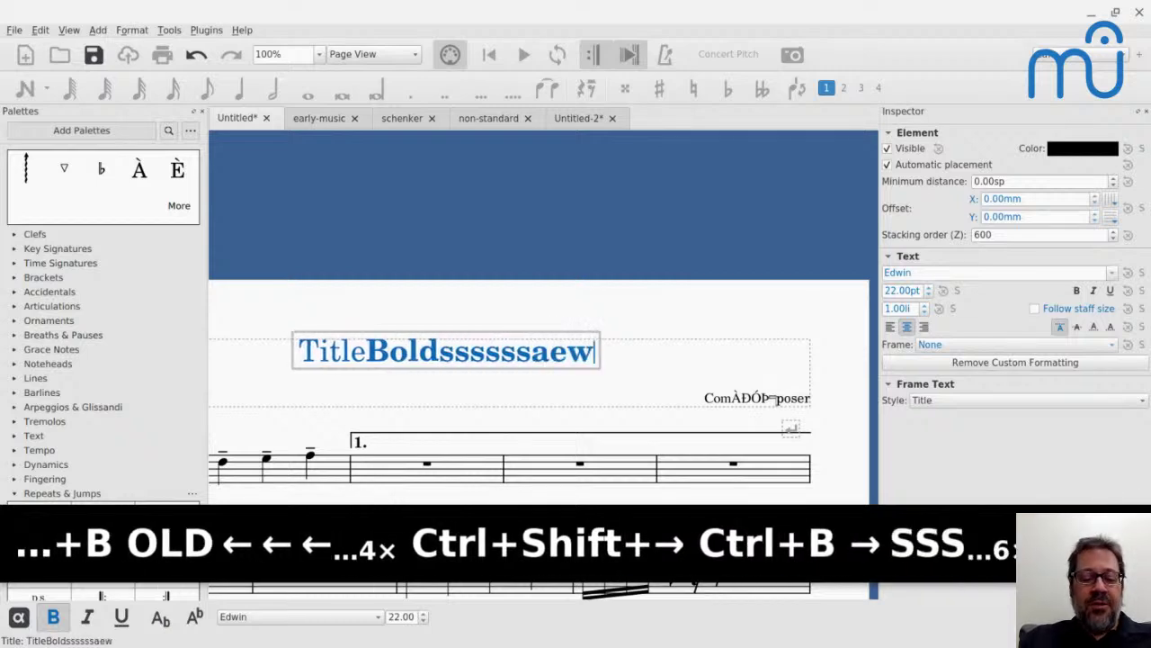
key(ctrl+b)
text(ssssss)
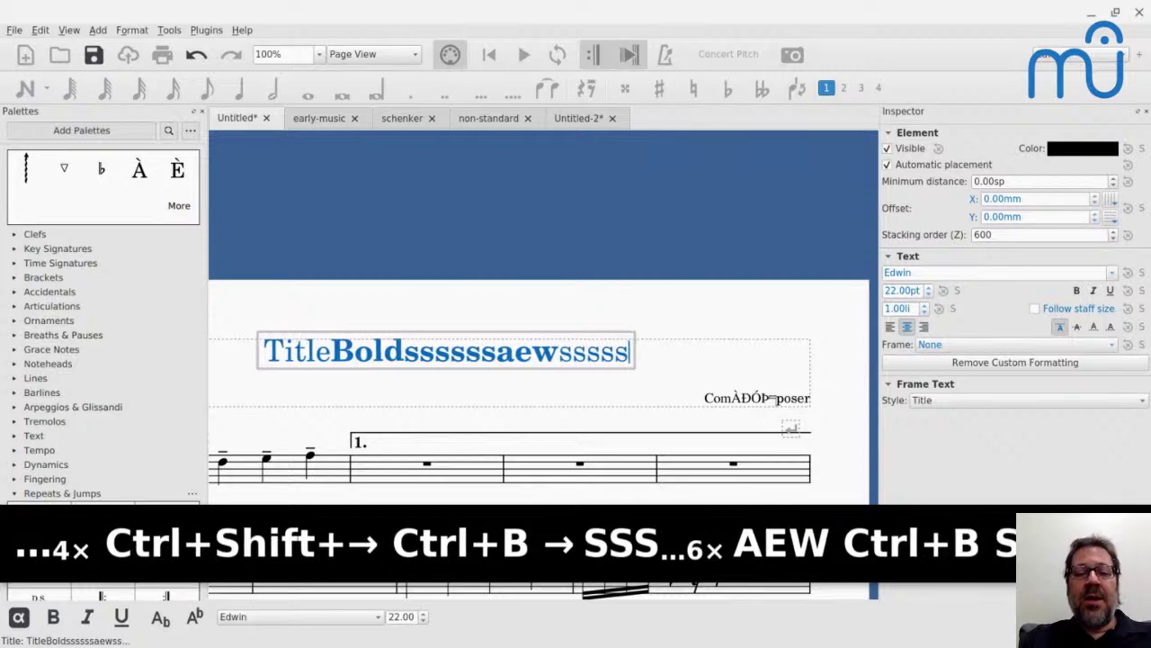
text(www)
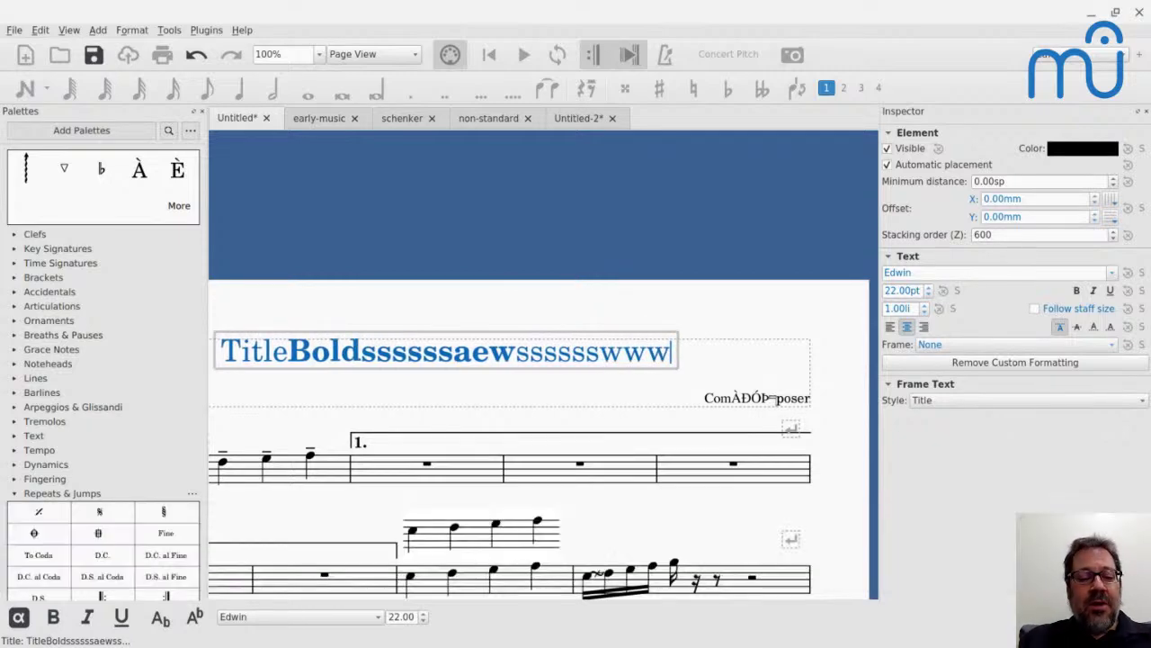
key(Escape)
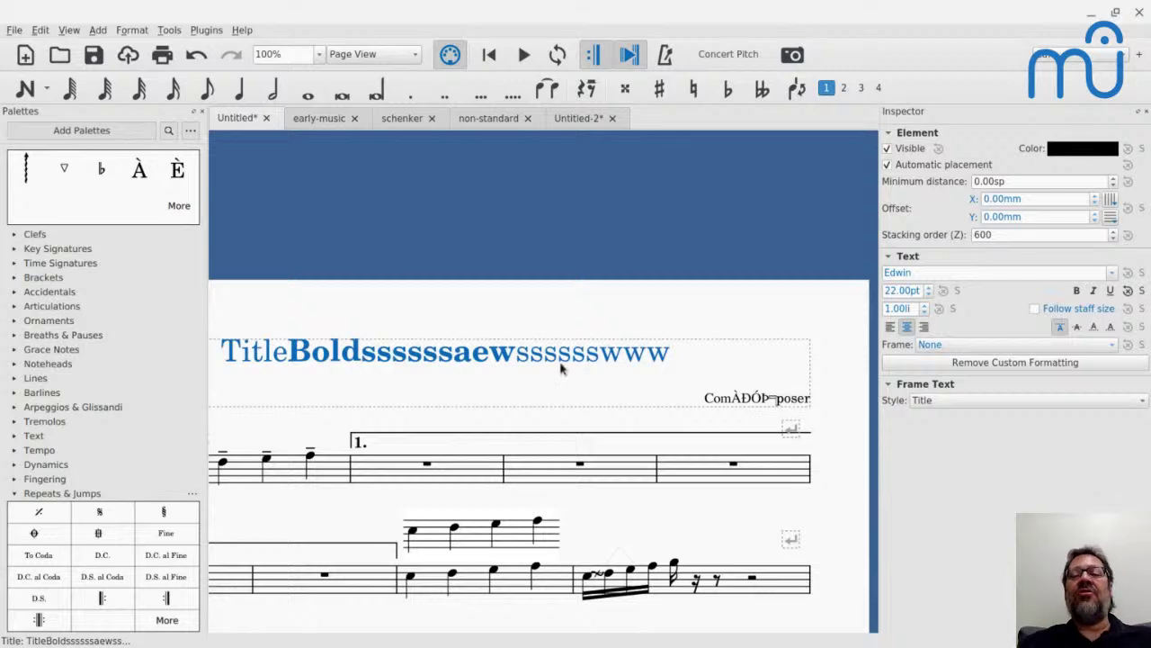
Step: Make the whole Composer text bold through its text properties
click(738, 401)
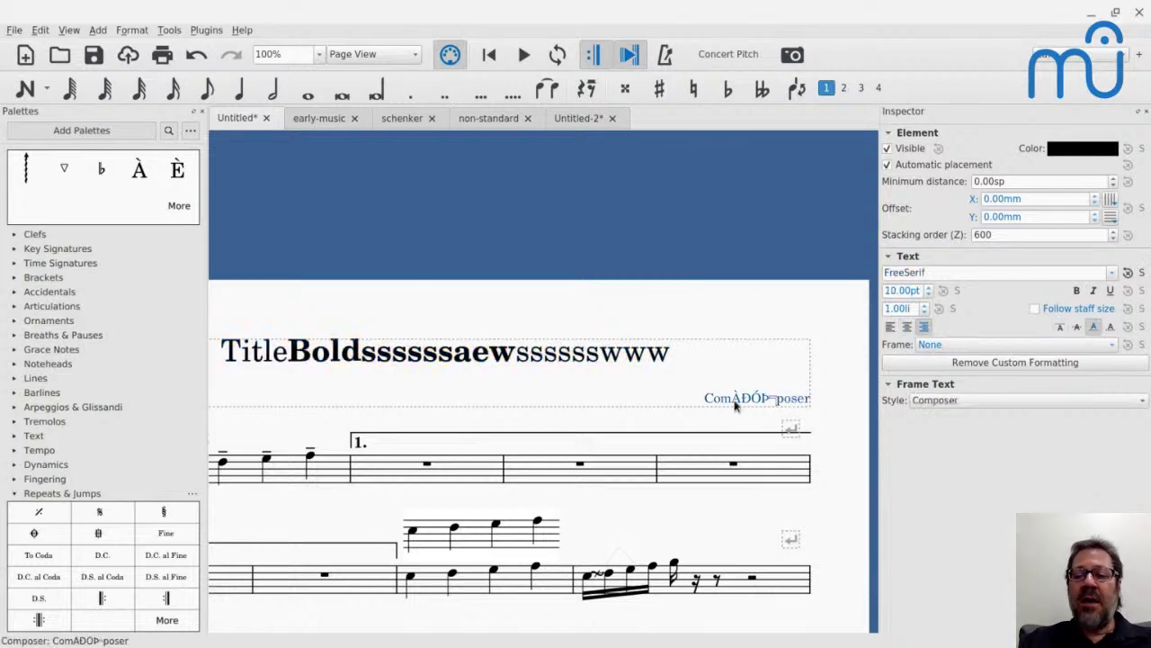
click(1078, 291)
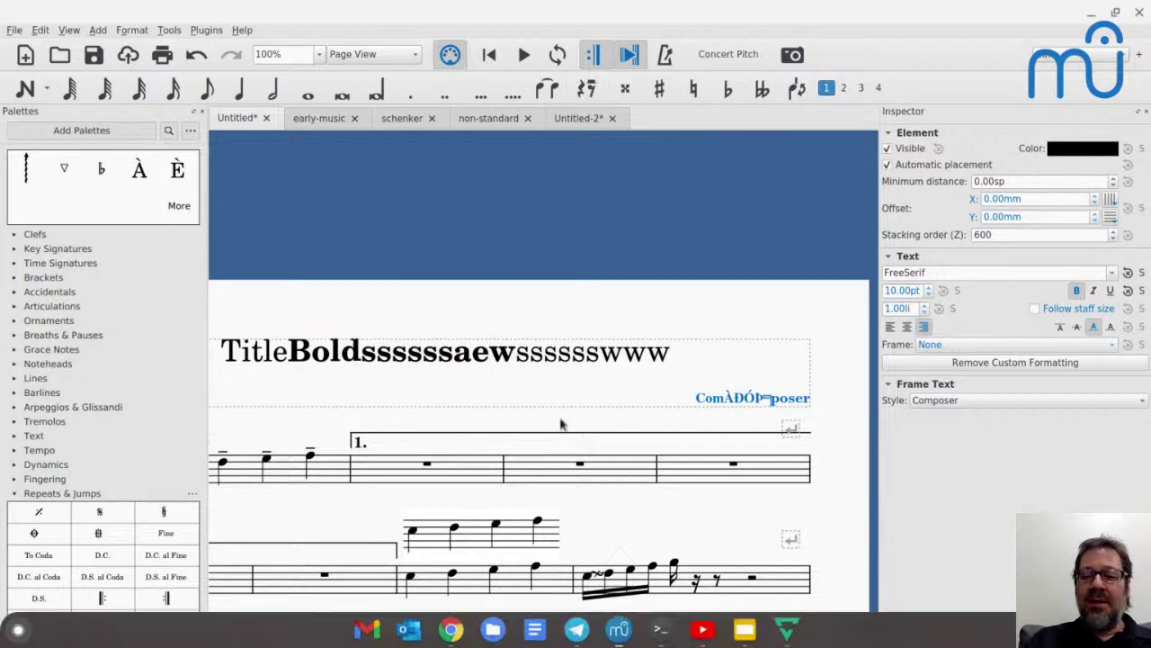
click(943, 272)
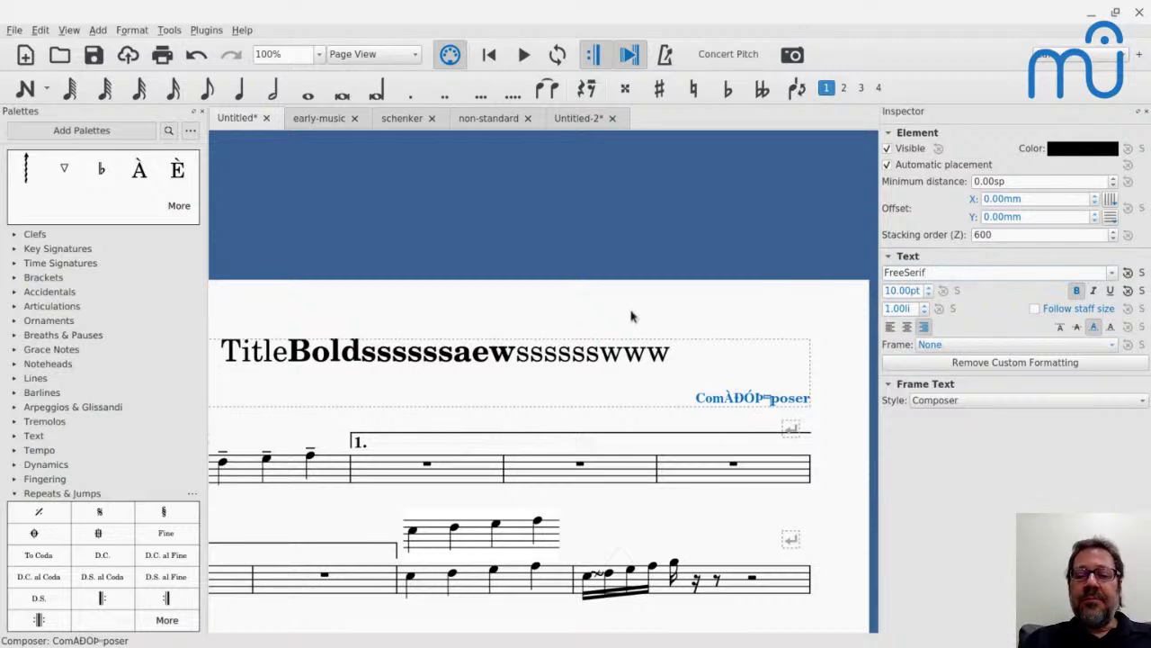
double_click(738, 402)
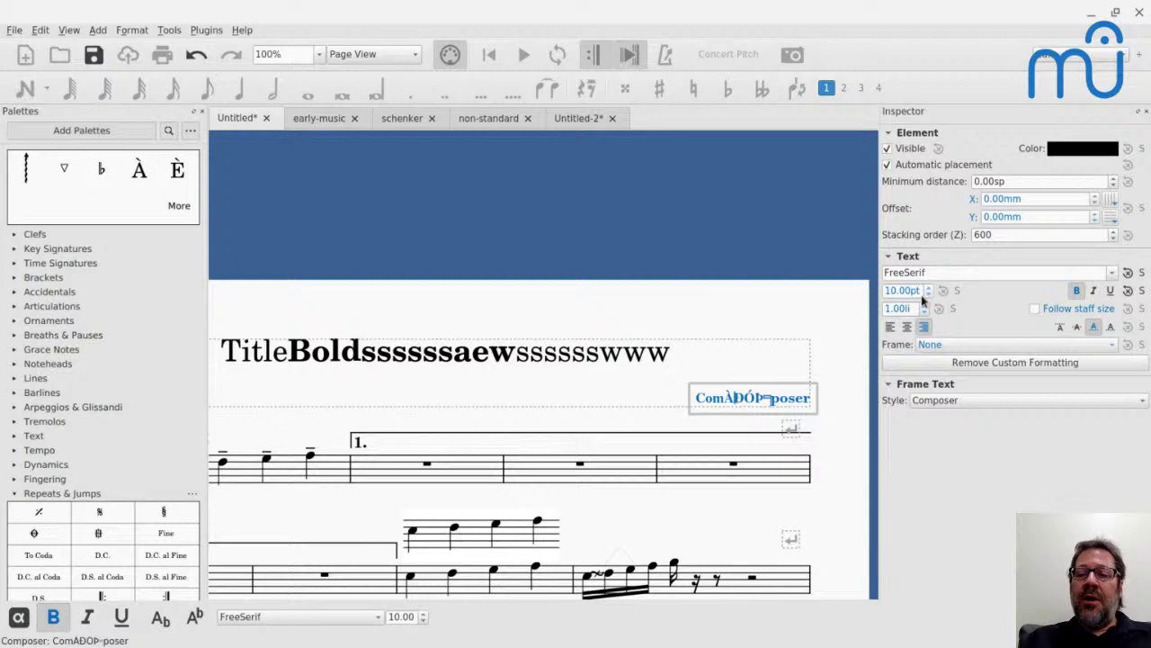
key(Escape)
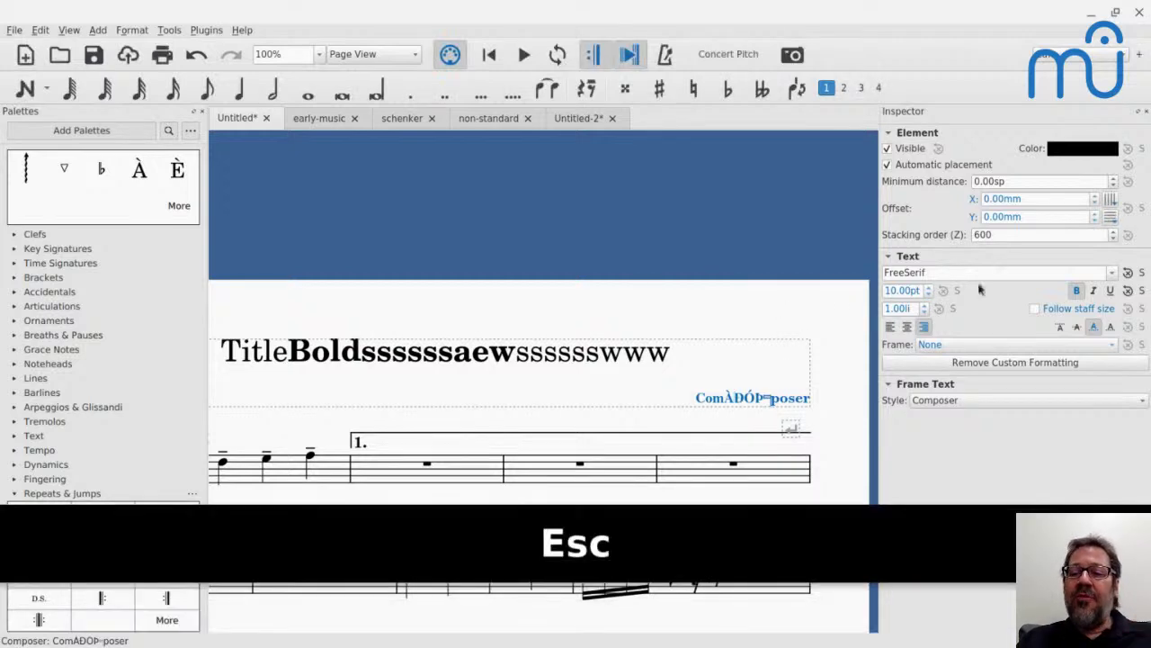
Step: Set the Composer text's font to FreeMono and select the vertical title frame
click(1113, 272)
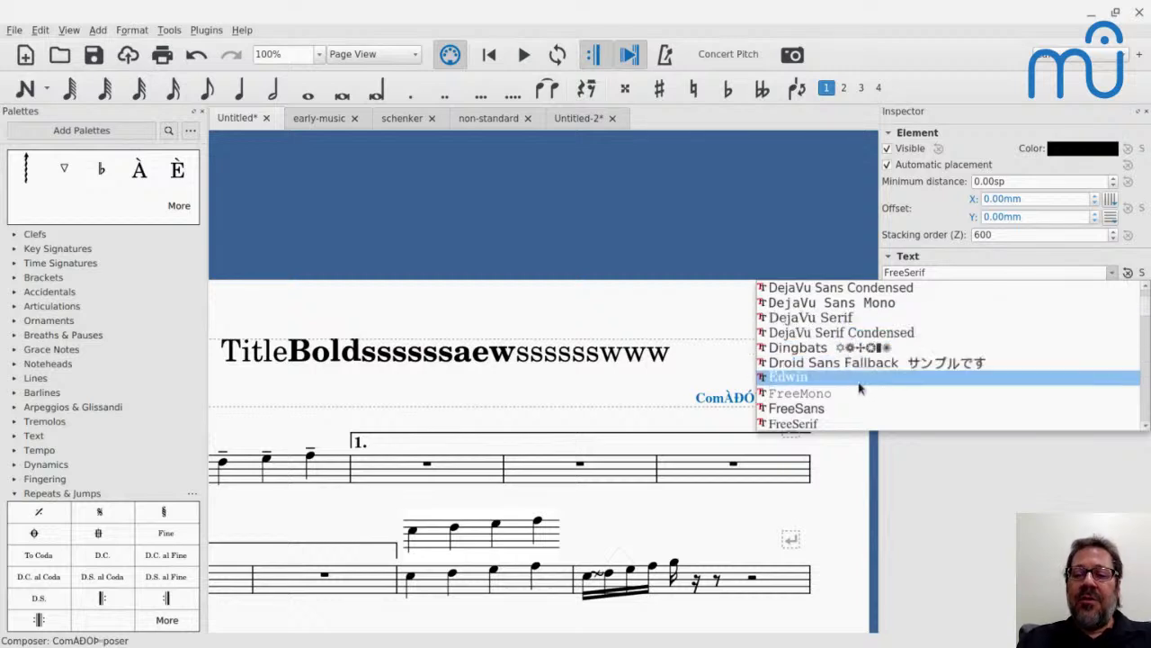
scroll(859, 389, down, 1)
click(796, 349)
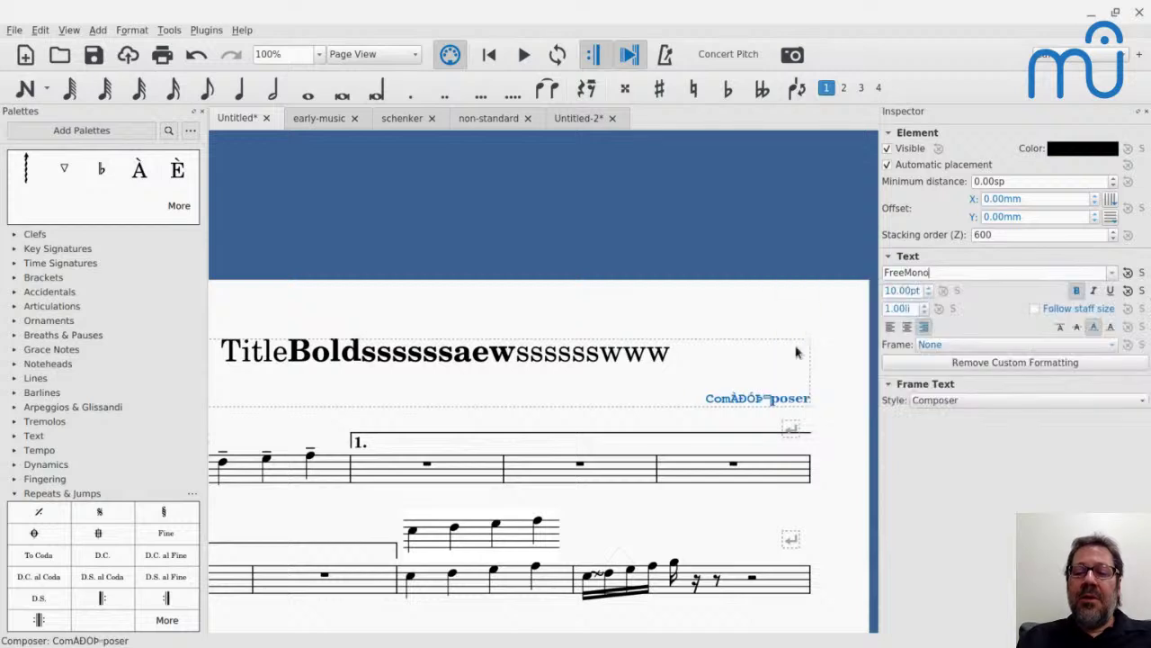
click(1076, 291)
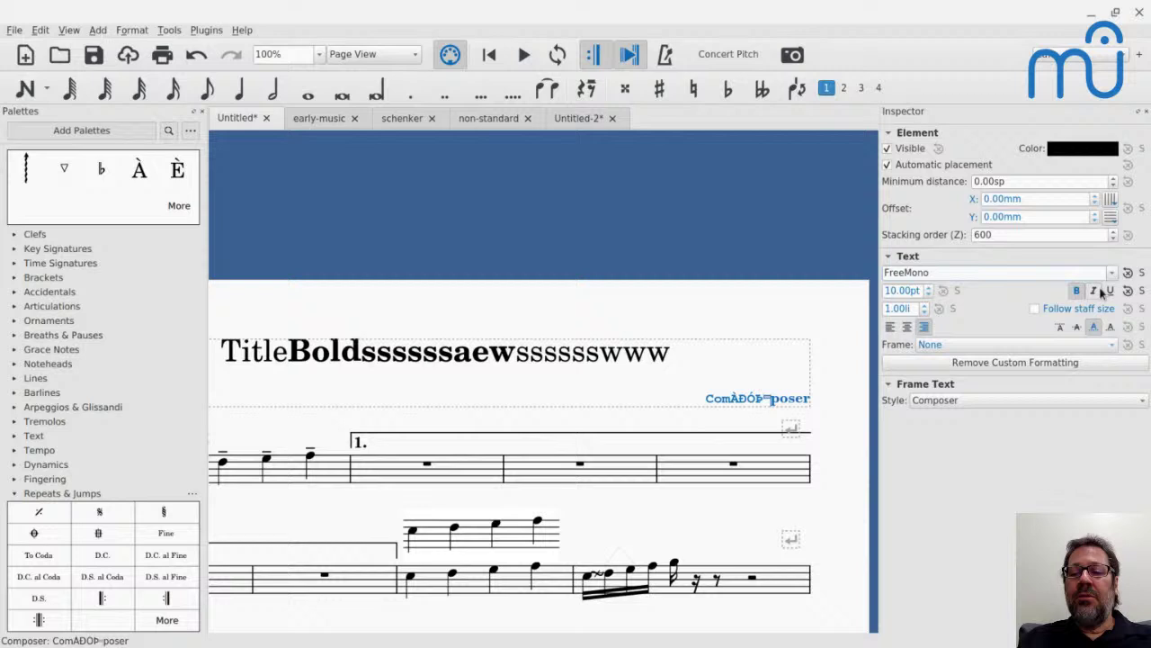
click(724, 365)
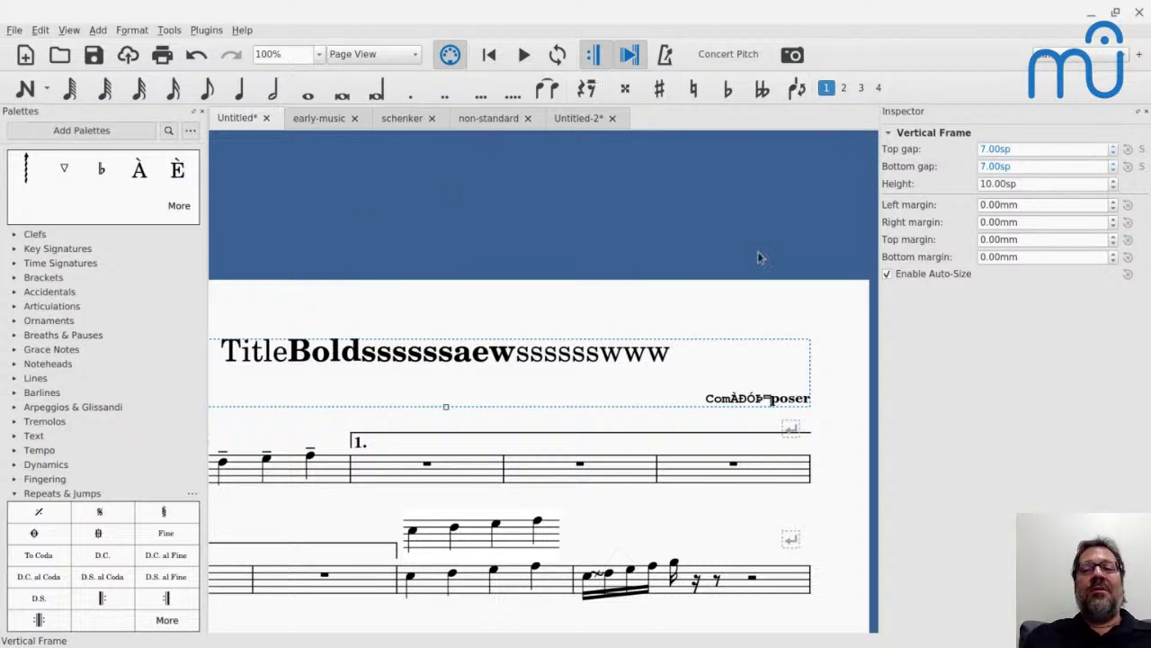
Step: Check the Import and Export settings in the preferences and leave without applying any changes
click(39, 31)
click(78, 255)
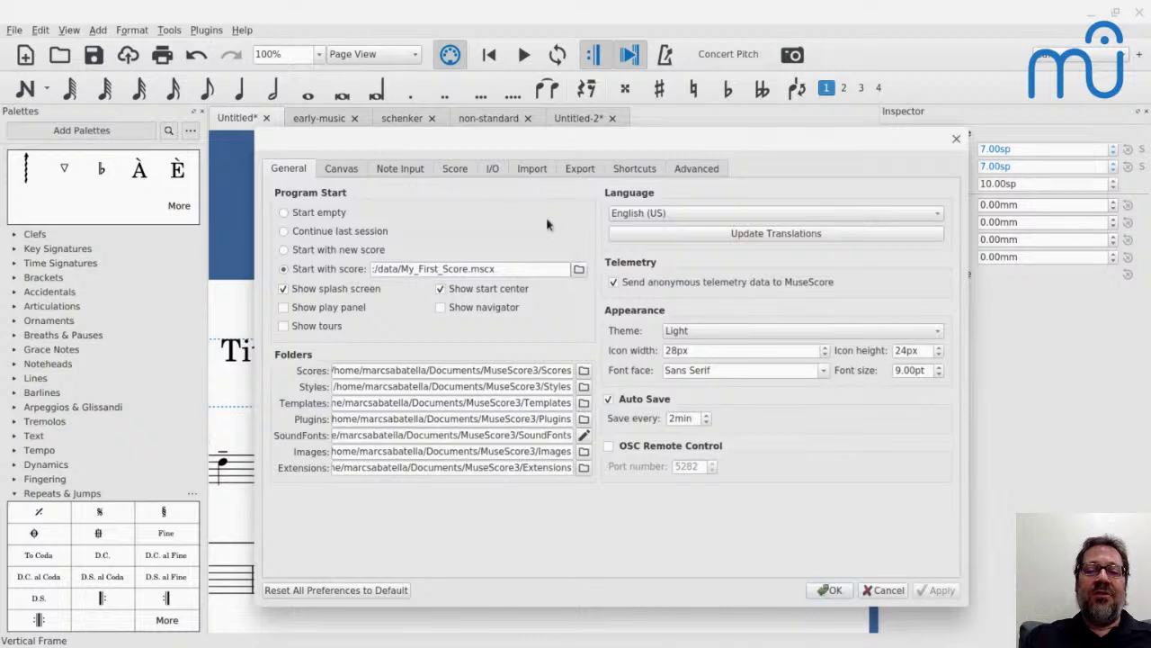
click(543, 174)
click(574, 176)
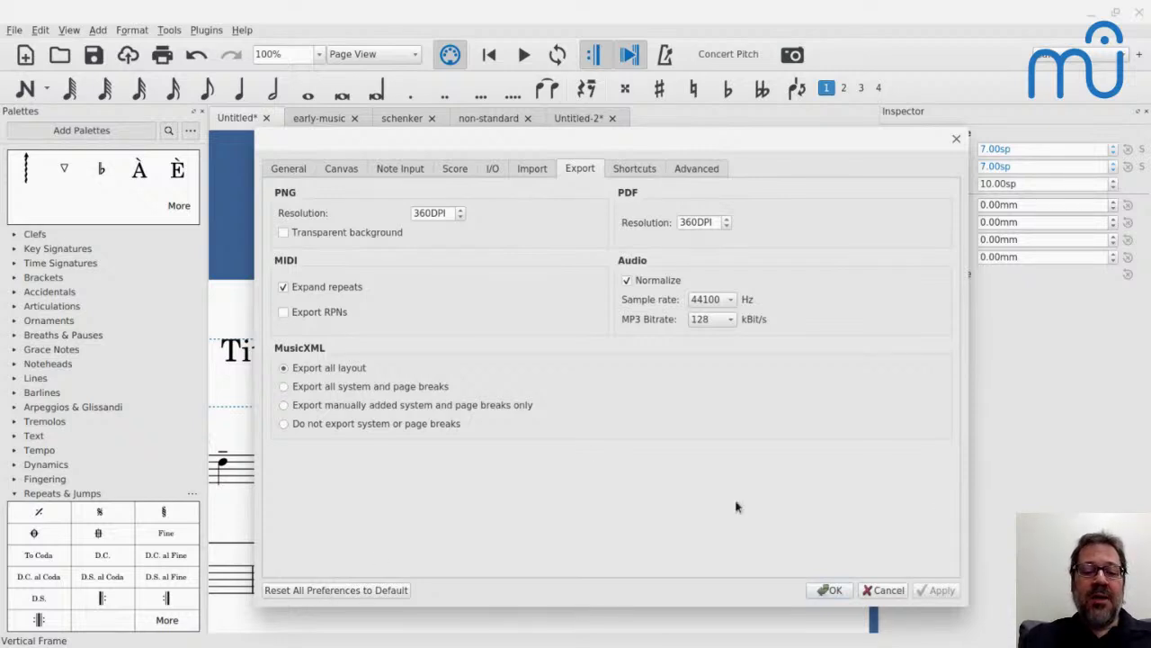
click(886, 590)
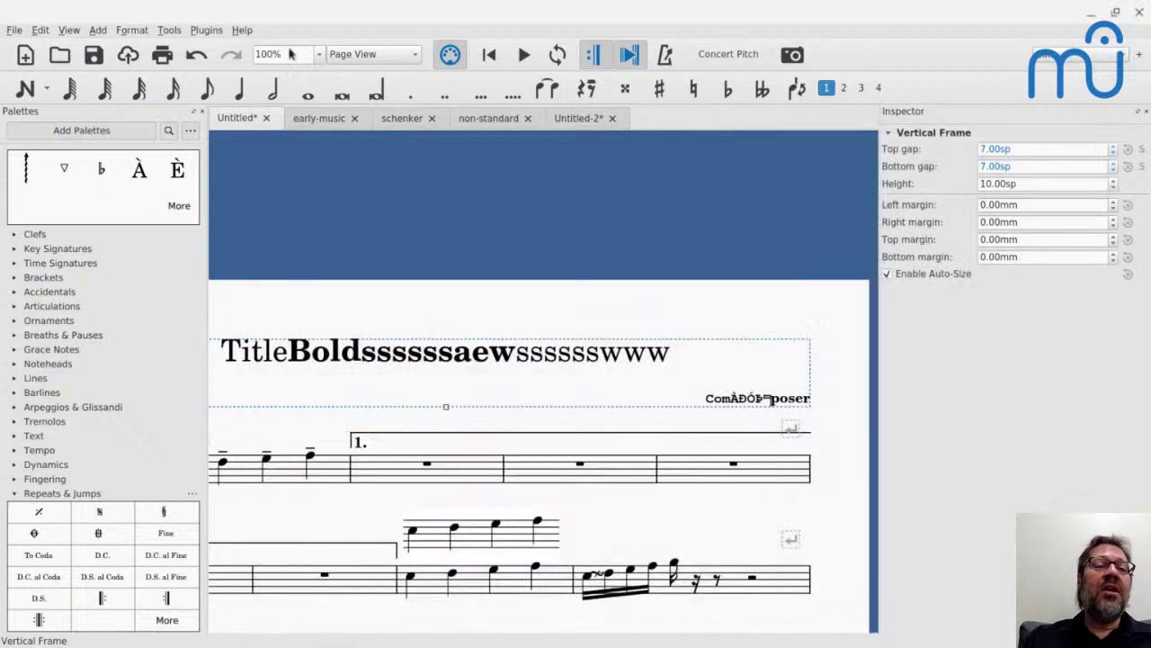
click(179, 32)
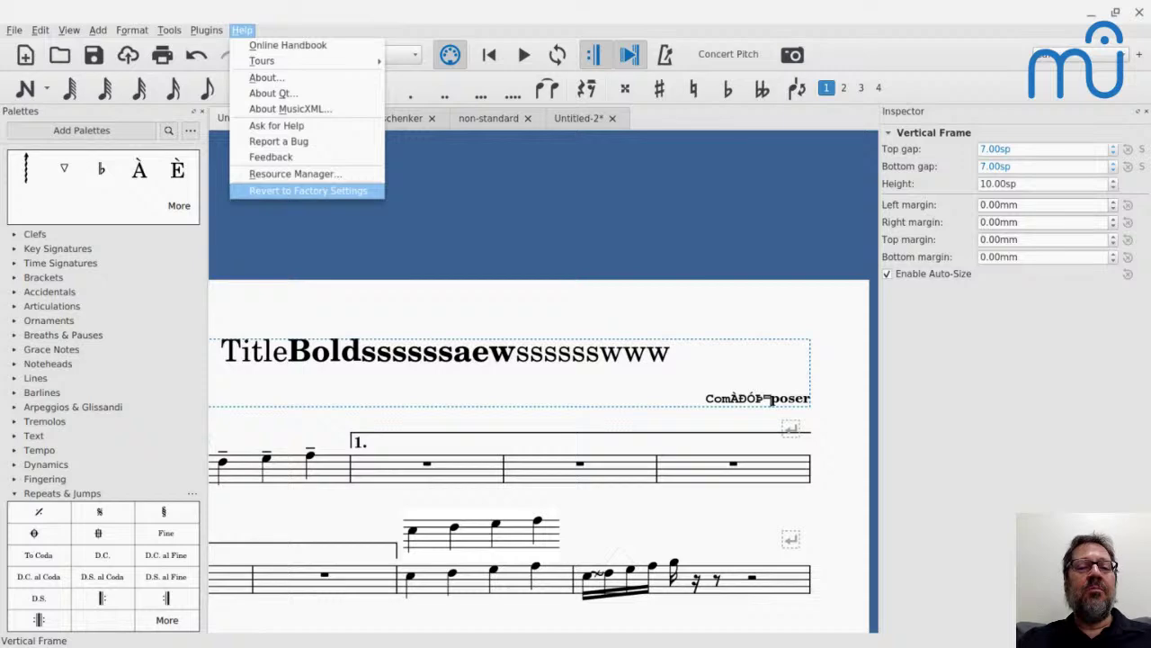
click(507, 221)
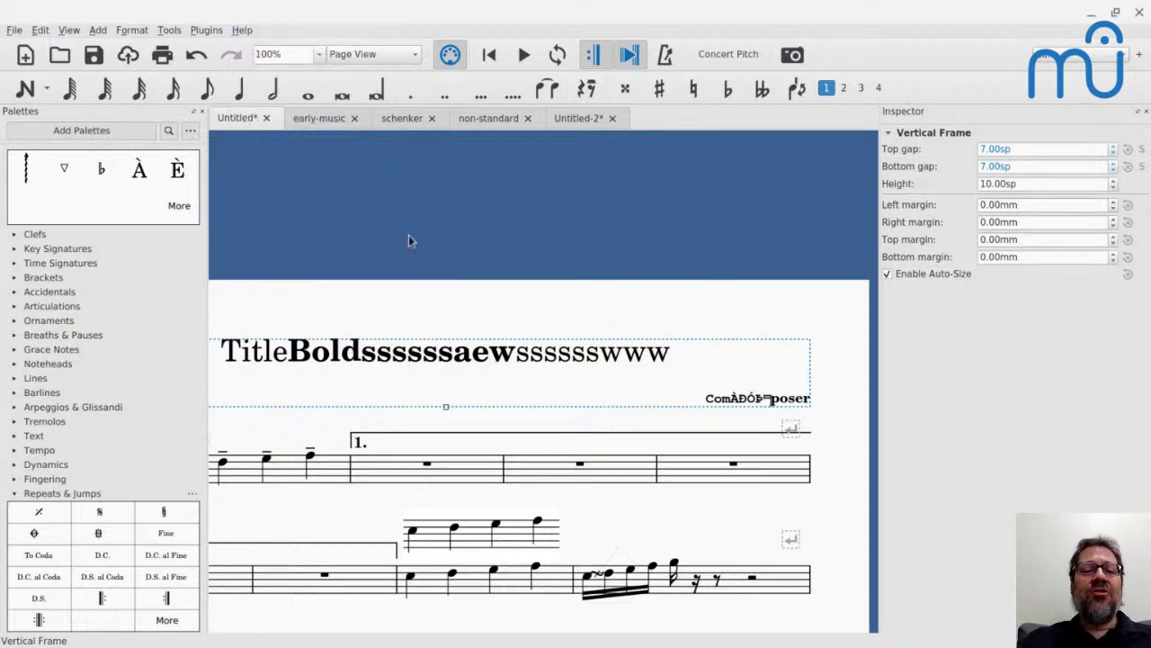
Step: Reset all of the score's styles to their defaults through the style settings
drag(352, 311, 535, 185)
scroll(535, 185, down, 10)
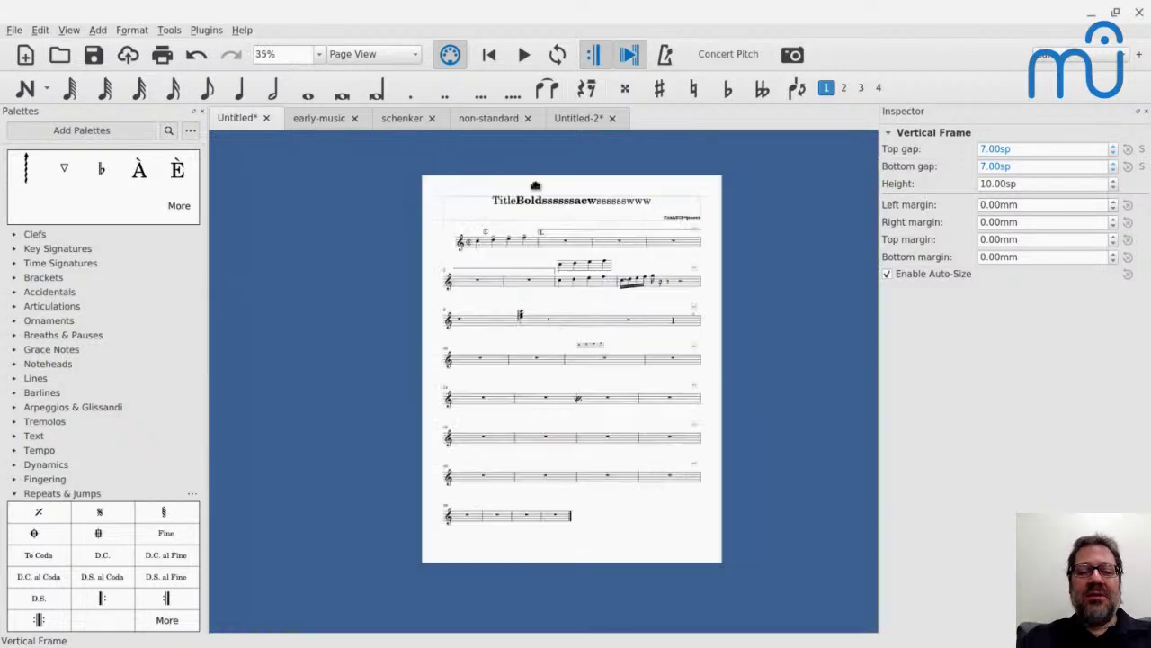
scroll(535, 185, up, 8)
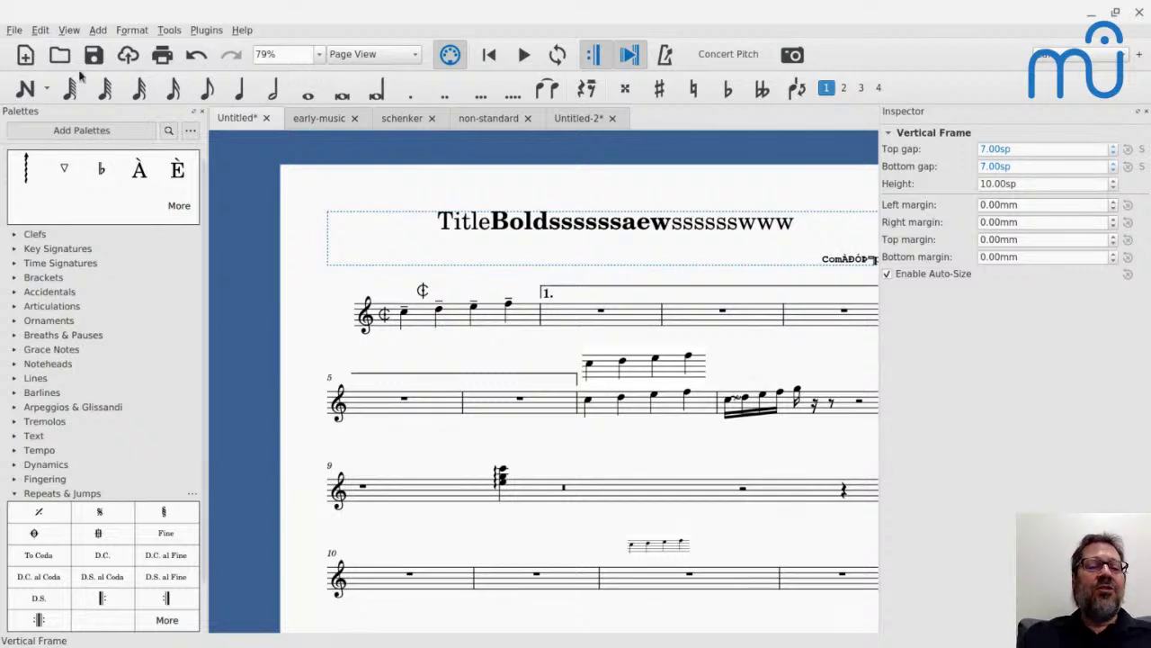
click(126, 33)
click(133, 42)
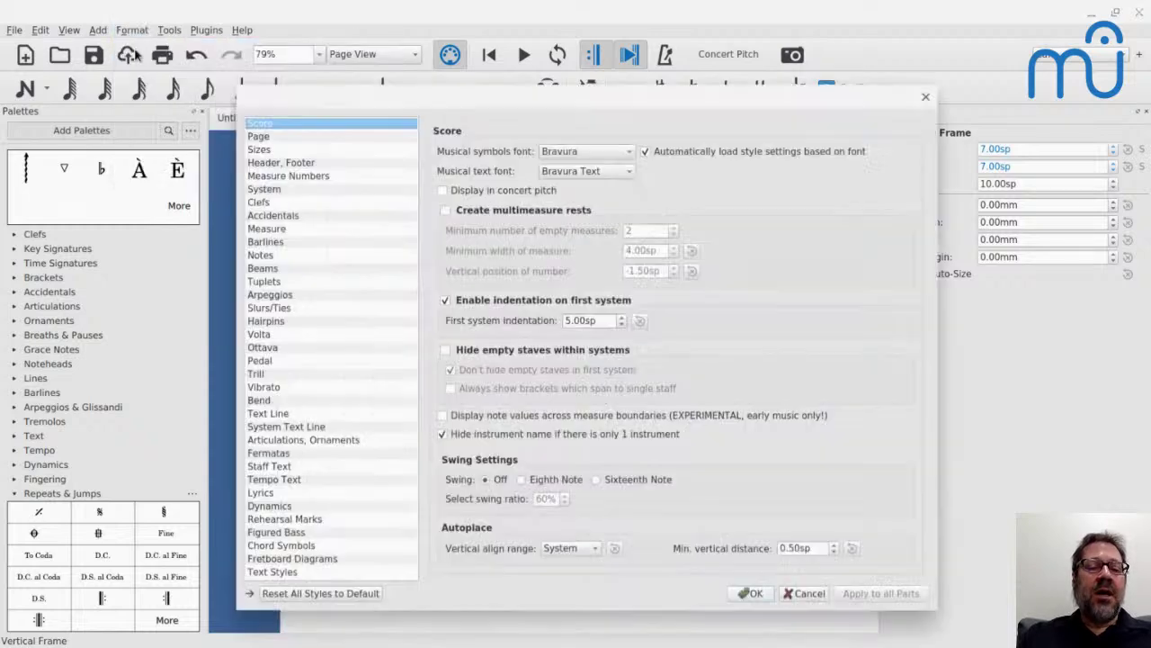
click(316, 594)
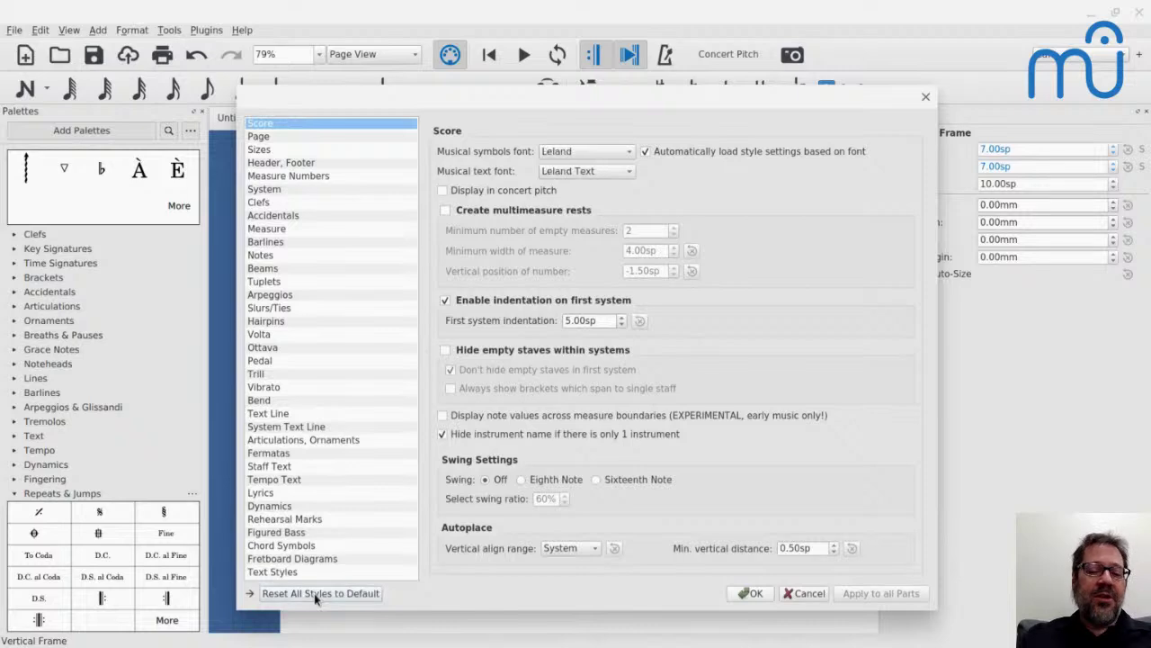
click(754, 594)
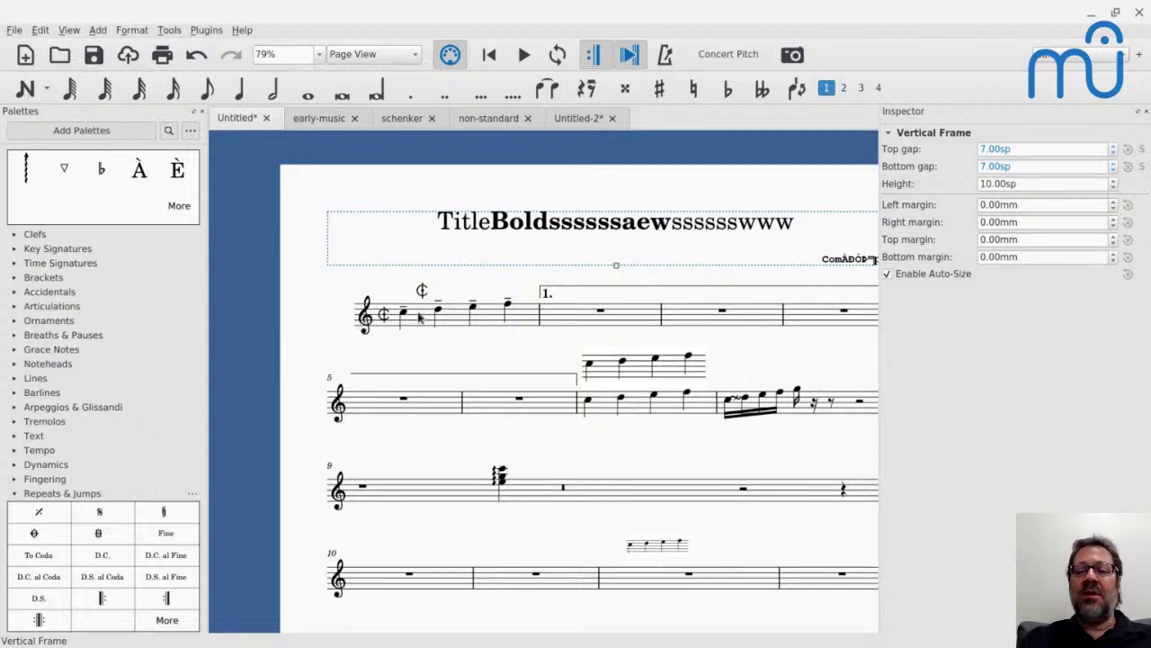
Step: Remove the custom formatting from the Composer text and reset its font and bold style to the defaults
click(464, 223)
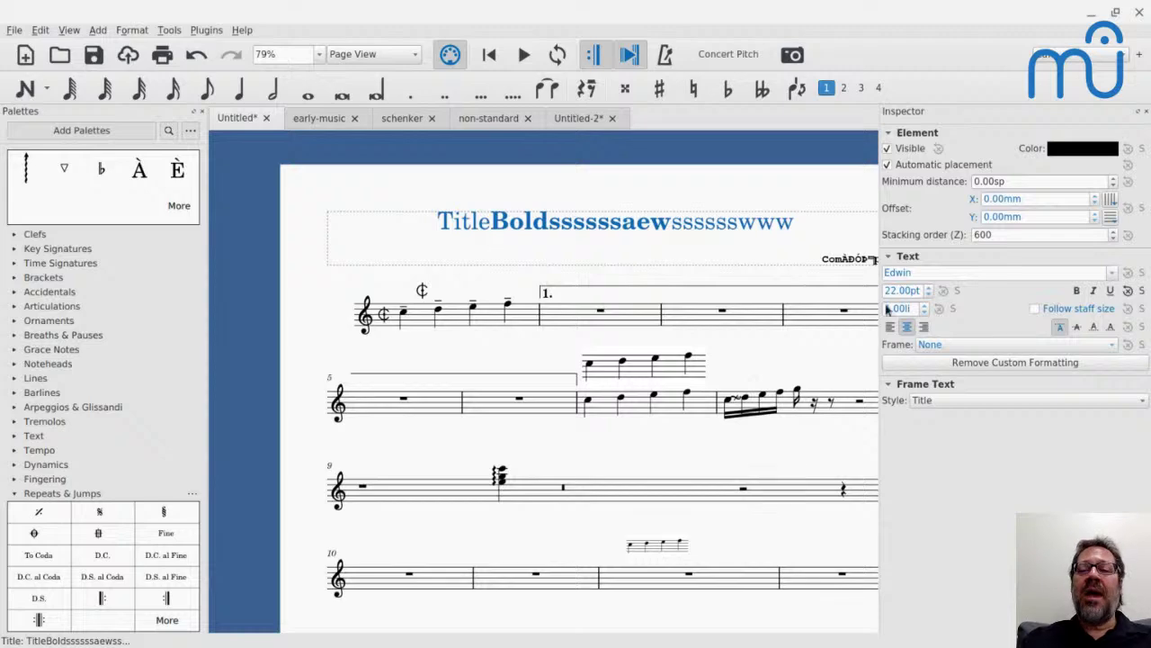
click(853, 259)
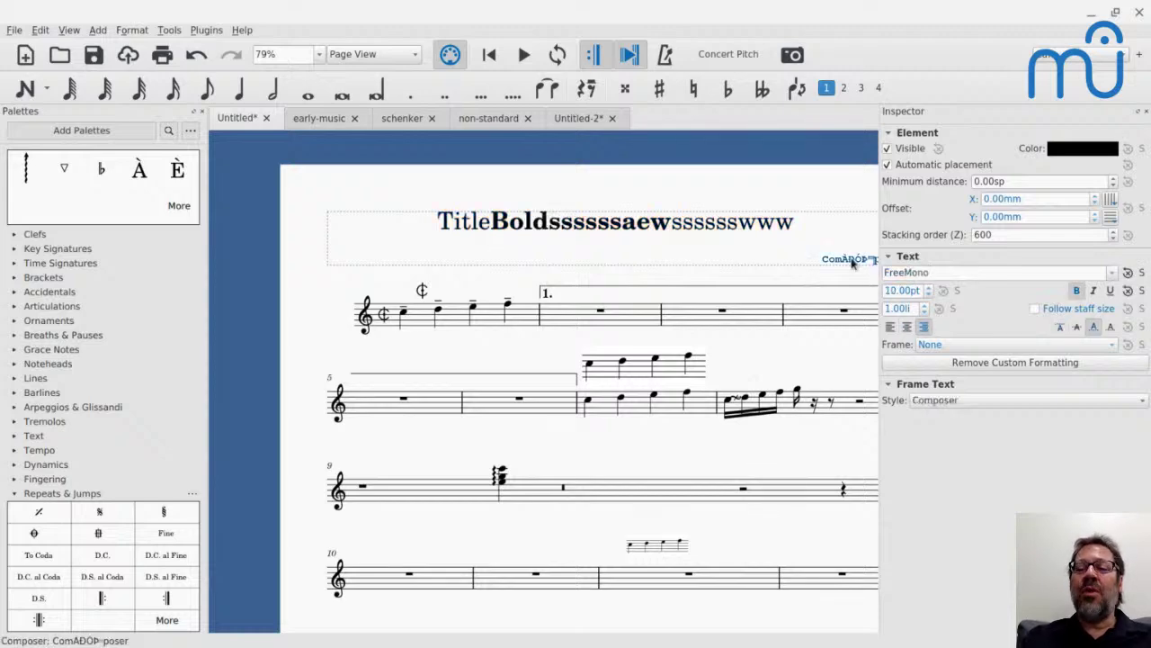
scroll(720, 234, right, 4)
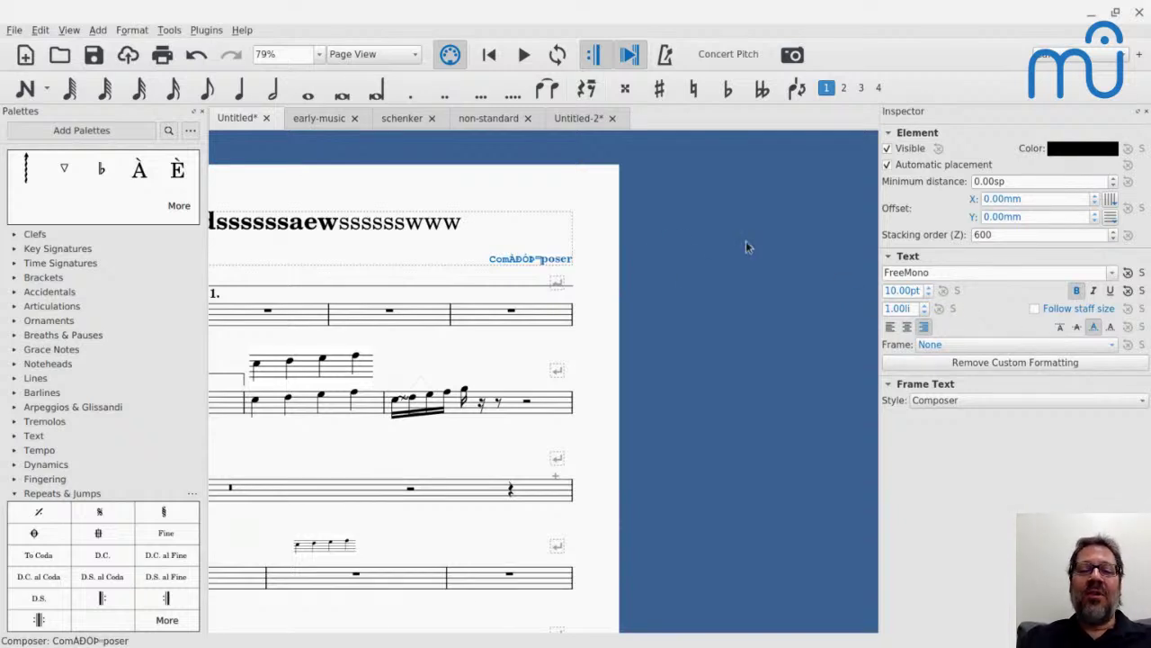
click(947, 364)
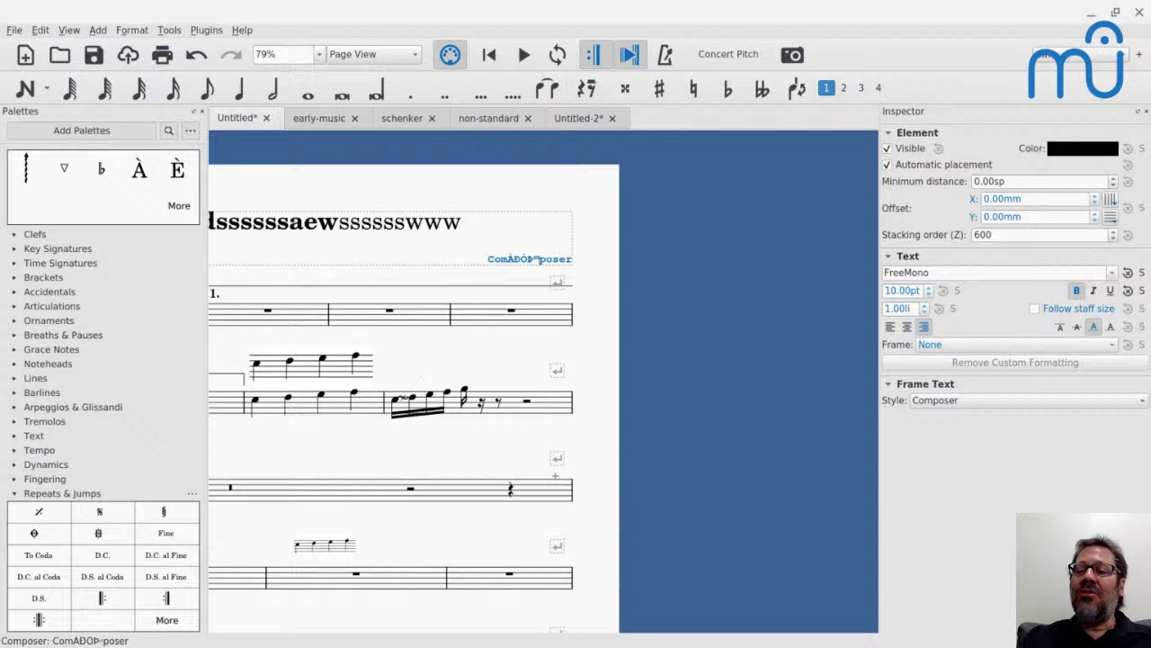
click(1128, 273)
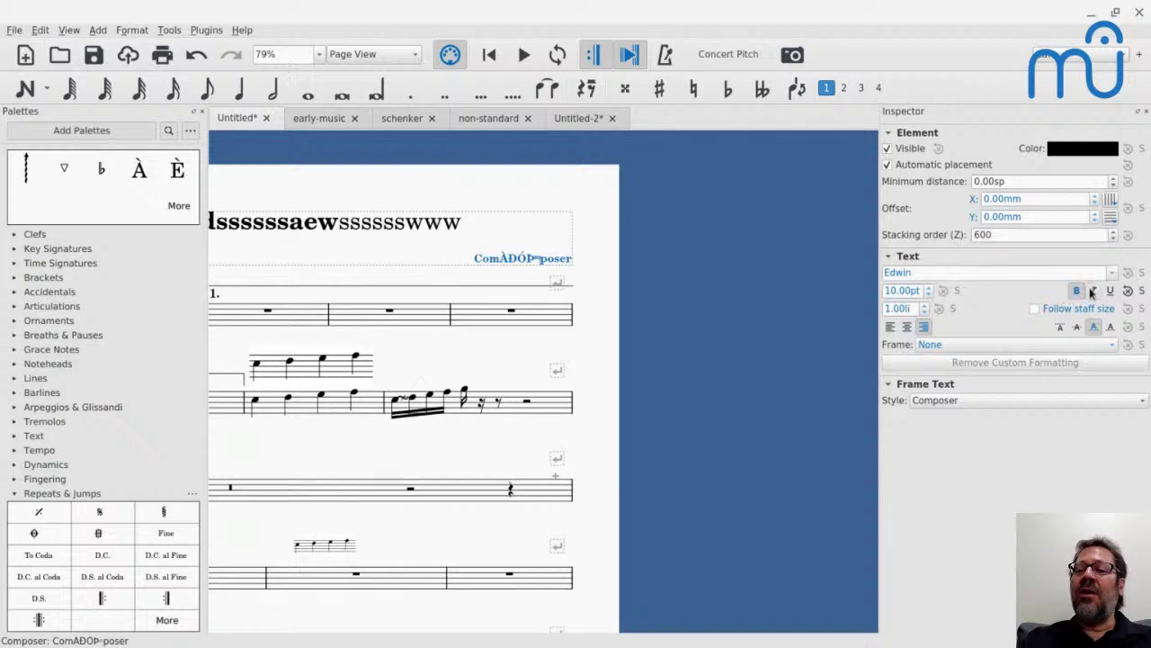
click(1128, 293)
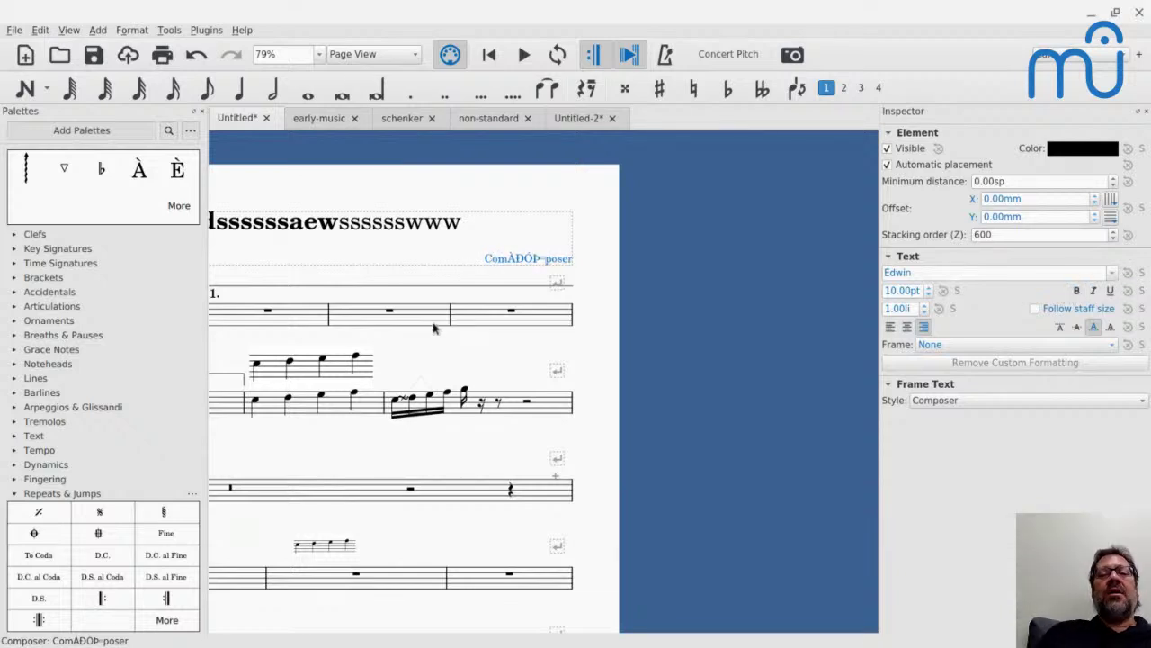
scroll(431, 327, left, 3)
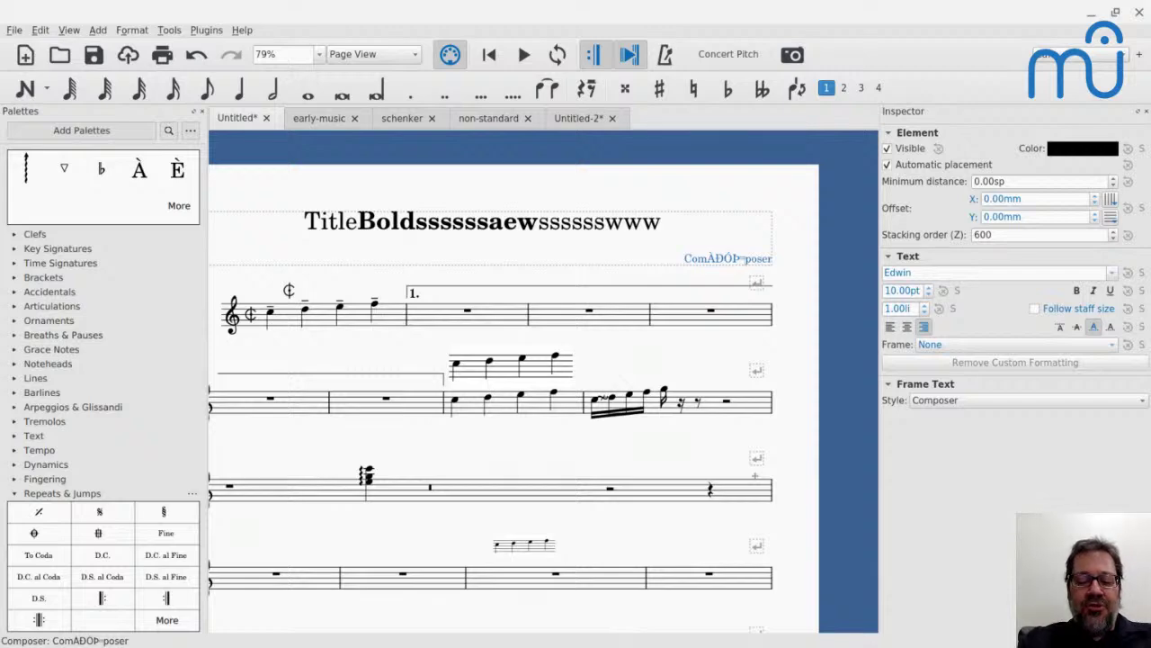
Step: Create a new untitled score from the Grand Staff template with the default key signature
key(ctrl+n)
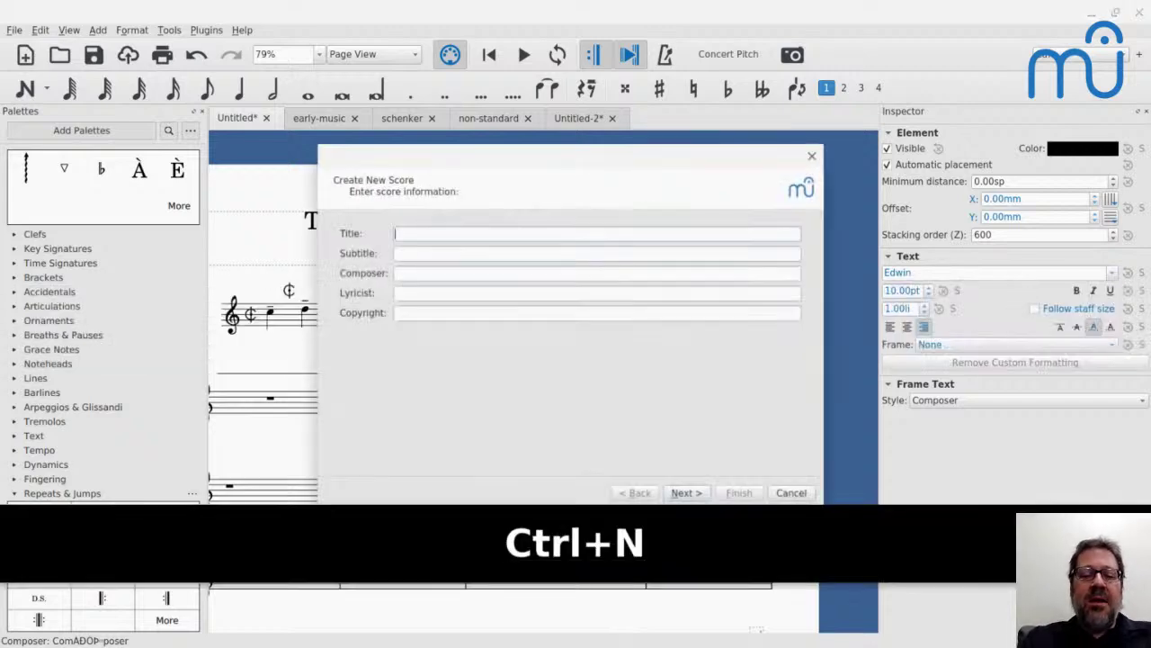
key(Return)
key(Down)
key(Down)
key(Down)
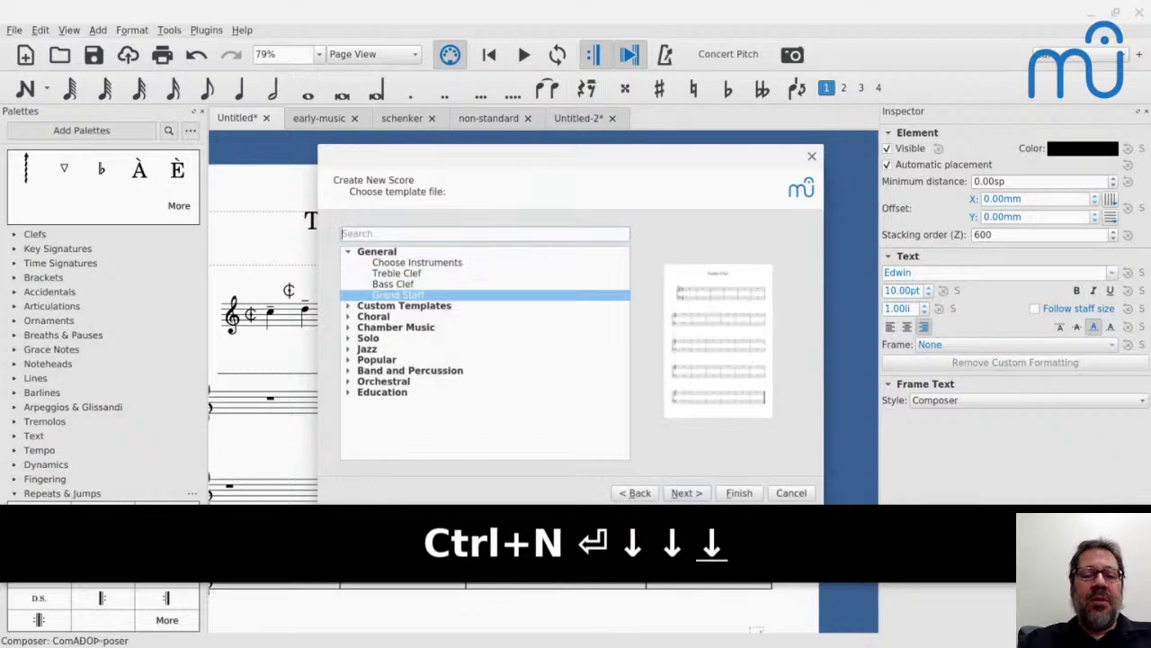
key(Return)
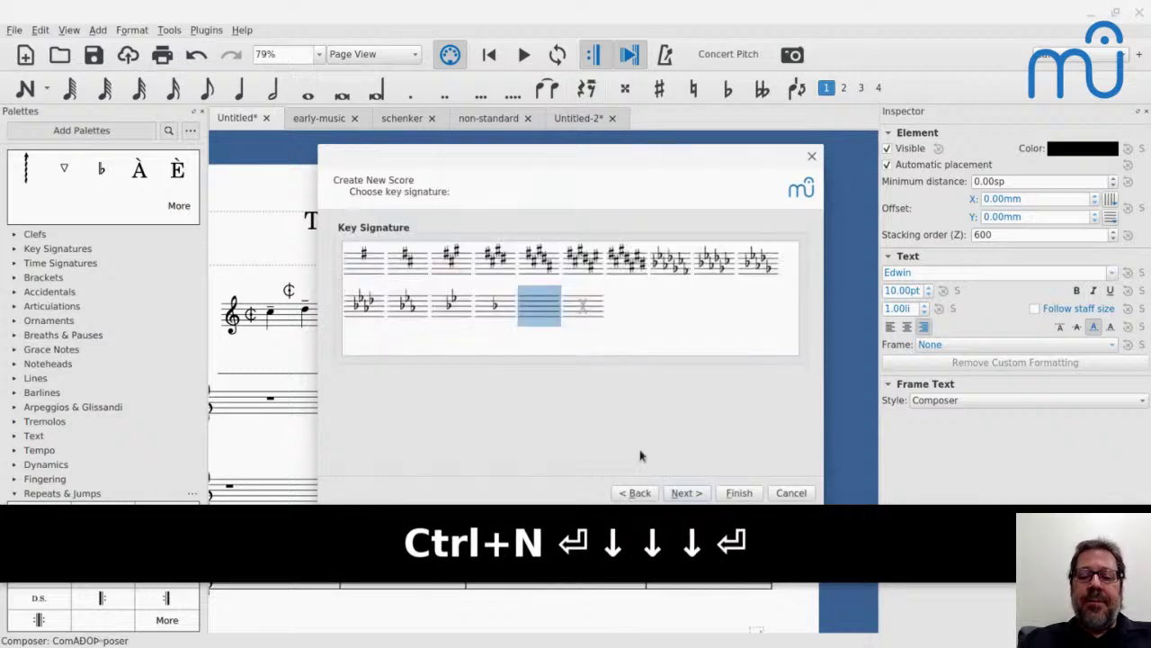
click(738, 493)
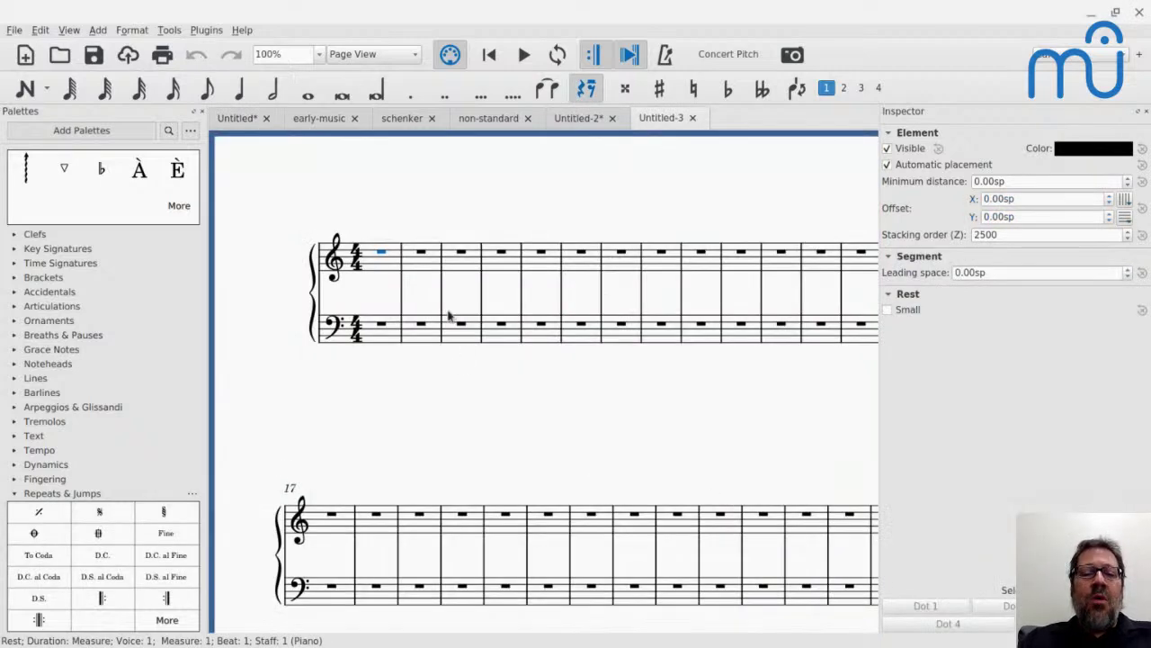
Step: Enter a whole-note chord of C3 and G3 in measure 2 of the bass staff
click(415, 344)
key(n)
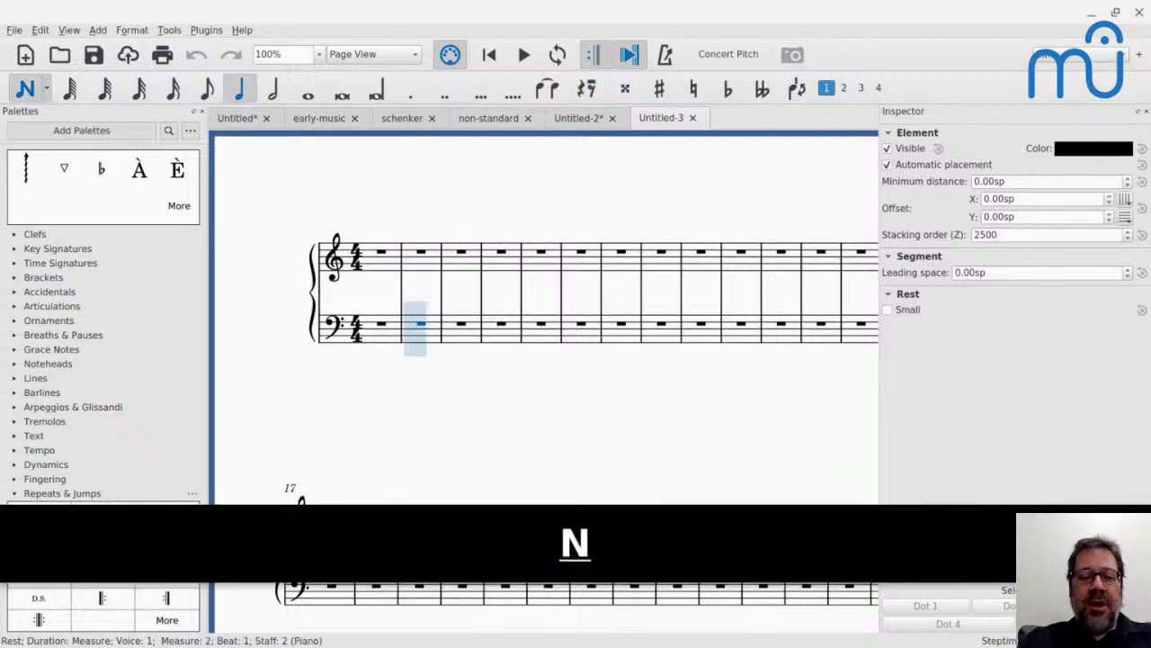
key(7)
key(c)
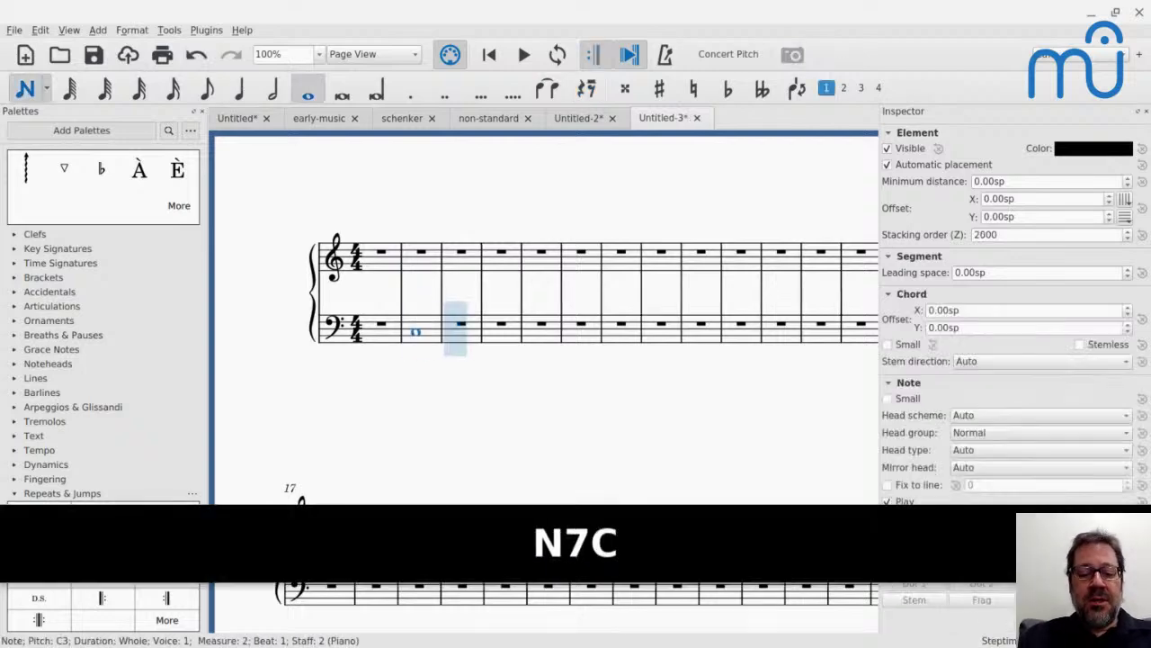
key(shift+g)
Step: Enter a whole-note chord of E4, G4 and C5 in measure 2 of the treble staff and finish note input
key(bracketright)
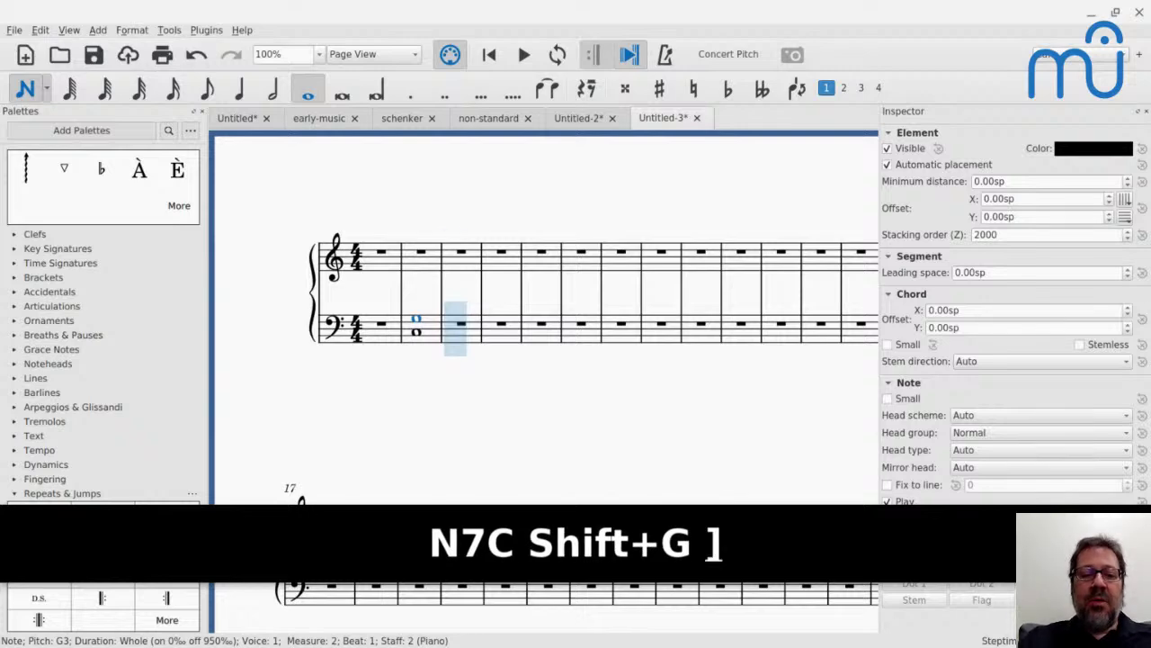
key(Left)
key(e)
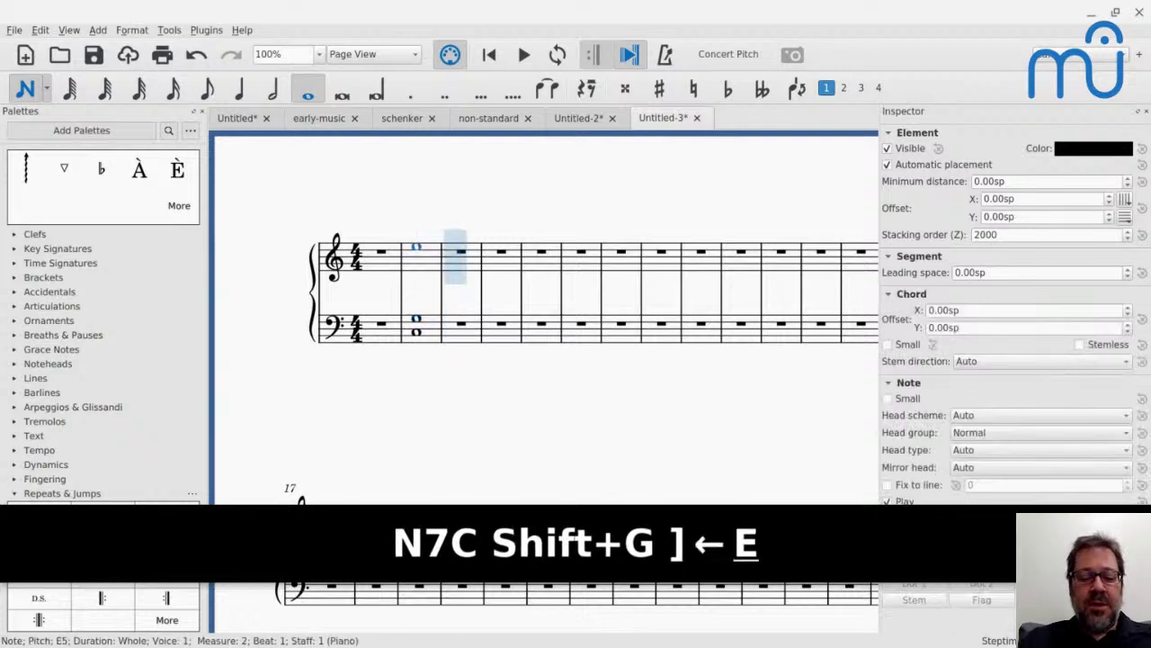
key(ctrl+Down)
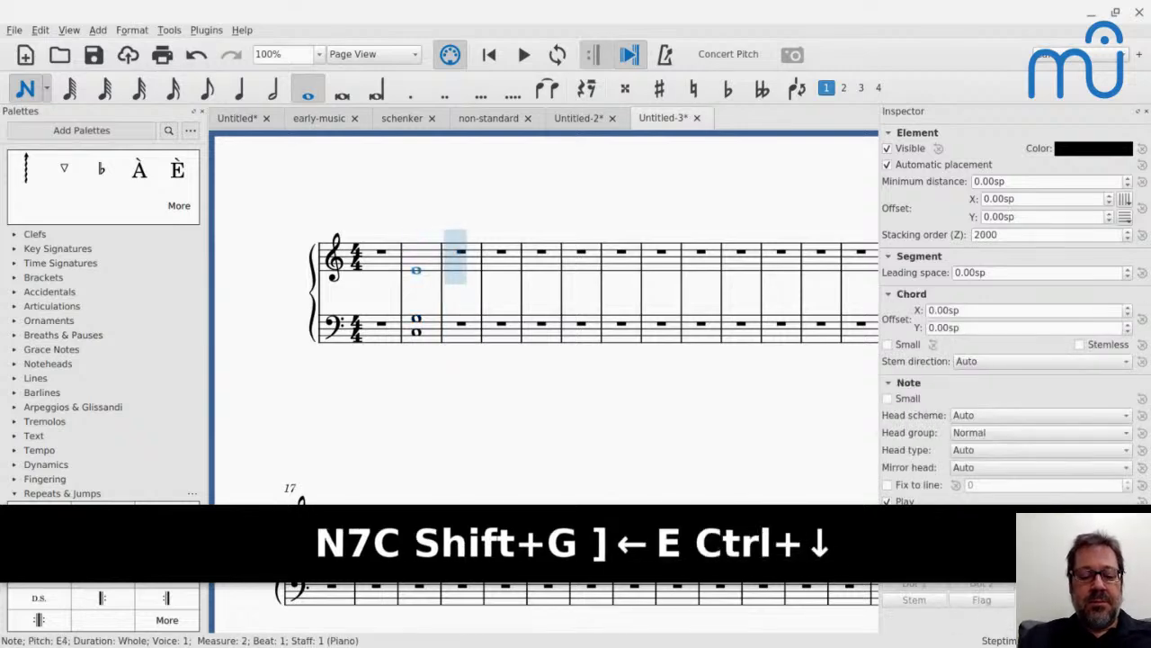
key(shift+g)
key(shift+c)
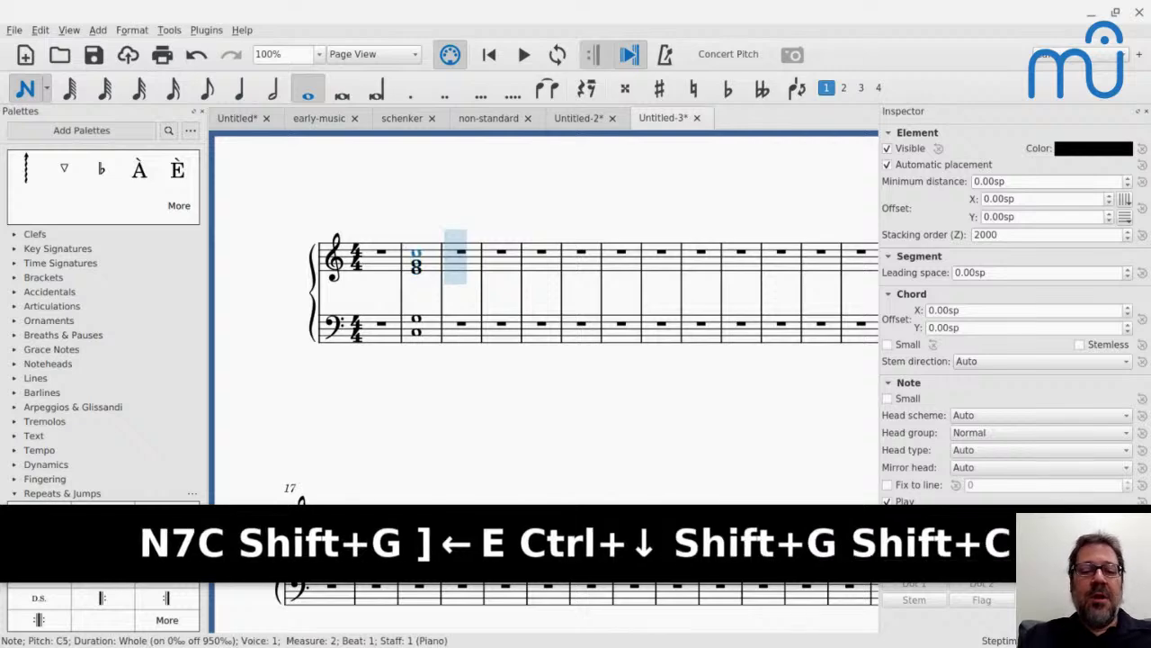
key(Escape)
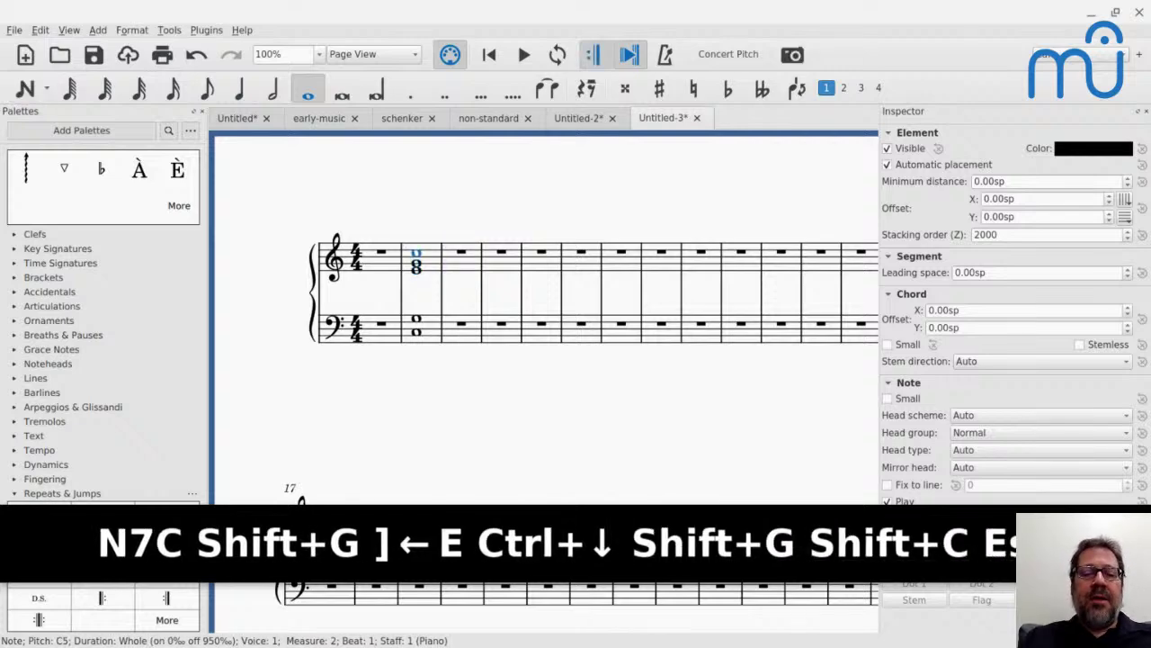
Step: Add a system break after measure 5
click(416, 339)
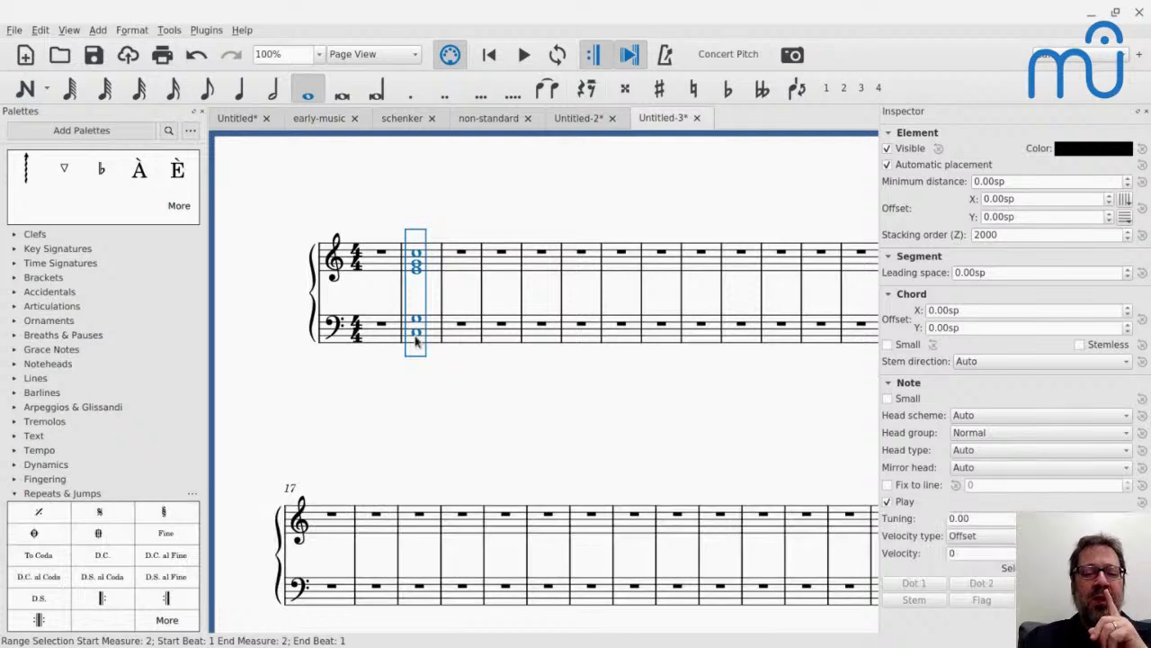
click(539, 273)
key(Return)
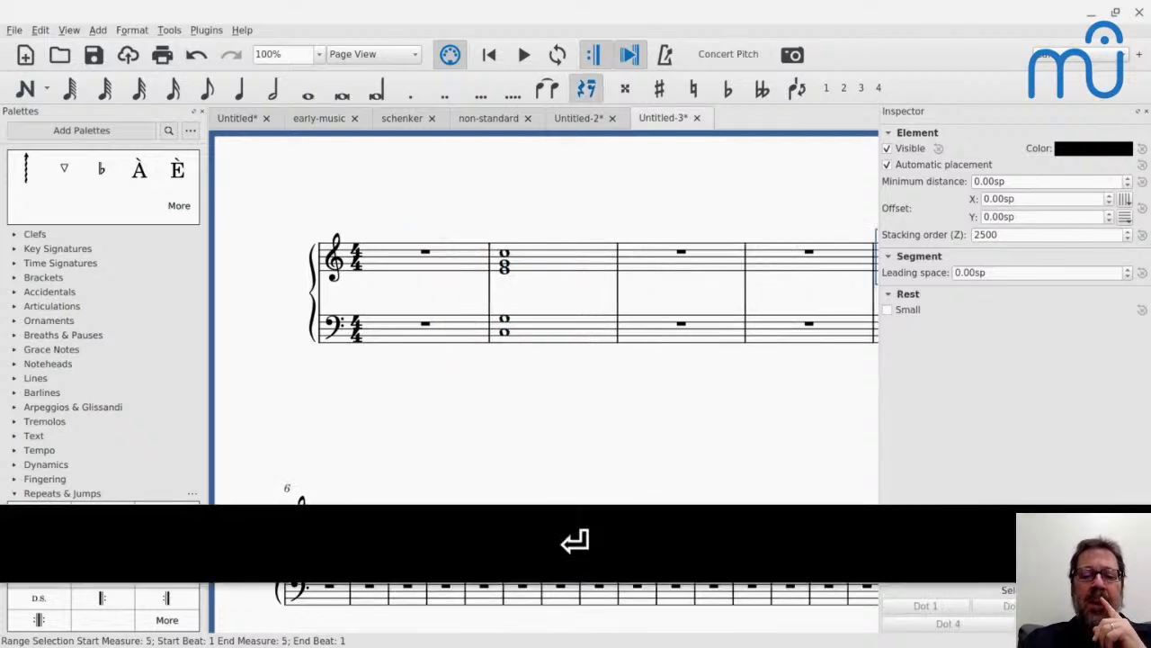
Step: Try applying the plain arpeggio to the measure 2 chords on both staves together, and undo it
click(504, 266)
shift+click(506, 341)
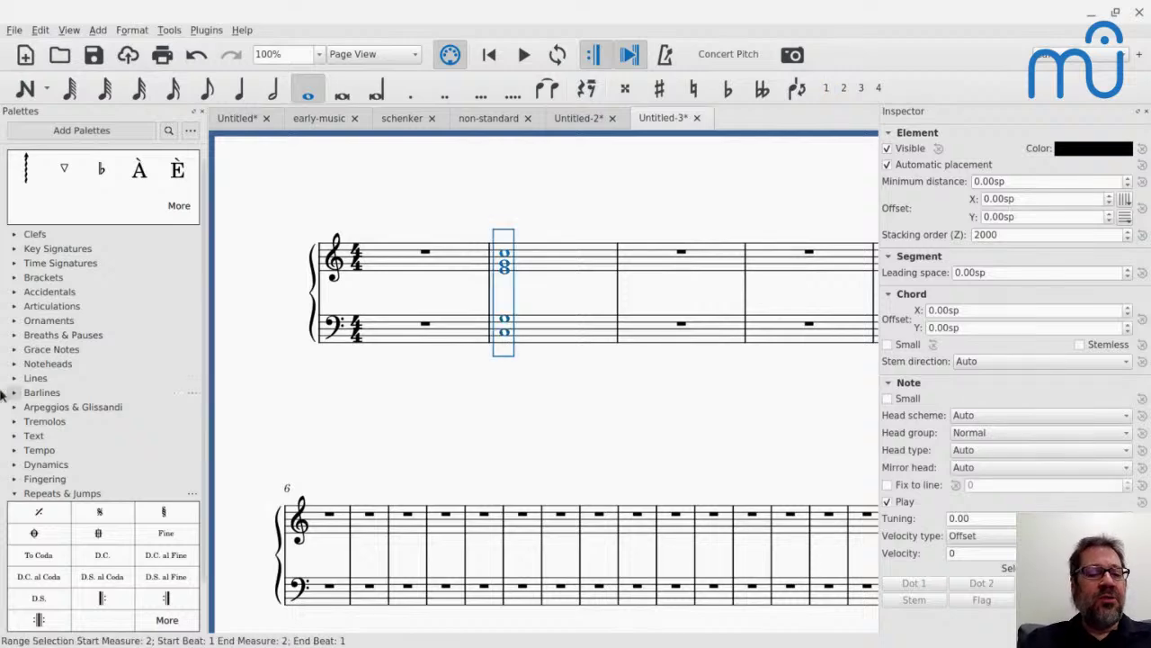
click(13, 495)
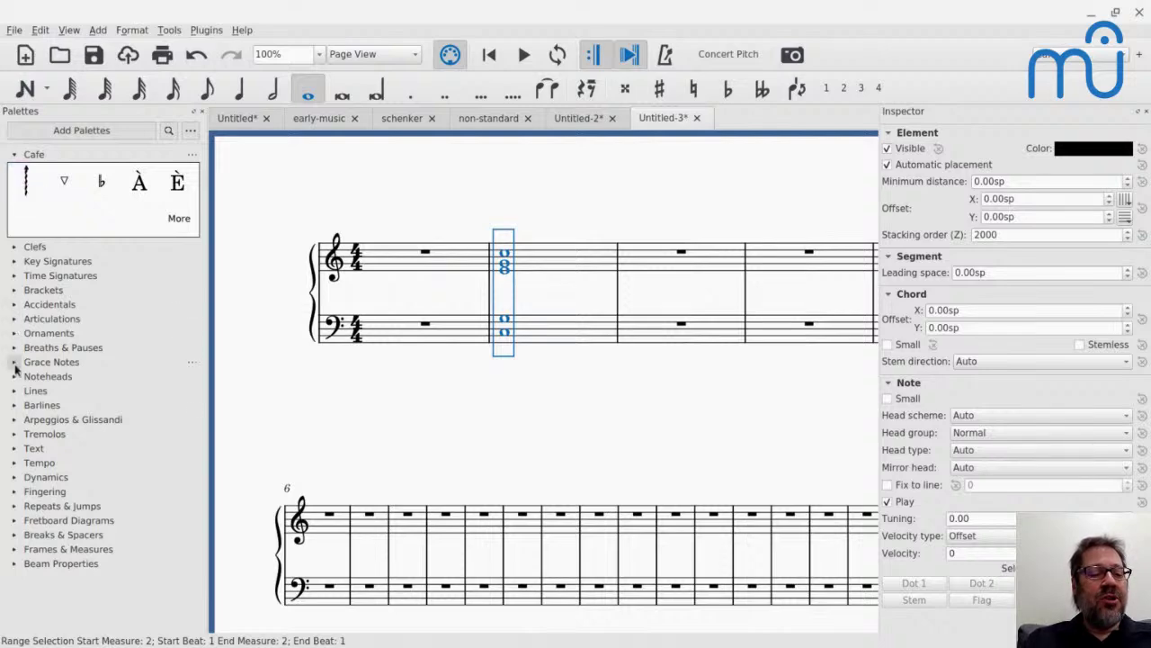
click(14, 419)
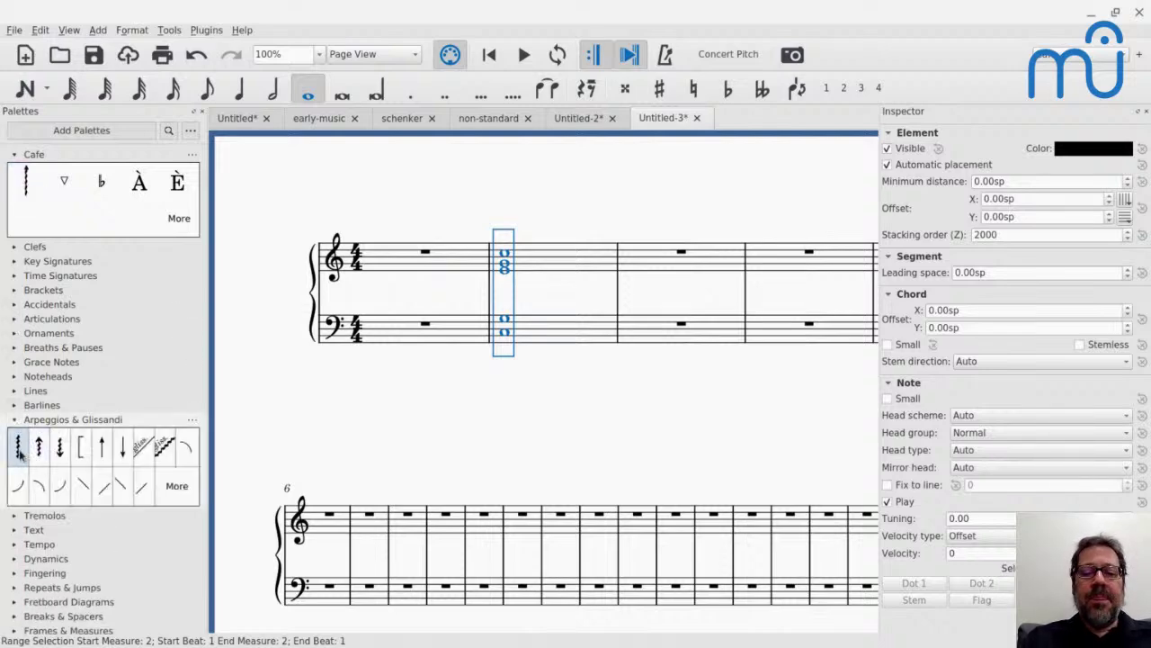
click(18, 451)
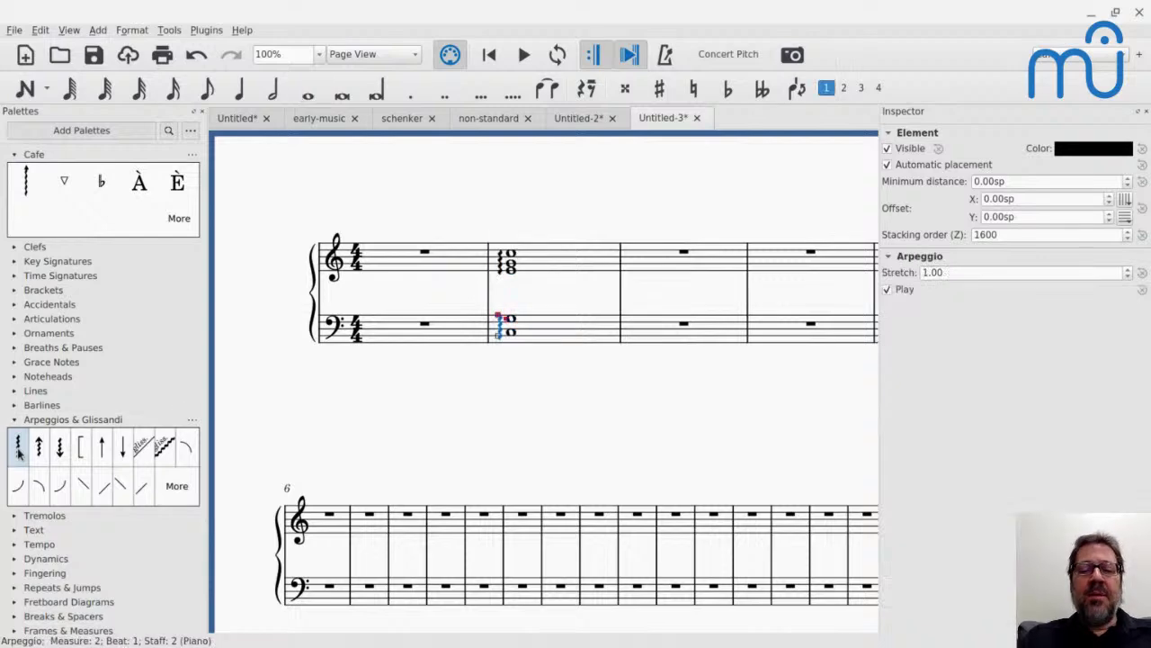
key(ctrl+z)
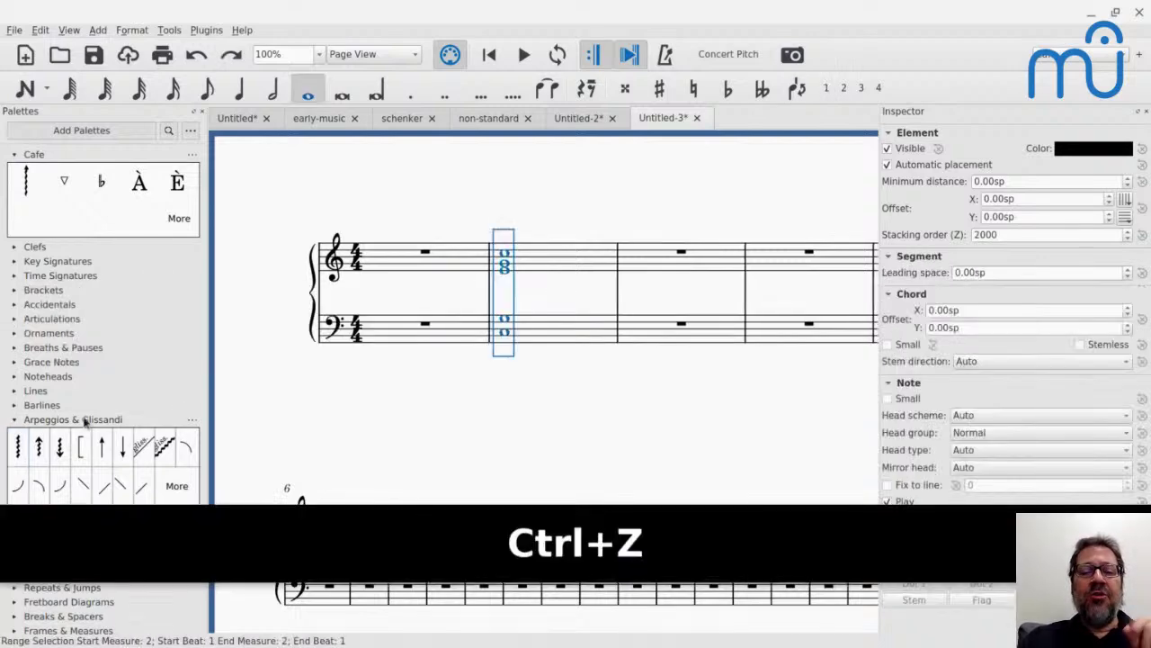
Step: Apply the plain arpeggio to the treble chord in measure 2 and extend it down across the bass staff chord
click(509, 258)
click(16, 450)
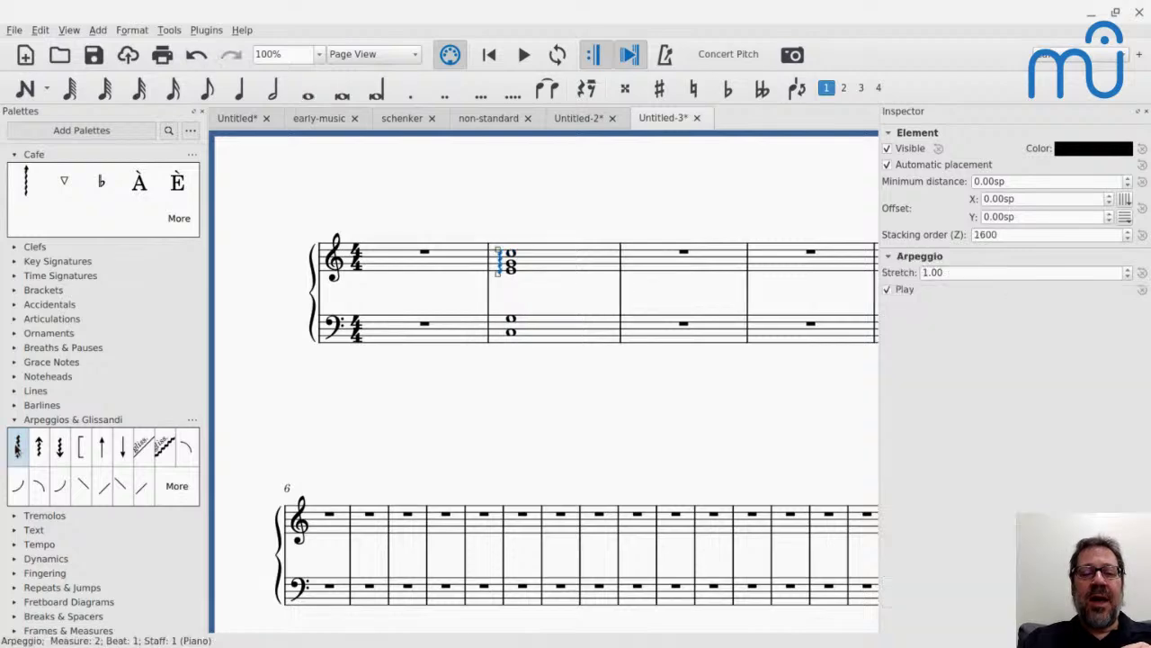
click(497, 277)
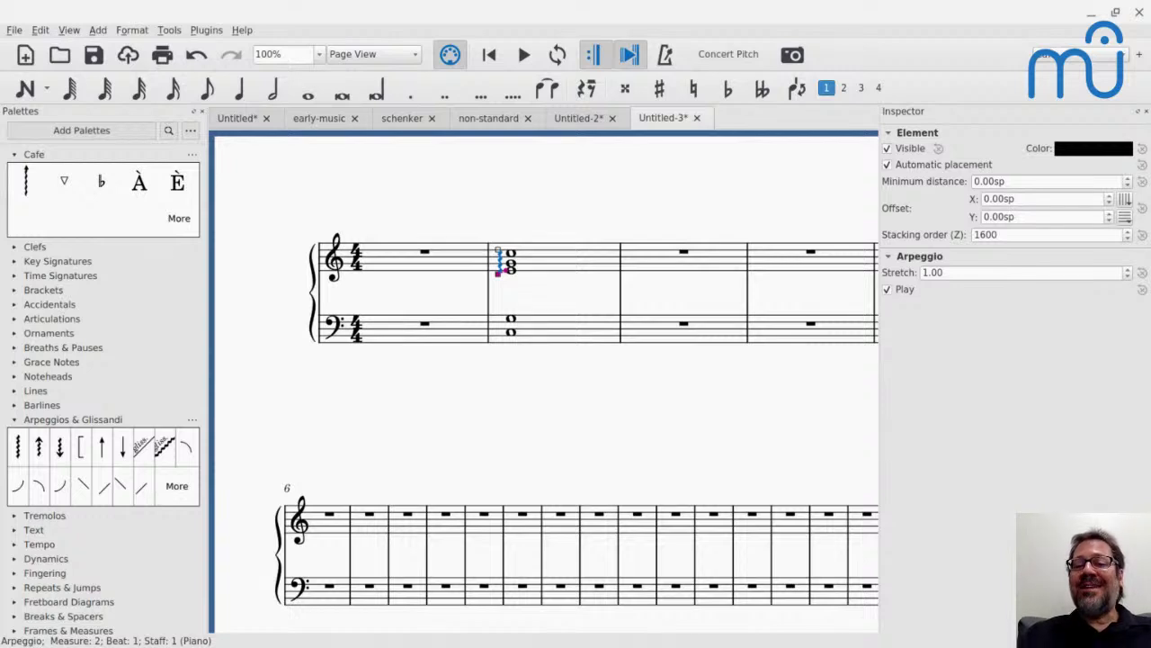
key(shift+Down)
key(Escape)
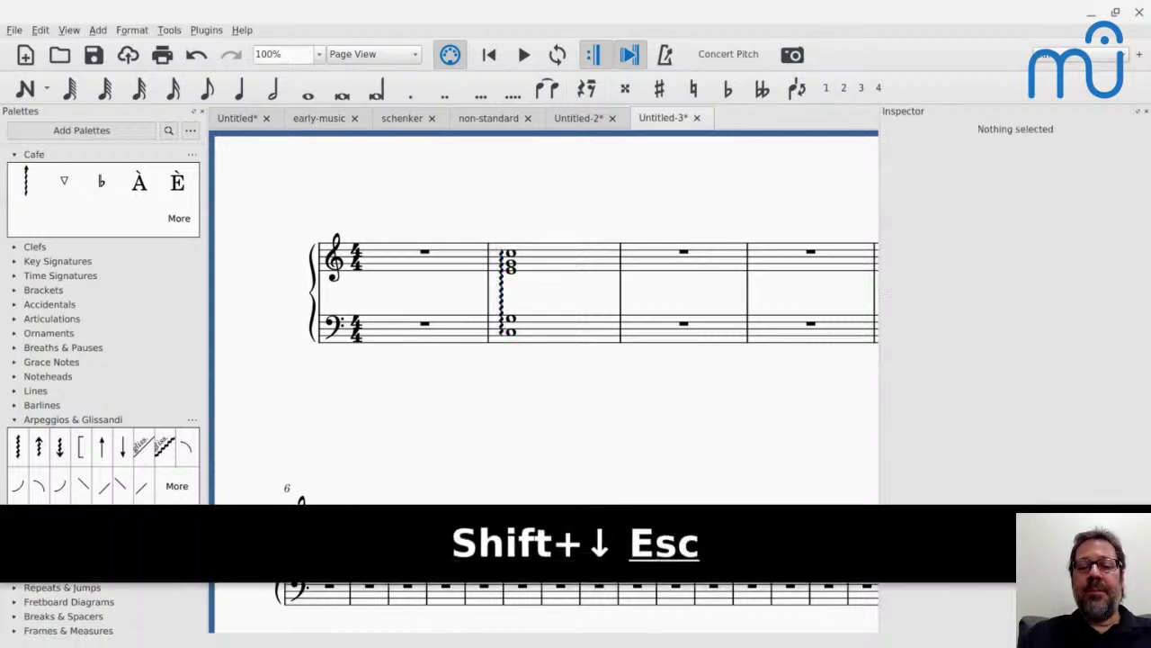
Step: Play back the cross-staff arpeggio in measure 2, starting from the bass note C3
click(510, 333)
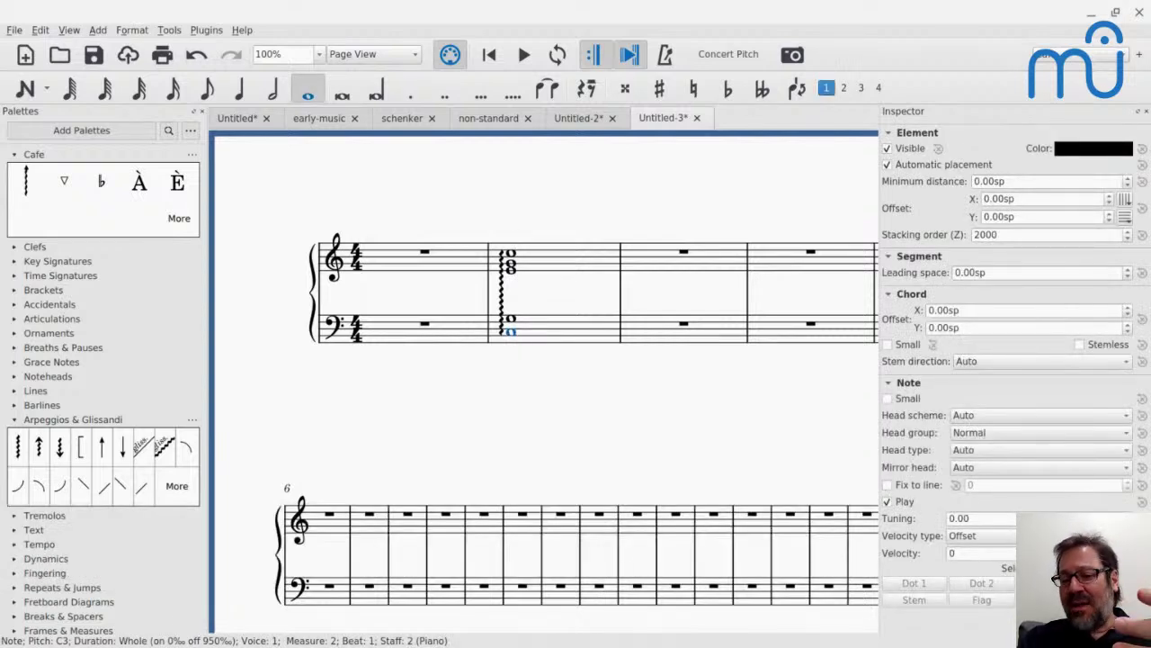
key(space)
key(space)
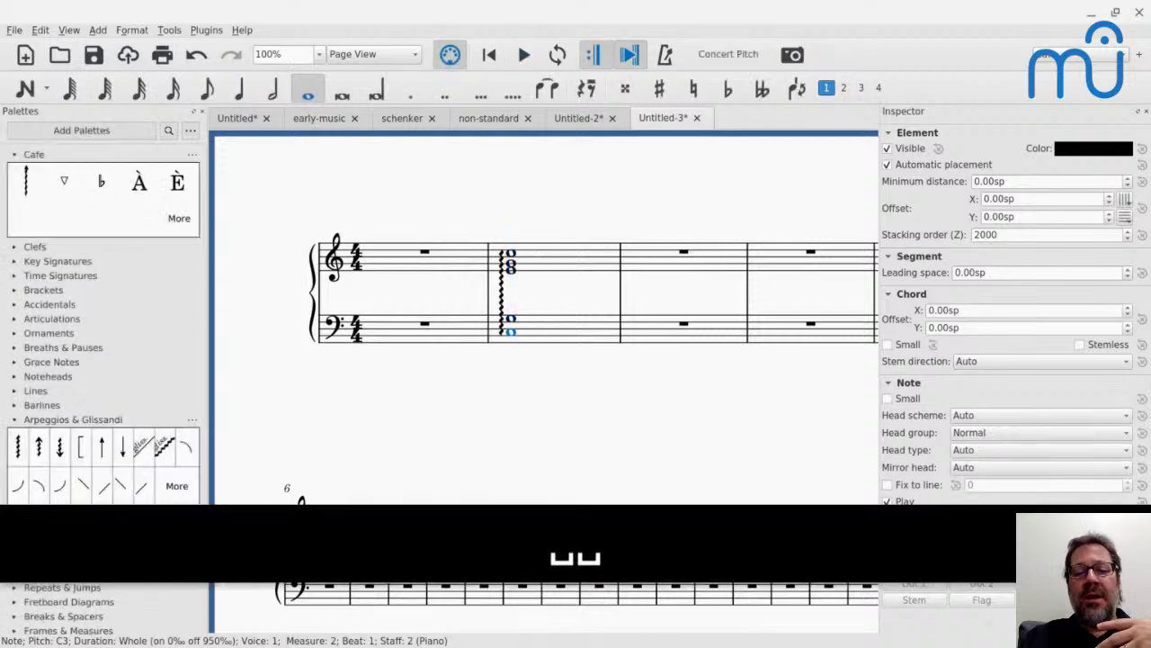
Step: Add C4 to the bass staff chord in measure 2 and play back the arpeggiated chord
click(512, 320)
key(shift+c)
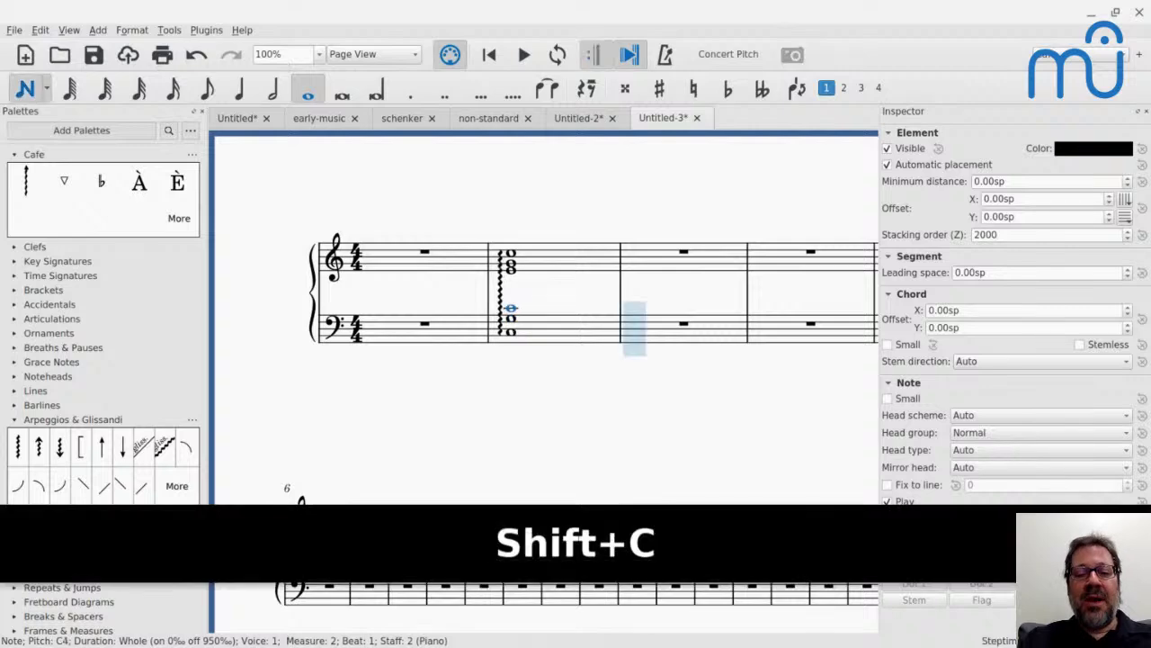
key(Escape)
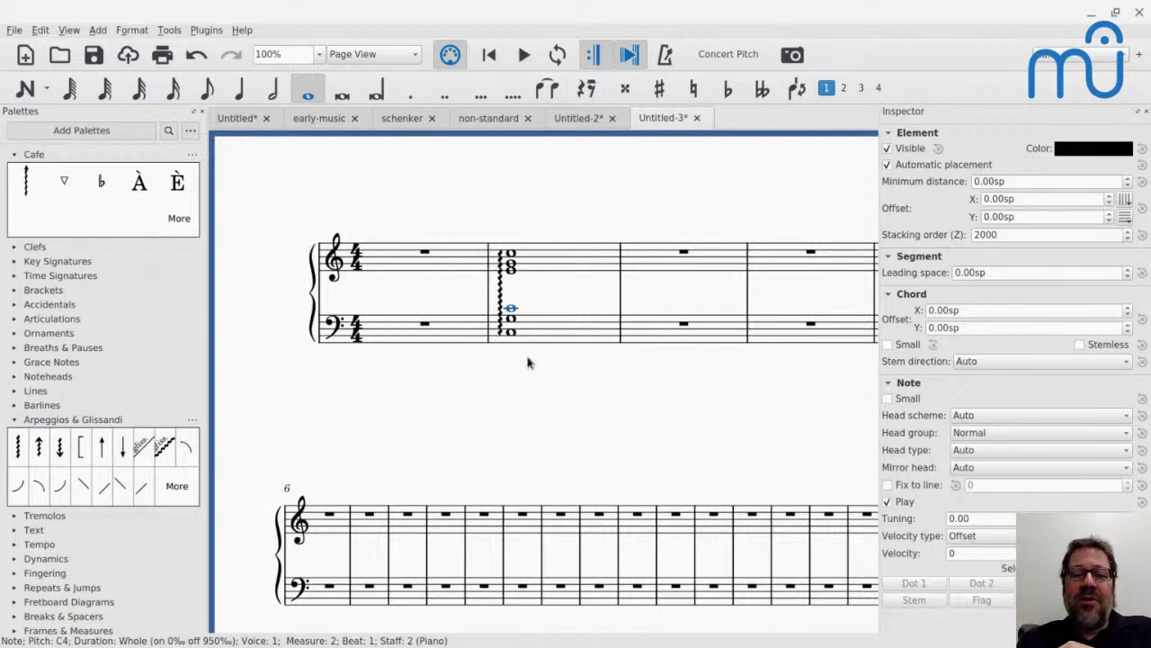
click(511, 333)
key(space)
key(space)
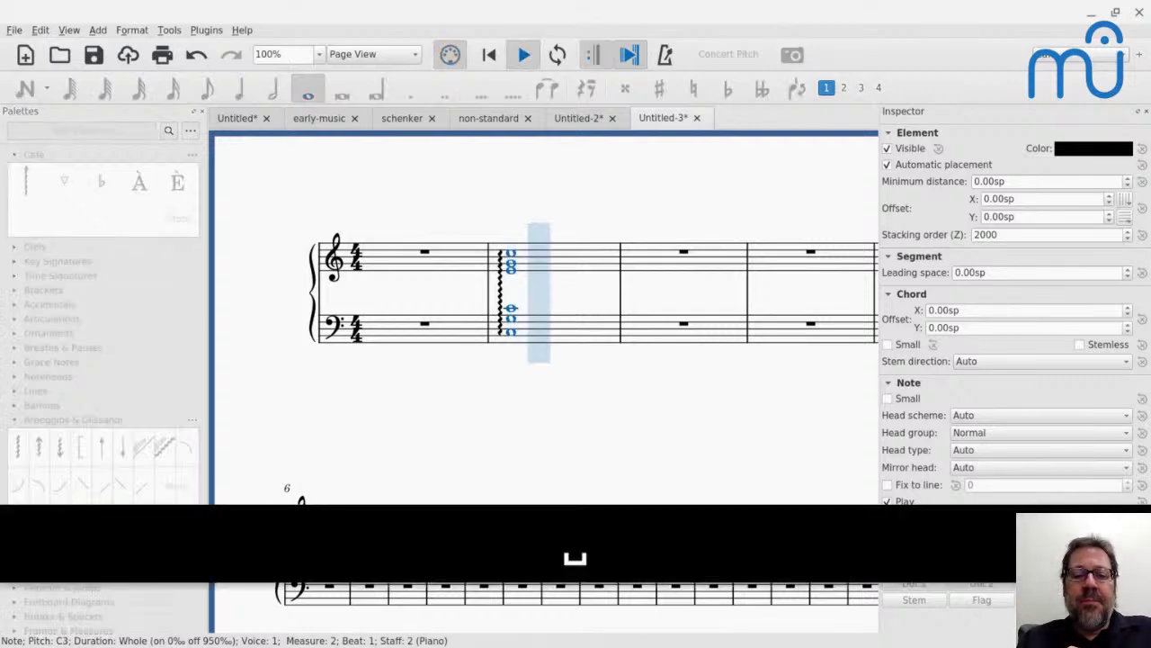
Step: Set the arpeggio's stretch to 0.5 and play back the measure 2 chord
click(501, 310)
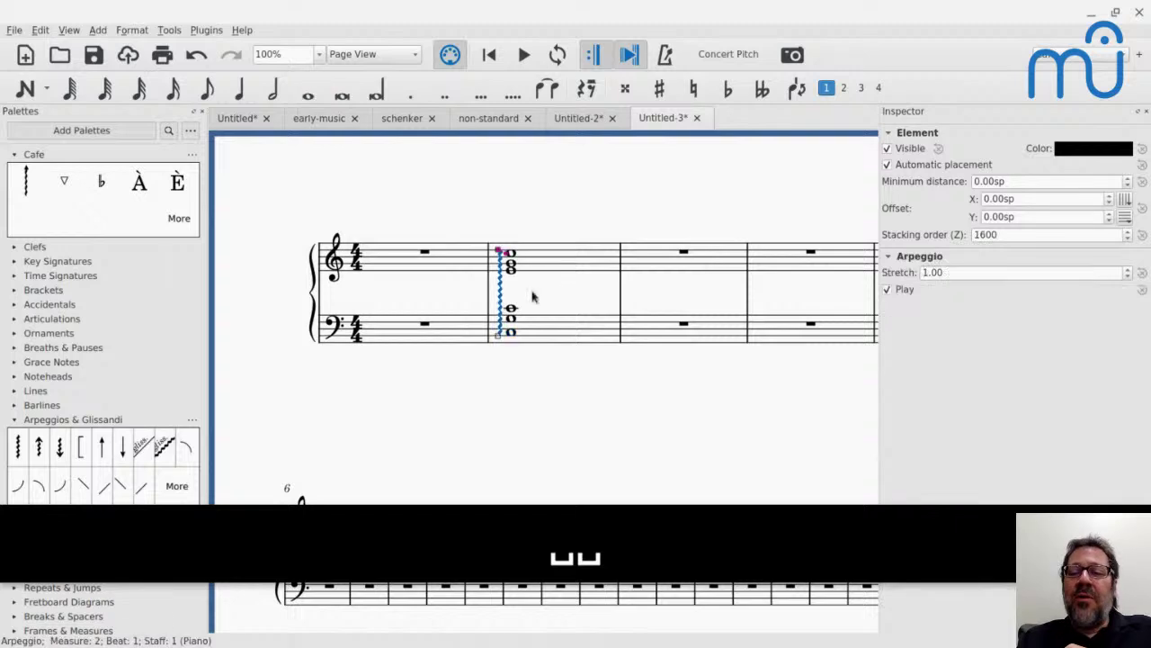
click(950, 272)
key(Down)
key(Down)
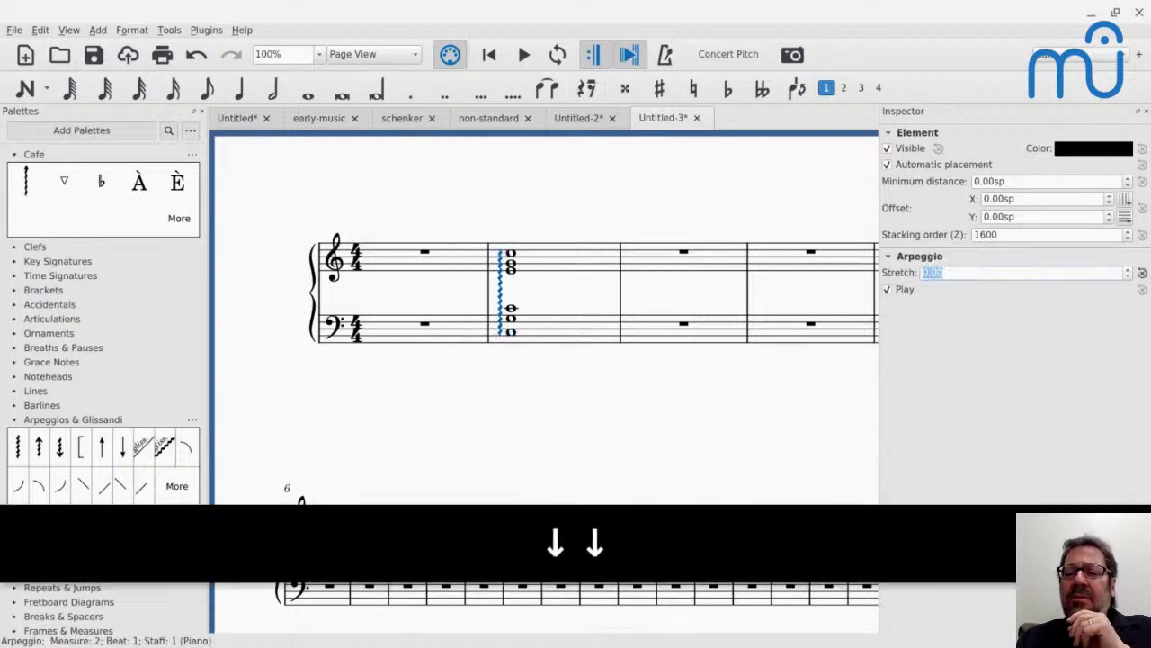
text(0.5)
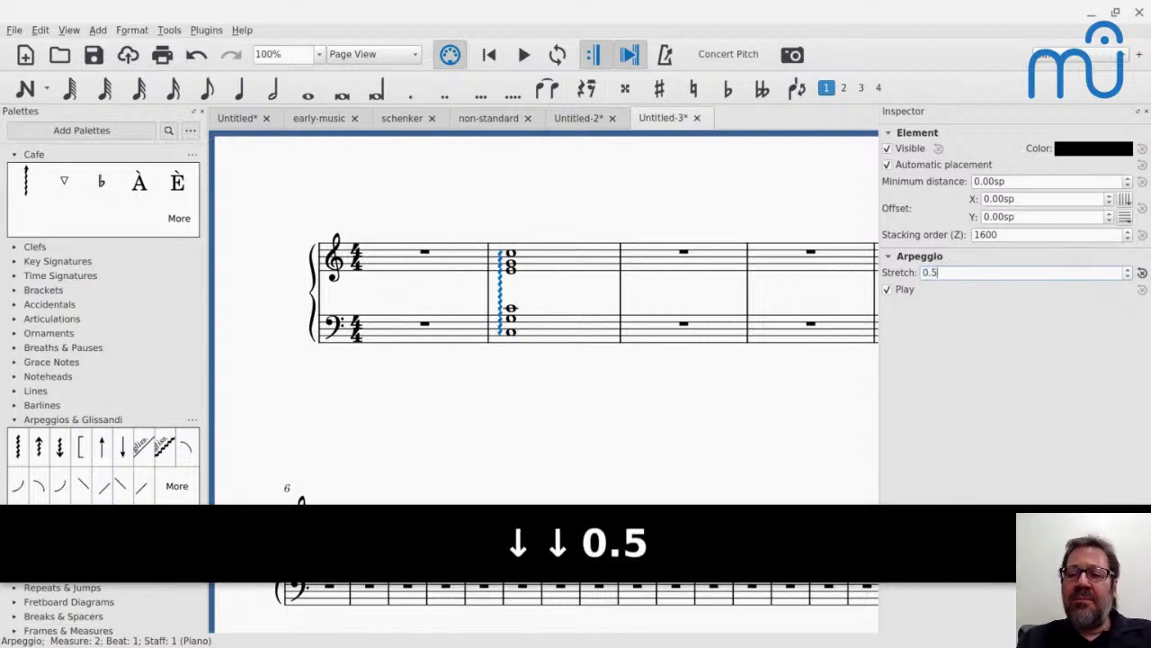
click(744, 400)
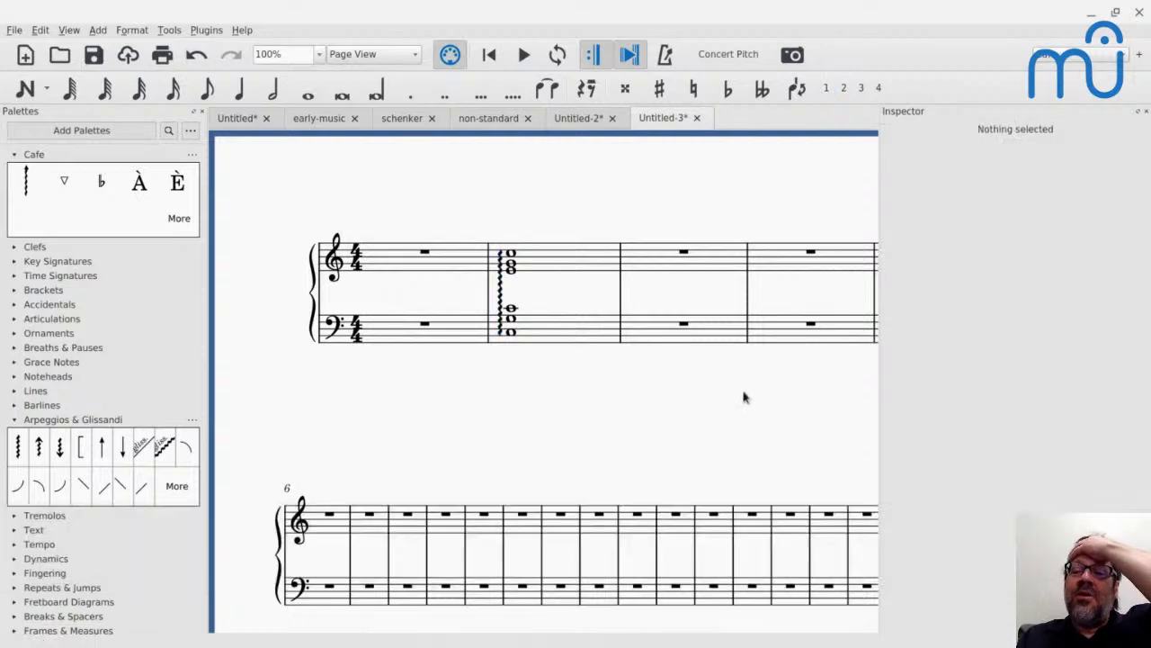
click(511, 333)
key(space)
key(space)
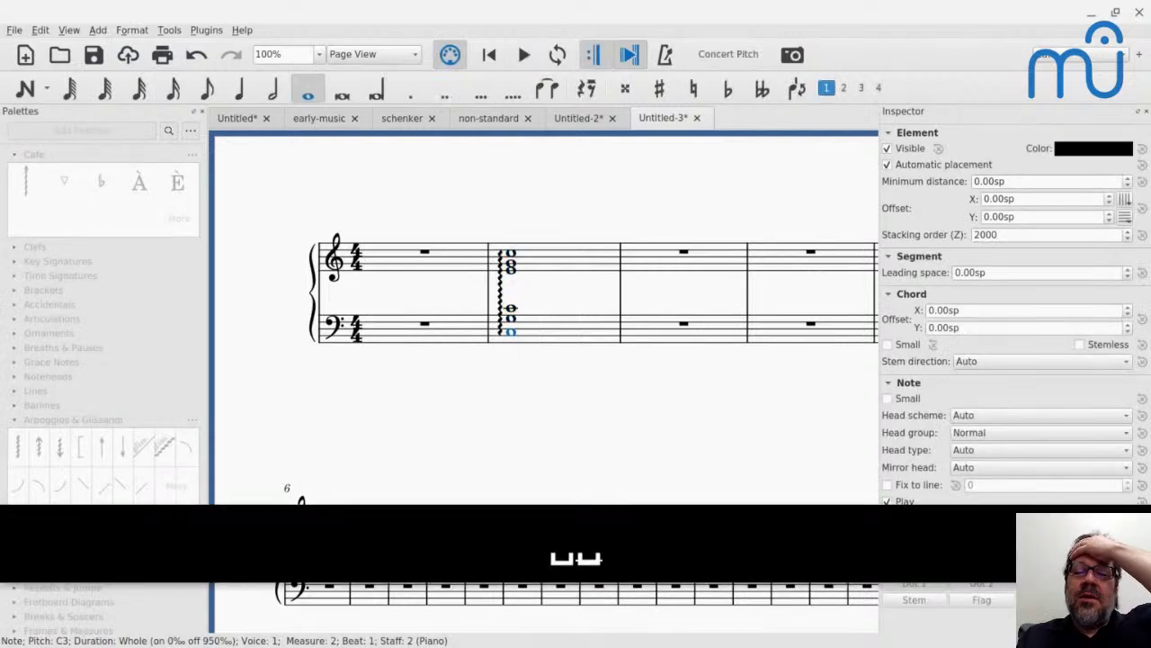
Step: Set the arpeggio's stretch to 5 and play back the measure 2 chord
click(500, 293)
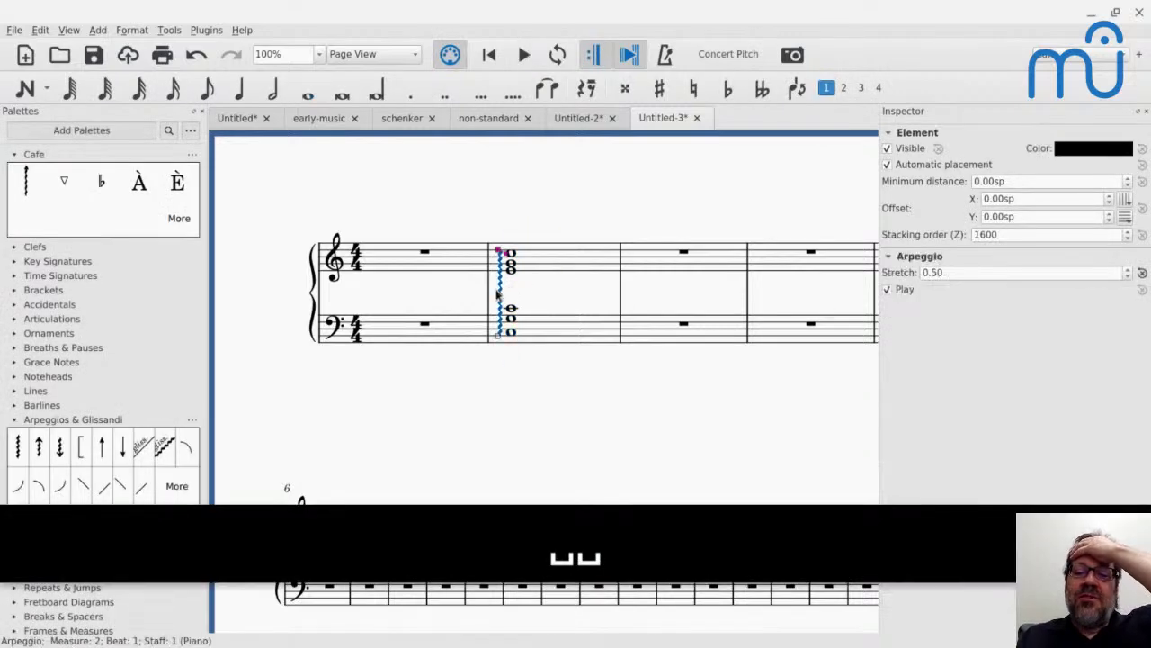
click(953, 277)
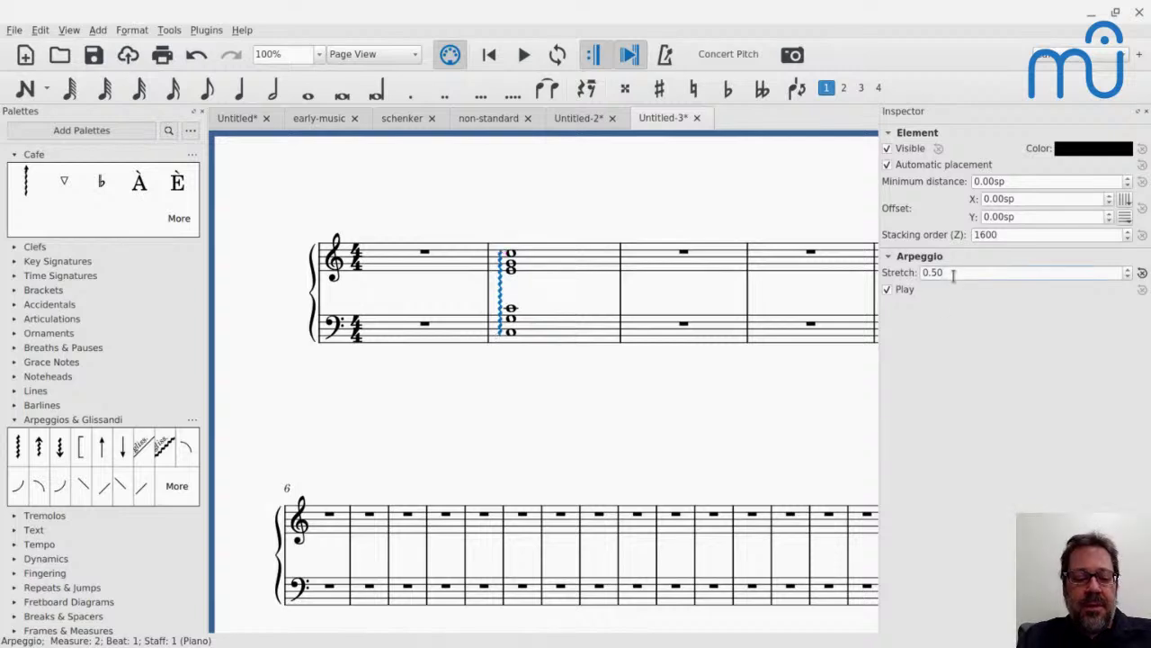
key(ctrl+a)
text(5)
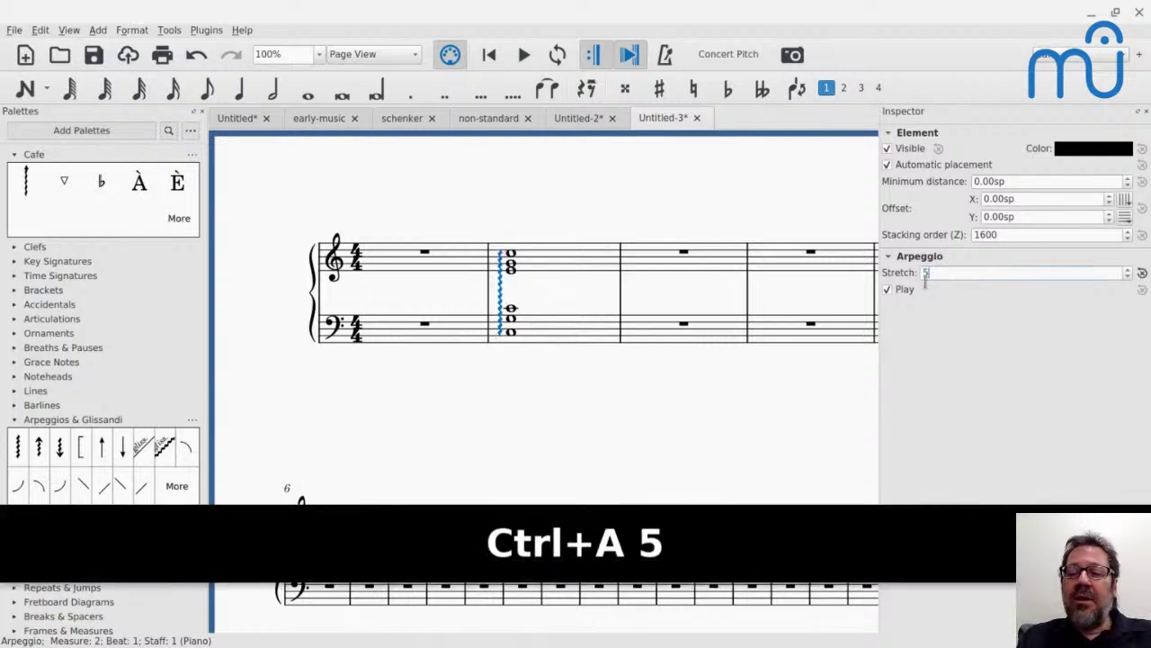
click(510, 331)
key(space)
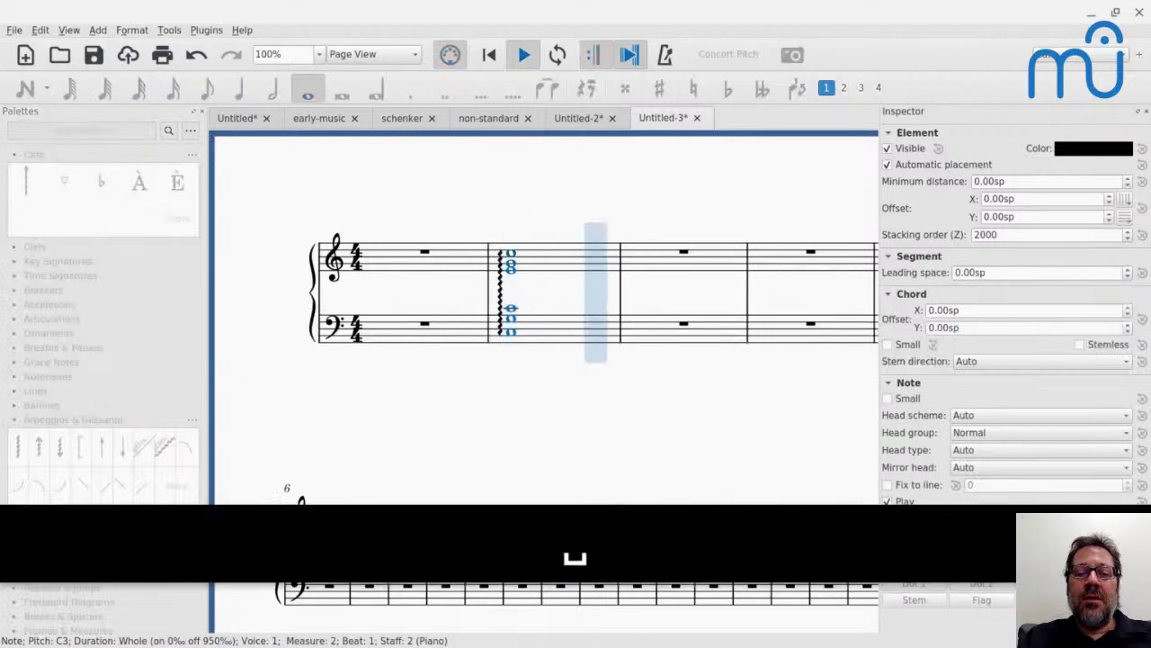
key(space)
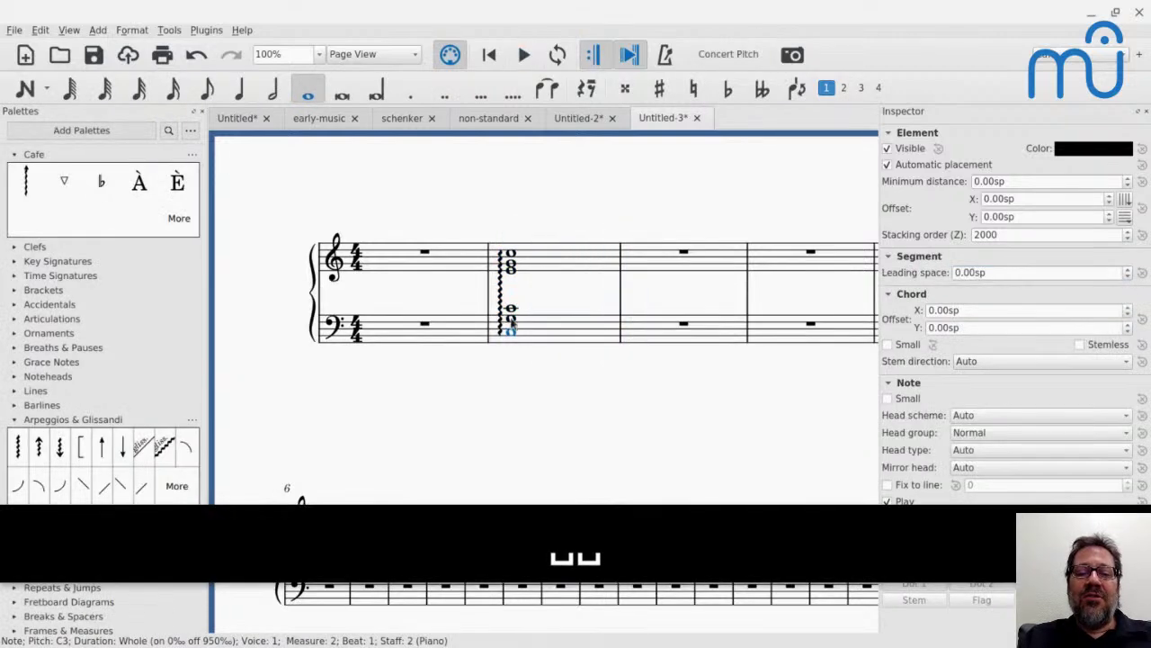
Step: Play back the measure 2 arpeggio starting from the treble note E4
click(511, 276)
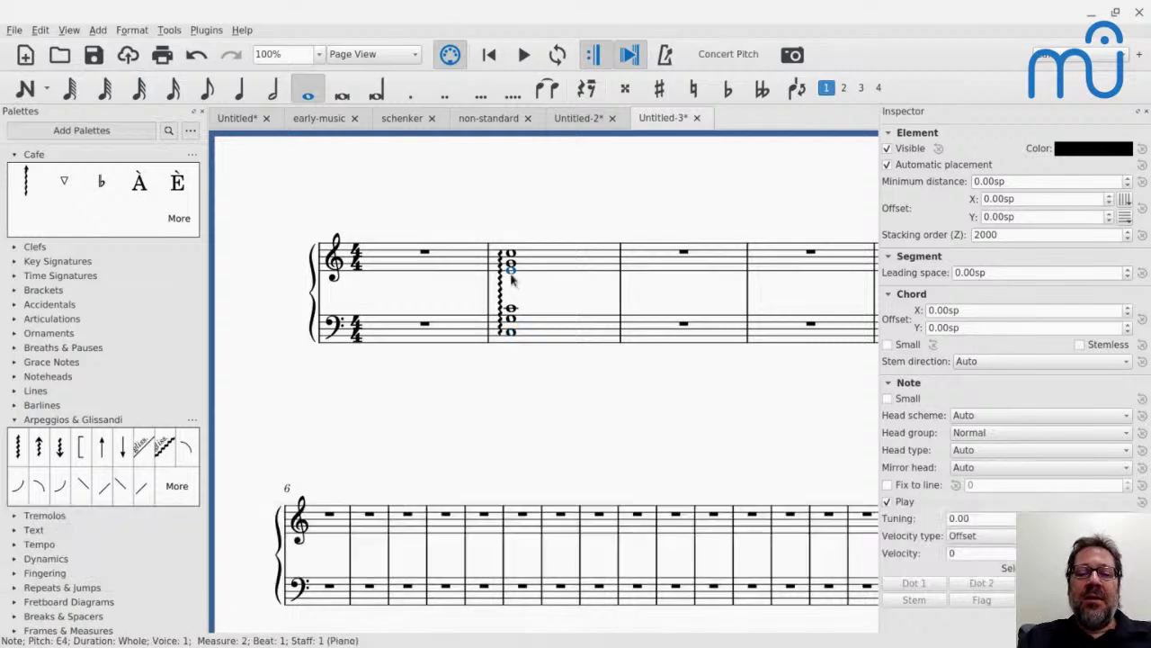
key(space)
key(space)
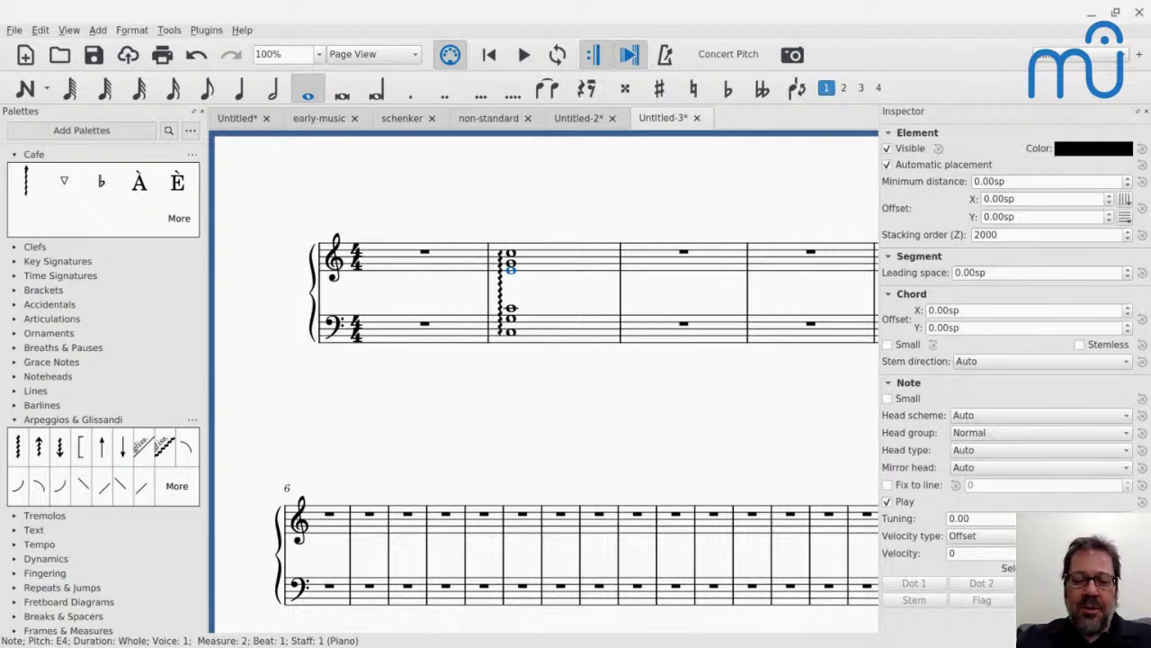
Step: Frame the first two measures in an image capture area about 81 mm wide and 35 mm high, and copy it
click(510, 332)
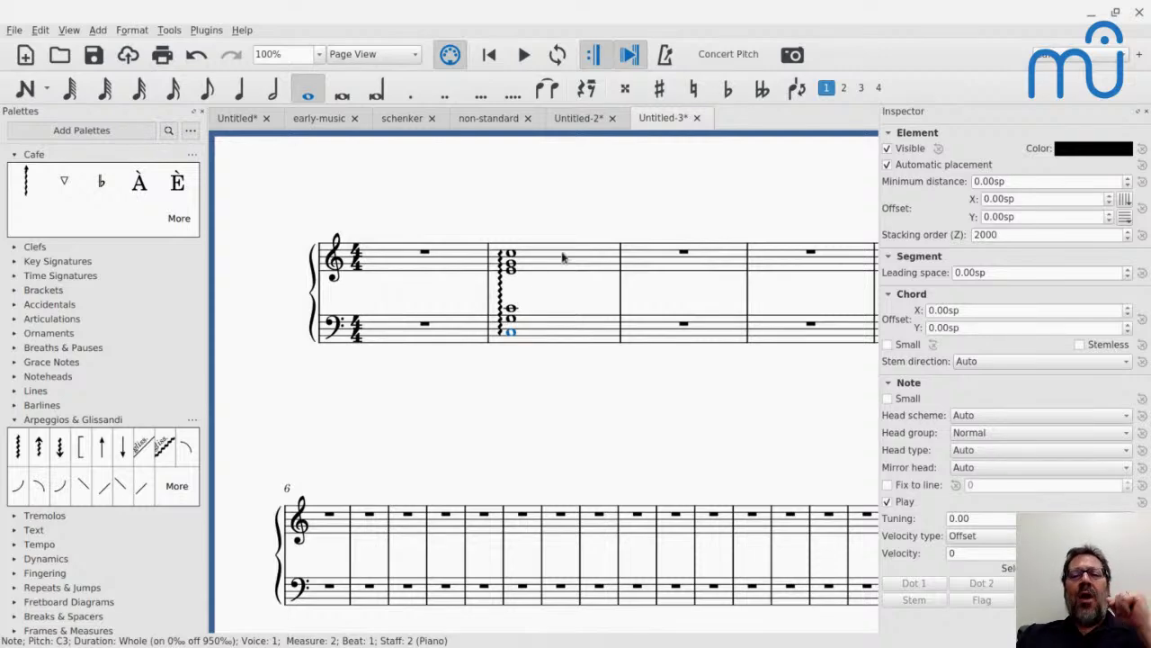
click(793, 56)
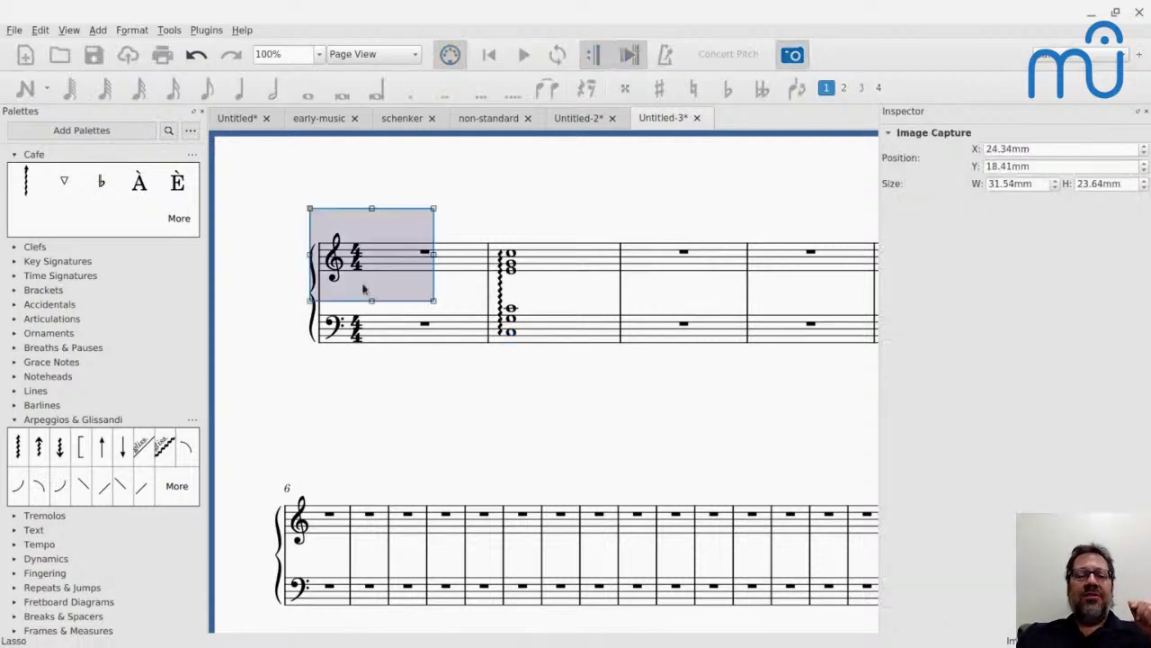
drag(368, 280, 349, 289)
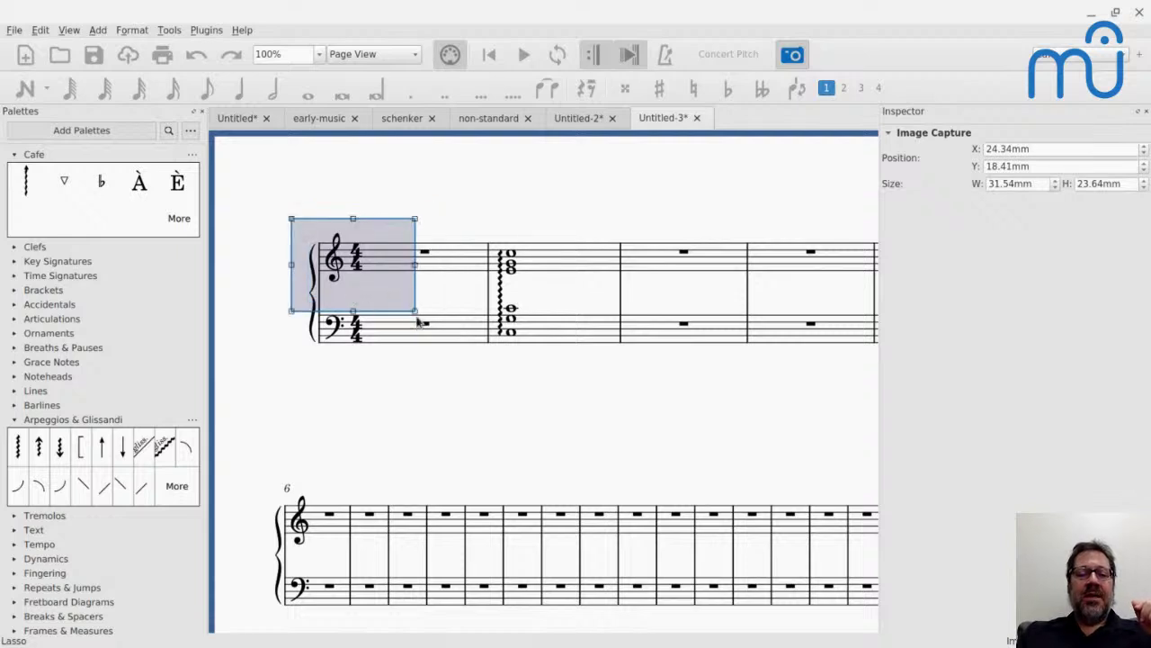
drag(415, 310, 607, 357)
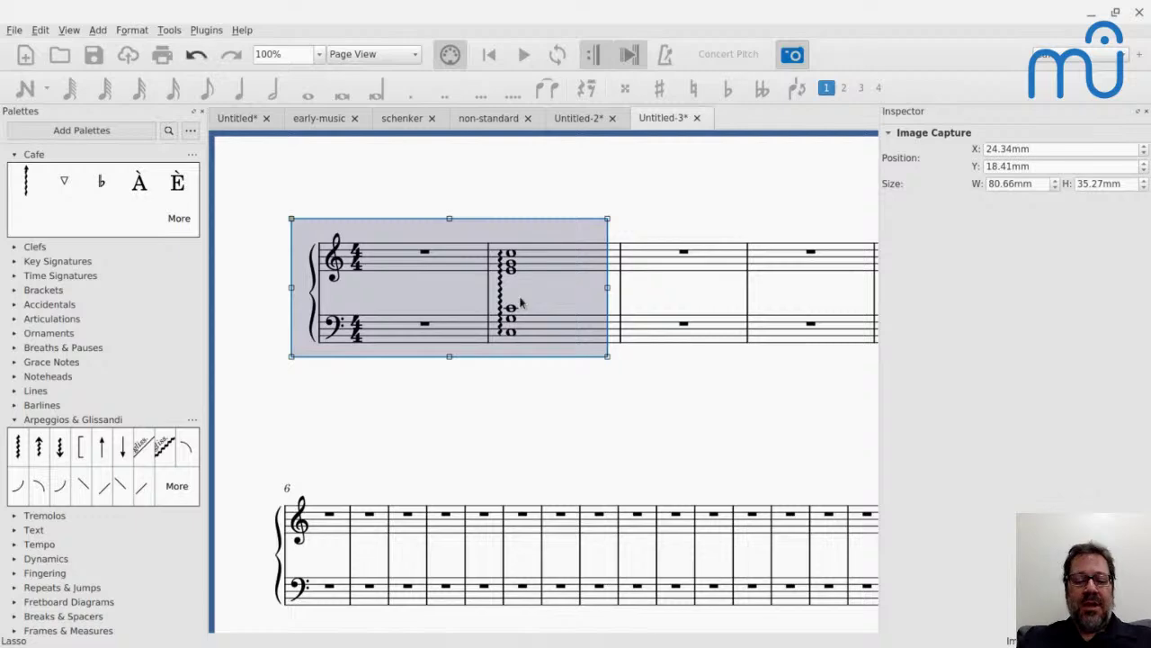
key(ctrl+c)
key(alt+Tab)
key(alt+Tab)
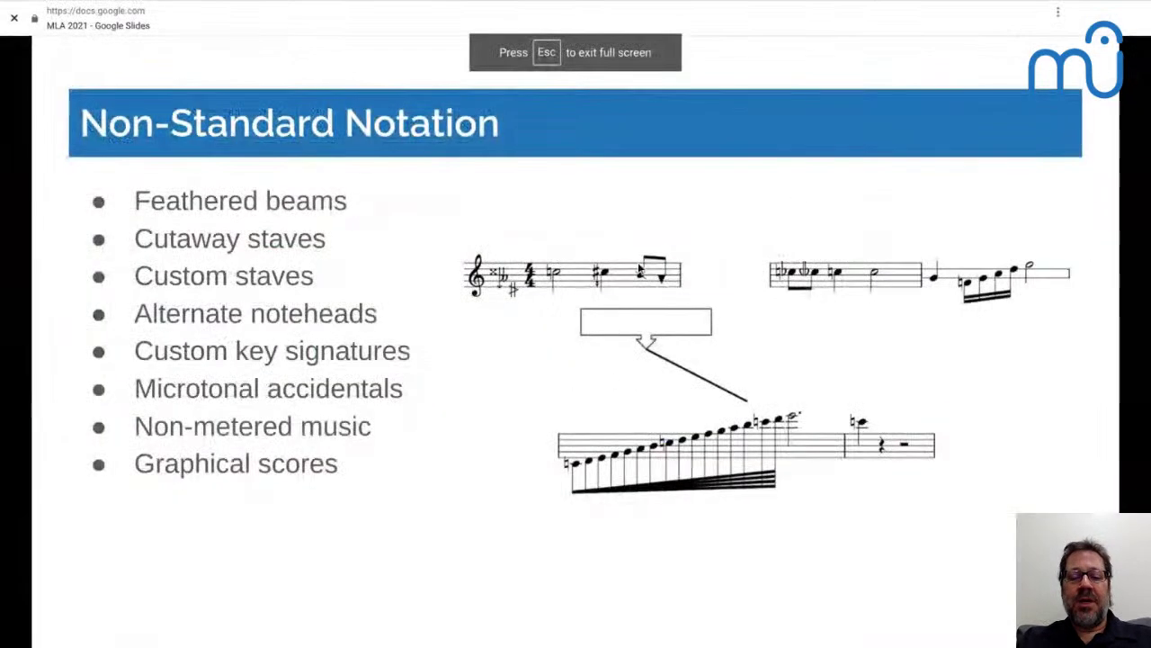
key(alt+Tab)
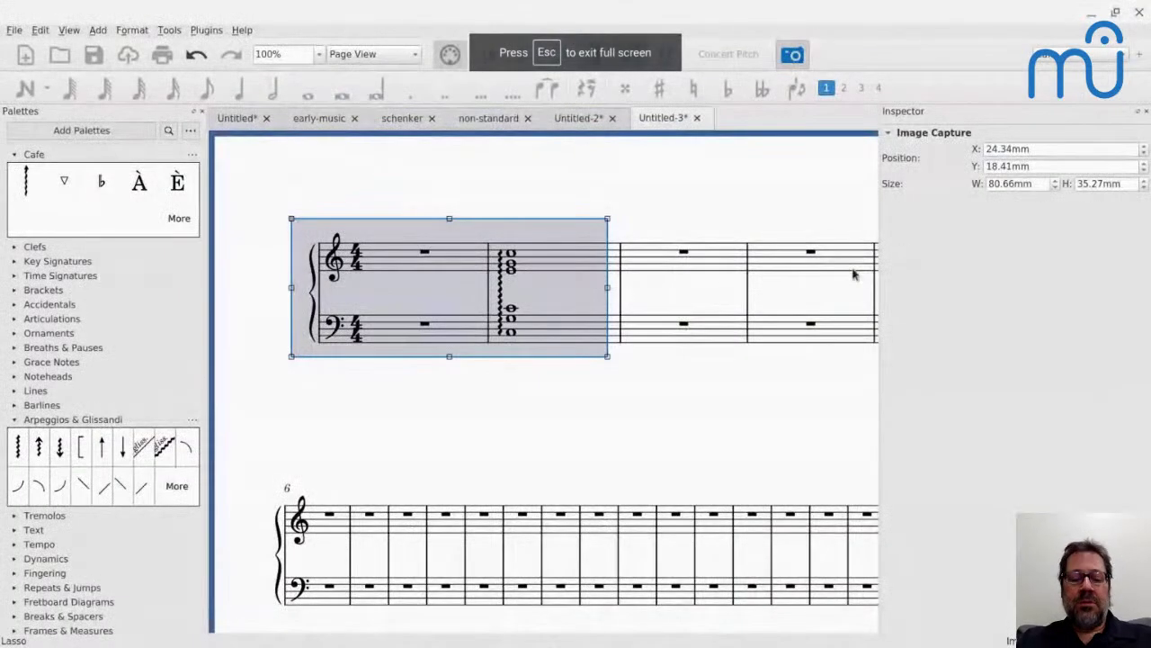
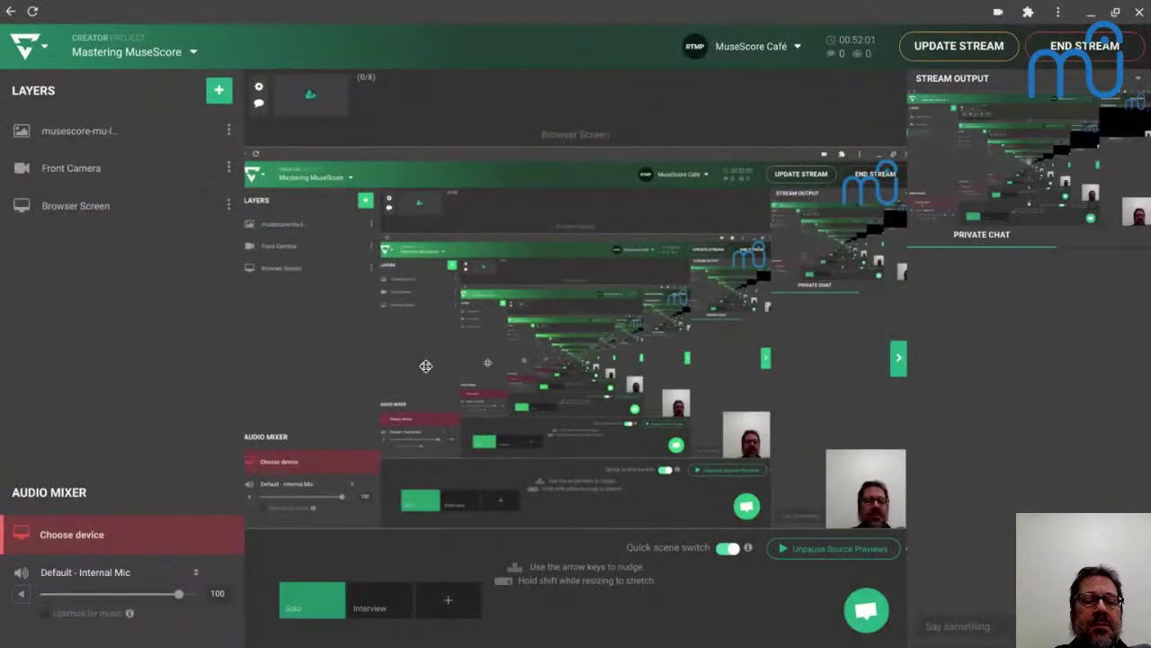
Step: In Lightstream, share the entire screen with audio as the missing audio source and update the stream
click(117, 534)
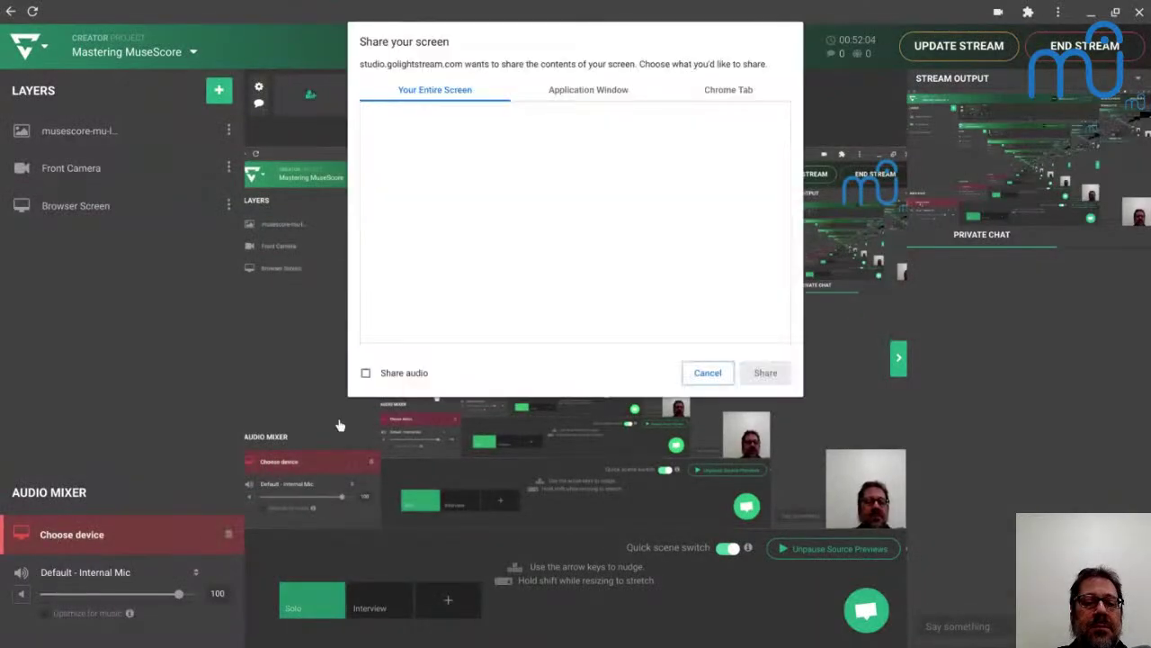
click(421, 253)
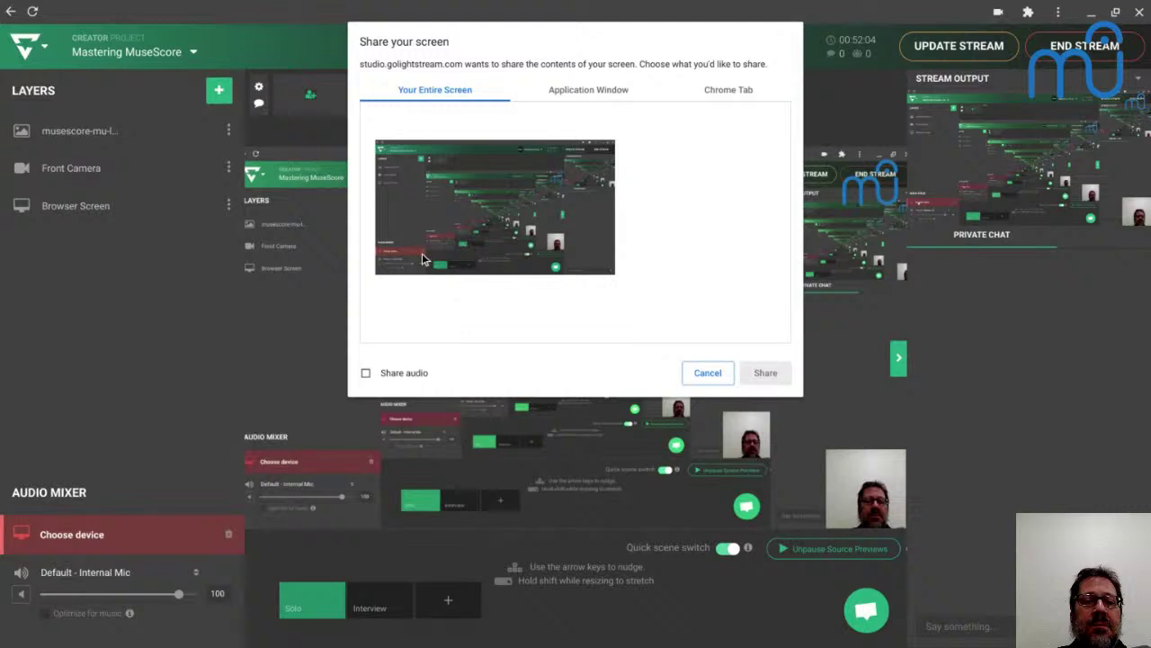
click(365, 372)
click(766, 372)
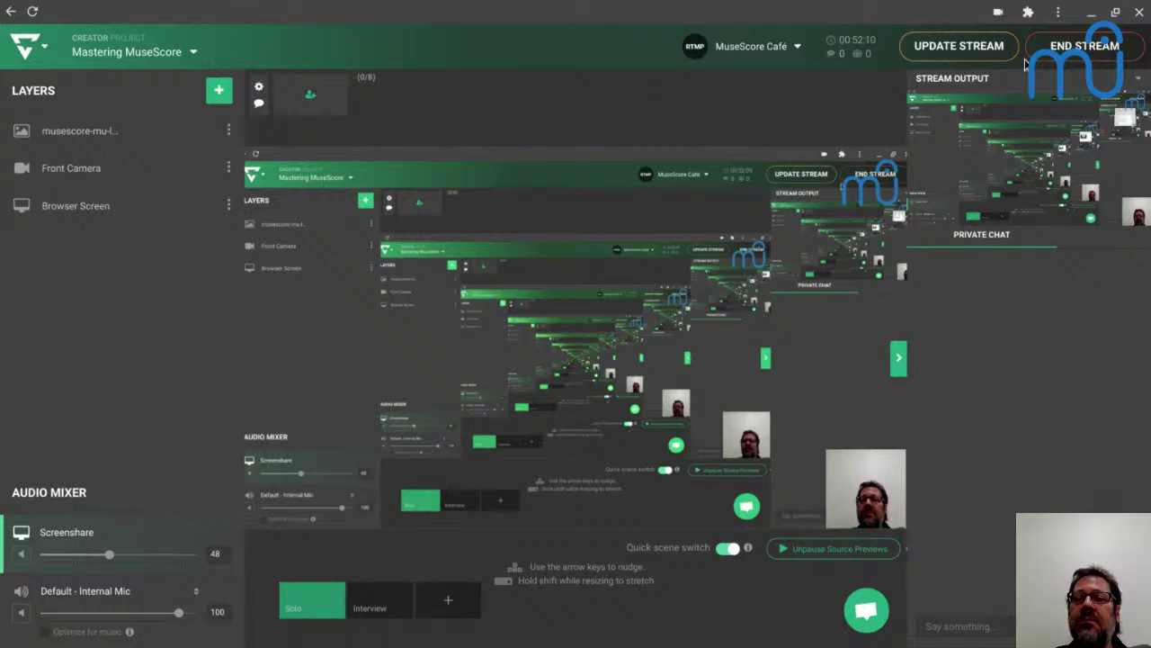
click(989, 54)
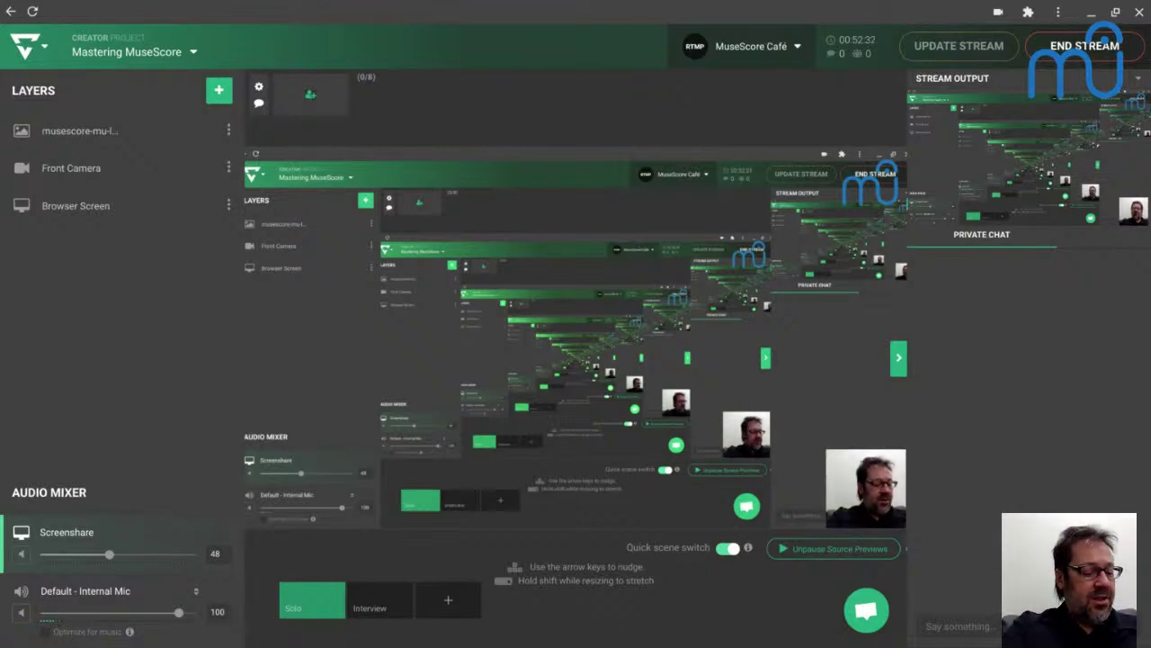
Step: Switch to the Google Slides presentation, exit full-screen presenting and select the music image on the Non-Standard Notation slide
key(alt+Tab)
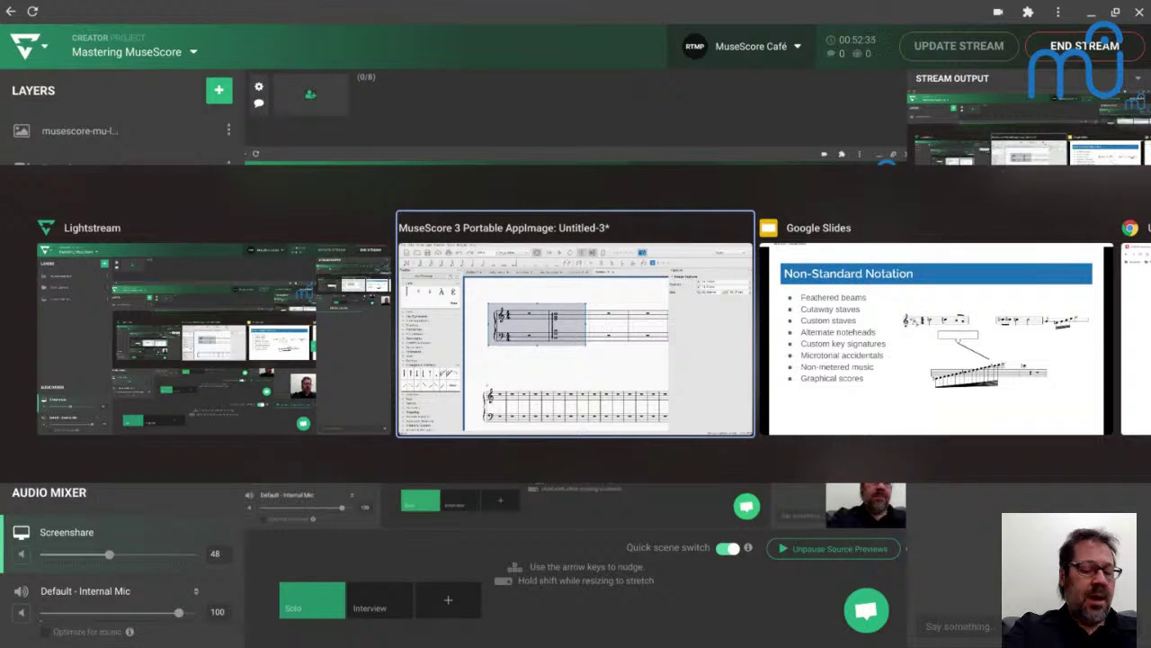
key(alt+Tab)
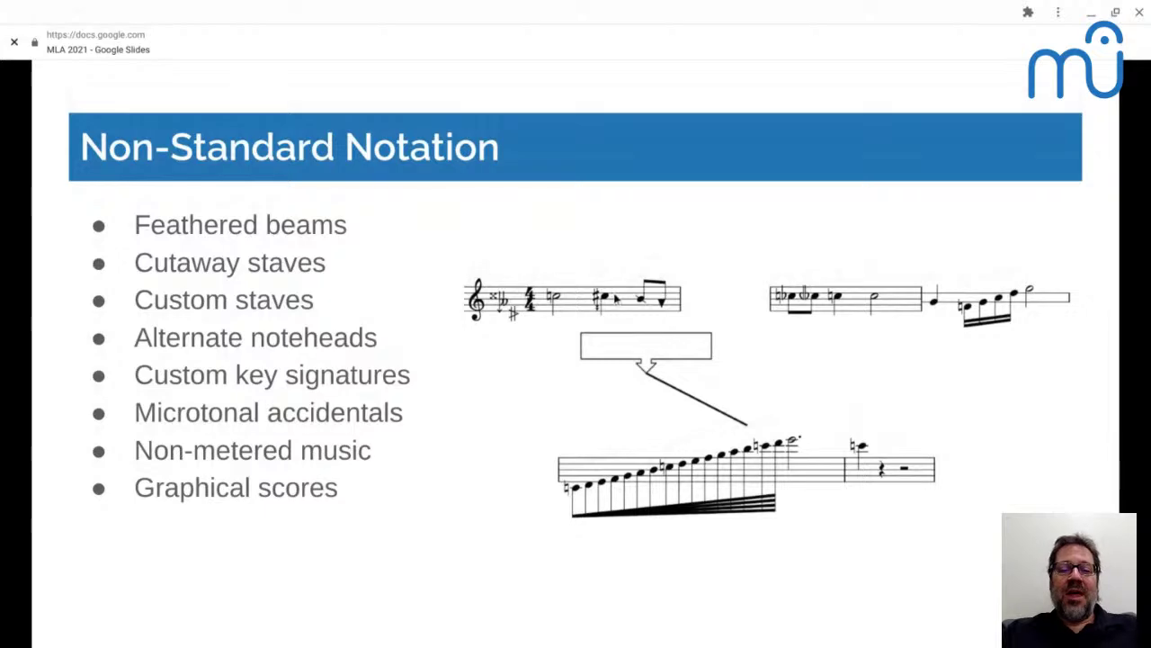
key(Escape)
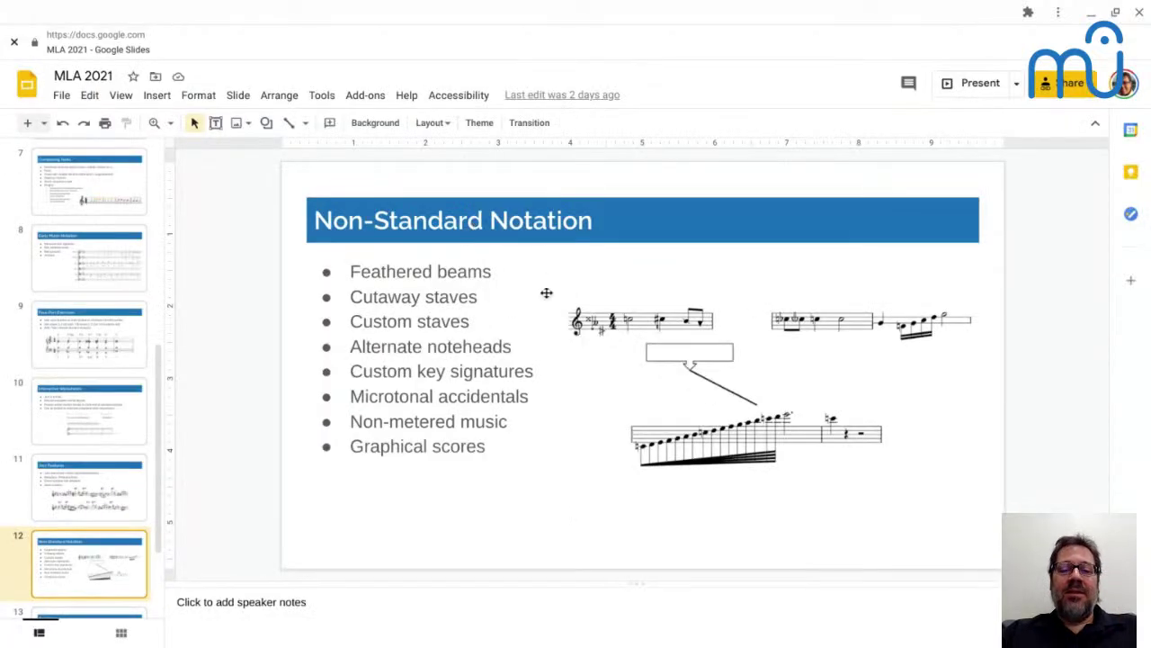
click(645, 354)
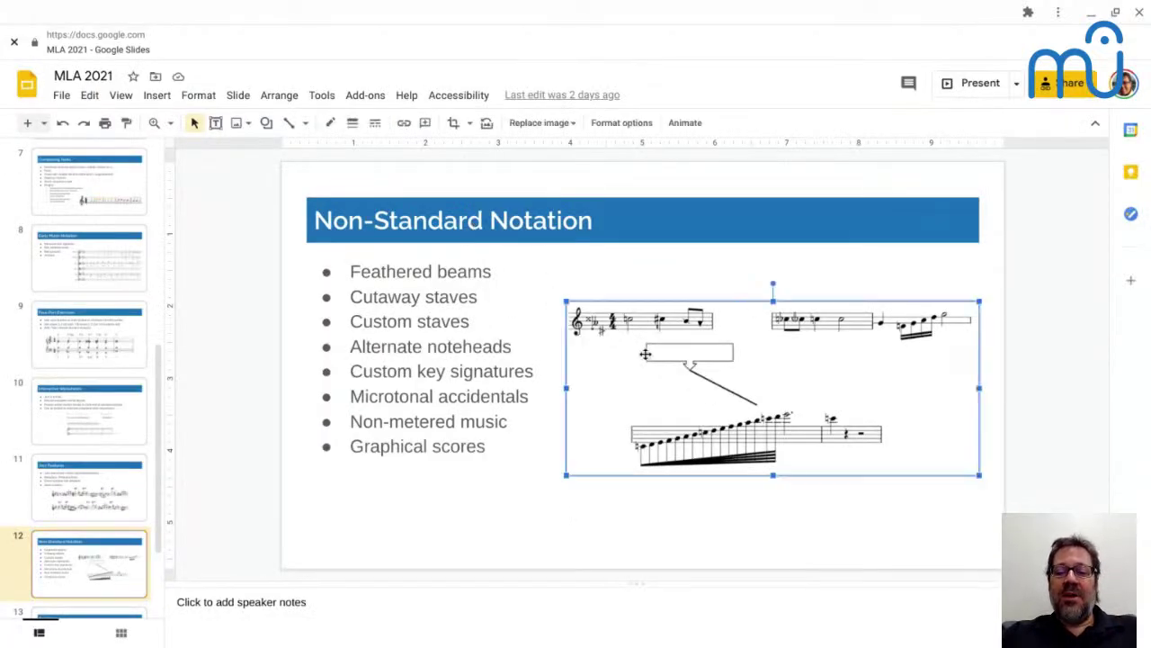
Step: Switch to MuseScore, leave image capture in the current score and bring up the non-standard score
key(alt+Tab)
key(Tab)
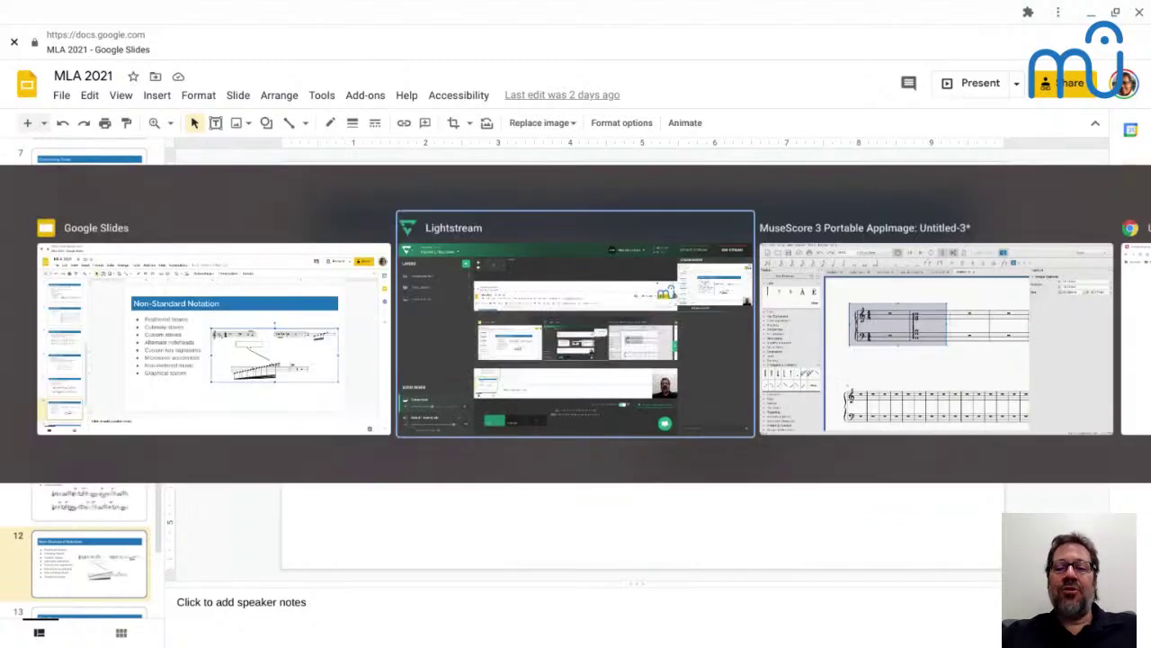
key(Escape)
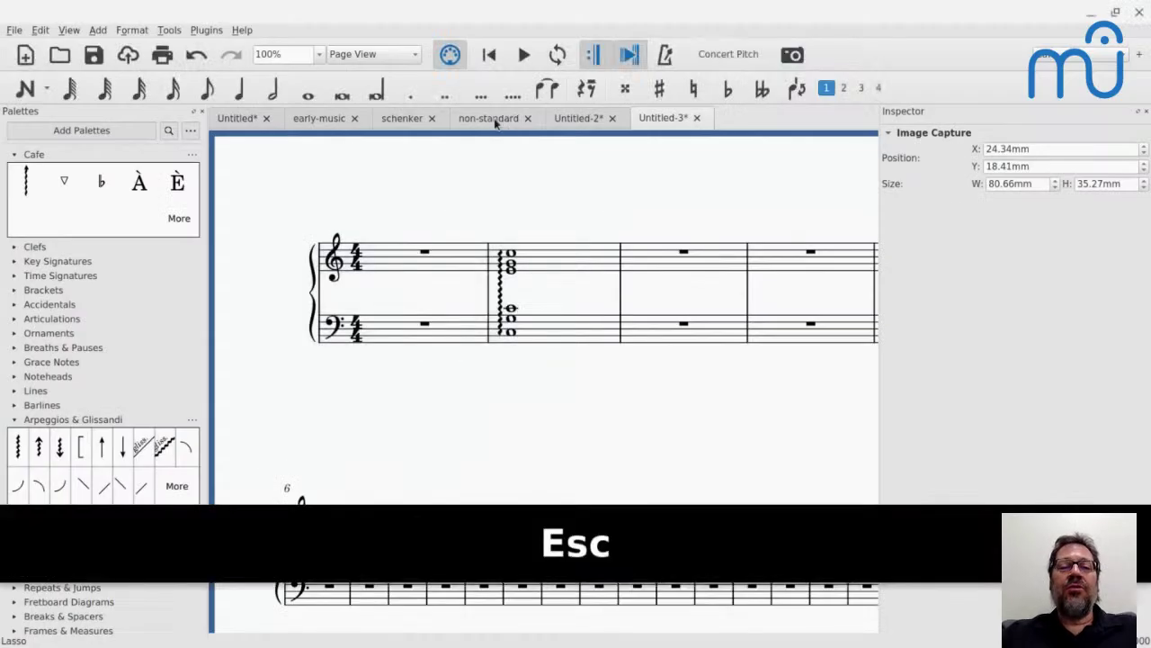
click(494, 122)
drag(755, 210, 676, 198)
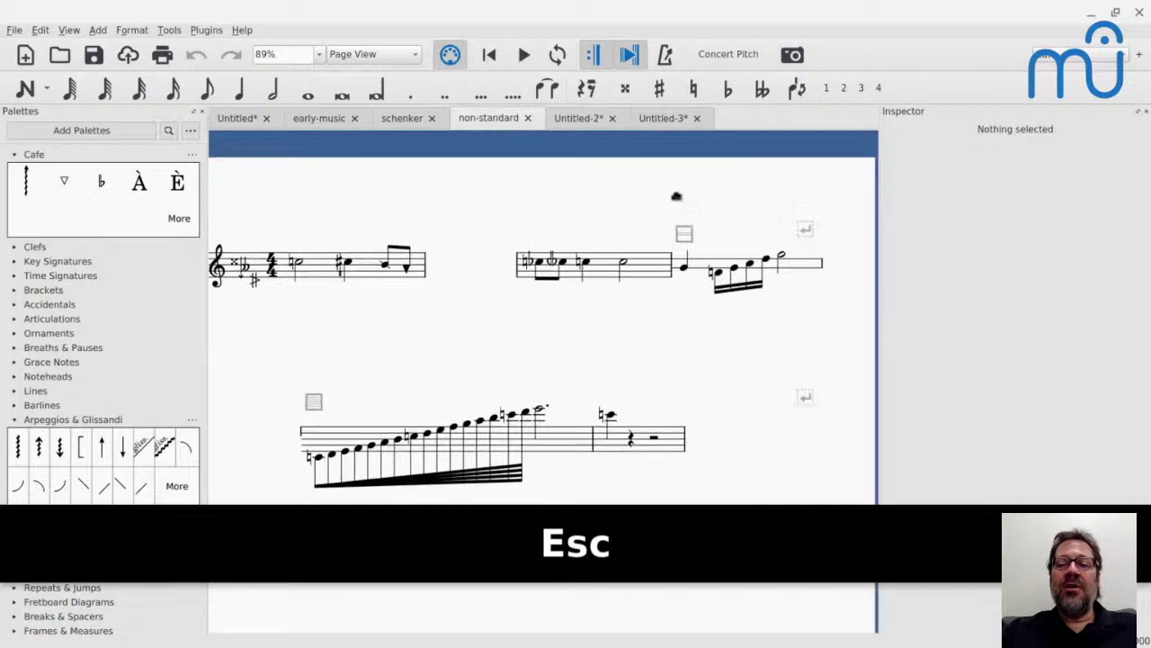
Step: Start an image capture in the non-standard score, auto-resize the capture area to the page and copy it
click(786, 58)
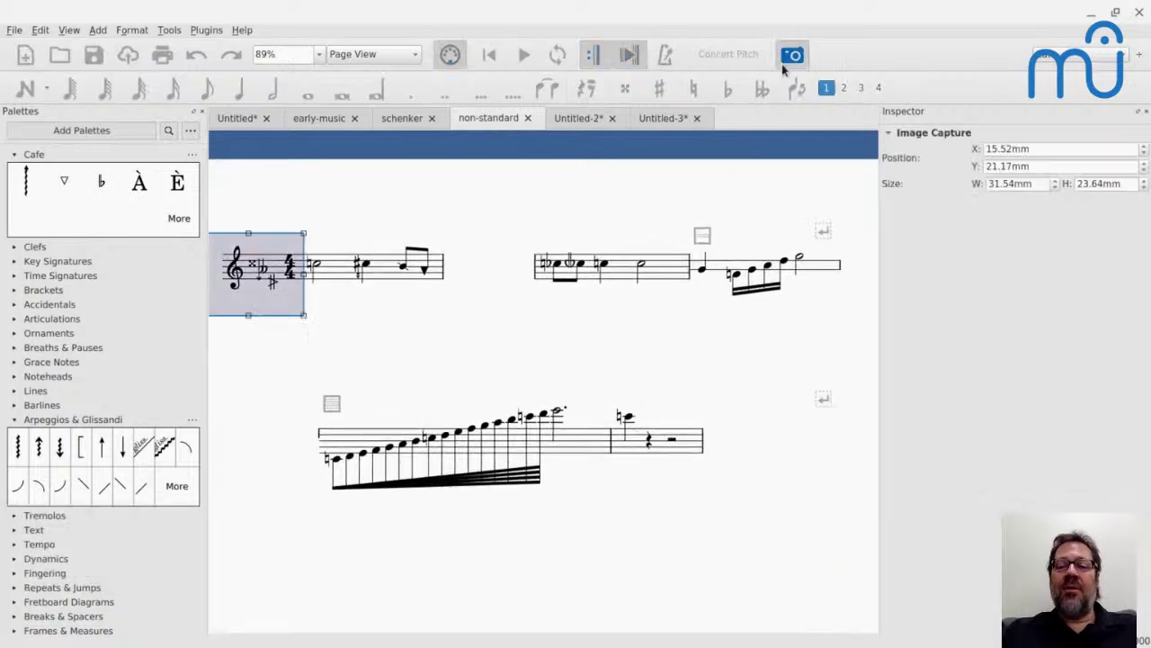
right_click(281, 286)
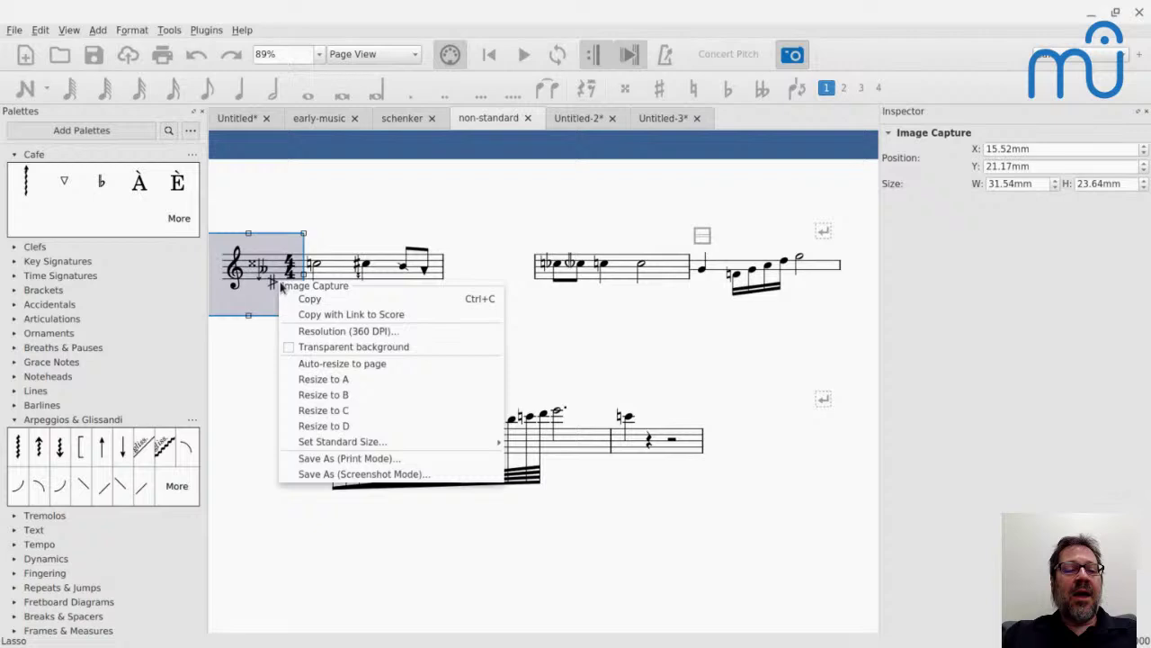
click(321, 364)
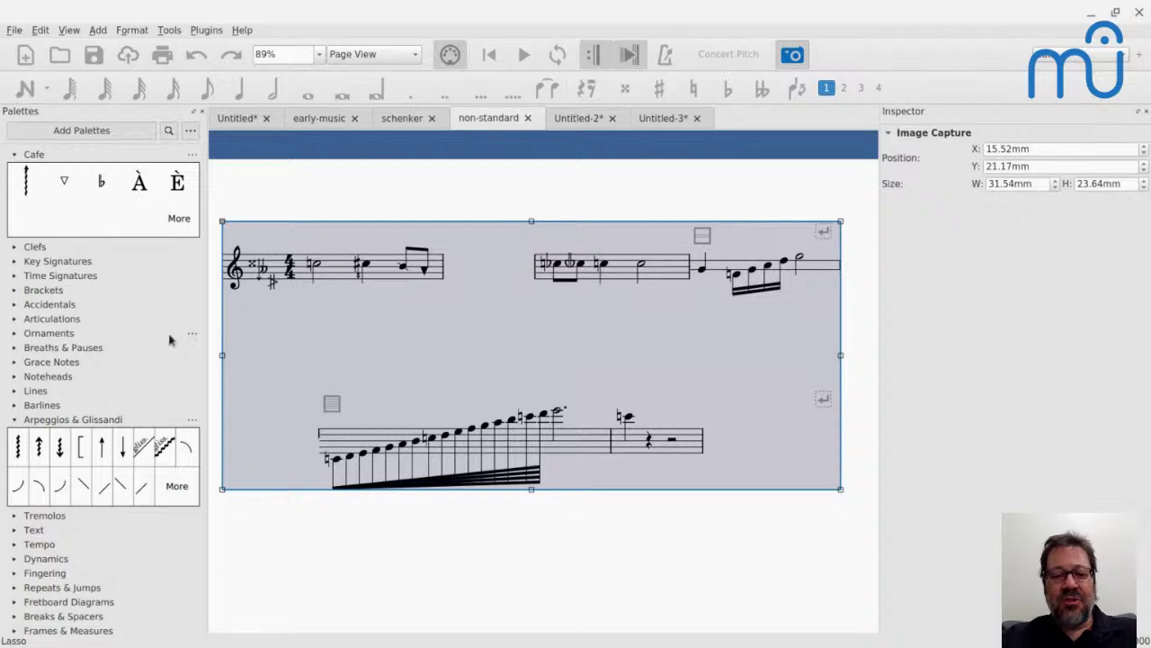
key(ctrl+c)
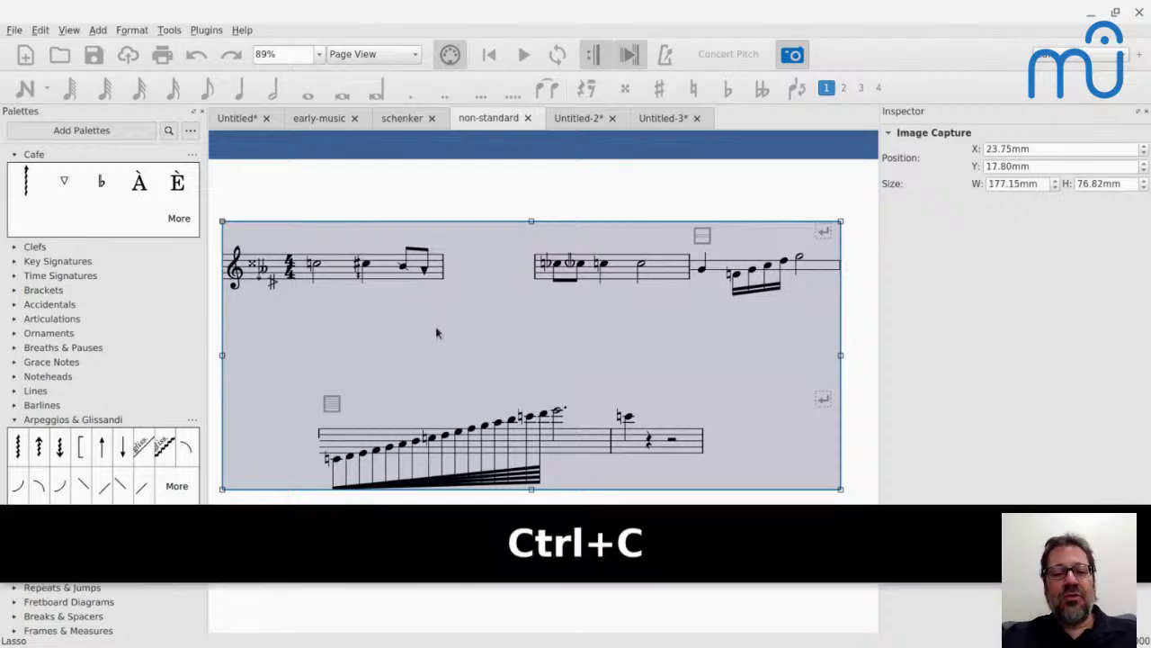
Step: Switch to Google Slides, try pasting the full-page capture onto the Non-Standard Notation slide, and delete the pasted image
key(alt+Tab)
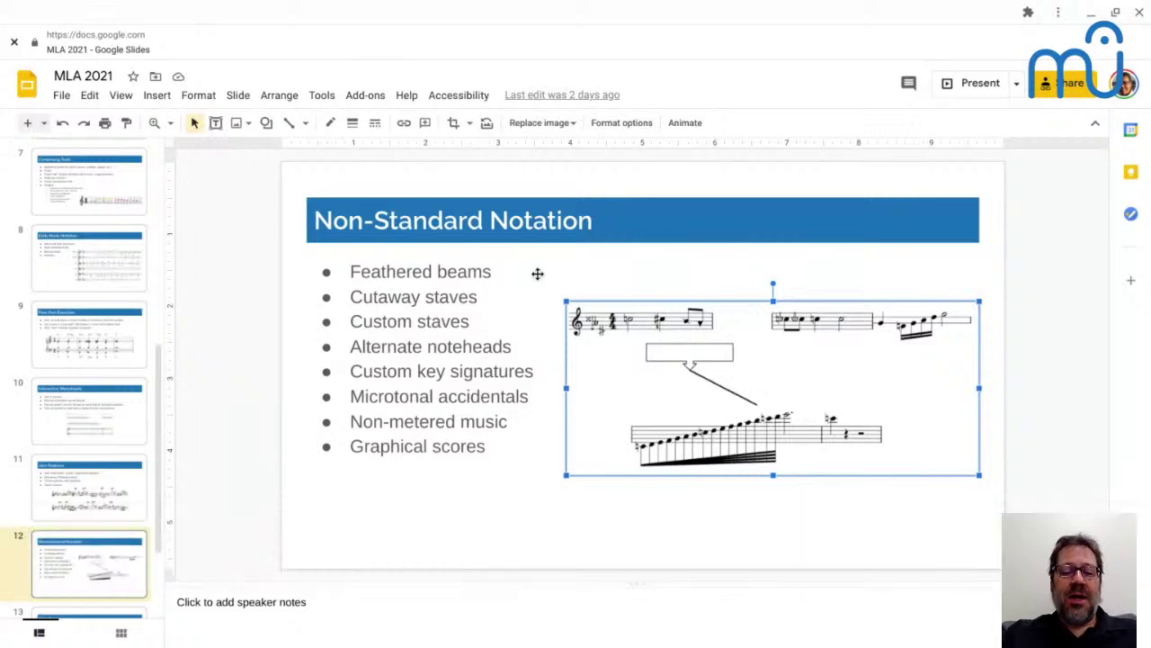
click(537, 274)
key(ctrl+v)
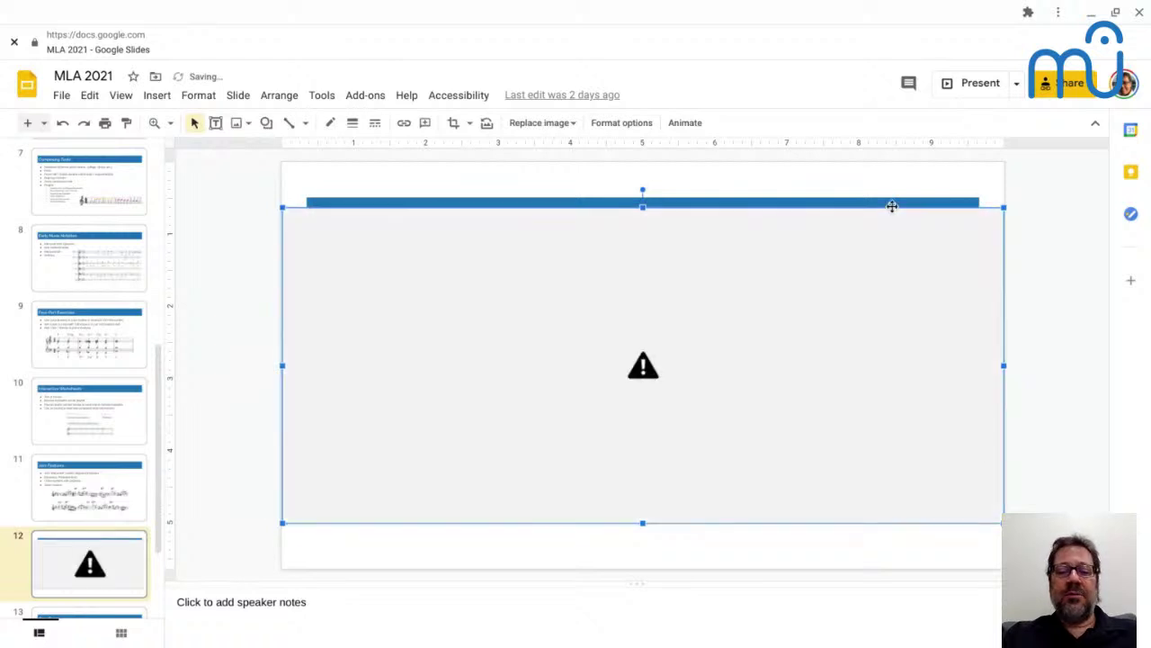
key(Escape)
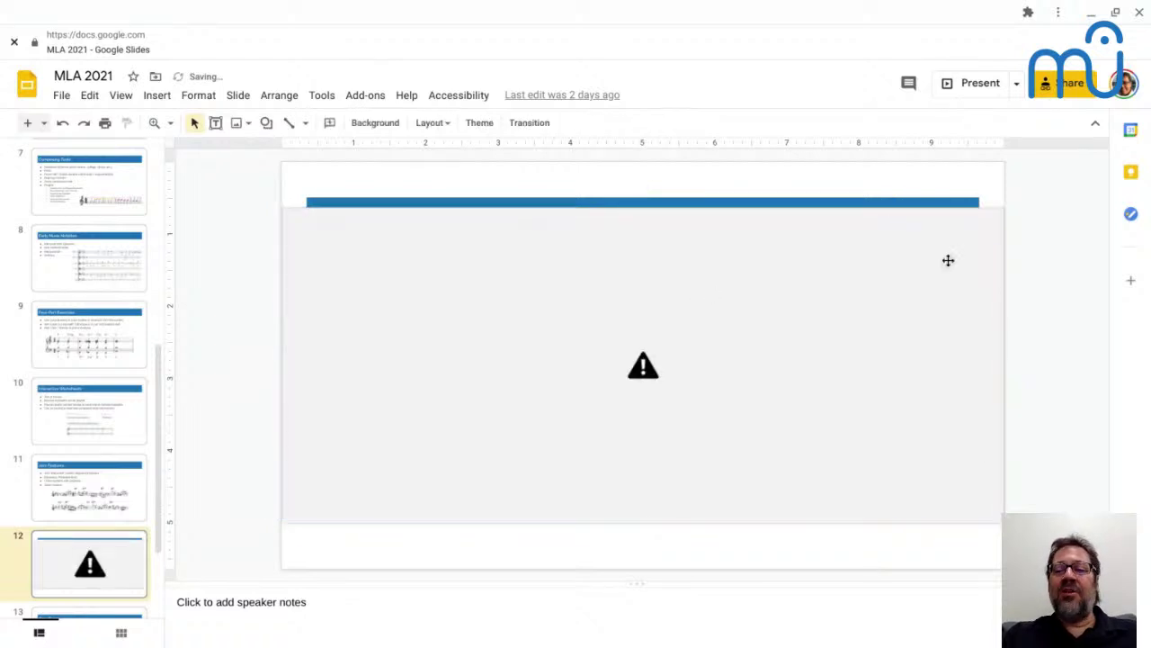
drag(939, 260, 845, 293)
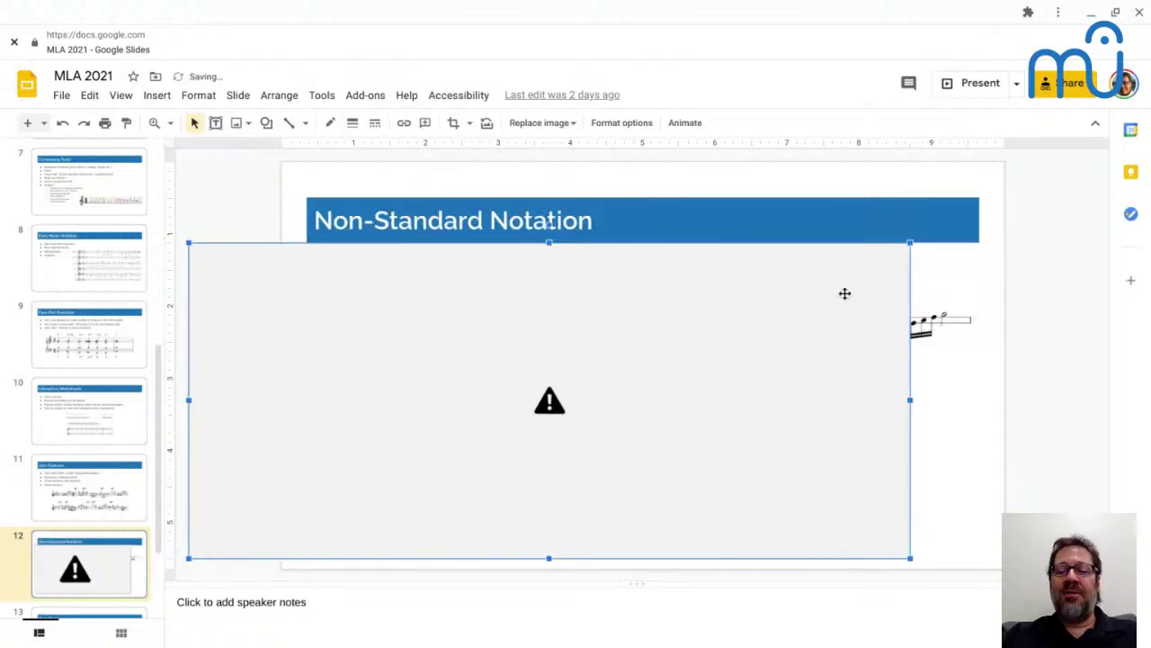
key(Delete)
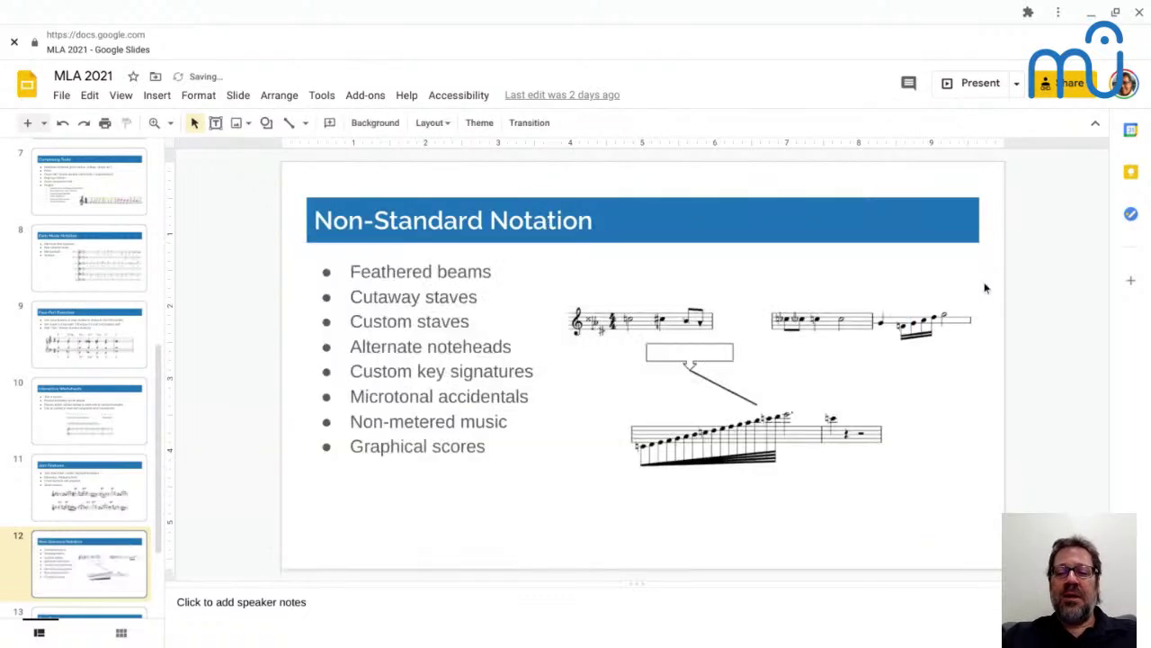
Step: Switch to MuseScore, restart image capture on the non-standard score and set its PNG output resolution to 180 DPI
key(alt+Tab)
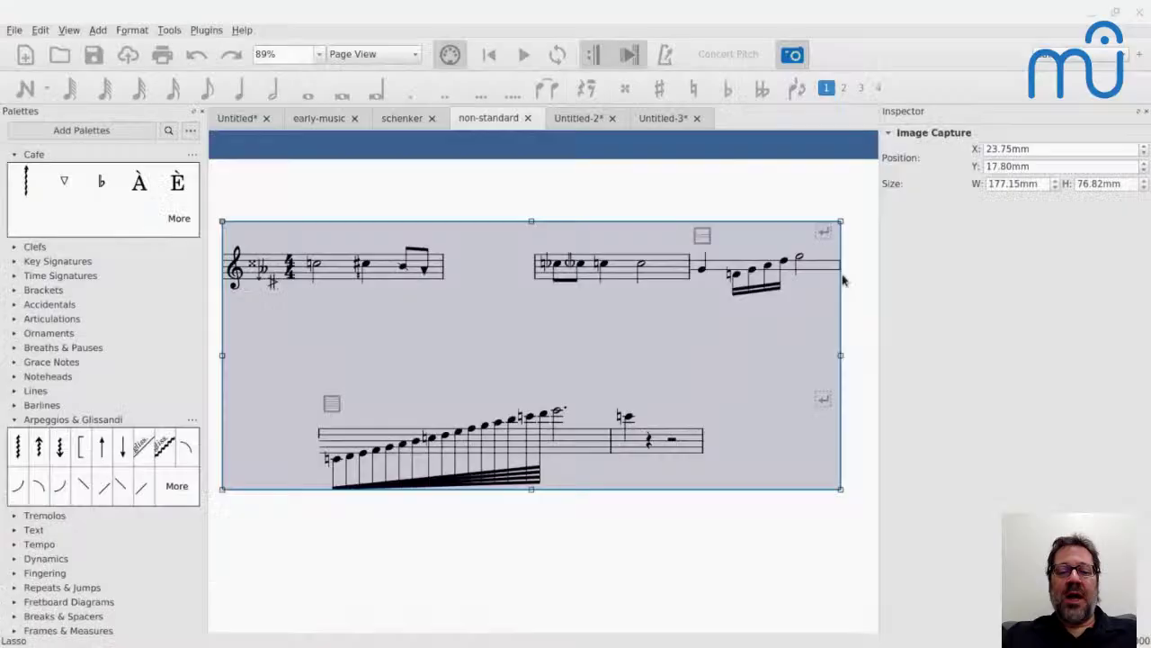
key(Escape)
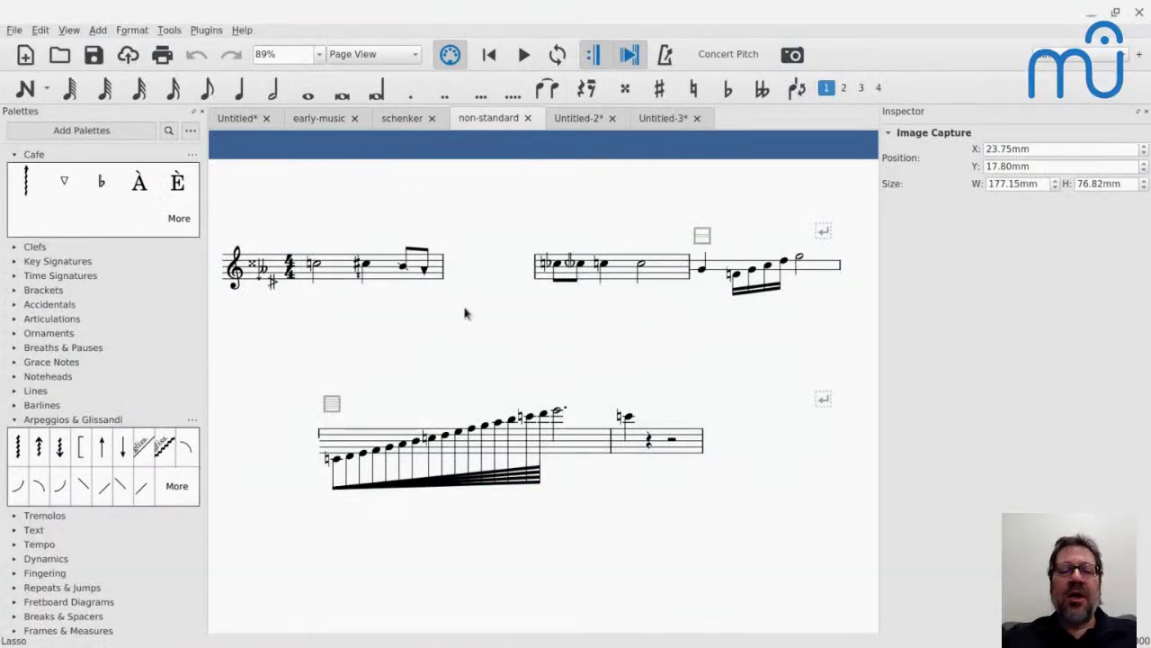
click(794, 55)
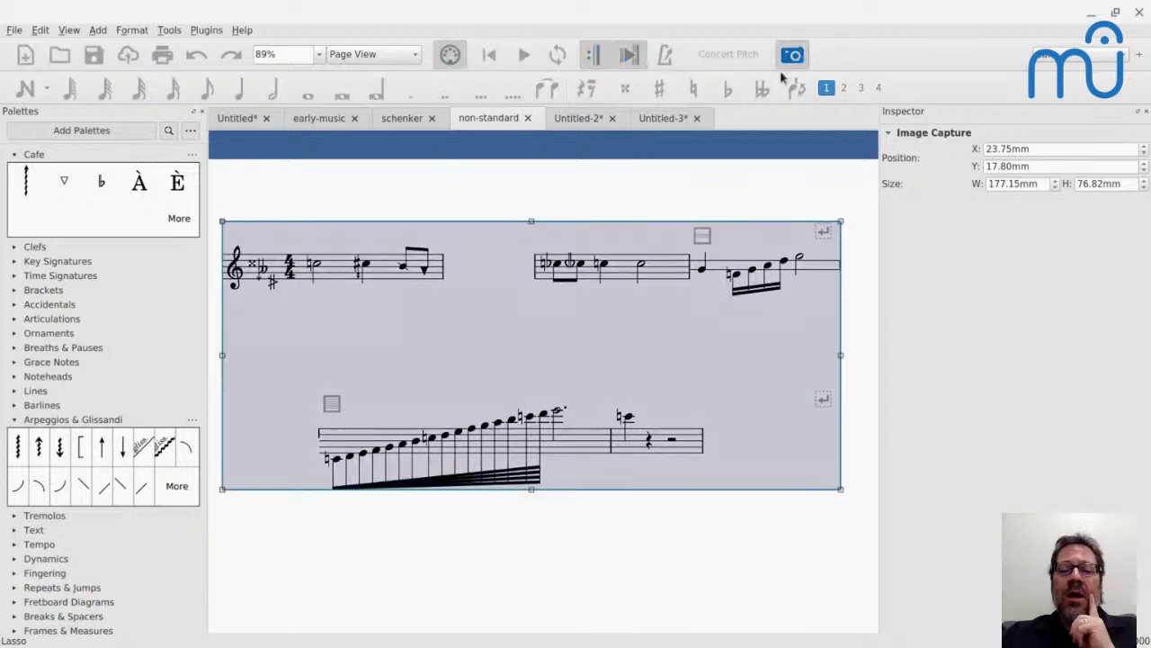
right_click(588, 293)
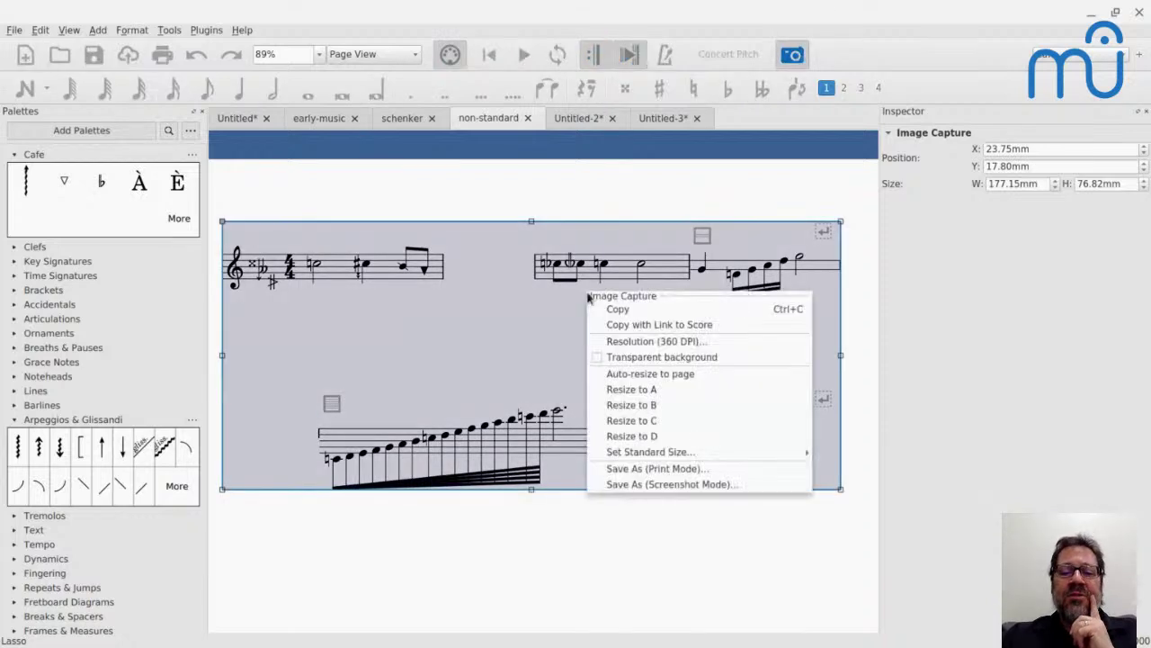
click(623, 343)
text(180)
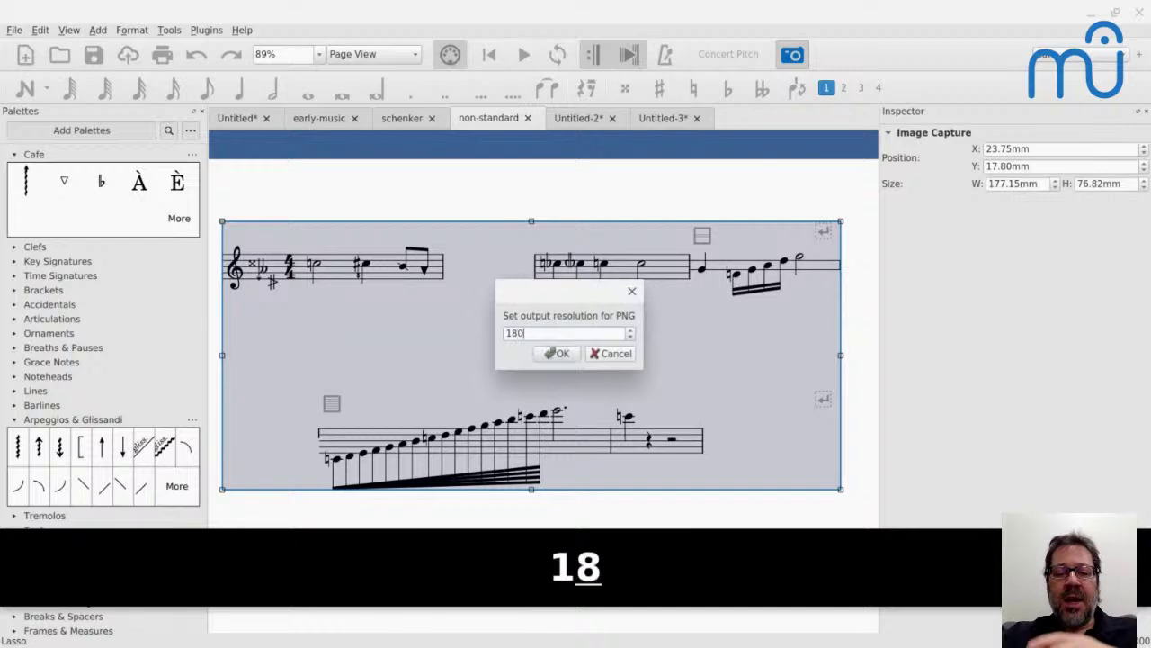
key(Return)
key(Return)
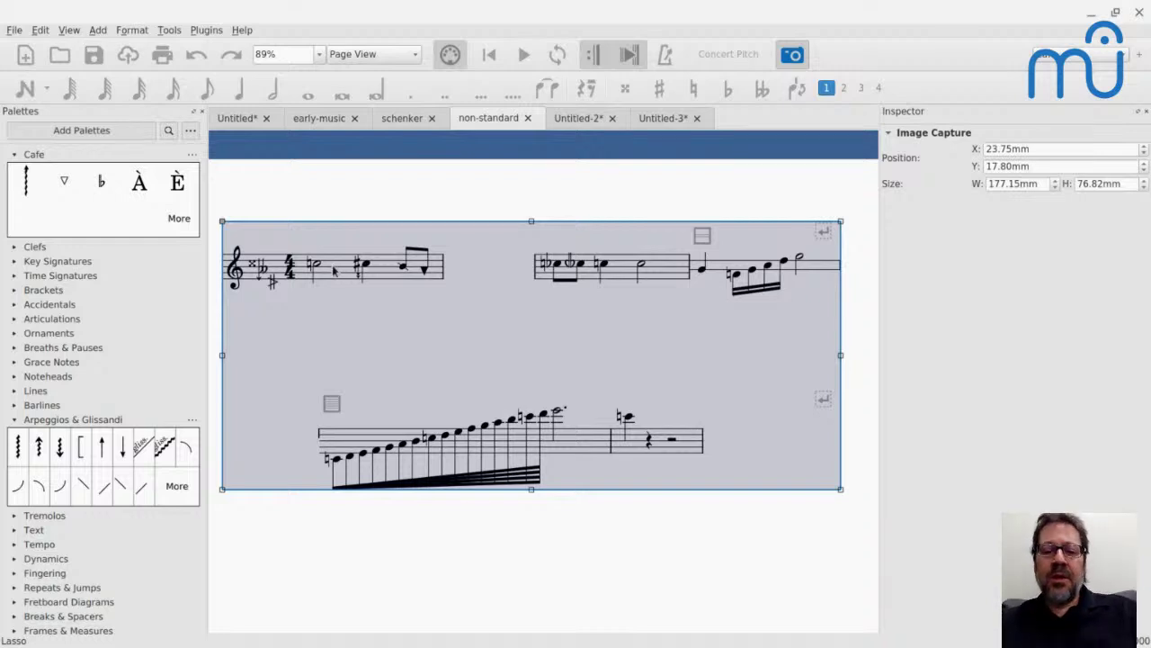
Step: Shrink the capture area to about 65 mm wide and 24 mm high around the first measure, and copy it
key(alt+Tab)
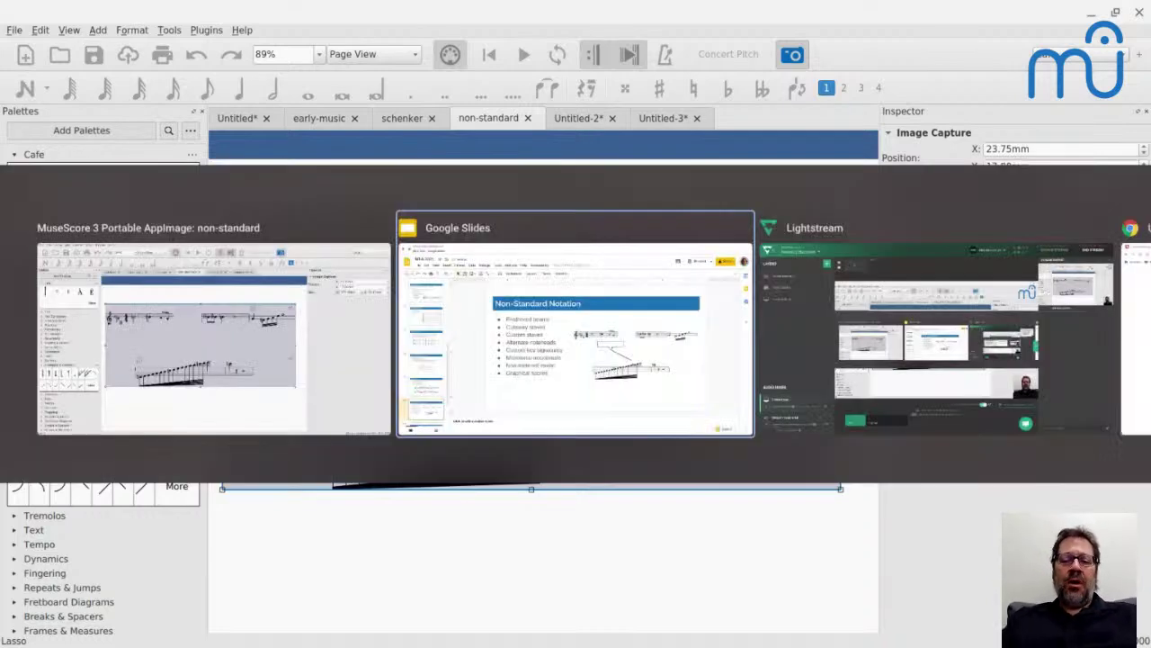
key(alt+Tab)
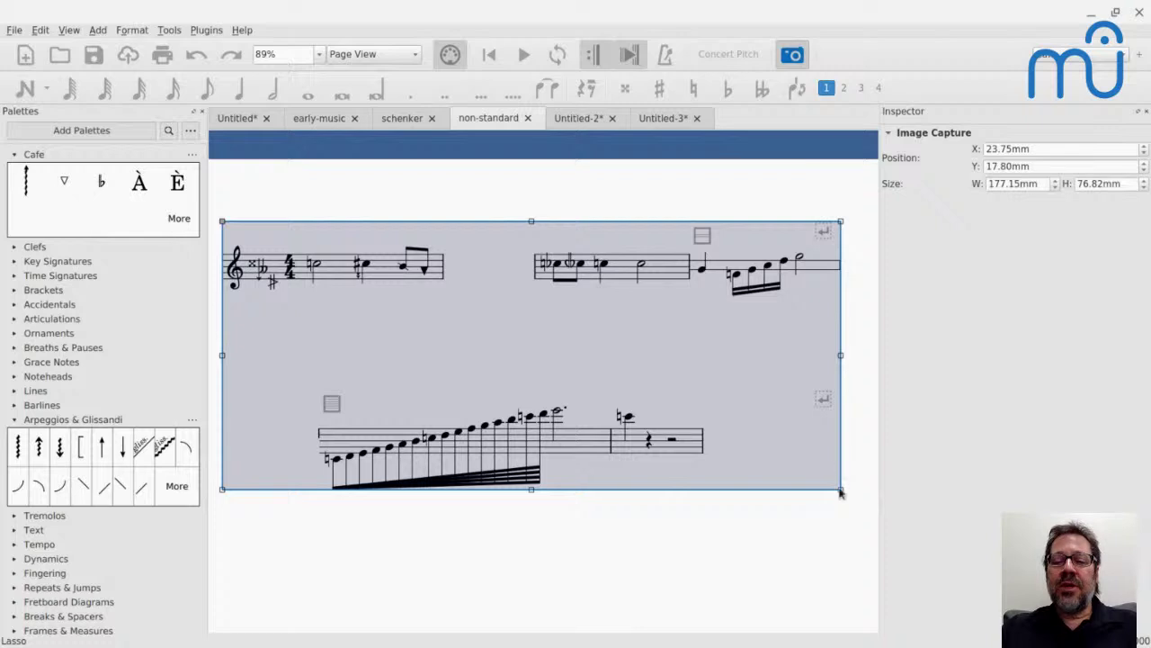
drag(842, 491, 450, 308)
key(ctrl+c)
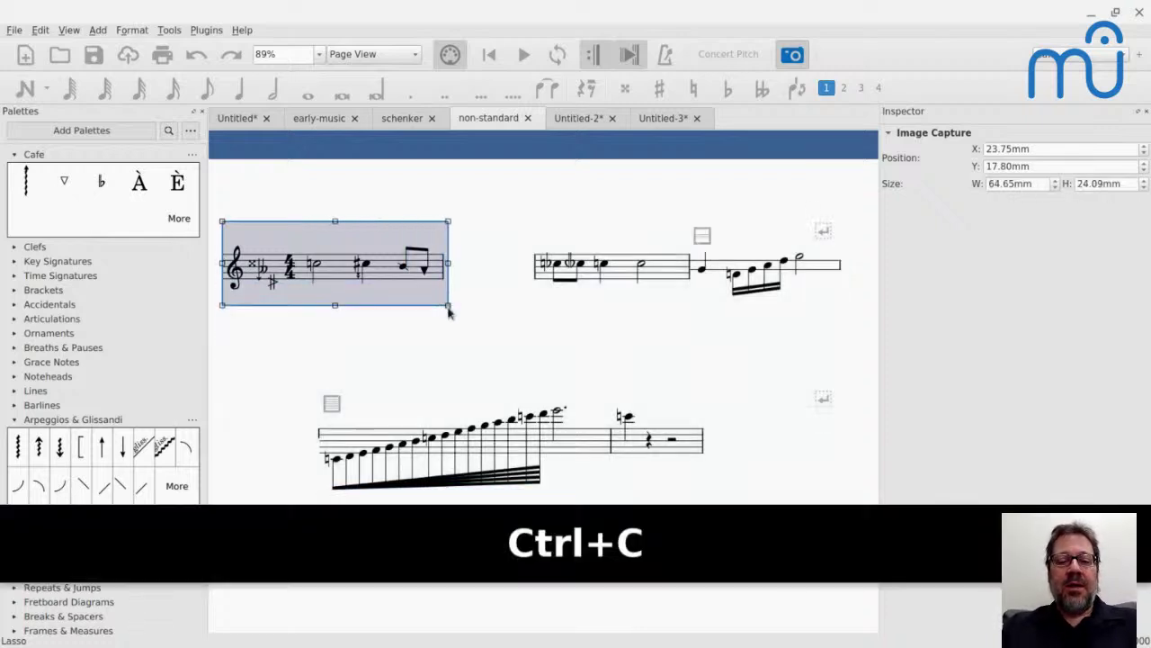
Step: Paste the first-measure capture onto the Non-Standard Notation slide in Google Slides, move it slightly lower, and delete it
key(alt+Tab)
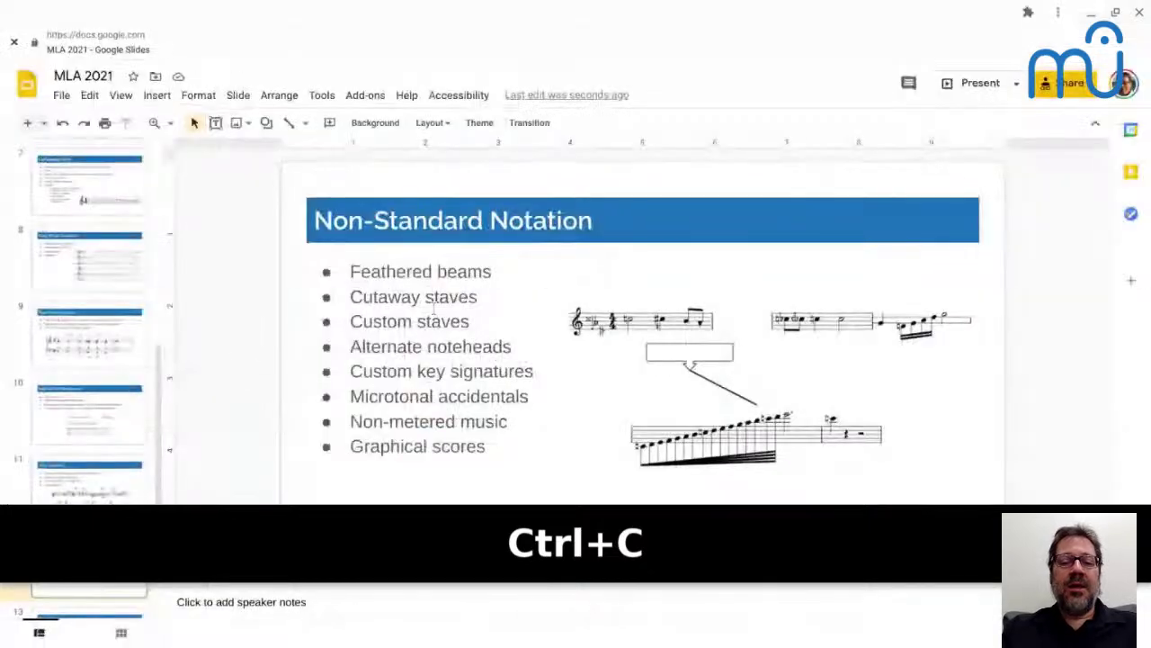
click(424, 309)
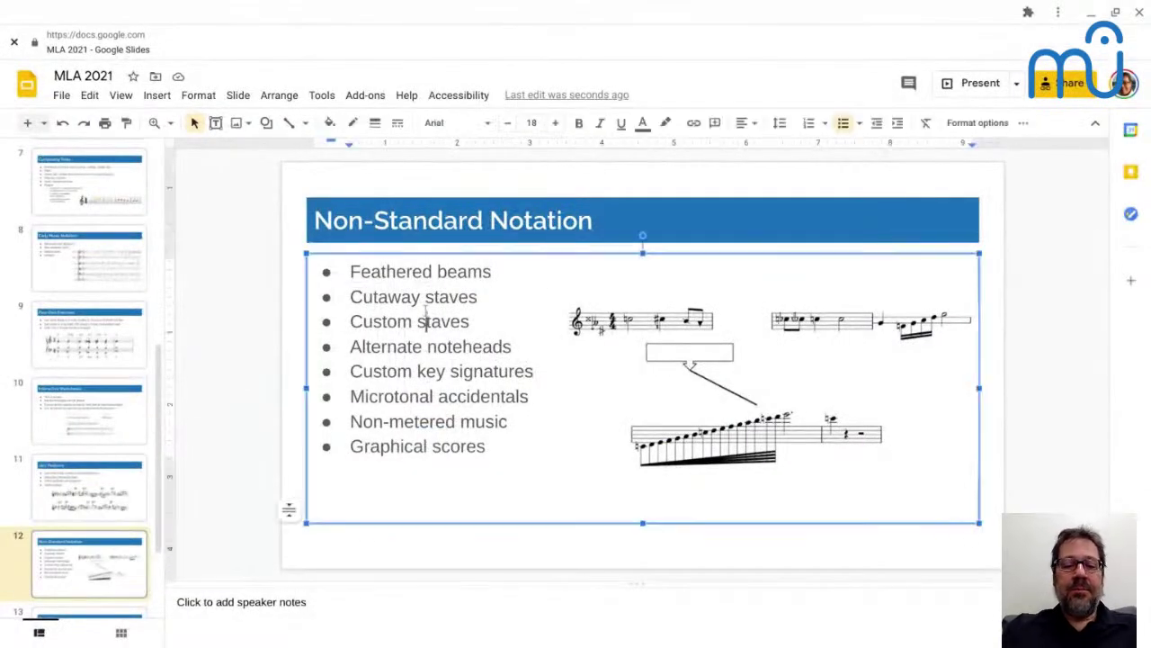
key(ctrl+v)
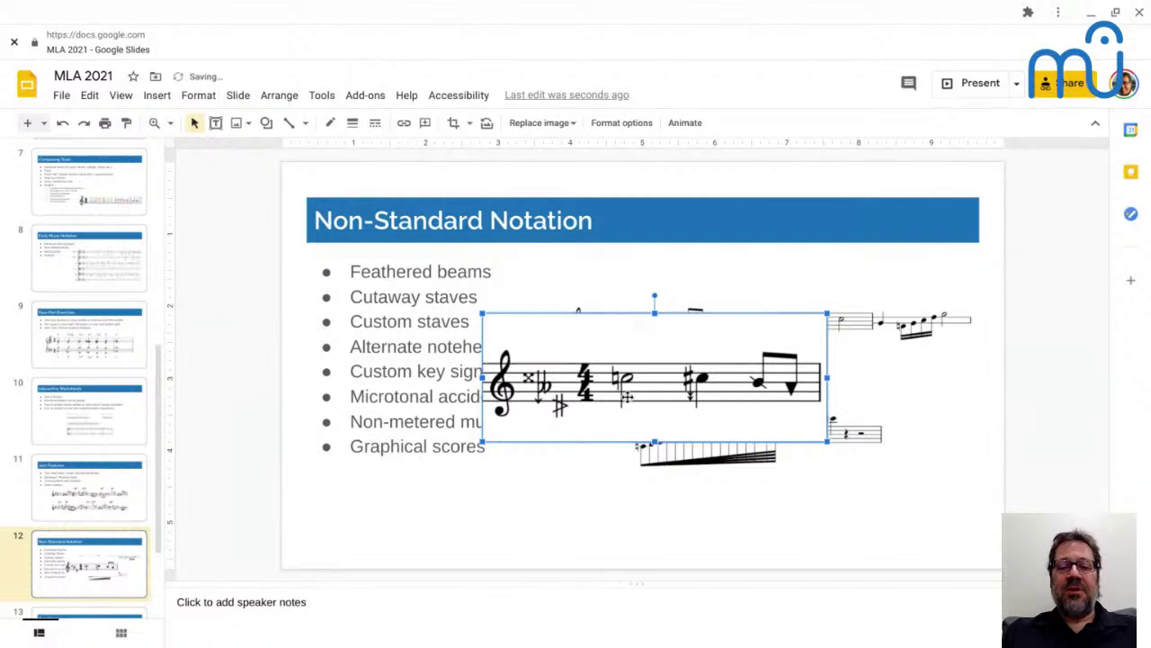
drag(627, 397, 583, 433)
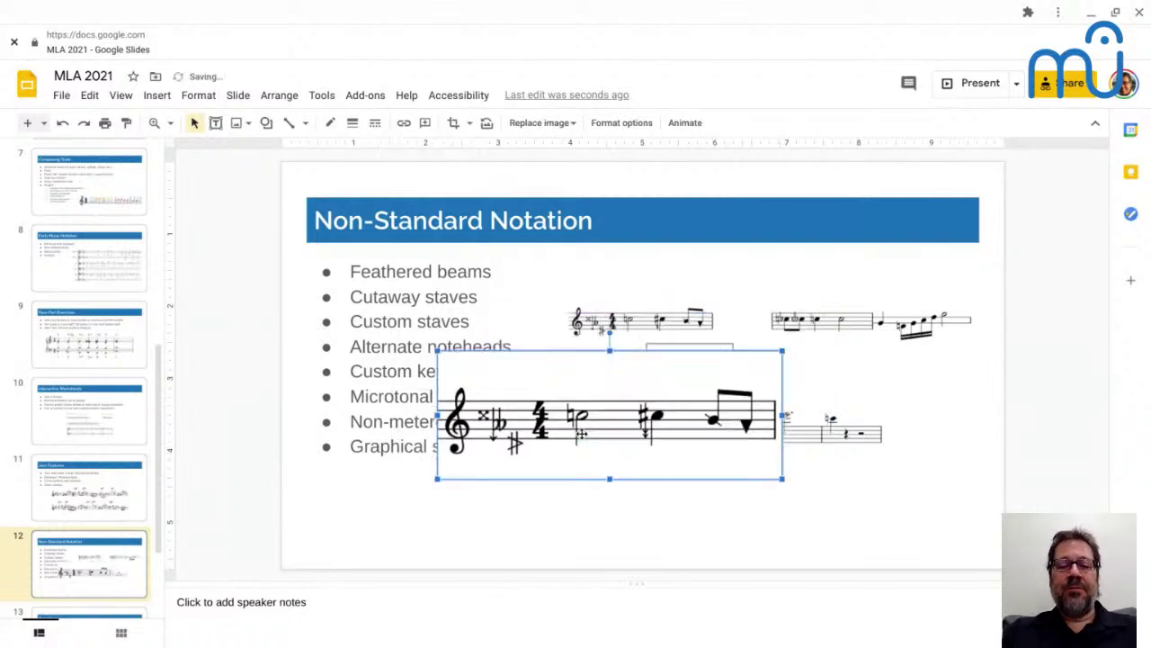
key(Delete)
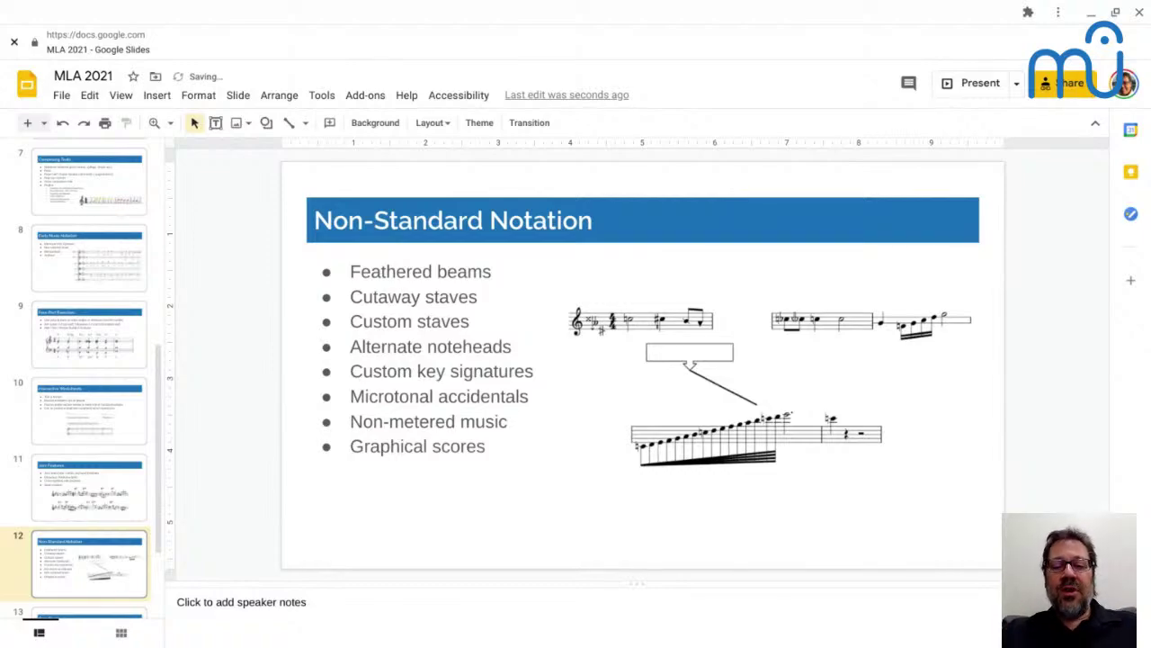
Step: Return to MuseScore, leave image capture and review the export file formats without exporting the score
key(alt+Tab)
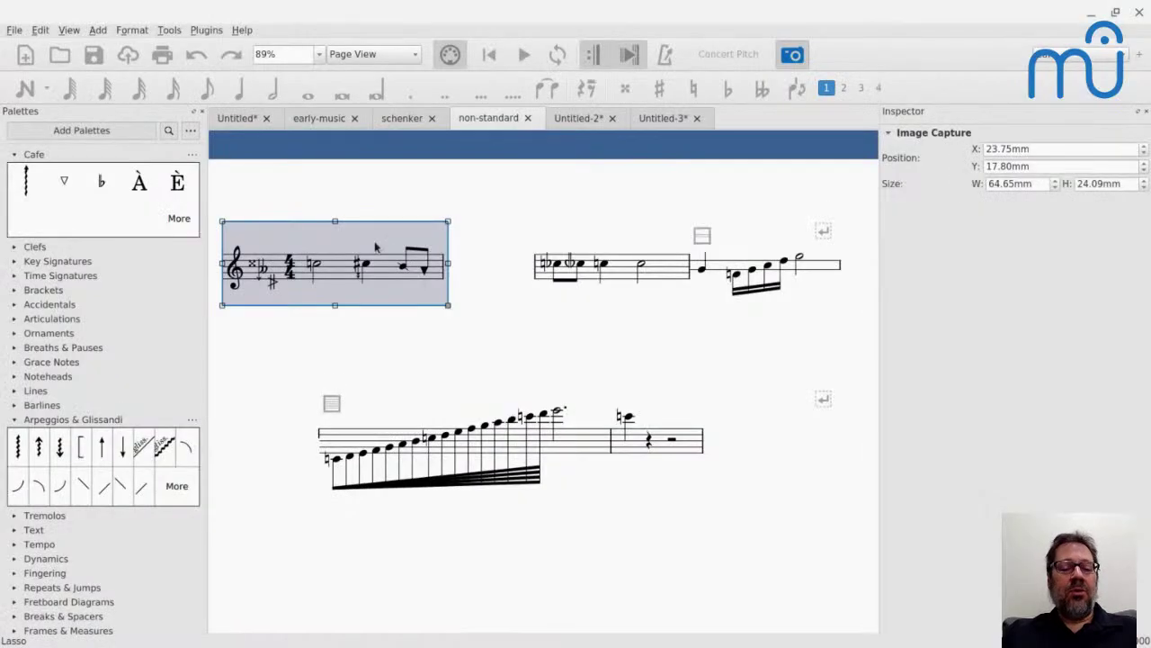
key(Escape)
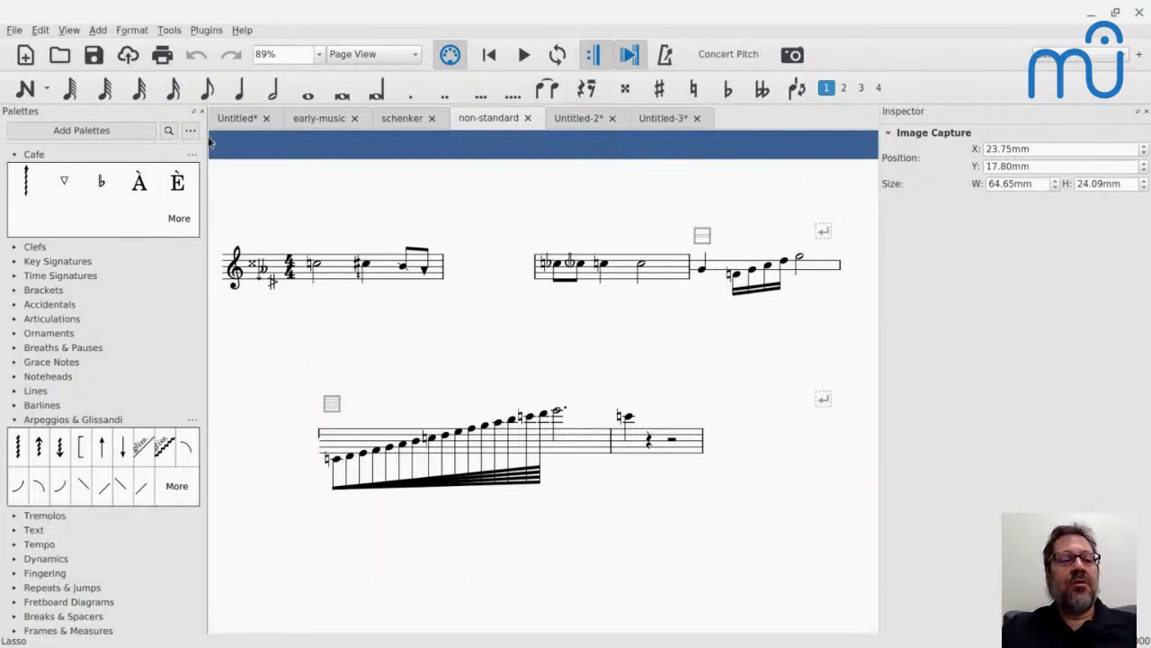
click(12, 35)
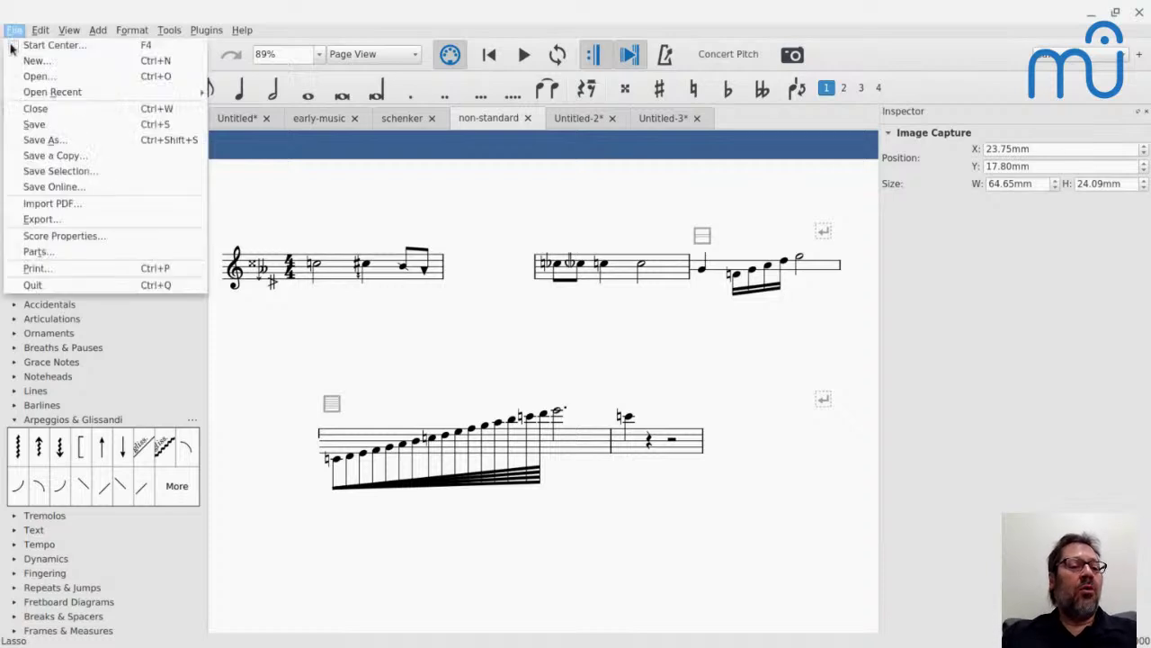
click(37, 222)
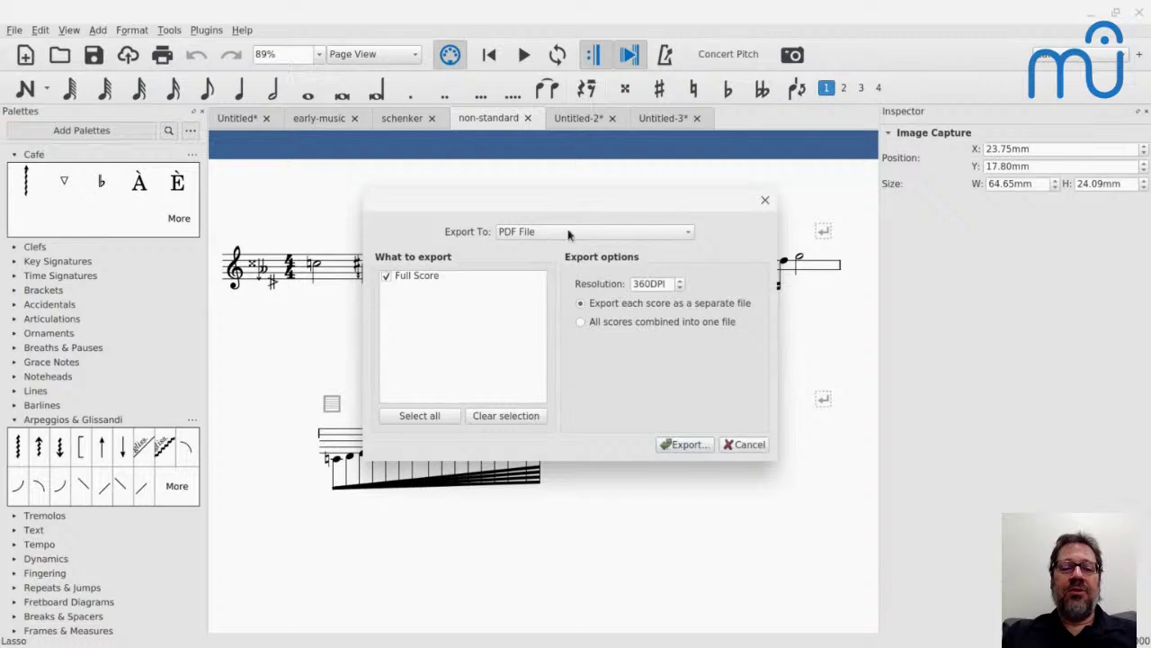
click(568, 233)
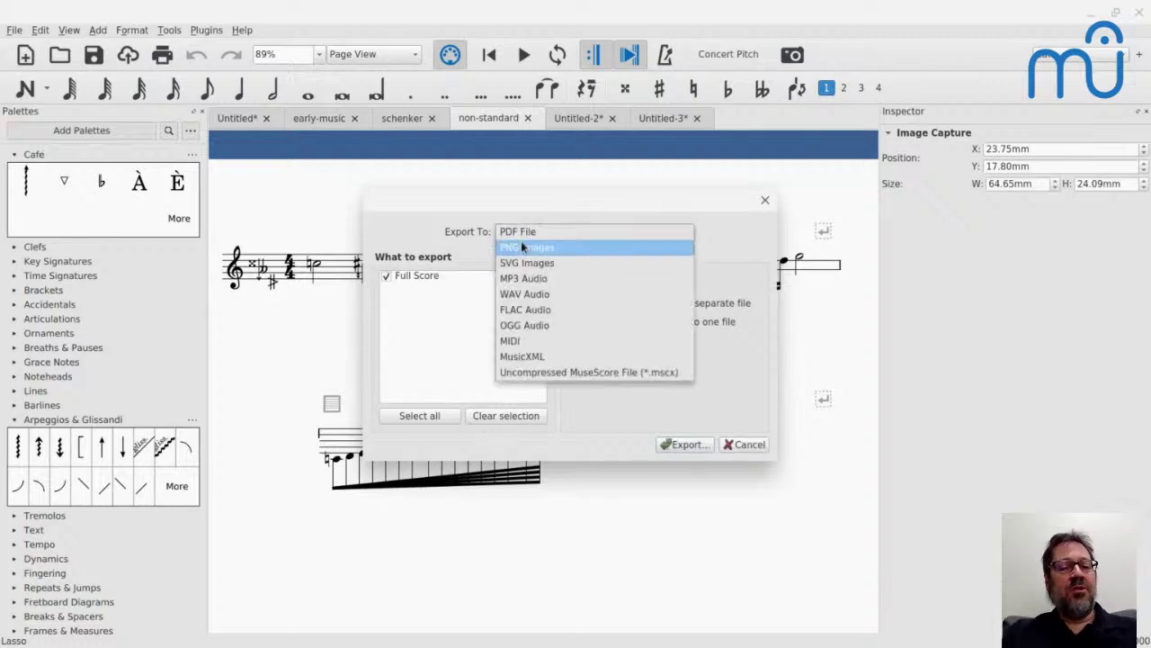
click(756, 447)
click(748, 444)
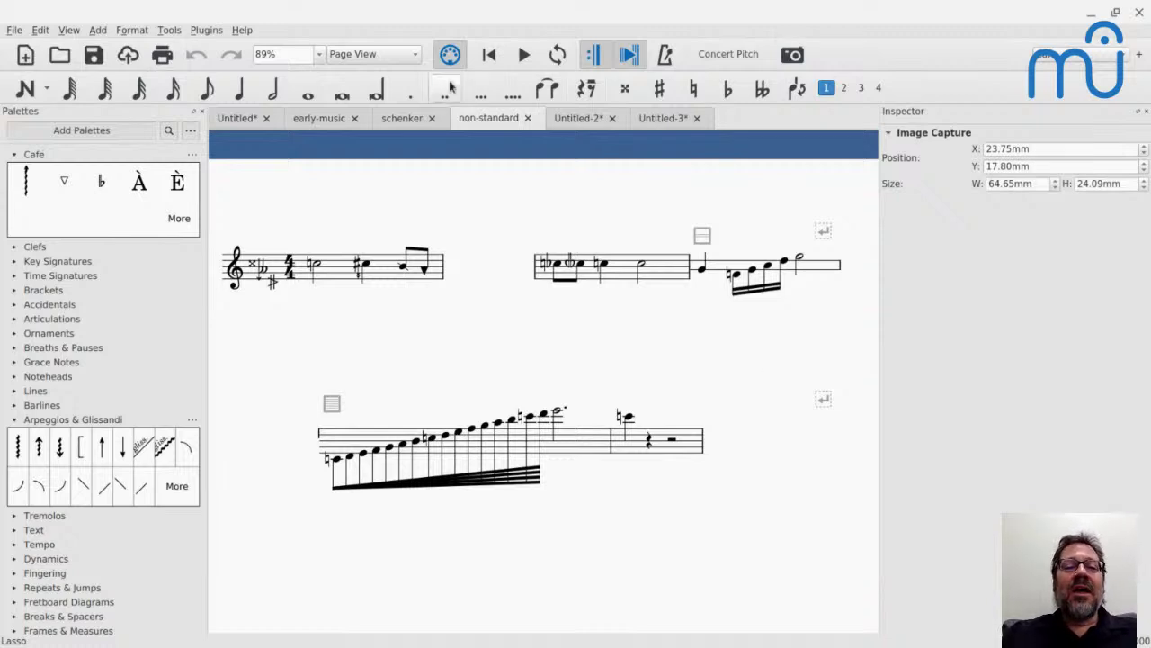
Step: Bring up the schenker score and examine its analytical notation in the system starting at measure 18
click(395, 123)
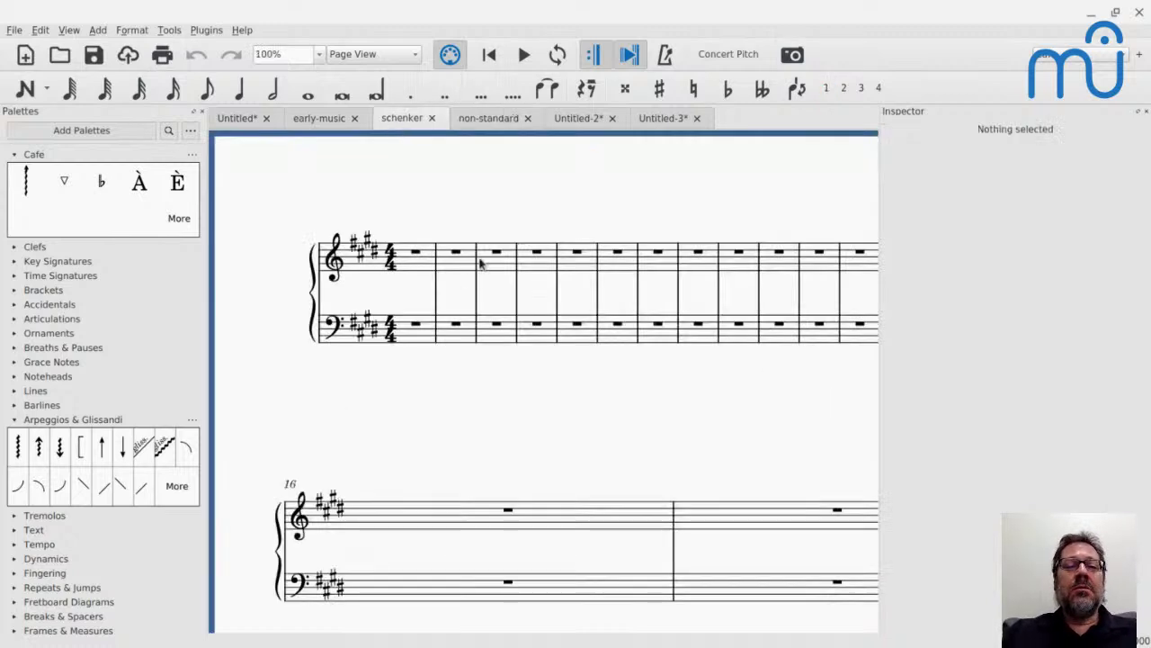
scroll(522, 349, up, 2)
scroll(521, 353, down, 10)
scroll(522, 353, right, 3)
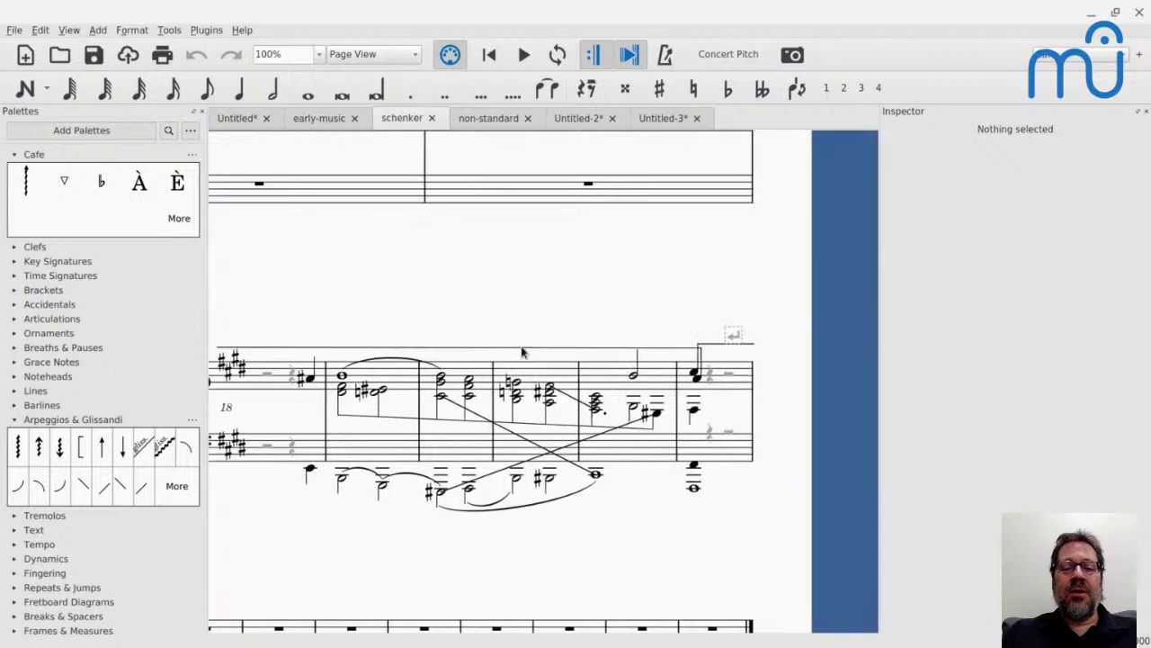
scroll(522, 352, down, 2)
scroll(543, 382, left, 2)
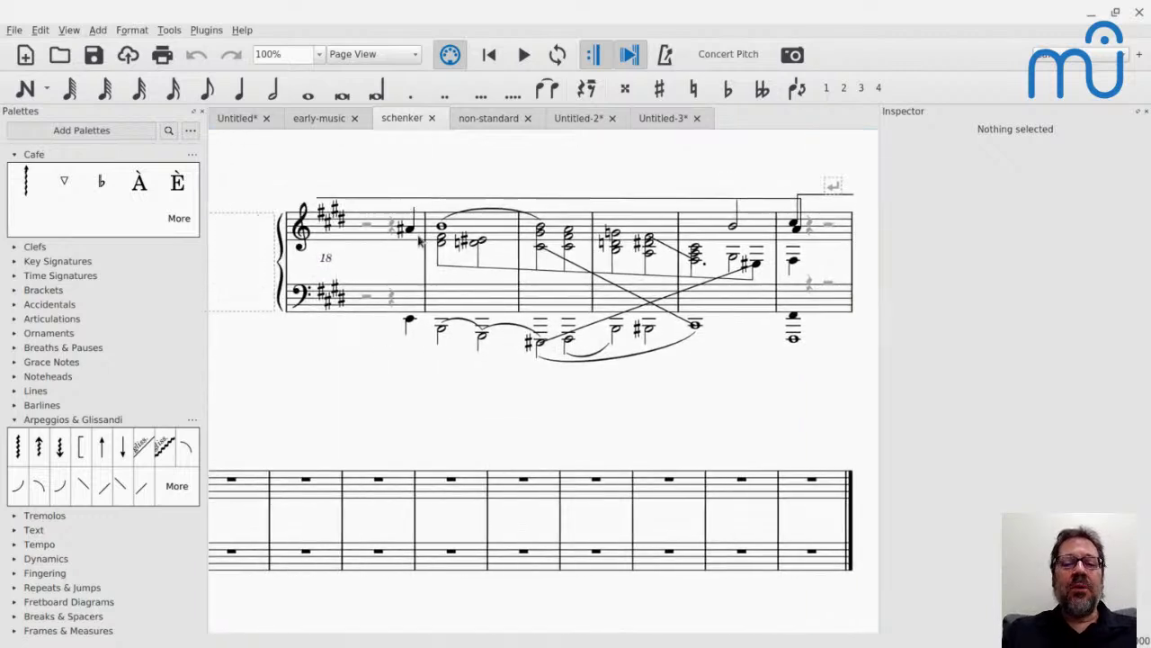
Step: Try to move the diagonal text line beneath measures 19 to 22 slightly lower, and undo the move
click(454, 274)
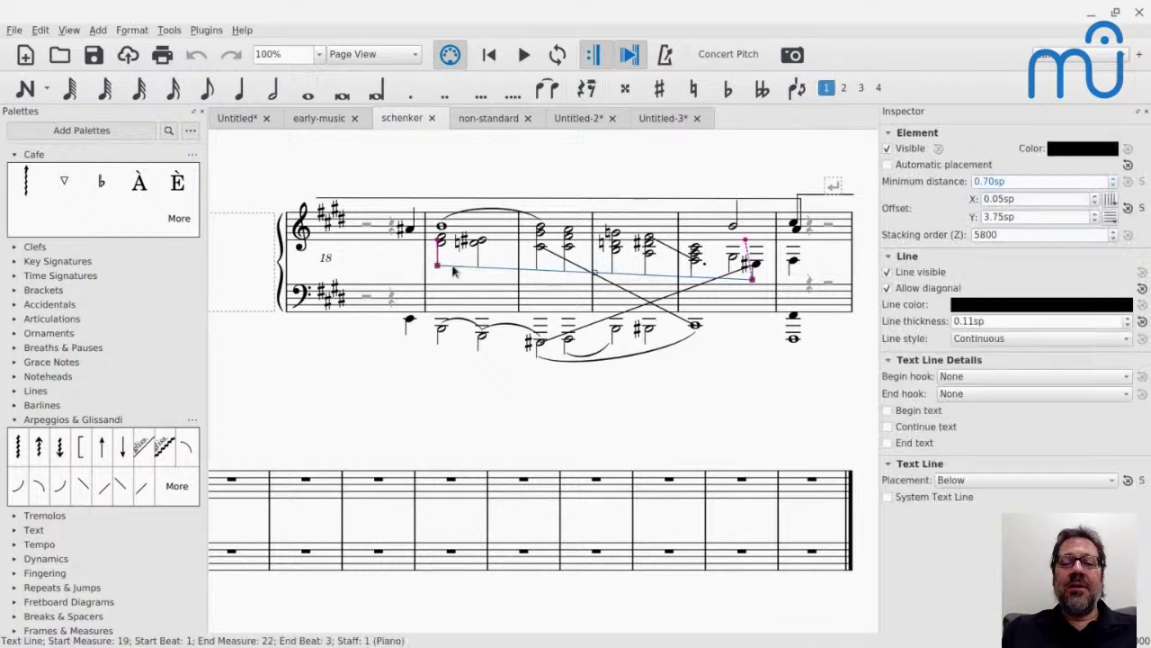
mouse_move(454, 273)
mouse_down()
mouse_move(446, 293)
mouse_move(478, 277)
mouse_move(454, 277)
mouse_up()
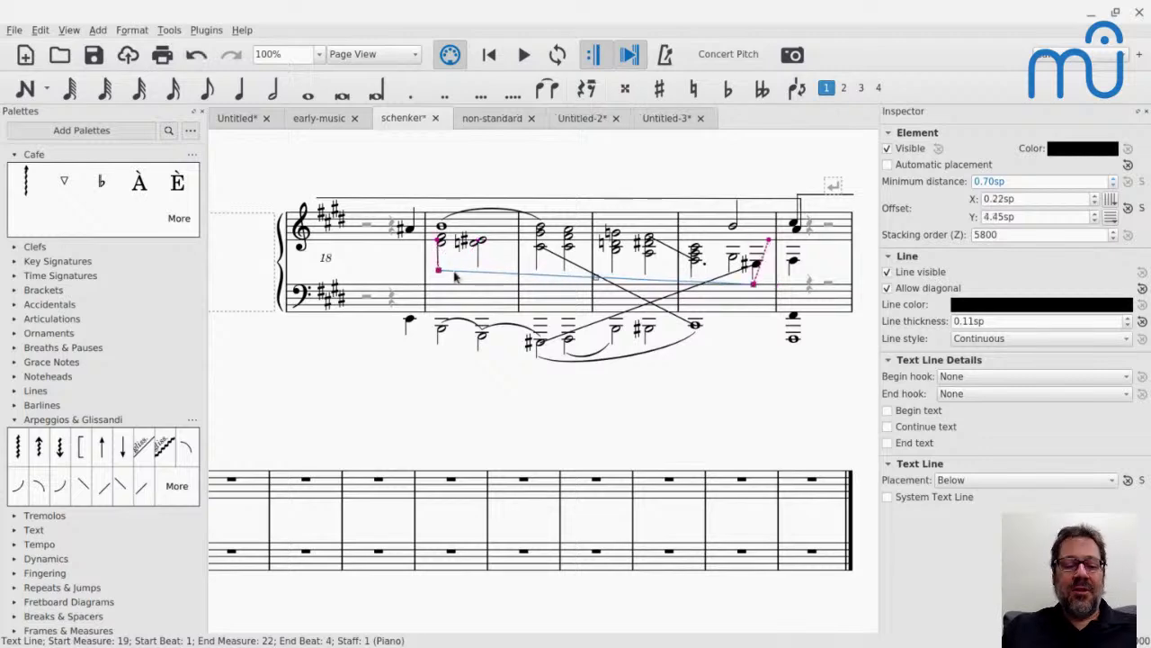
key(ctrl+z)
Step: Reset the length change of the first stem in measure 19, and extend it down to the diagonal line, to about 0.74sp
scroll(455, 277, up, 15)
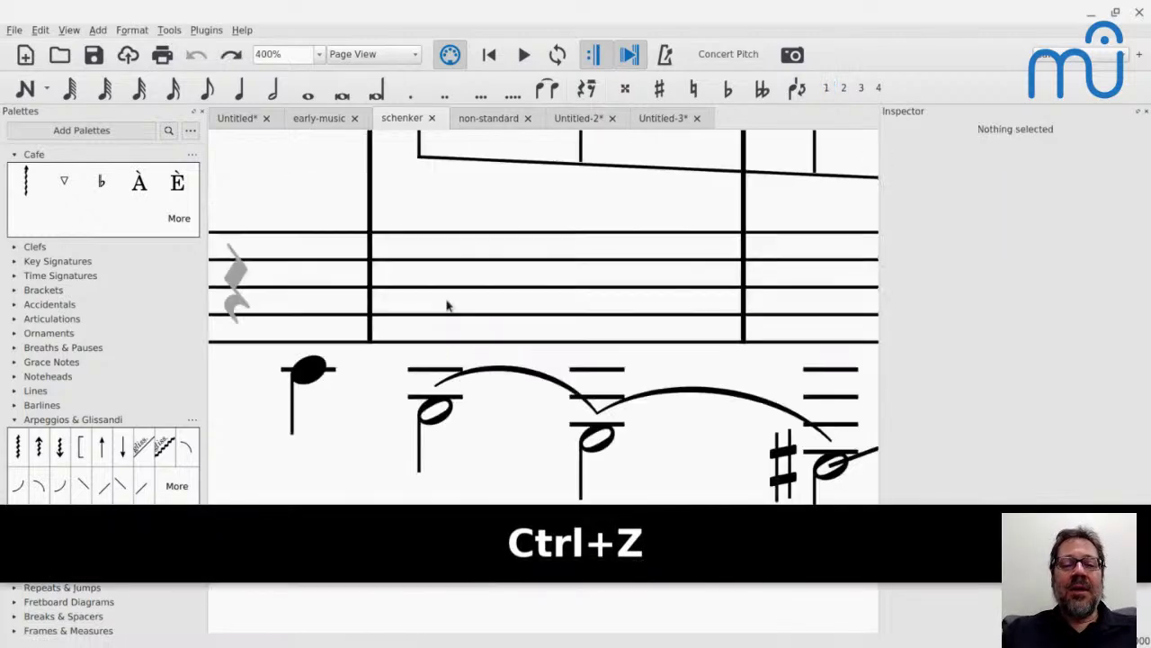
click(450, 300)
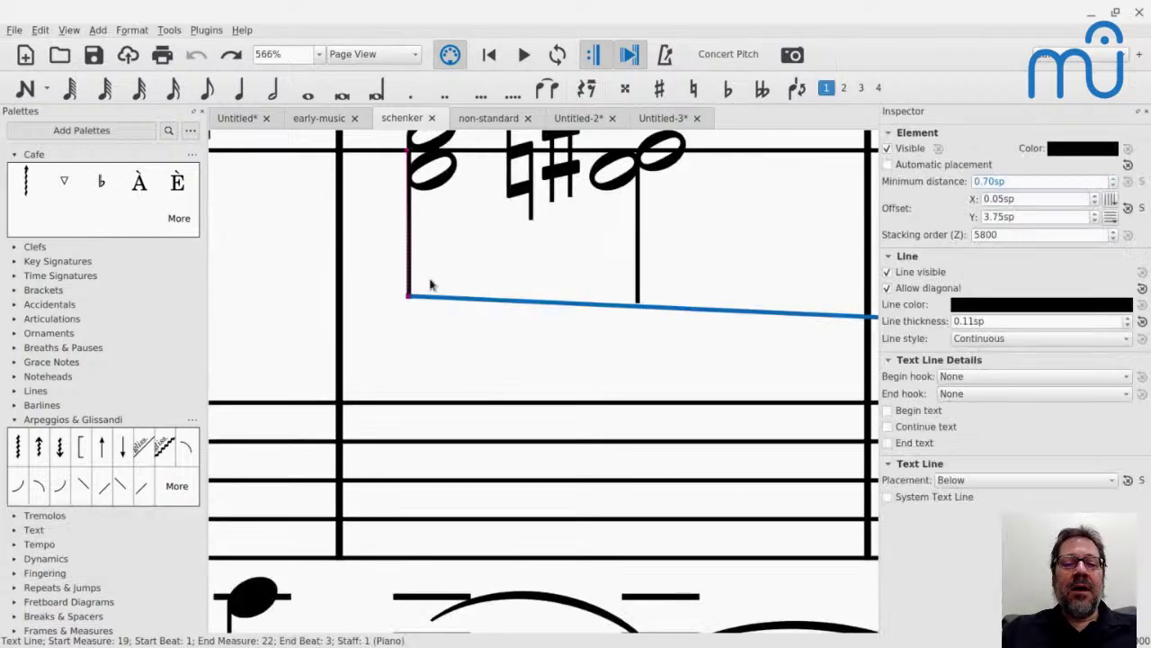
click(412, 266)
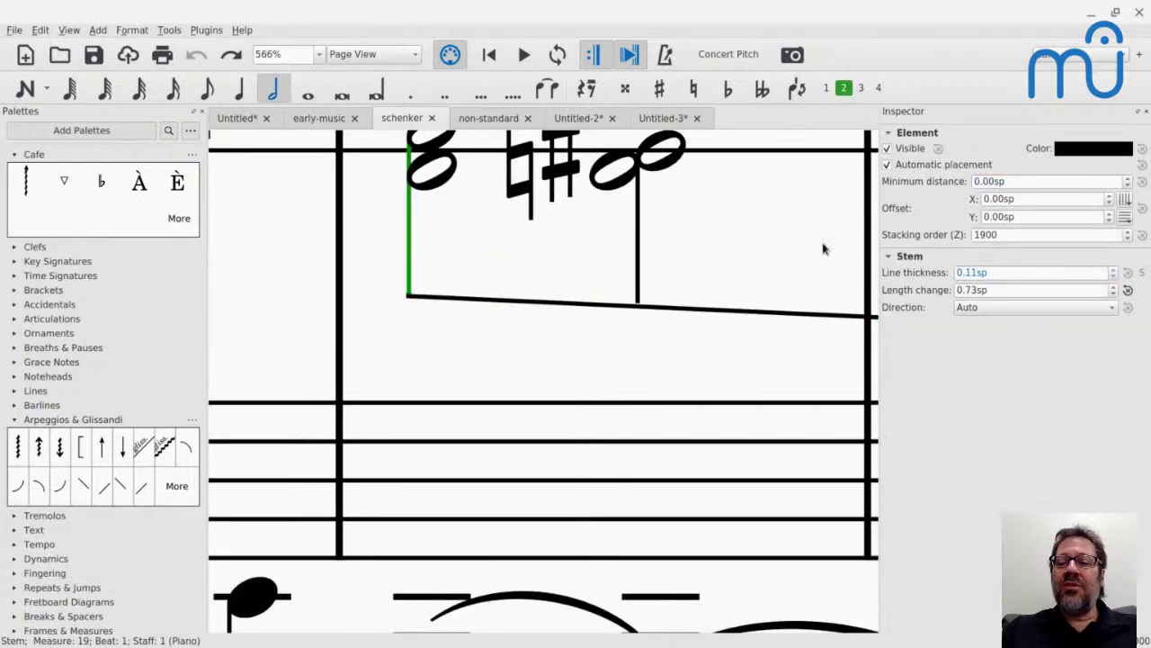
click(1130, 298)
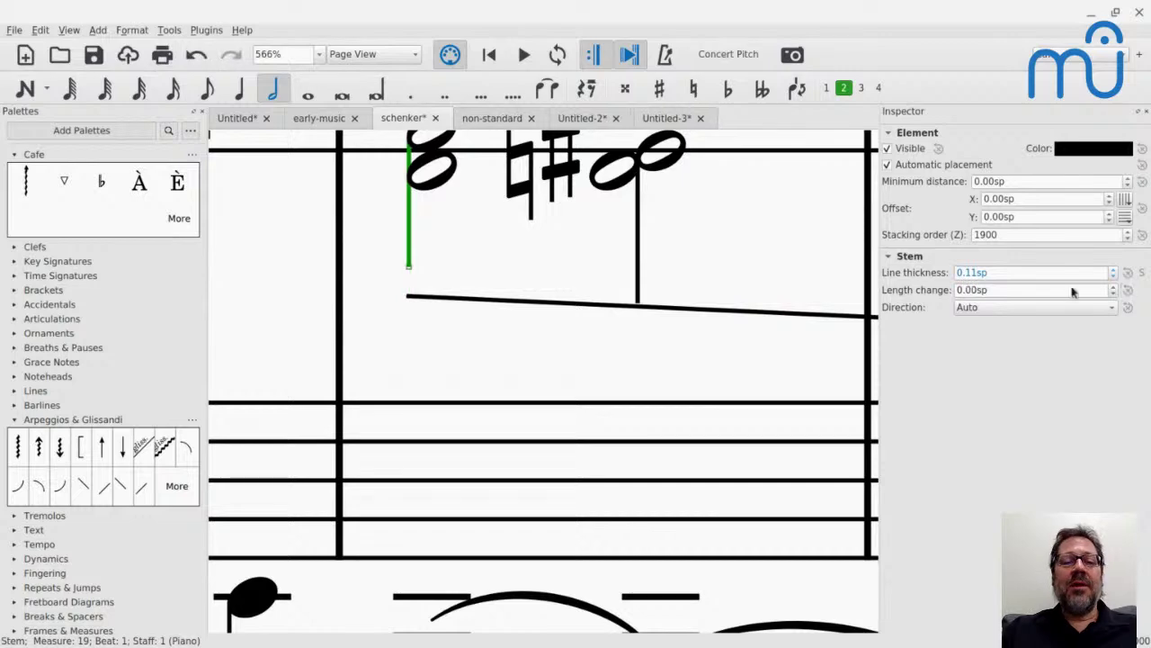
scroll(410, 273, up, 2)
scroll(410, 273, up, 2)
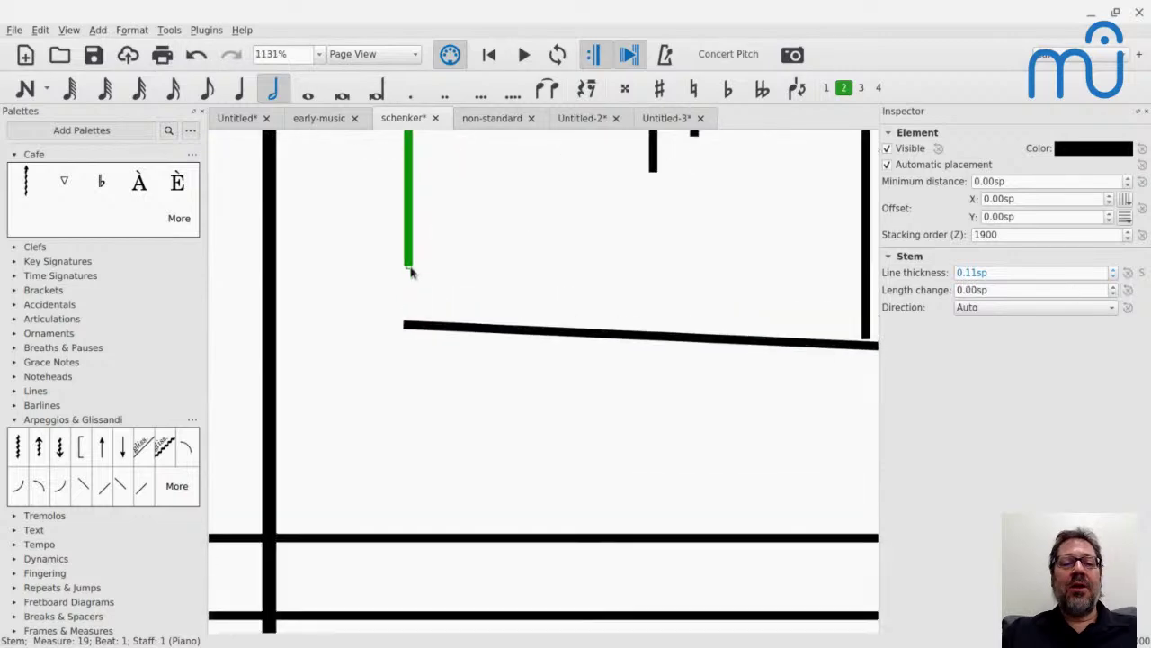
drag(411, 273, 408, 323)
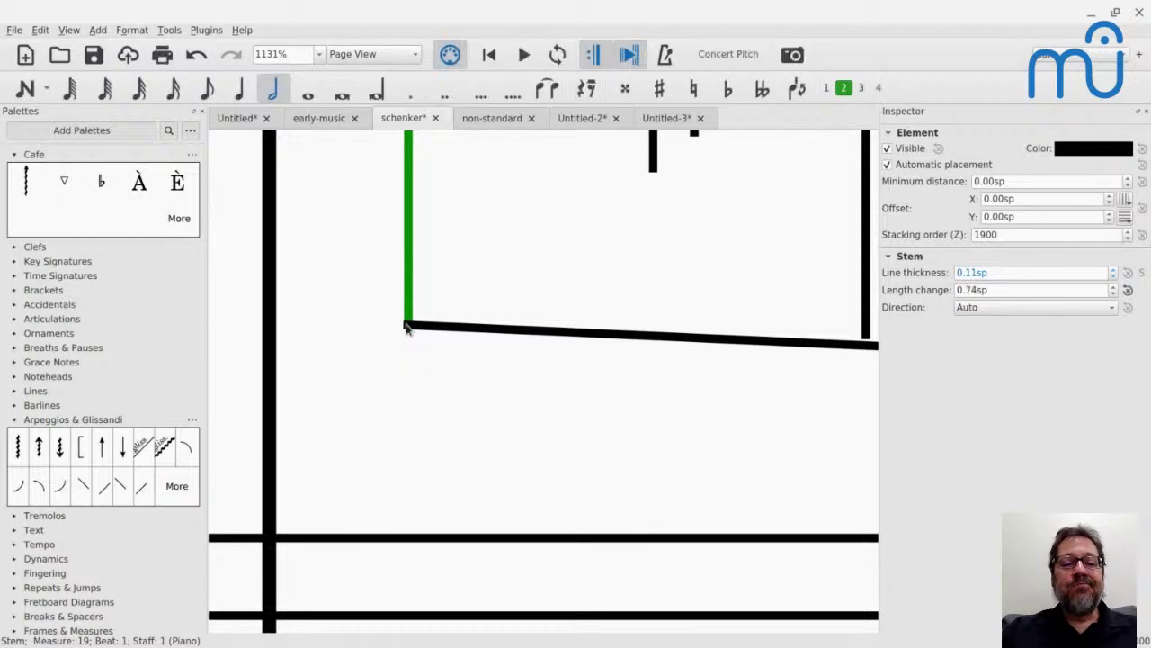
key(Escape)
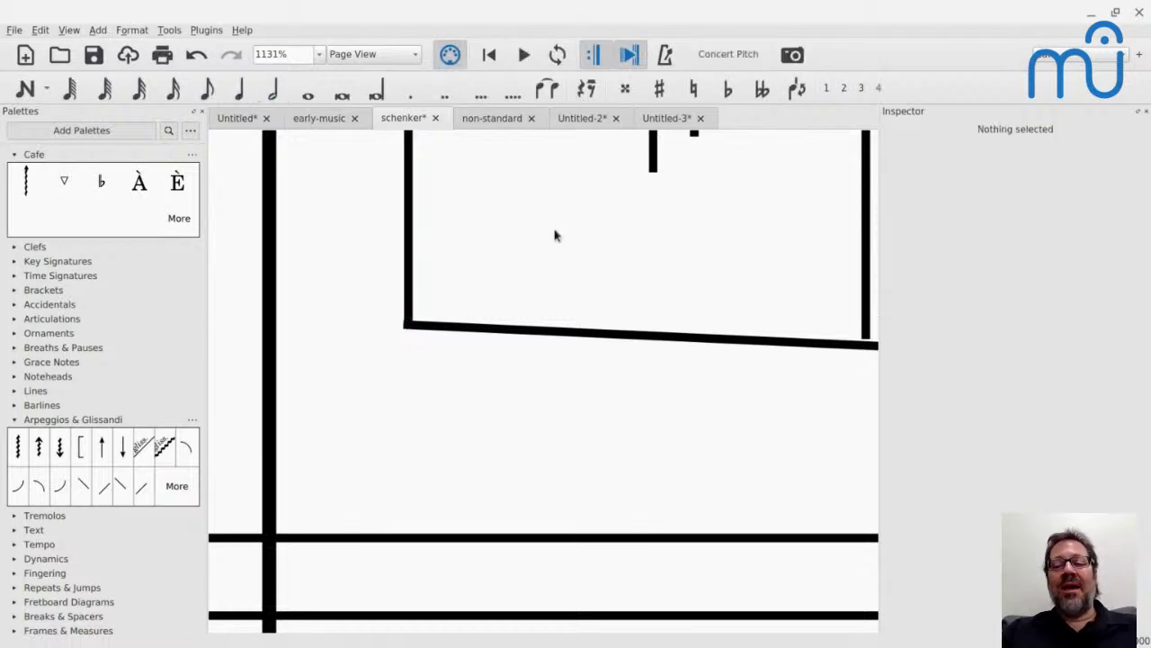
Step: Extend the stem at beat 3 of measure 19 to meet the diagonal line, with a length change of about 1.02sp
scroll(650, 250, up, 3)
scroll(649, 250, down, 7)
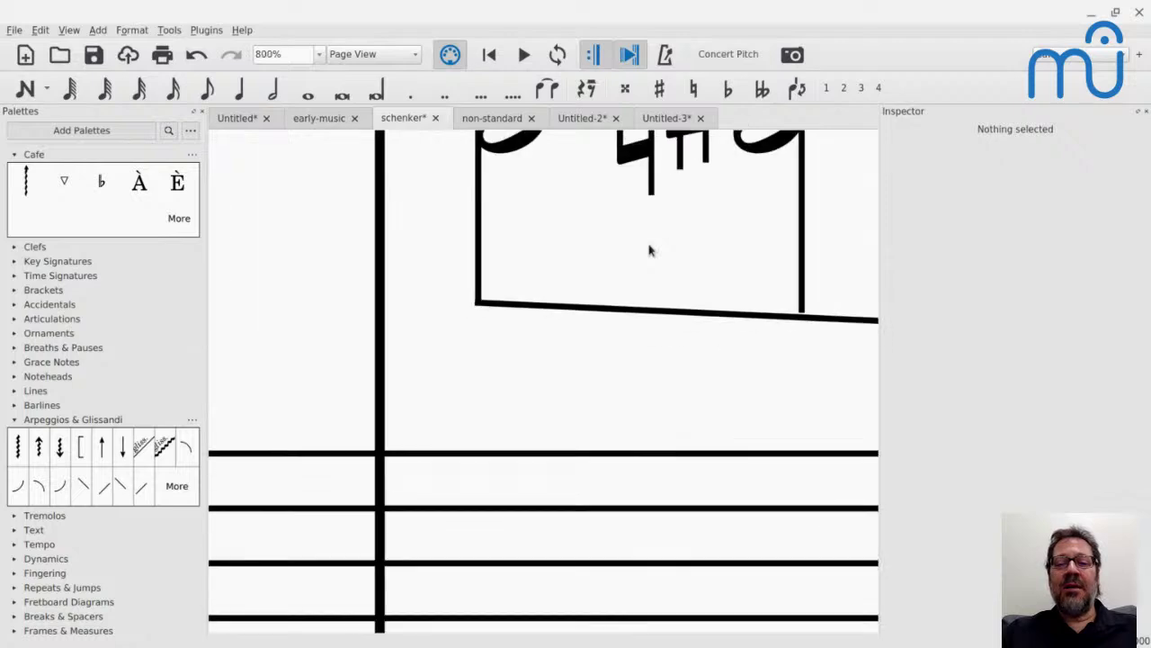
scroll(674, 378, up, 4)
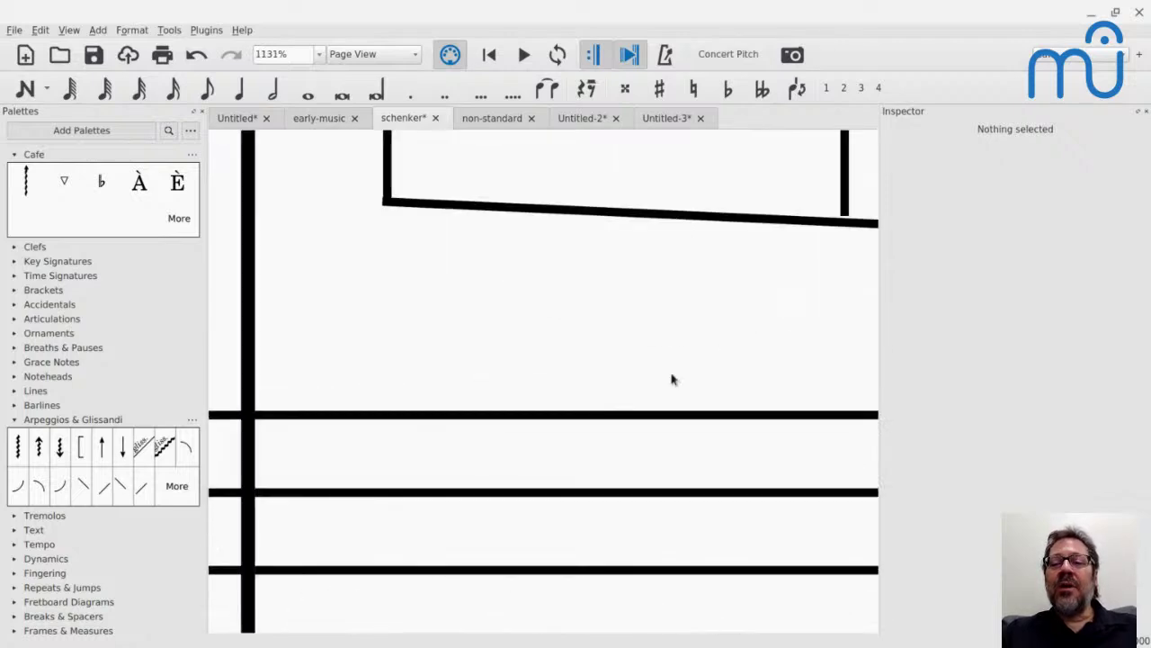
drag(672, 379, 395, 435)
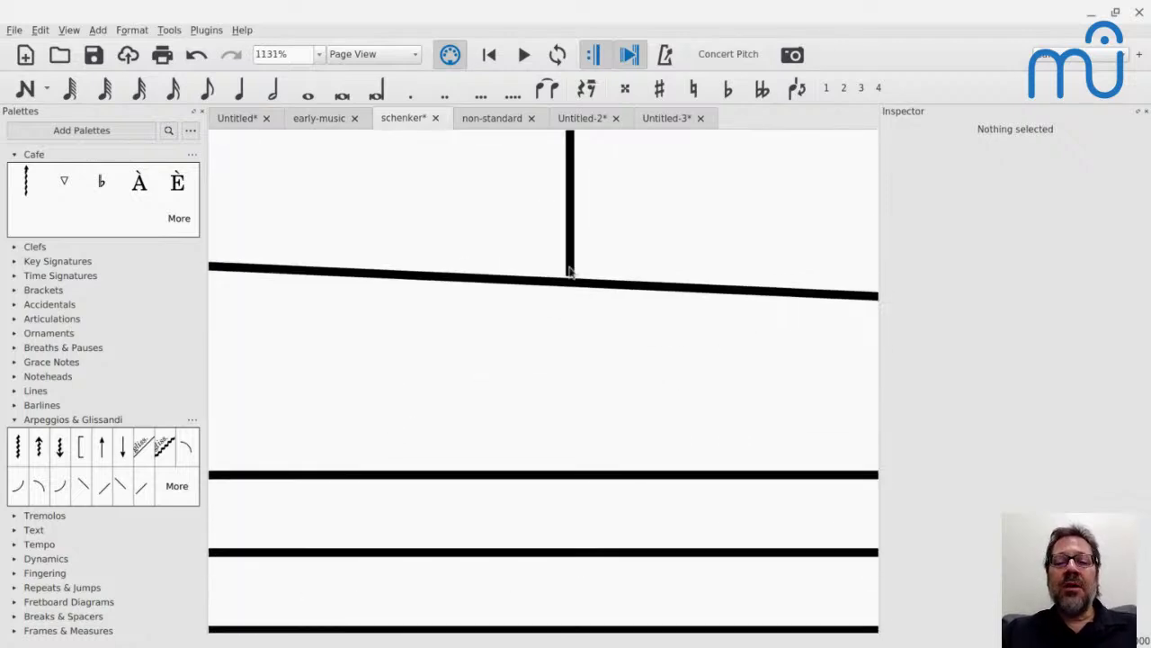
click(573, 279)
drag(573, 282, 661, 324)
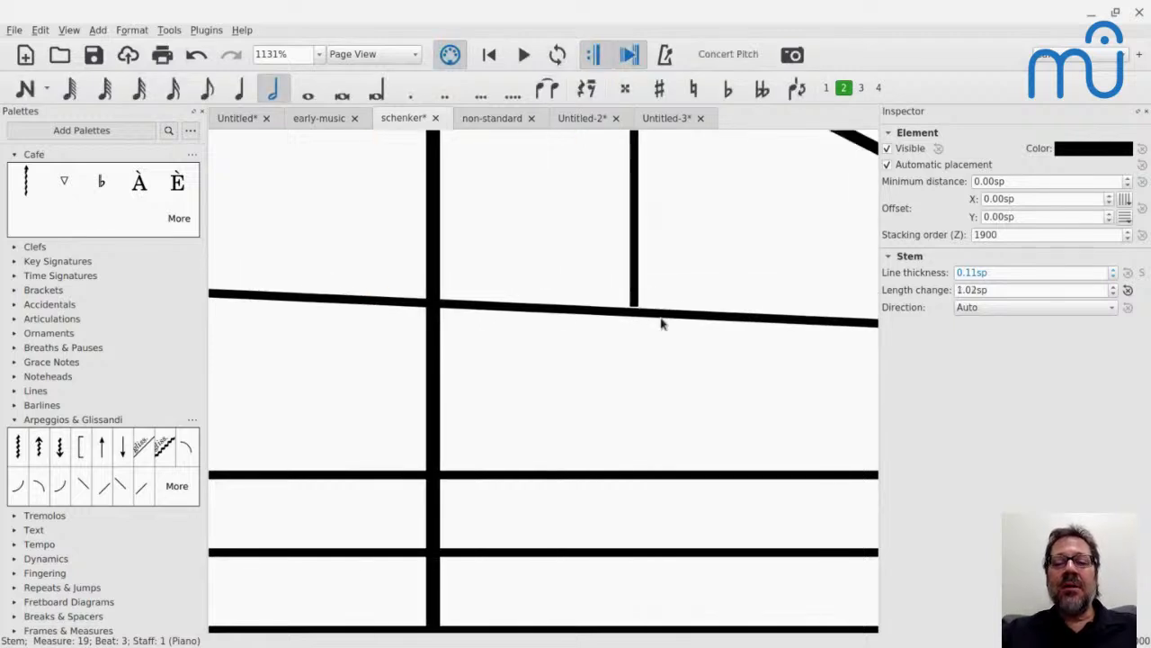
Step: Adjust the two stems in measure 20 to meet the diagonal line, with length changes of about 1.04sp and 1.15sp
click(635, 304)
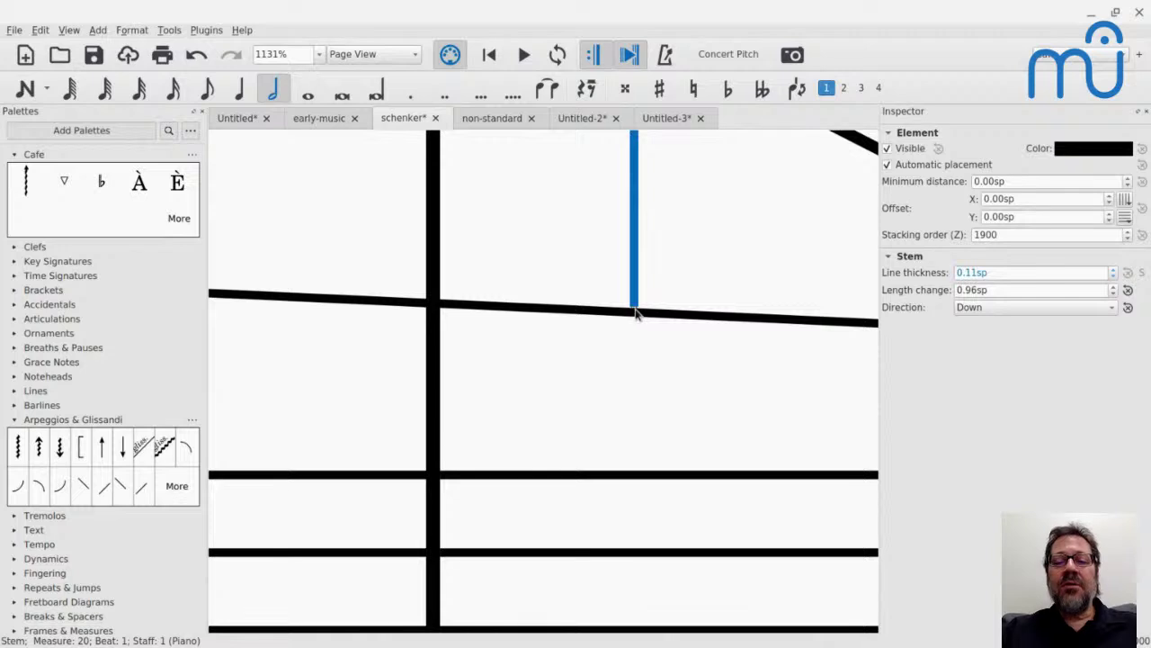
drag(635, 313, 638, 319)
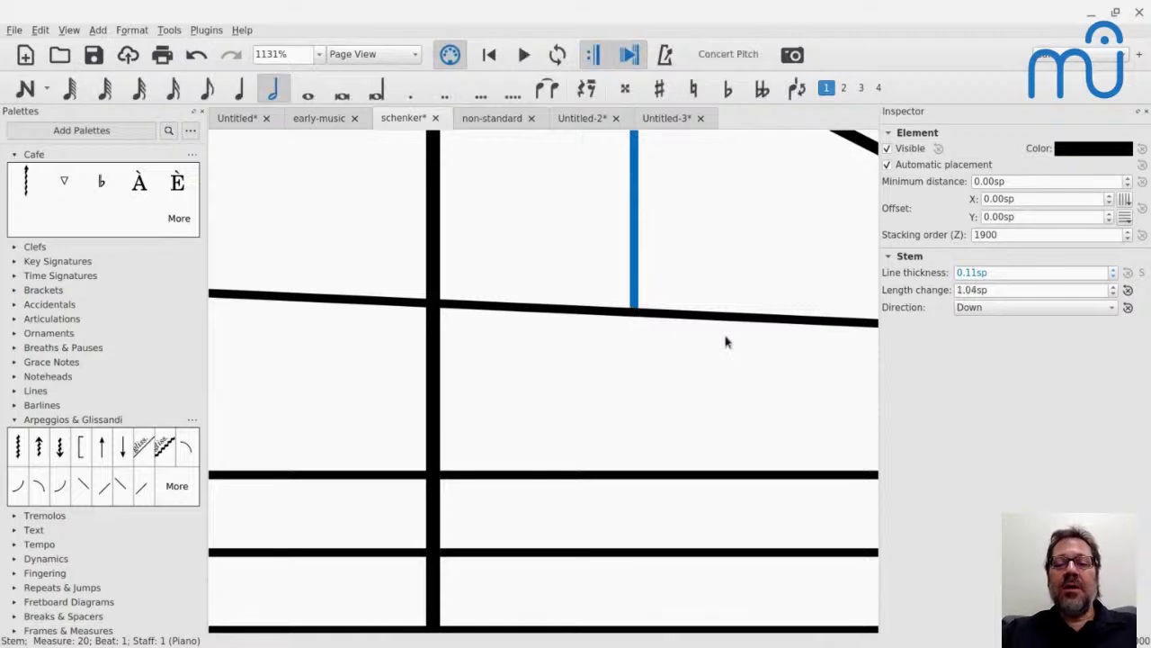
click(504, 314)
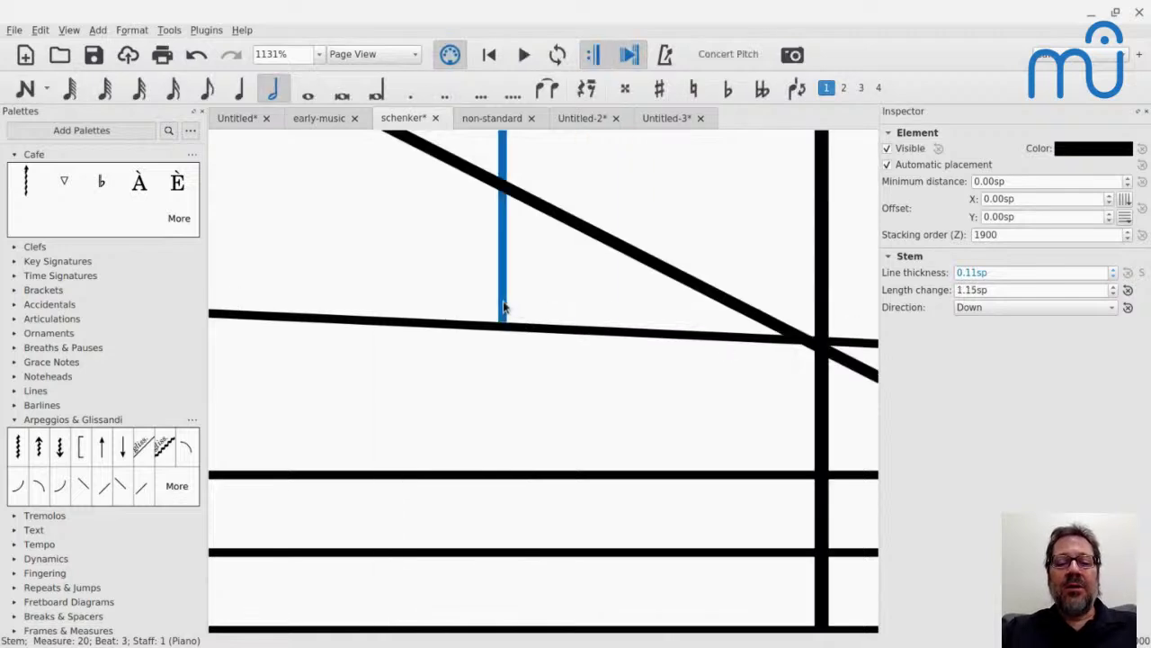
drag(504, 314, 506, 324)
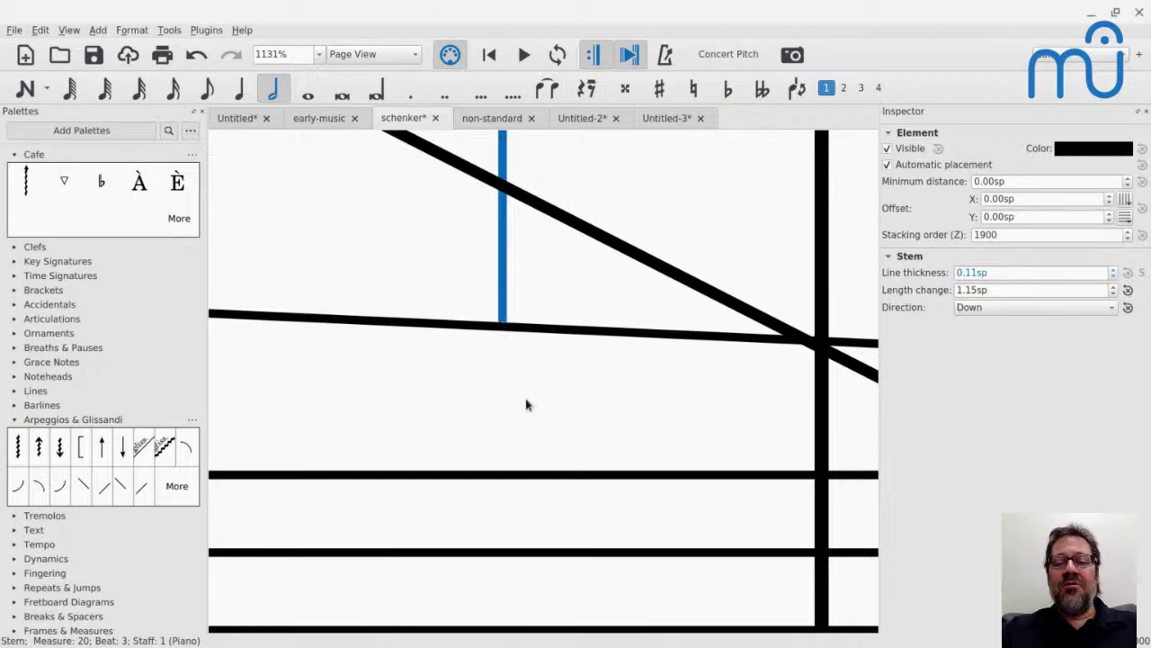
Step: Extend the stem at beat 1 of measure 21 to the diagonal line, with a length change of about 1.15sp
scroll(531, 411, down, 10)
scroll(530, 411, up, 10)
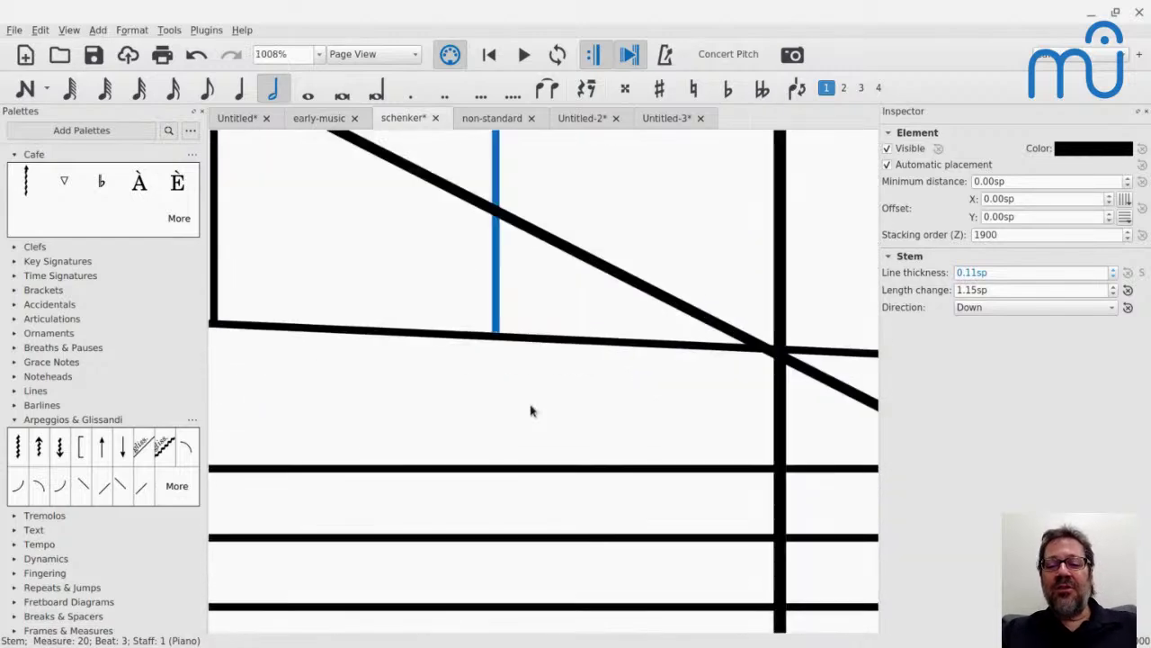
scroll(531, 411, down, 1)
scroll(531, 411, right, 4)
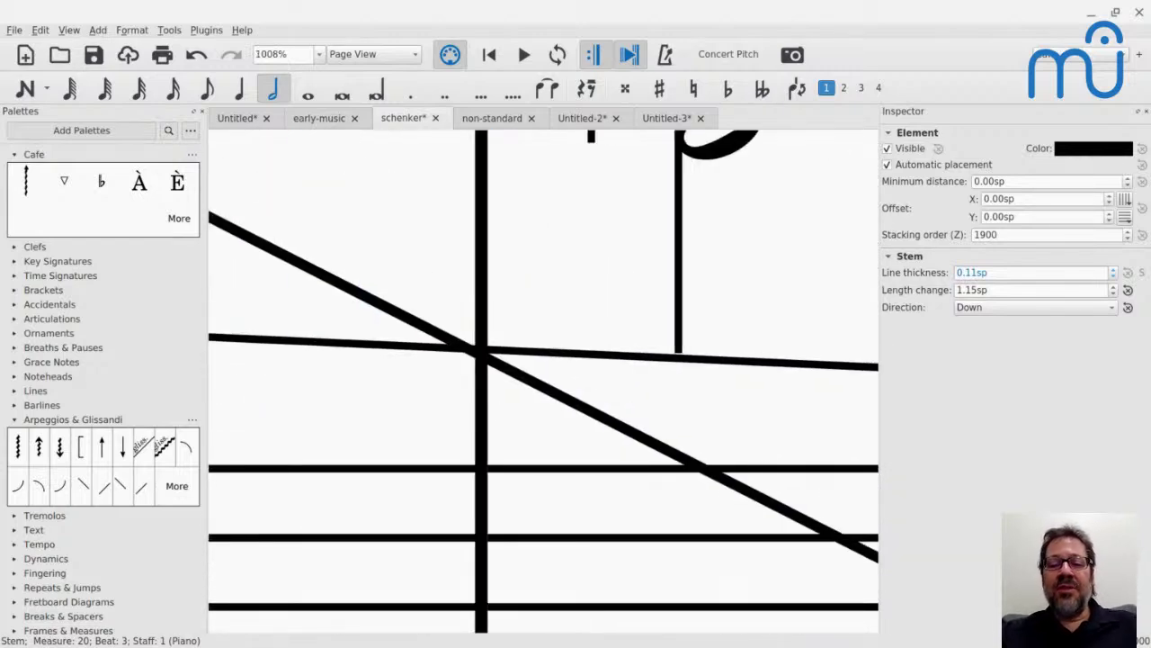
click(682, 342)
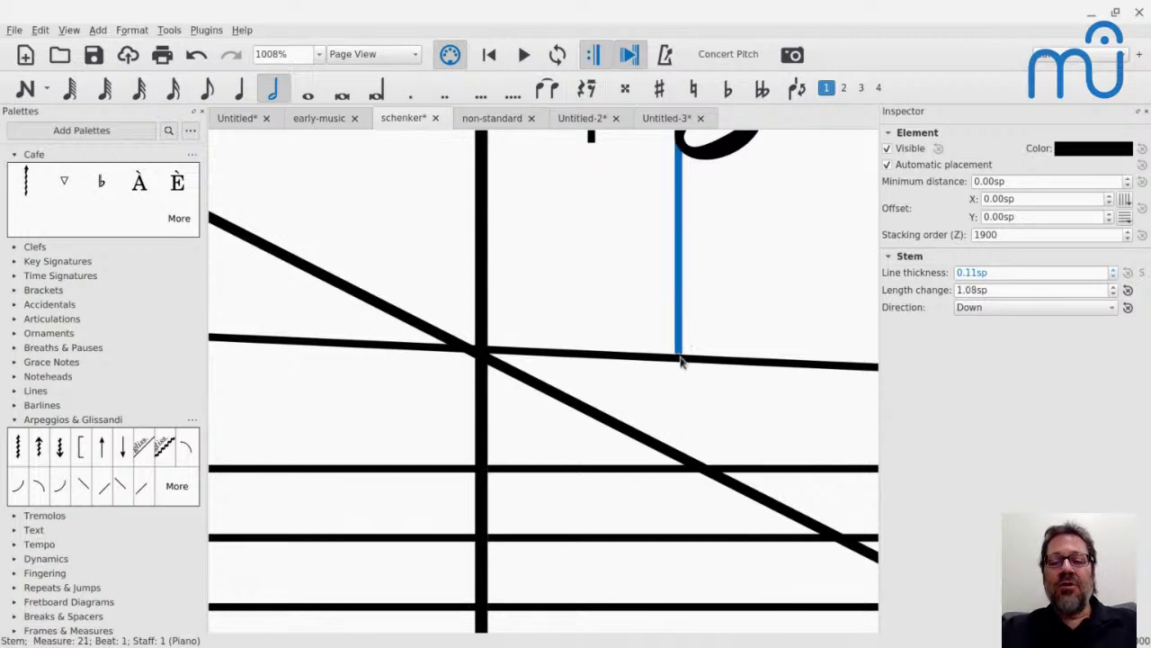
drag(682, 360, 682, 366)
Step: Fit the stem at beat 4 of measure 22 to the end of the diagonal line, with a length change of about 0.06sp
scroll(812, 307, right, 4)
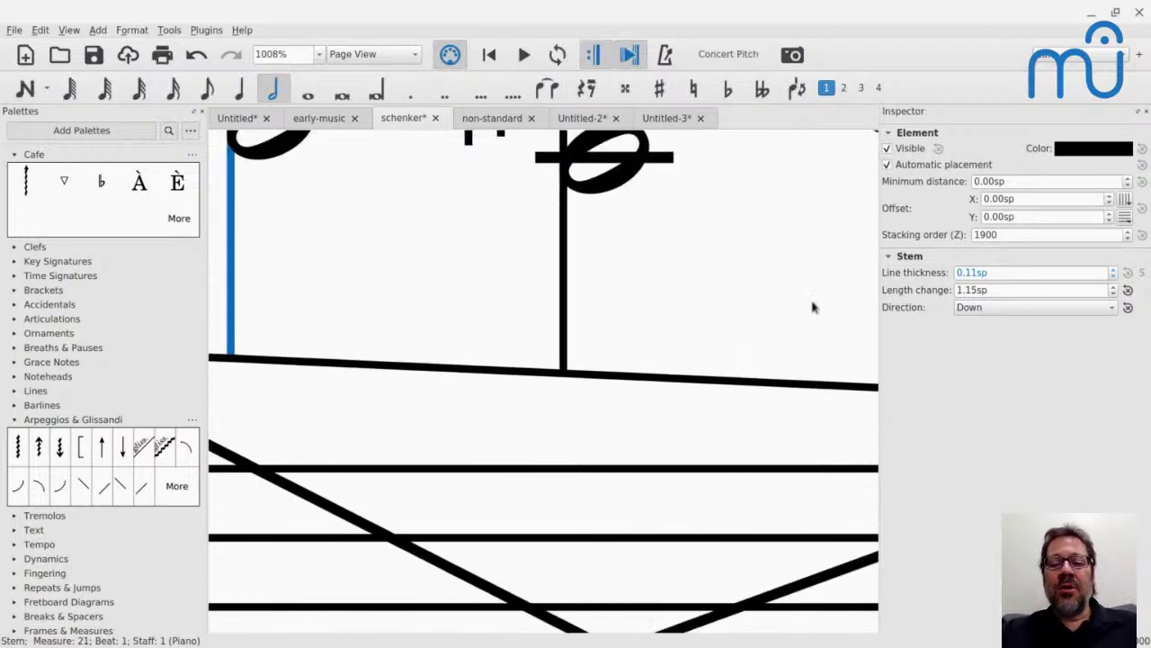
scroll(633, 318, right, 3)
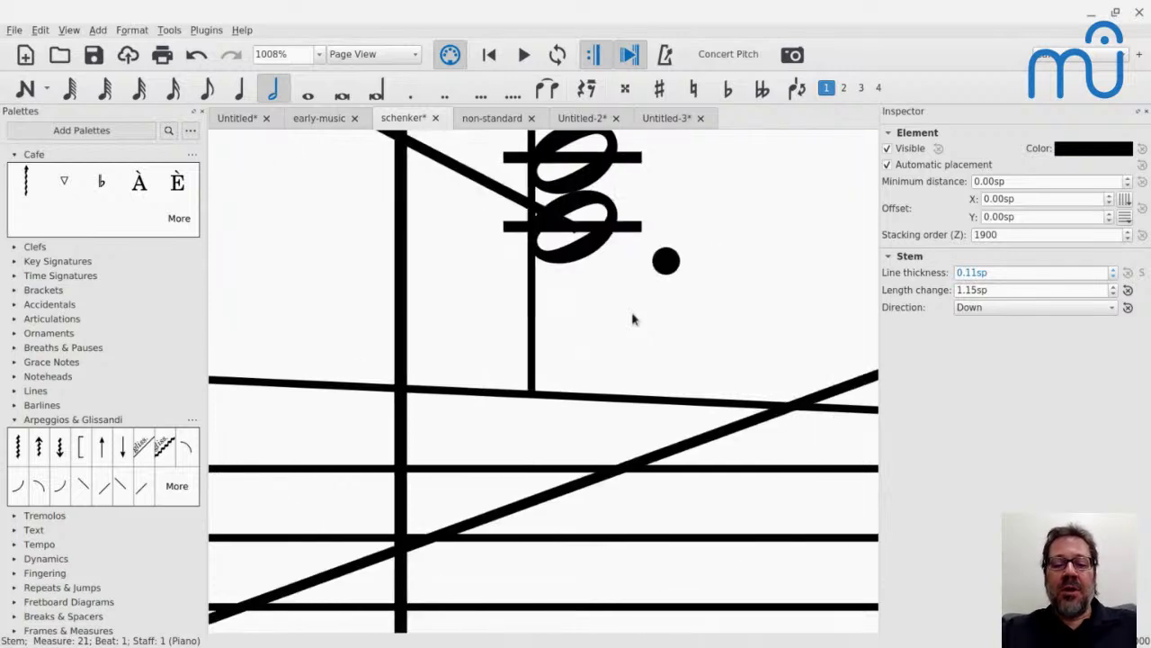
scroll(574, 302, right, 4)
scroll(574, 301, right, 1)
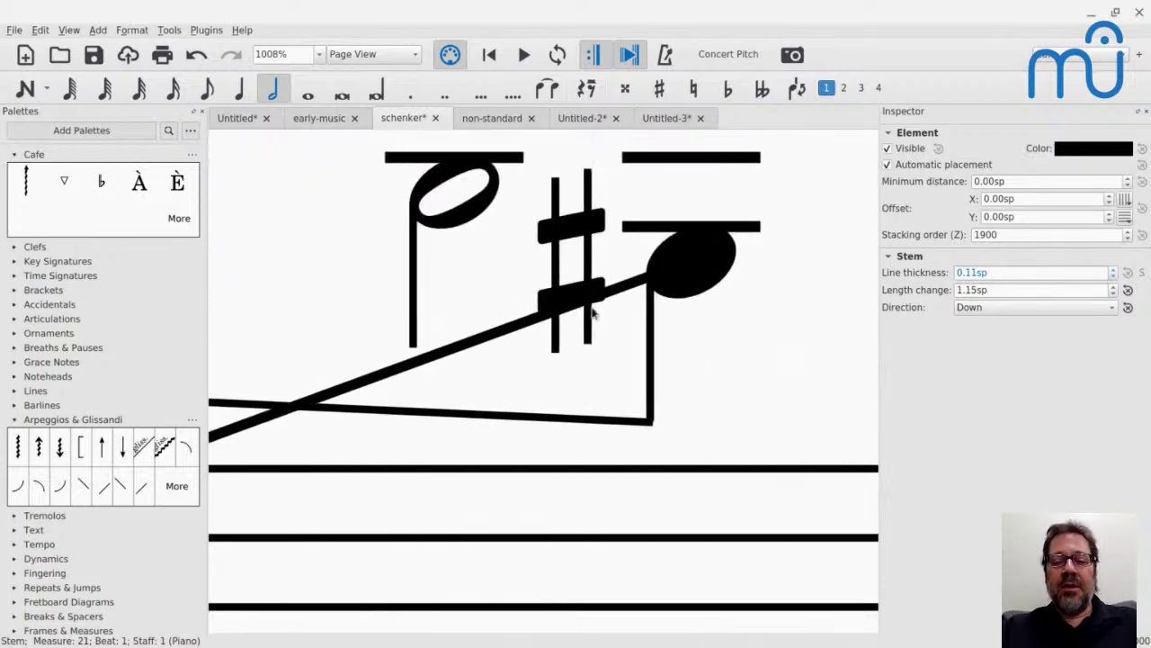
click(650, 405)
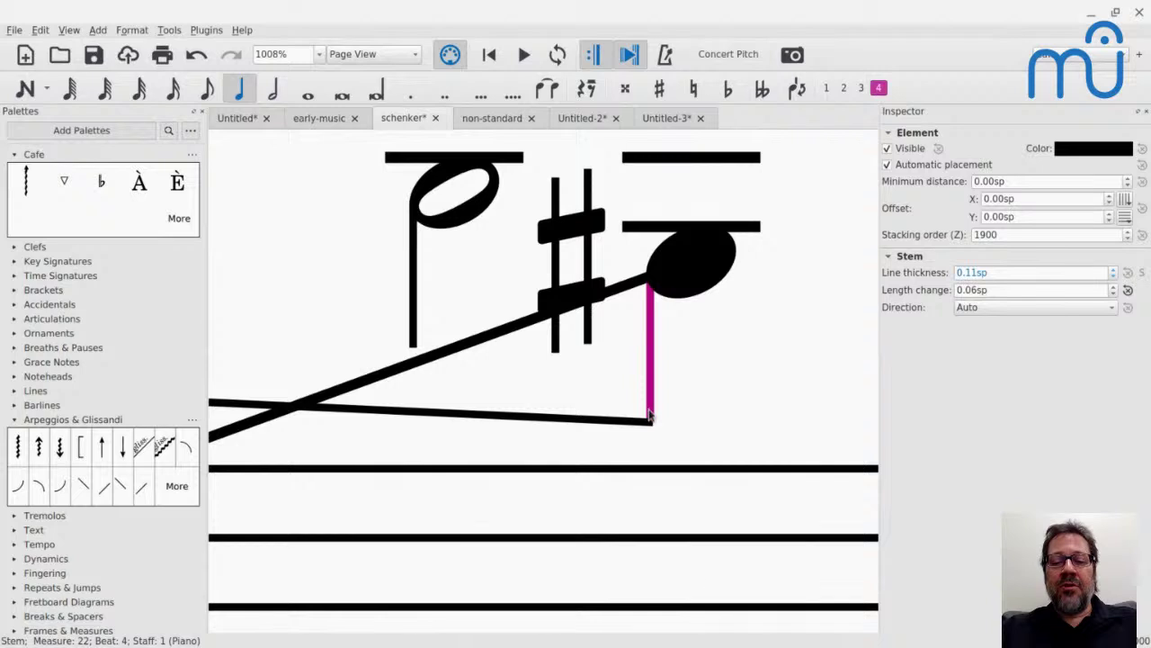
drag(651, 422, 652, 428)
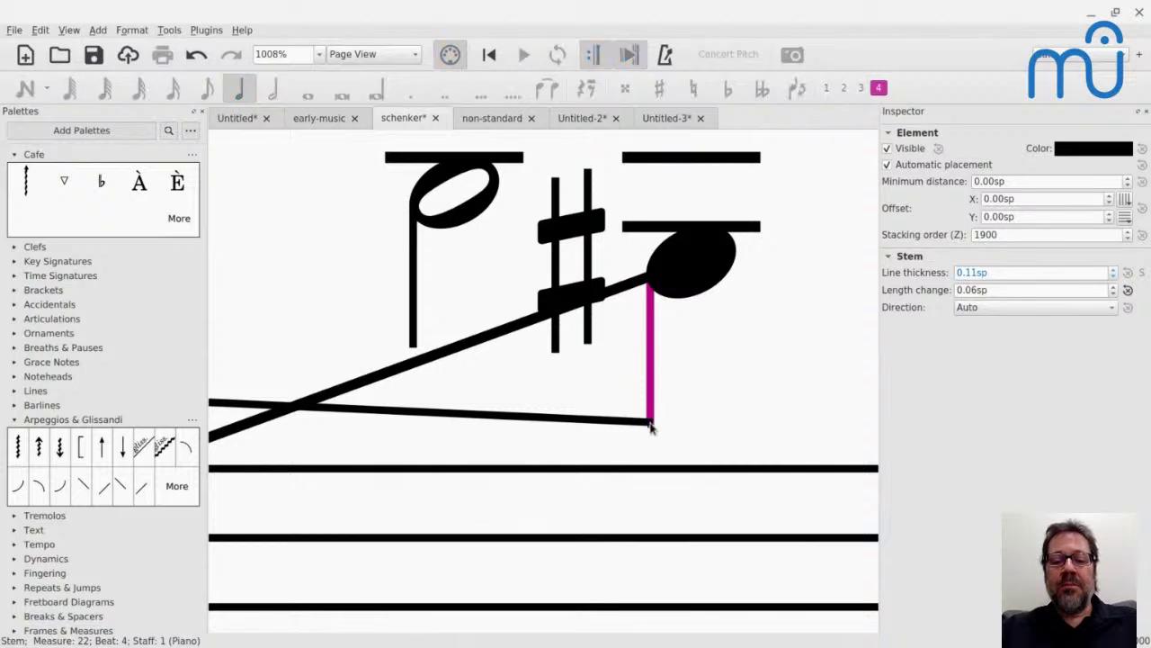
click(583, 361)
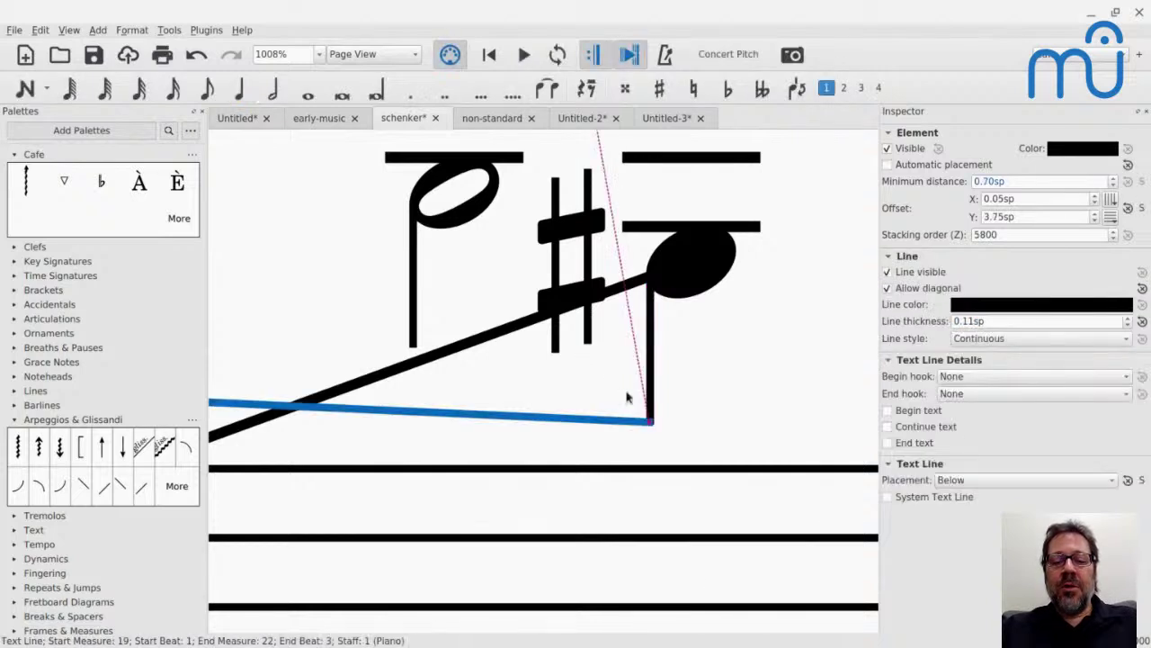
key(Escape)
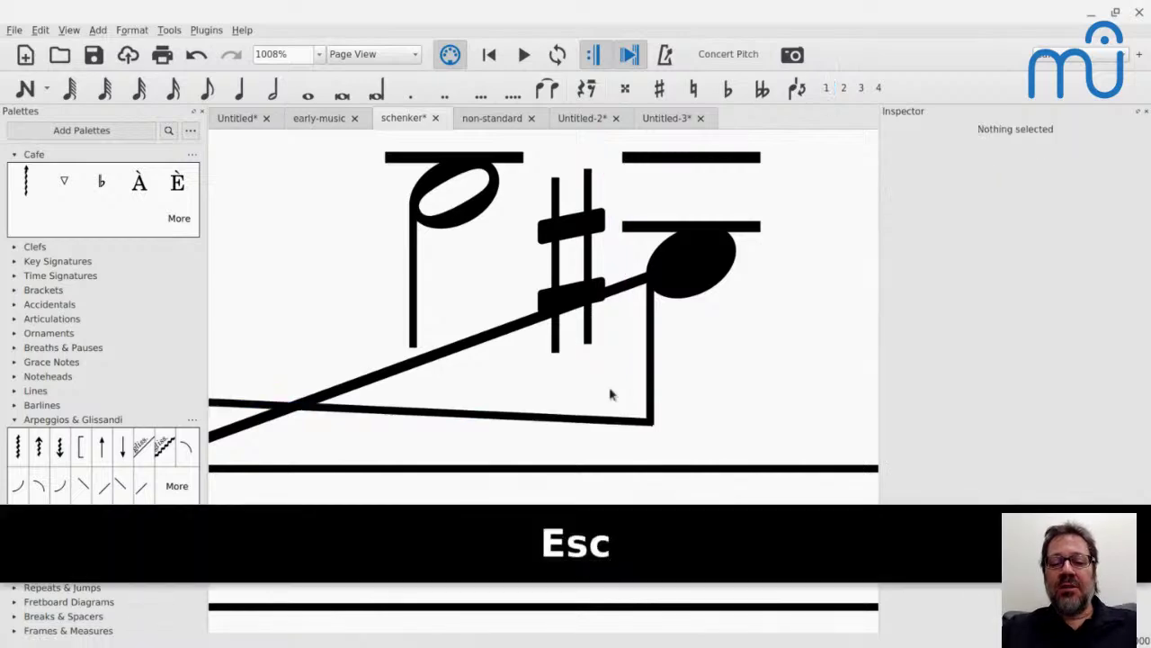
Step: Play the Schenkerian excerpt from the A-sharp quarter note at the end of measure 18, and stop playback
scroll(717, 395, down, 15)
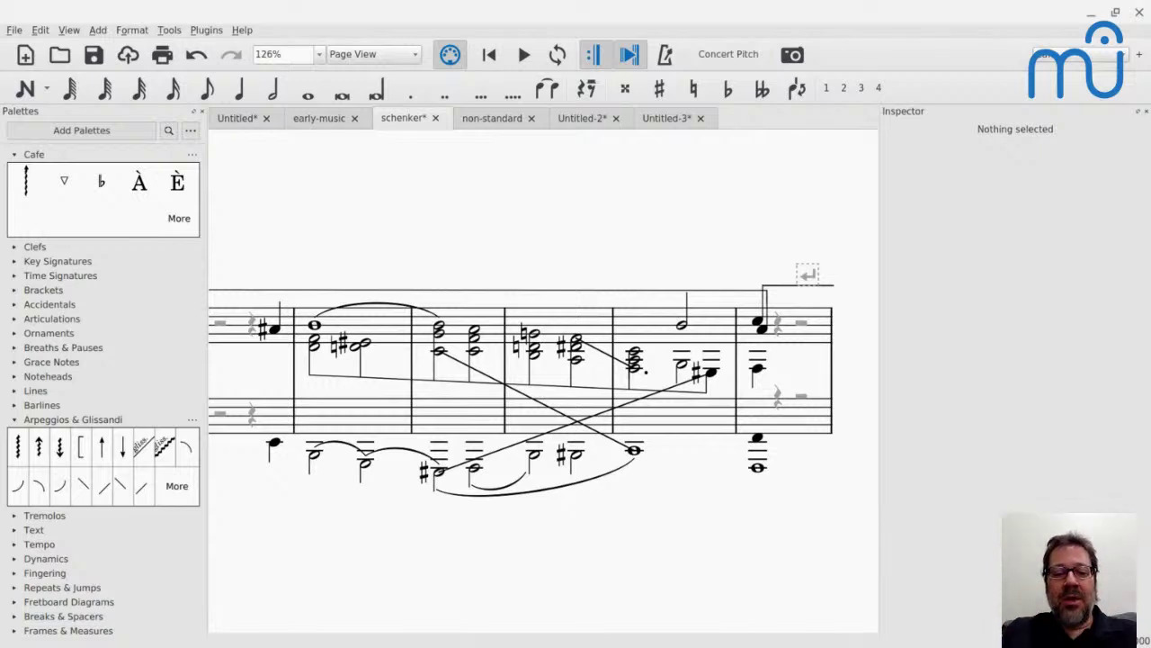
scroll(270, 346, left, 2)
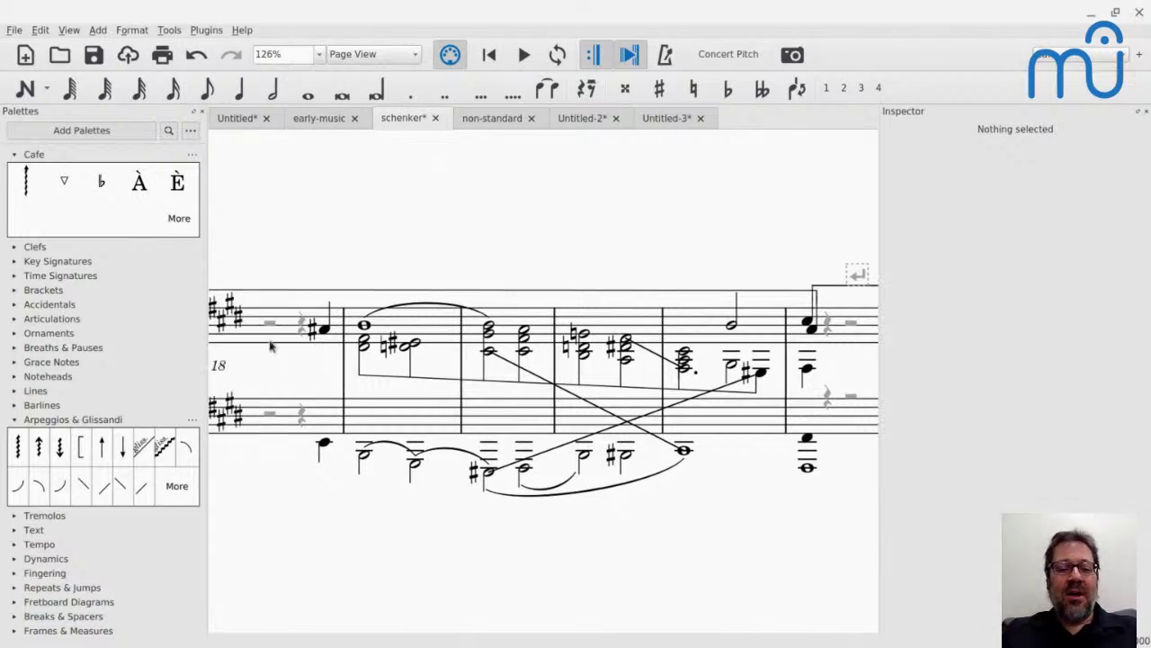
click(324, 331)
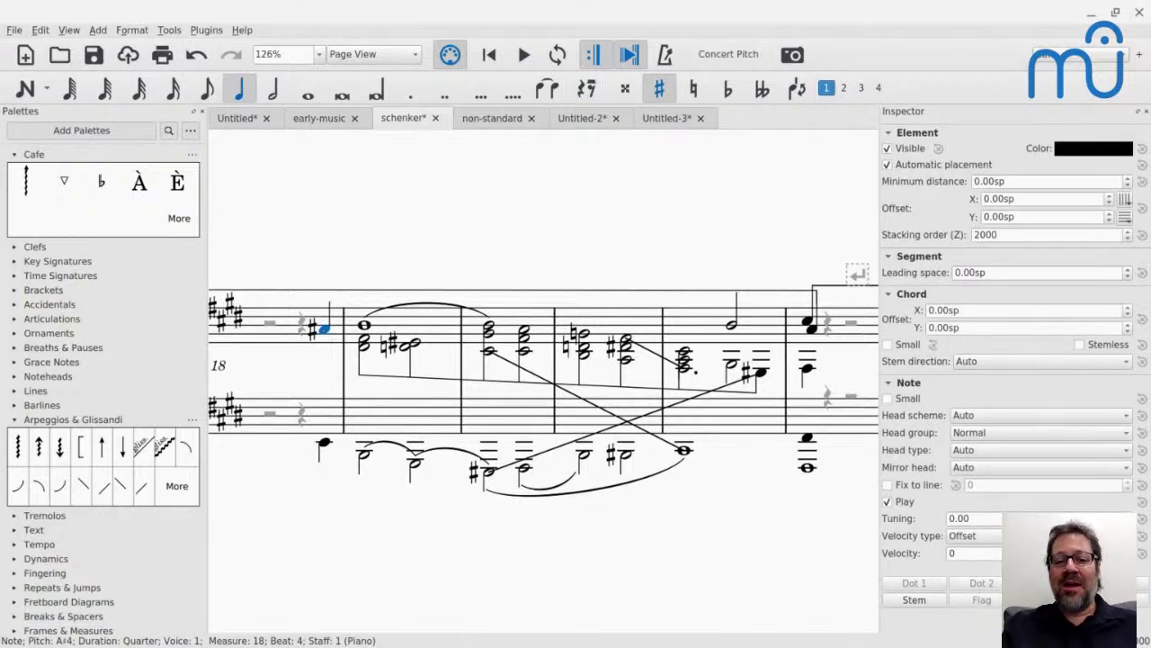
key(space)
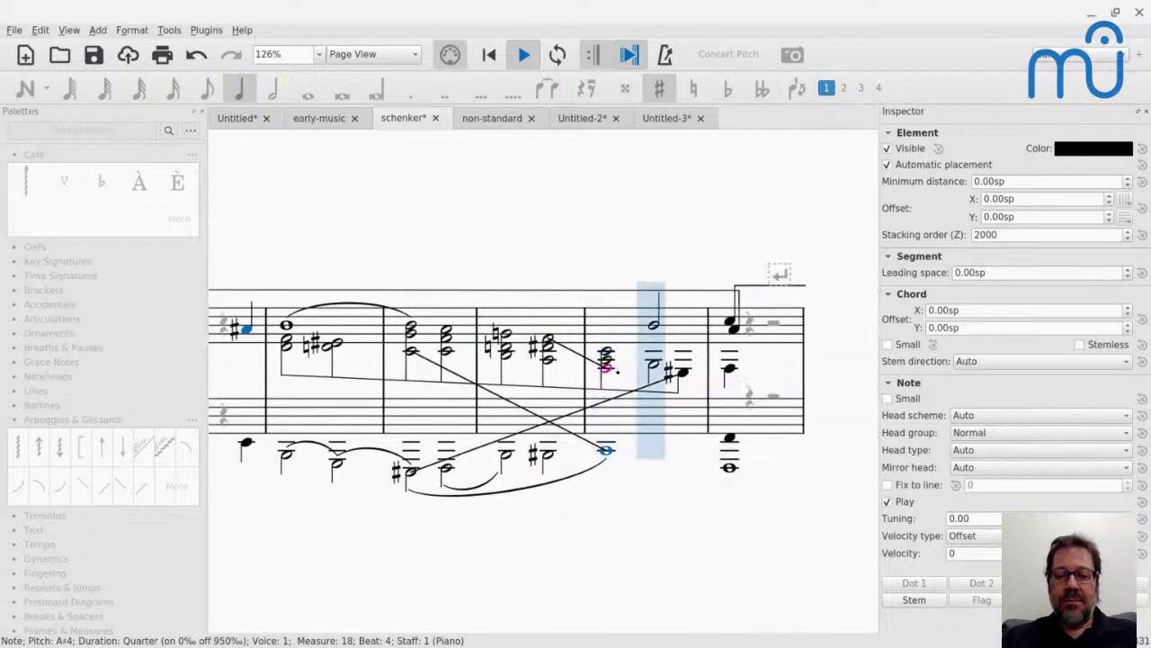
key(space)
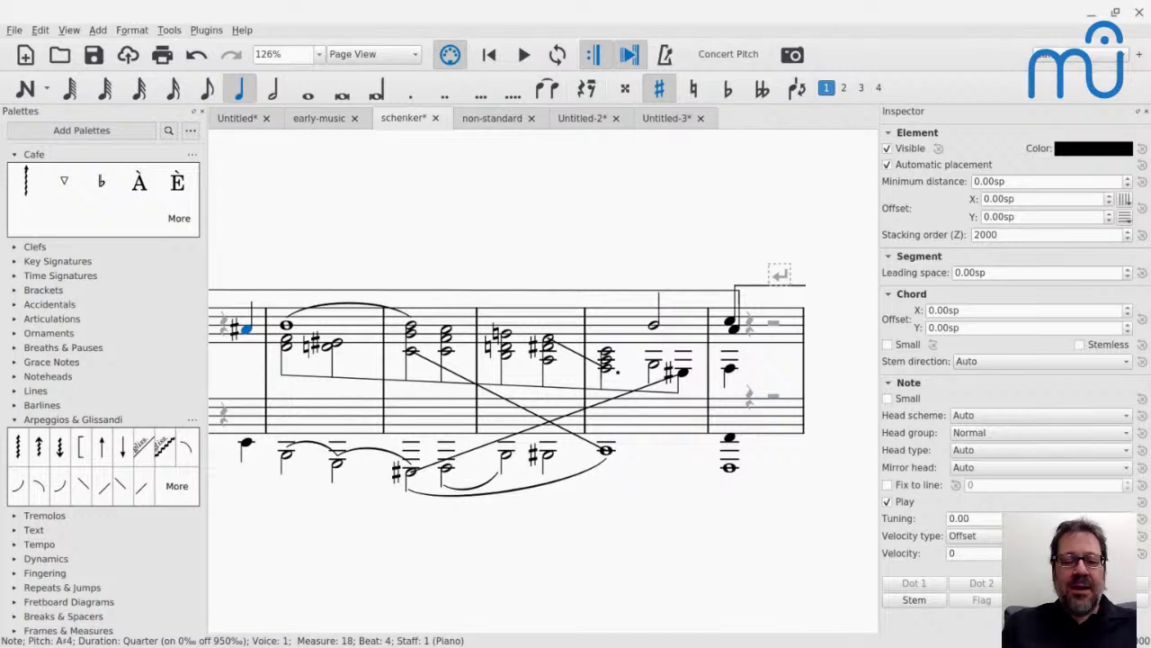
Step: Bring up the early-music score, and switch to Google Slides to show the Getting Started slide
click(306, 125)
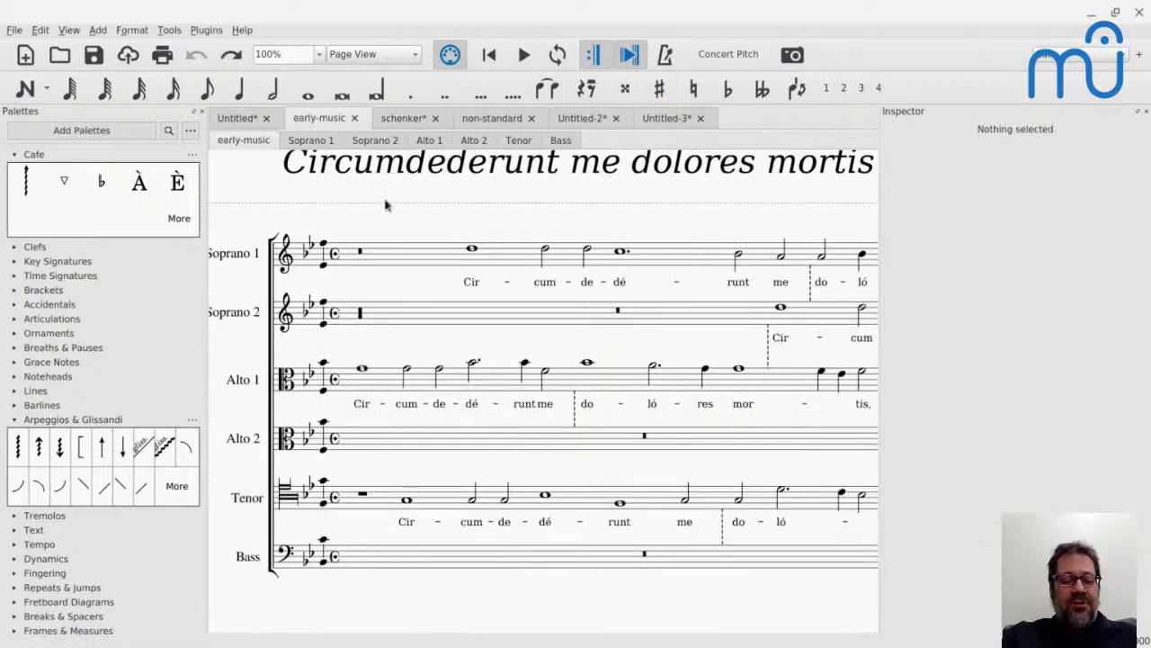
key(alt+Tab)
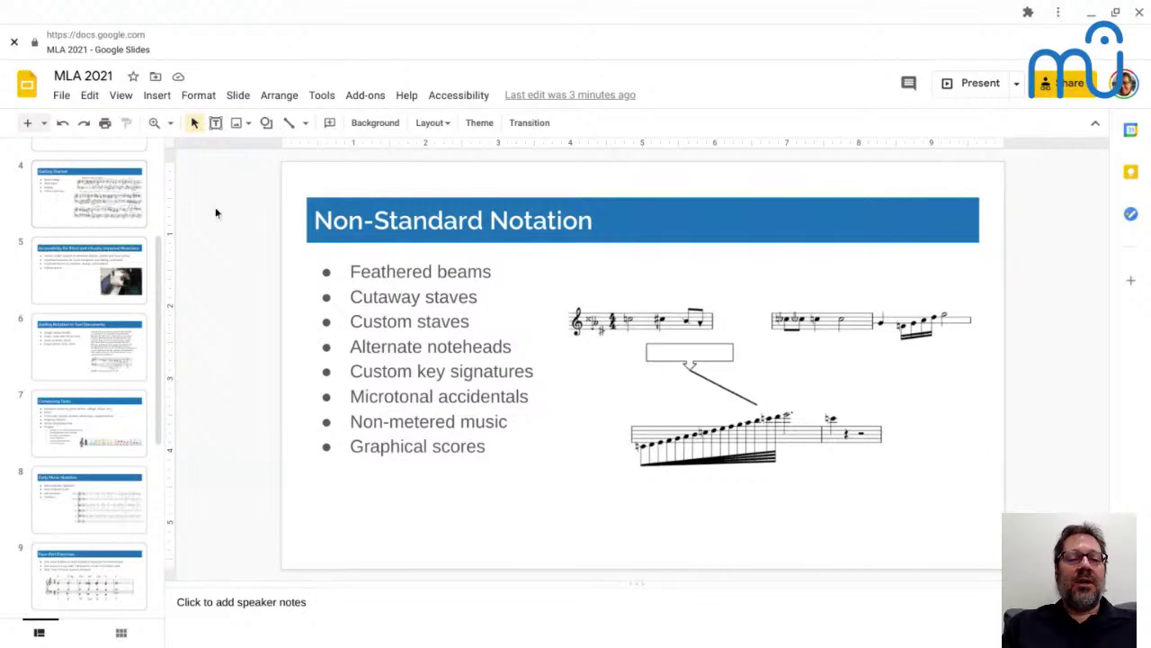
click(113, 223)
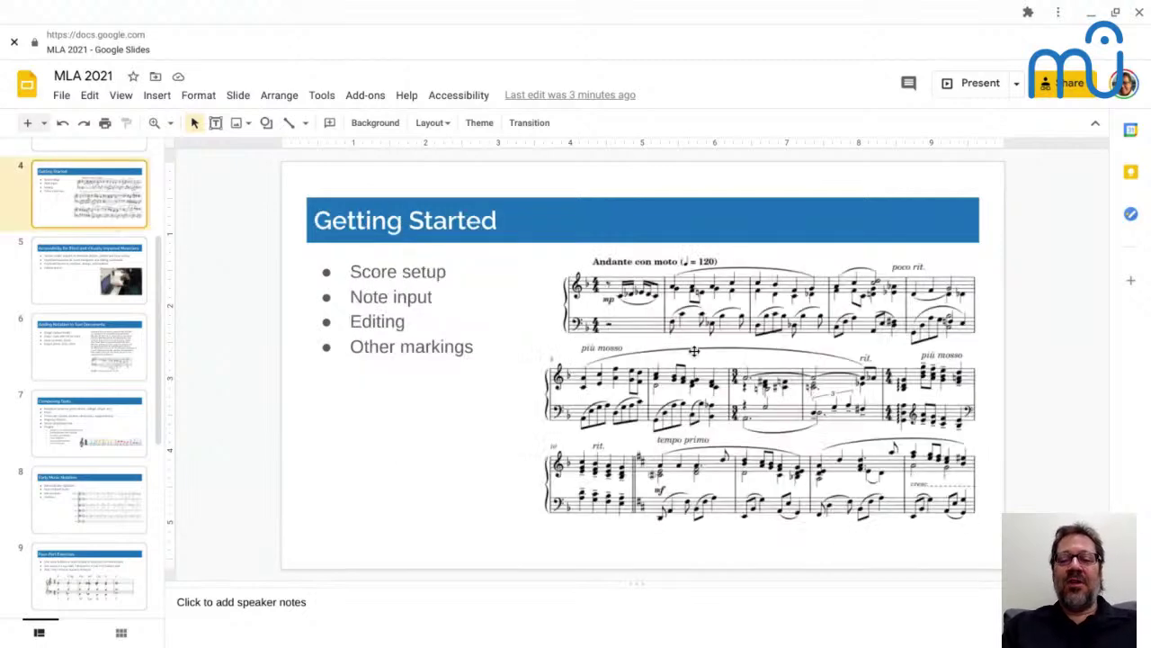
Step: Show the slide on accessibility for blind and visually impaired musicians, and return to the Getting Started slide
key(Down)
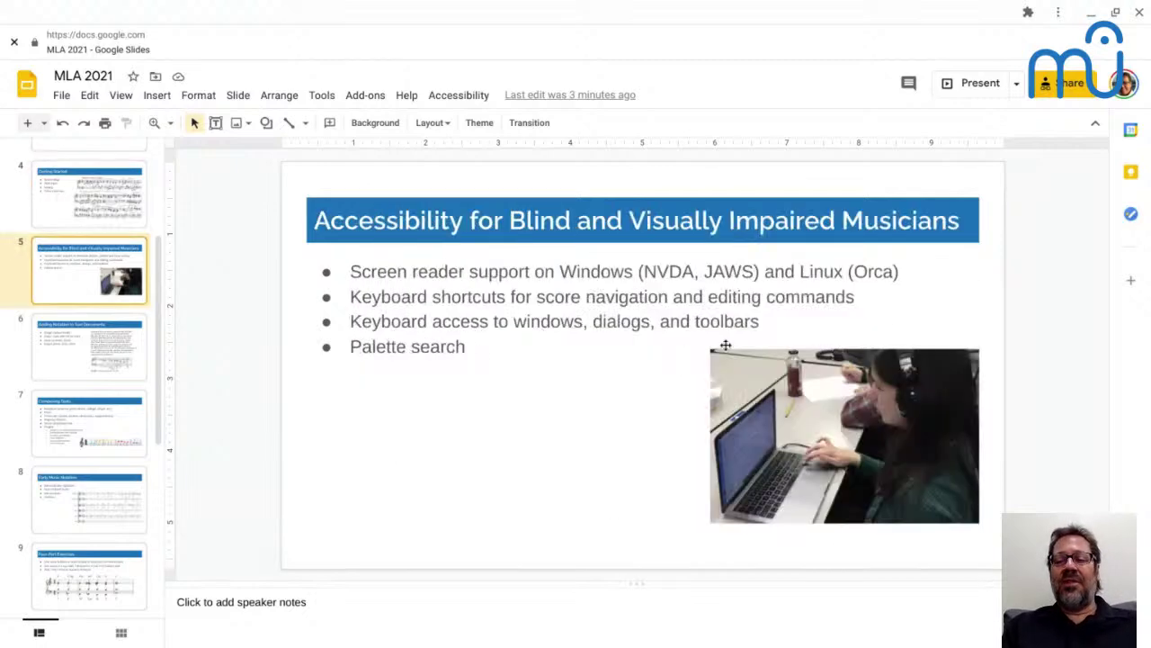
click(77, 189)
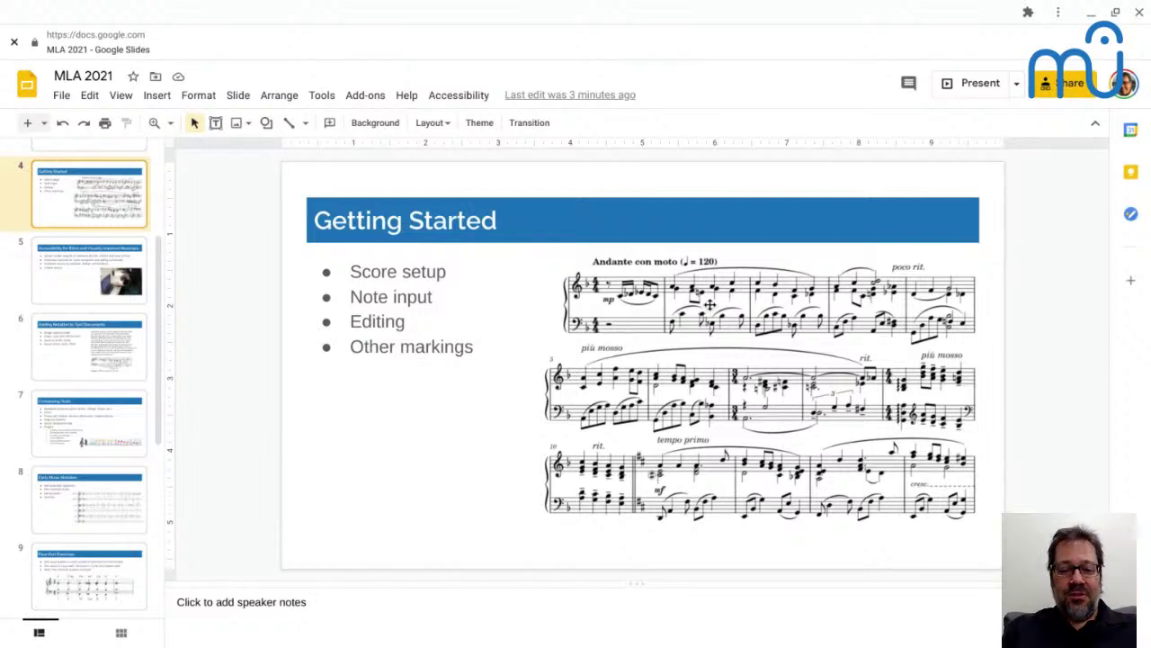
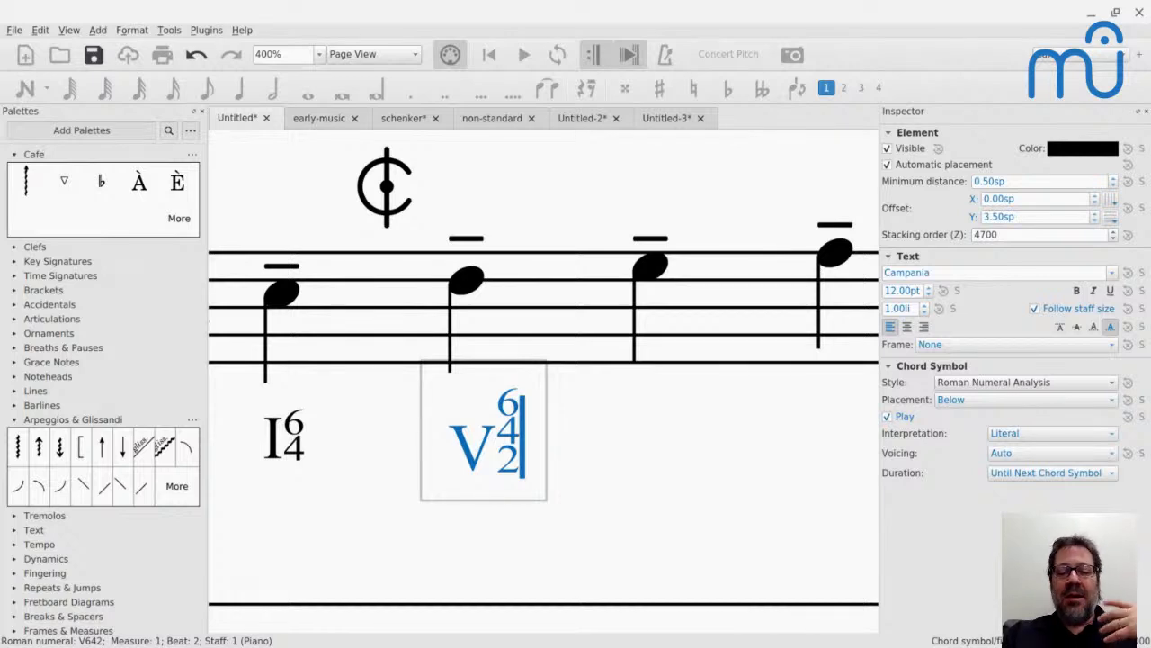
Step: Enter the Roman numeral bII^ under beat 3 of measure 1, and finish text entry
key(space)
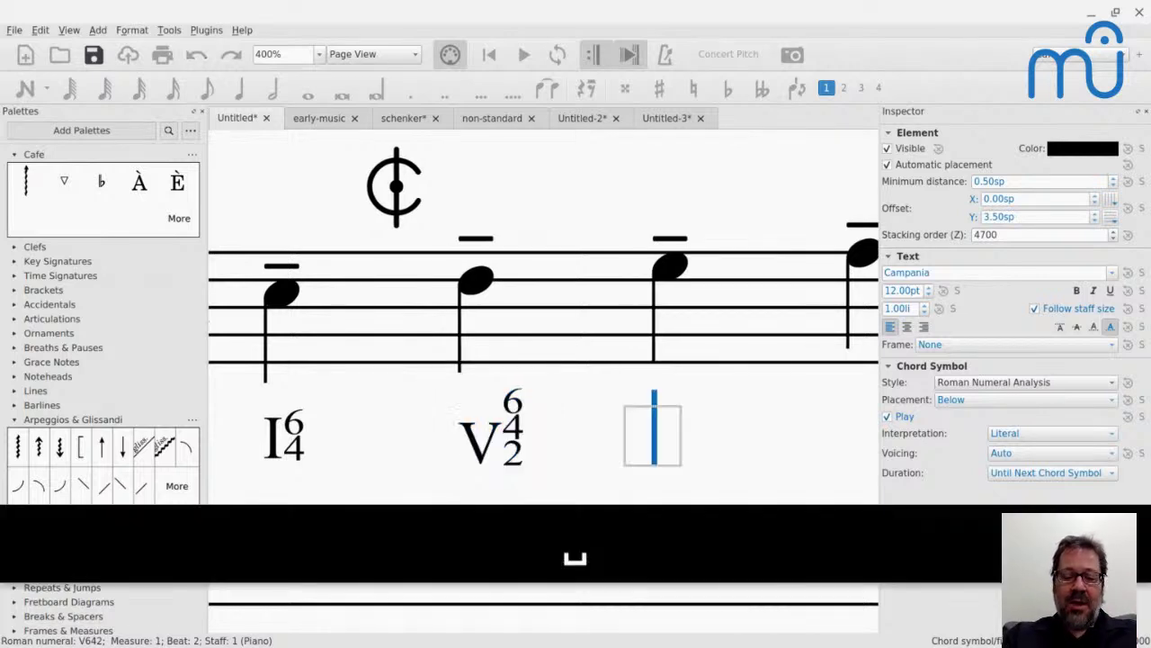
text(bII)
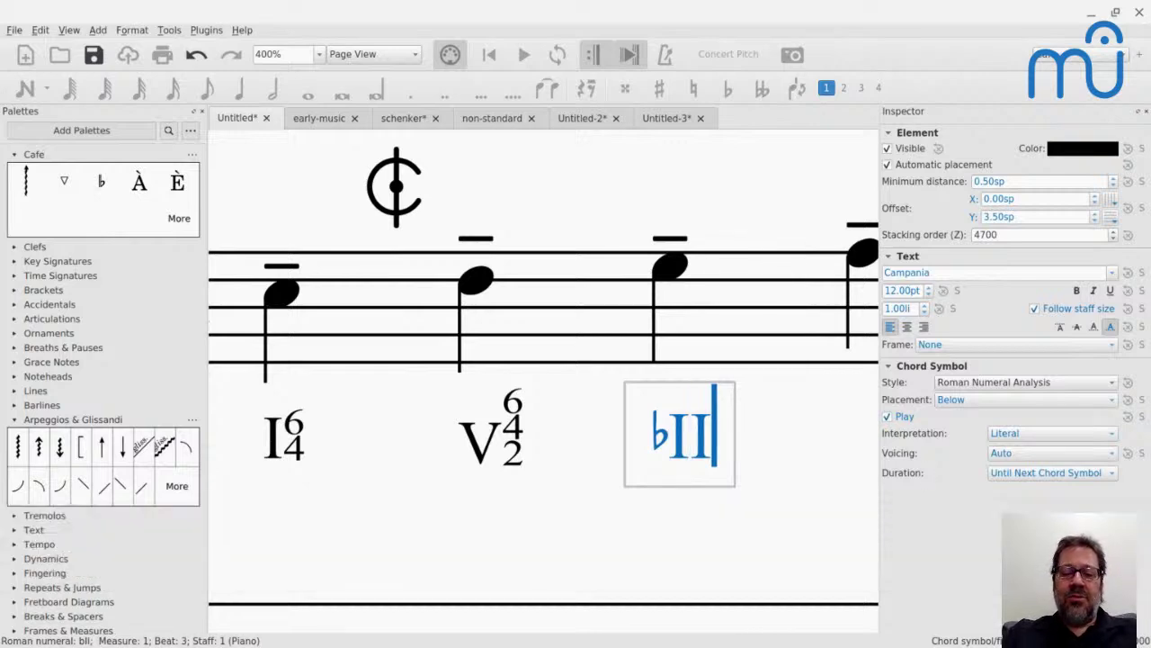
text(^)
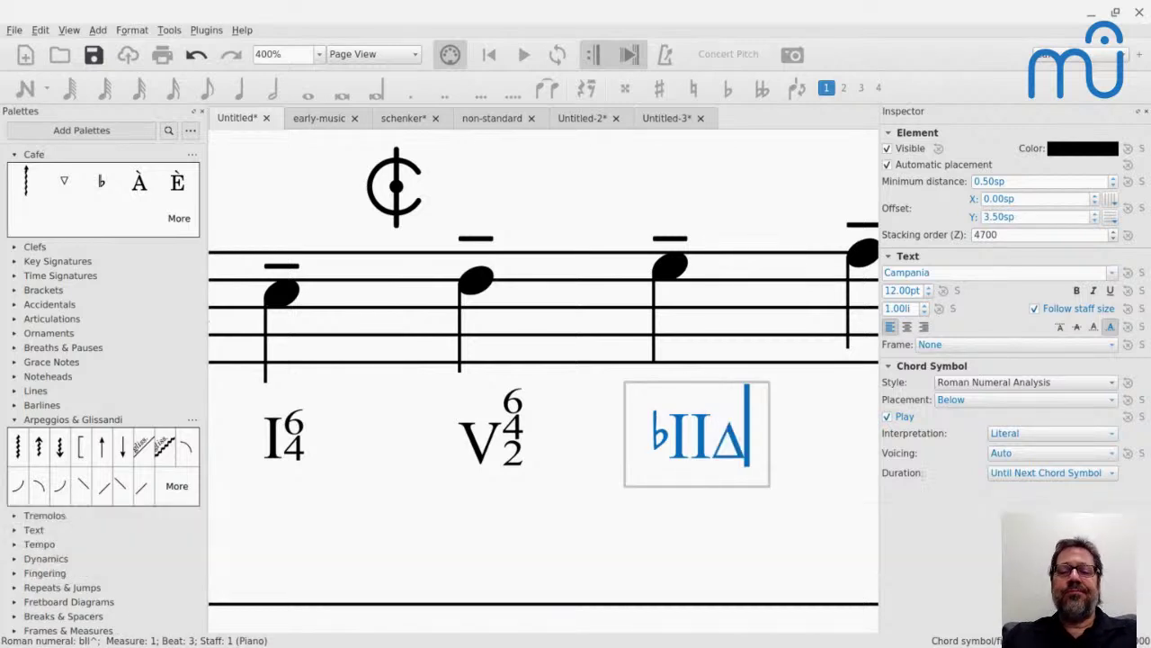
key(Escape)
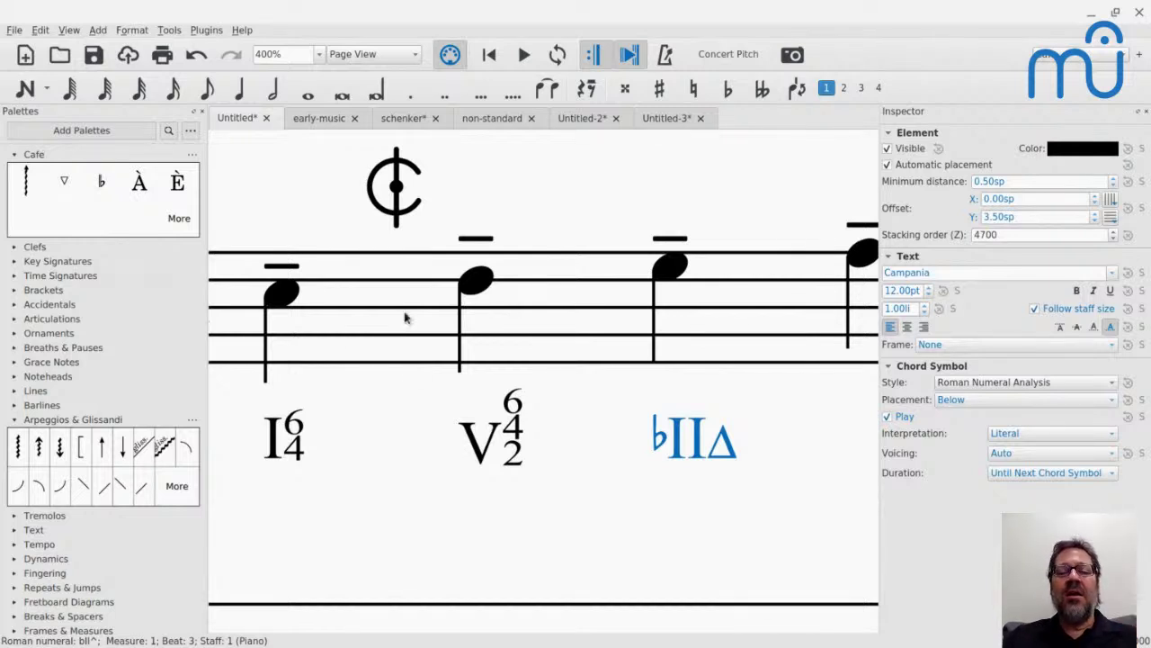
Step: Look over the score from the Roman numerals to the lower systems, and select the small image above the sixteenth notes in measure 8
scroll(434, 252, up, 3)
scroll(434, 252, down, 5)
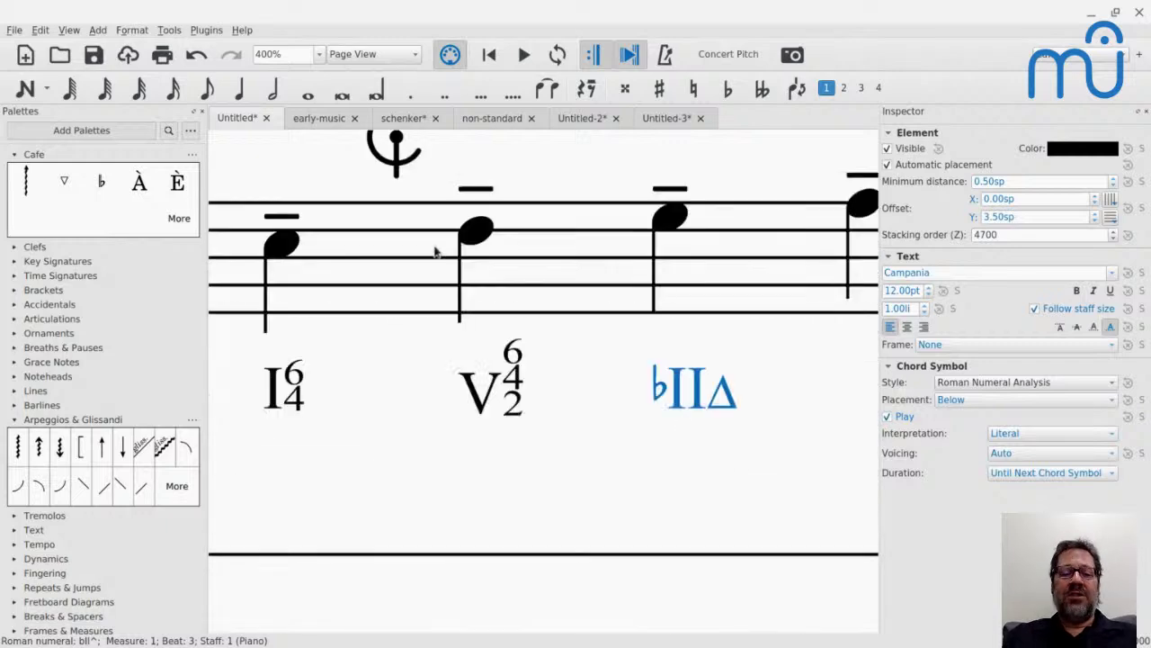
scroll(543, 378, right, 5)
scroll(543, 378, down, 5)
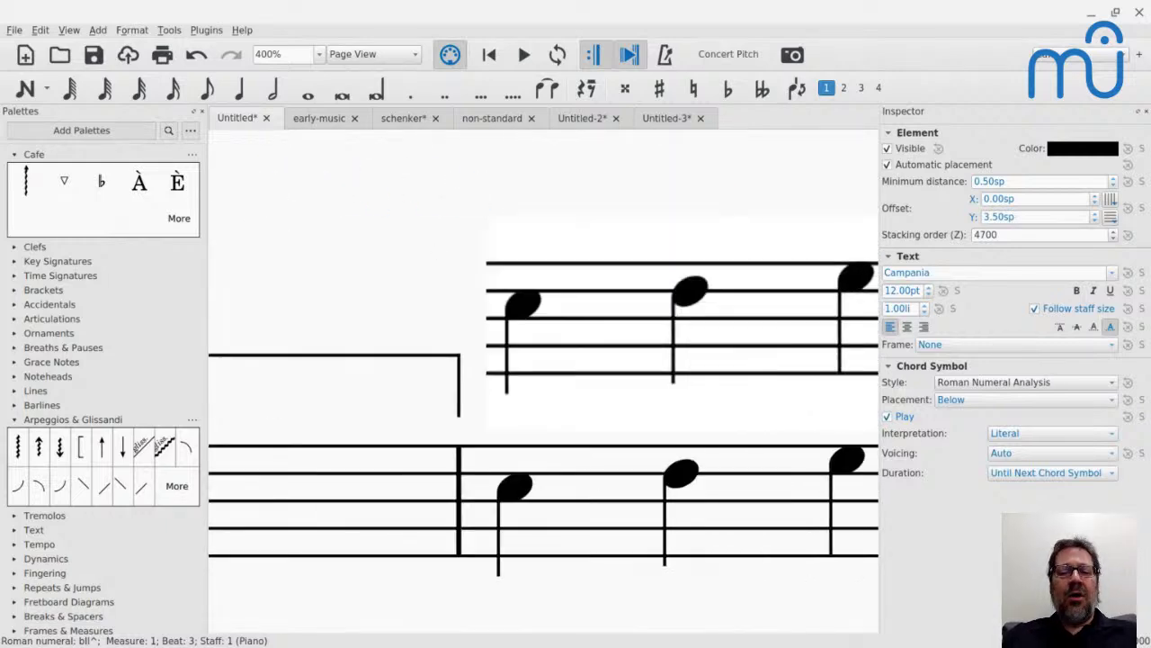
scroll(543, 378, down, 12)
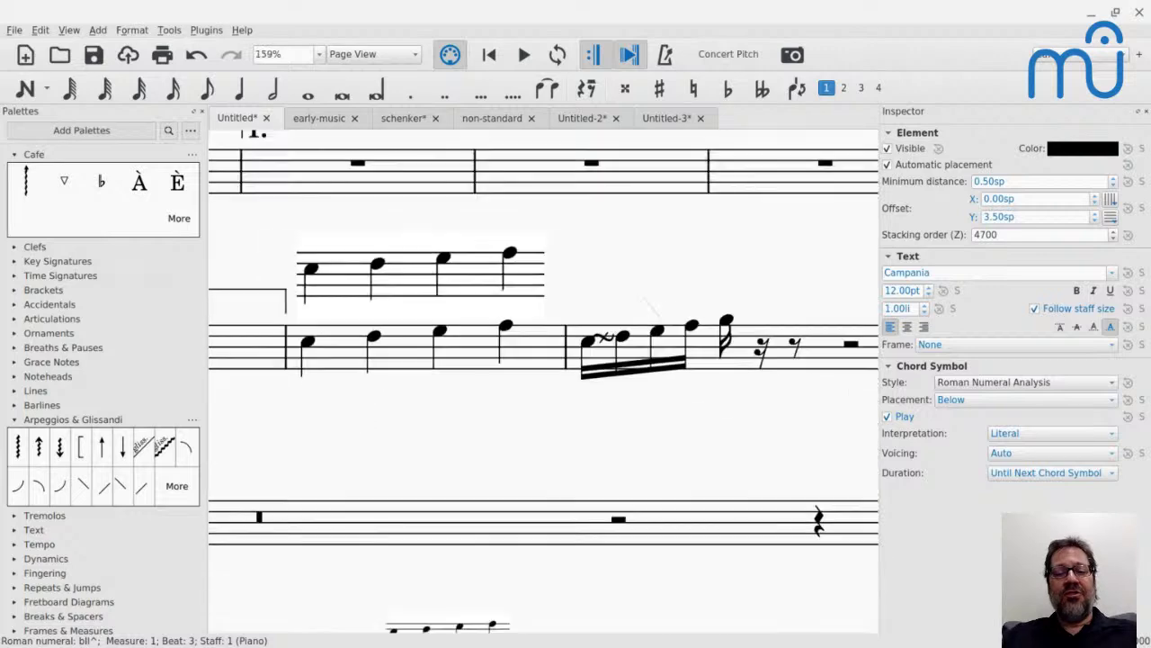
scroll(543, 377, down, 3)
scroll(543, 378, up, 1)
scroll(543, 378, left, 4)
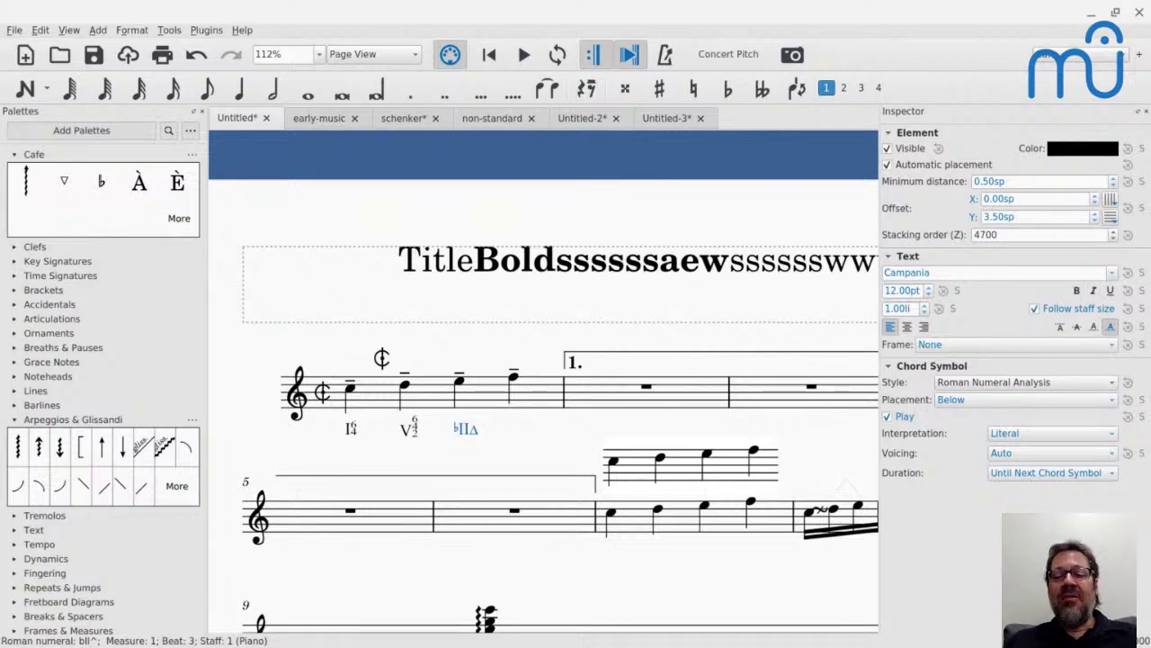
scroll(586, 416, down, 3)
scroll(585, 417, right, 3)
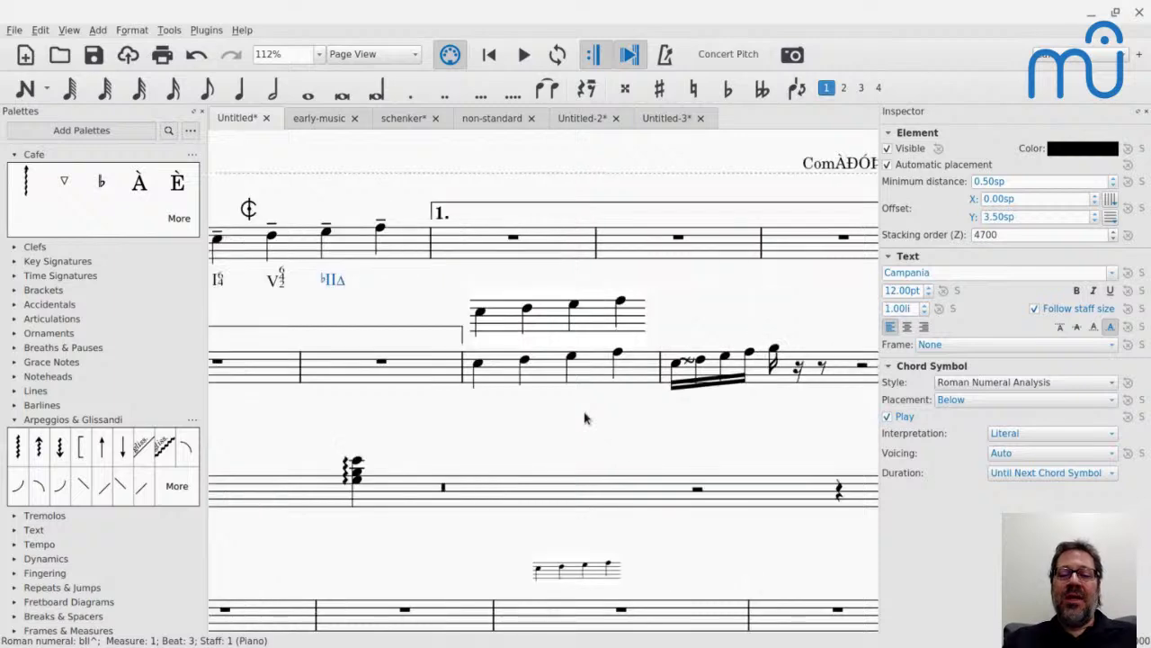
click(715, 343)
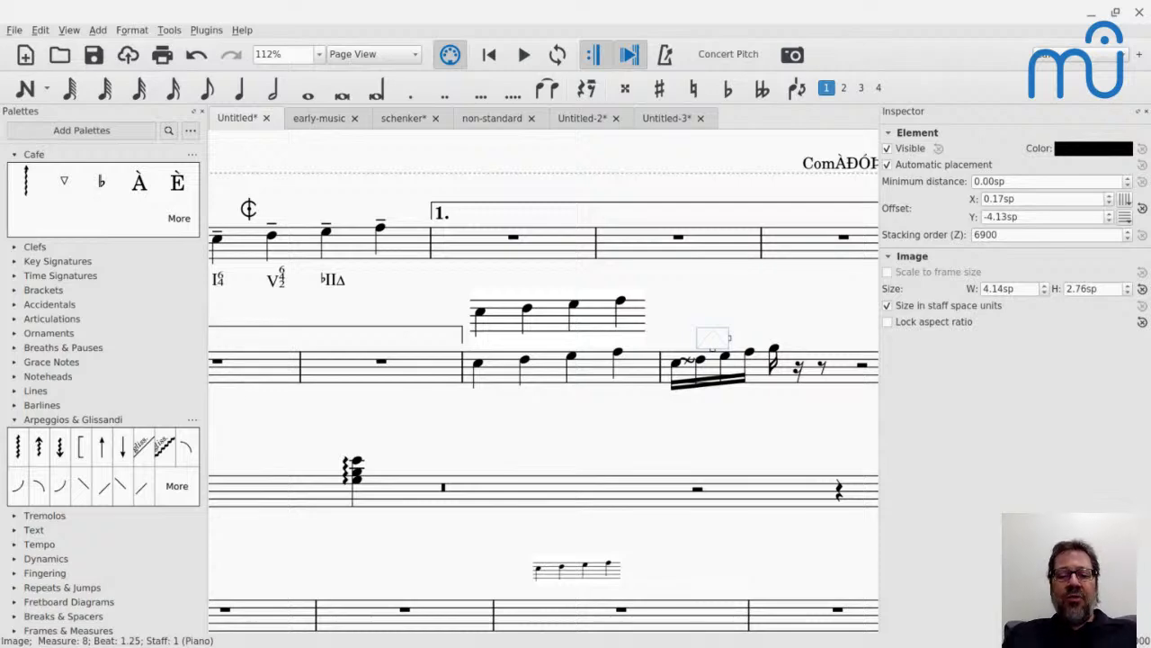
Step: Switch to Google Slides to show the Four-Part Exercises slide, and return to the MuseScore score
key(alt+Tab)
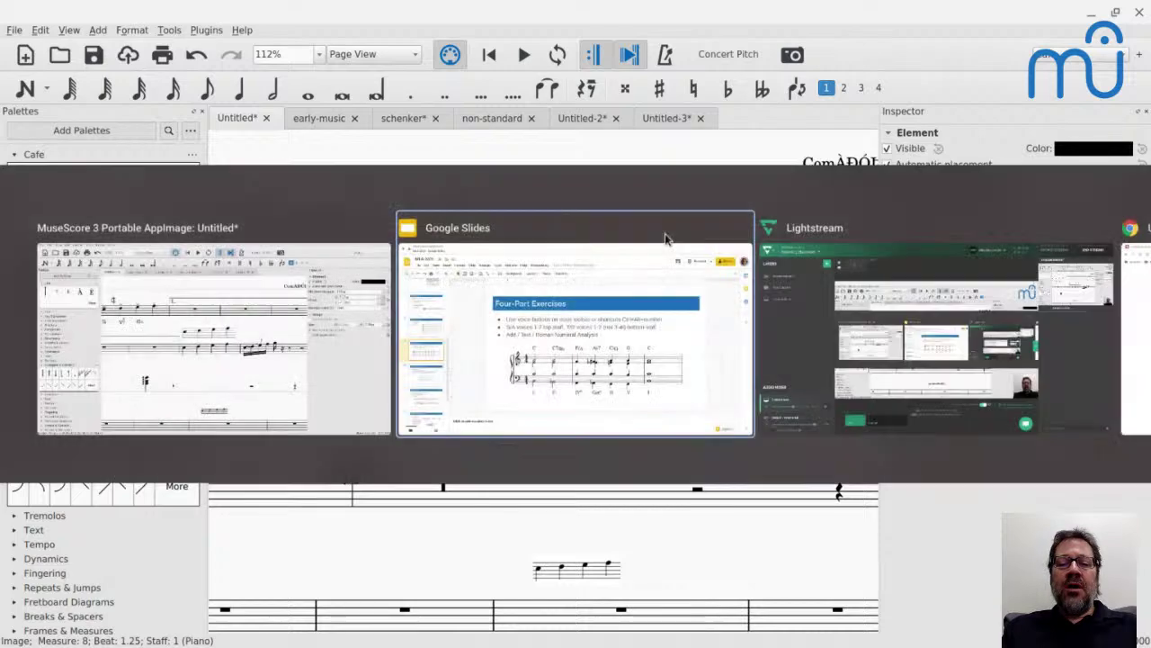
key(alt+Tab)
key(alt+Tab)
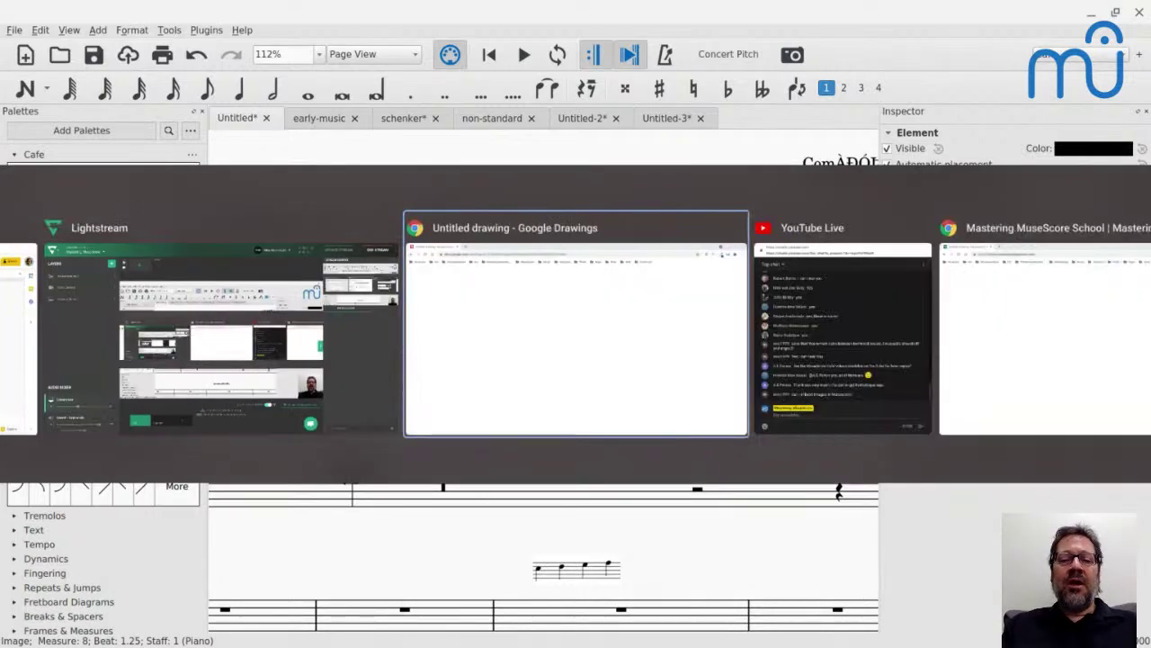
key(alt+Tab)
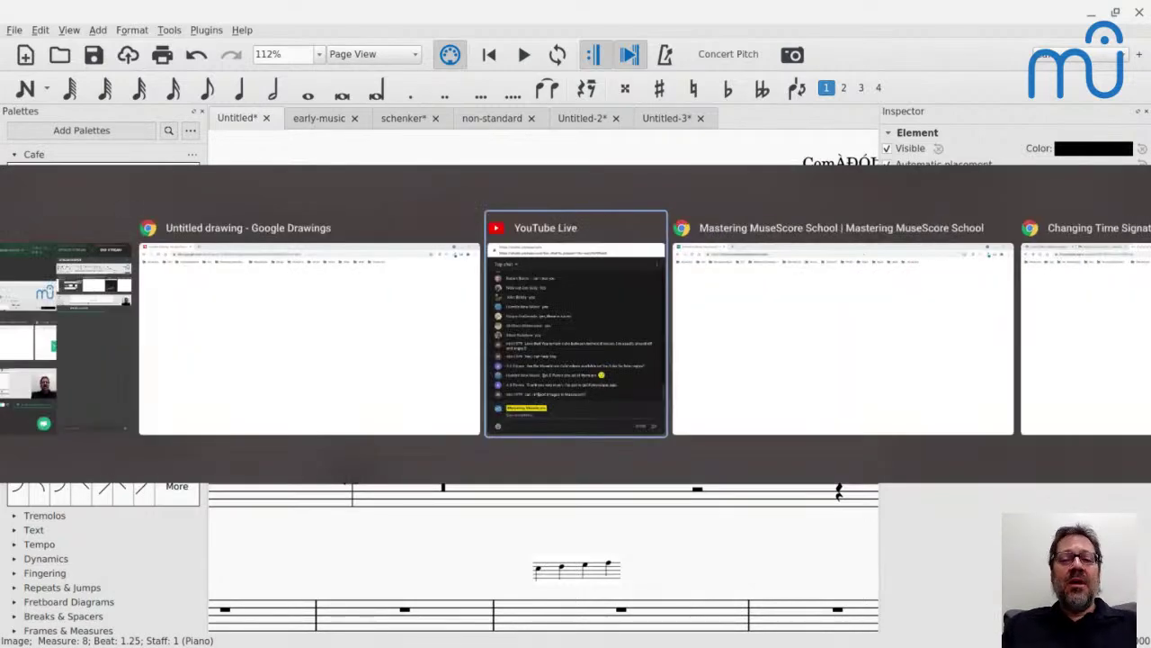
key(alt+shift+Tab)
key(alt+shift+Tab)
key(alt+shift+Tab)
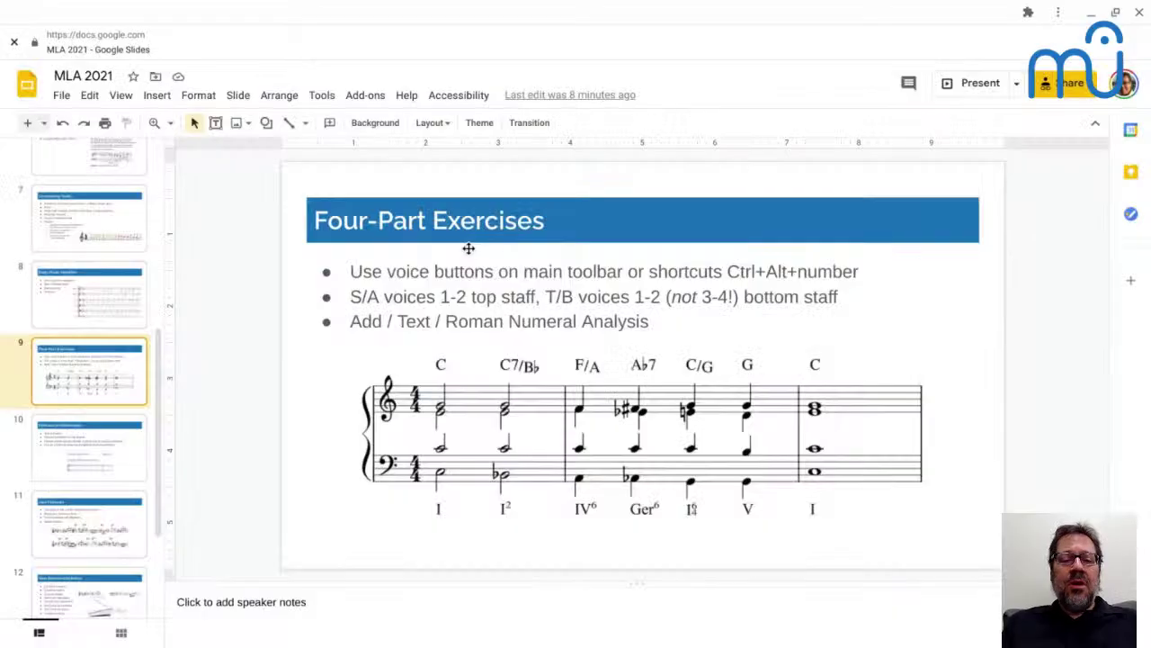
key(alt+Tab)
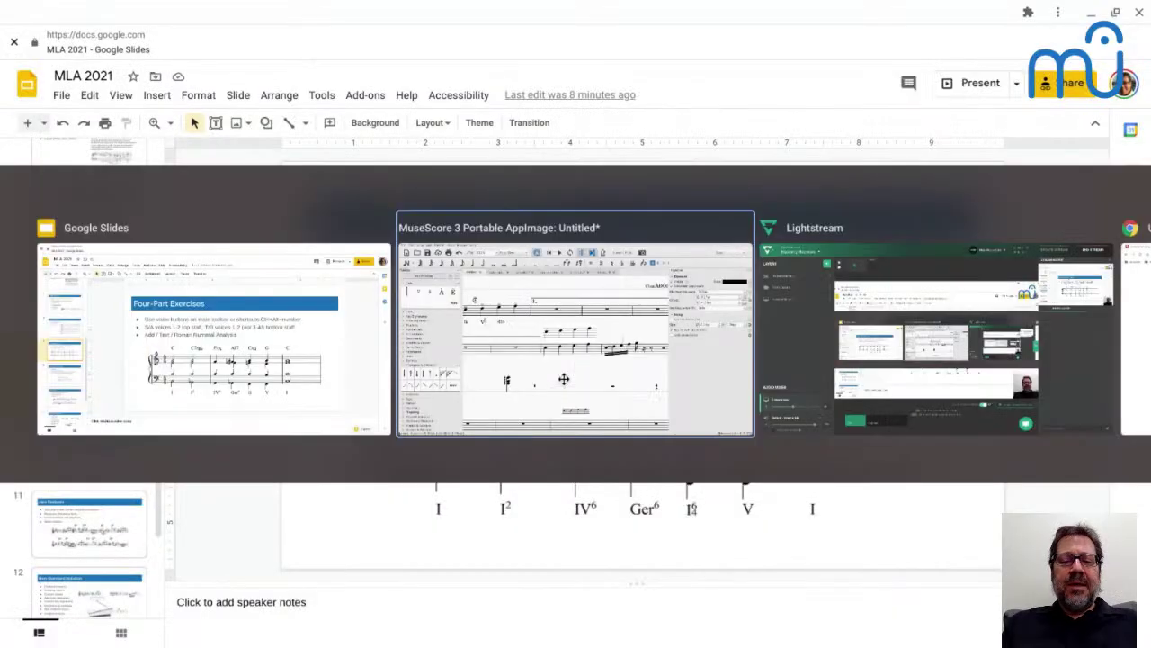
Step: Try adding the image Tritone_Substitution_1.png to the title's vertical frame, and undo the insertion
scroll(545, 283, up, 3)
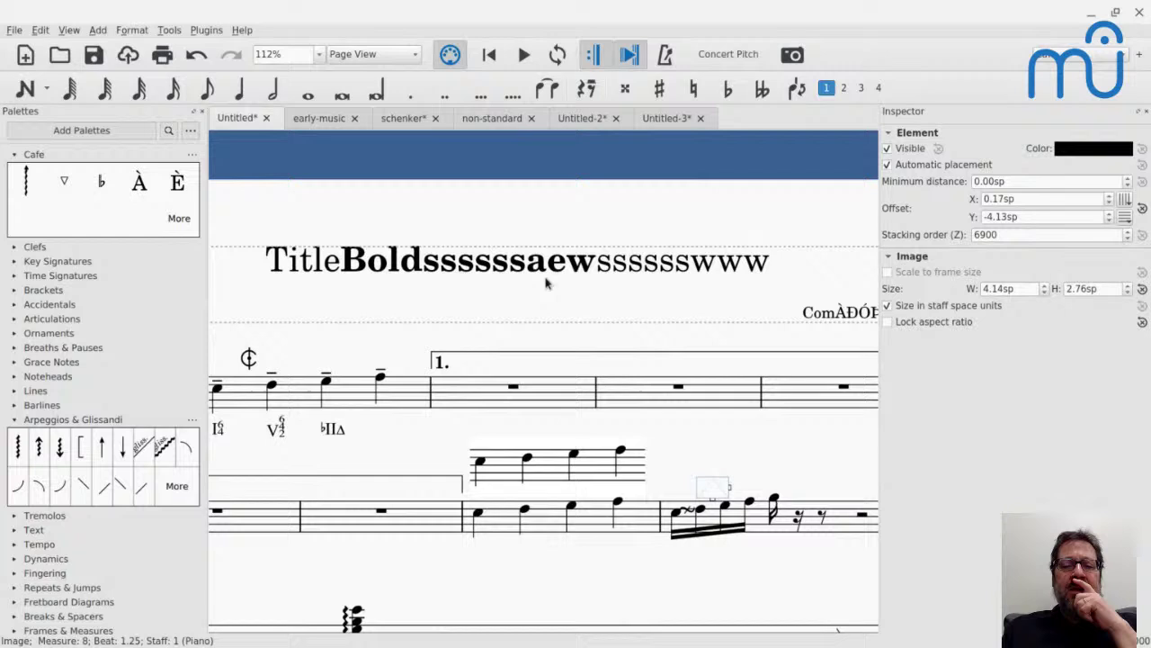
right_click(806, 284)
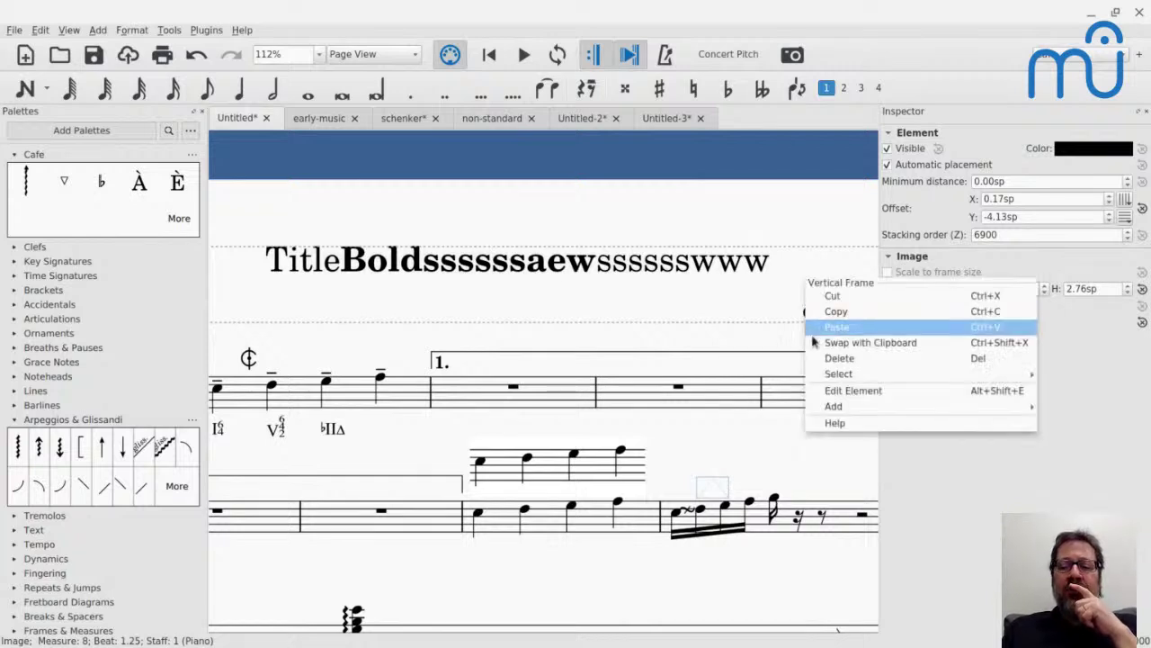
mouse_move(817, 412)
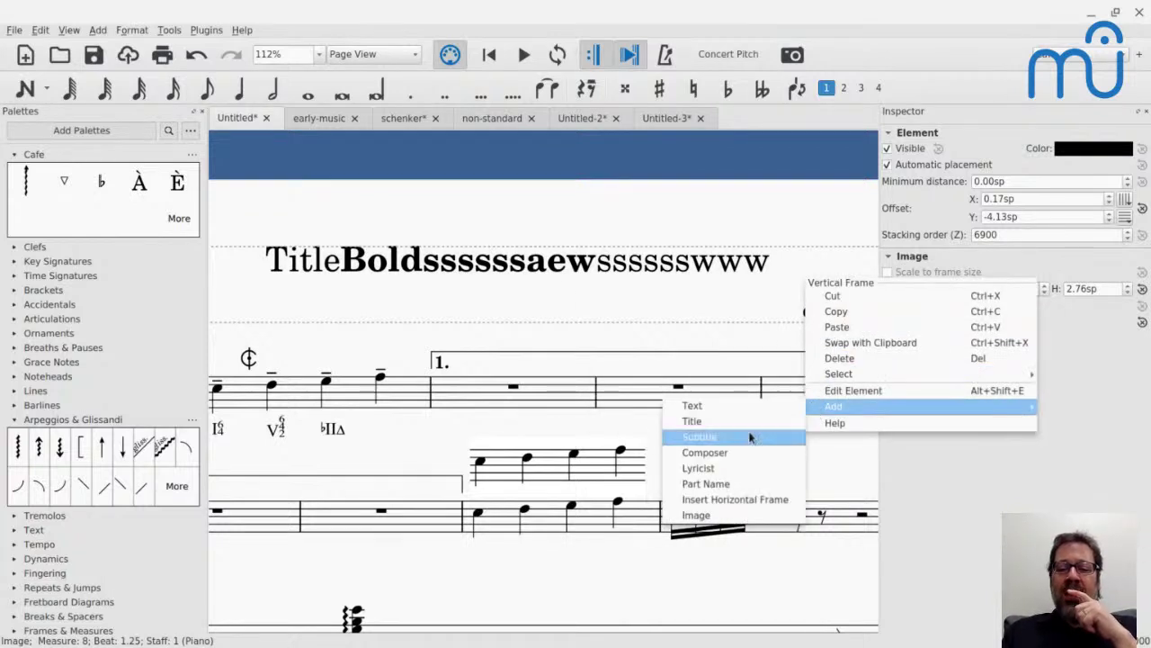
click(719, 520)
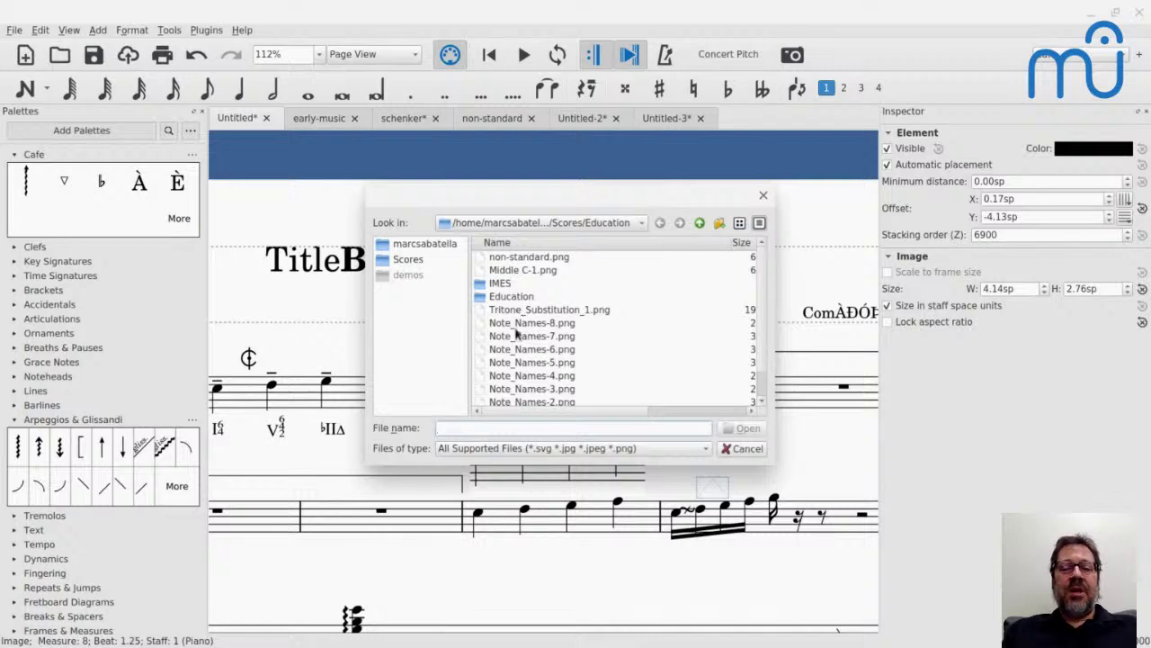
click(516, 311)
key(Return)
key(Return)
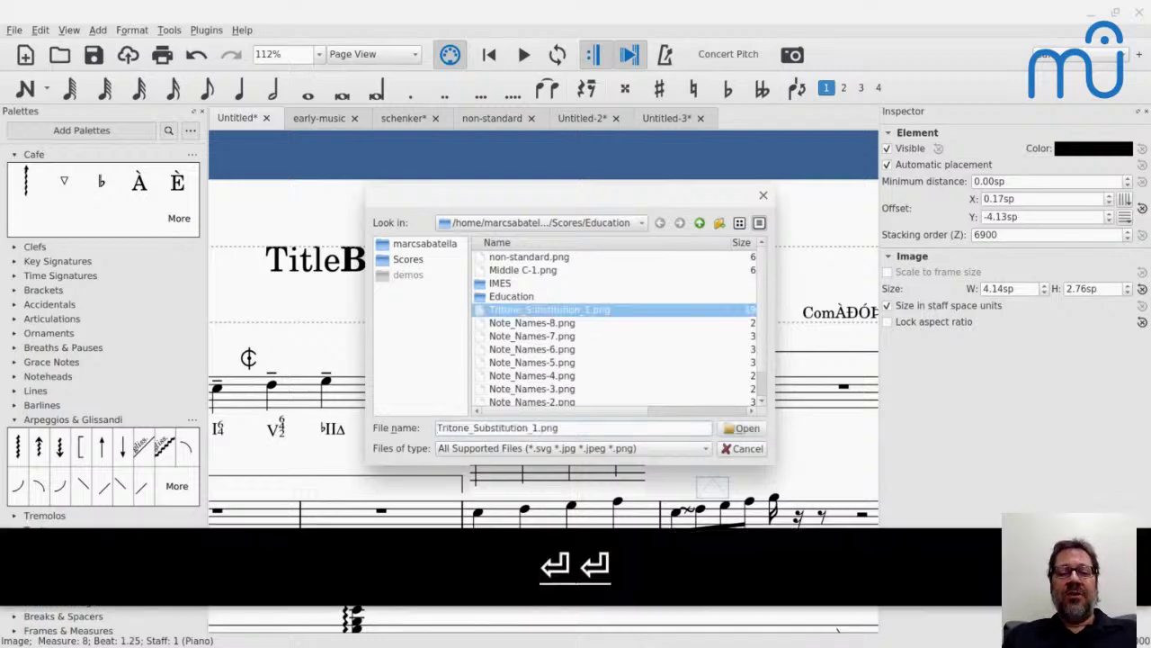
scroll(564, 405, down, 8)
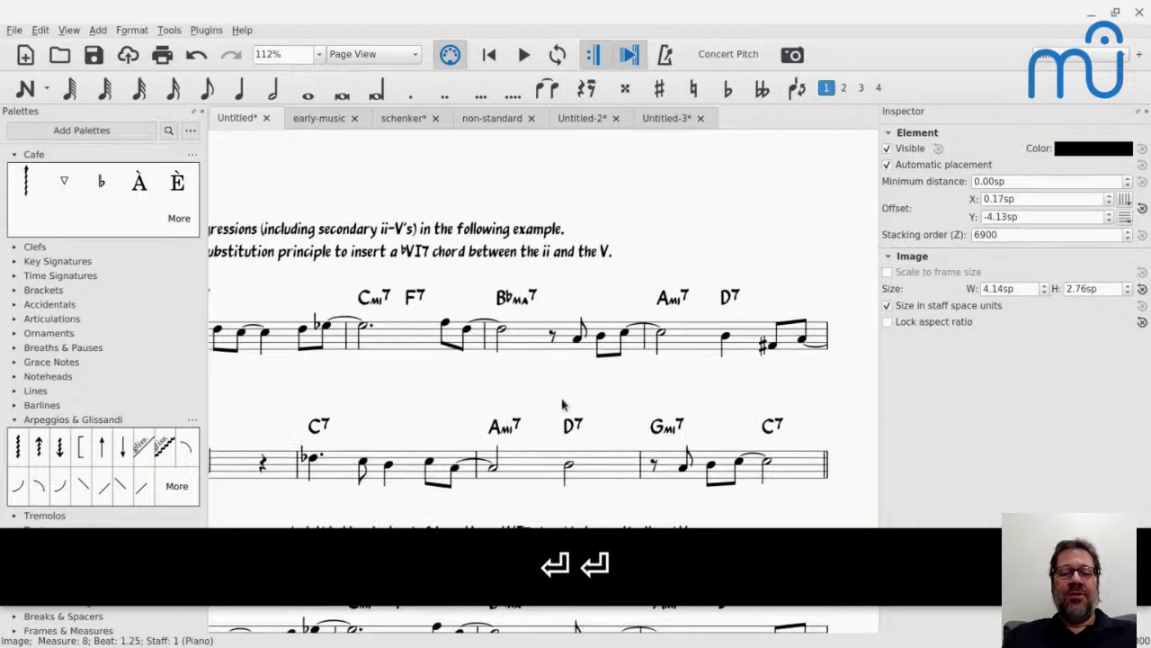
key(ctrl+z)
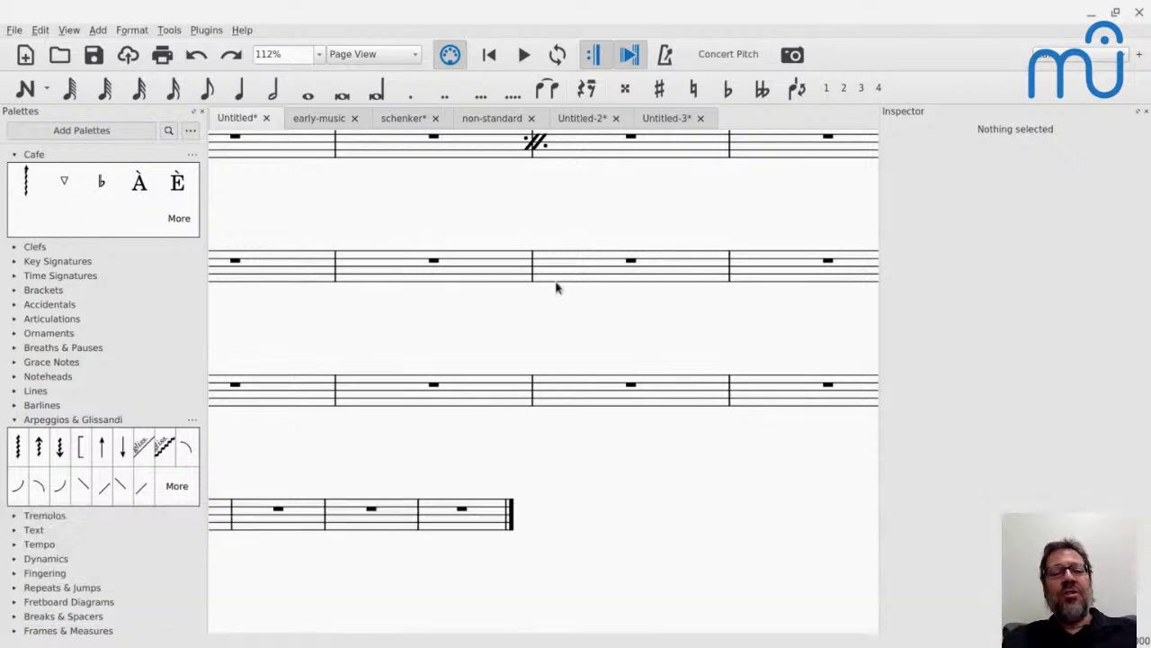
Step: Review the images placed in the score, and select the one above the sixteenth notes in measure 8
scroll(556, 288, up, 6)
scroll(556, 288, up, 2)
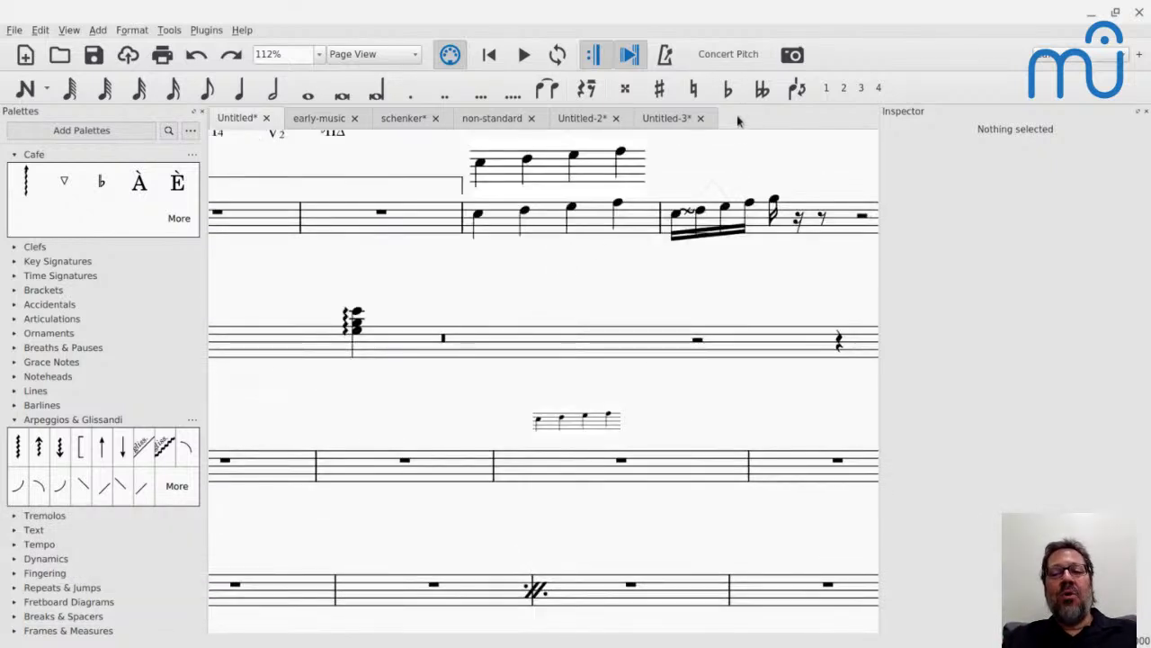
scroll(737, 196, up, 4)
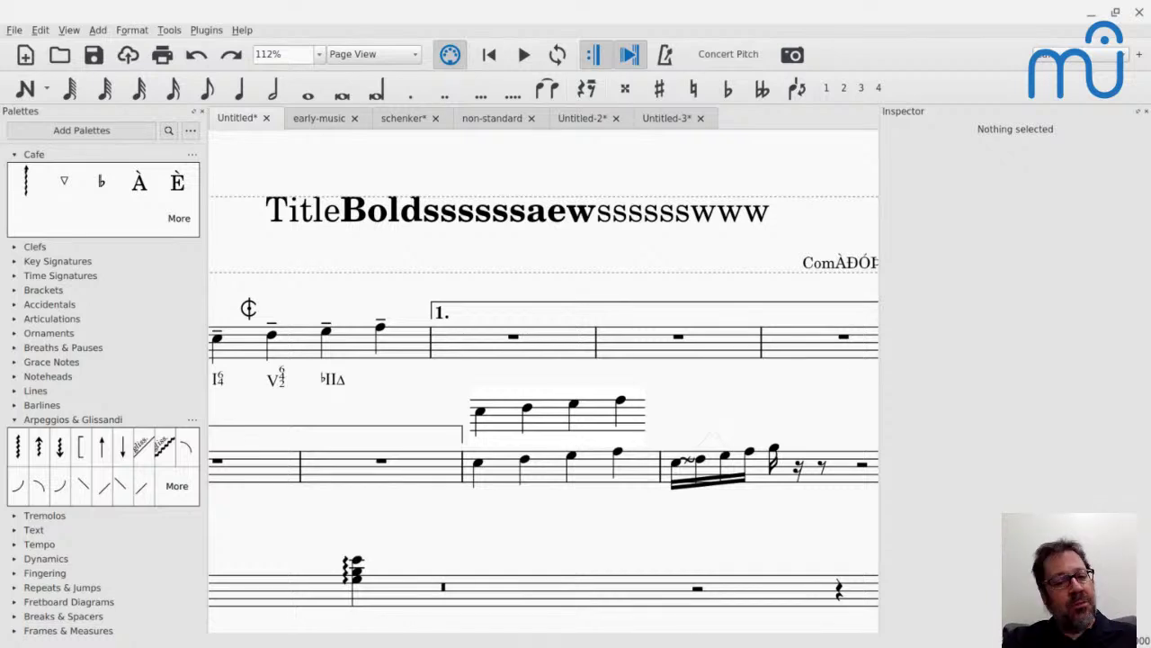
scroll(617, 459, down, 5)
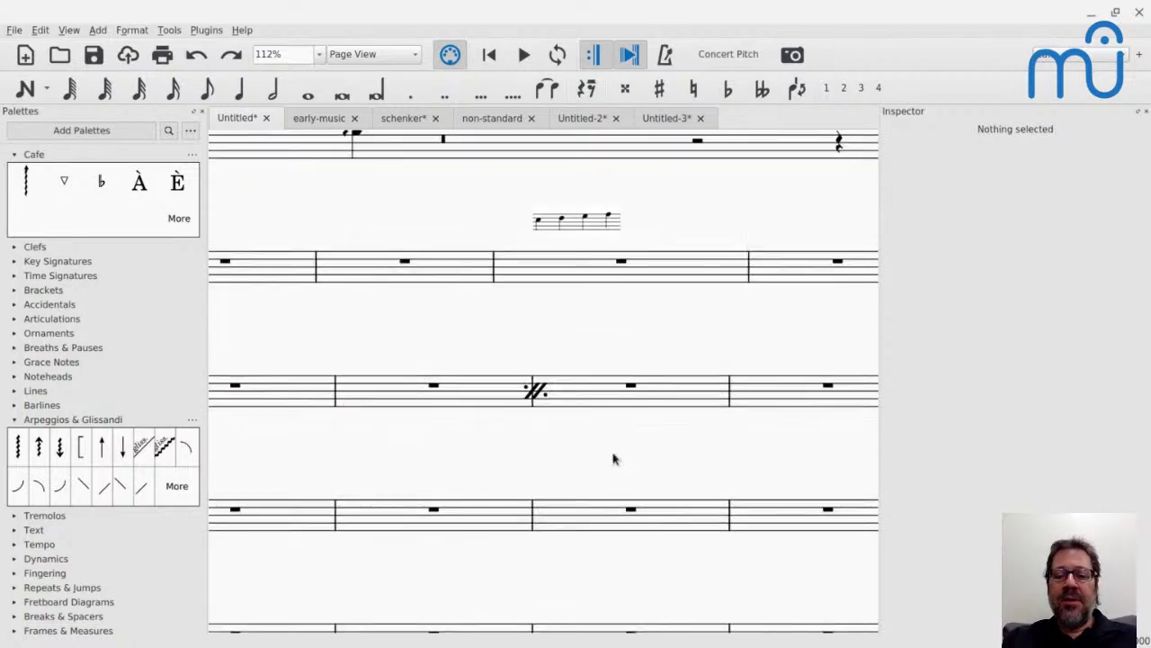
scroll(650, 269, right, 5)
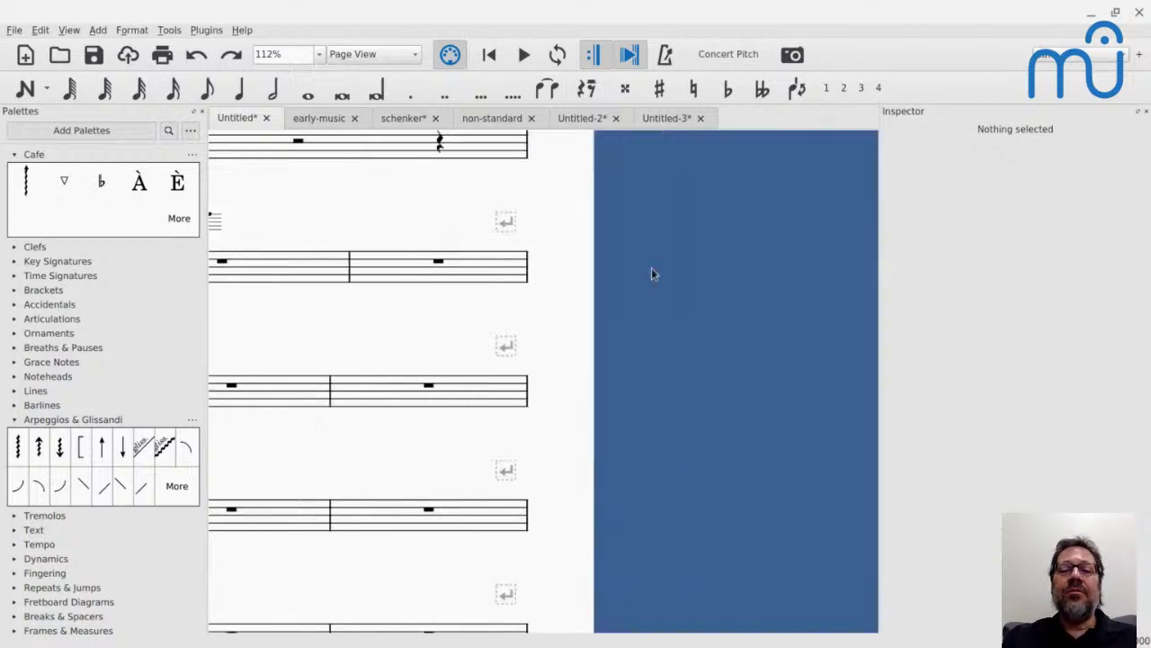
scroll(652, 275, up, 1)
scroll(652, 273, left, 5)
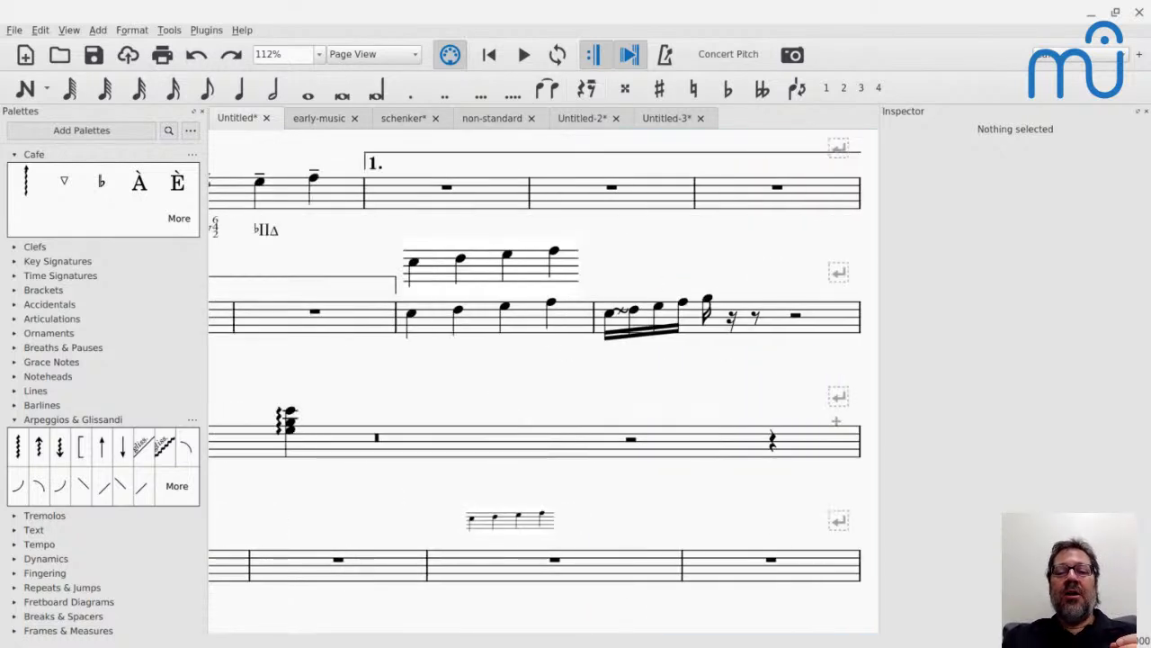
click(654, 288)
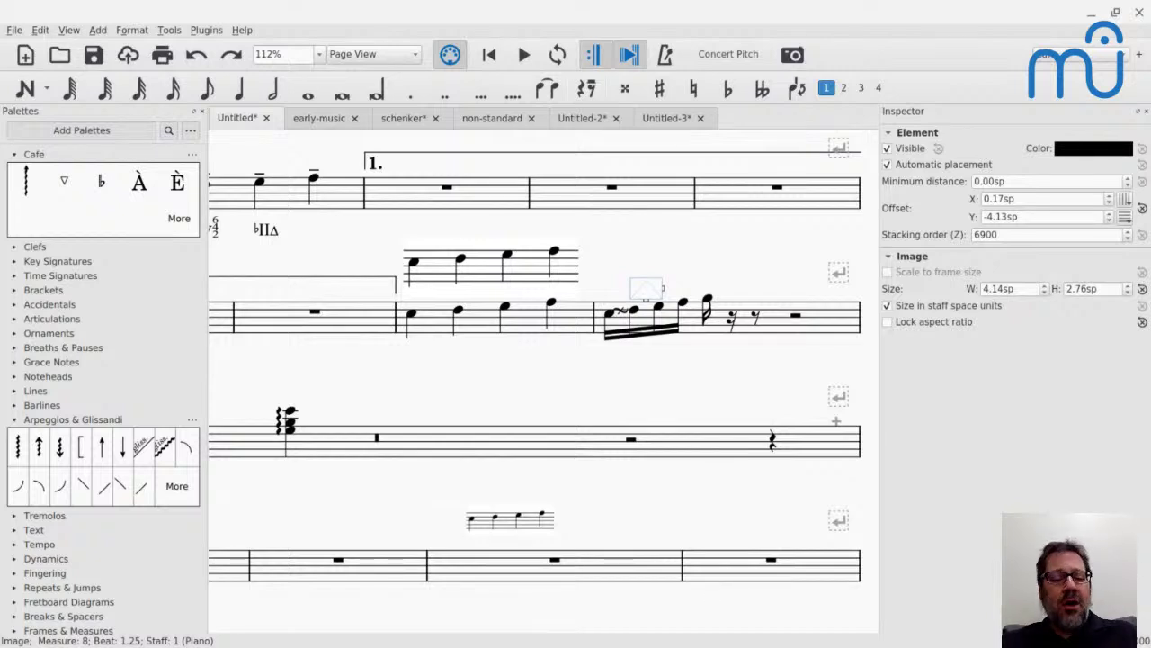
Step: Switch to the YouTube Live chat window, and go back through the chat to its first messages
key(alt+Tab)
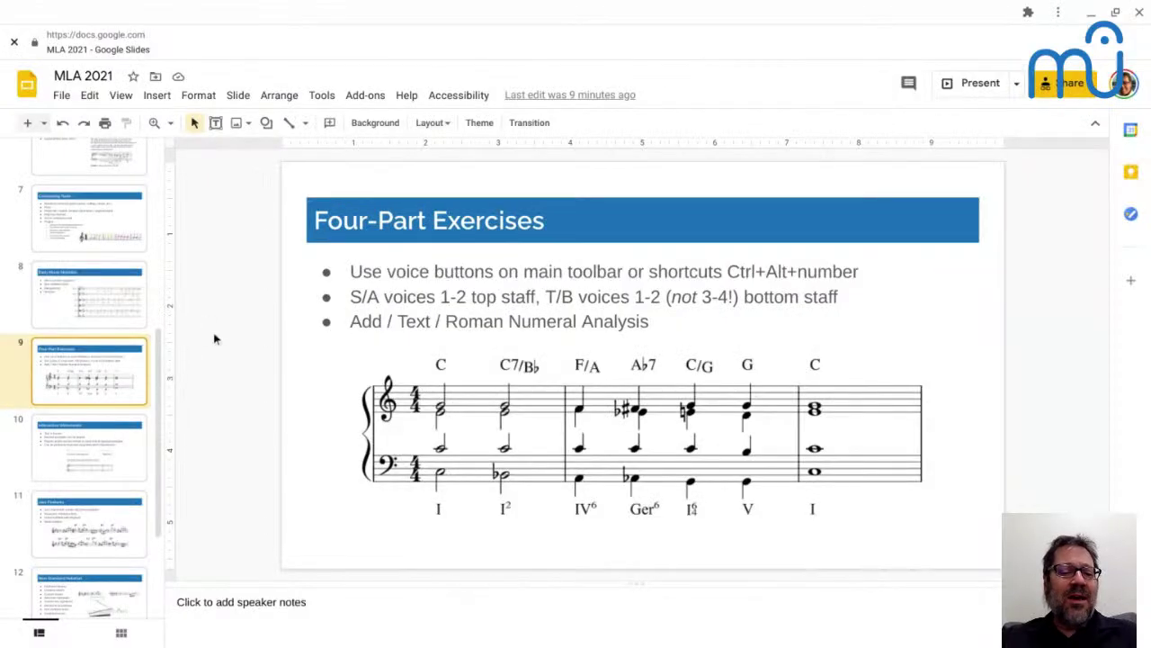
key(alt+Tab)
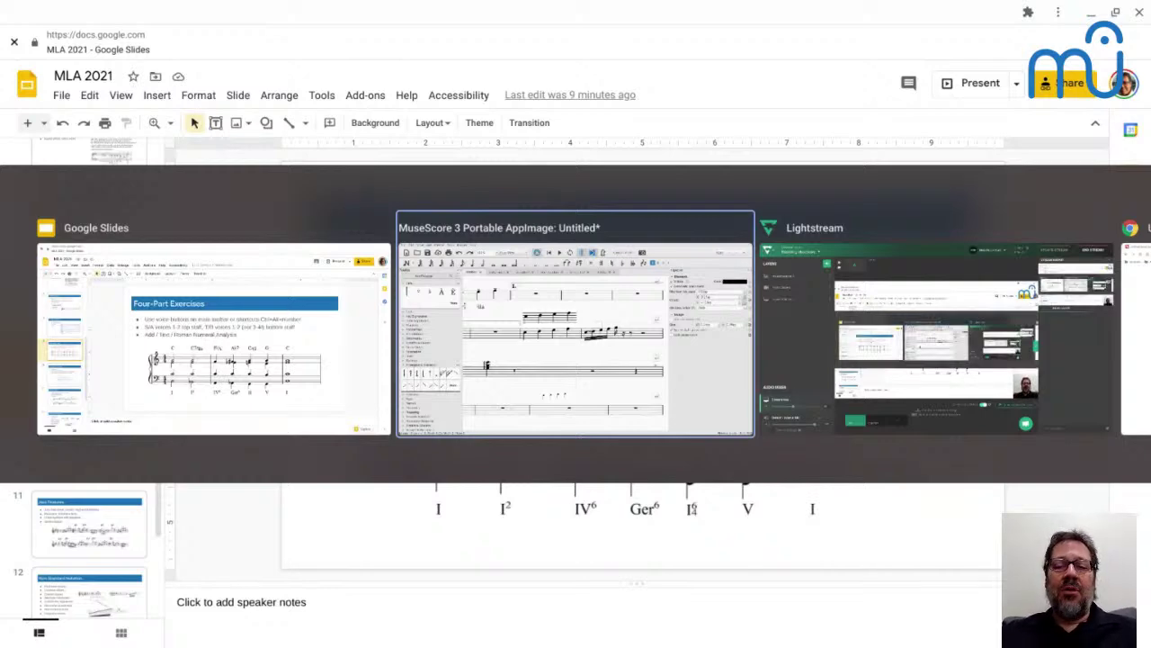
key(alt+Tab)
key(alt+Tab)
key(alt+Tab)
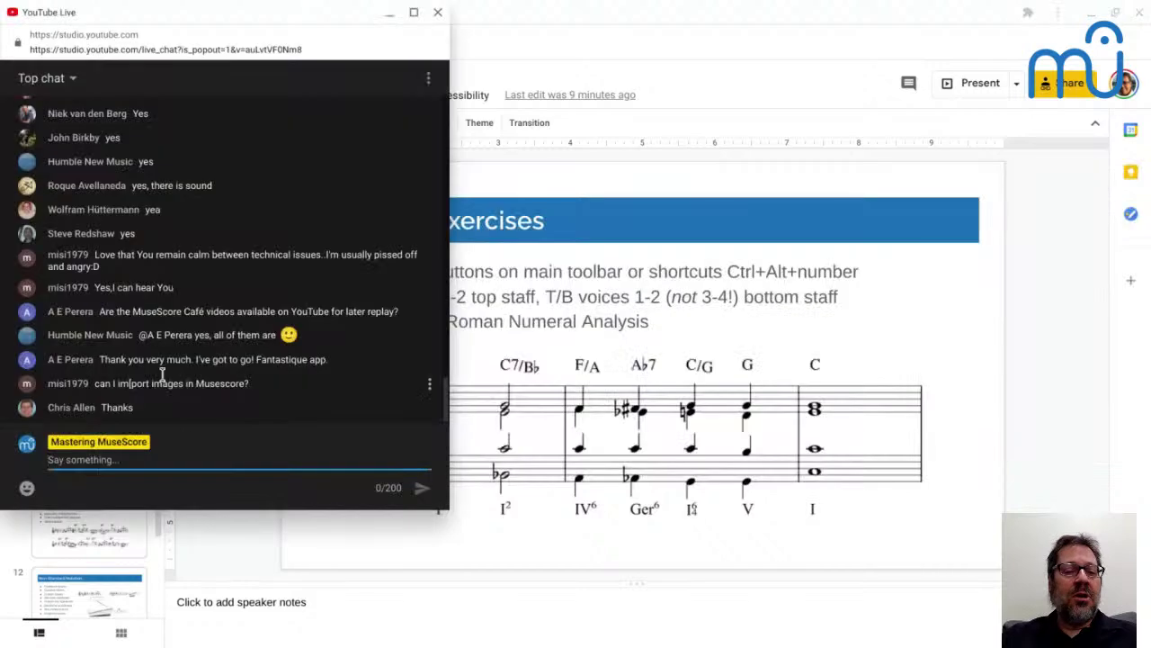
scroll(239, 291, up, 3)
scroll(240, 292, up, 10)
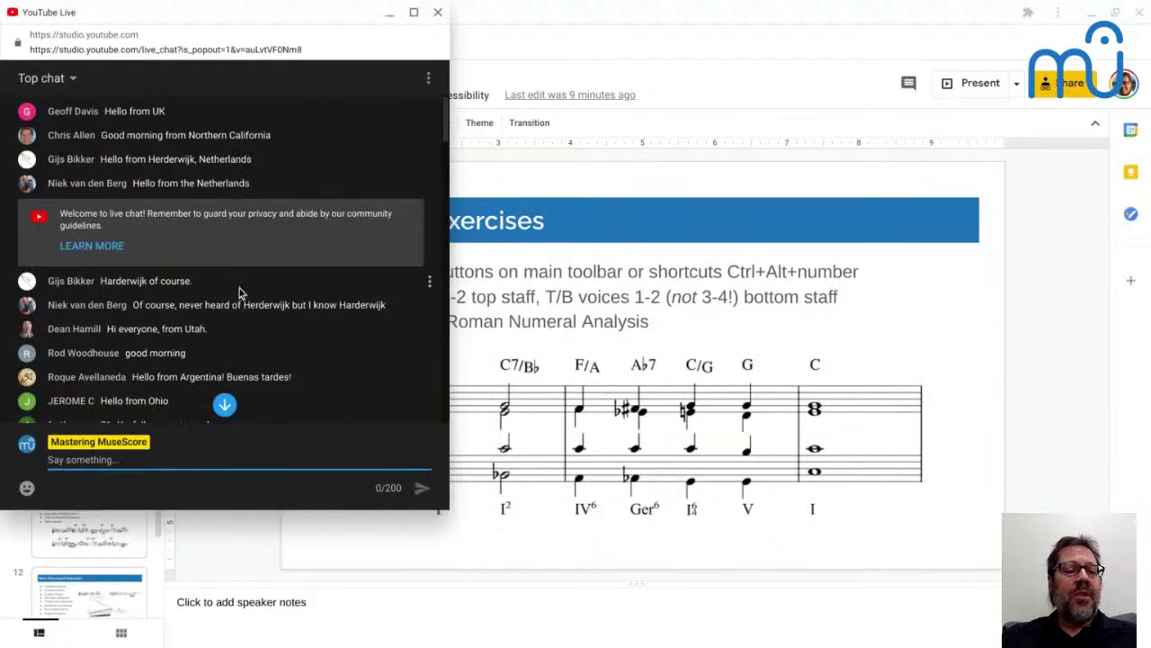
Step: Look through the live chat messages for remaining viewer questions, and return to the newest messages
scroll(247, 252, down, 1)
scroll(246, 250, down, 15)
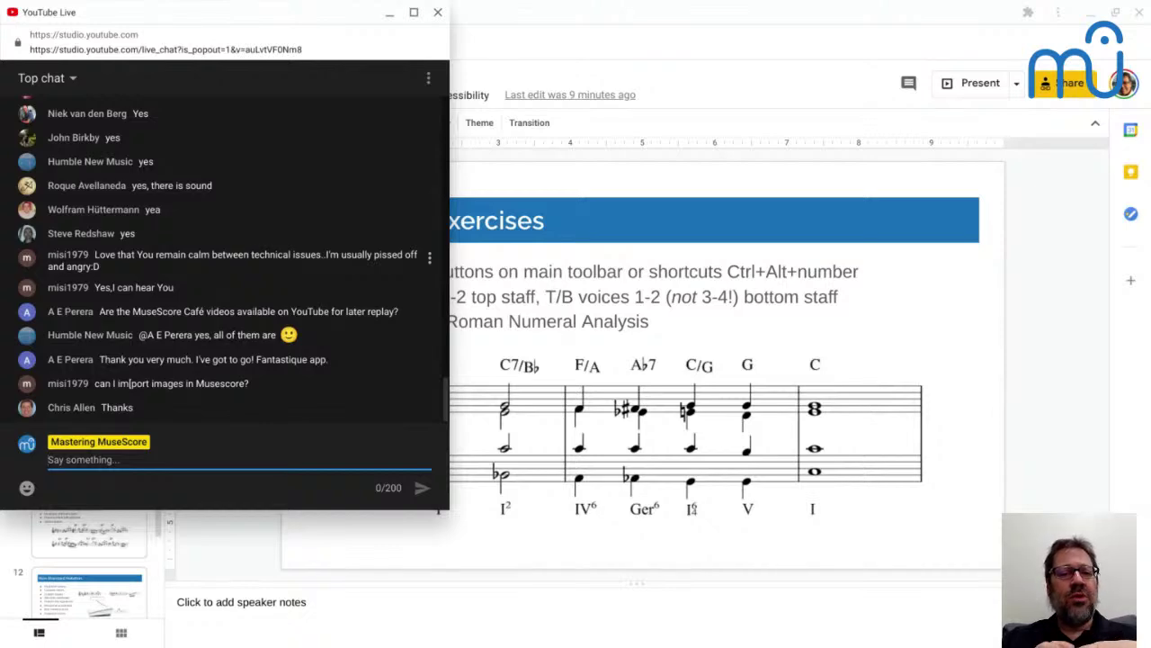
scroll(129, 383, up, 10)
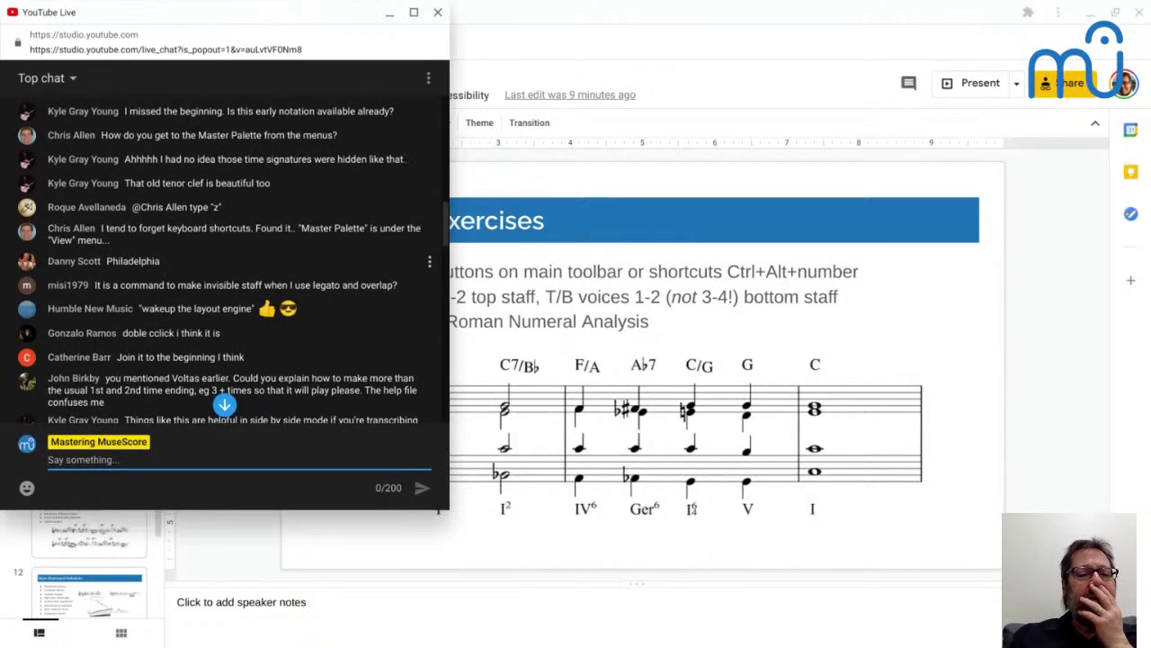
click(225, 405)
text(https)
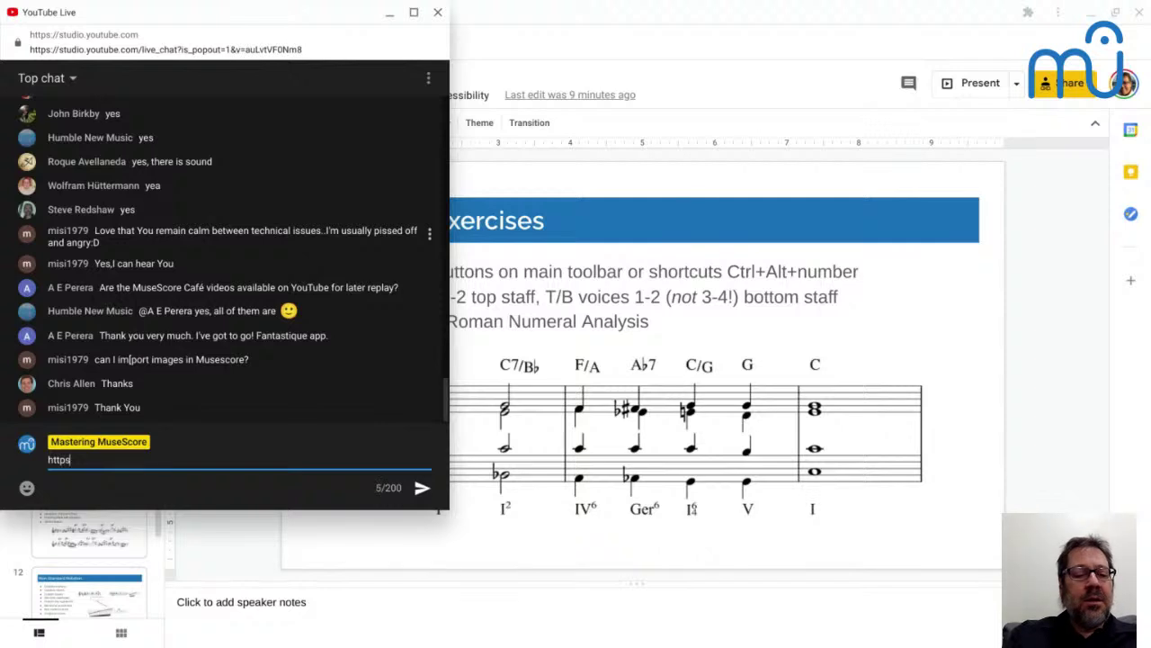
text(:)
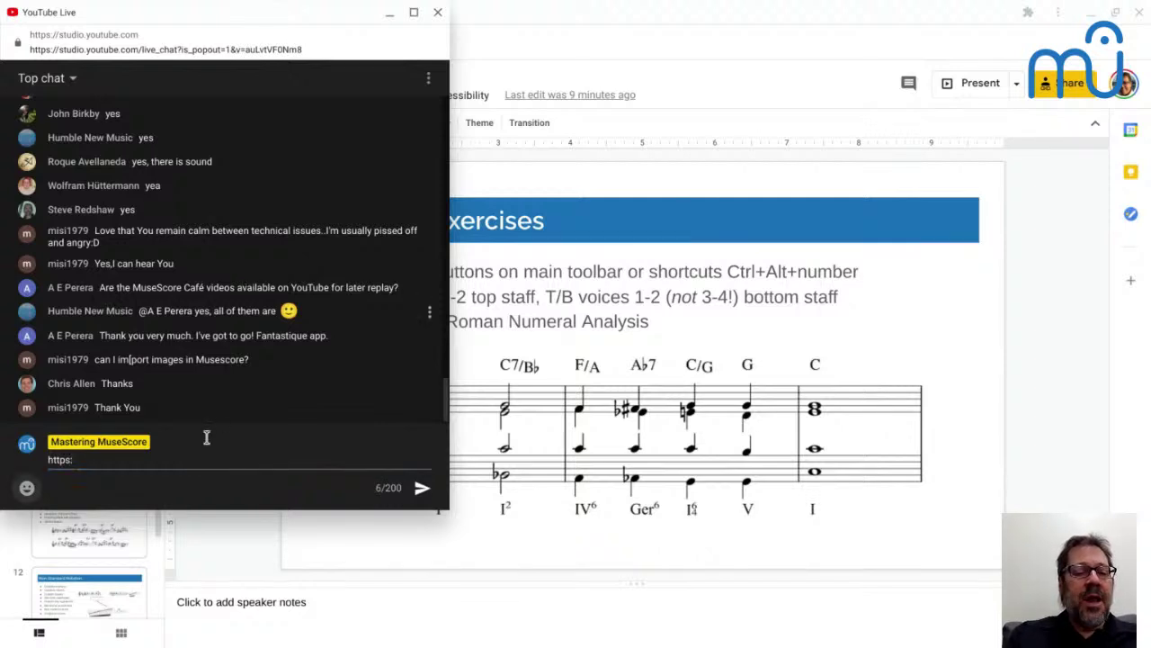
click(206, 457)
text(//sch)
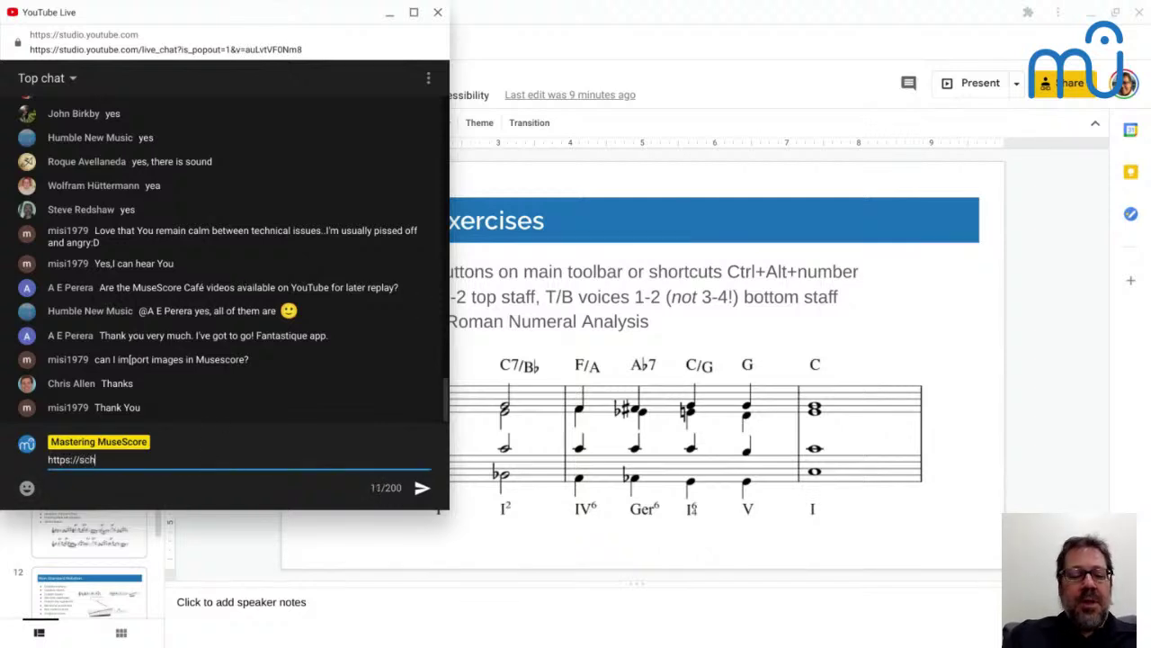
text(ool.mastering/)
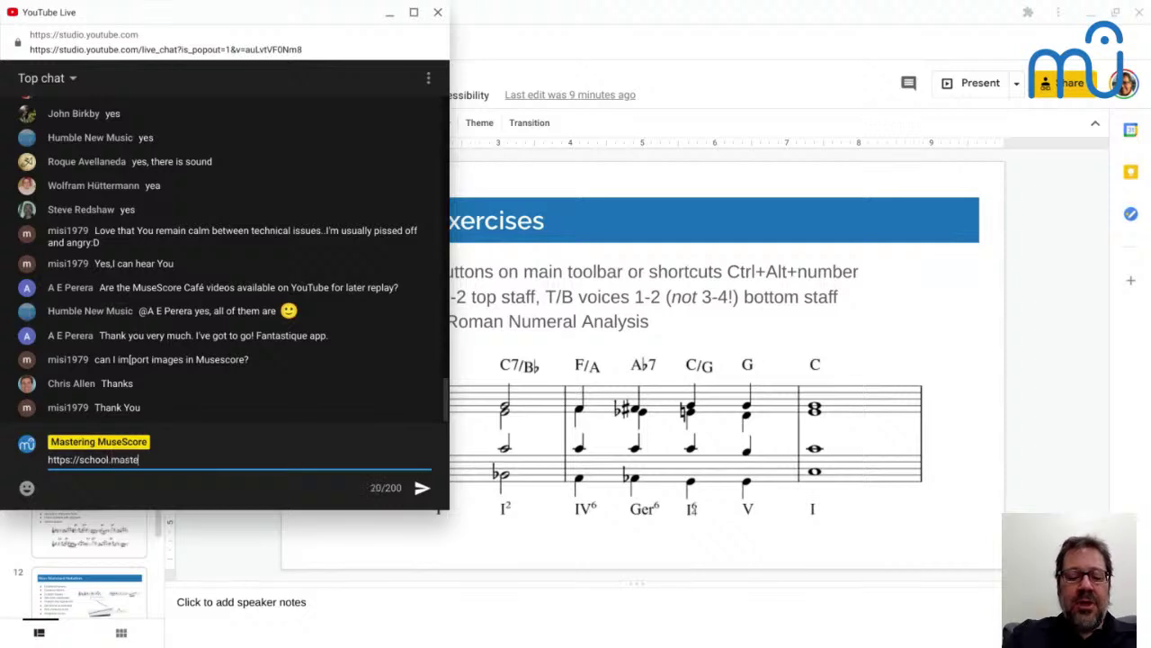
key(BackSpace)
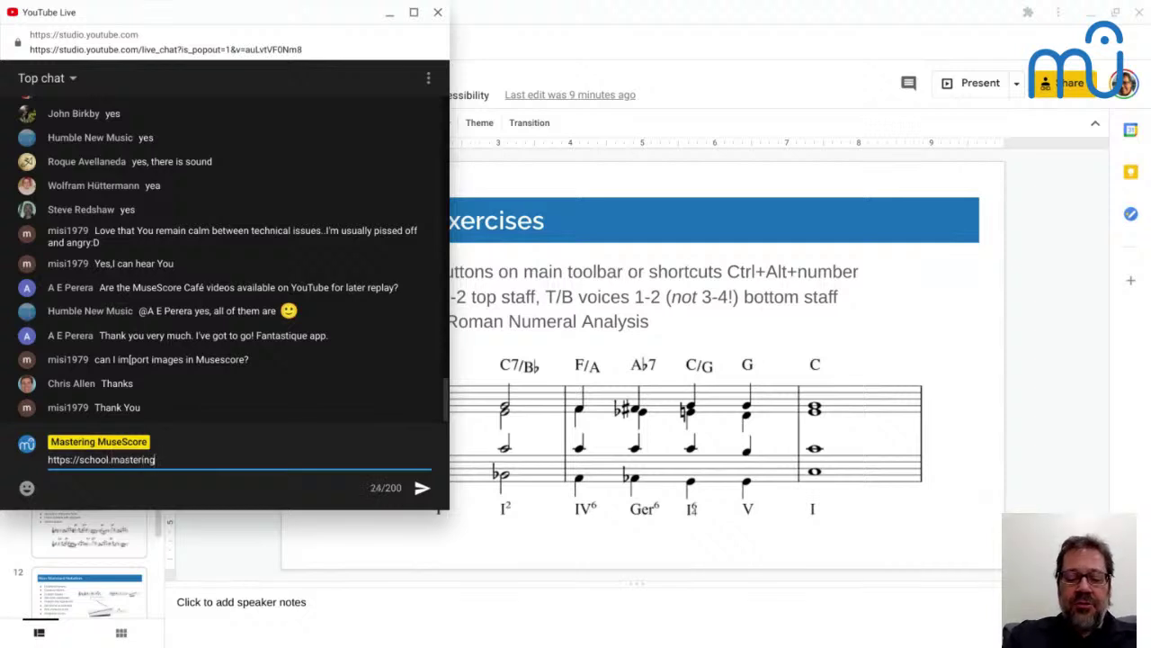